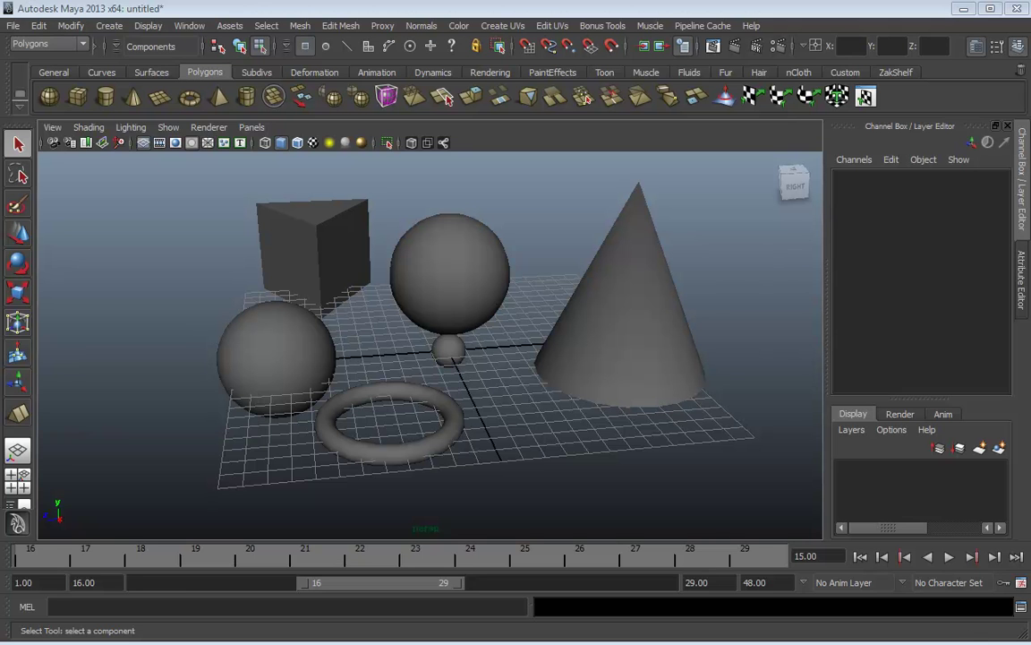
Compare the scene's primitives in wireframe and smooth shaded display.
mouse_move(504, 410)
left_mouse_down("alt")
mouse_move(636, 394)
mouse_move(617, 405)
mouse_move(505, 383)
mouse_move(556, 407)
mouse_move(607, 395)
left_mouse_up("alt")
key("4")
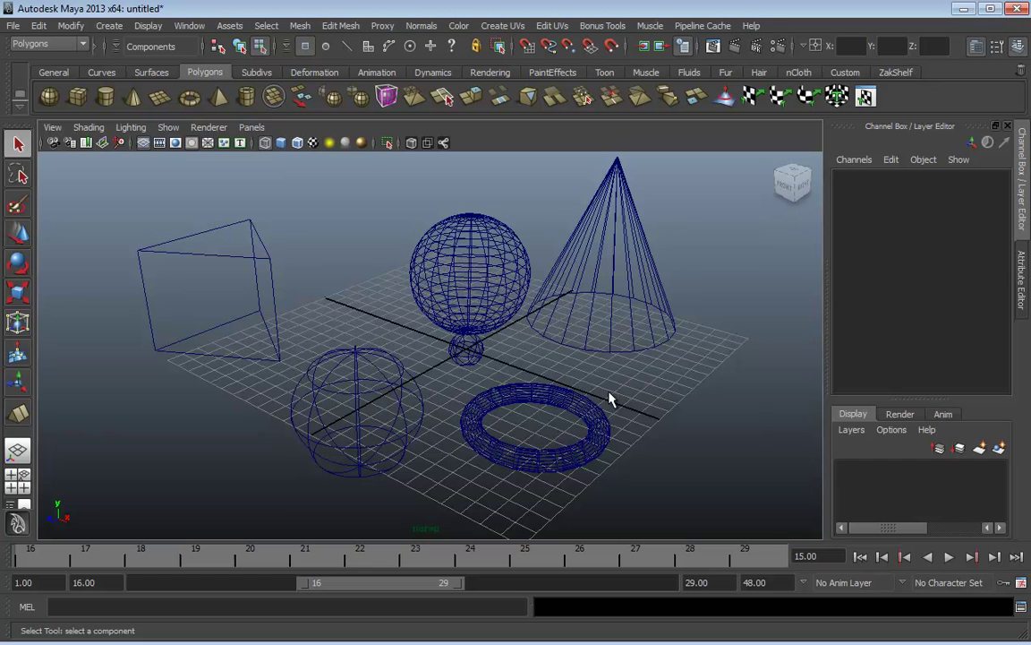
key("5")
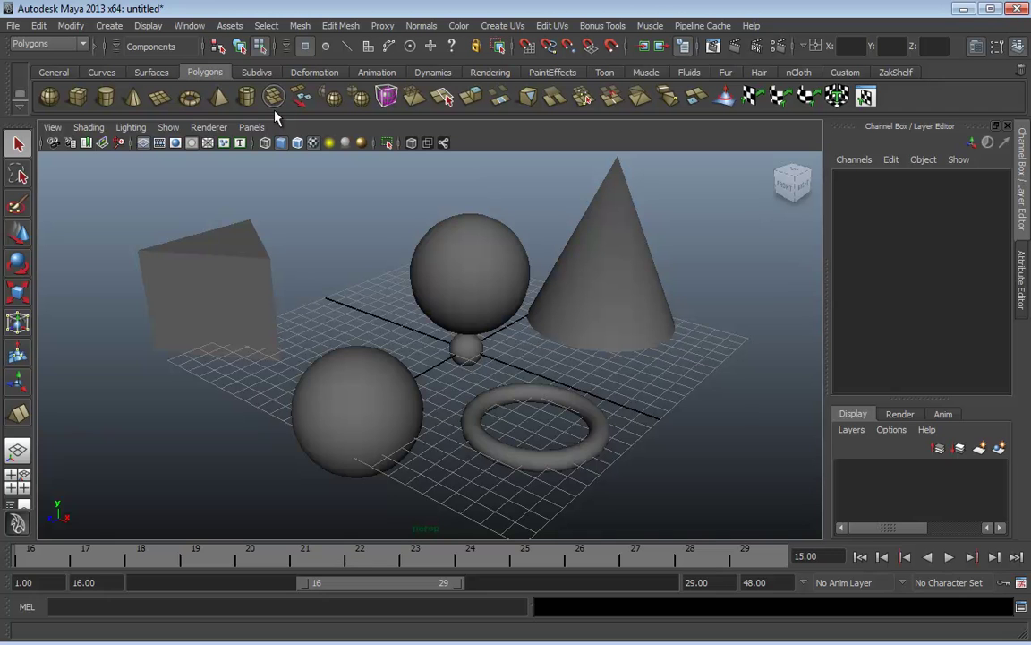
Open the Hypershade editor and maximize its window.
left_click(187, 28)
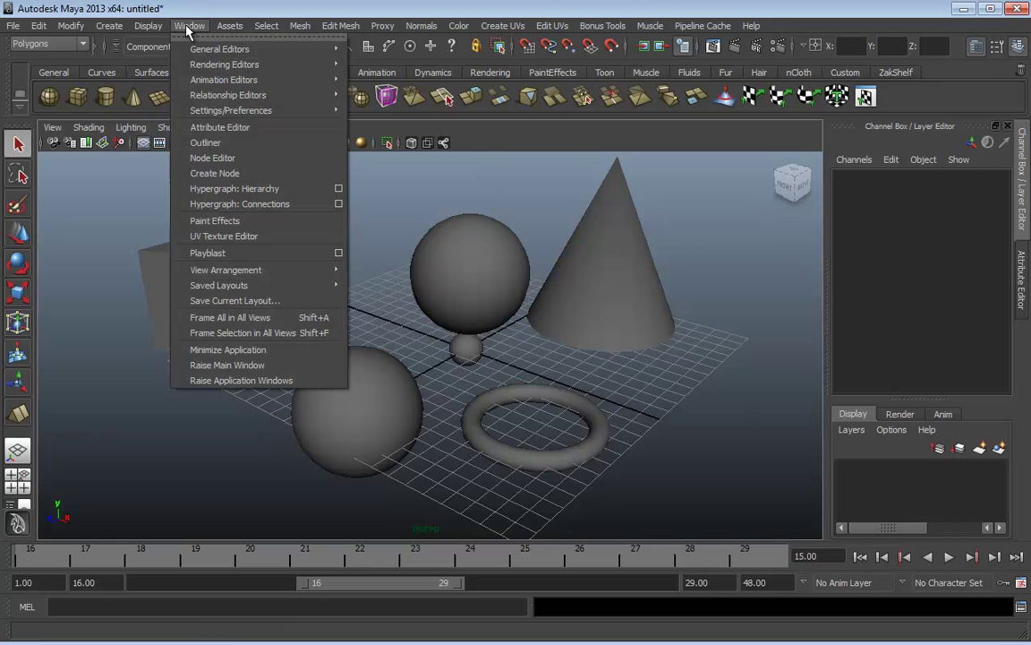
mouse_move(333, 81)
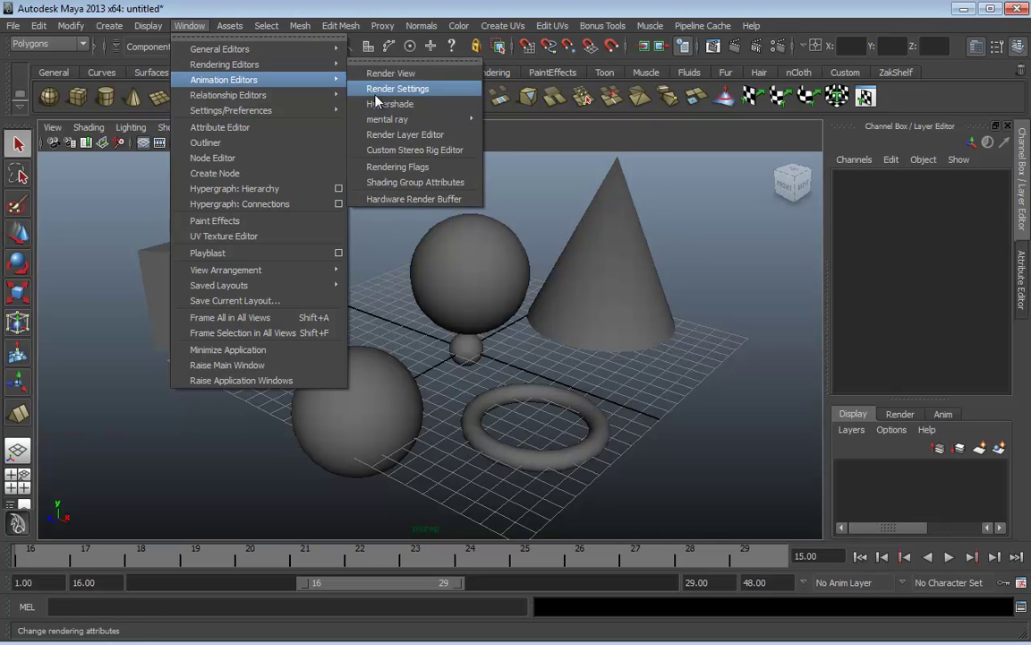
mouse_move(271, 66)
left_click(387, 102)
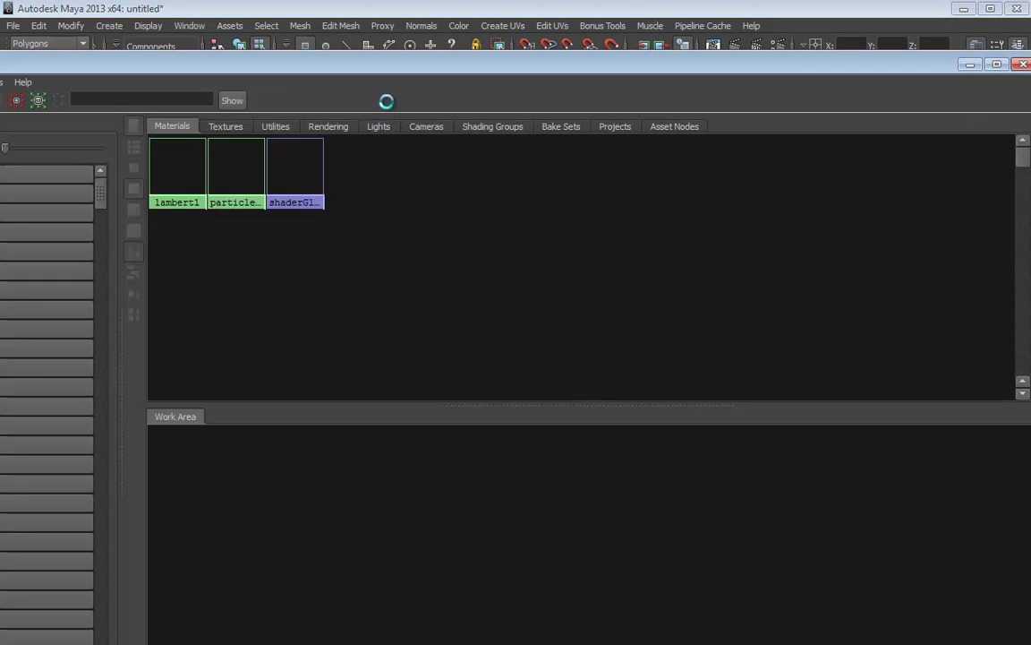
double_click(279, 63)
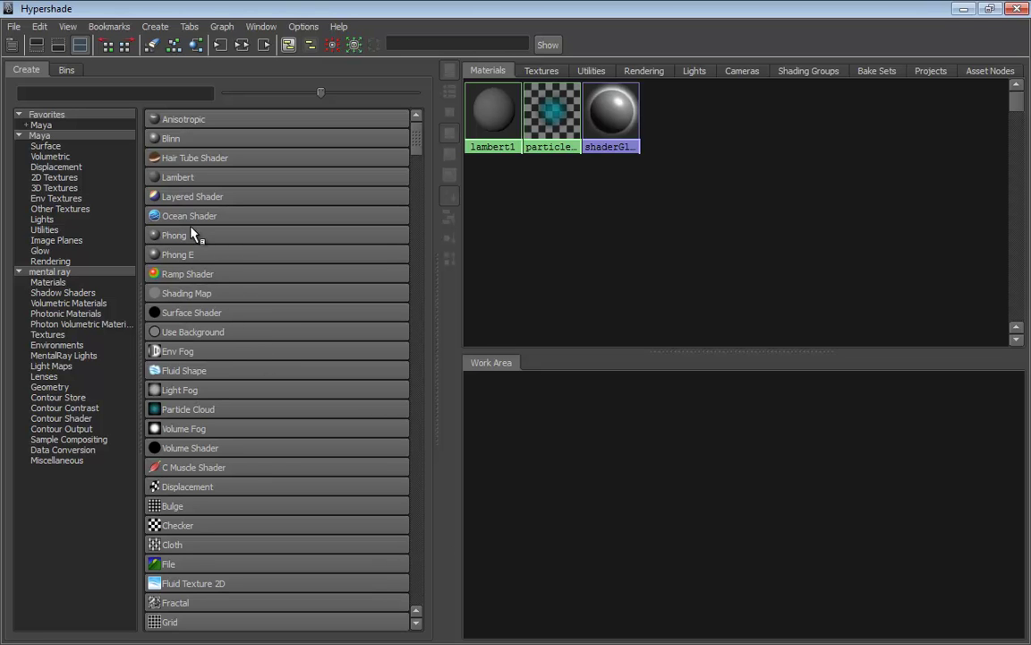
Create a Blinn material in the work area and connect a Checker texture to its color.
middle_click_drag(177, 141, 537, 443)
left_click_drag(488, 448, 652, 451)
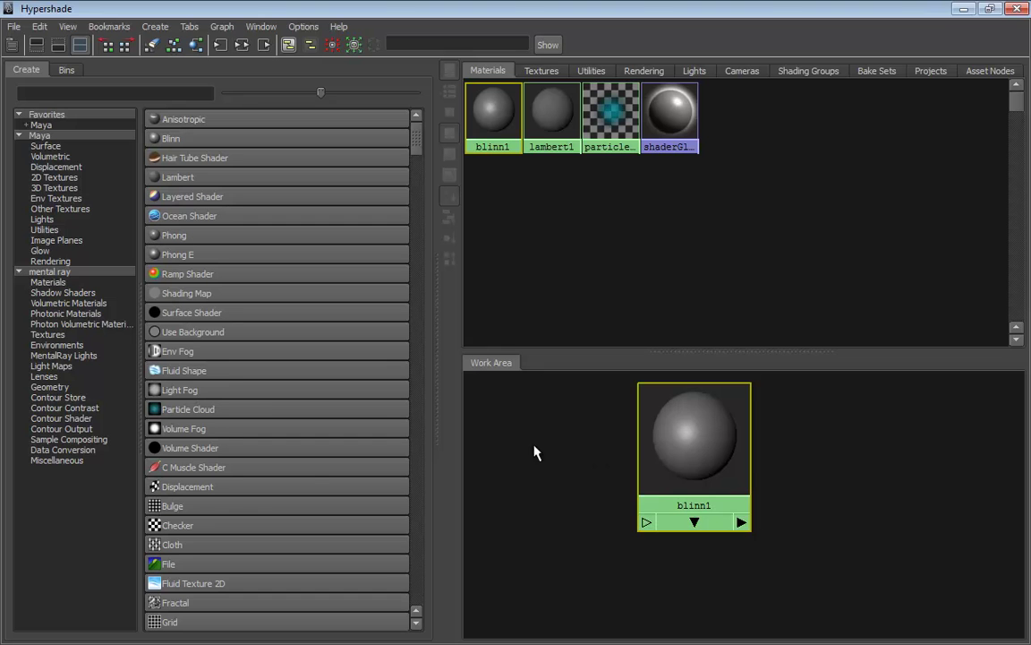
middle_click_drag(177, 530, 693, 455)
left_click(698, 495)
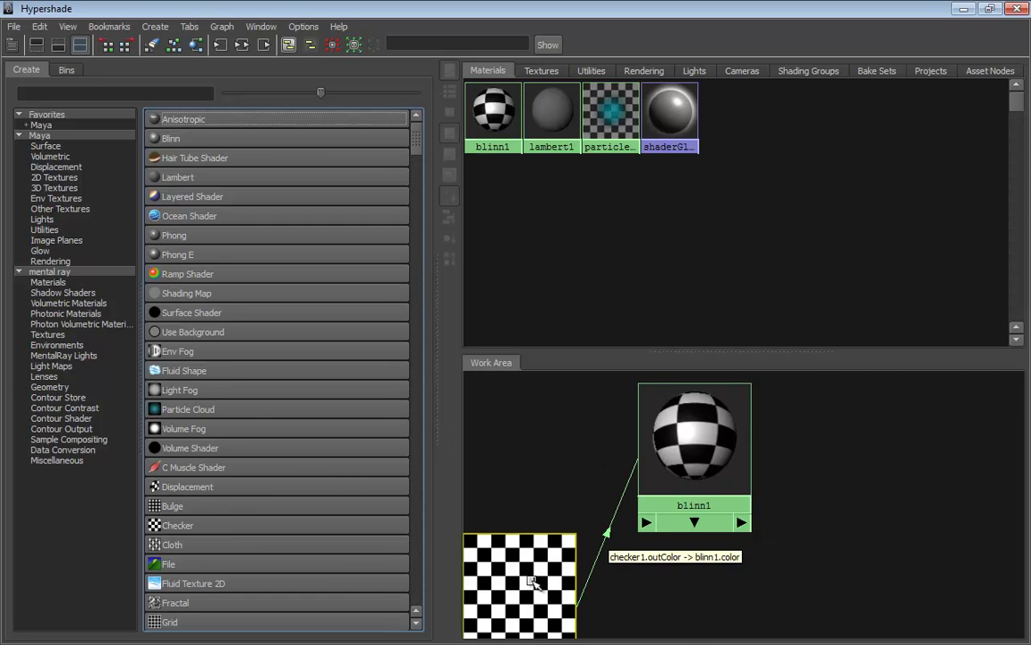
left_click_drag(551, 580, 573, 450)
Restore and reposition the Hypershade over the maximized main window, and narrow its create pane to expose both the large central sphere and the blinn1 material.
left_click_drag(704, 18, 542, 86)
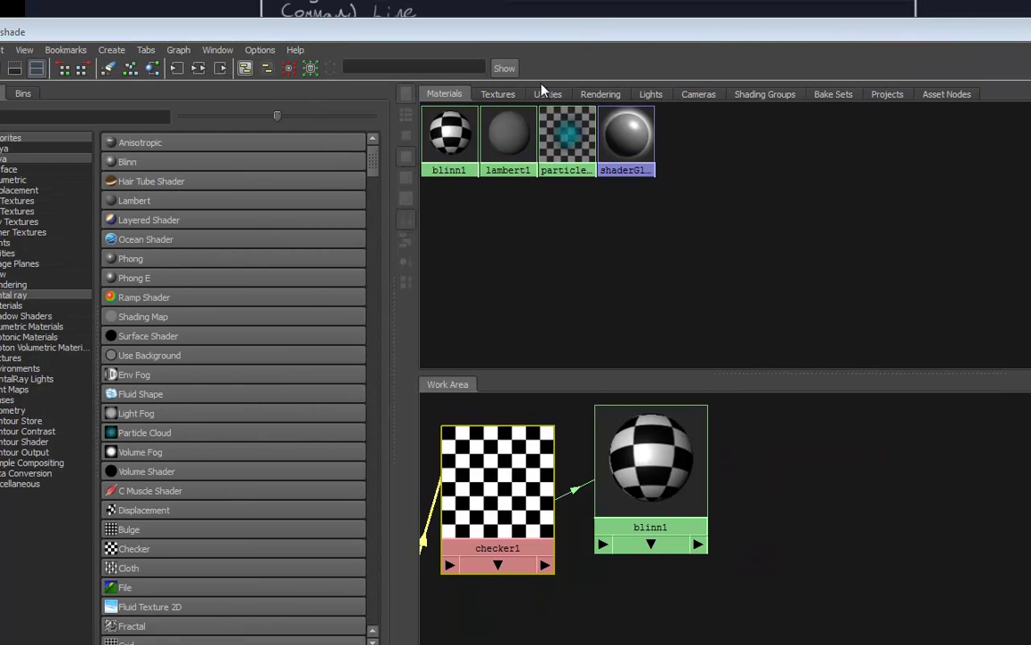
left_click_drag(515, 38, 615, 159)
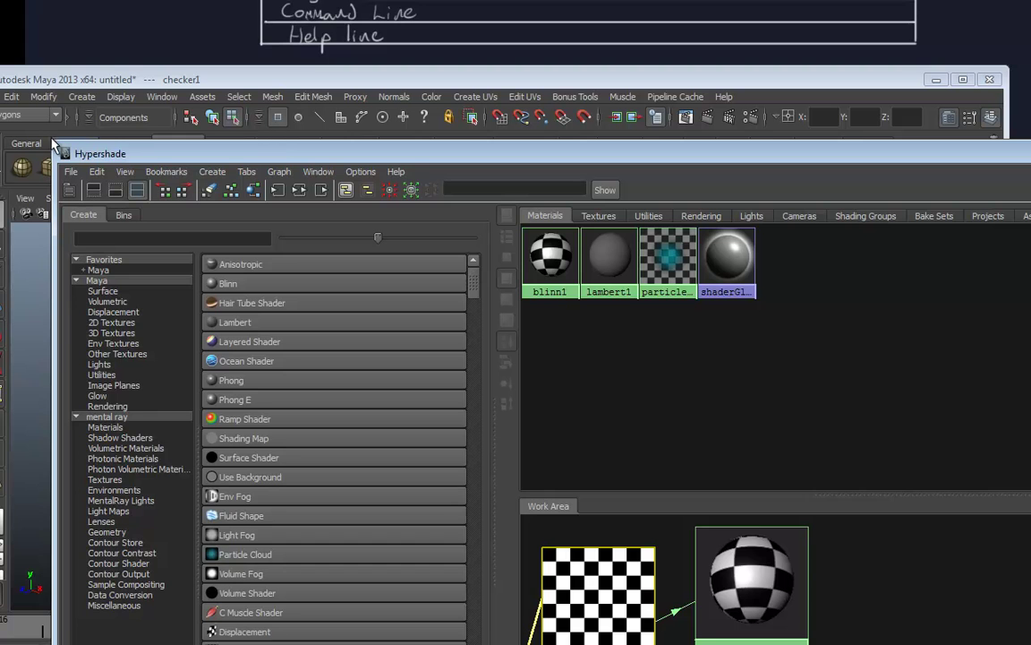
left_click_drag(52, 142, 661, 392)
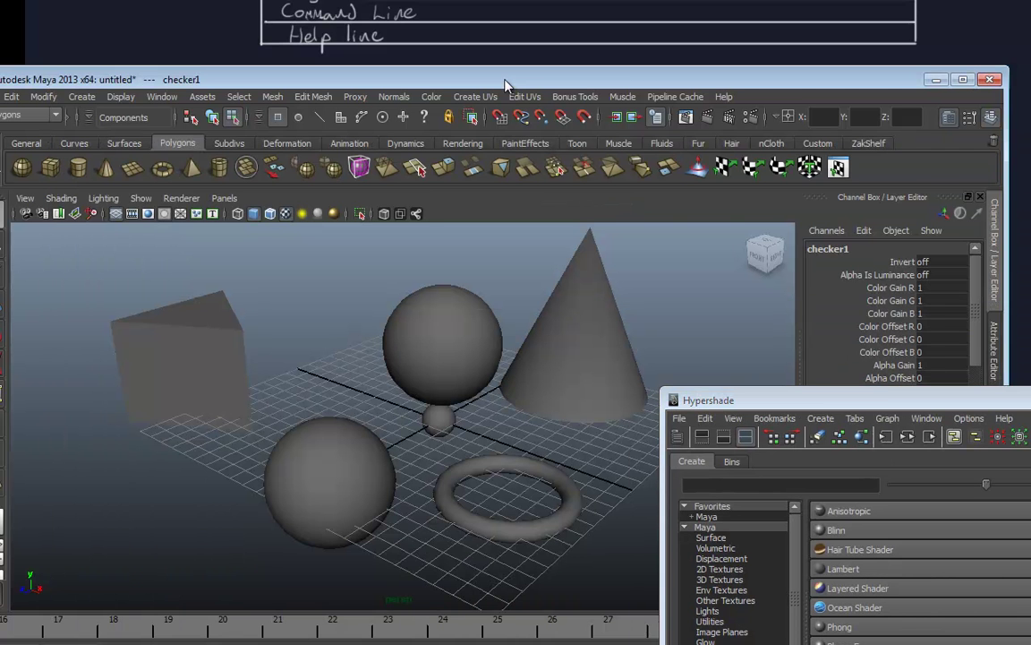
double_click(454, 71)
left_click_drag(885, 400, 765, 182)
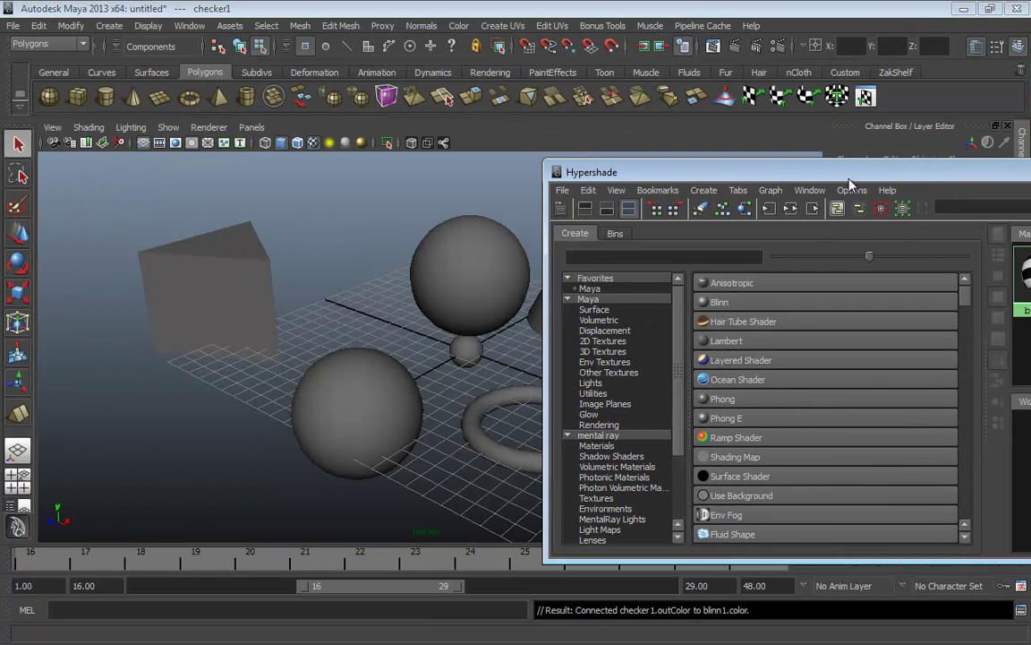
left_click_drag(848, 180, 693, 185)
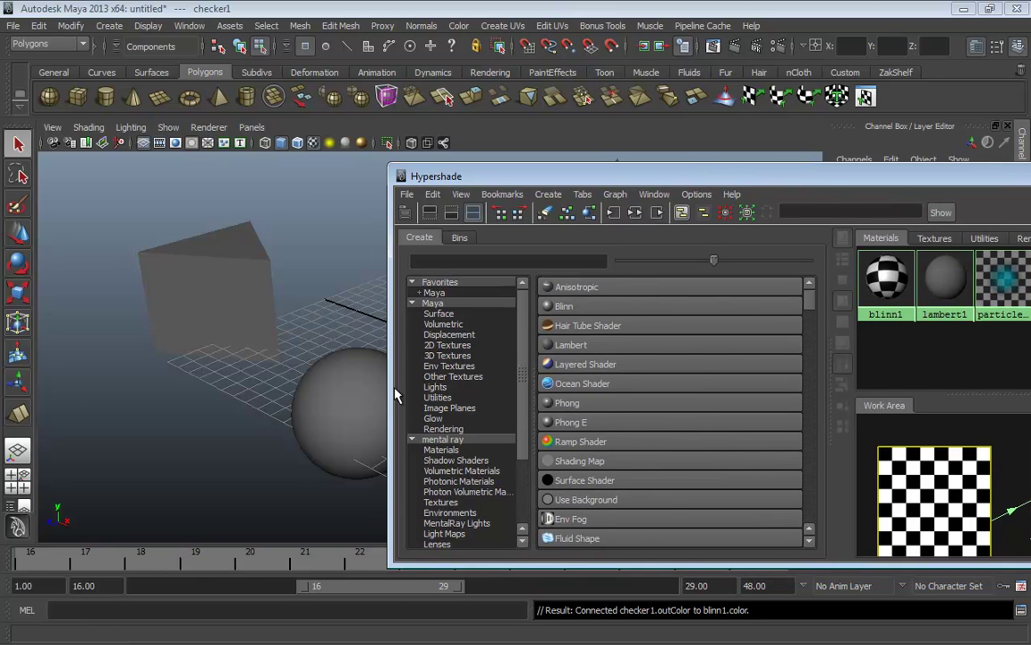
left_click_drag(502, 176, 632, 176)
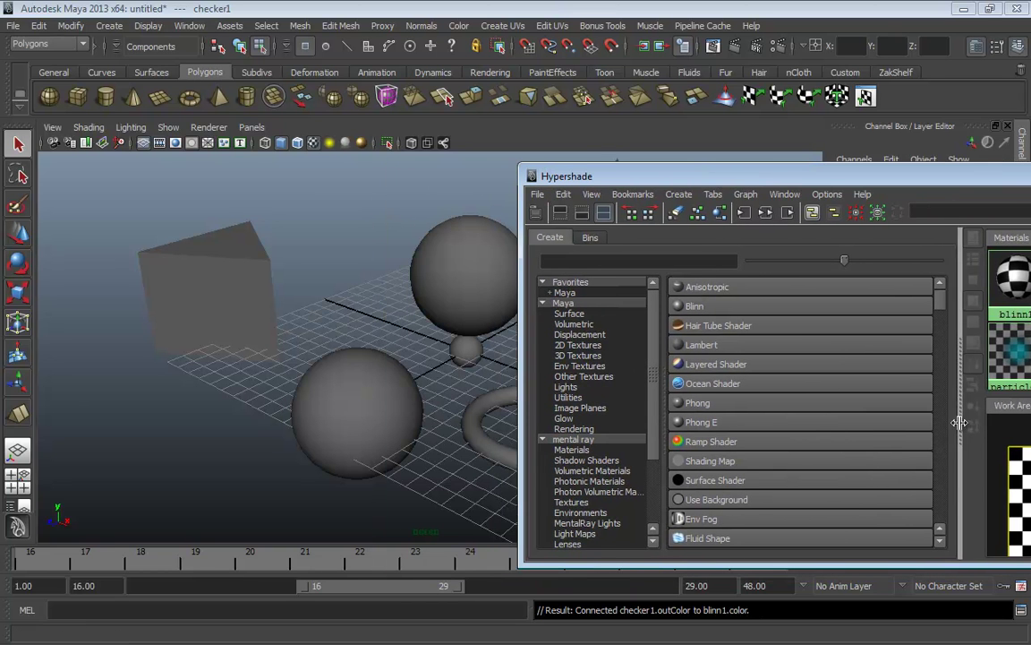
left_click_drag(959, 422, 725, 421)
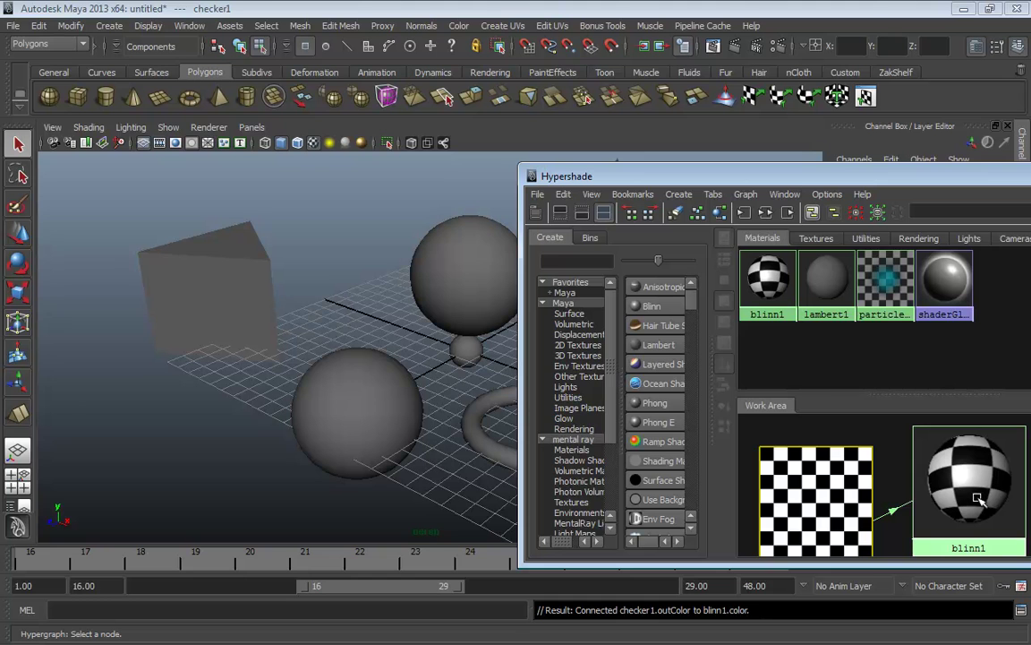
Assign the checkered blinn1 material to the large central sphere and close the Hypershade.
middle_click_drag(979, 498, 420, 265)
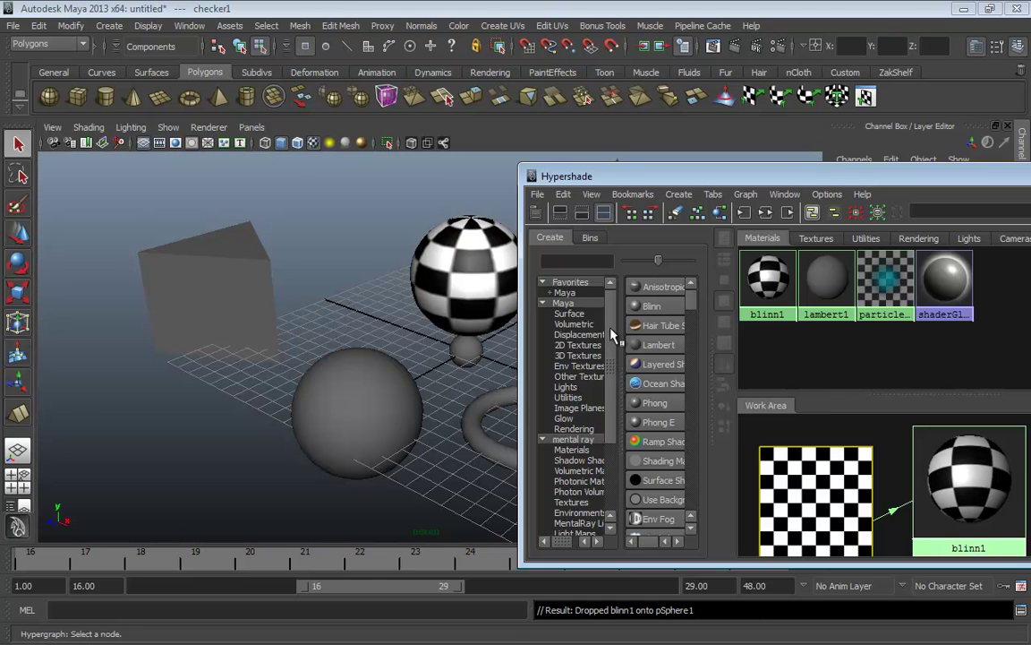
left_click_drag(780, 170, 507, 158)
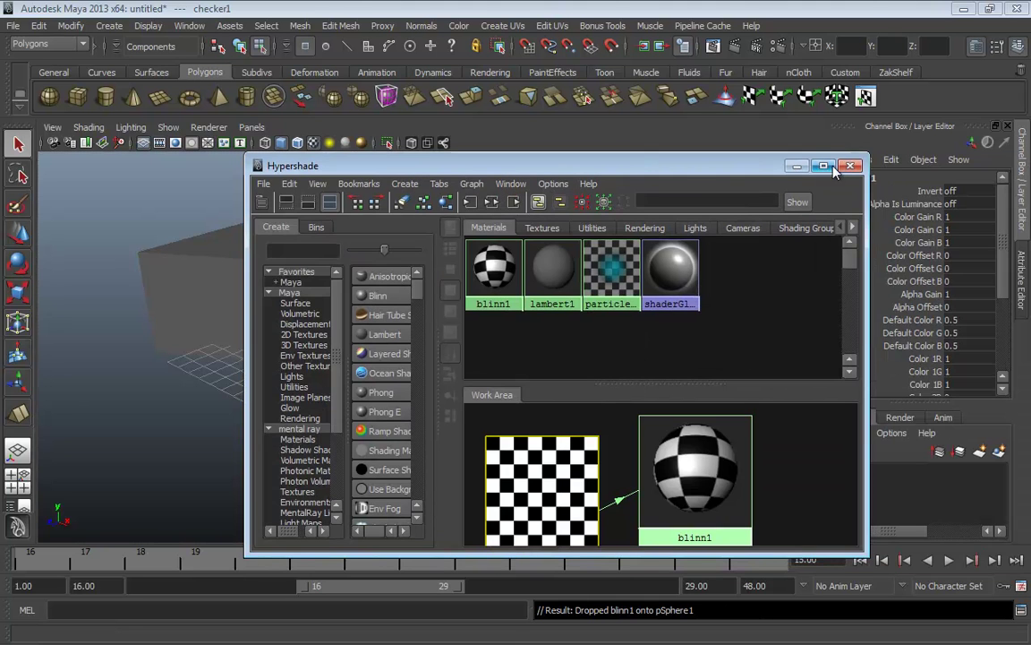
left_click(850, 167)
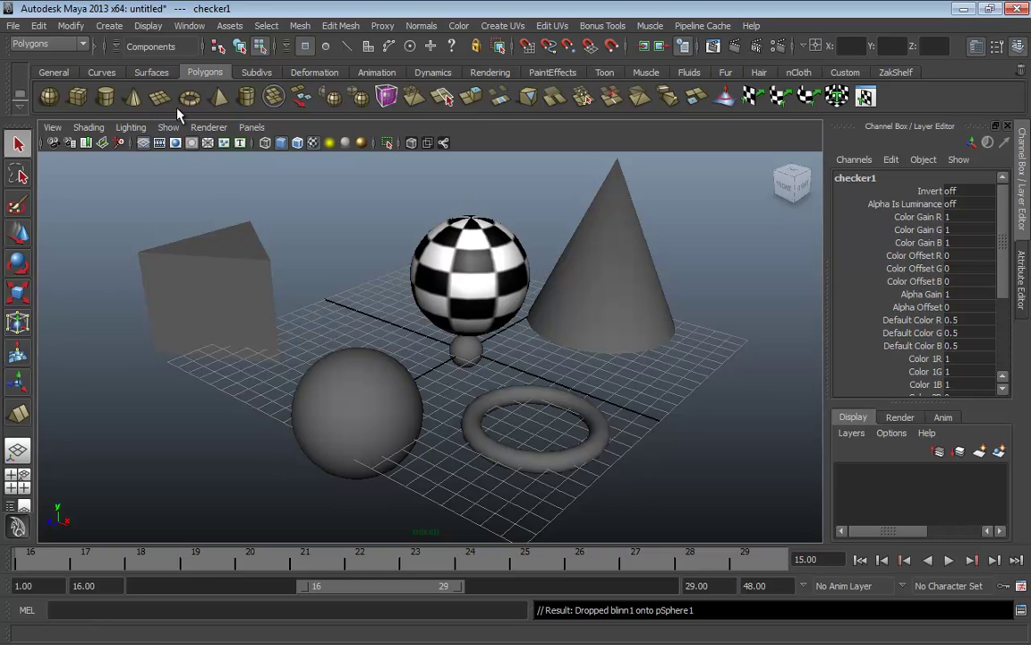
Create a point light and move it to about X 10.5, Y 11.4, Z 19.2.
left_click(109, 25)
mouse_move(123, 111)
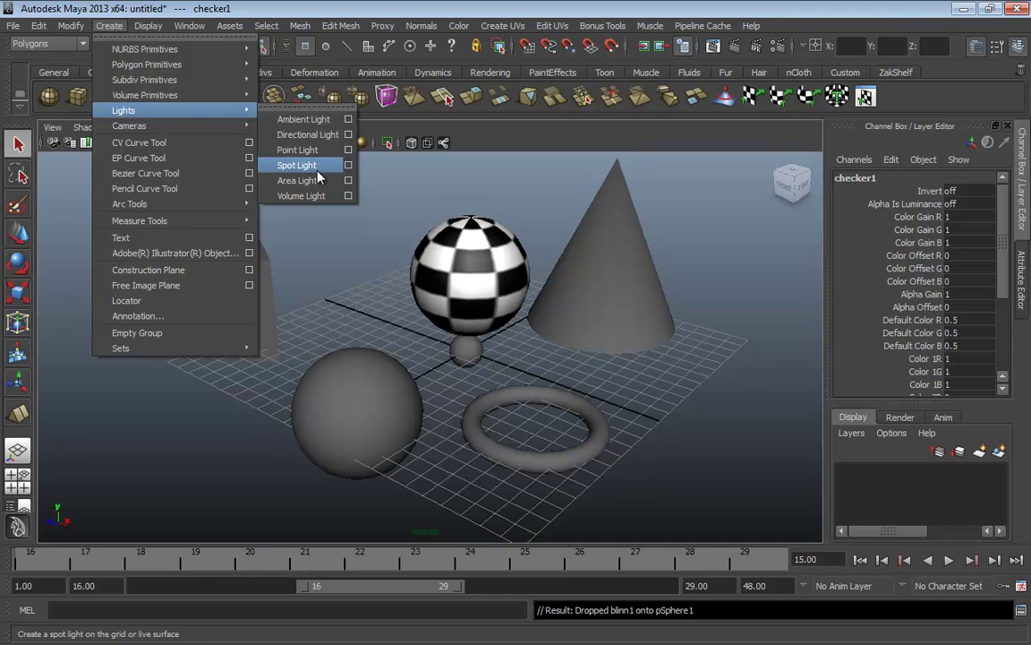
left_click(295, 149)
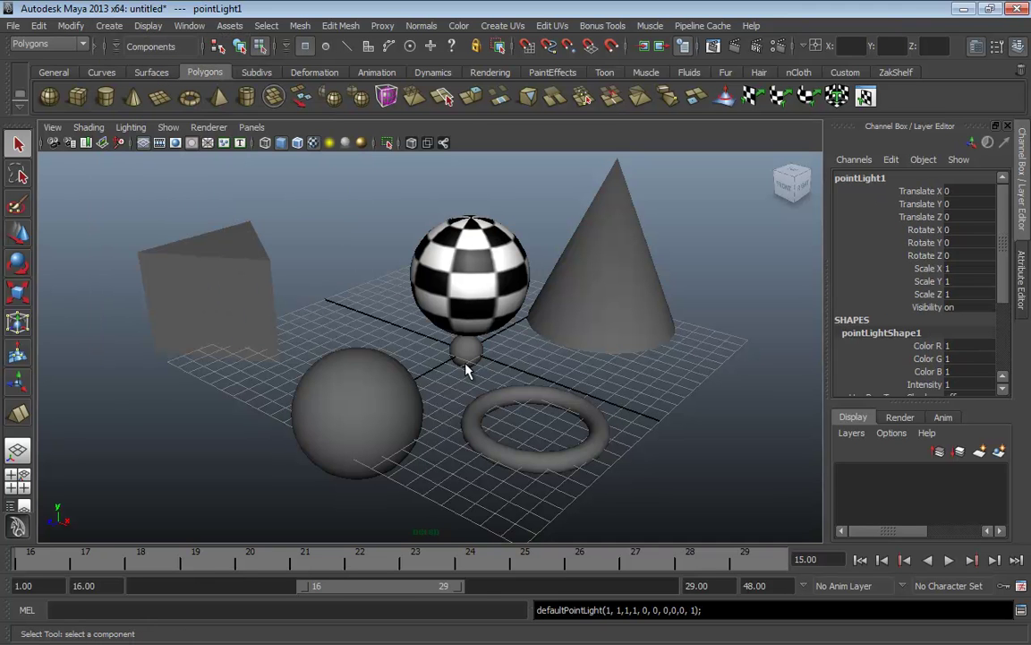
key("w")
left_click_drag(502, 368, 677, 152)
left_click_drag(646, 196, 258, 288)
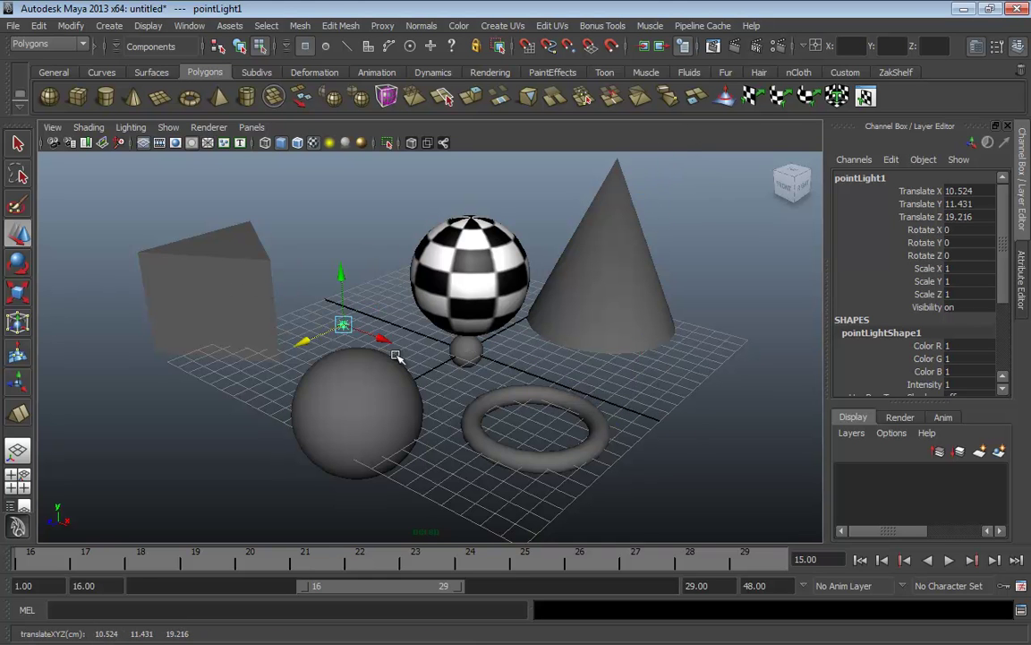
View the scene successively in wireframe, smooth shaded, textured and all-lights display.
key("4")
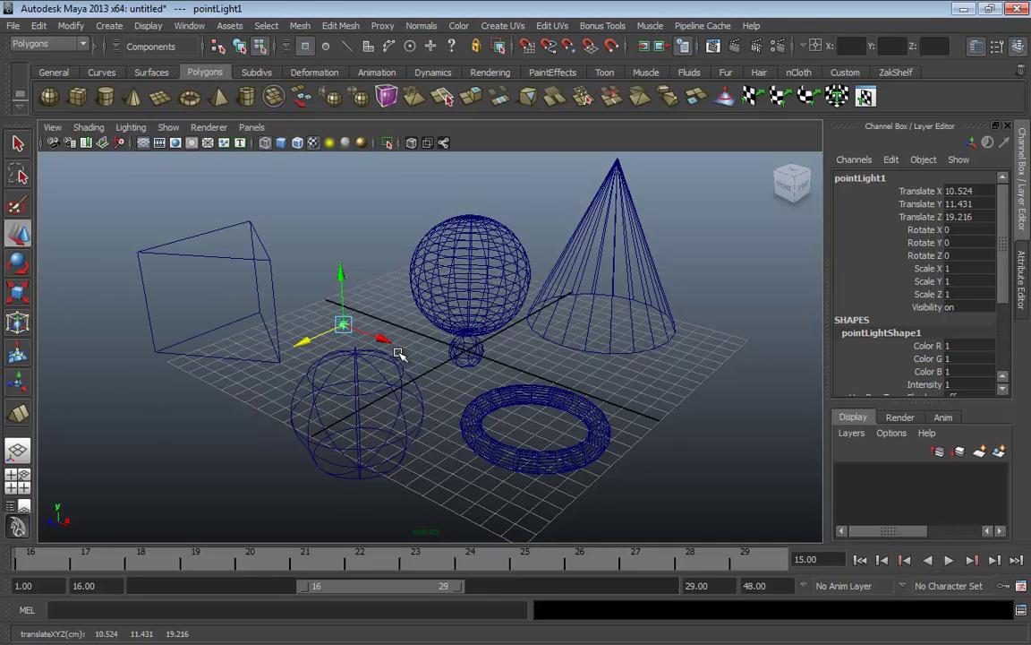
key("5")
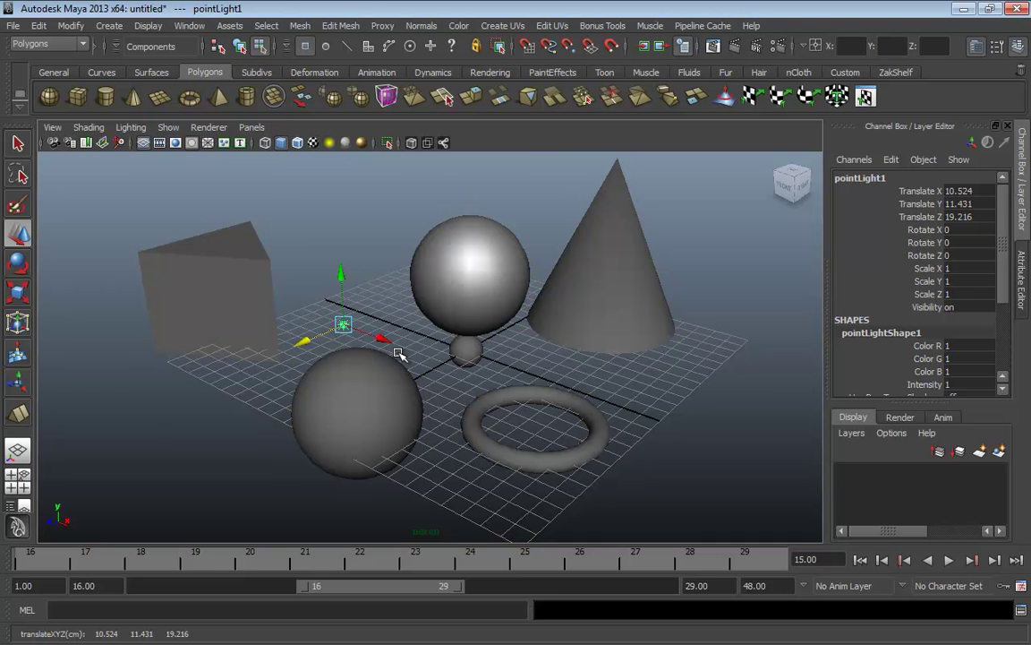
key("6")
key("7")
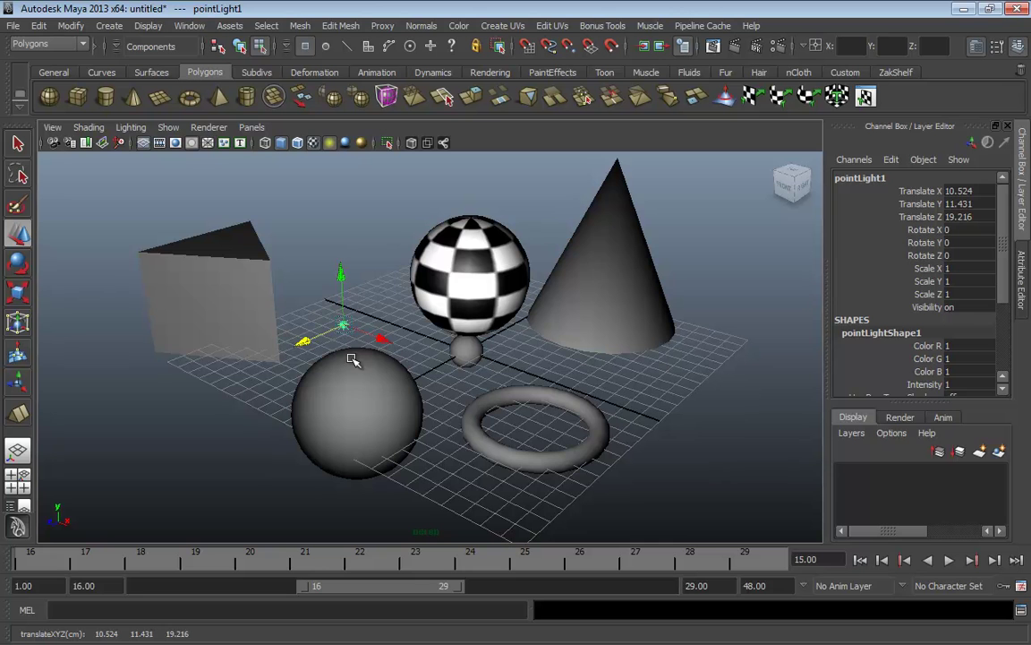
Move the point light to about X 8.3, Y 13.1, Z 20.1 and compare wireframe, shaded, textured and lit display.
mouse_move(348, 327)
left_mouse_down()
mouse_move(670, 276)
mouse_move(730, 288)
mouse_move(362, 491)
mouse_move(87, 260)
mouse_move(346, 295)
mouse_move(421, 416)
mouse_move(258, 257)
left_mouse_up()
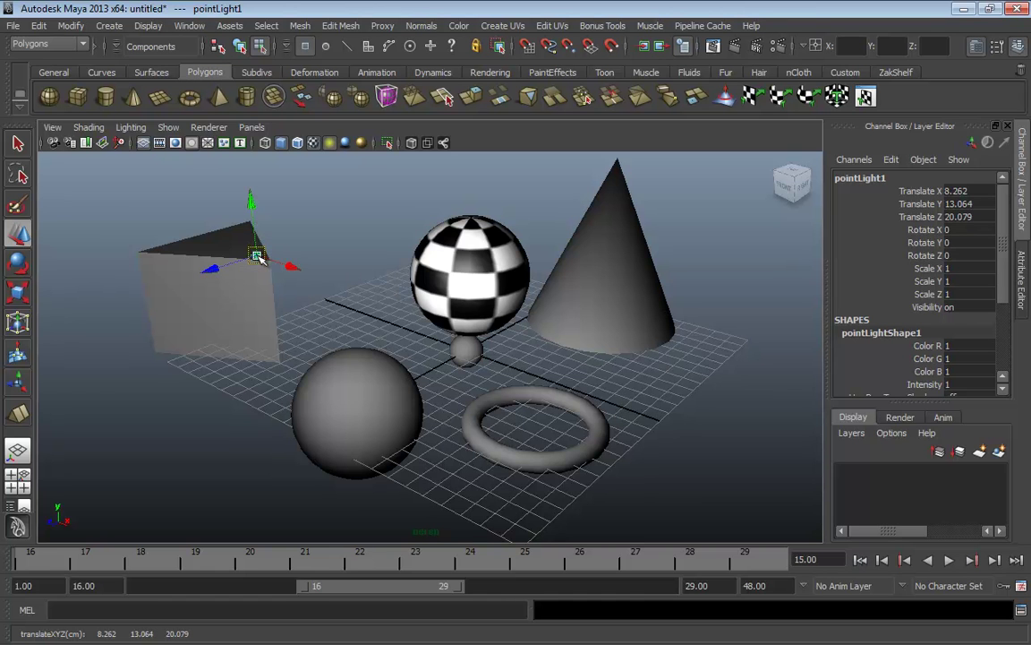
key("4")
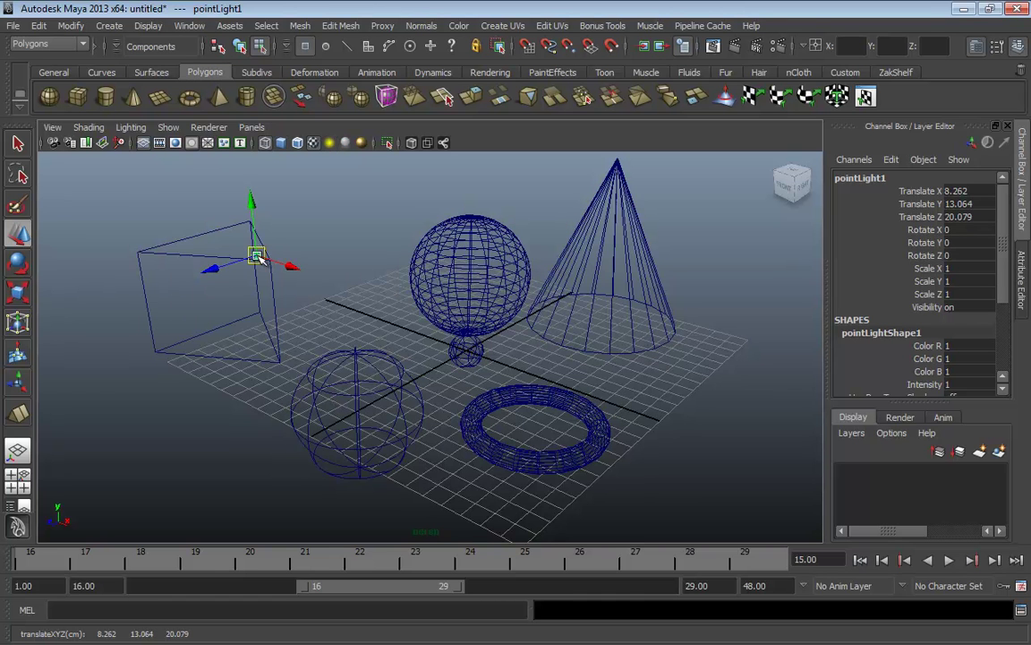
key("5")
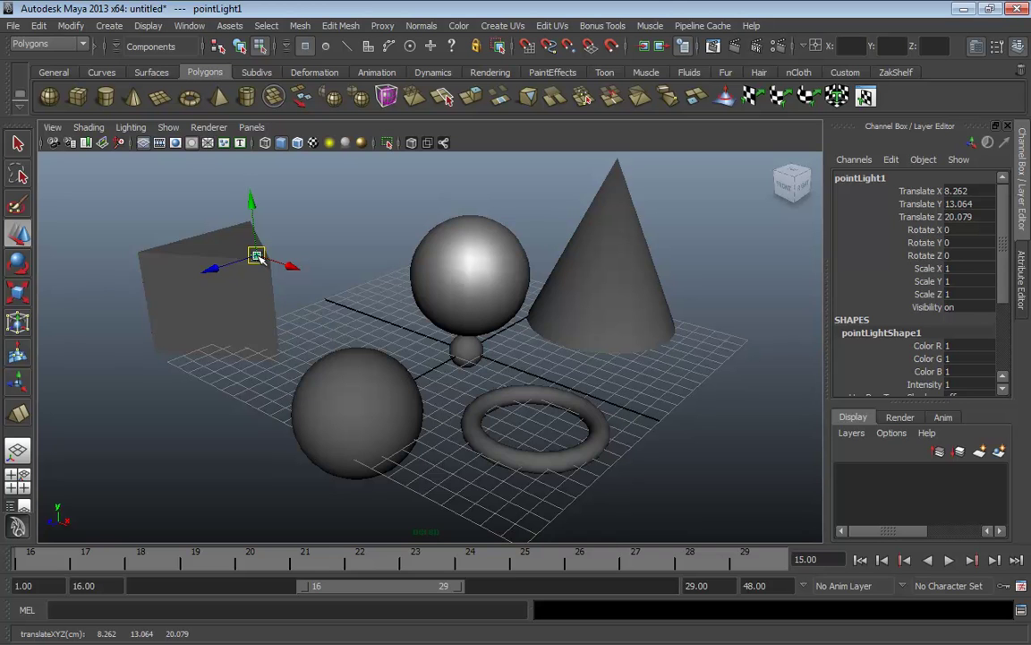
key("6")
key("7")
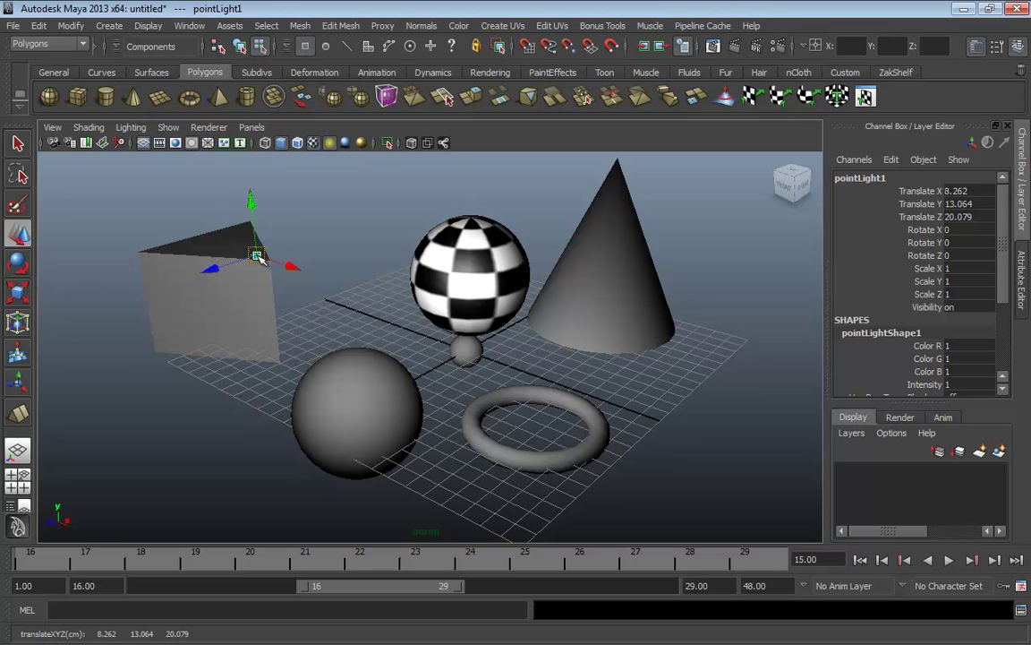
key("5")
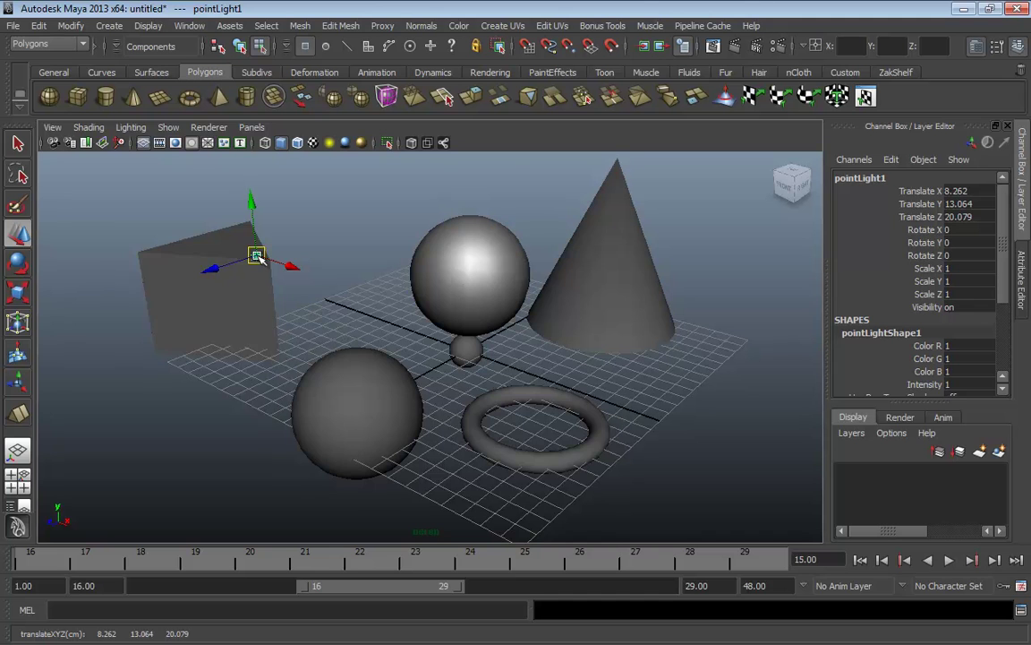
key("4")
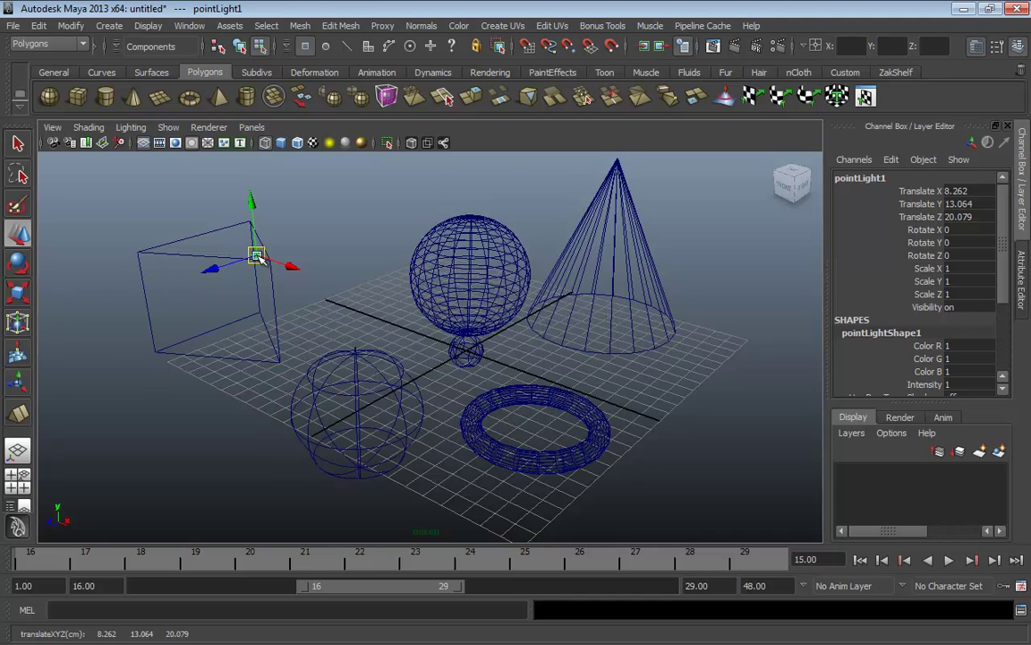
key("5")
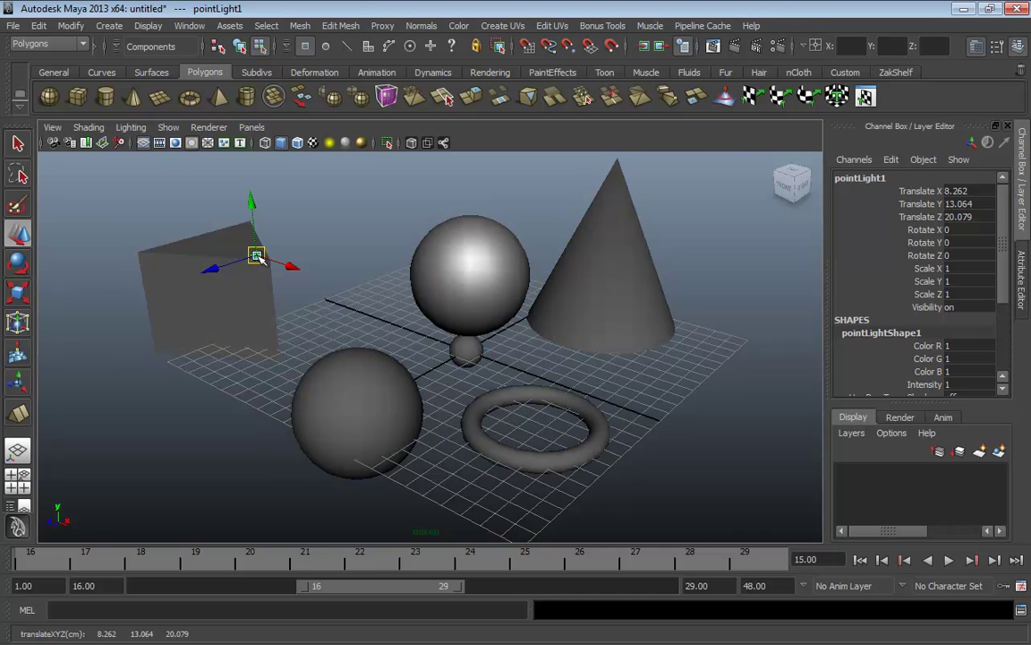
key("7")
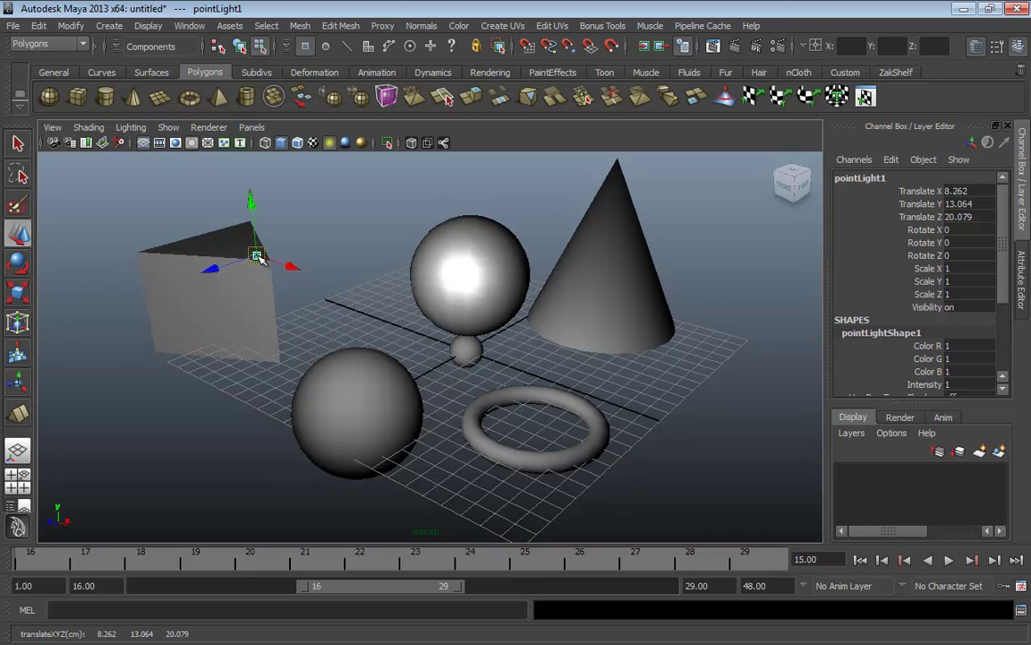
Move the point light to about X 11.1, Y 13.3, Z 17.5, compare the display modes and finish in textured display.
left_click_drag(257, 257, 401, 248)
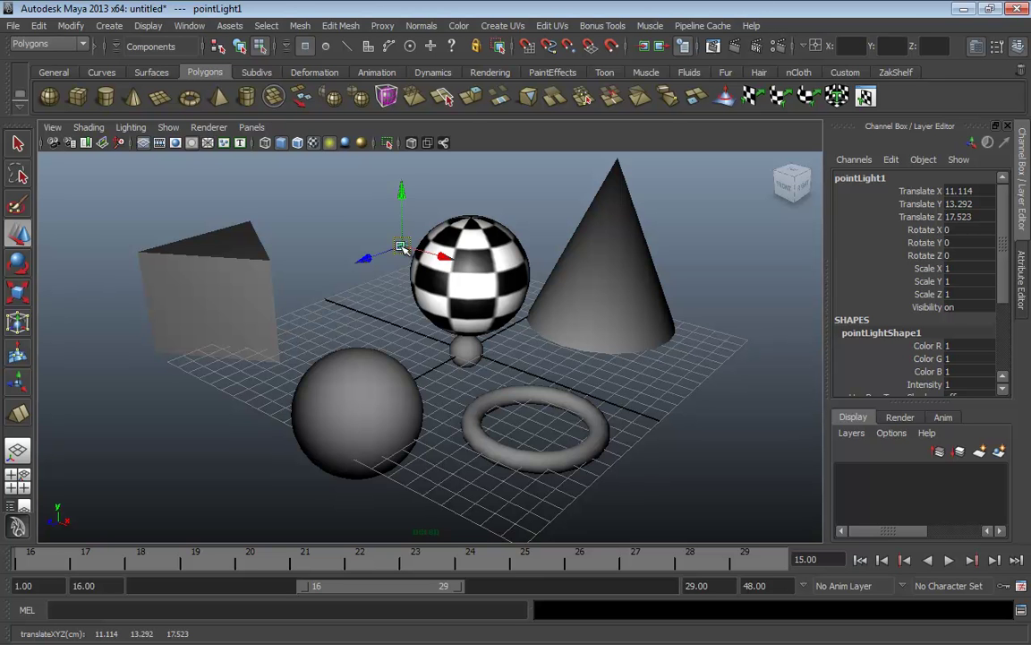
key("4")
key("6")
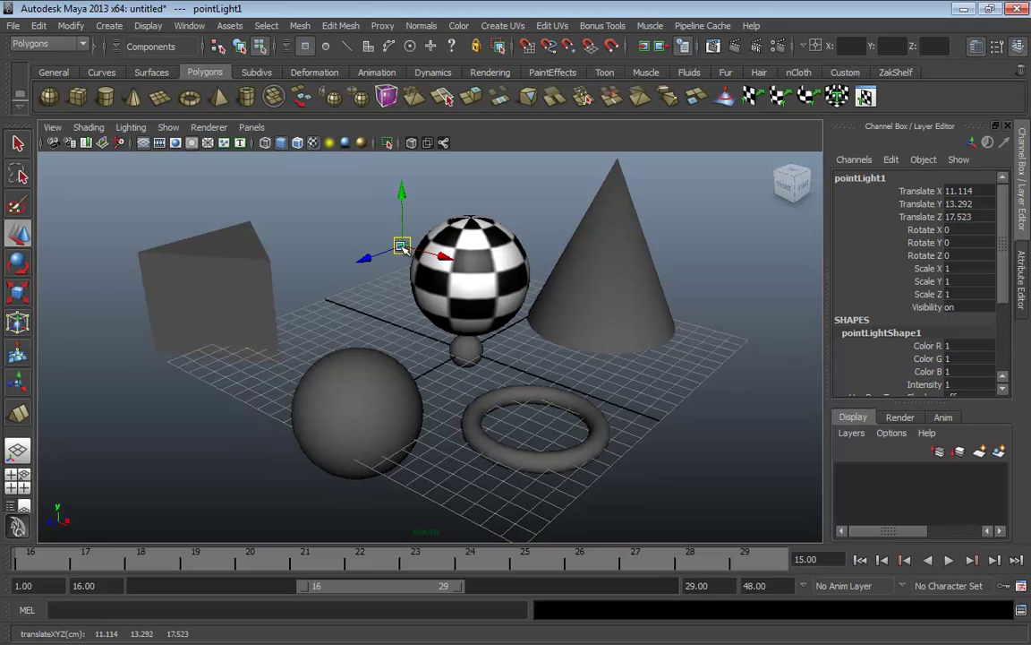
key("4")
key("7")
key("6")
key("7")
key("5")
key("6")
Open the Hypershade and rearrange its panes so the node creation list is readable without the category list.
left_click(193, 26)
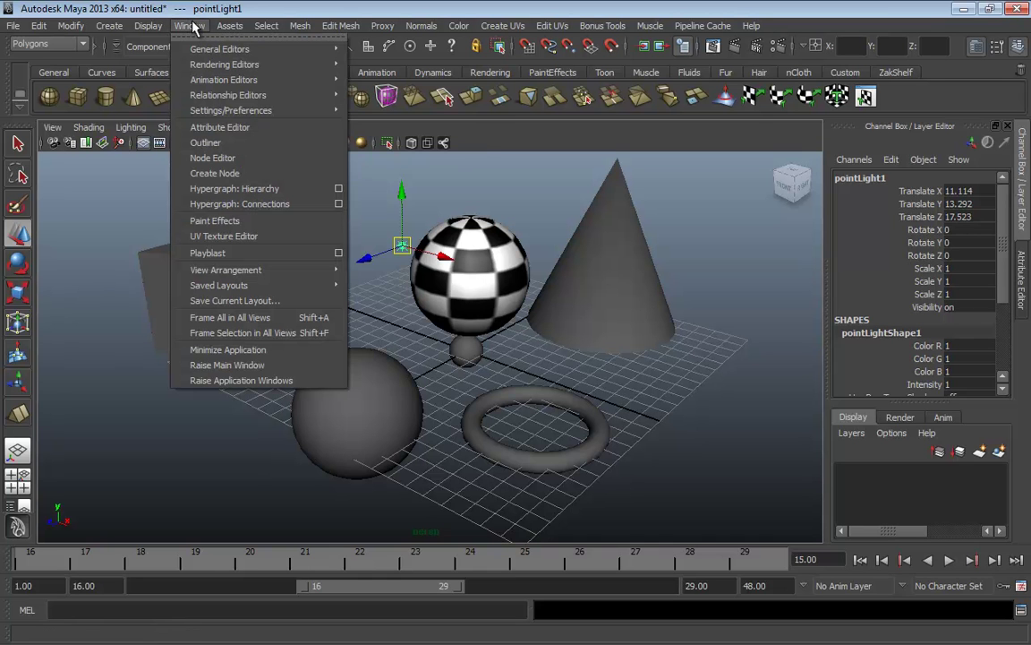
mouse_move(194, 68)
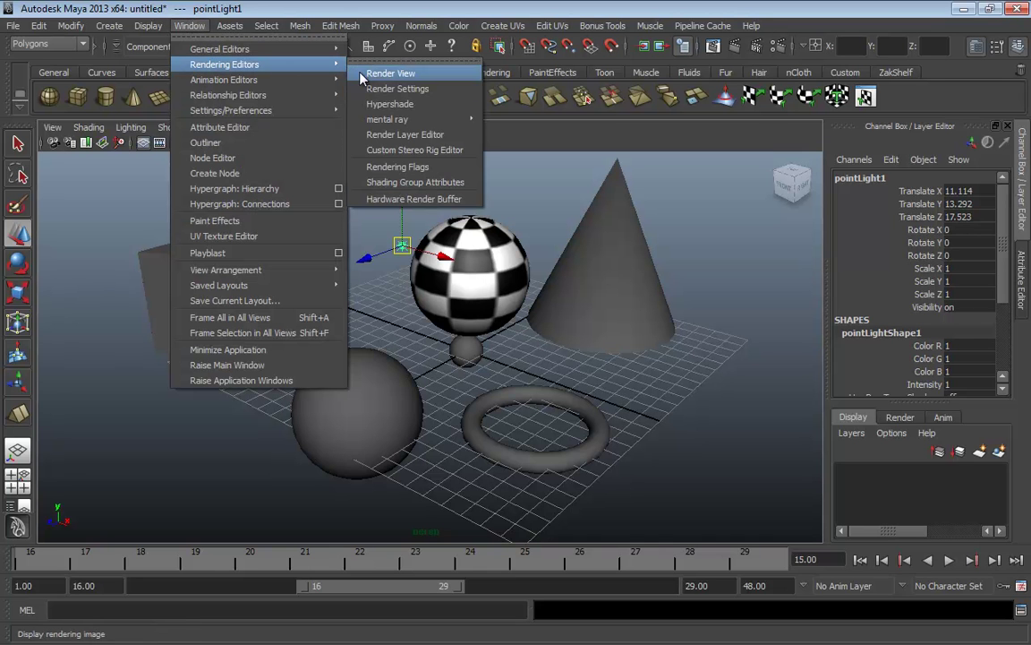
left_click(389, 106)
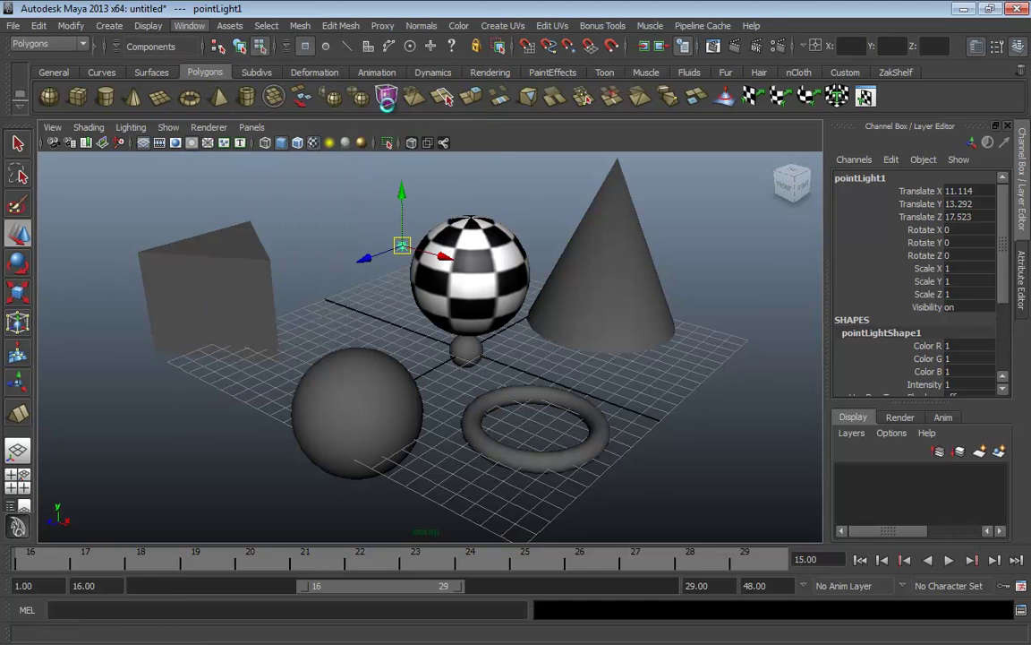
left_click_drag(597, 166, 710, 87)
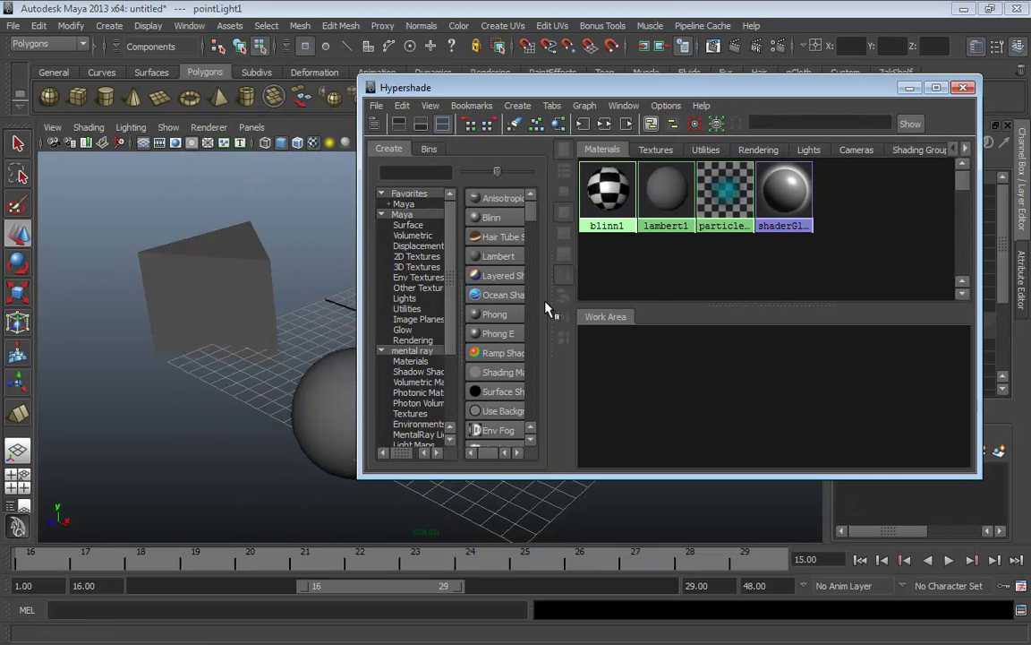
left_click_drag(553, 301, 696, 301)
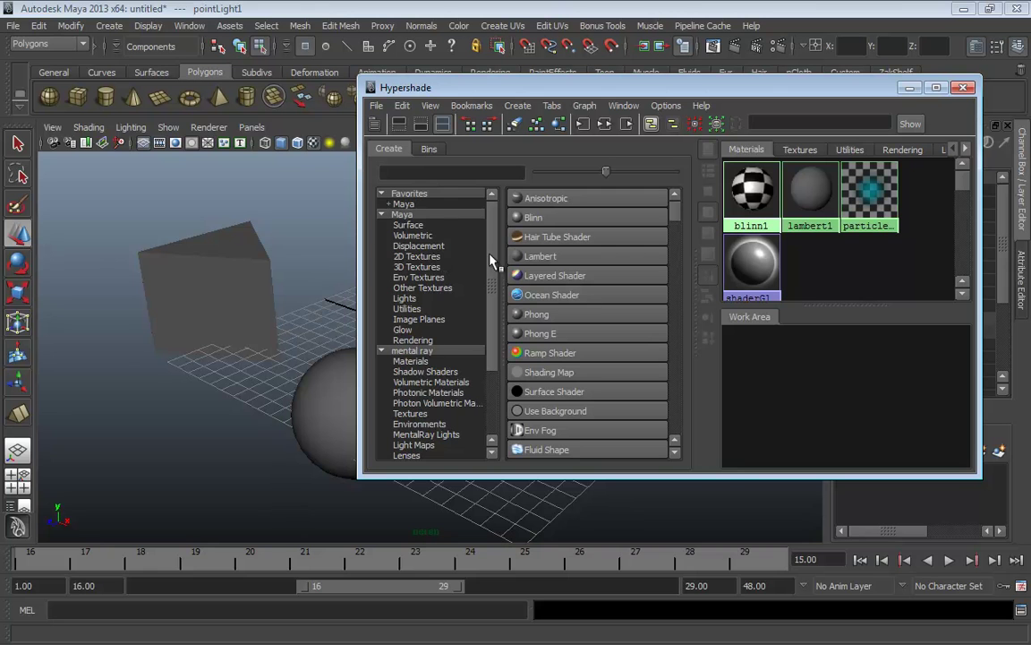
left_click_drag(502, 280, 378, 309)
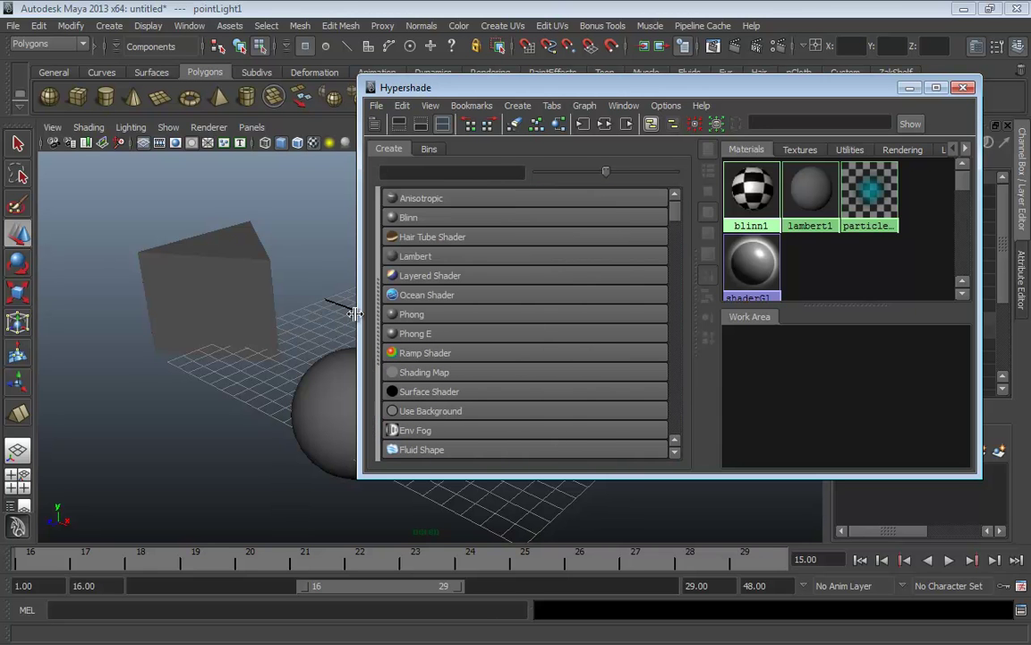
left_click_drag(690, 294, 551, 309)
left_click_drag(617, 90, 641, 94)
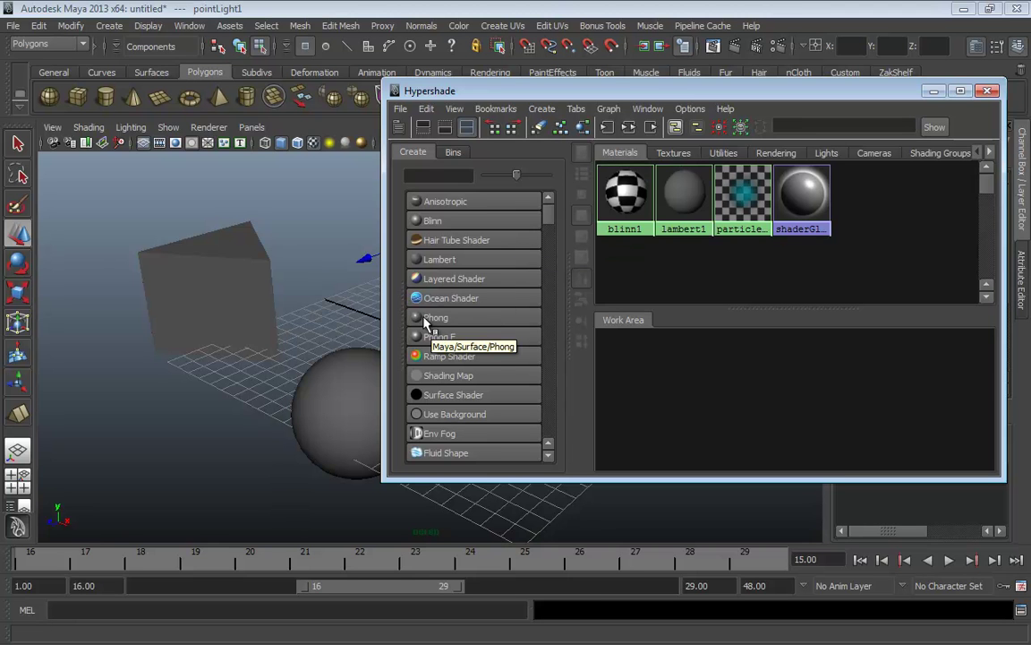
Create a Phong material and a Ramp texture in the Hypershade work area.
middle_click_drag(428, 324, 773, 397)
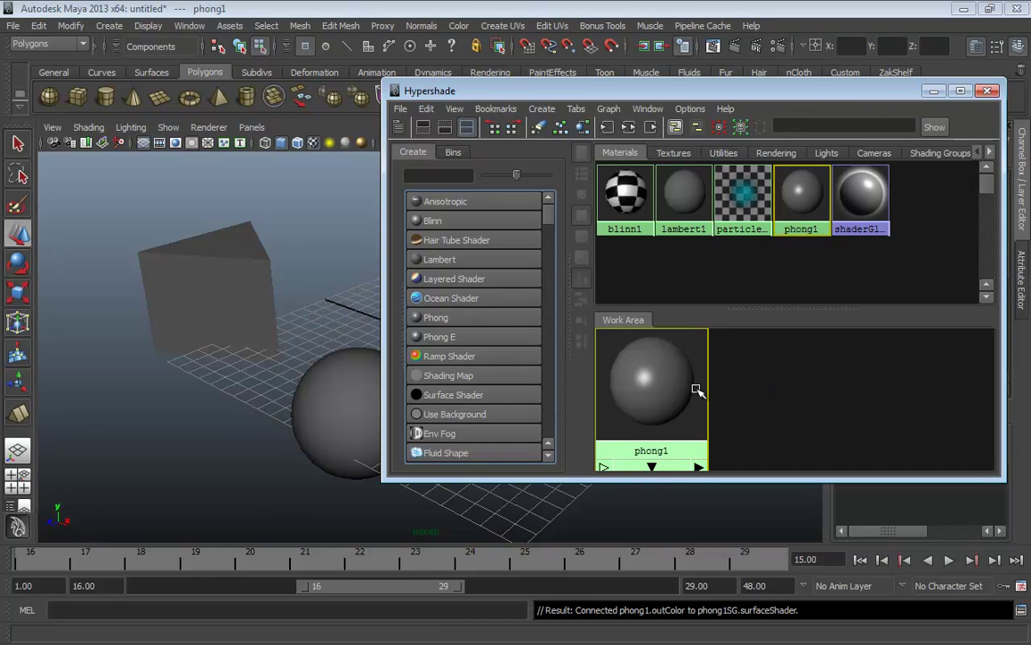
left_click_drag(671, 394, 785, 395)
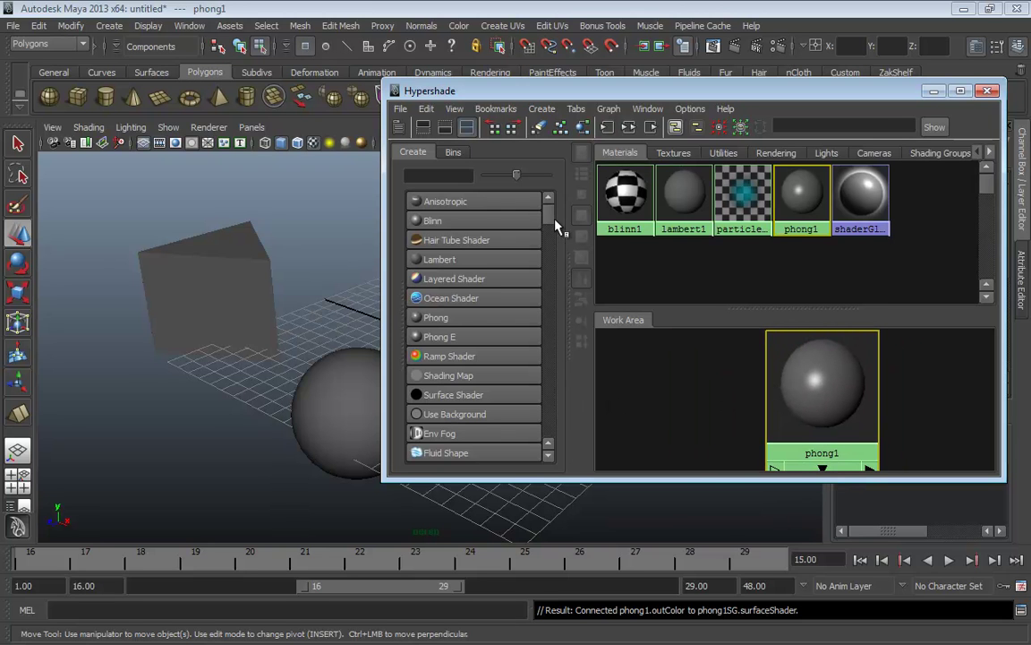
scroll(552, 230, "down", 5)
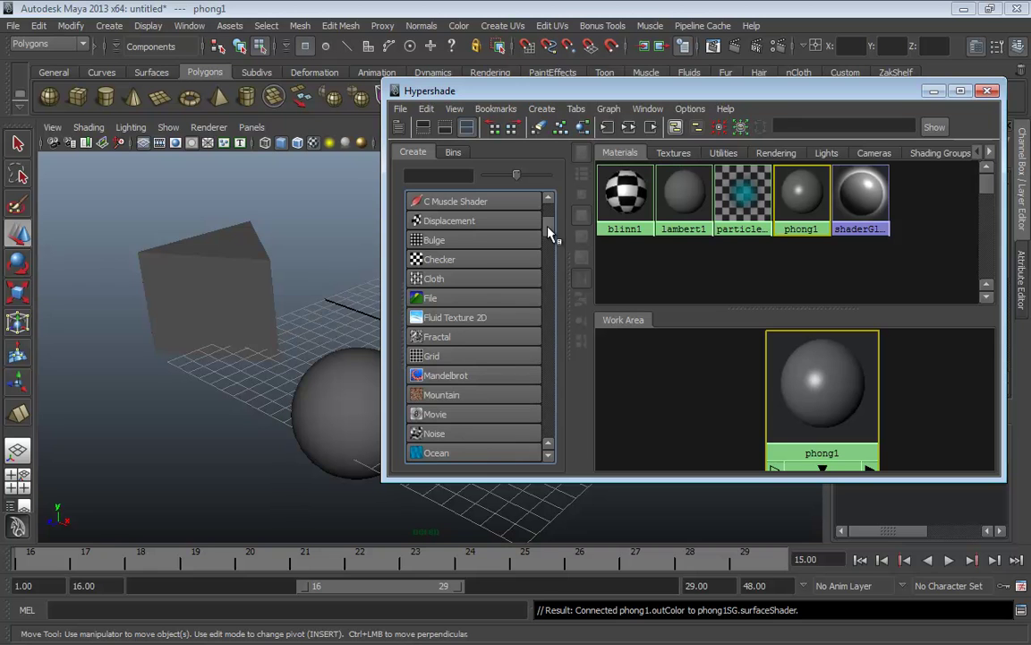
scroll(552, 232, "up", 2)
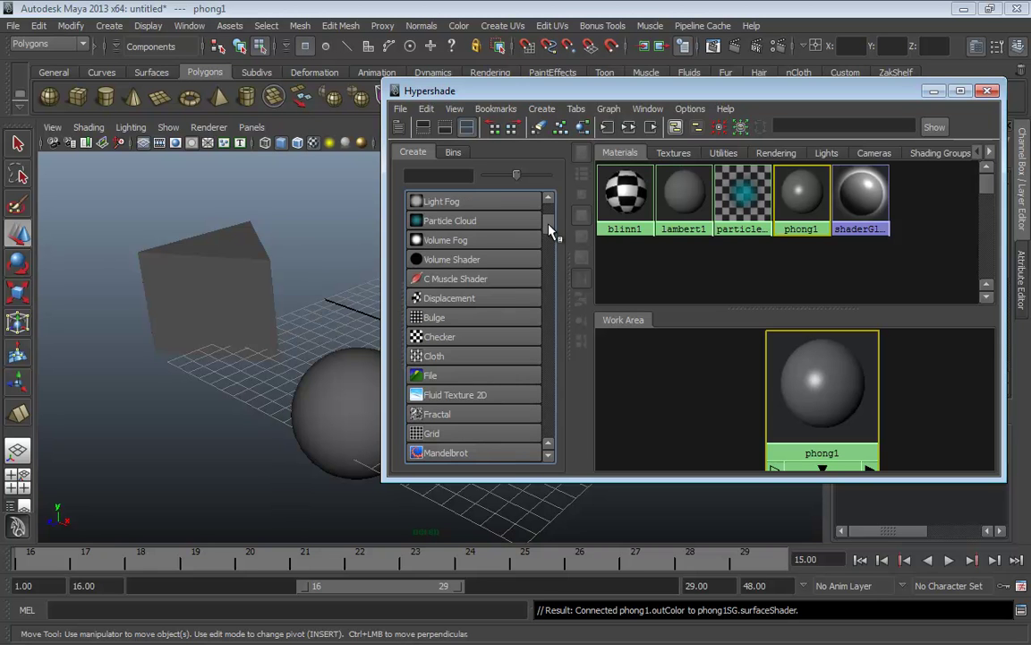
left_click_drag(548, 223, 551, 230)
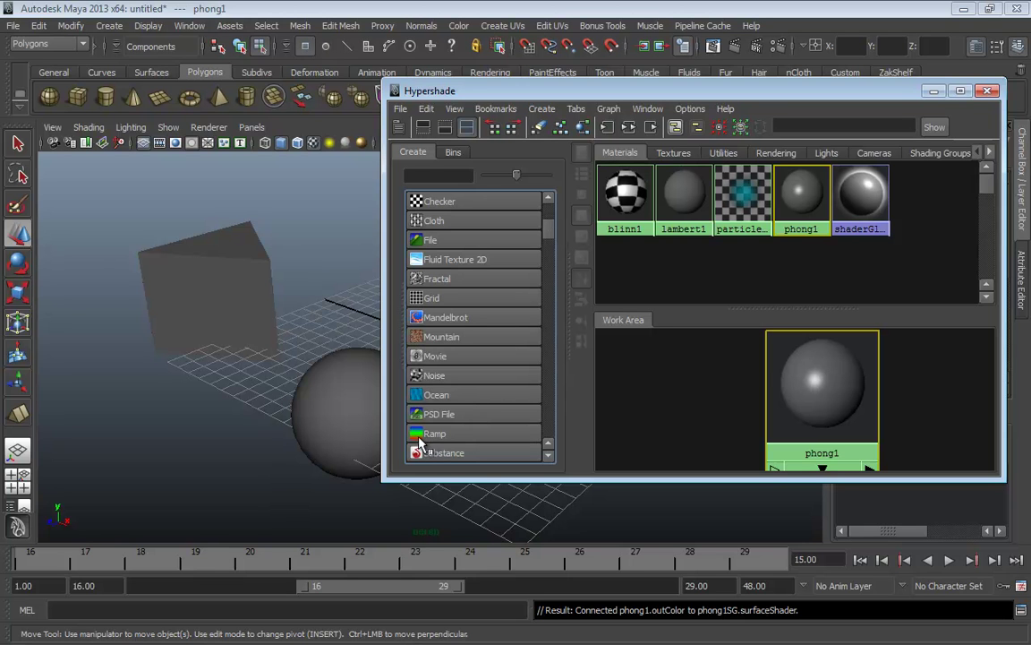
middle_click_drag(419, 437, 812, 385)
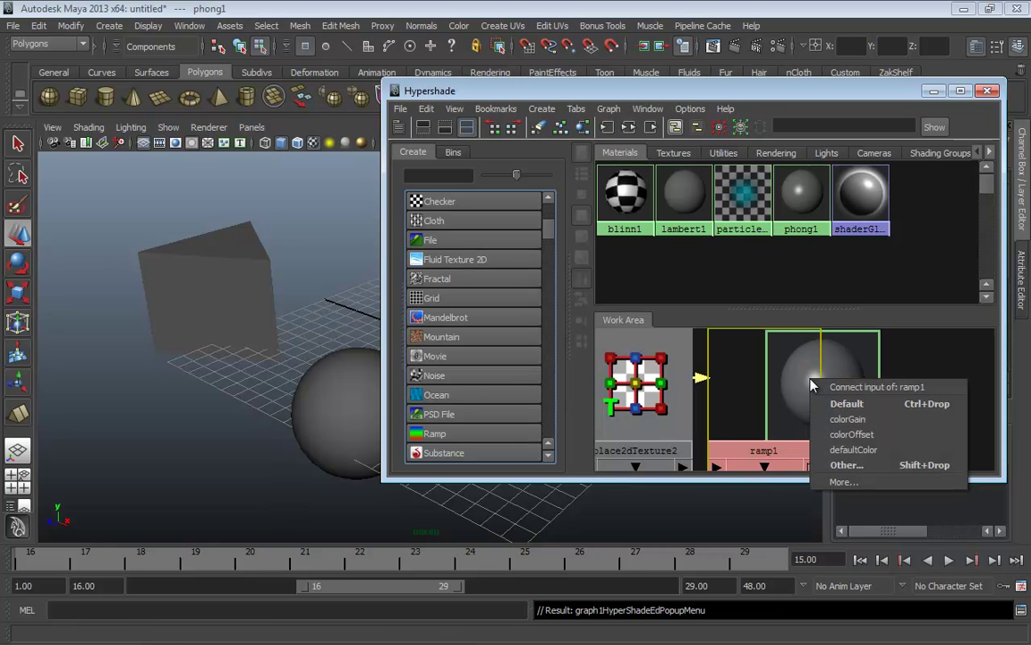
left_click(866, 453)
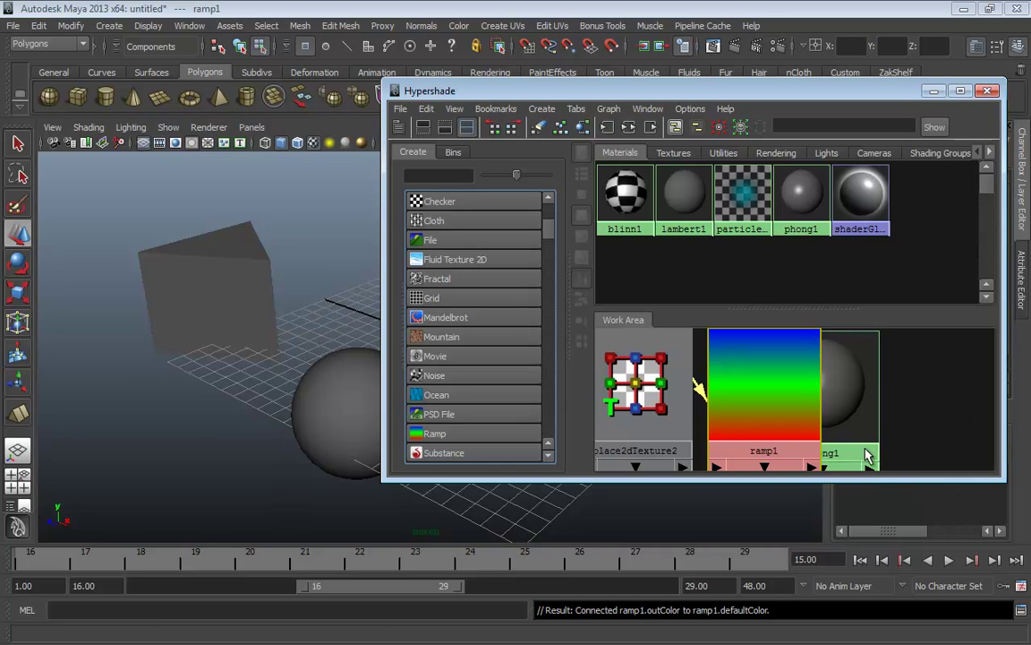
Place the ramp texture beside the Phong material and connect it to the material's color.
left_click_drag(774, 404, 788, 396)
middle_click_drag(767, 398, 902, 381)
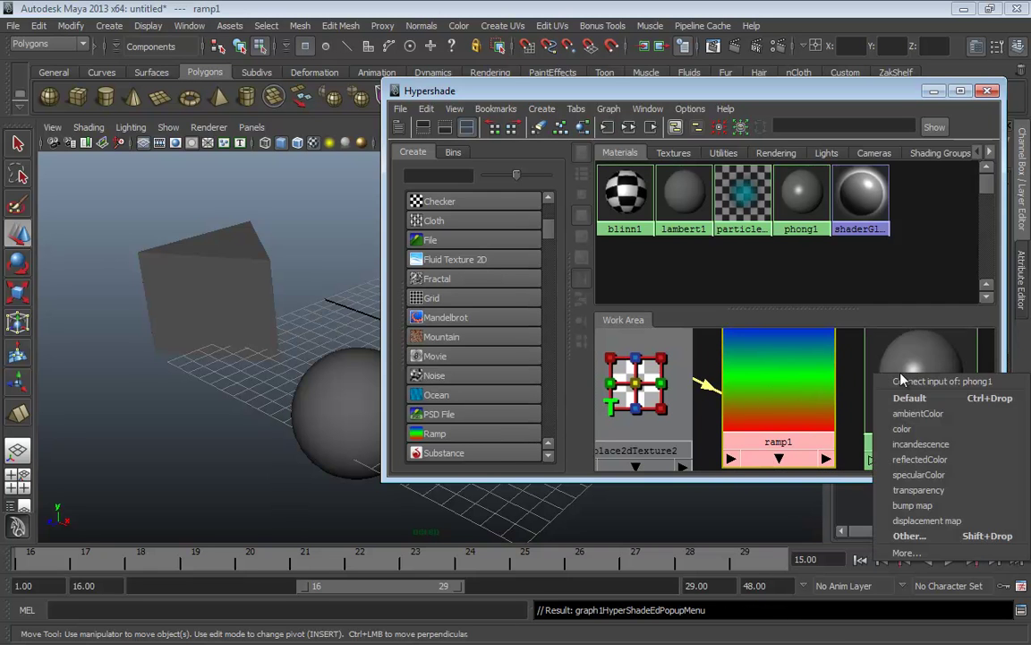
left_click(904, 429)
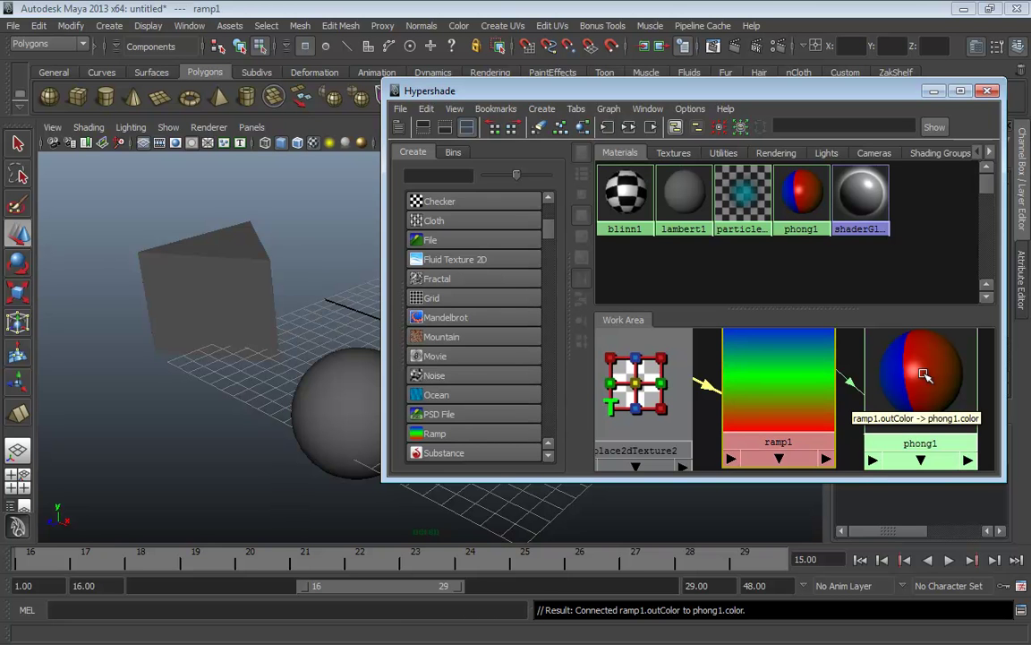
Assign the ramp-colored Phong material to the torus and frame the torus closely in the perspective view.
left_click_drag(358, 338, 375, 357, "alt")
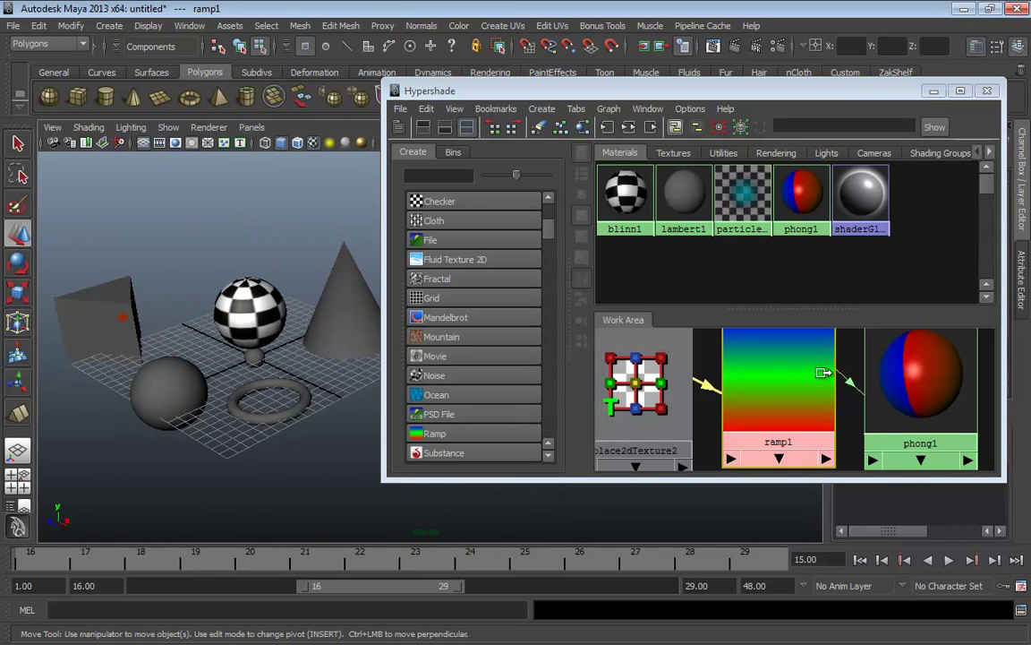
mouse_move(926, 376)
middle_mouse_down()
mouse_move(528, 402)
mouse_move(909, 379)
mouse_move(913, 368)
mouse_move(718, 414)
mouse_move(277, 426)
mouse_move(273, 411)
middle_mouse_up()
left_click_drag(353, 455, 256, 409, "alt")
middle_click_drag(256, 409, 262, 389, "alt")
right_click_drag(265, 390, 448, 410, "alt")
middle_click_drag(236, 417, 351, 351, "alt")
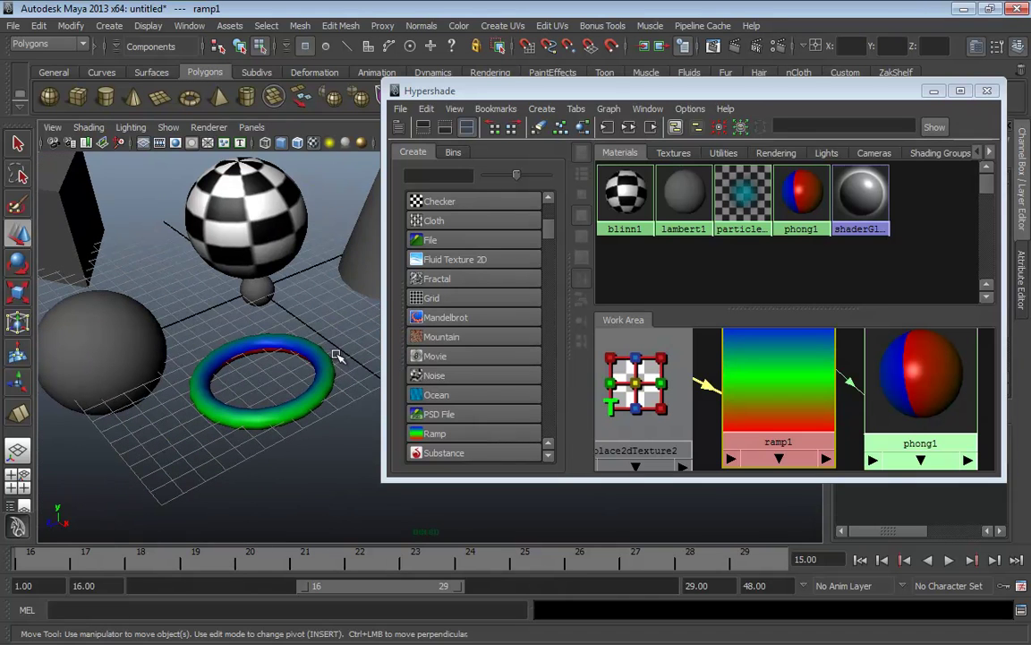
Return to object selection mode and rotate the torus so it stands upright on the grid.
left_click(290, 351)
left_click(293, 352)
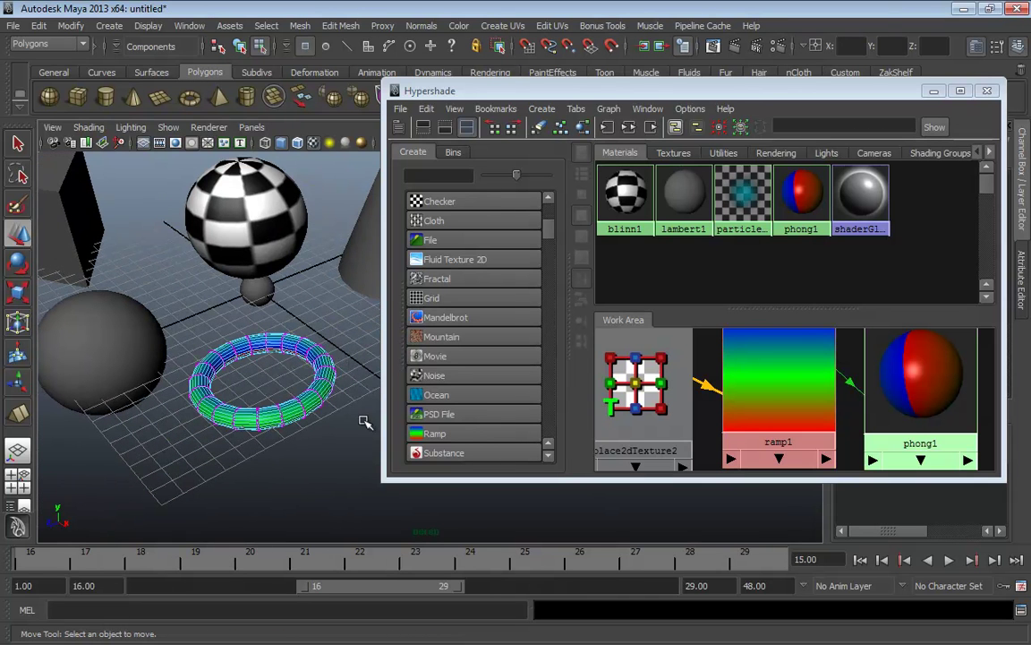
key("F8")
left_click(338, 437)
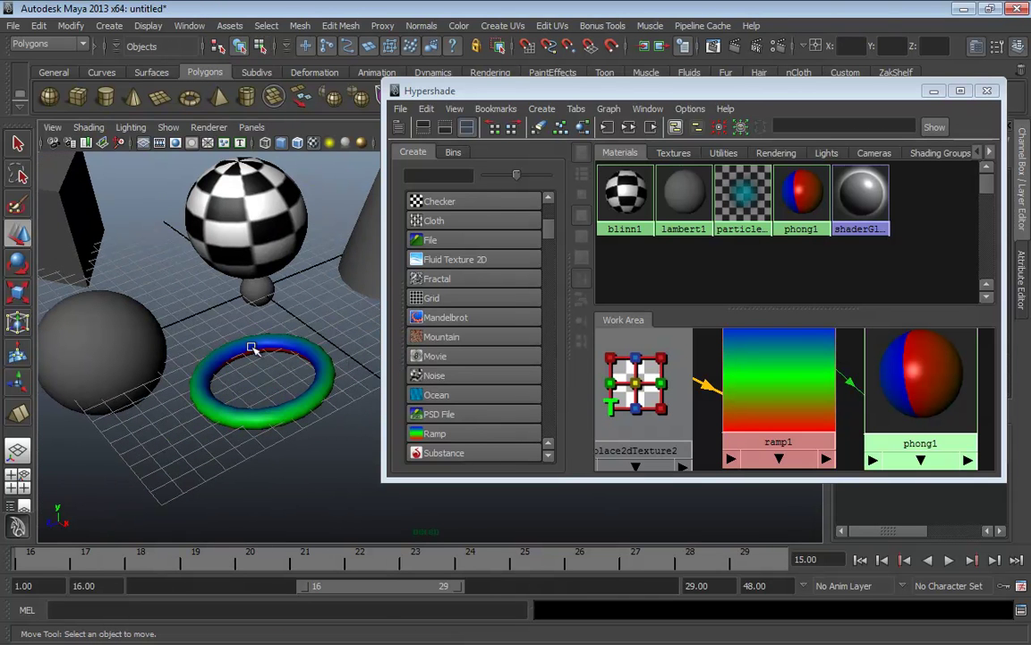
left_click(253, 343)
key("e")
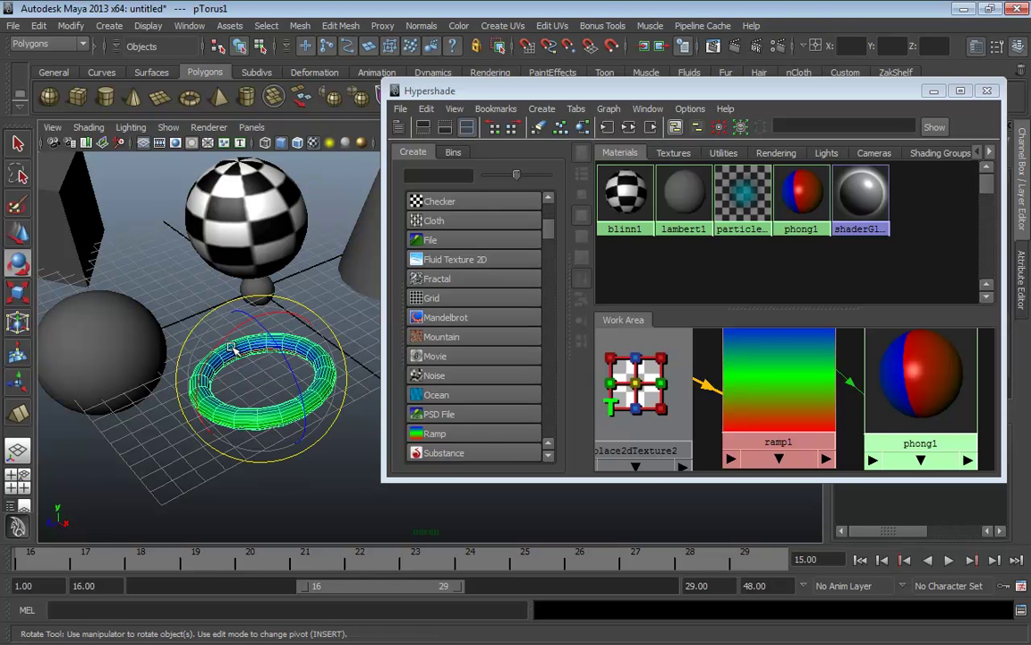
left_click_drag(216, 345, 305, 302)
left_click(354, 354)
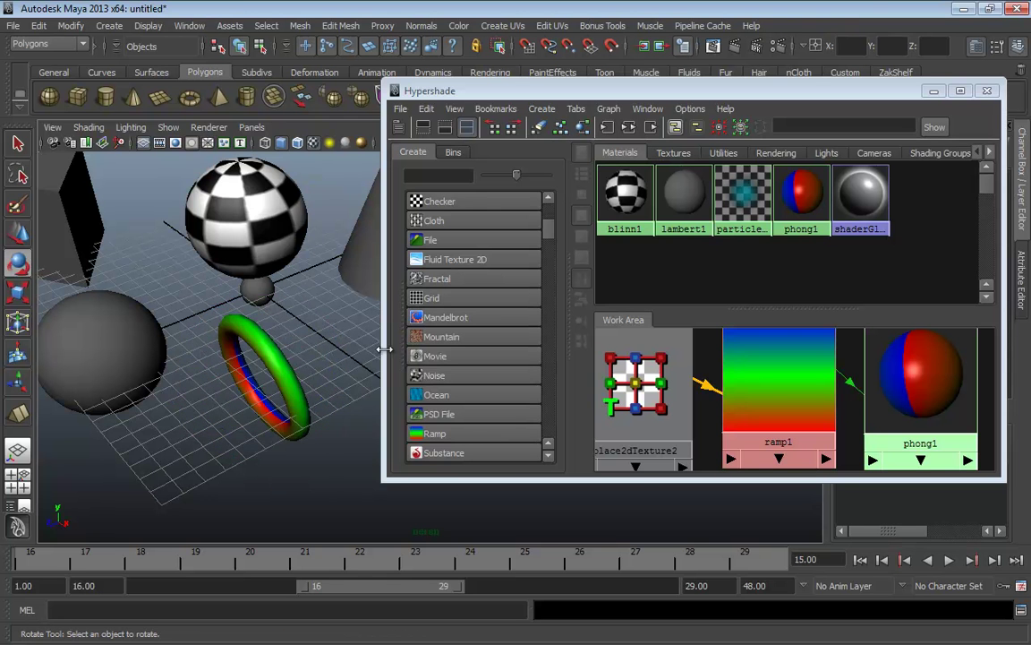
left_click_drag(302, 408, 341, 358, "alt")
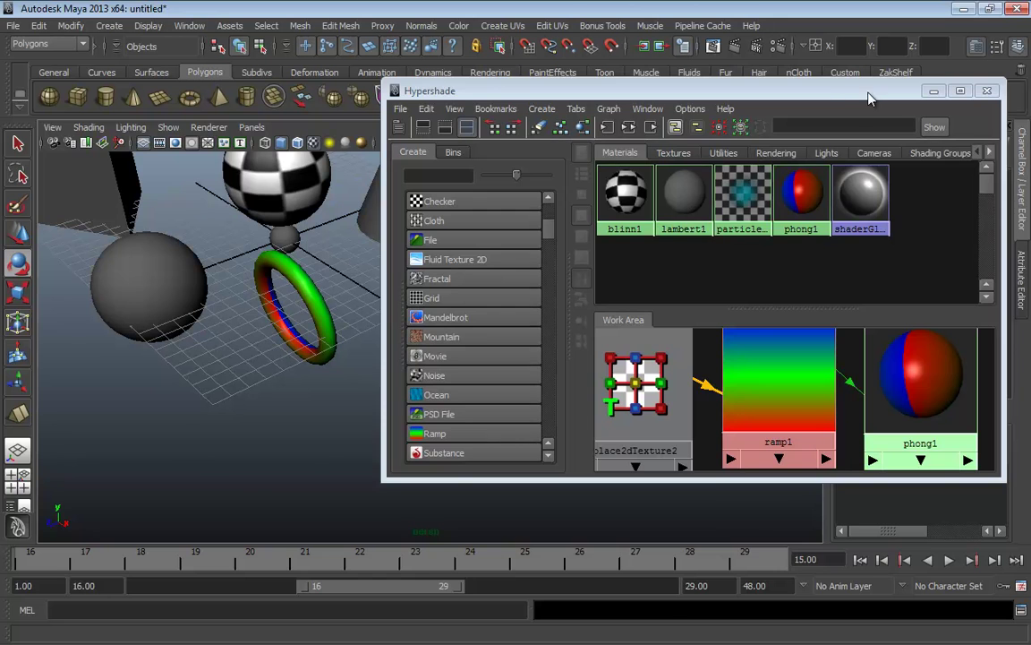
Close the Hypershade and compare the scene in smooth shaded, textured and all-lights display.
left_click(987, 91)
scroll(483, 394, "down", 3)
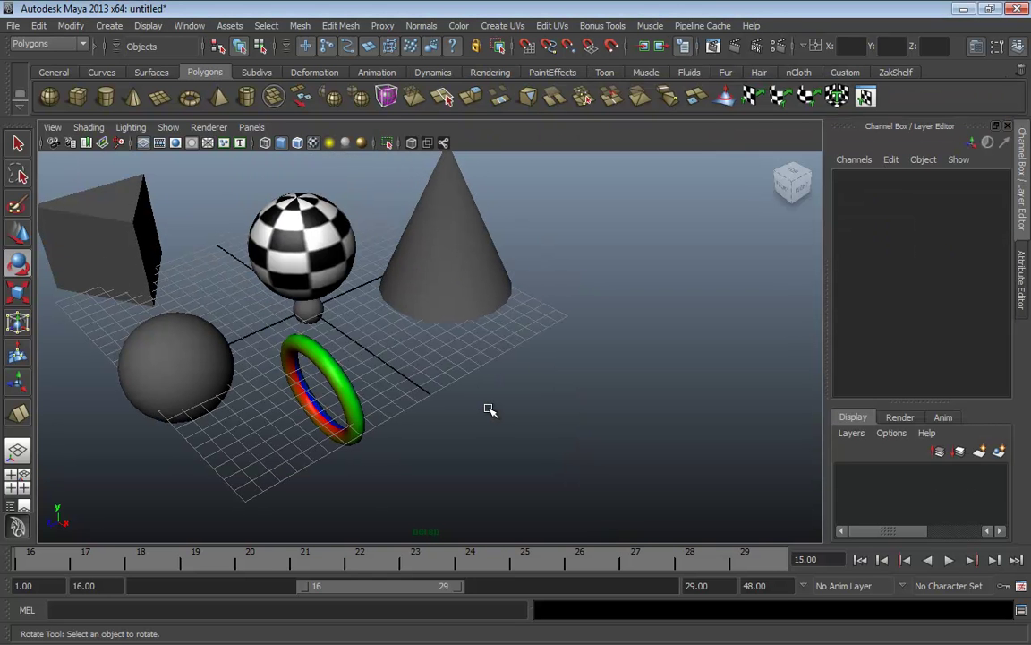
key("5")
key("6")
key("5")
key("6")
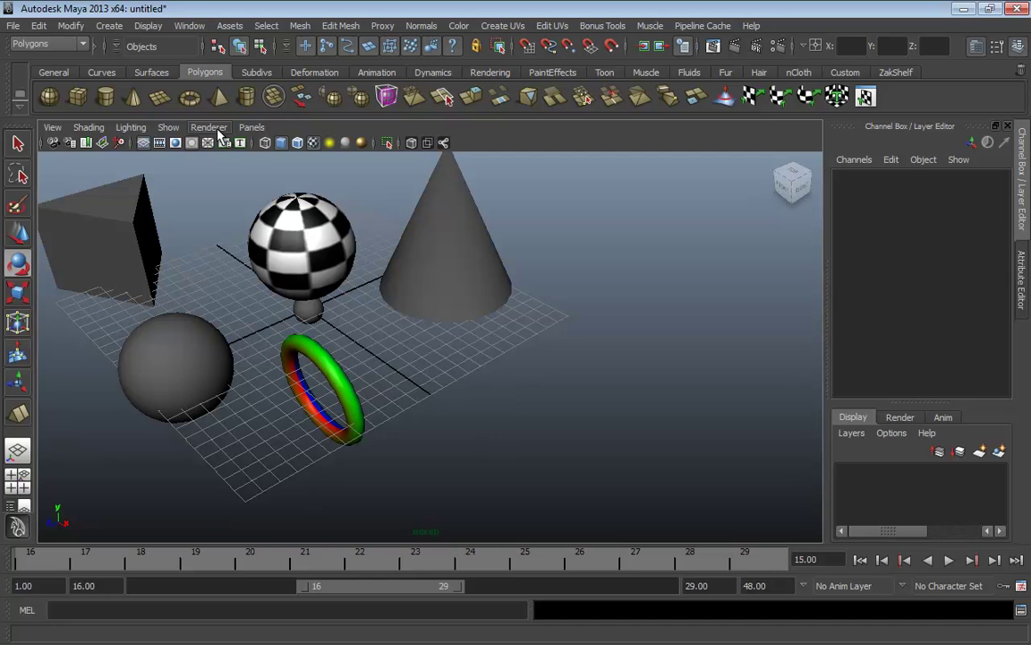
key("7")
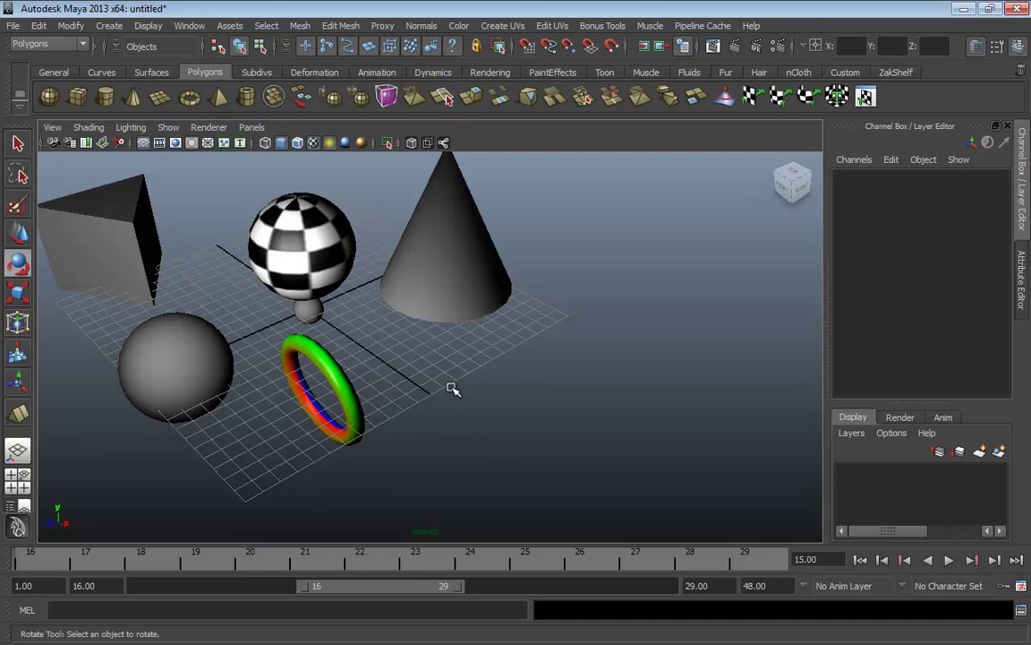
Delete the existing point light from the scene.
middle_click_drag(500, 381, 547, 399, "alt")
scroll(547, 399, "down", 1)
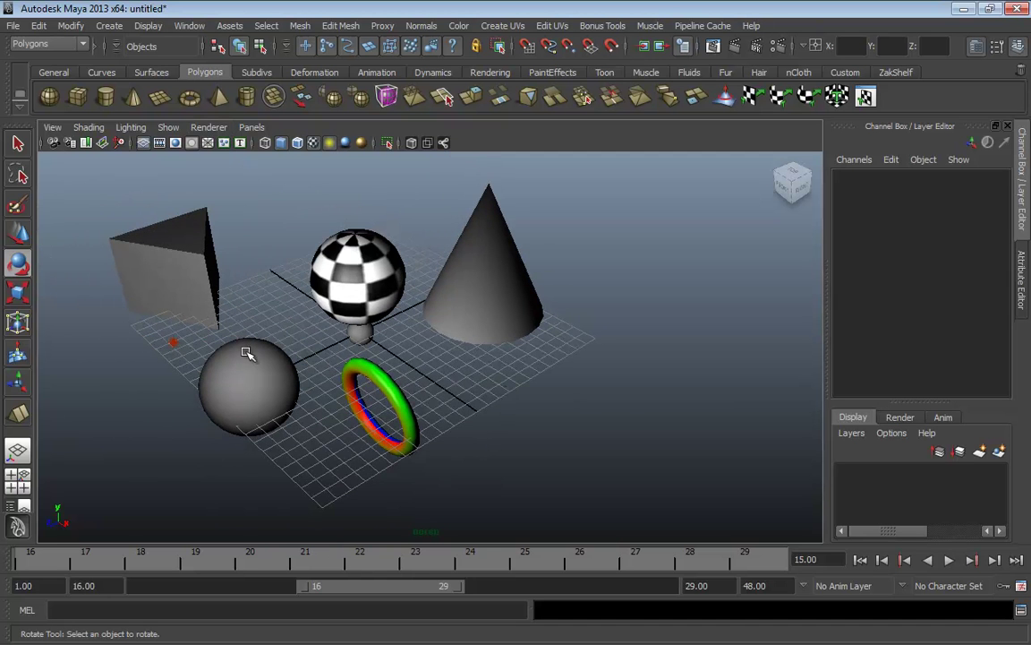
left_click(174, 343)
key("w")
left_click_drag(174, 344, 453, 385)
key("Delete")
middle_click_drag(453, 385, 534, 372, "alt")
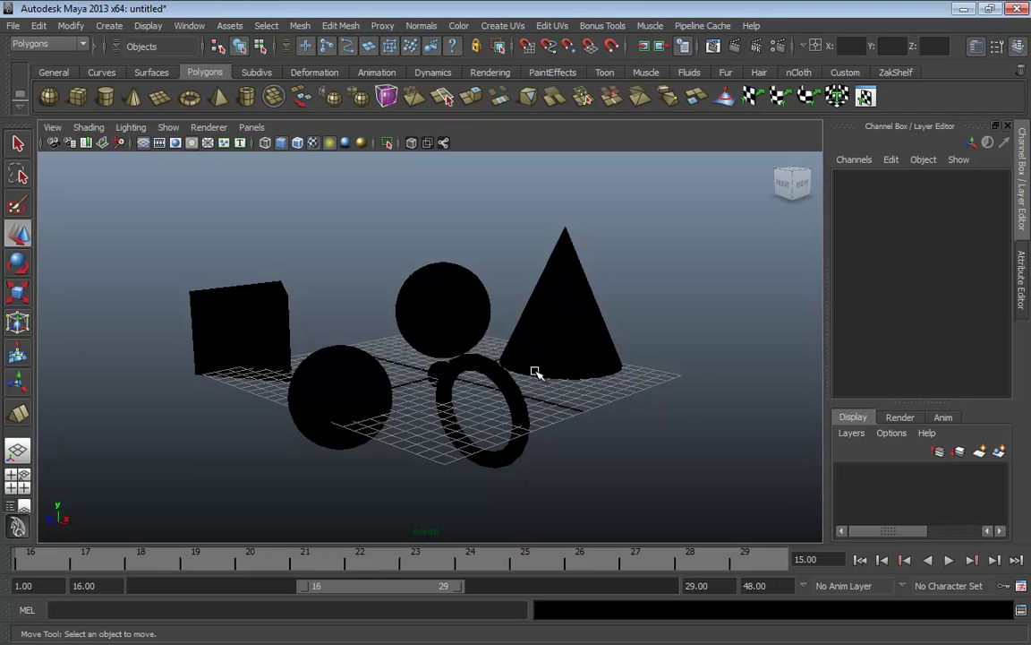
Create a new point light and move it to about X 13.7, Y 8.9, Z 10.9.
left_click(110, 26)
mouse_move(131, 107)
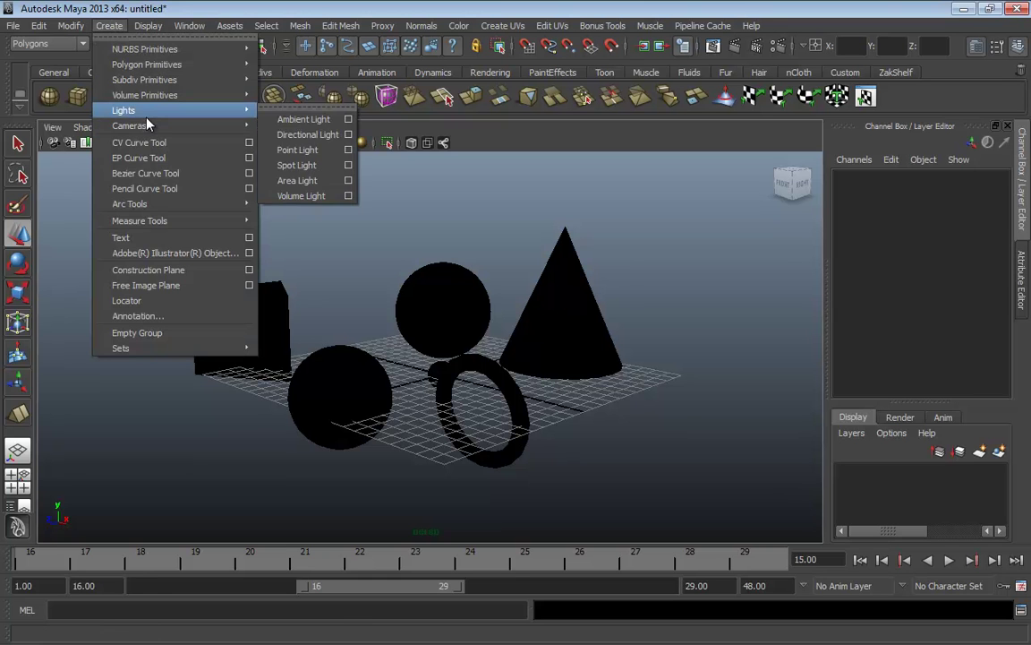
left_click(319, 158)
left_click_drag(437, 367, 709, 268)
left_click_drag(635, 265, 483, 308)
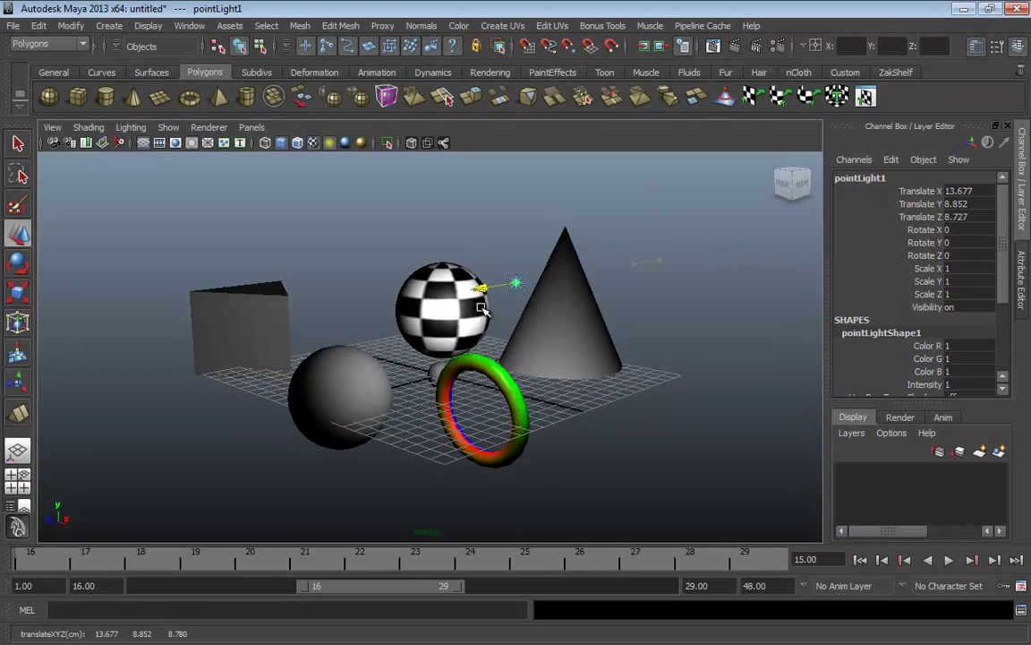
Raise the point light above the checkered sphere to about Y 11.1.
left_click(483, 219)
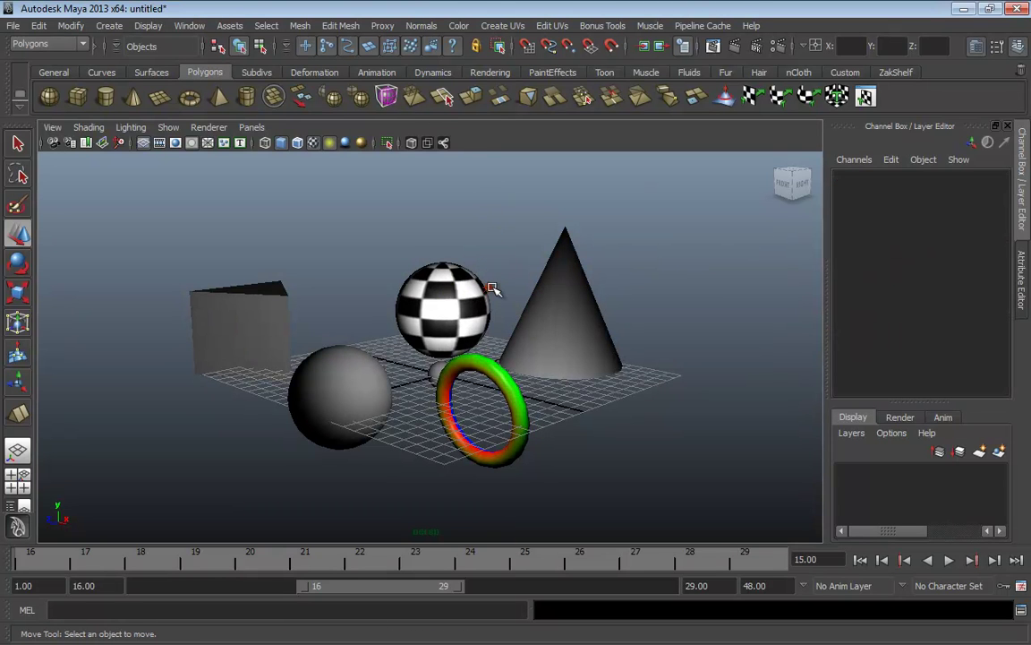
left_click(490, 288)
left_click_drag(490, 254, 489, 203)
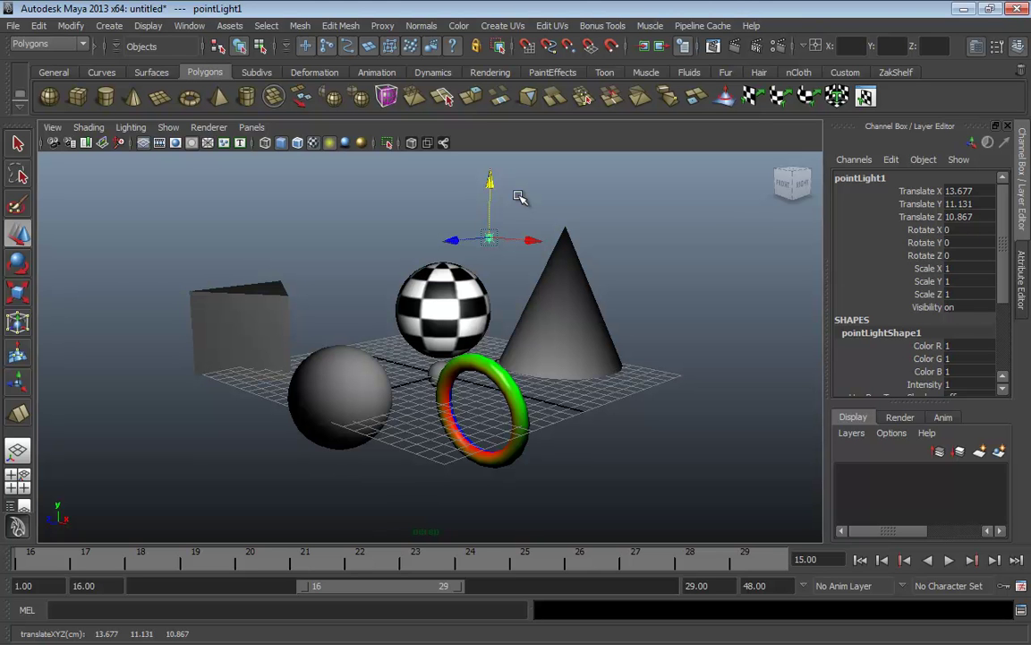
left_click_drag(566, 273, 546, 341, "alt")
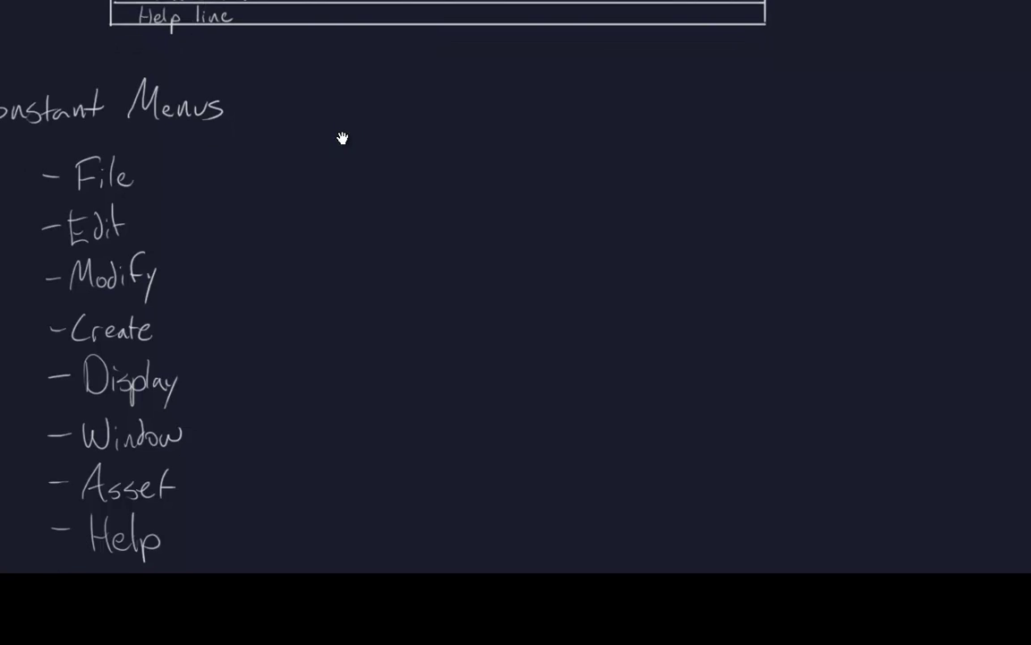
Switch to the handwritten notes, draw a vertical divider beside the Constant Menus list and write the heading "Viewport".
mouse_move(290, 51)
left_mouse_down()
mouse_move(329, 329)
mouse_move(342, 548)
left_mouse_up()
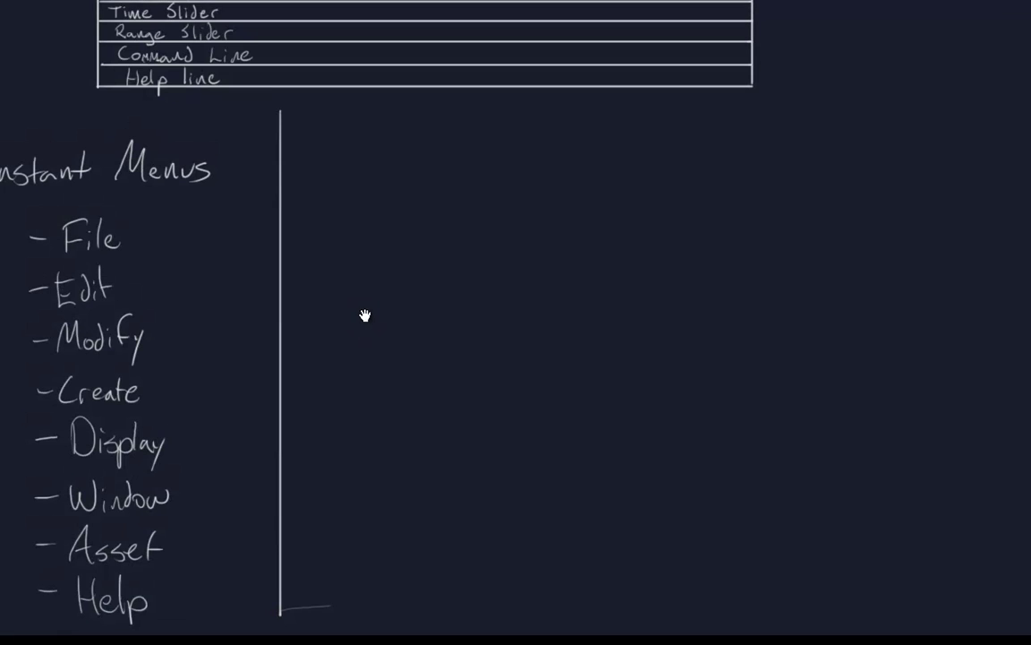
left_click_drag(318, 144, 348, 136)
mouse_move(373, 188)
left_mouse_down()
mouse_move(394, 161)
mouse_move(428, 170)
mouse_move(461, 154)
mouse_move(473, 161)
left_mouse_up()
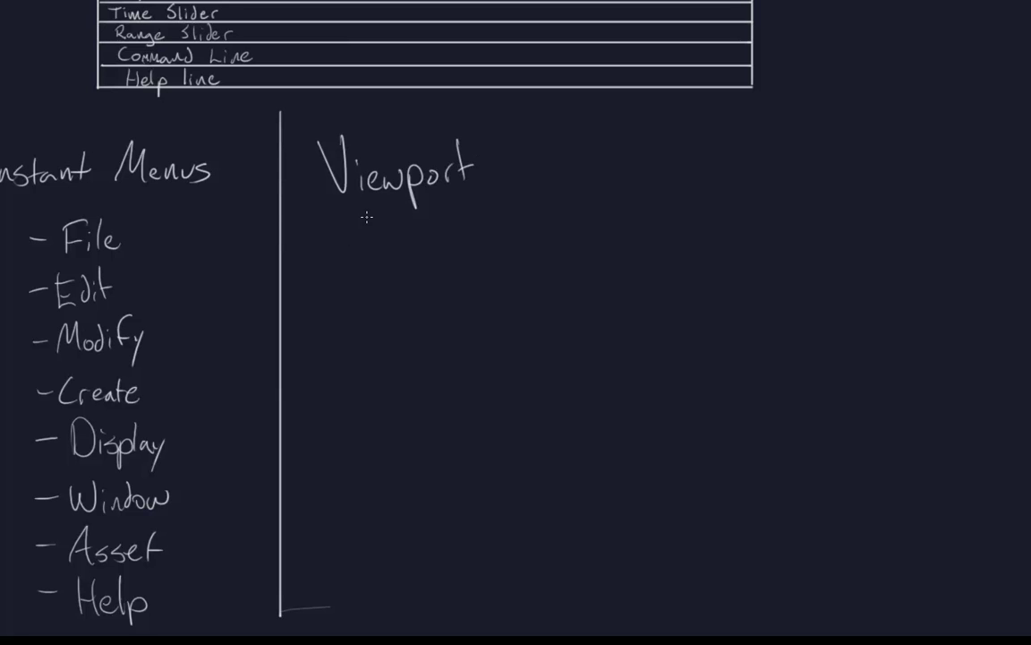
Write "Shading" under the Viewport heading, with the entries "4 - wireframe" and "5 - Smooth Shaded" indented beneath it.
mouse_move(362, 222)
left_mouse_down()
mouse_move(389, 234)
mouse_move(447, 231)
mouse_move(469, 244)
mouse_move(462, 268)
mouse_move(562, 261)
mouse_move(627, 280)
left_mouse_up()
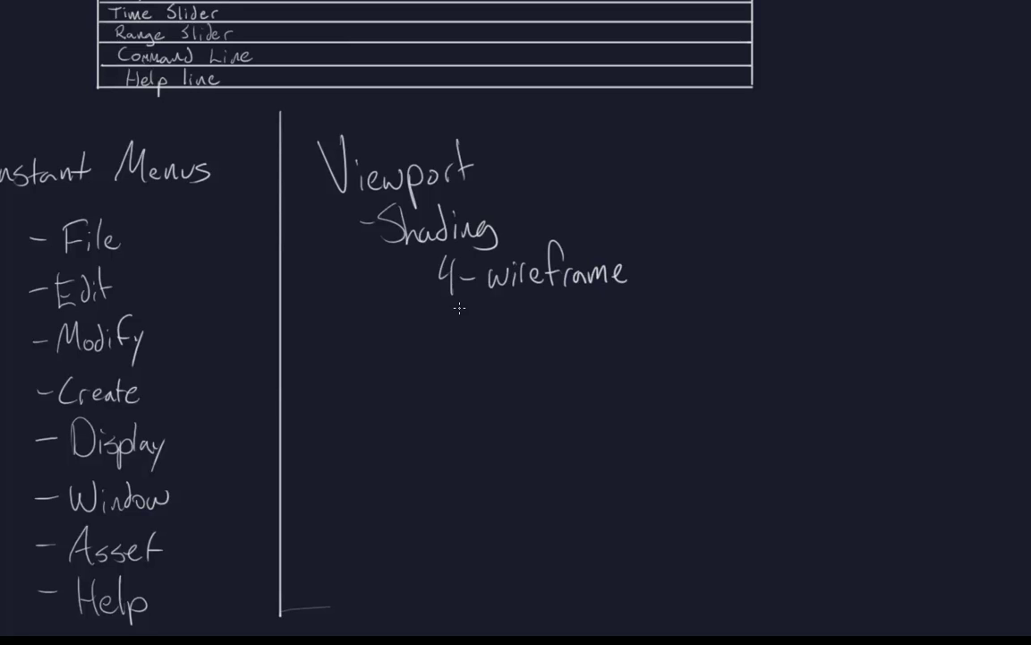
mouse_move(445, 309)
left_mouse_down()
mouse_move(451, 331)
mouse_move(544, 327)
left_mouse_up()
left_click_drag(549, 301, 546, 330)
mouse_move(541, 310)
left_mouse_down()
mouse_move(556, 305)
mouse_move(582, 330)
mouse_move(612, 330)
left_mouse_up()
left_click_drag(624, 319, 644, 329)
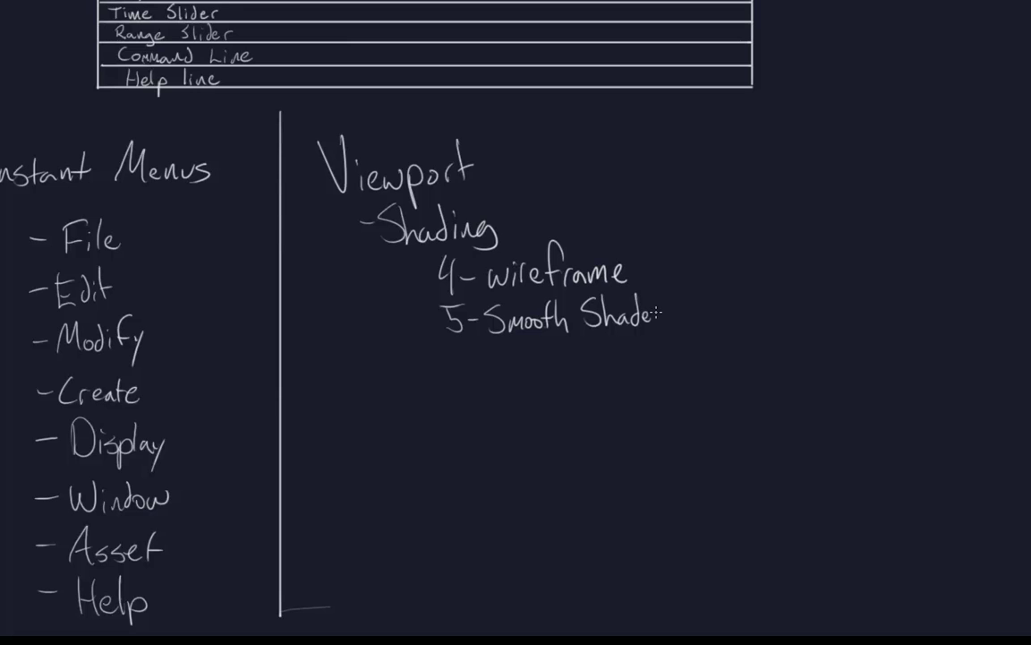
left_click_drag(660, 314, 665, 326)
Add the entries "6 - Textured" and "7 - Lit" to the handwritten Shading list.
mouse_move(460, 347)
left_mouse_down()
mouse_move(457, 369)
mouse_move(484, 359)
left_mouse_up()
left_click_drag(496, 357, 515, 356)
mouse_move(506, 357)
left_mouse_down()
mouse_move(506, 377)
mouse_move(537, 376)
left_mouse_up()
mouse_move(541, 354)
left_mouse_down()
mouse_move(542, 376)
mouse_move(548, 361)
left_mouse_up()
left_click_drag(550, 361, 573, 374)
left_click_drag(574, 369, 597, 349)
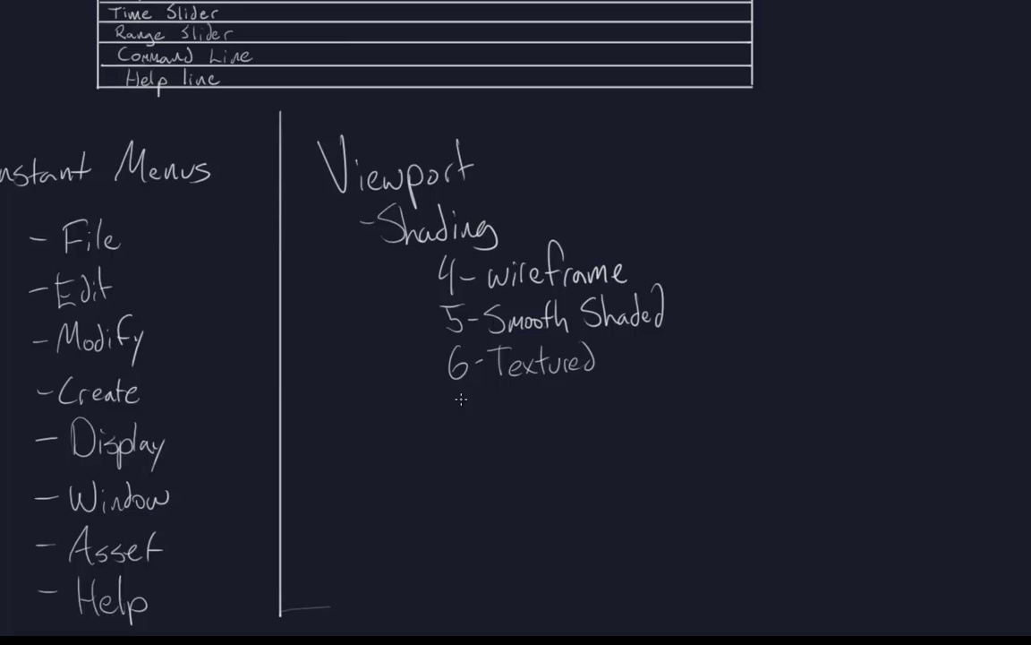
left_click_drag(450, 401, 461, 431)
left_click_drag(477, 414, 522, 429)
left_click(523, 403)
left_click_drag(531, 398, 532, 429)
left_click_drag(525, 411, 537, 410)
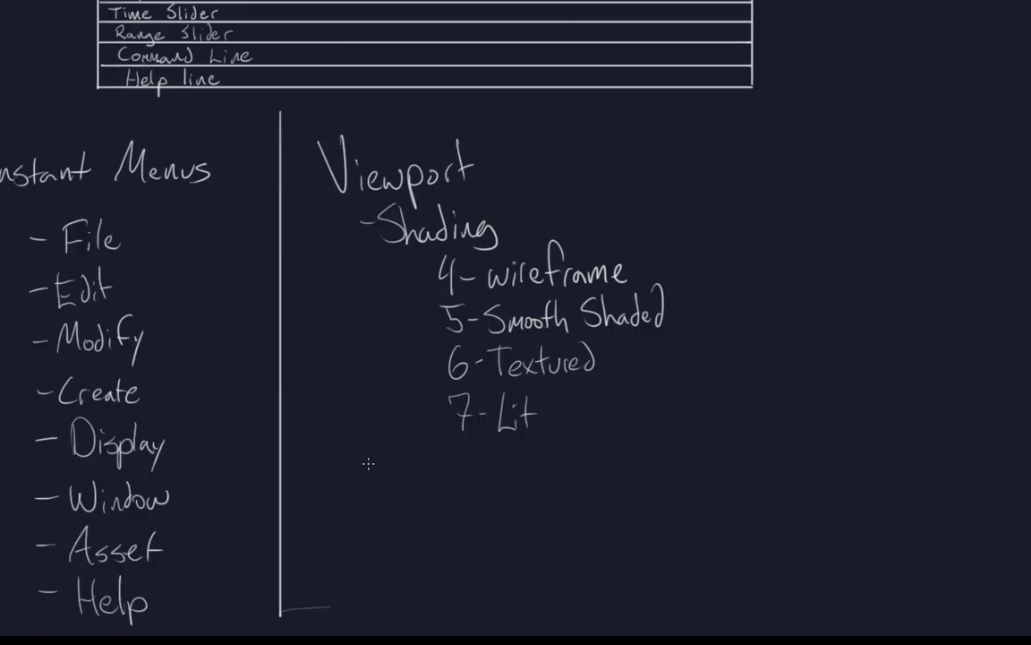
Write a "Navigation" bullet below the Shading list, with "Alt + LMB - Tumble" indented beneath it.
mouse_move(381, 484)
left_mouse_down()
mouse_move(403, 442)
mouse_move(421, 480)
mouse_move(438, 461)
left_mouse_up()
mouse_move(443, 464)
left_mouse_down()
mouse_move(451, 496)
mouse_move(488, 482)
left_mouse_up()
left_click_drag(498, 452, 498, 483)
mouse_move(490, 463)
left_mouse_down()
mouse_move(506, 462)
mouse_move(506, 483)
left_mouse_up()
left_click_drag(514, 465, 531, 484)
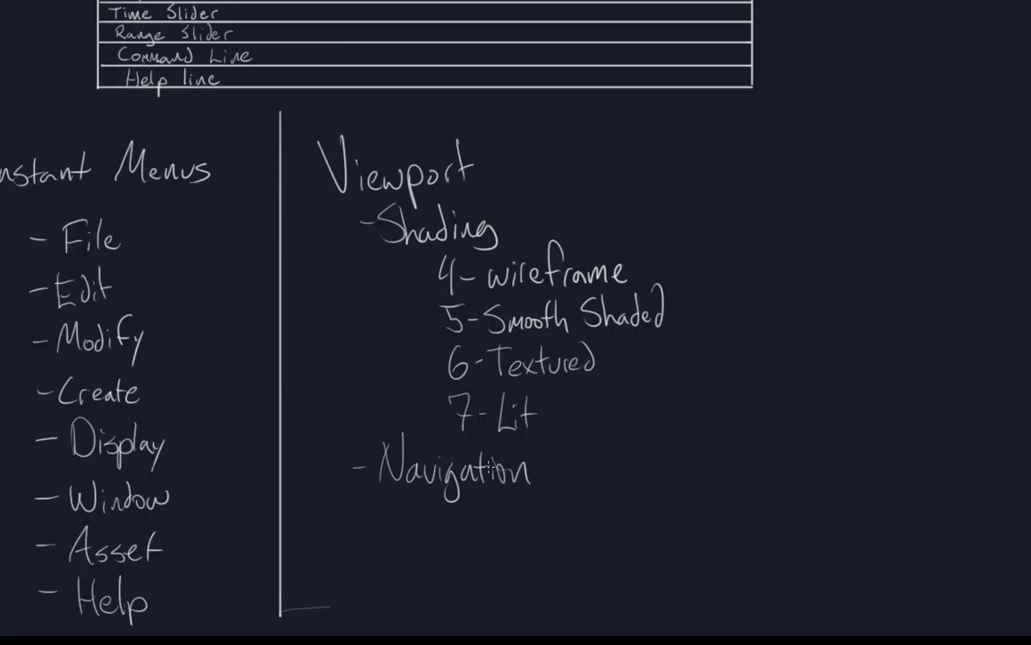
mouse_move(460, 538)
left_mouse_down()
mouse_move(479, 537)
mouse_move(476, 523)
left_mouse_up()
mouse_move(490, 500)
left_mouse_down()
mouse_move(491, 535)
mouse_move(507, 535)
mouse_move(515, 517)
mouse_move(540, 531)
left_mouse_up()
left_click_drag(532, 521, 633, 519)
mouse_move(633, 485)
left_mouse_down()
mouse_move(633, 518)
mouse_move(674, 501)
mouse_move(694, 511)
mouse_move(704, 485)
left_mouse_up()
left_click_drag(705, 499, 775, 507)
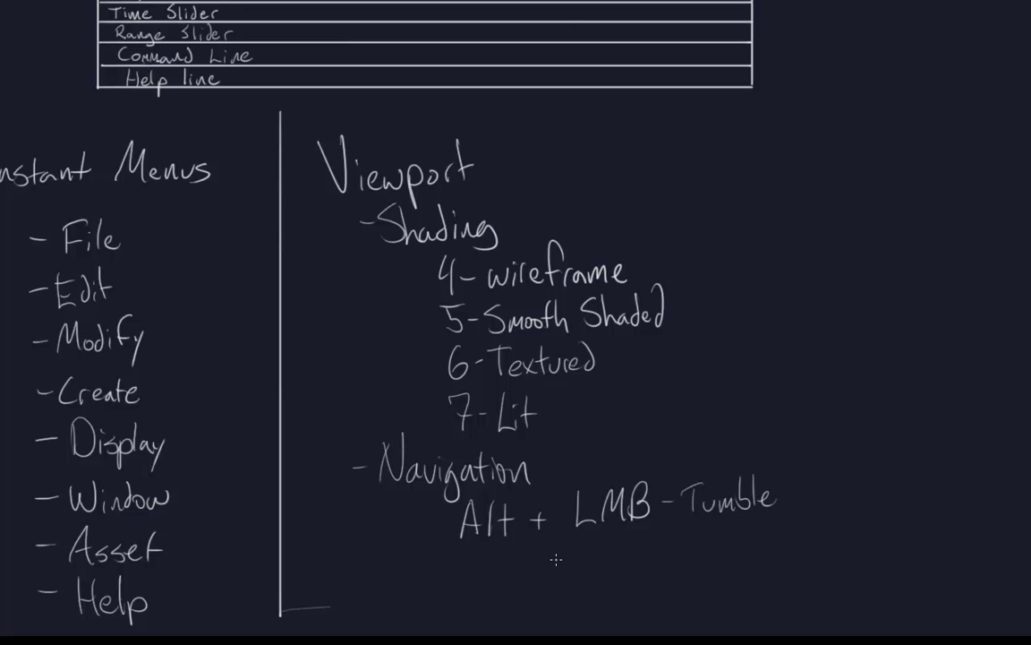
Add "MMB - Pan" under the LMB entry and write a third mouse-button entry below it.
left_click_drag(587, 535, 587, 570)
mouse_move(588, 535)
left_mouse_down()
mouse_move(612, 580)
mouse_move(601, 562)
mouse_move(625, 564)
mouse_move(692, 527)
mouse_move(717, 550)
mouse_move(741, 542)
left_mouse_up()
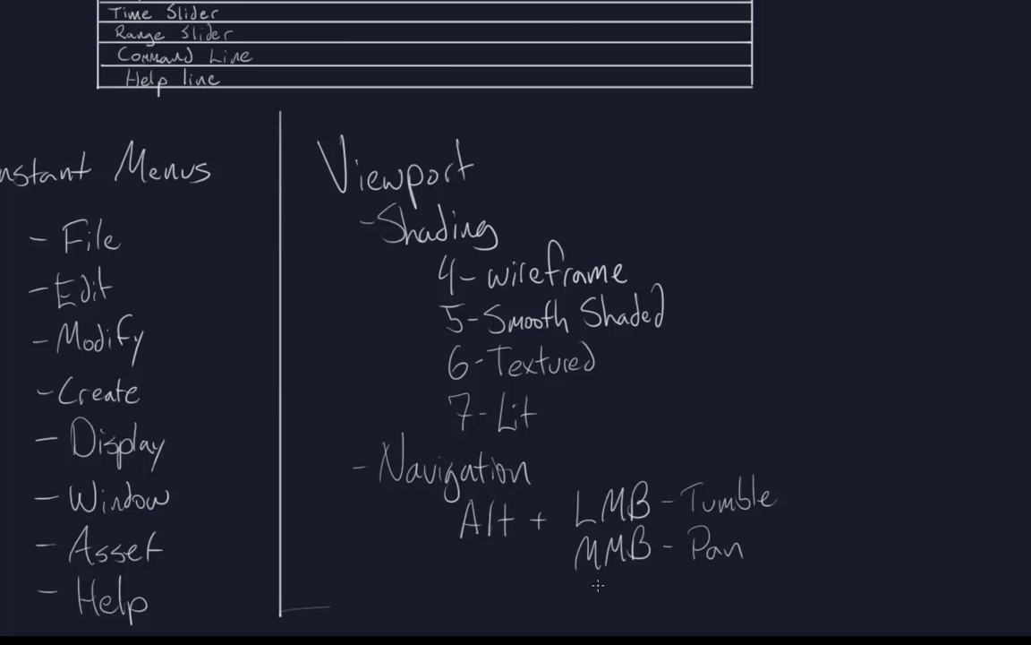
mouse_move(584, 585)
left_mouse_down()
mouse_move(583, 609)
mouse_move(605, 609)
mouse_move(619, 586)
mouse_move(638, 609)
mouse_move(677, 594)
mouse_move(732, 594)
mouse_move(744, 607)
left_mouse_up()
mouse_move(759, 573)
left_mouse_down()
mouse_move(755, 607)
mouse_move(776, 601)
left_mouse_up()
left_click_drag(781, 588, 763, 619)
mouse_move(795, 560)
left_mouse_down()
mouse_move(786, 607)
mouse_move(832, 583)
mouse_move(861, 586)
mouse_move(858, 610)
left_mouse_up()
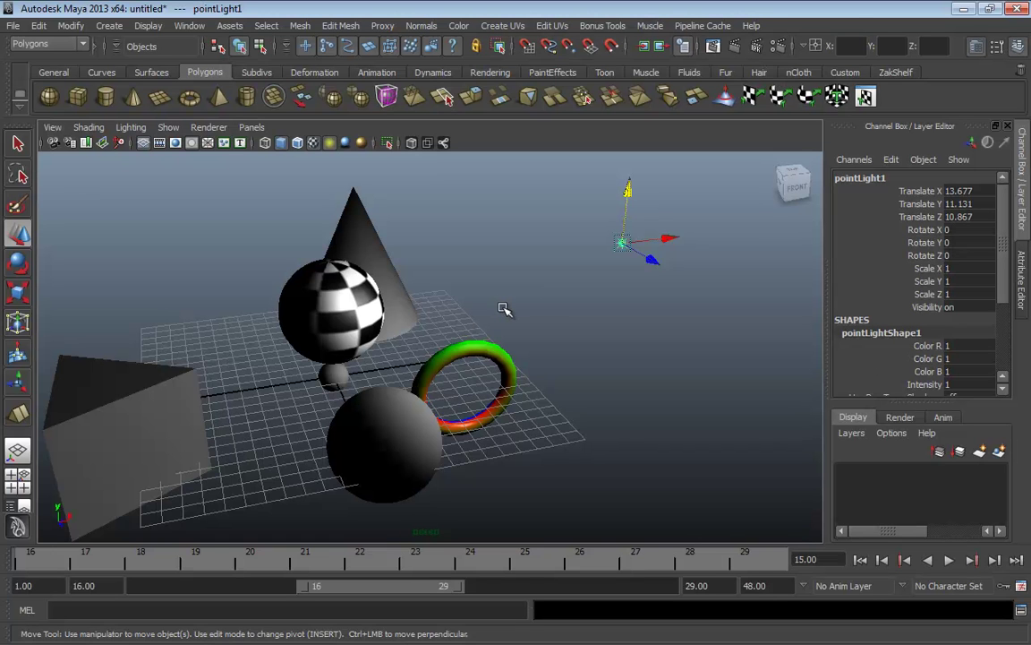
Switch back to Maya and demonstrate tumbling, panning and zooming the perspective view around the lit primitives.
left_click_drag(489, 288, 406, 293, "alt")
middle_click_drag(465, 281, 500, 328, "alt")
middle_click_drag(468, 361, 329, 403, "alt")
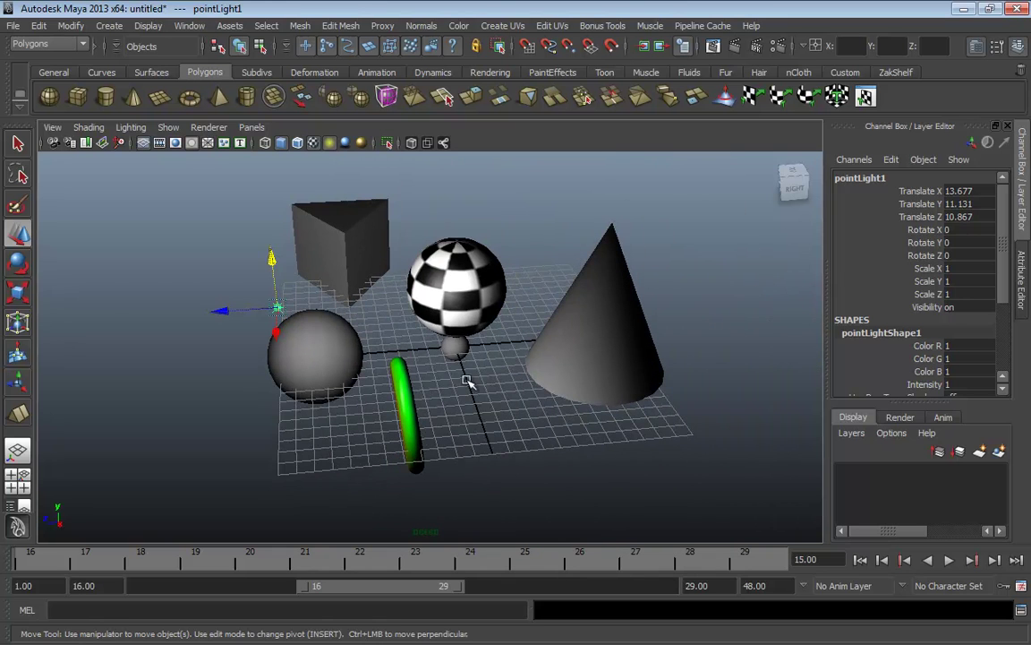
right_click_drag(466, 382, 454, 284, "alt")
key("w")
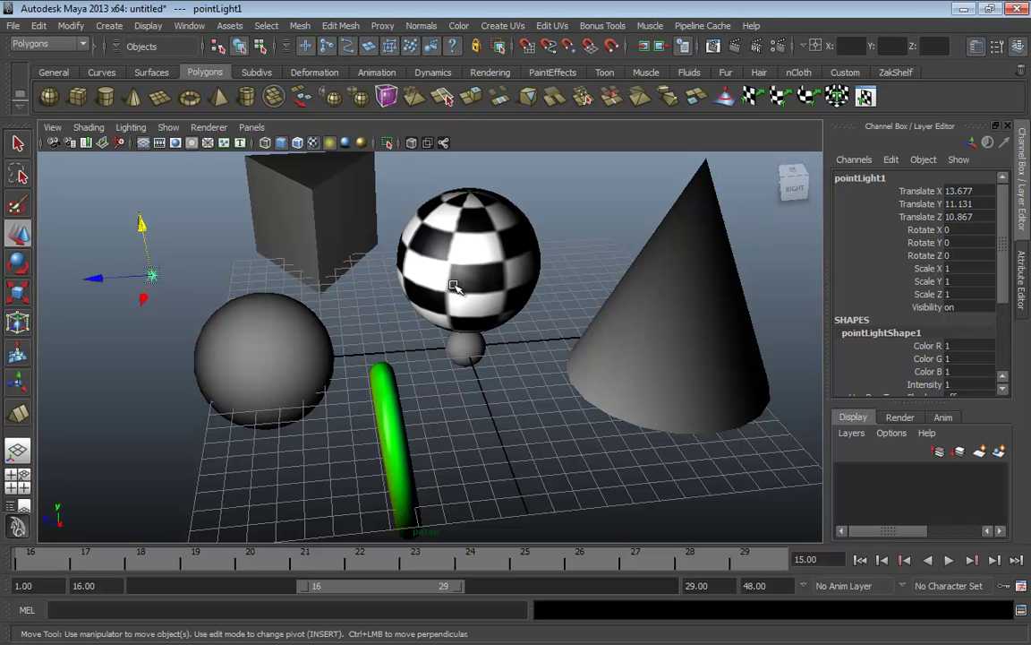
right_click_drag(428, 326, 754, 349, "alt")
middle_click_drag(542, 292, 446, 452, "alt")
right_click_drag(380, 379, 142, 371, "alt")
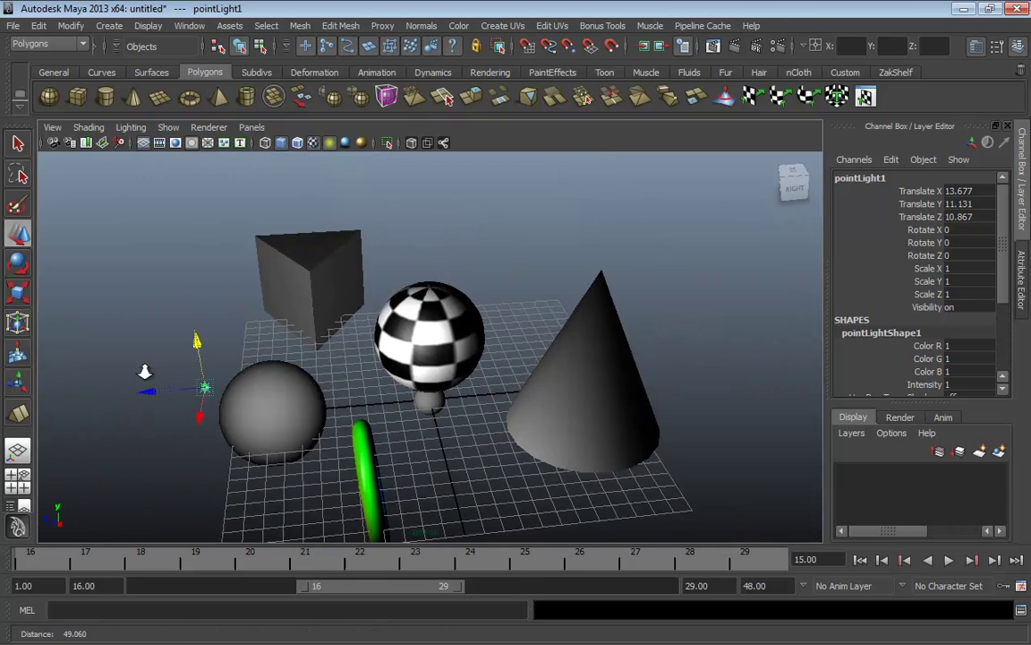
middle_click_drag(387, 408, 377, 383, "alt")
right_click_drag(377, 382, 315, 387, "alt")
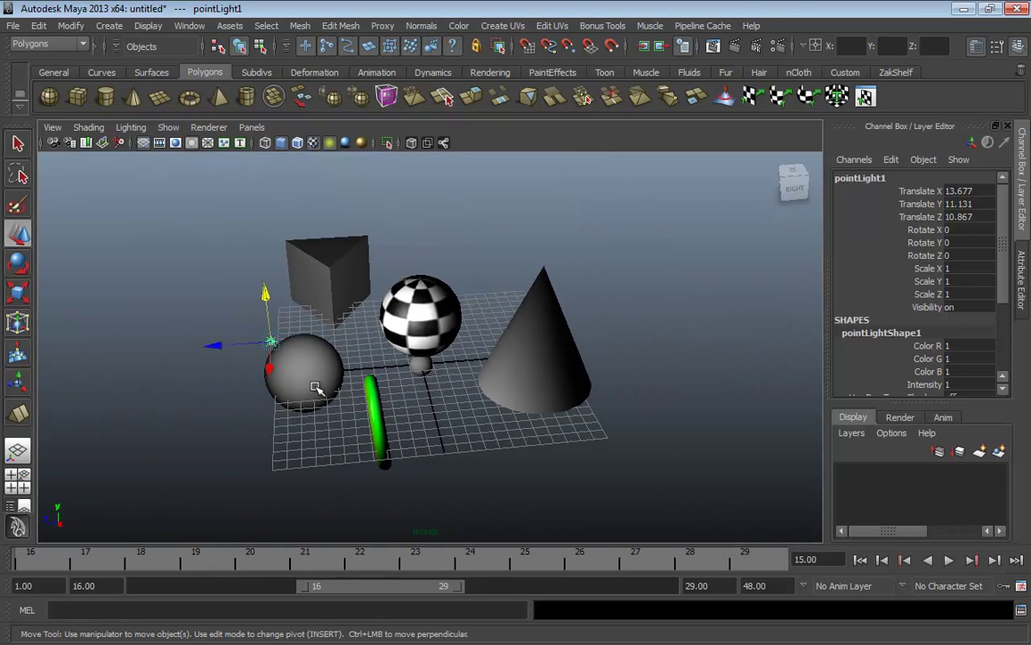
Select the large plain NURBS sphere, frame it in the perspective view and tumble and pan around it.
left_click(300, 362)
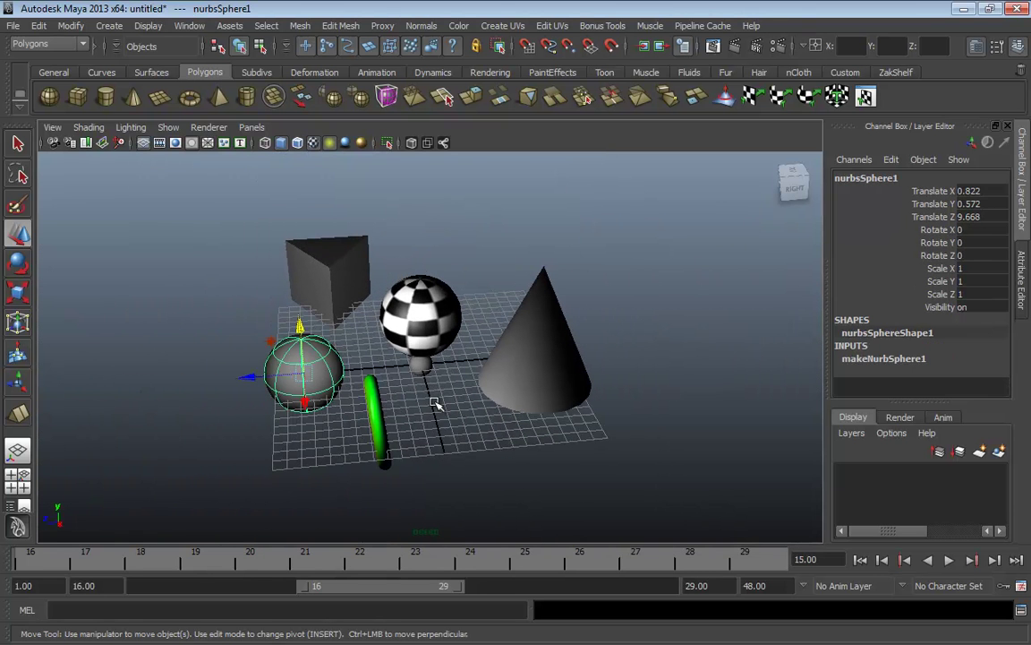
key("f")
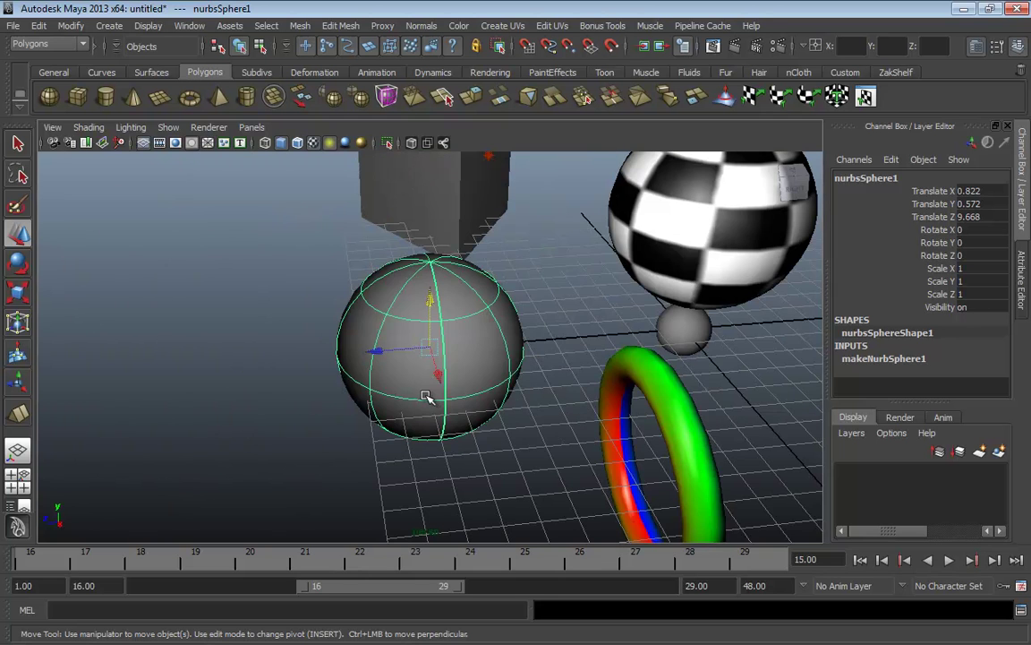
left_click_drag(500, 348, 604, 339, "alt")
middle_click_drag(604, 338, 315, 444, "alt")
middle_click_drag(694, 278, 468, 371, "alt")
Select and frame the cone, return to a view of all objects and tumble around the scene.
left_click(503, 262)
key("f")
left_click_drag(605, 316, 406, 370, "alt")
key("a")
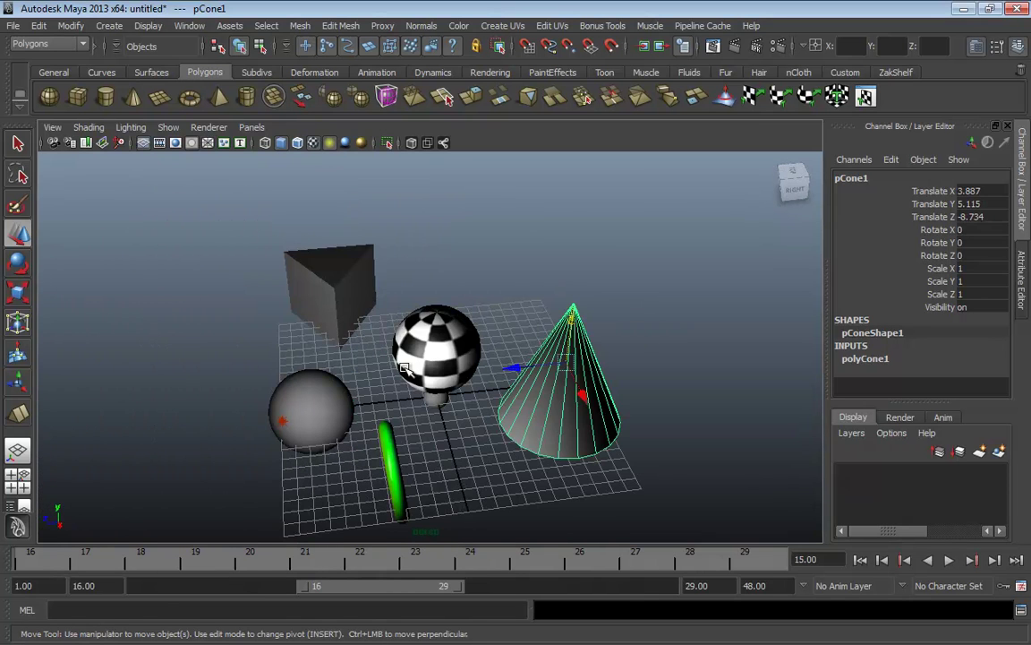
left_click_drag(354, 343, 317, 364, "alt")
right_click_drag(318, 364, 409, 402, "alt")
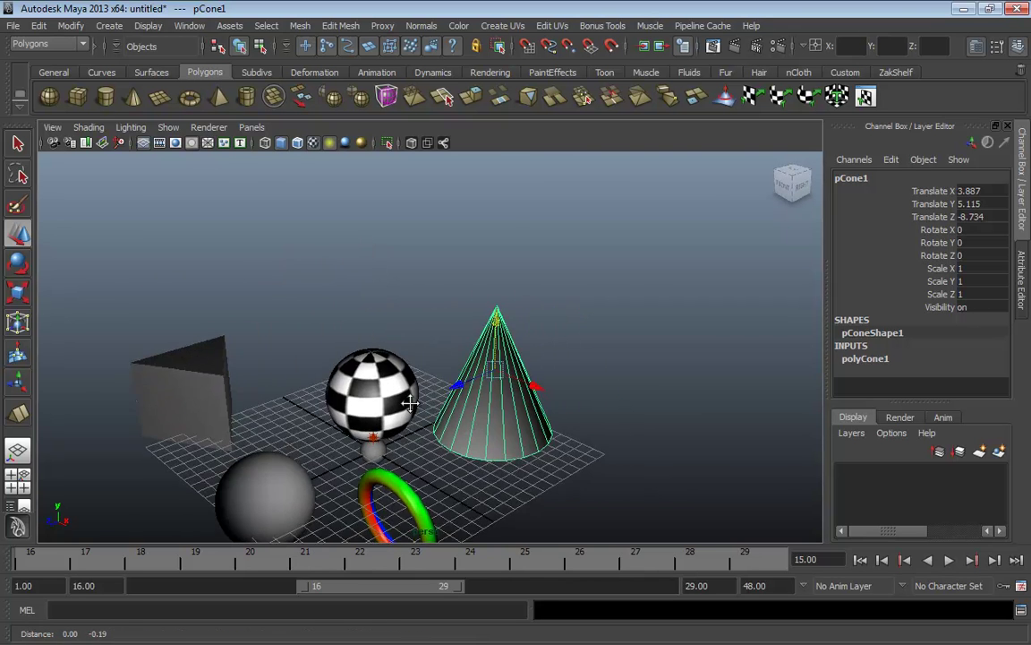
mouse_move(409, 403)
left_mouse_down("alt")
mouse_move(419, 363)
mouse_move(429, 398)
left_mouse_up("alt")
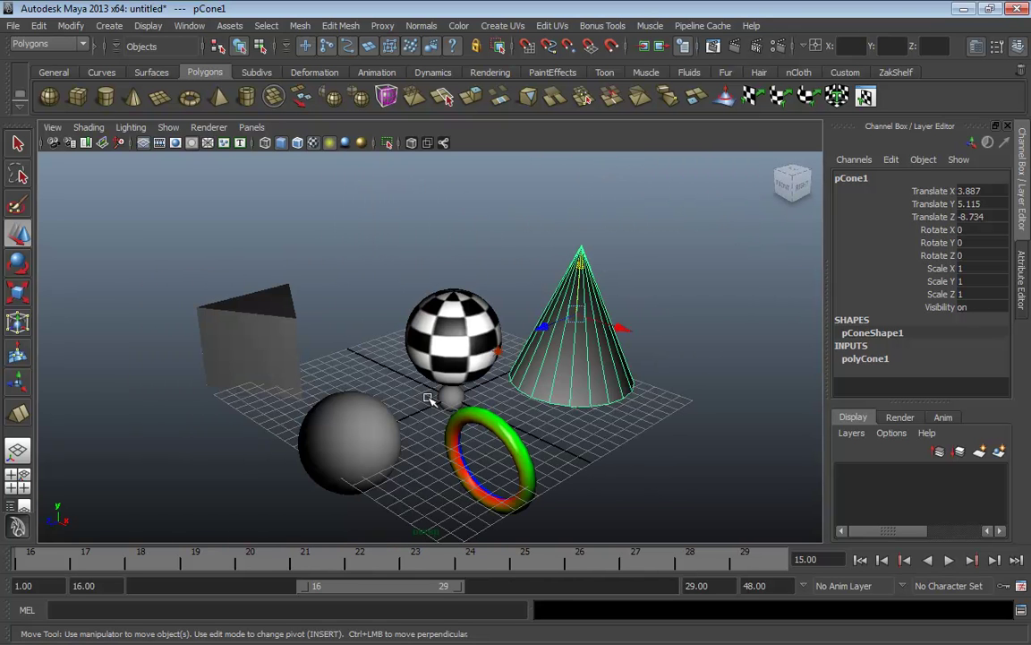
Frame the prism and then the cone, returning to a view of all objects after each one.
left_click(261, 353)
key("f")
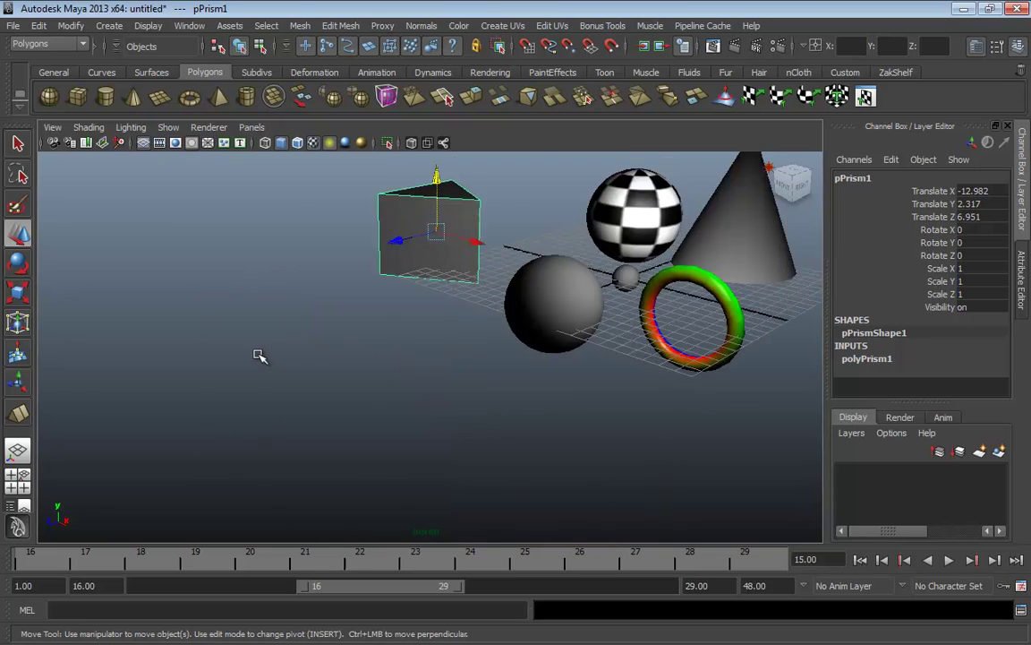
key("a")
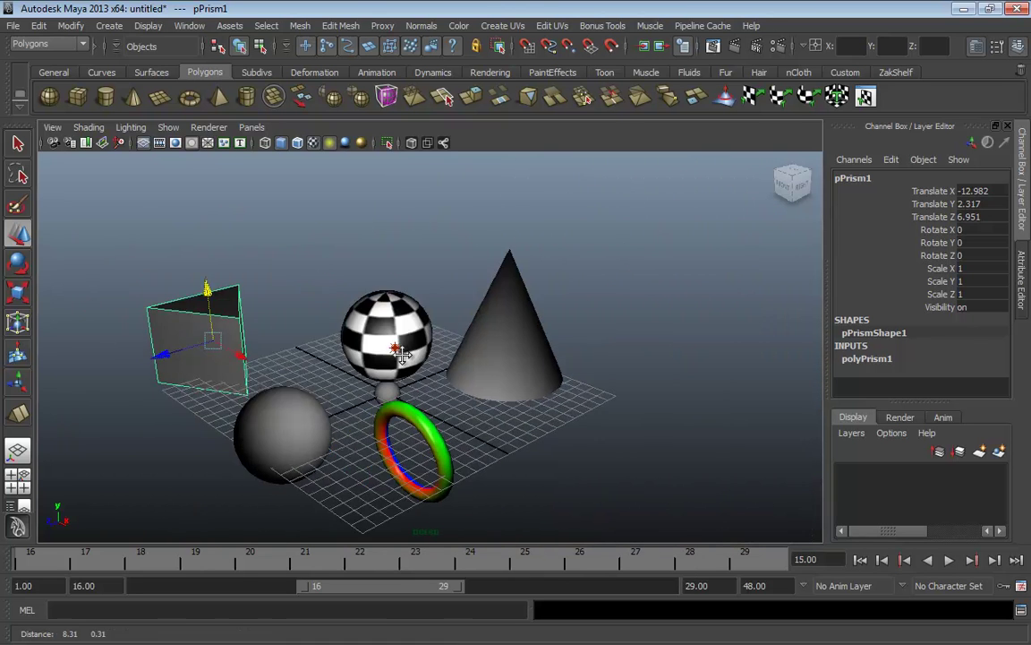
left_click(433, 363)
key("f")
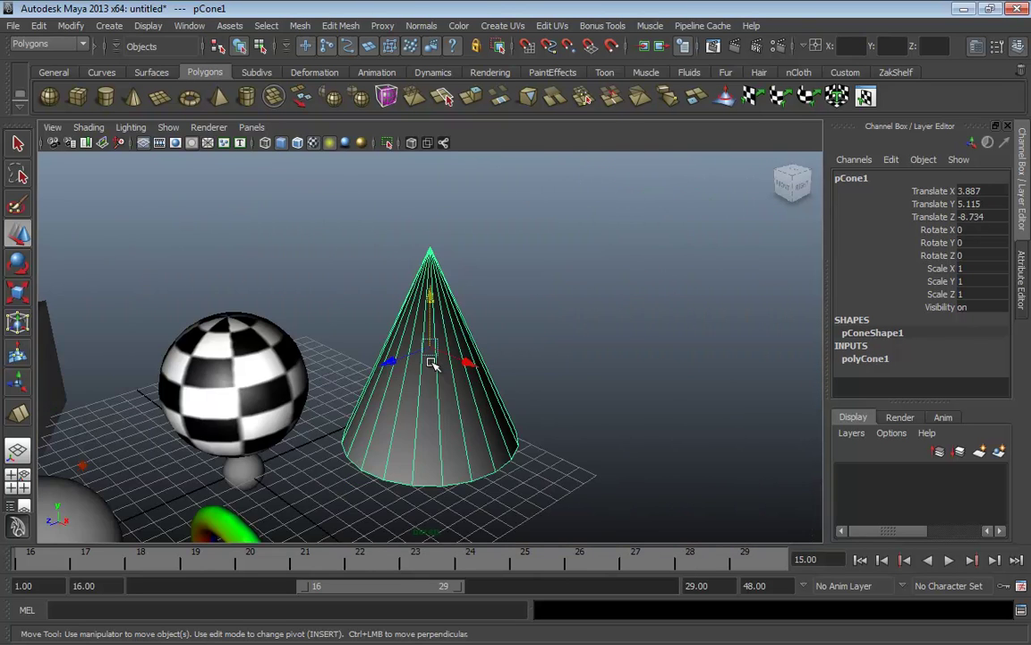
middle_click_drag(418, 411, 553, 316, "alt")
key("a")
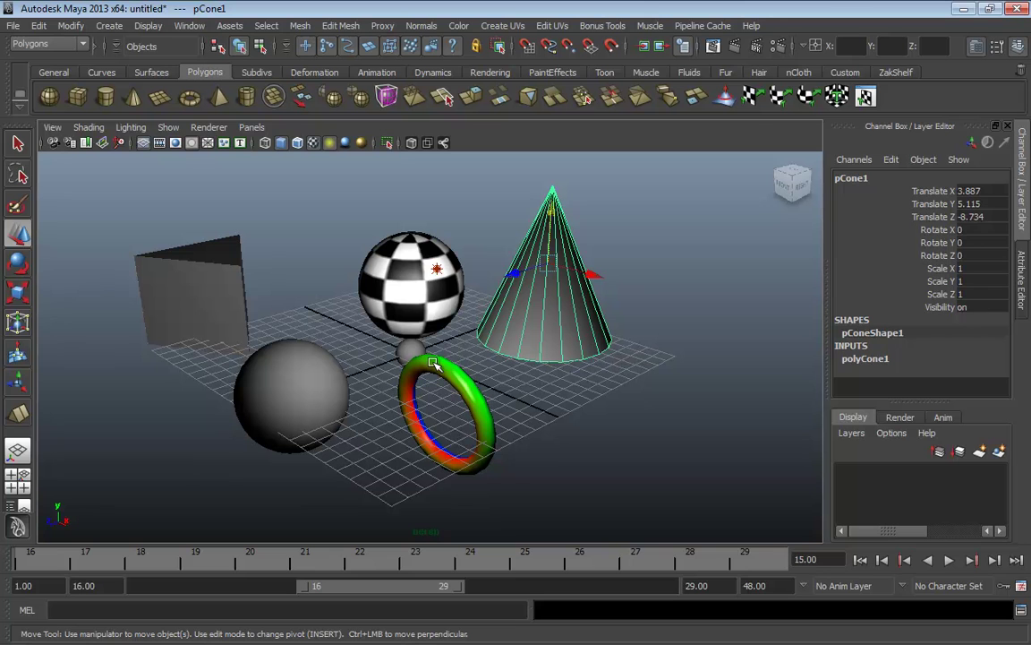
Activate the Fly Tool from the camera tools and fly the perspective camera around the primitives.
left_click(52, 127)
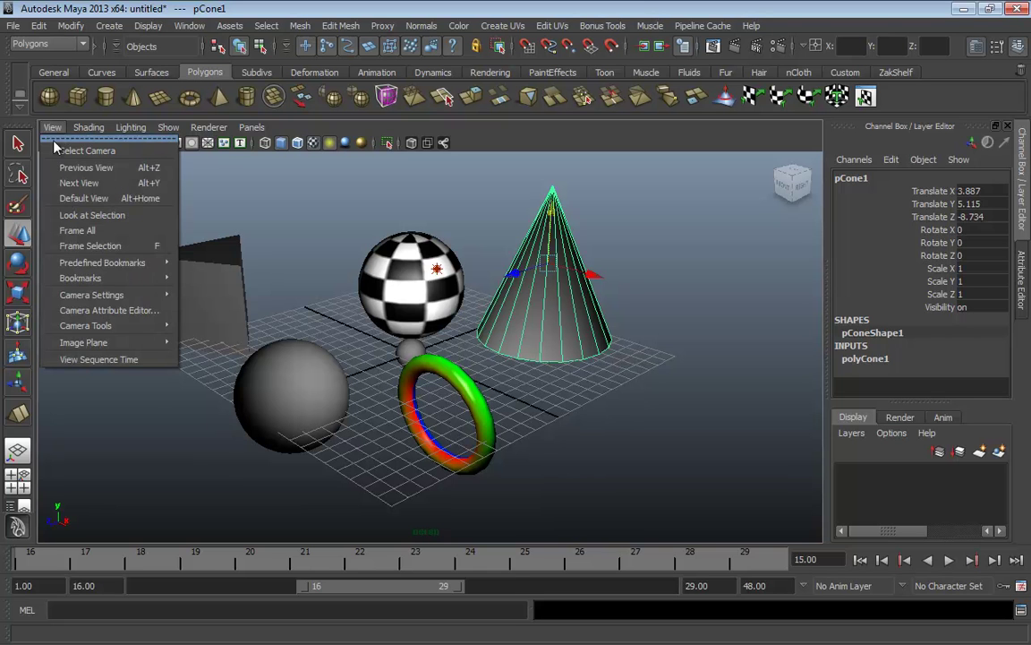
mouse_move(81, 325)
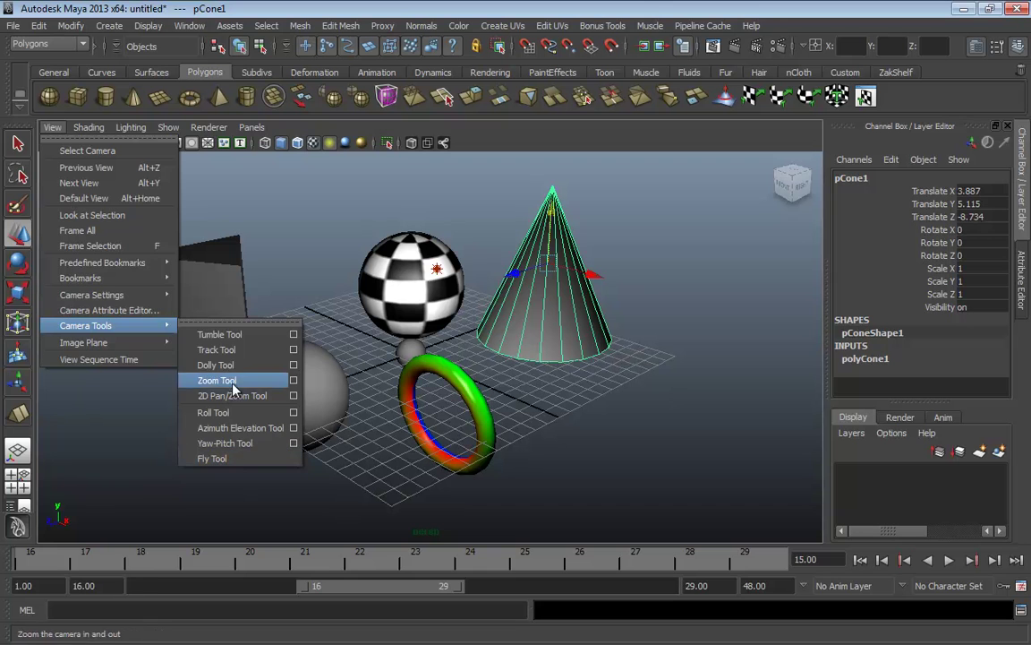
left_click(234, 458)
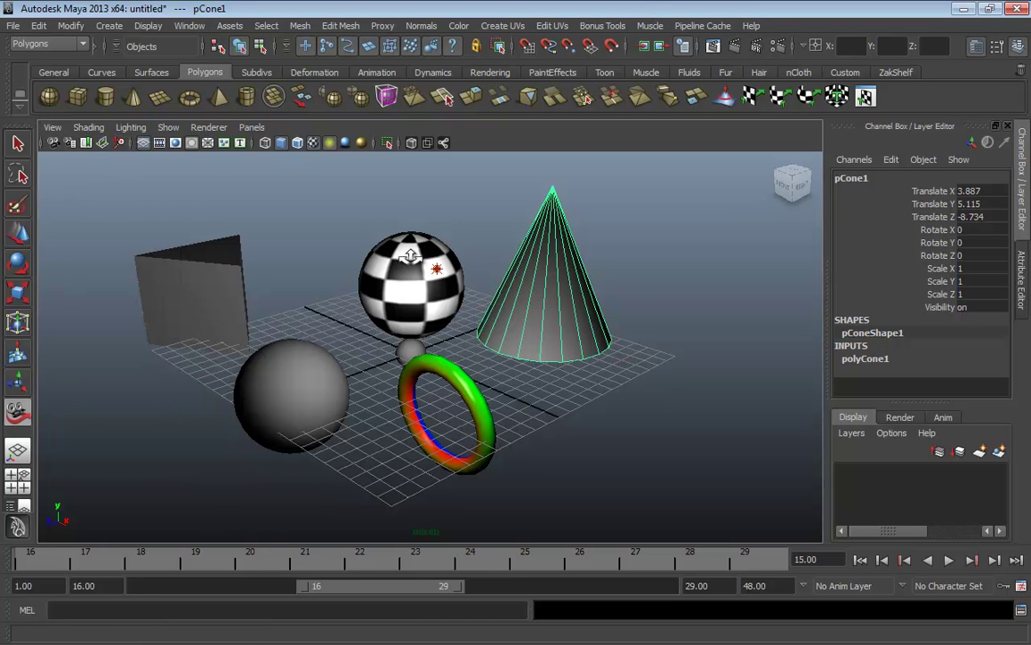
key("w")
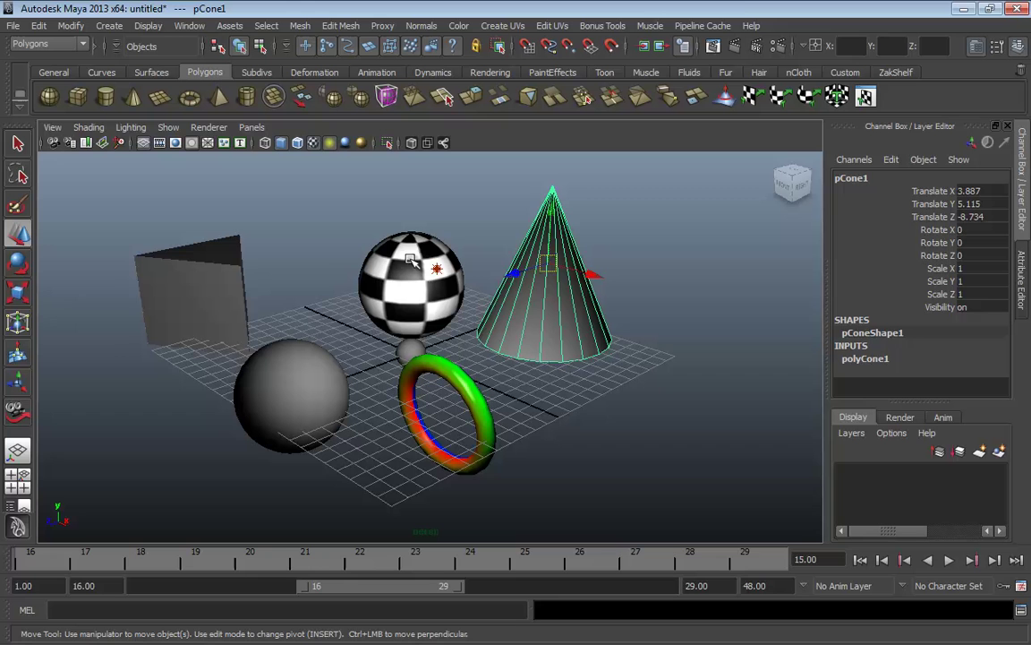
left_click(53, 128)
left_click(219, 457)
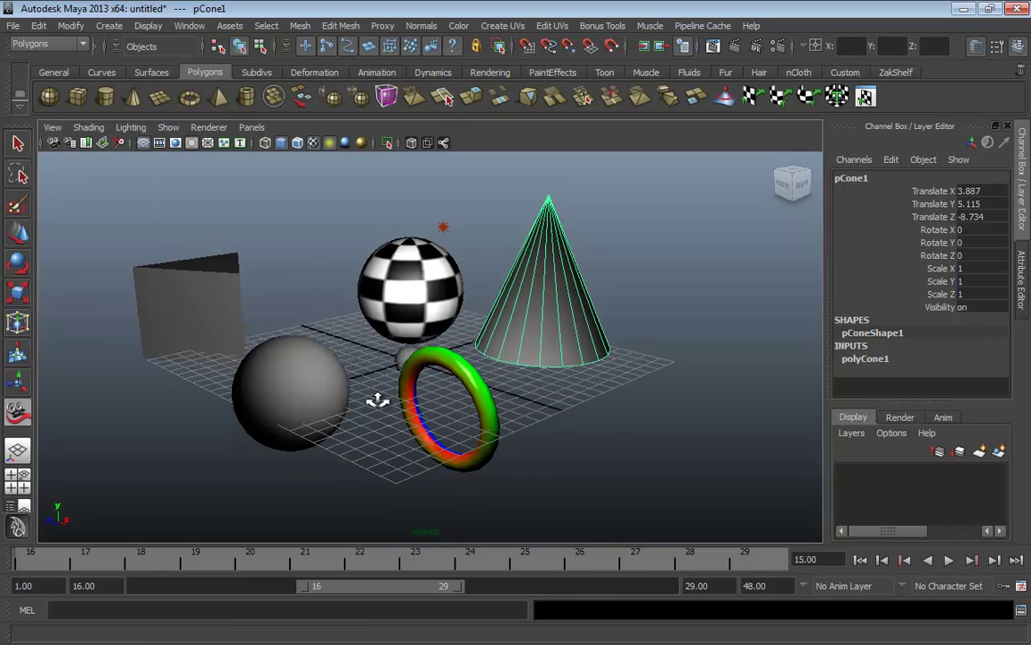
mouse_move(377, 400)
left_mouse_down()
mouse_move(364, 414)
mouse_move(364, 385)
left_mouse_up()
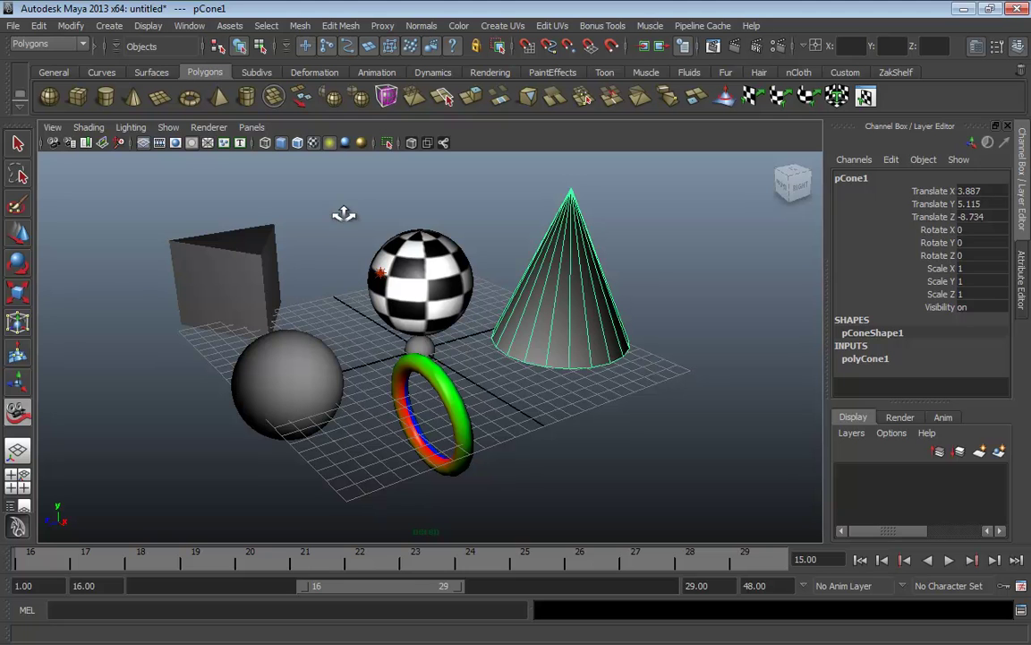
Leave the Fly Tool for the Move Tool and restore the selection of the cone.
key("ctrl+z")
left_click(55, 129)
left_click(54, 129)
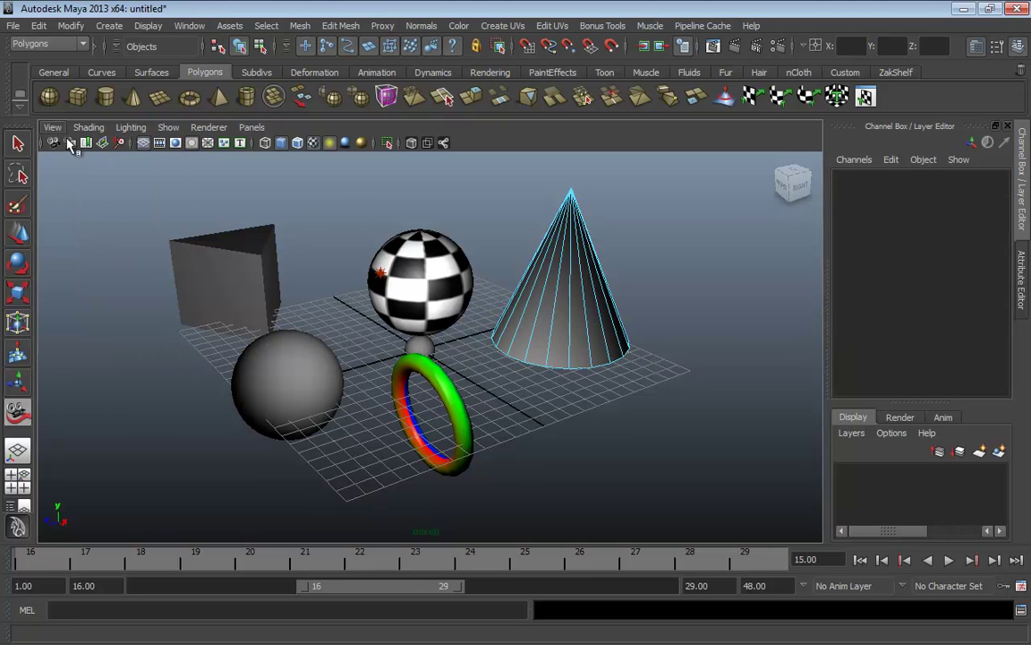
key("w")
middle_click_drag(331, 290, 364, 352, "alt")
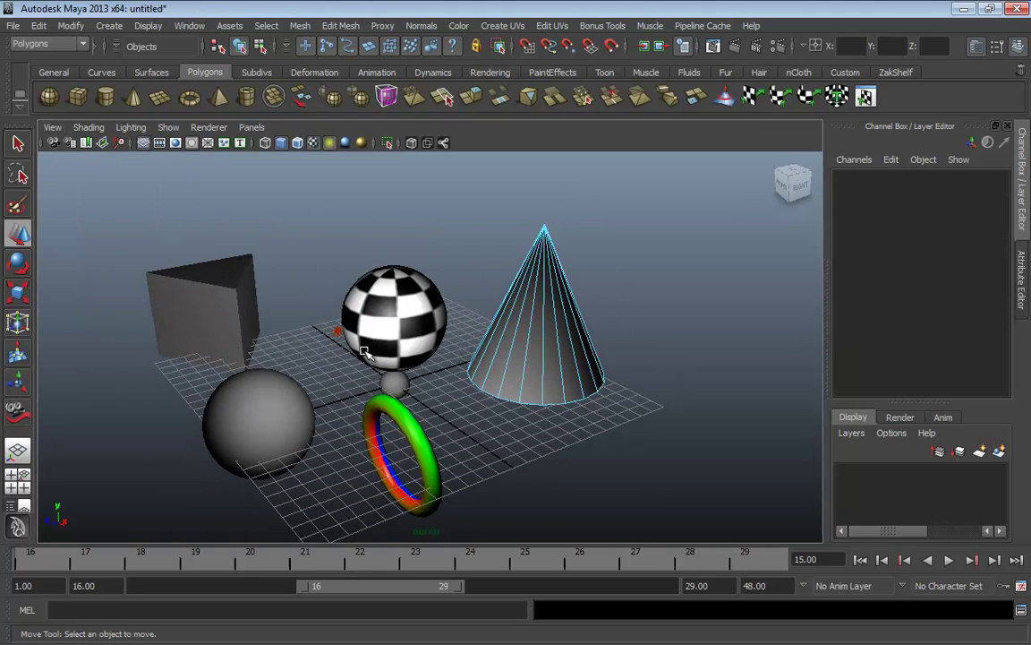
key("ctrl+z")
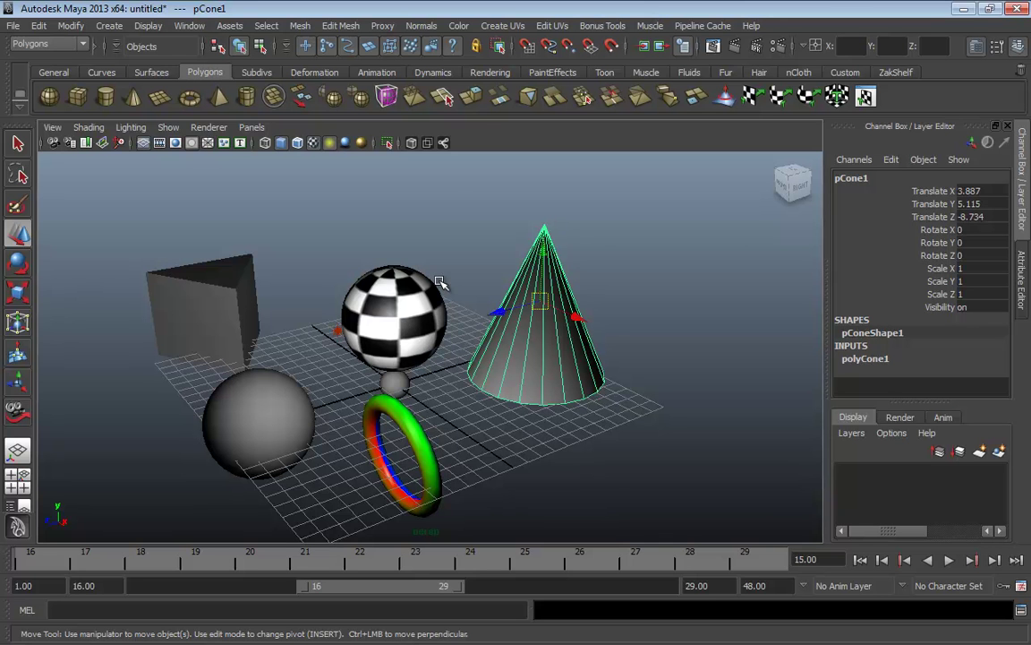
Zoom in close to the ramp-colored torus and the cone, and tumble the view around them.
right_click_drag(438, 283, 491, 413, "alt")
left_click_drag(465, 450, 483, 410, "alt")
right_click_drag(483, 410, 508, 423, "alt")
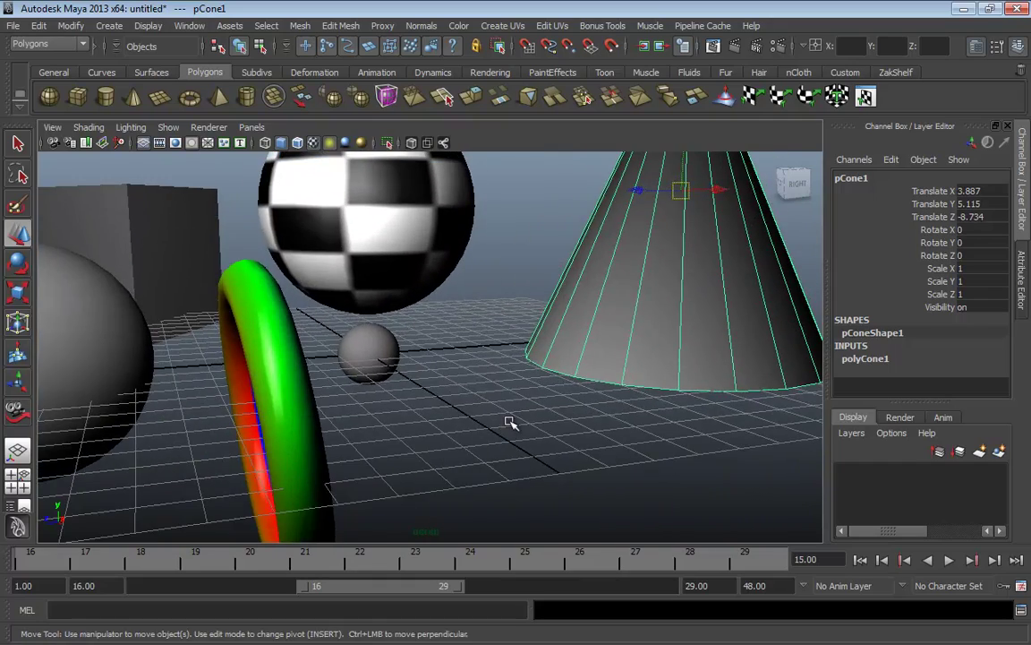
left_click_drag(533, 389, 532, 353, "alt")
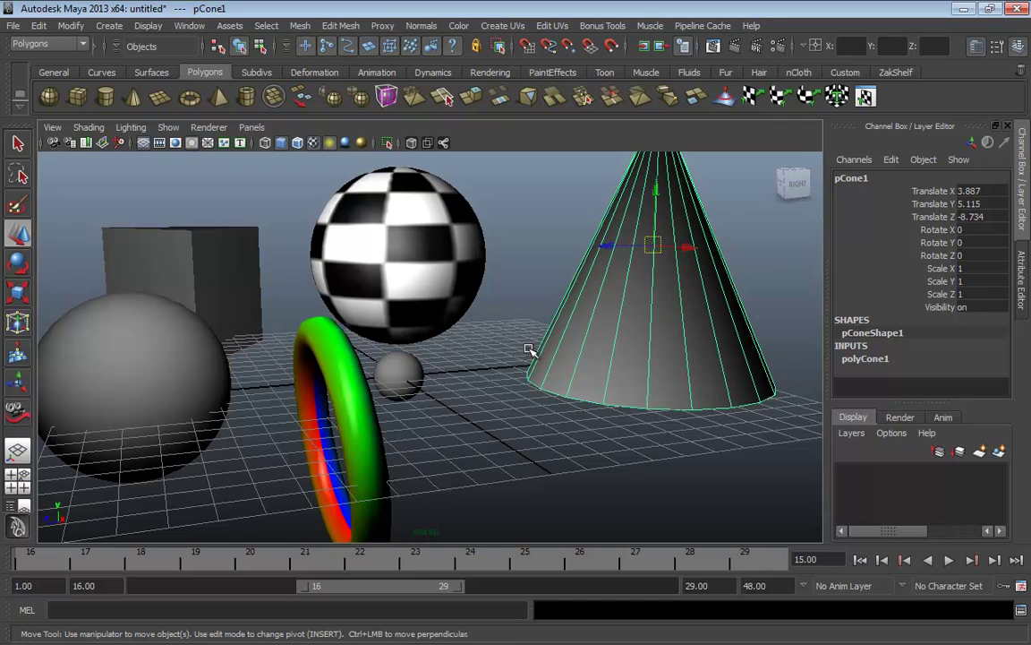
left_click_drag(439, 313, 491, 308, "alt")
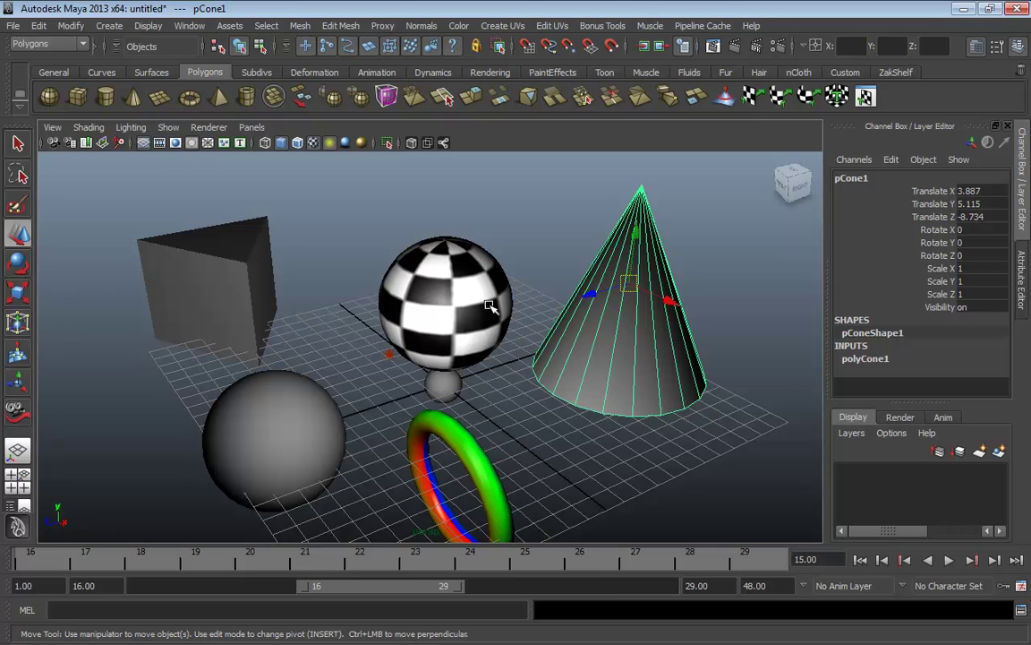
Open the preferences and review the general Interface, Interaction Mode and UI Elements categories.
left_click(1019, 583)
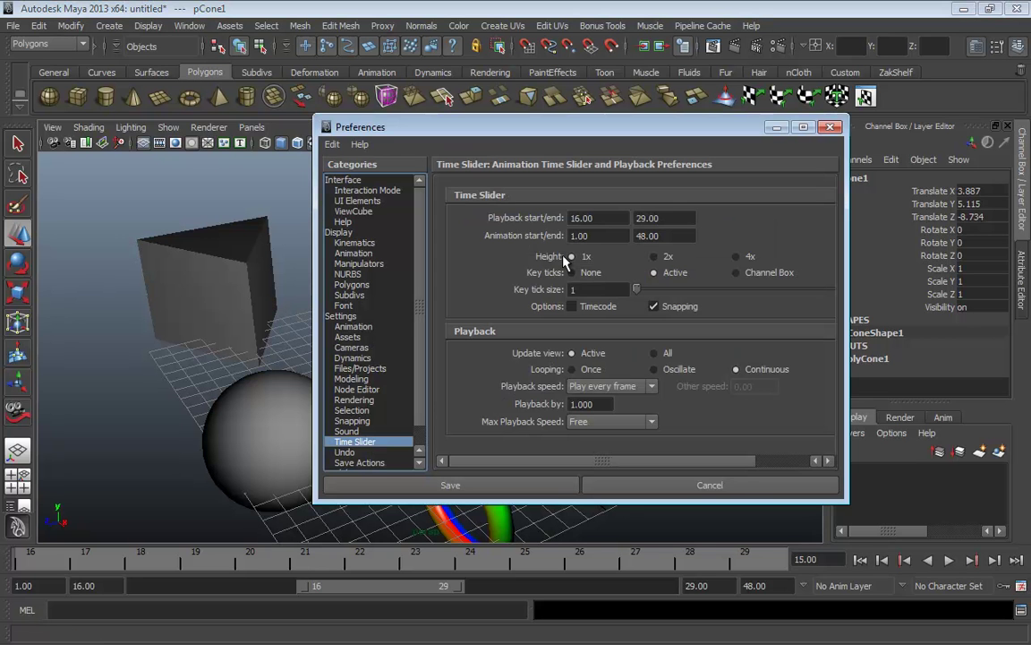
left_click(338, 182)
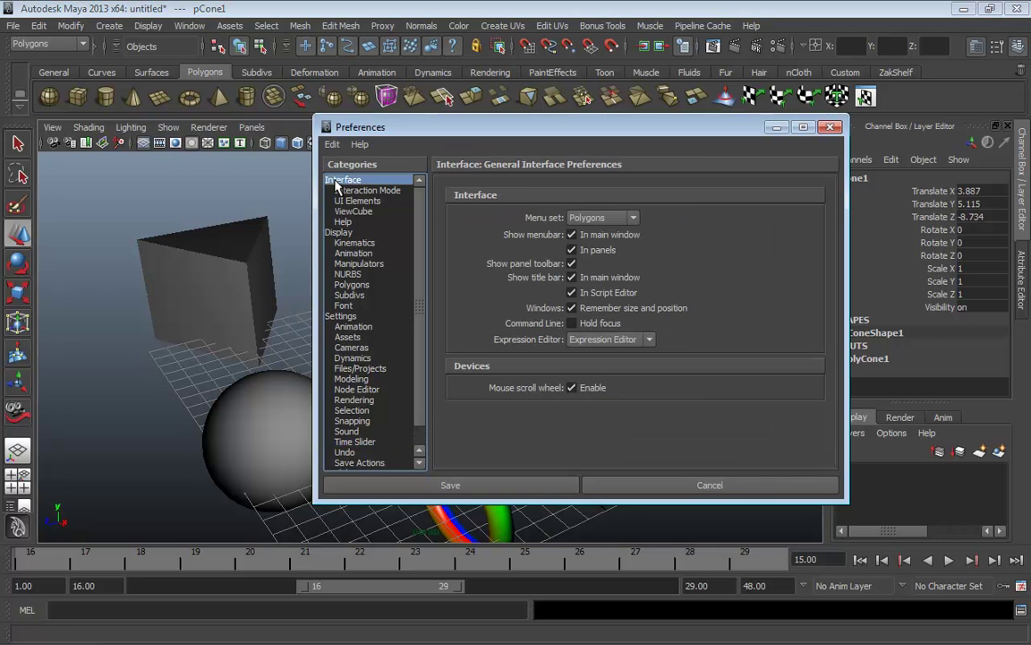
left_click(383, 192)
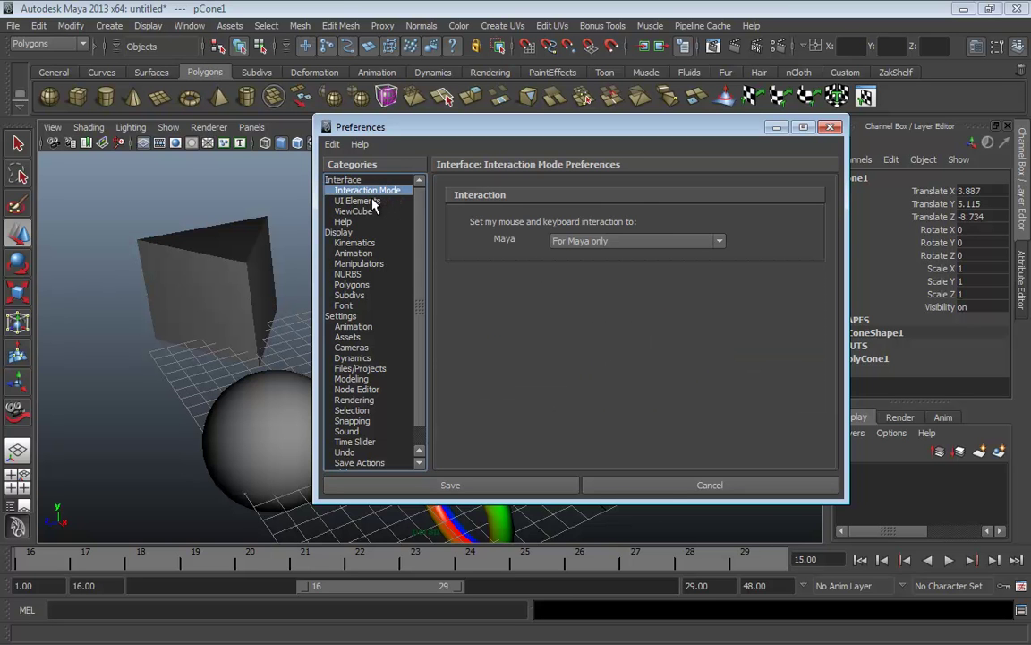
left_click(372, 202)
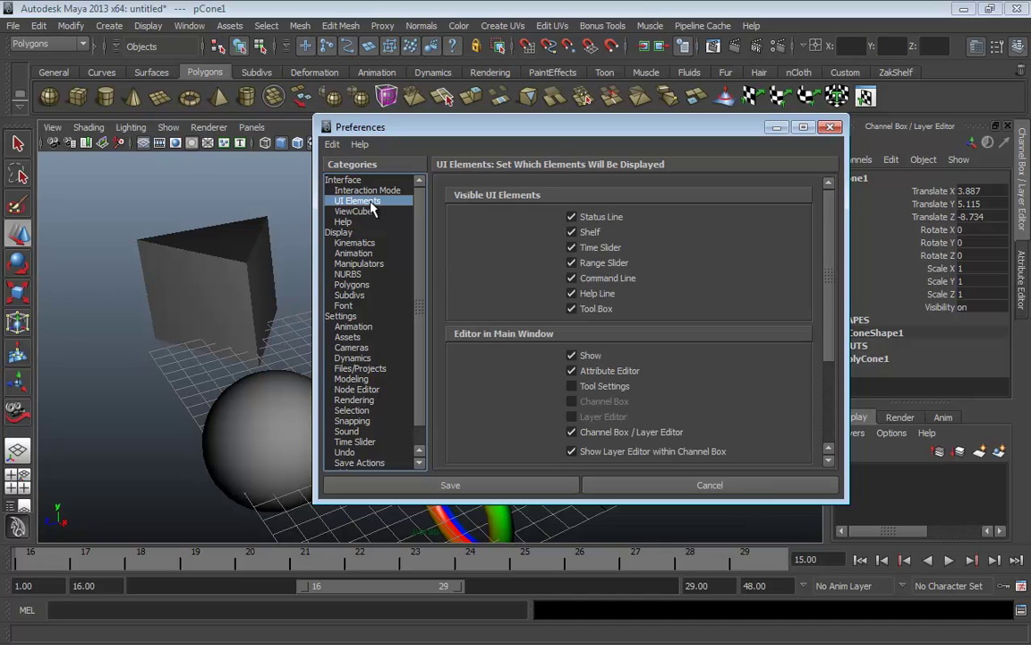
scroll(635, 326, "down", 3)
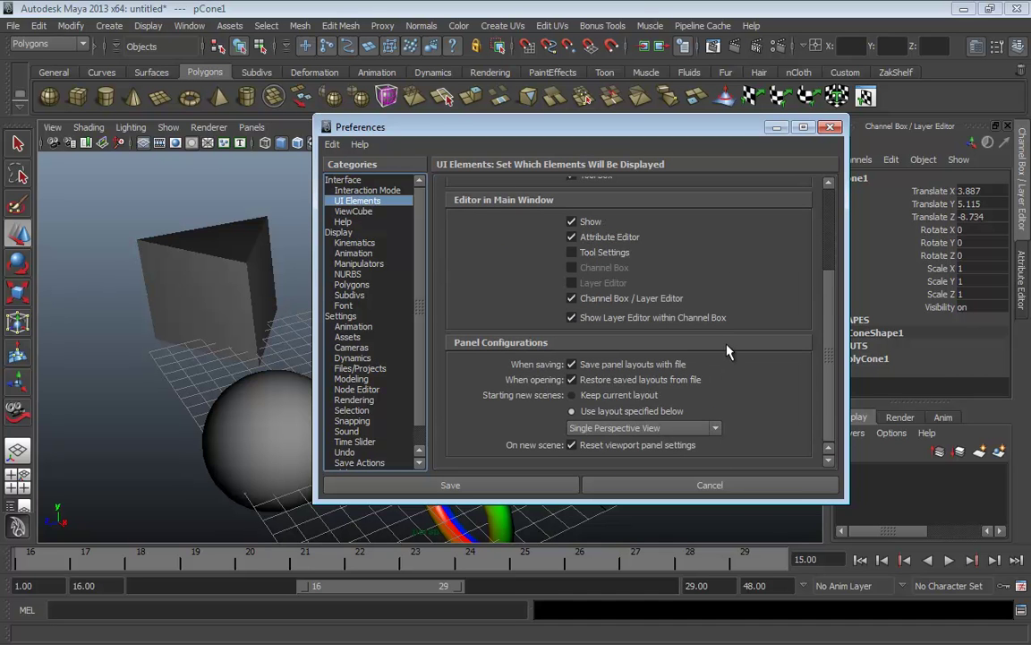
scroll(690, 363, "up", 3)
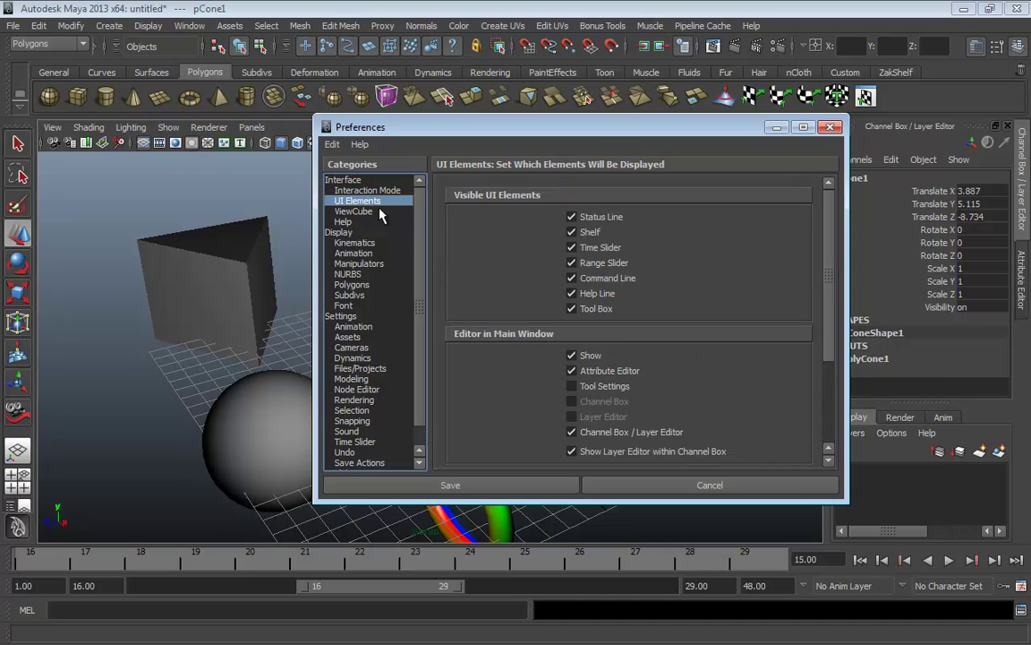
Review the general Display and Settings preferences and read through the Animation settings.
left_click(342, 231)
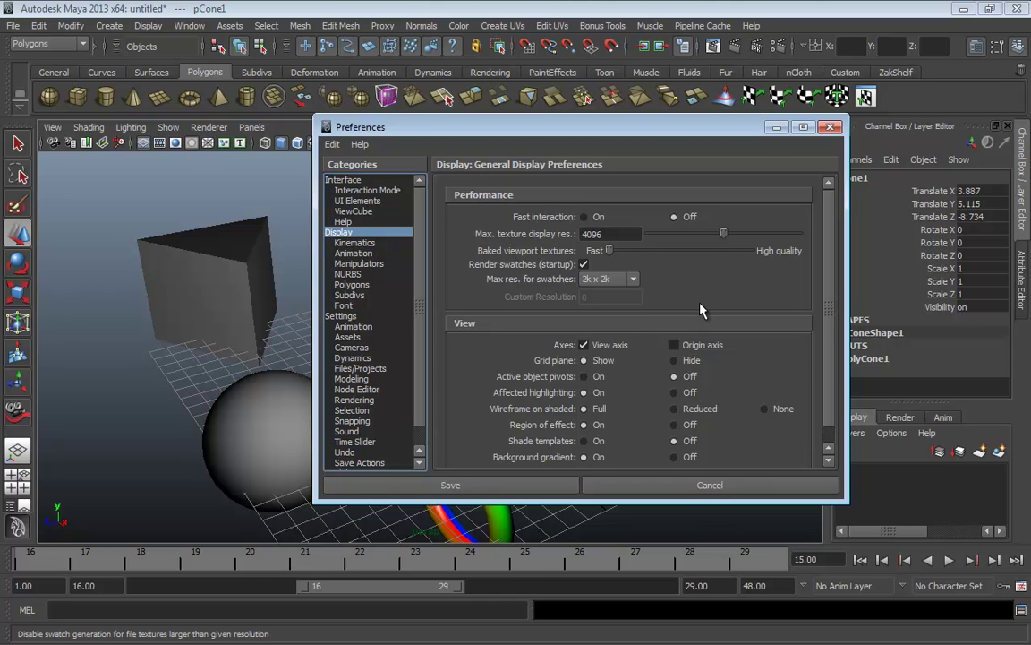
scroll(702, 307, "down", 1)
scroll(551, 384, "up", 1)
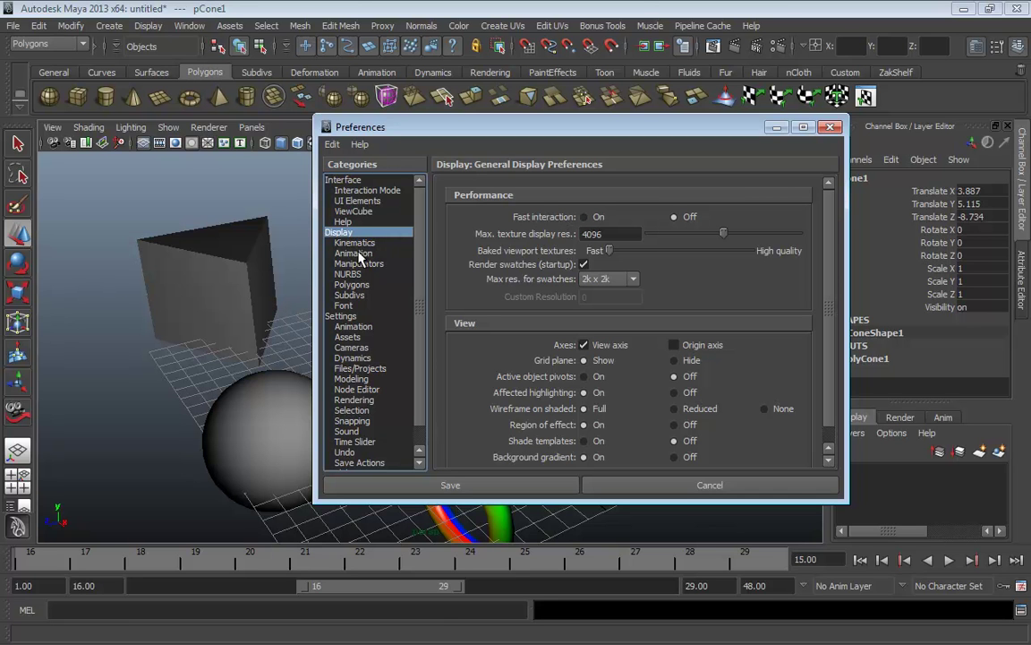
left_click(342, 317)
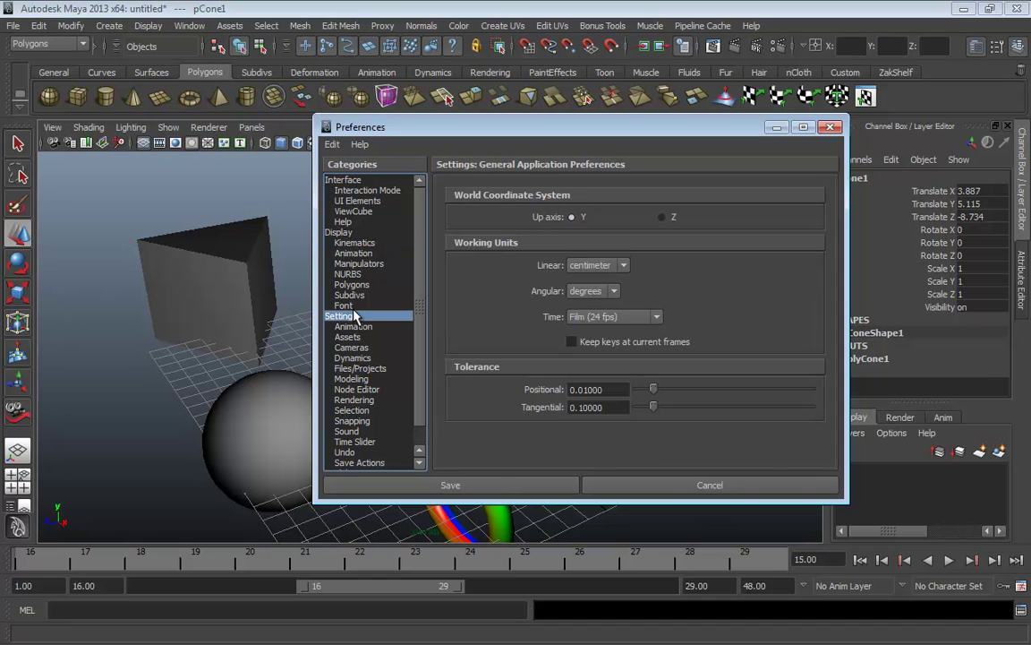
left_click(354, 336)
left_click(358, 328)
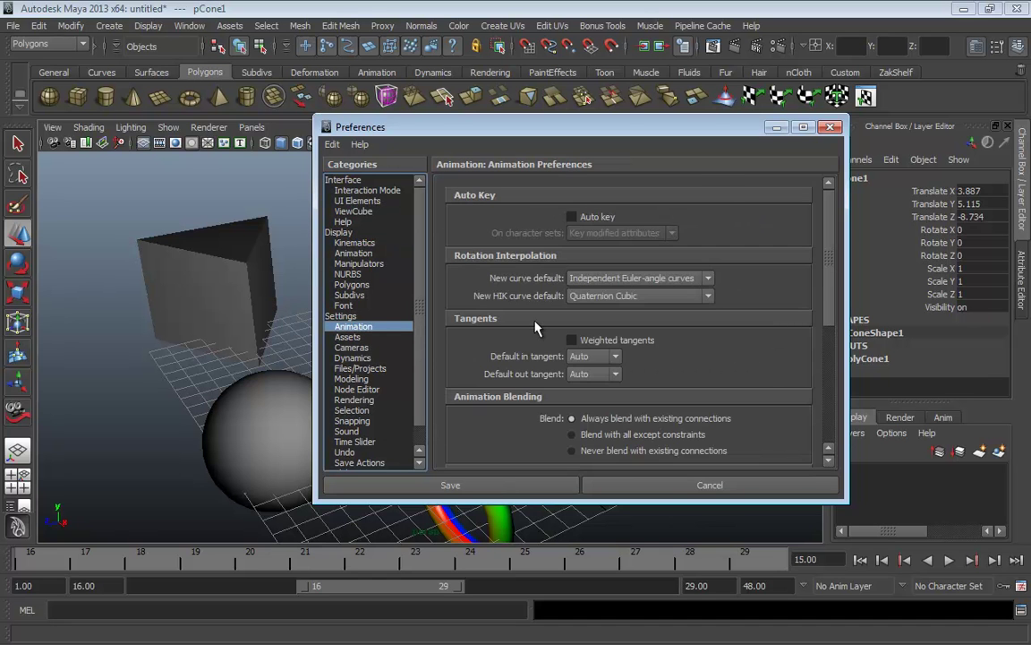
scroll(535, 331, "down", 5)
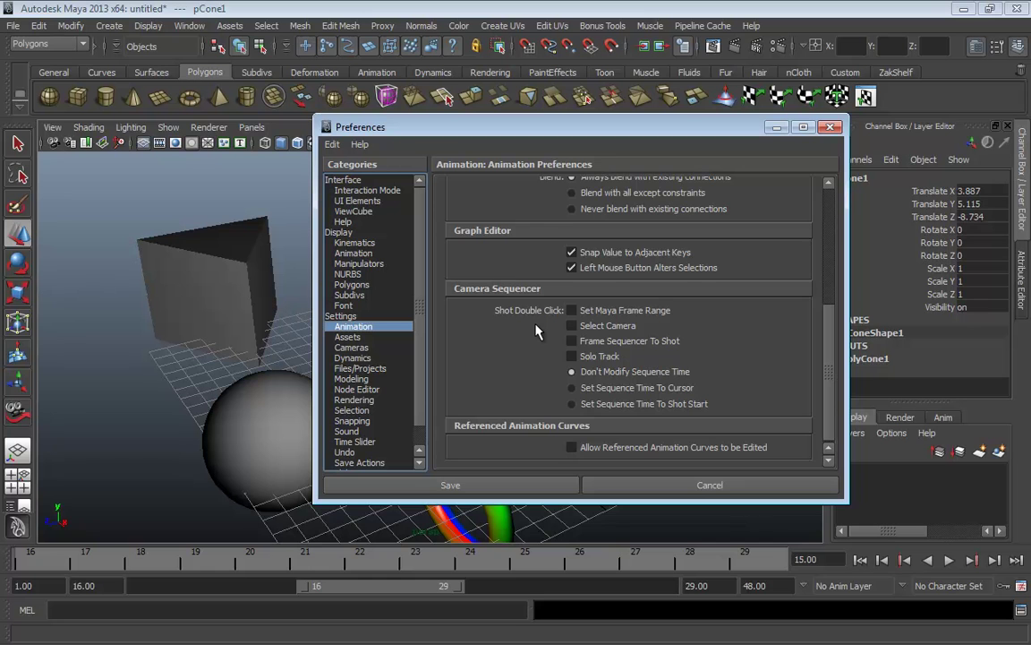
scroll(535, 331, "down", 1)
scroll(535, 331, "up", 6)
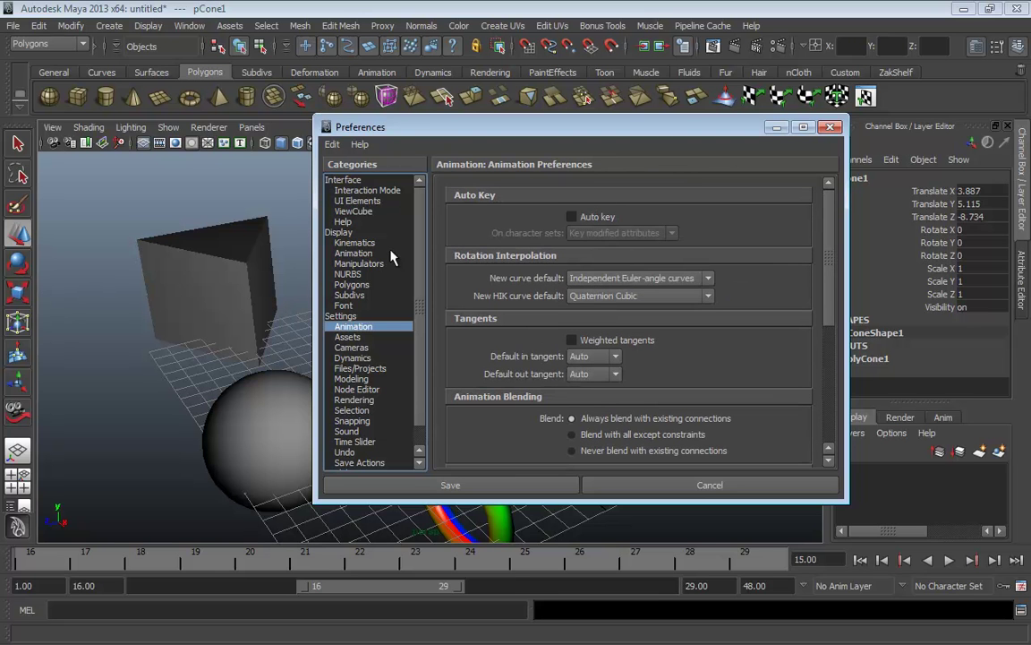
Revisit the UI Elements options, then the general Interface preferences and the Help options.
left_click(363, 191)
left_click(356, 202)
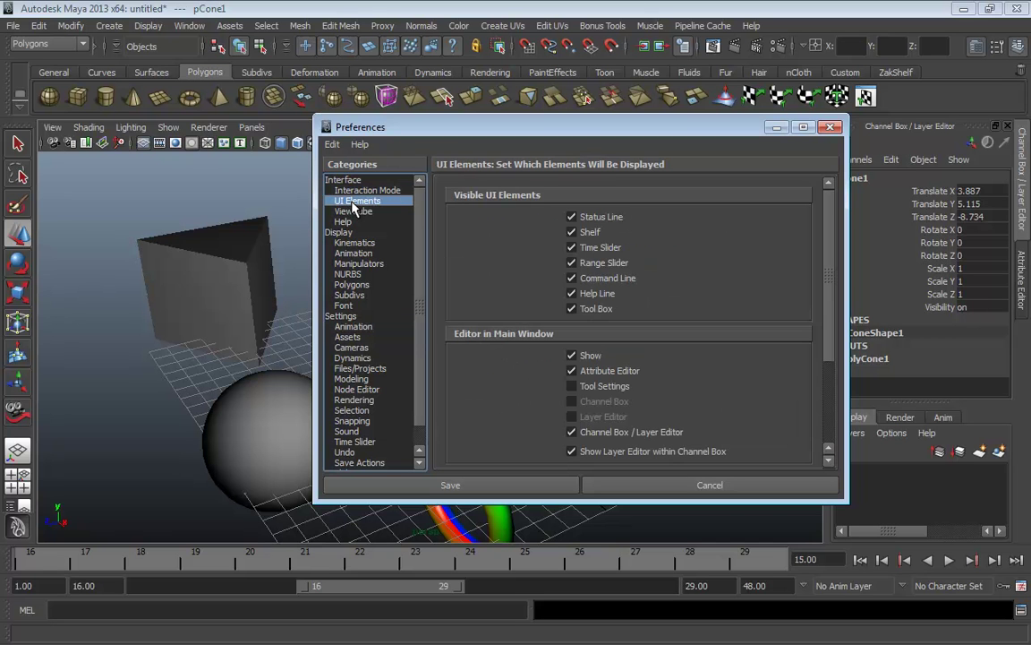
scroll(707, 280, "down", 5)
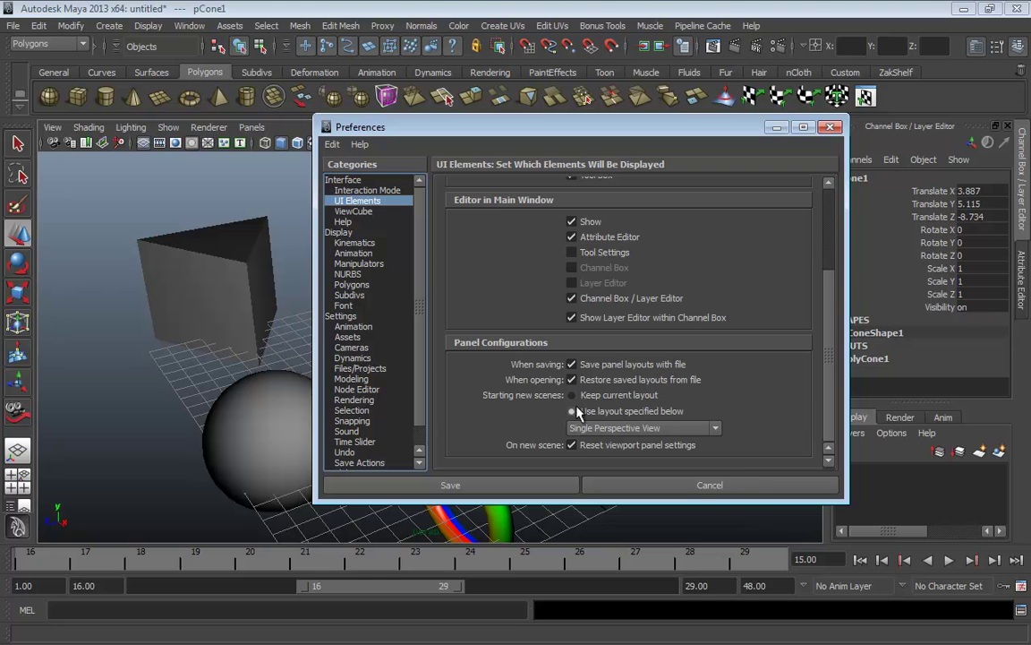
scroll(660, 358, "up", 1)
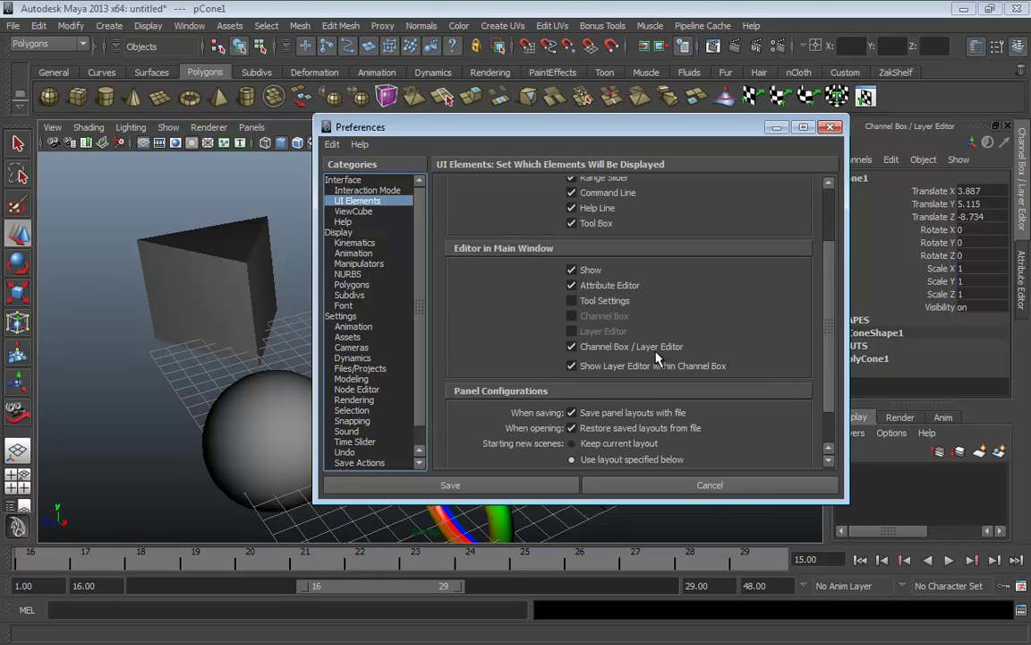
scroll(694, 332, "up", 2)
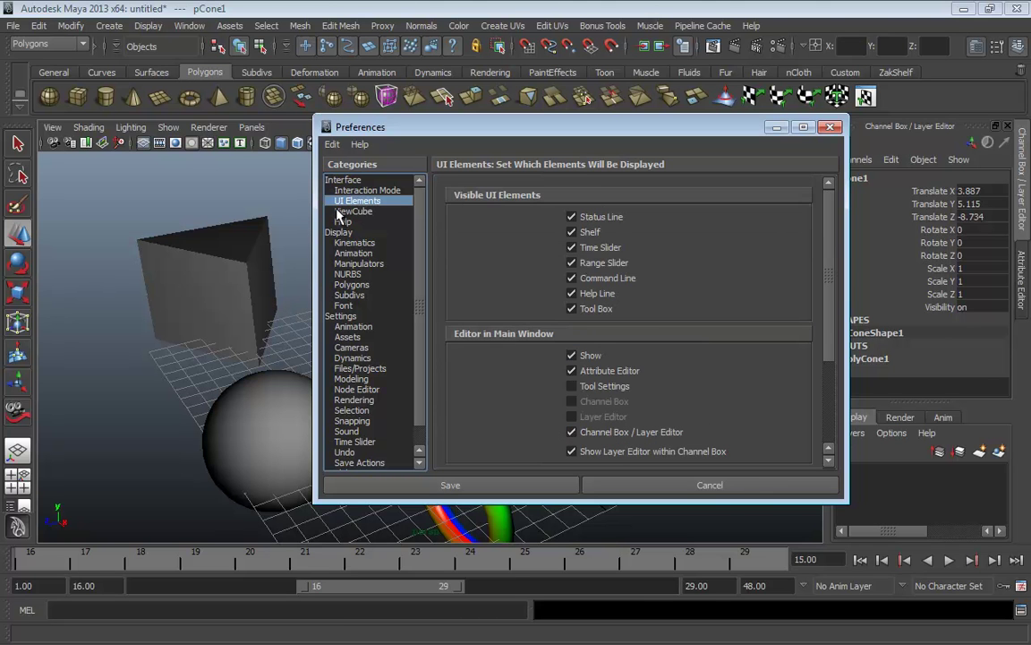
left_click(343, 180)
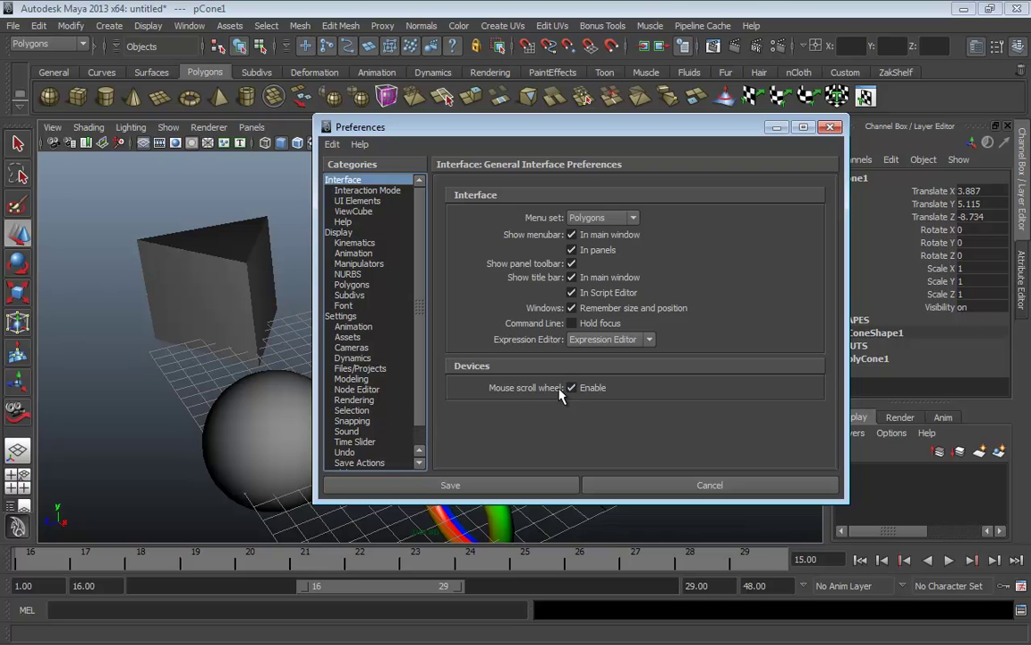
left_click(345, 222)
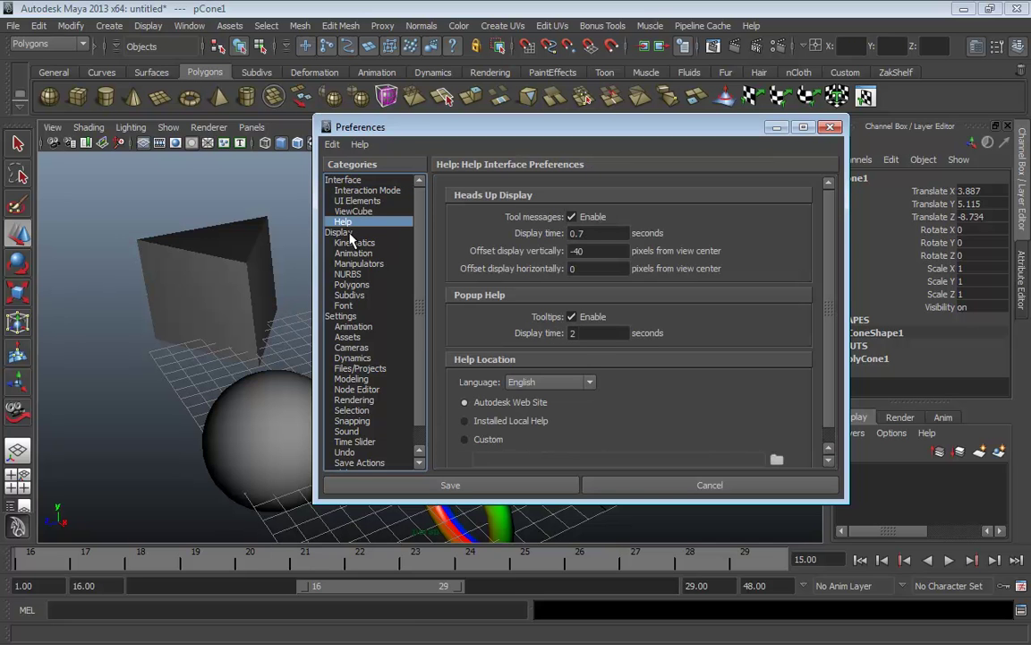
Examine the Display preferences together with their Kinematics, Animation and Manipulators subcategories.
left_click(351, 236)
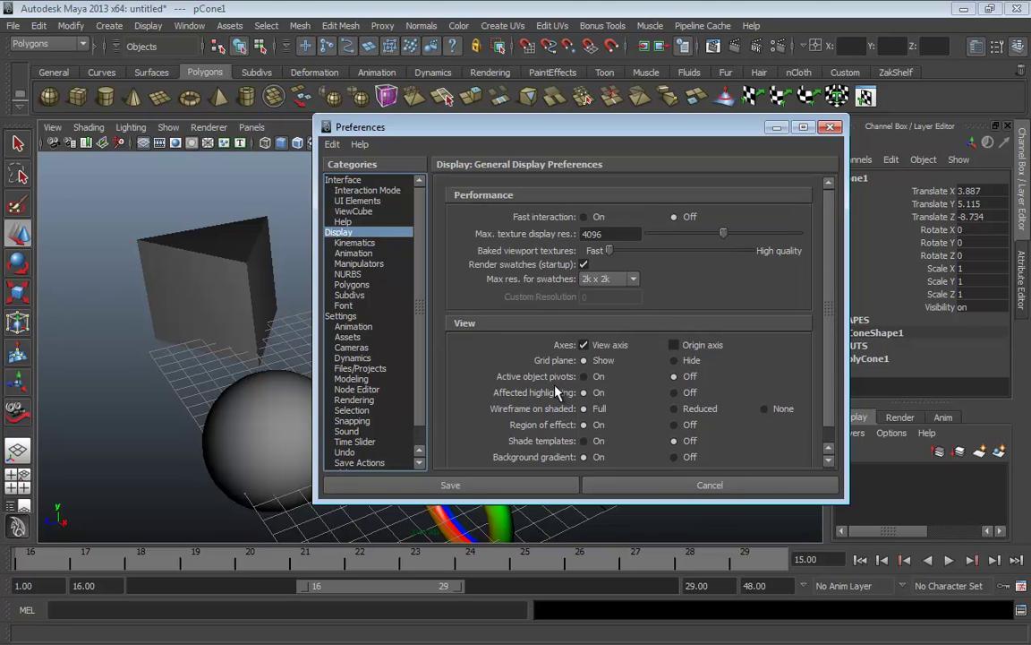
left_click(362, 243)
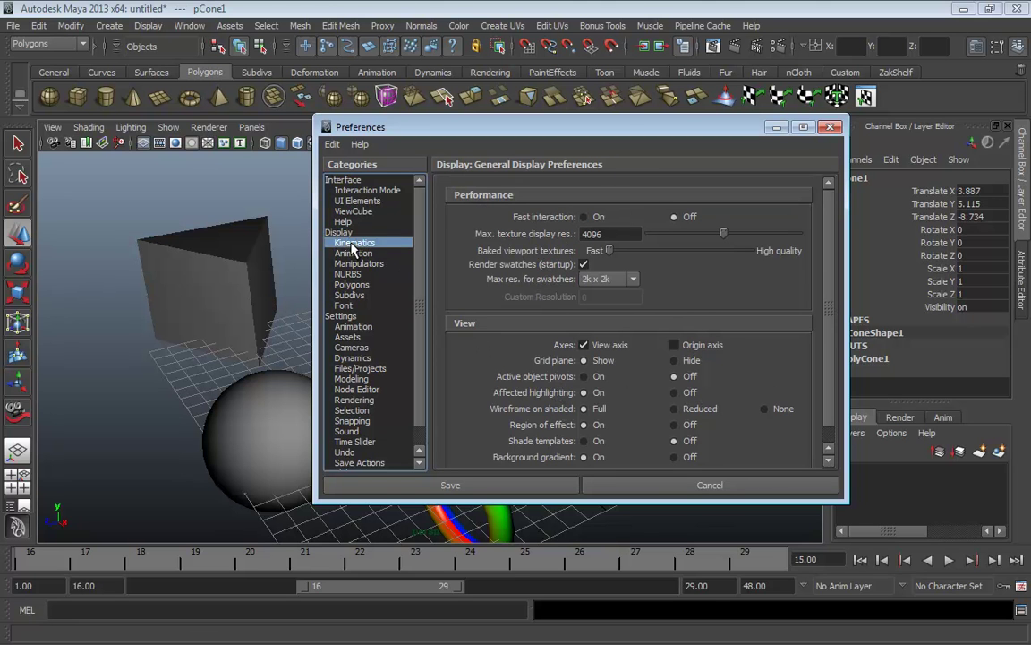
left_click(345, 232)
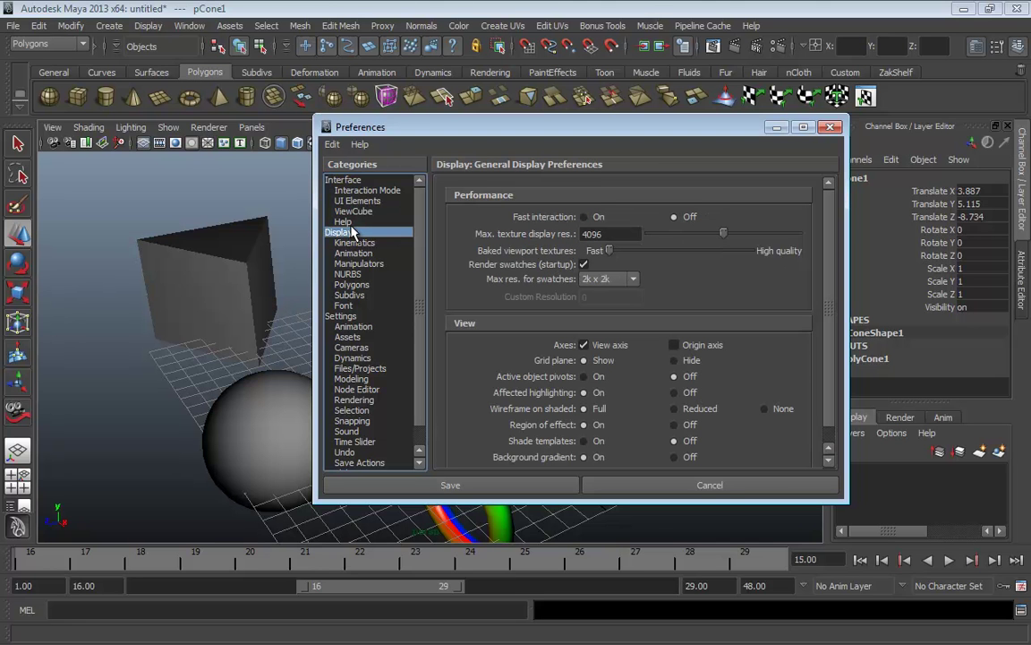
left_click(587, 217)
left_click(362, 243)
left_click(362, 254)
left_click(360, 265)
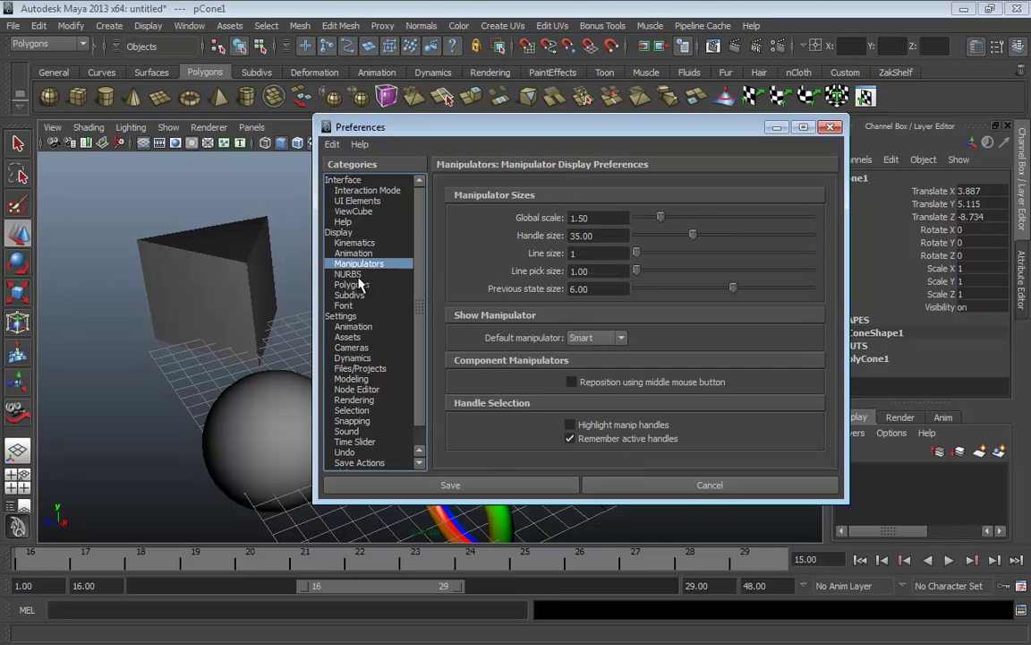
Look over the general Settings preferences and the remaining categories, and close the preferences.
left_click(349, 317)
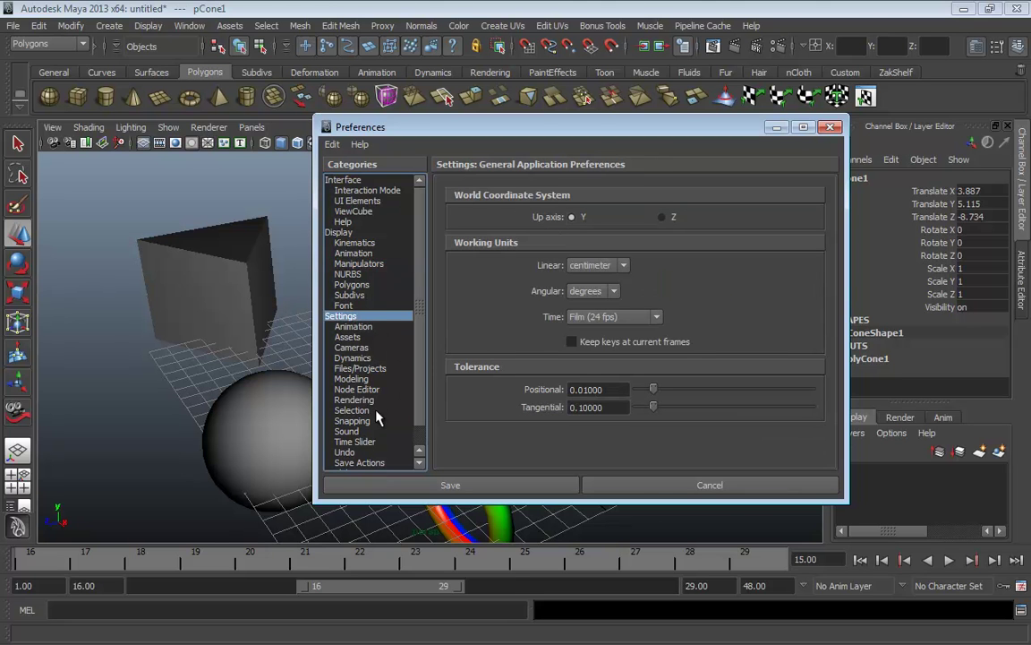
scroll(424, 367, "down", 1)
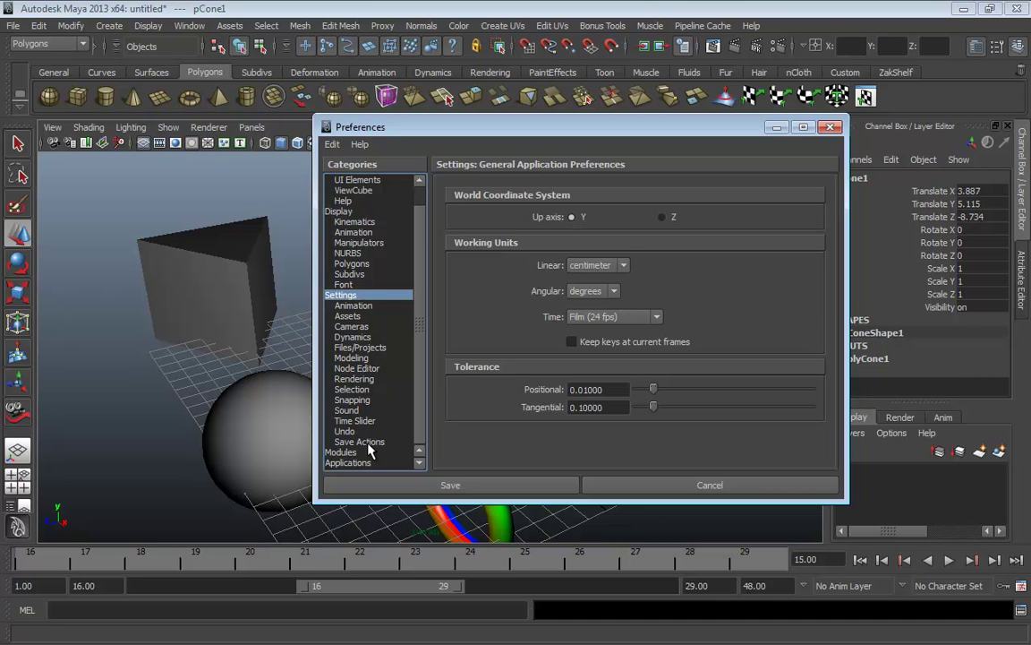
left_click(832, 128)
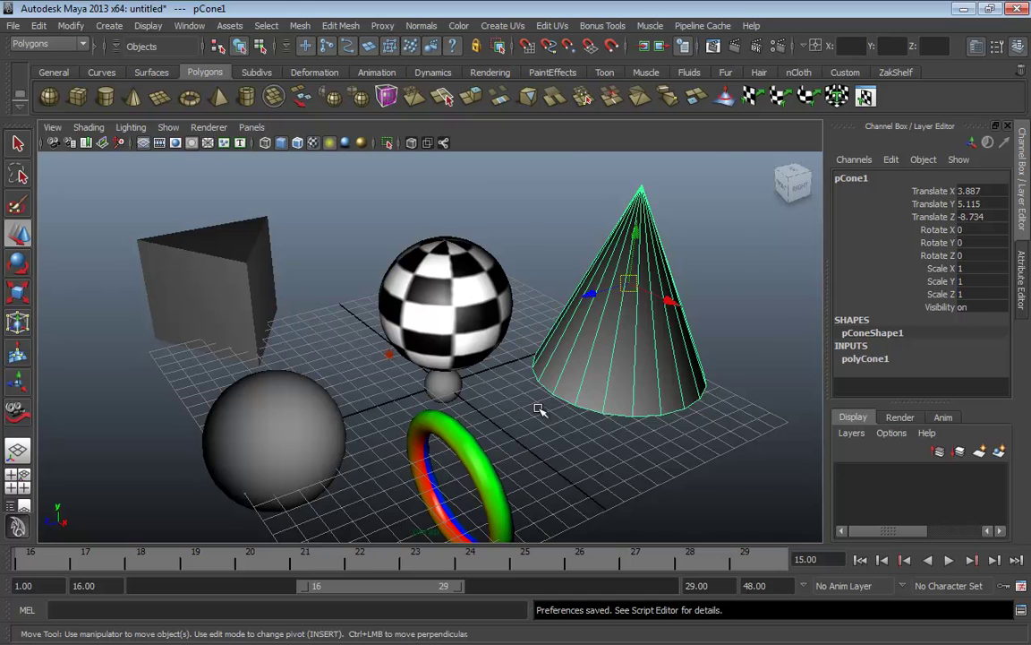
Select the checkered sphere, frame it in the perspective view and tumble the camera around it.
scroll(569, 384, "down", 3)
scroll(546, 366, "down", 2)
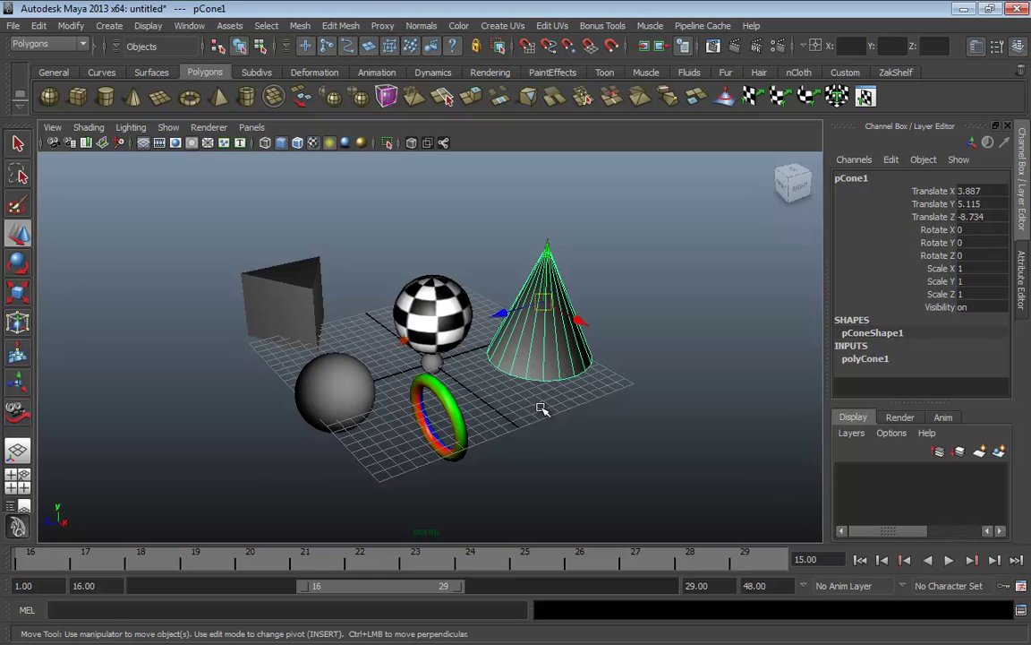
left_click(484, 367)
left_click_drag(457, 309, 472, 371, "alt")
left_click(376, 331)
key("f")
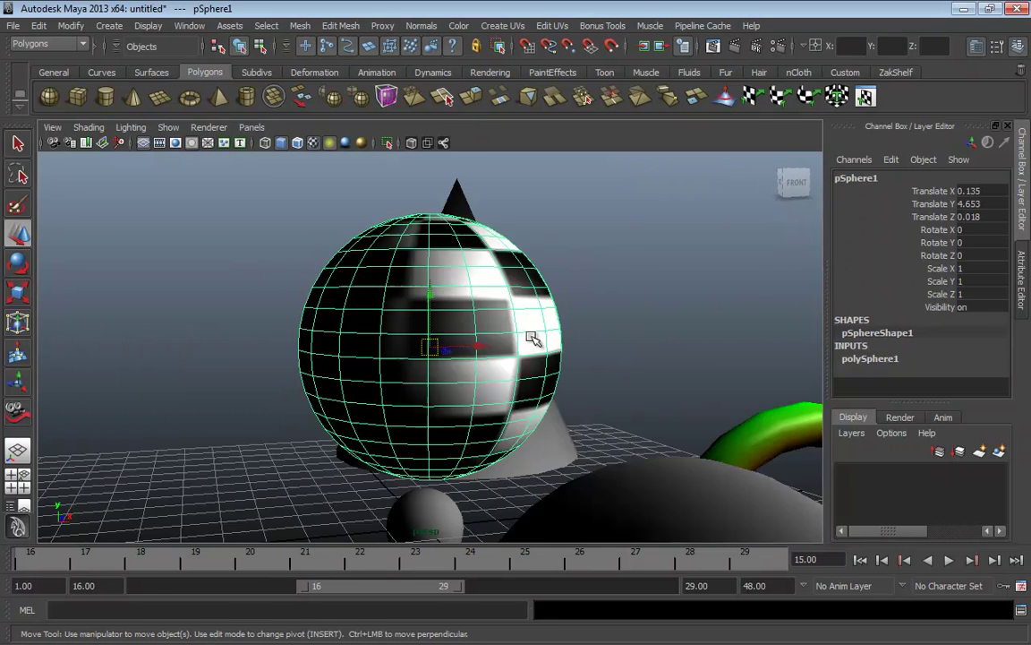
left_click_drag(534, 341, 548, 308, "alt")
Start a new scene without saving the changes to the primitives scene.
left_click(14, 25)
left_click(36, 47)
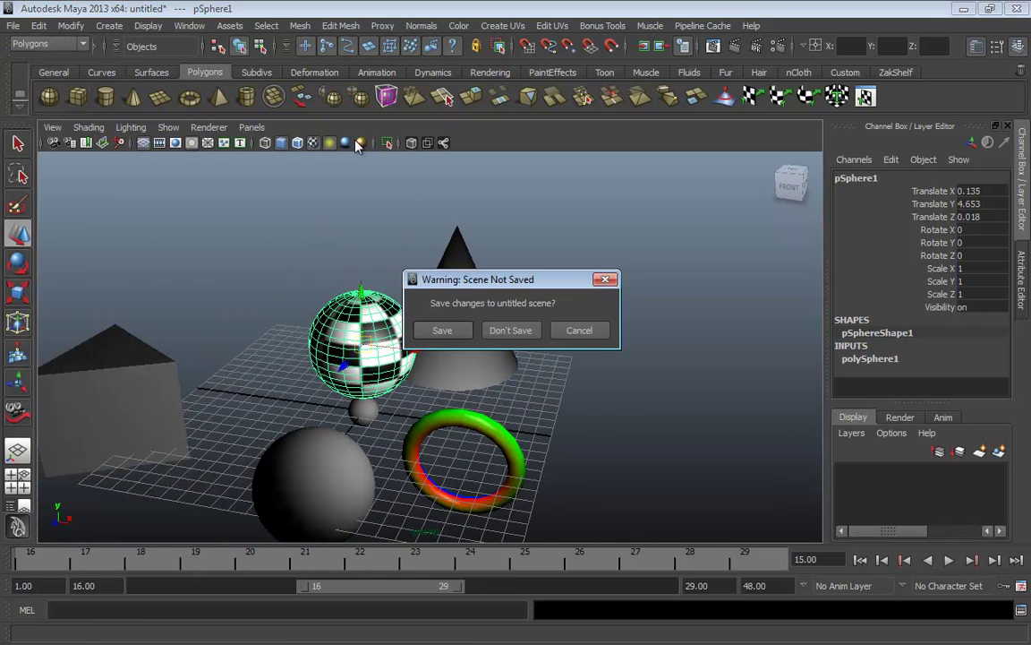
left_click(507, 333)
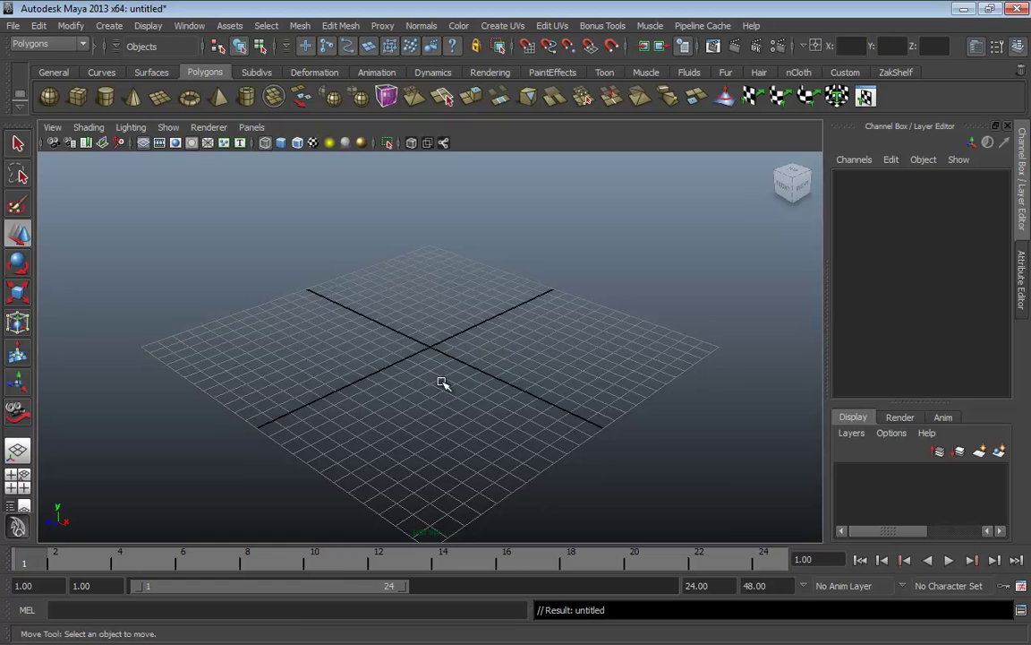
Create a polygon sphere at the center of the grid and display it smooth shaded.
left_click(49, 97)
left_click_drag(421, 342, 529, 415)
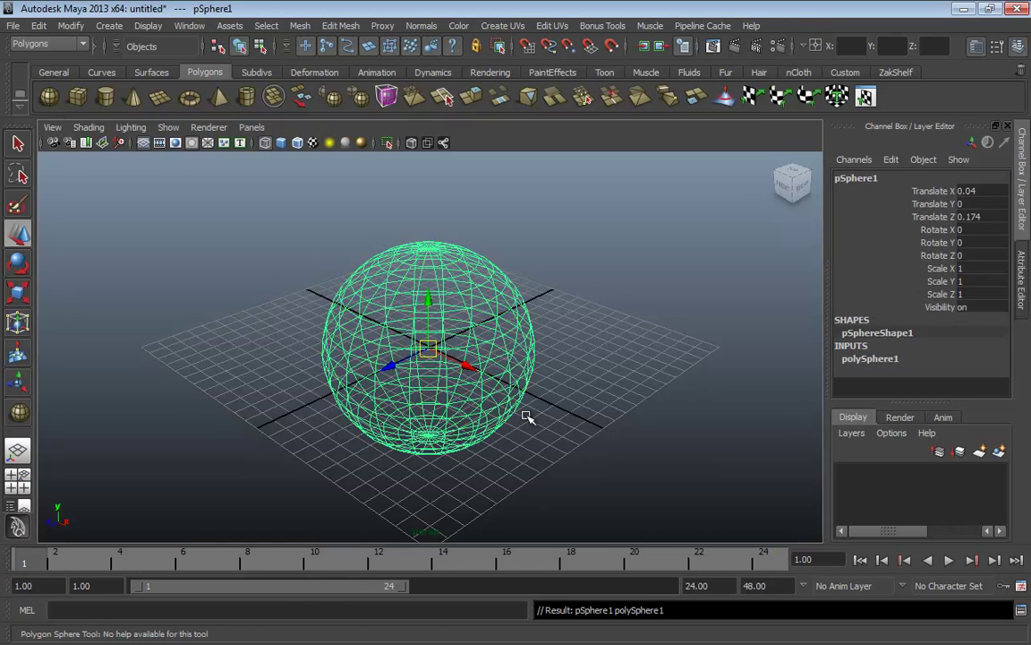
left_click_drag(415, 284, 422, 260)
key("5")
mouse_move(559, 343)
left_mouse_down("alt")
mouse_move(477, 375)
mouse_move(297, 371)
mouse_move(307, 369)
left_mouse_up("alt")
Reselect the sphere and raise it along the Y axis to a Translate Y of about 6.63.
left_click(576, 281)
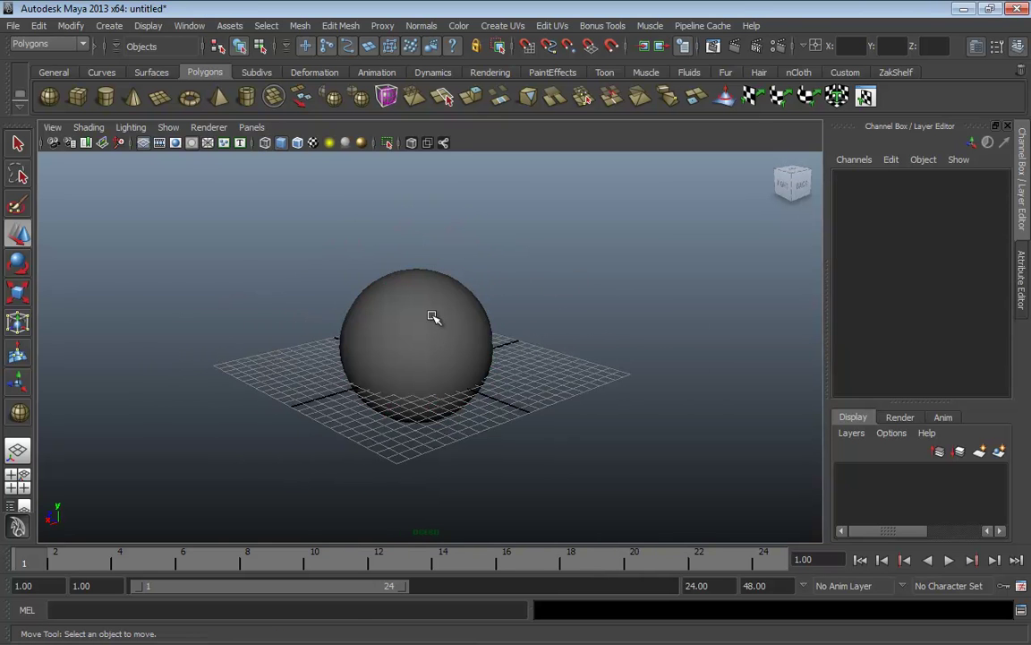
left_click(432, 313)
left_click_drag(424, 303, 410, 245)
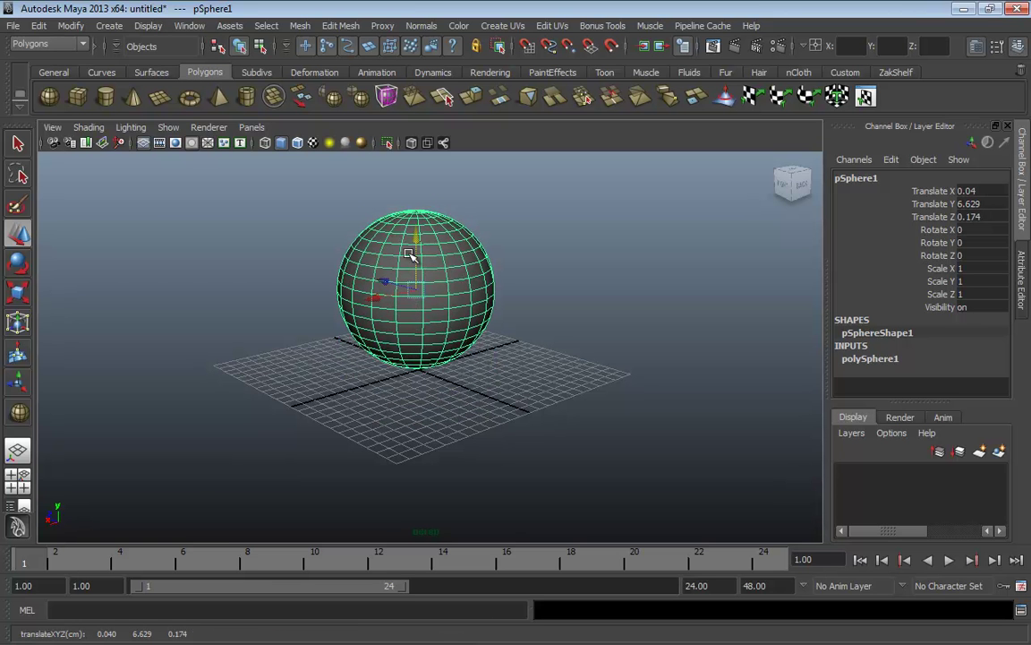
Review the Previous View command, then tumble around the selected sphere and step back through the earlier camera views.
left_click(52, 130)
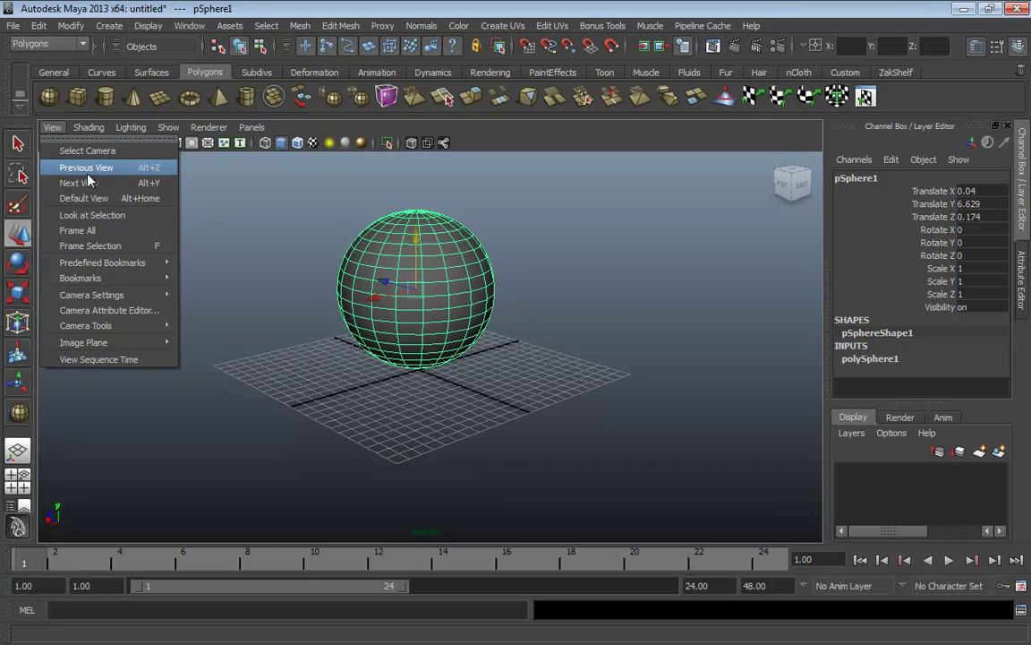
left_click(392, 384)
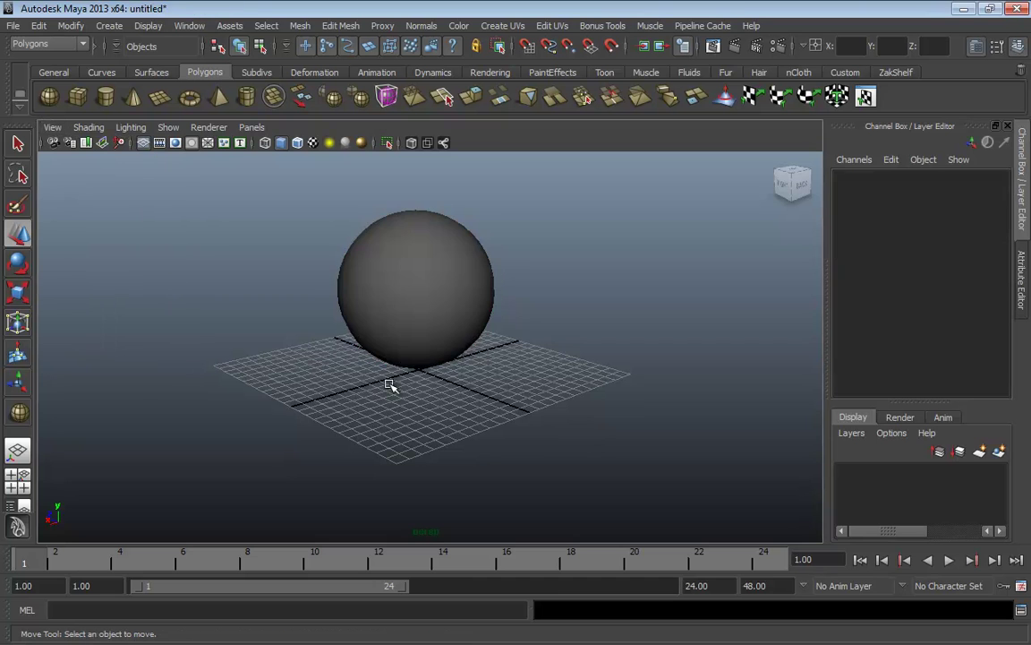
left_click(412, 315)
left_click_drag(350, 348, 479, 428, "alt")
key("bracketleft")
key("bracketleft")
key("bracketleft")
key("bracketleft")
key("bracketleft")
key("bracketleft")
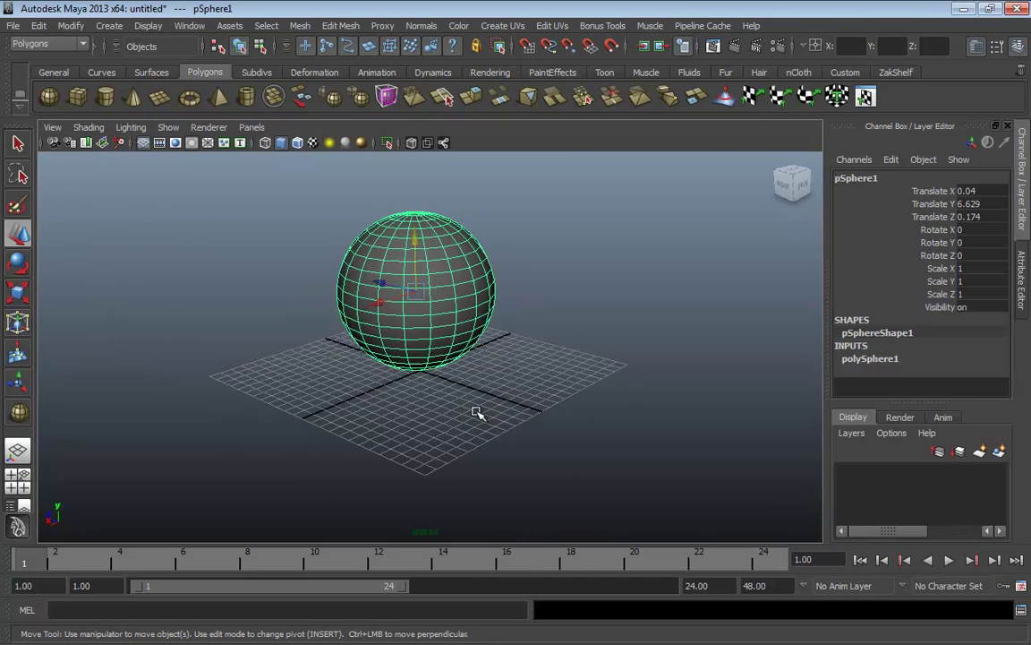
Open the perspective camera's attributes (perspShape) in the Camera Attribute Editor.
scroll(478, 412, "up", 5)
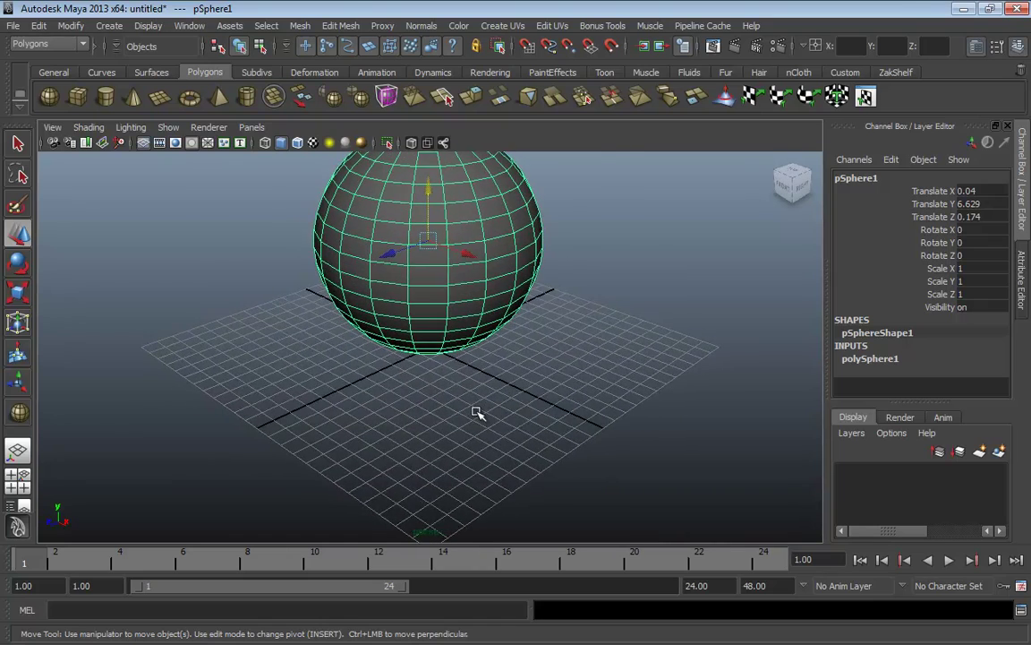
middle_click_drag(516, 346, 472, 418, "alt")
scroll(472, 418, "down", 2)
left_click(48, 130)
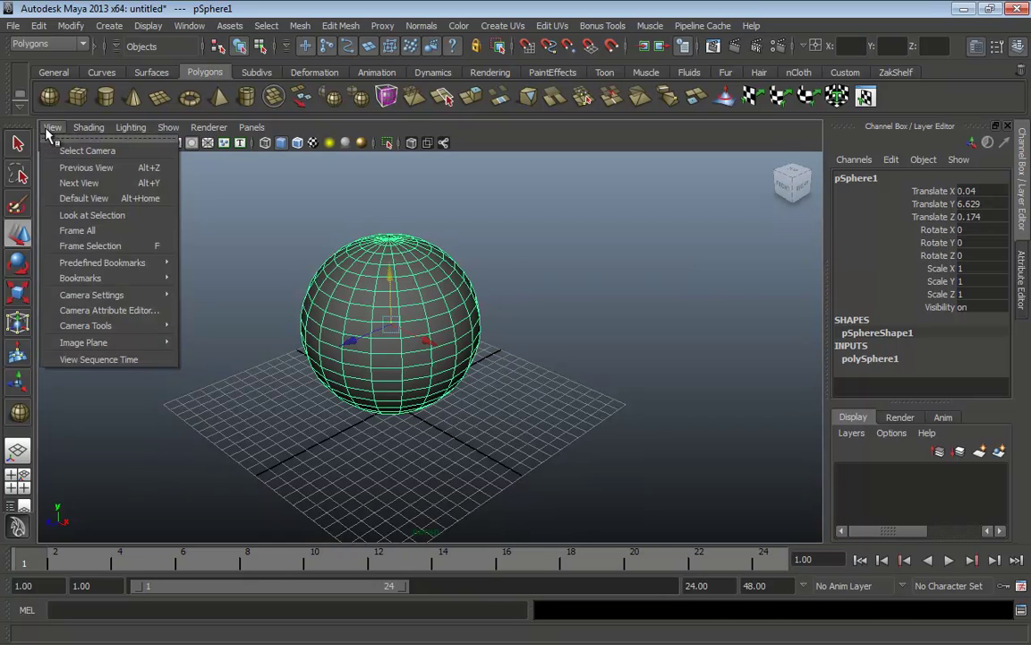
mouse_move(120, 279)
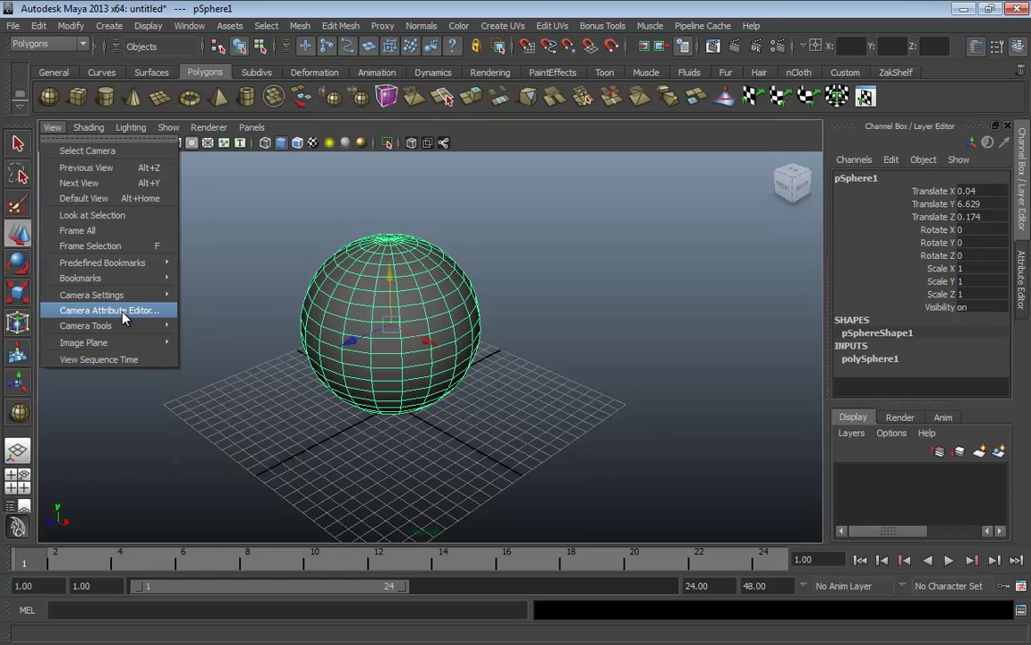
left_click(117, 311)
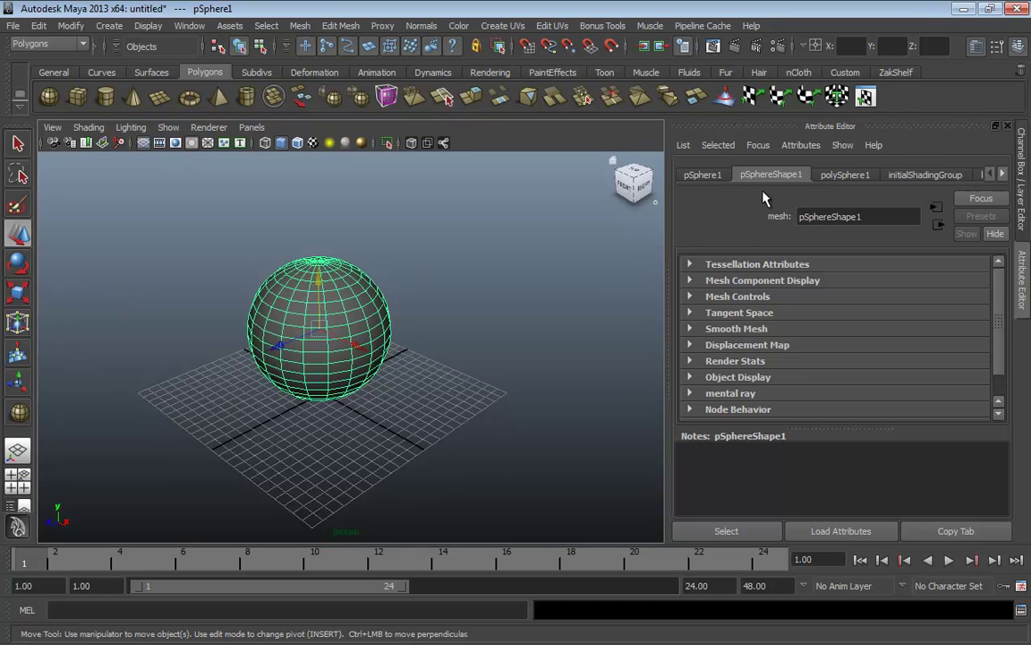
left_click(52, 128)
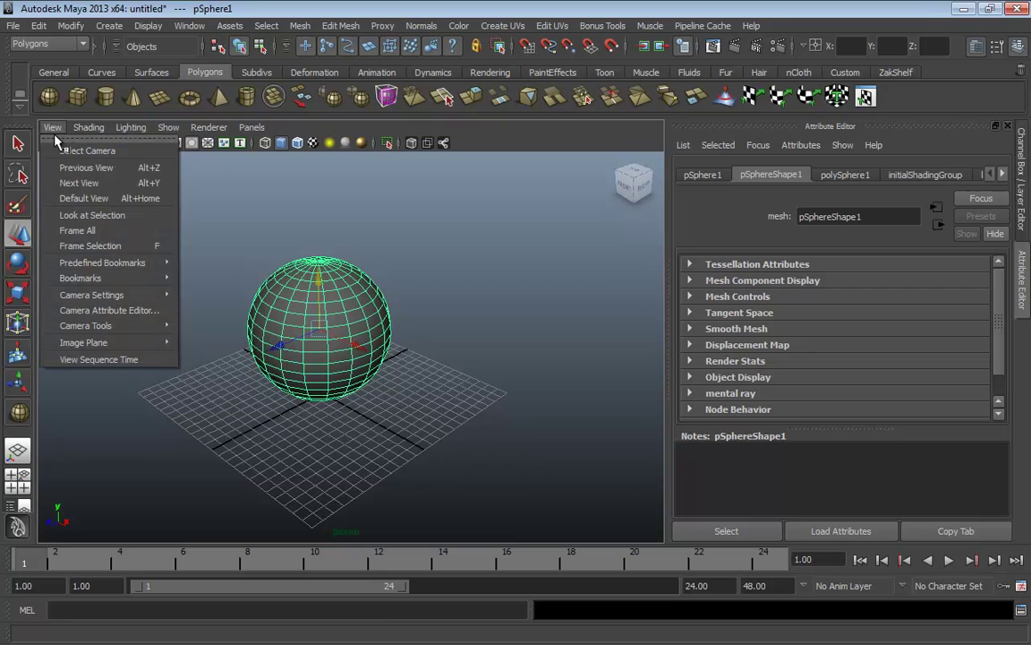
left_click(105, 310)
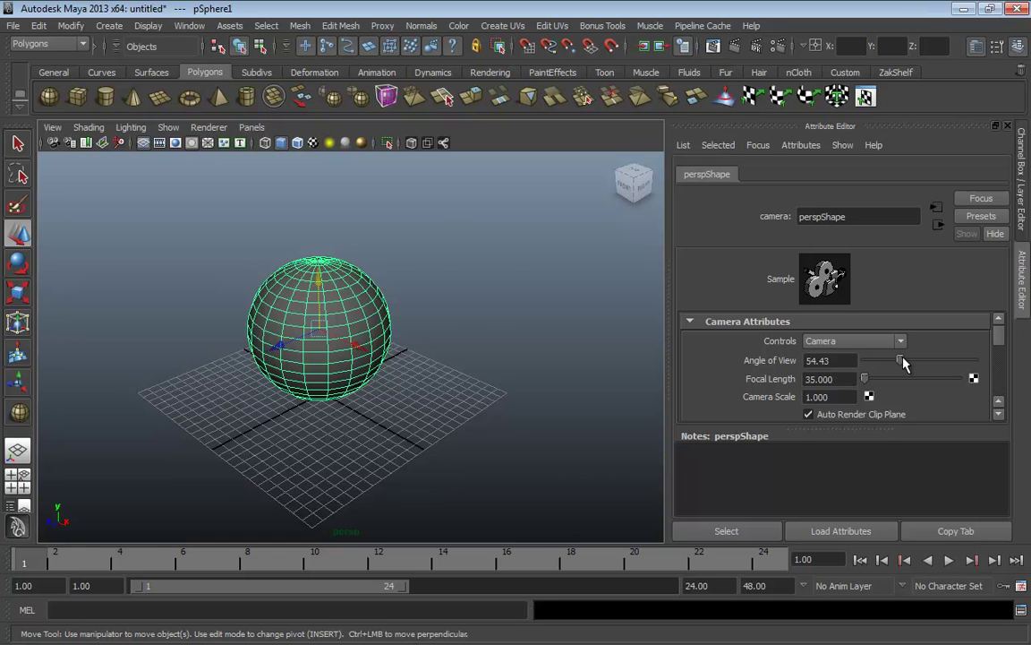
Try Angle of View values of about 95 and about 22 on the perspective camera, and set its Focal Length back to 35.
left_click_drag(901, 360, 926, 362)
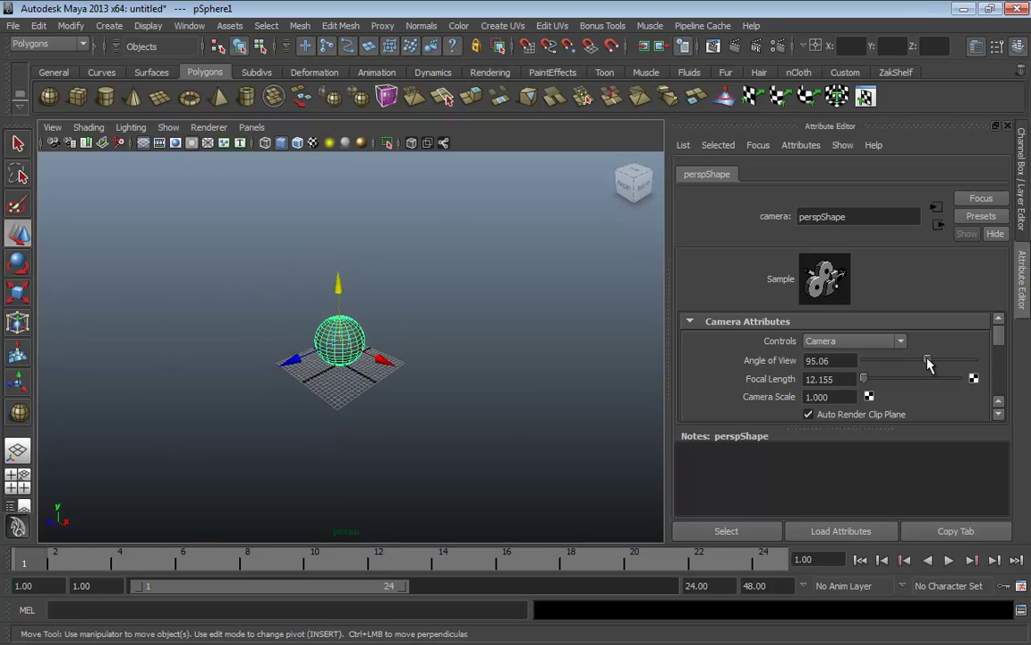
left_click_drag(864, 379, 761, 361)
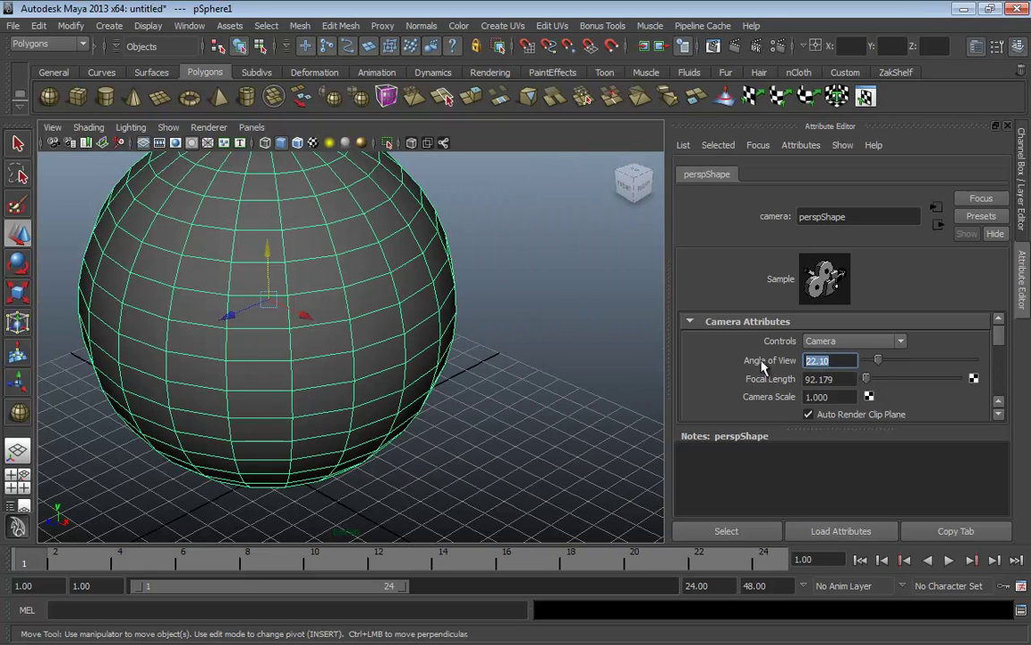
left_click_drag(841, 379, 732, 384)
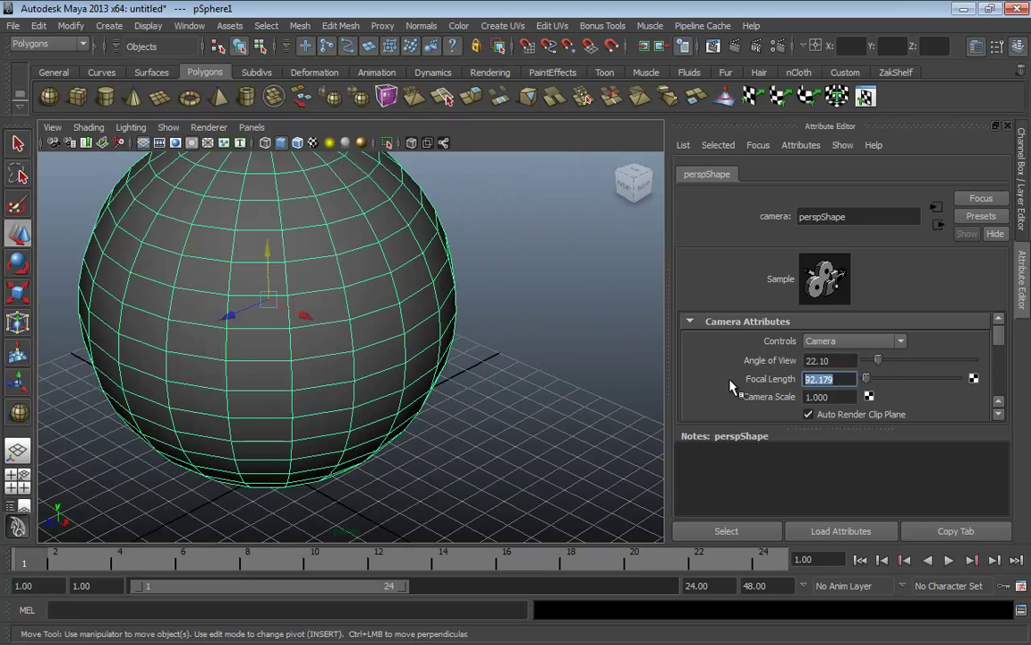
type("35")
key("Return")
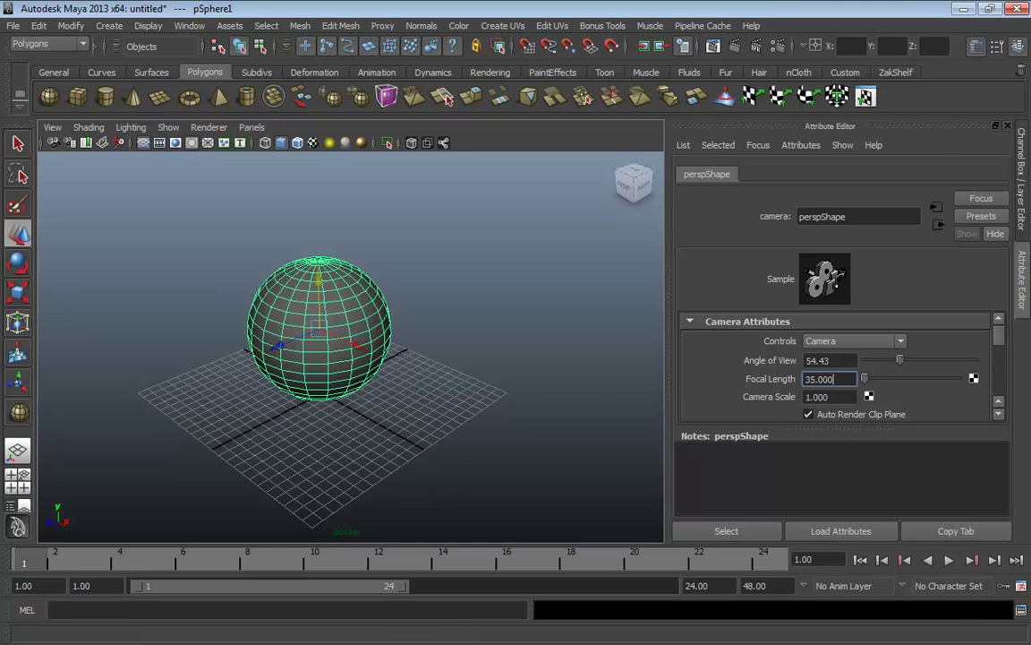
Review the default camera preferences, toggling the Fit view and Fit all view transitions off and on, and close the preferences.
left_click(1021, 585)
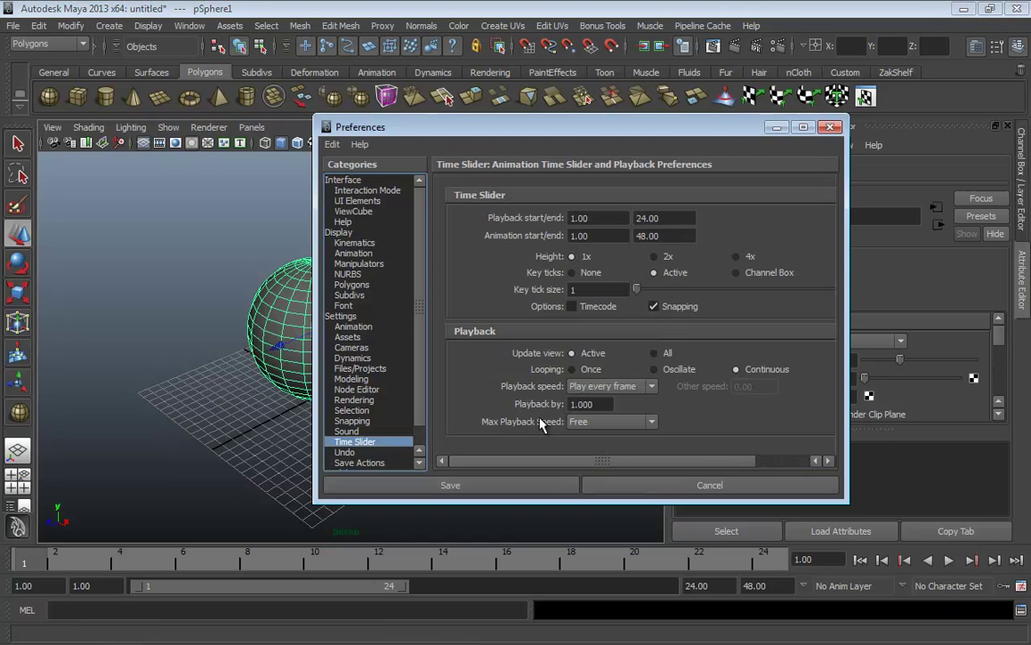
left_click(342, 317)
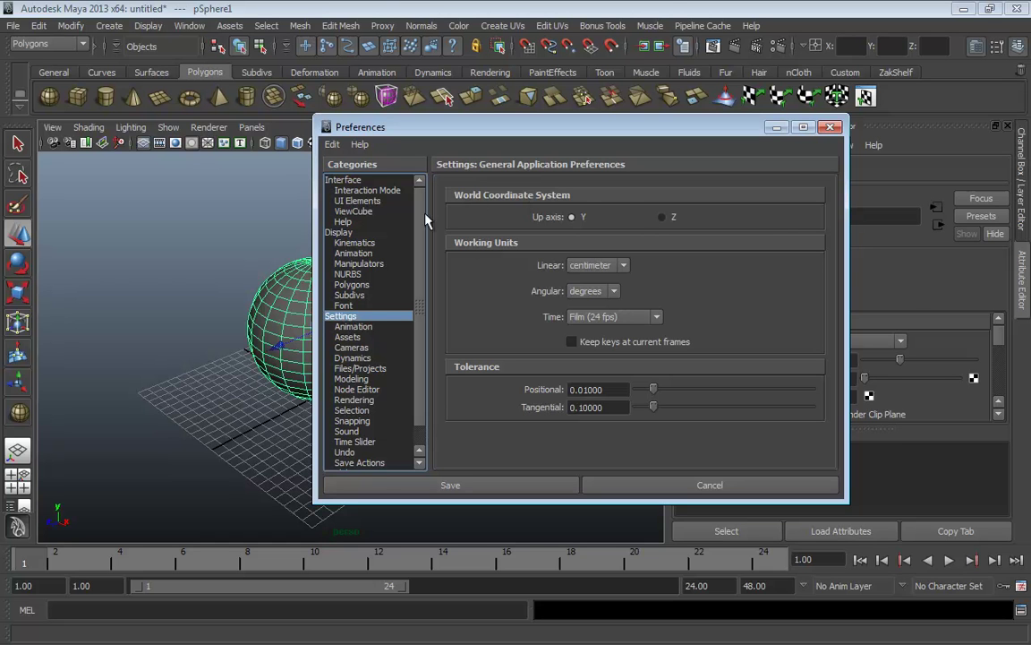
left_click(351, 347)
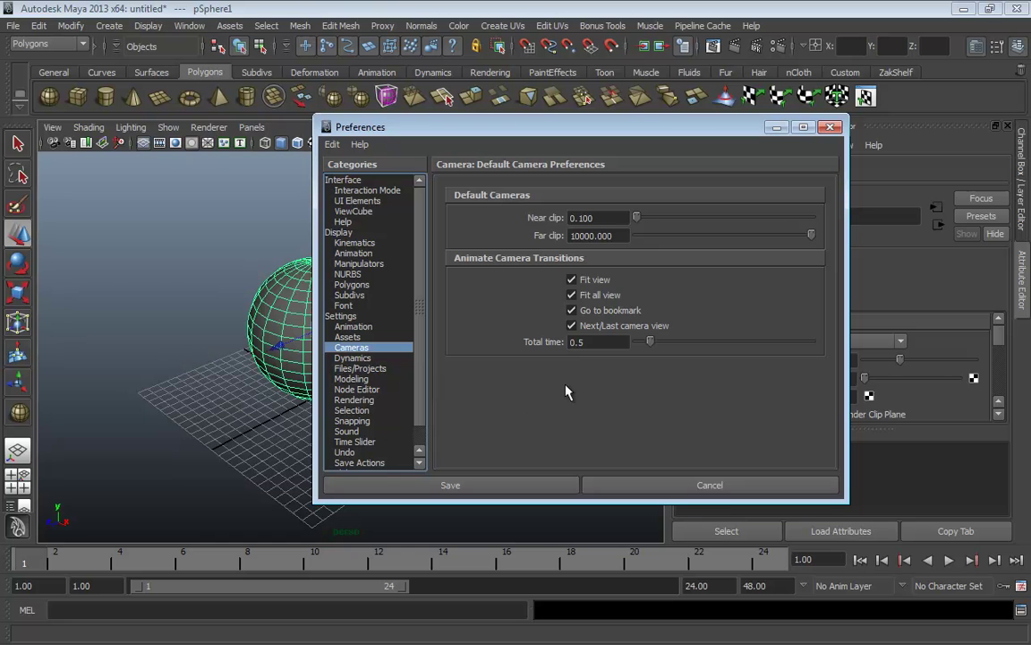
left_click(571, 296)
left_click(571, 280)
left_click(572, 295)
left_click(571, 296)
left_click(571, 281)
left_click(608, 342)
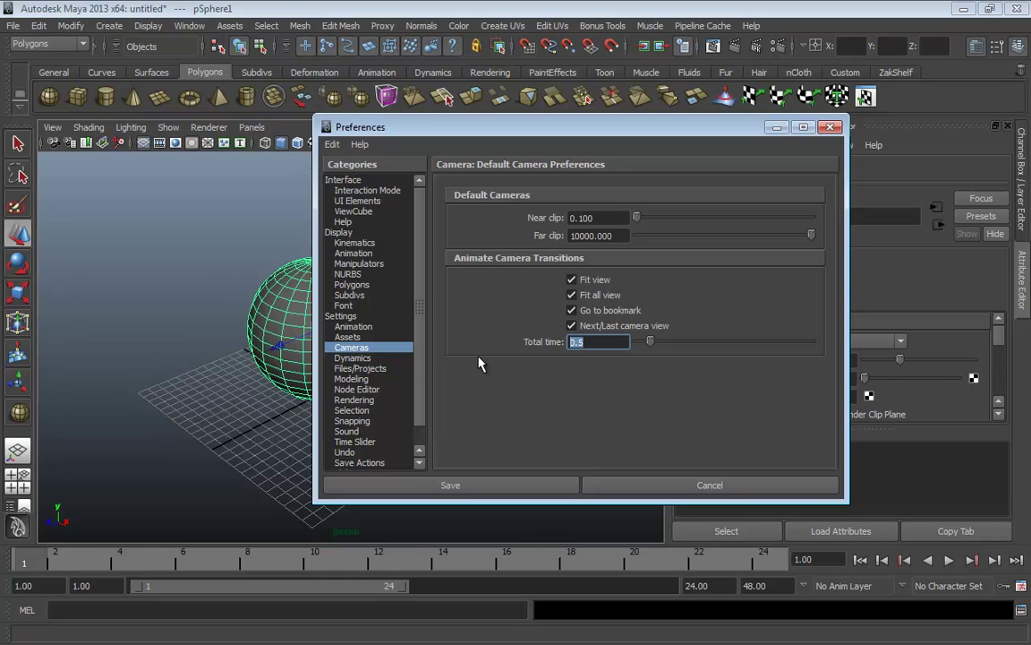
left_click(831, 127)
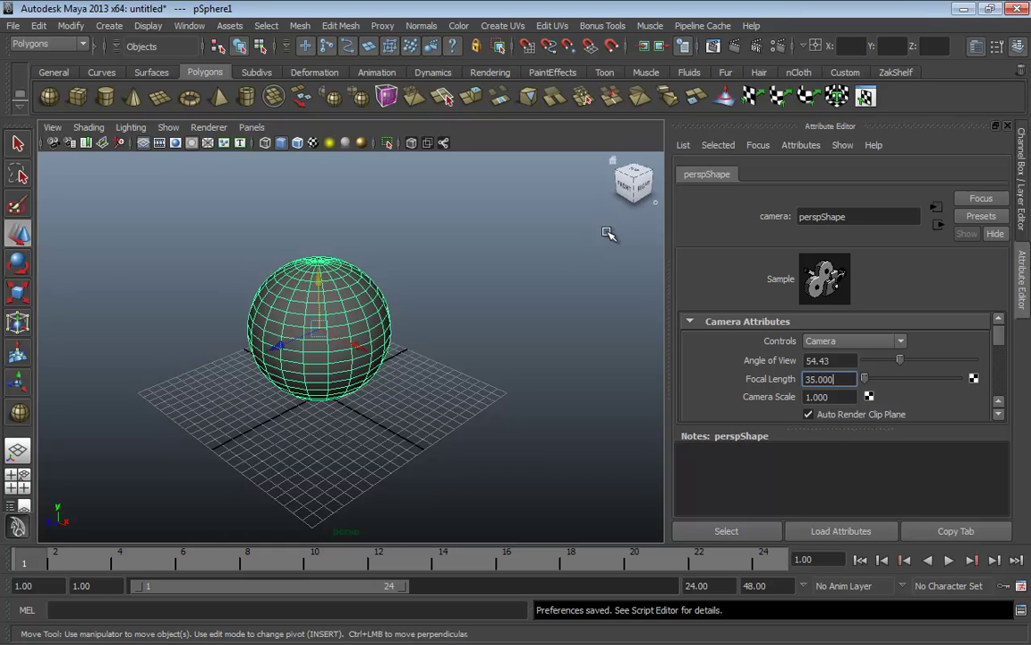
left_click(52, 128)
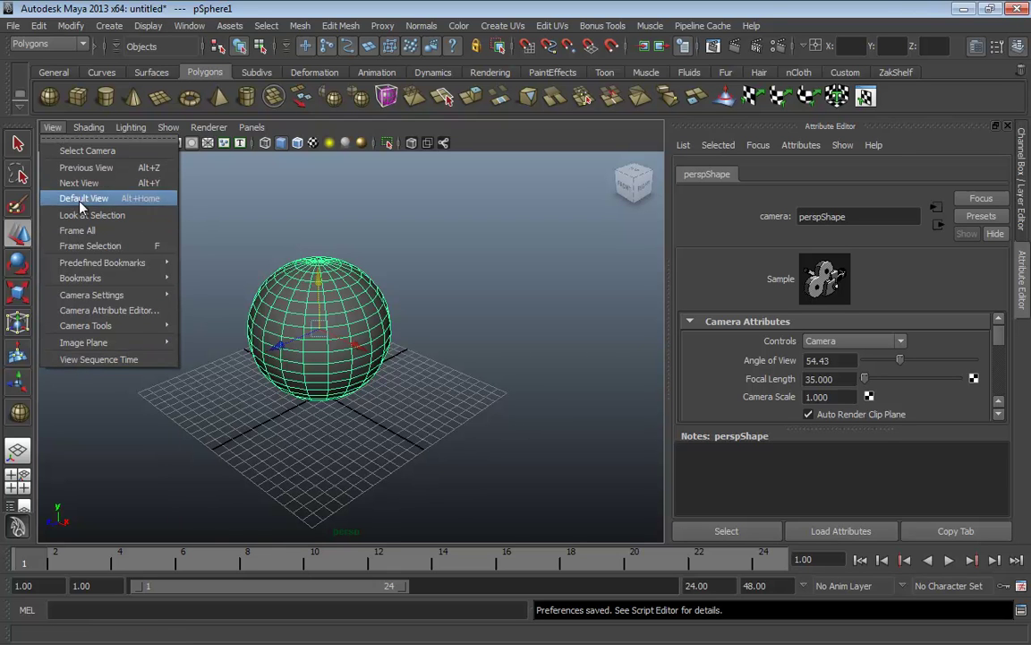
mouse_move(138, 343)
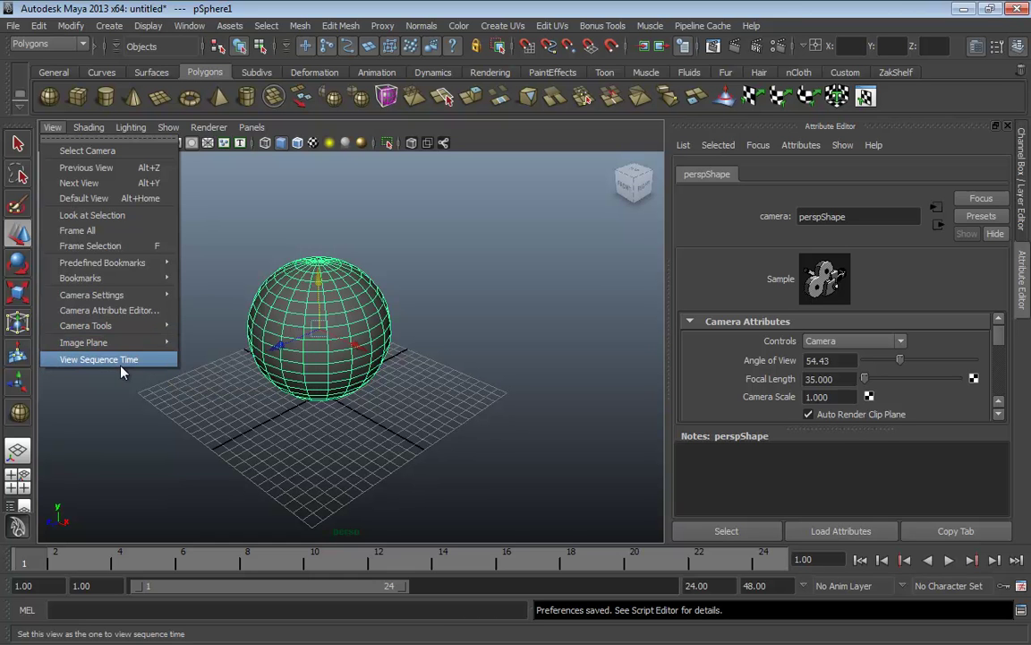
mouse_move(89, 130)
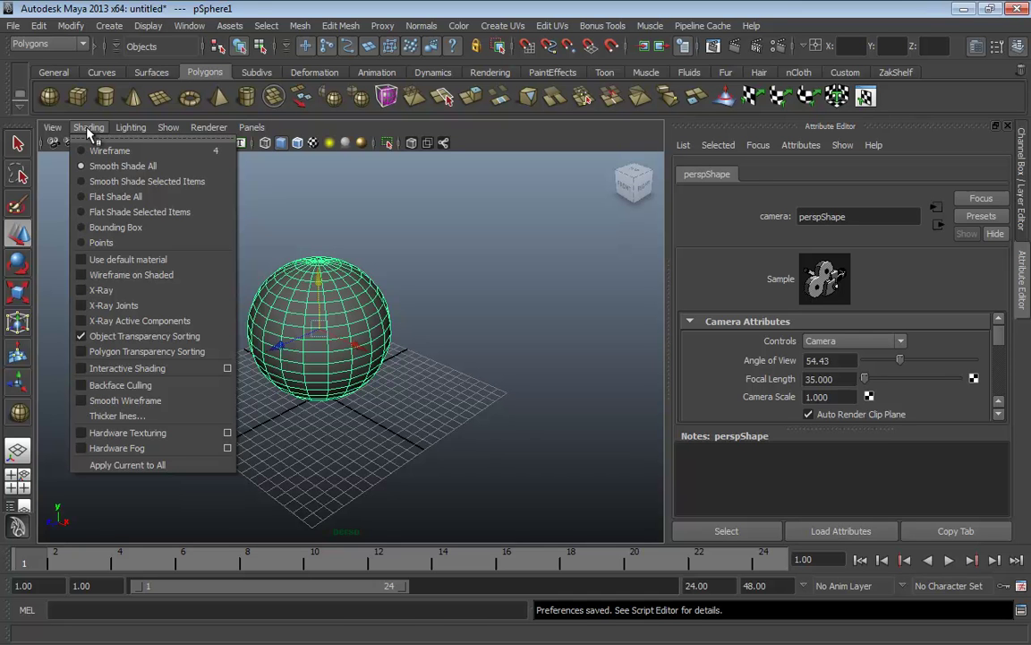
left_click(88, 130)
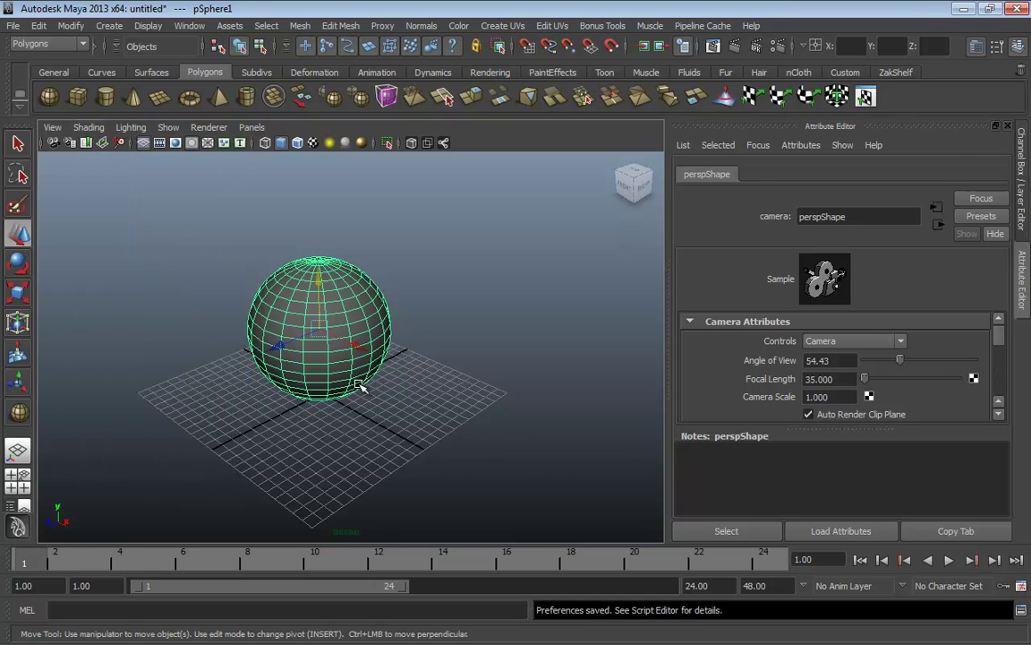
Duplicate the sphere, move the copy along the X axis beside the original, and deselect it.
key("ctrl+d")
left_click_drag(351, 347, 542, 450)
mouse_move(548, 375)
left_mouse_down("alt")
mouse_move(351, 387)
mouse_move(438, 362)
mouse_move(410, 417)
mouse_move(380, 390)
left_mouse_up("alt")
left_click(374, 395)
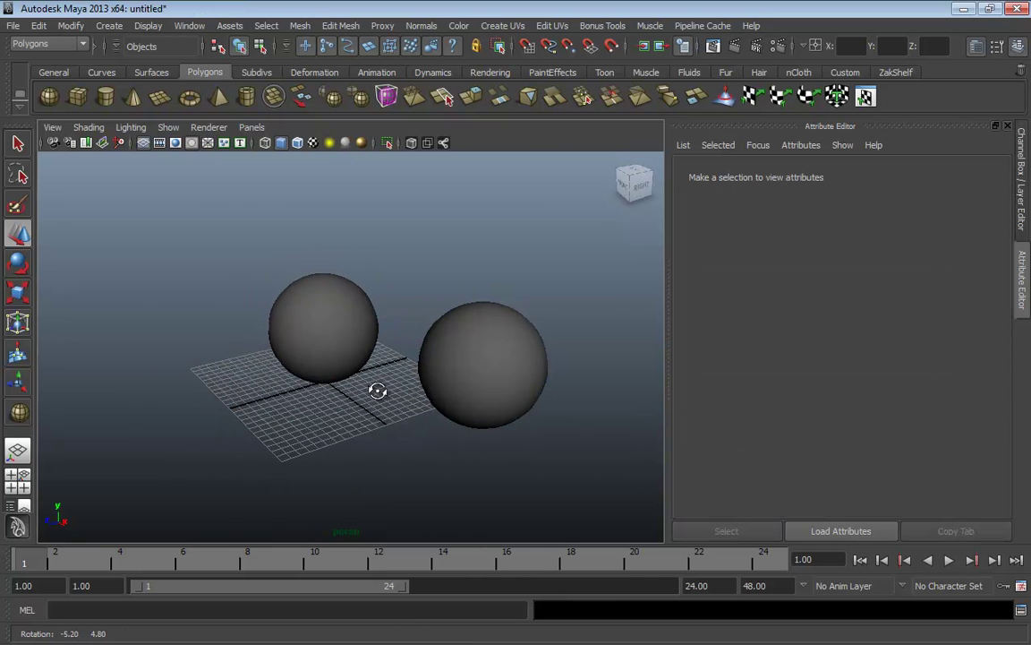
Compare the two spheres in Wireframe, Smooth Shade All and Flat Shade All, examining the faceted surfaces up close.
left_click(89, 130)
left_click(93, 146)
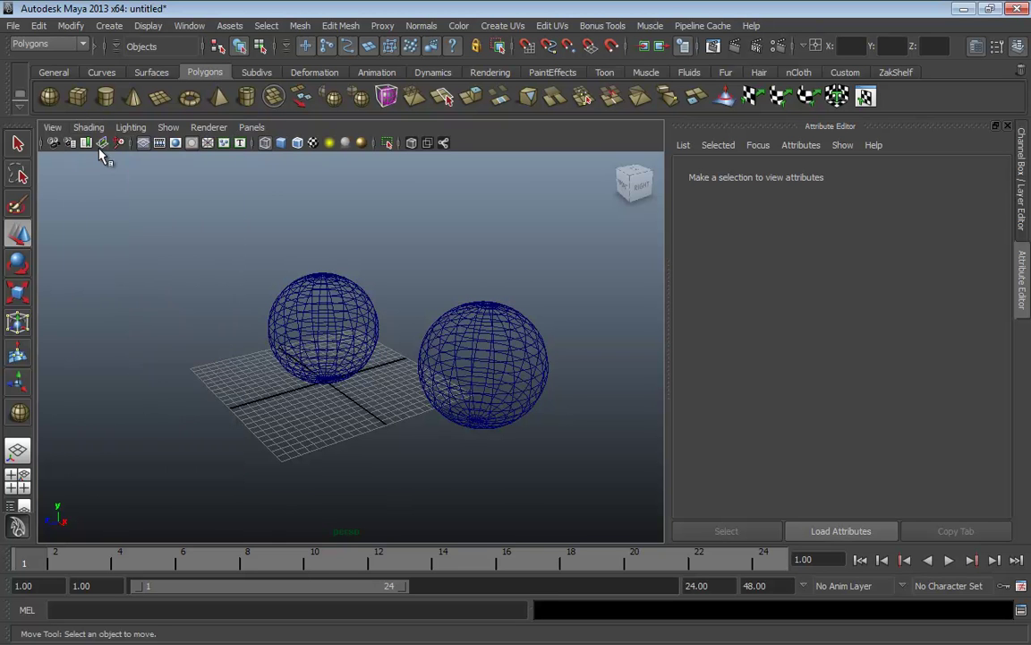
left_click(89, 130)
left_click(101, 168)
left_click(89, 129)
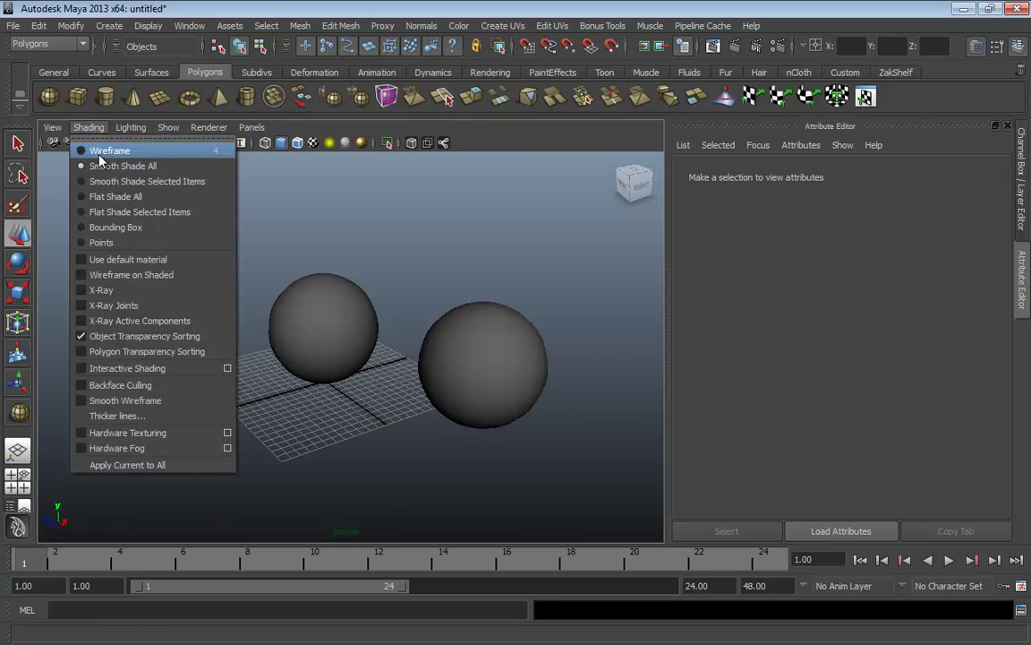
left_click(99, 196)
left_click_drag(376, 371, 435, 364, "alt")
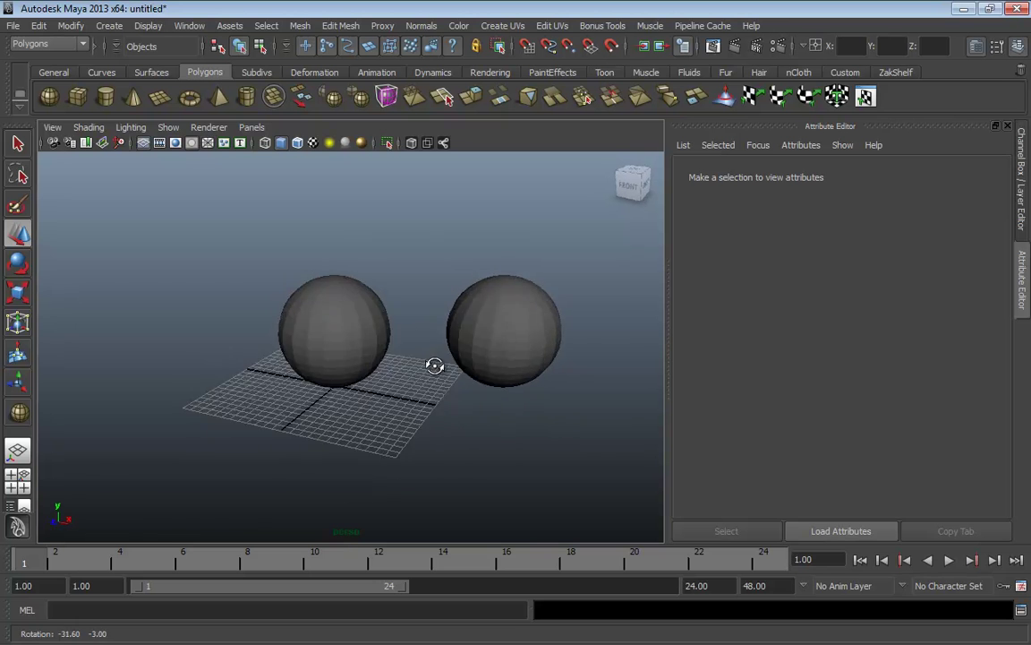
right_click_drag(435, 363, 516, 380, "alt")
middle_click_drag(516, 380, 397, 409, "alt")
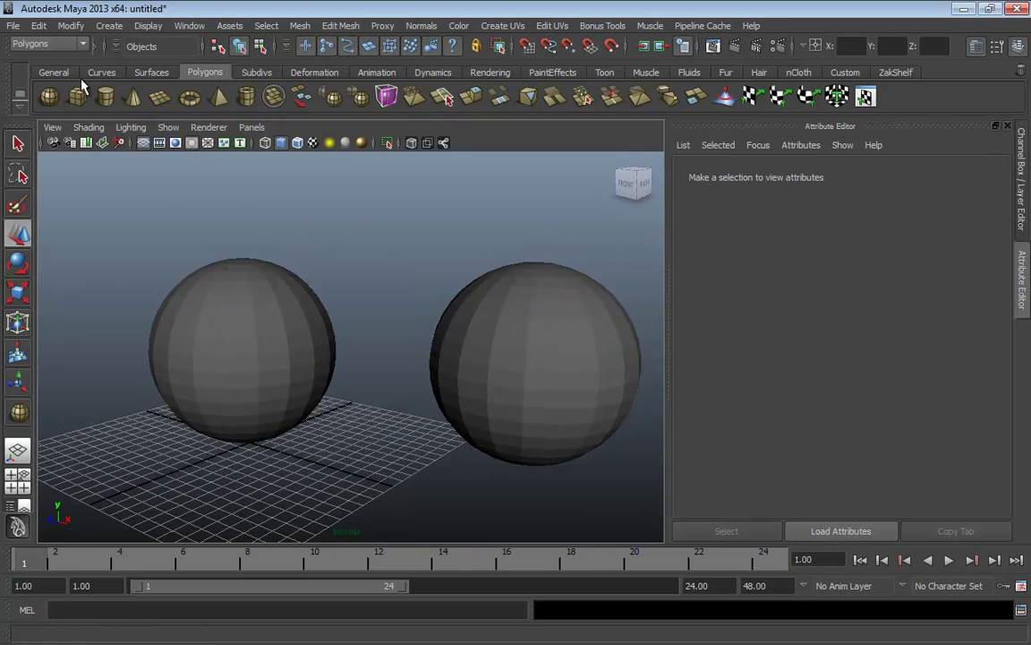
Compare the Points and Bounding Box displays of the two spheres, ending with Points and examining them from another angle.
left_click(89, 128)
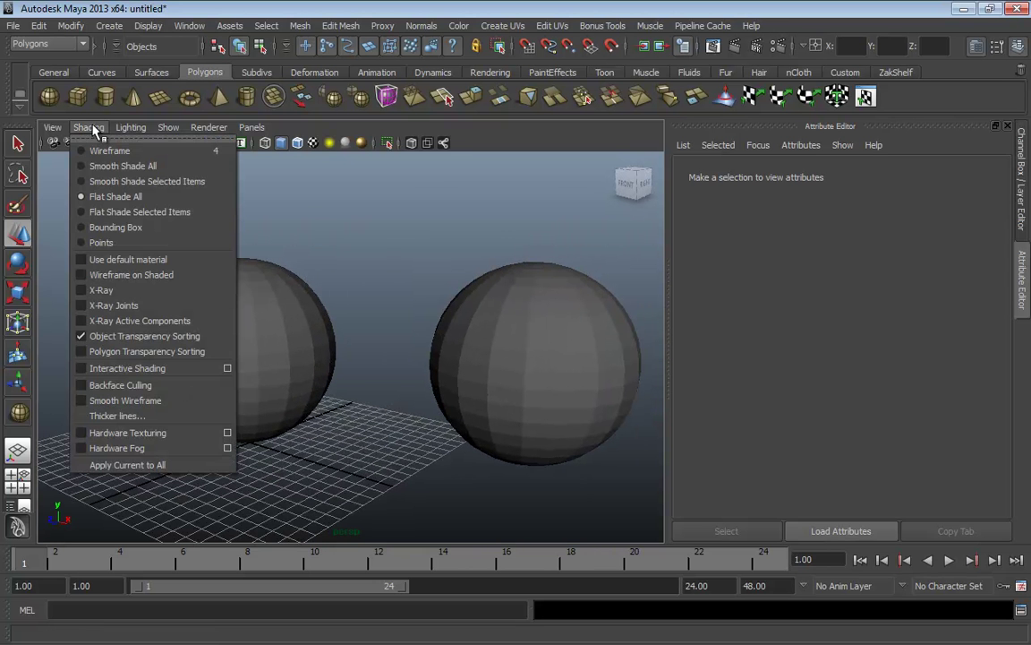
left_click(103, 241)
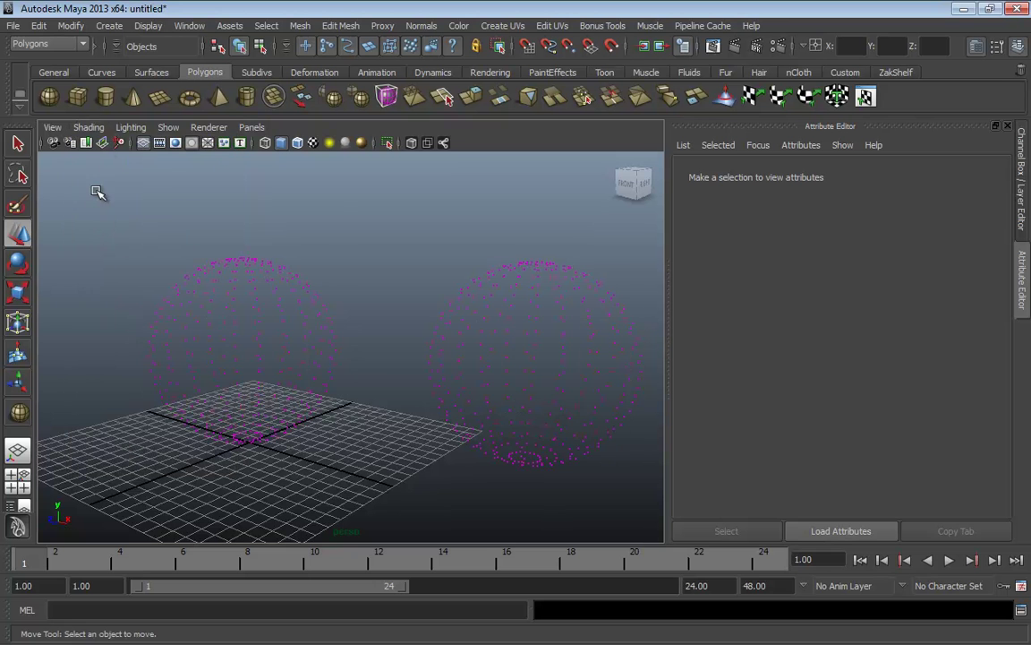
left_click(96, 129)
left_click(97, 216)
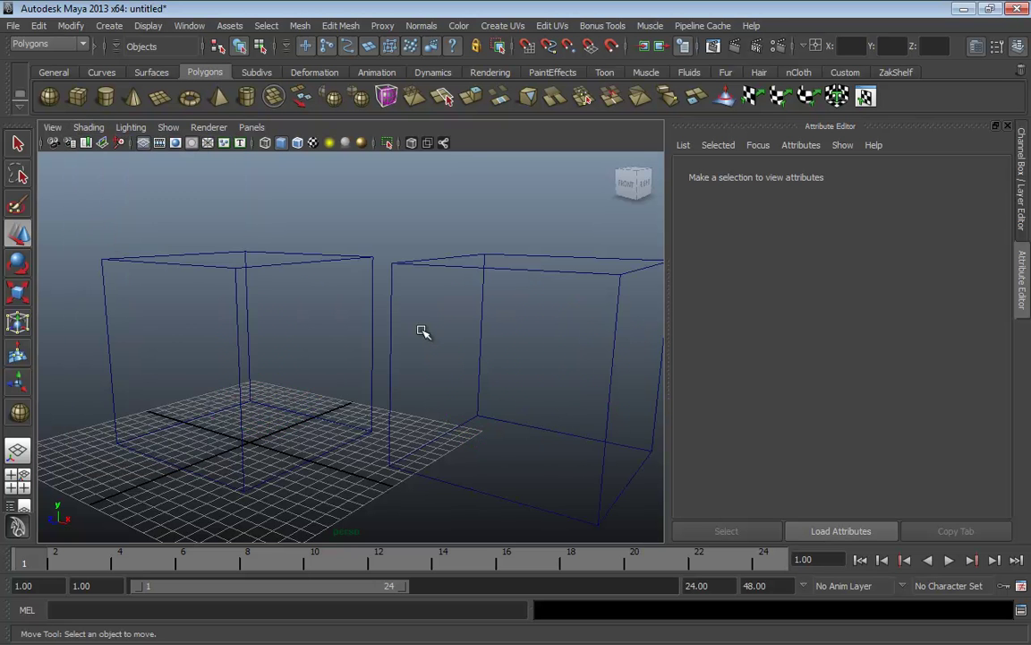
left_click_drag(424, 332, 403, 345, "alt")
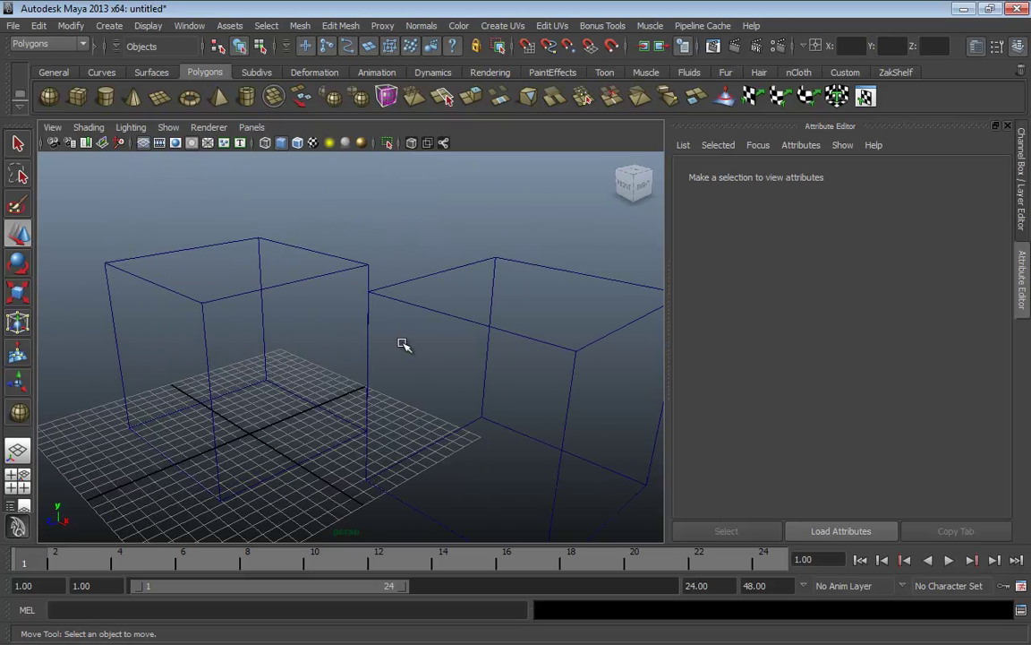
left_click(87, 129)
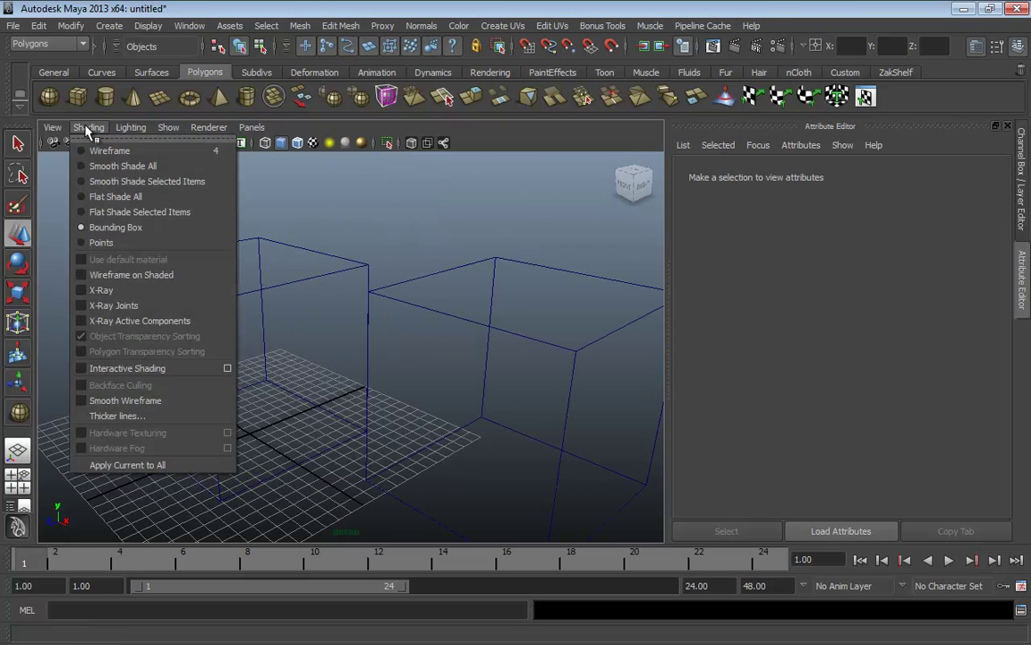
left_click(108, 242)
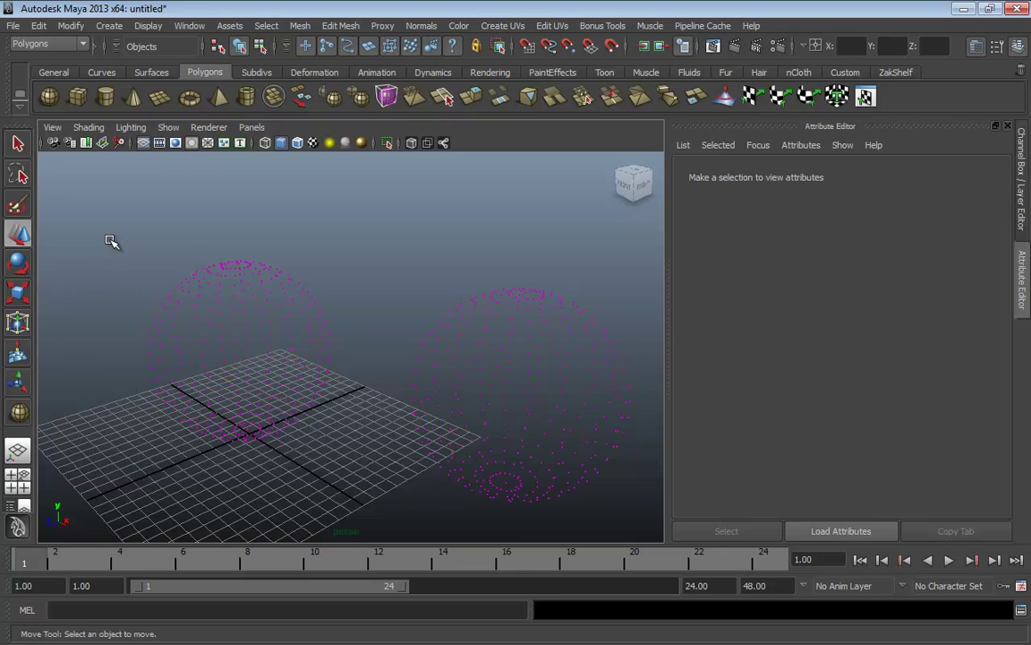
left_click_drag(239, 308, 357, 322, "alt")
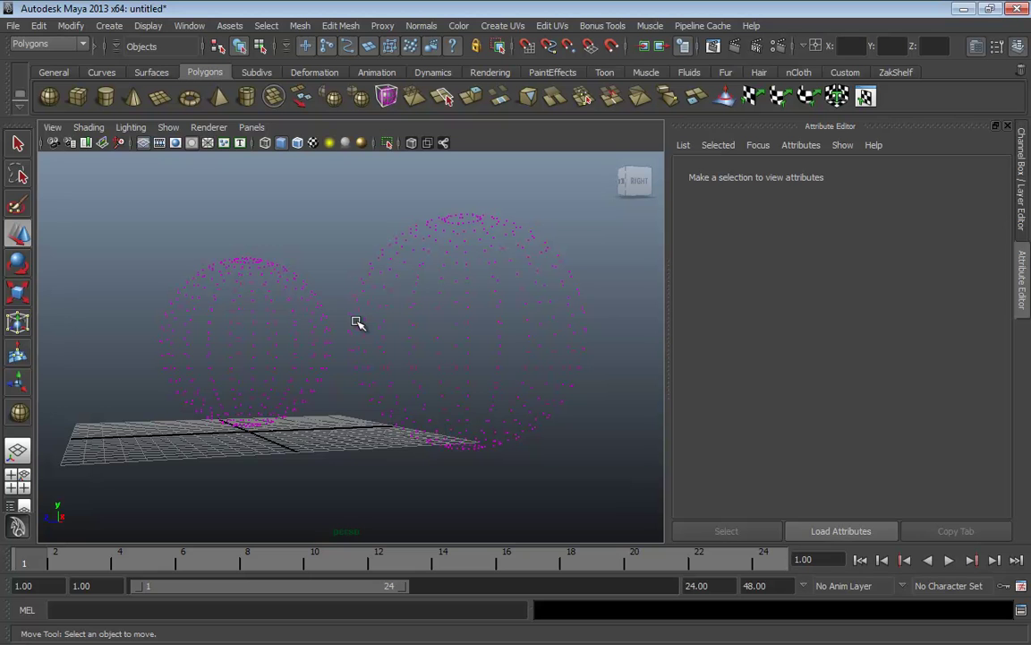
View the spheres as bounding boxes once more and return the display to Smooth Shade All.
left_click(93, 130)
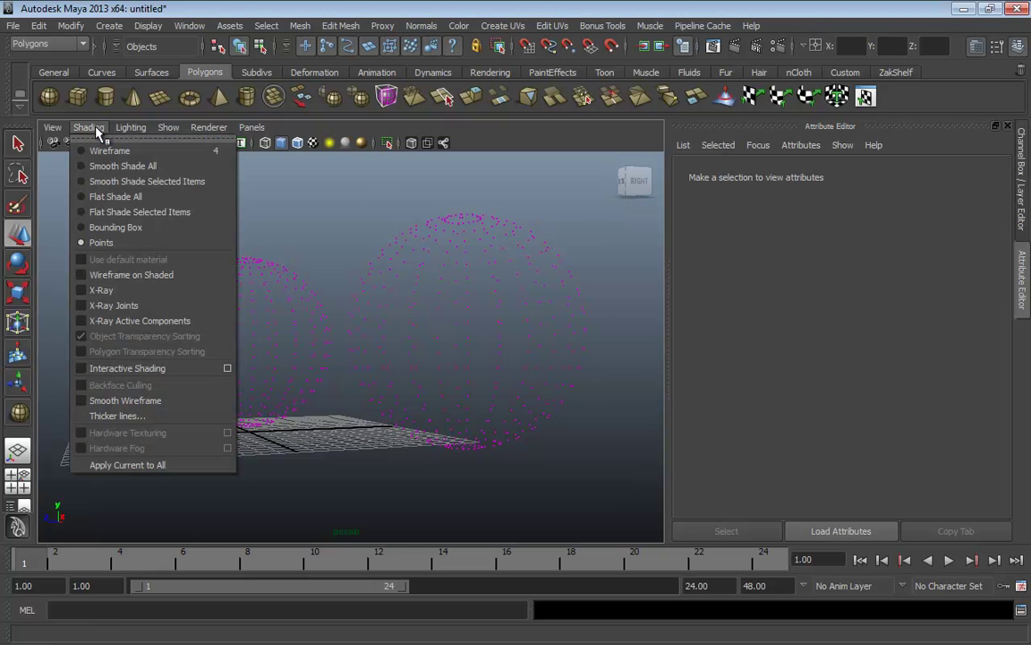
left_click(121, 227)
mouse_move(368, 283)
left_mouse_down("alt")
mouse_move(366, 294)
mouse_move(334, 291)
left_mouse_up("alt")
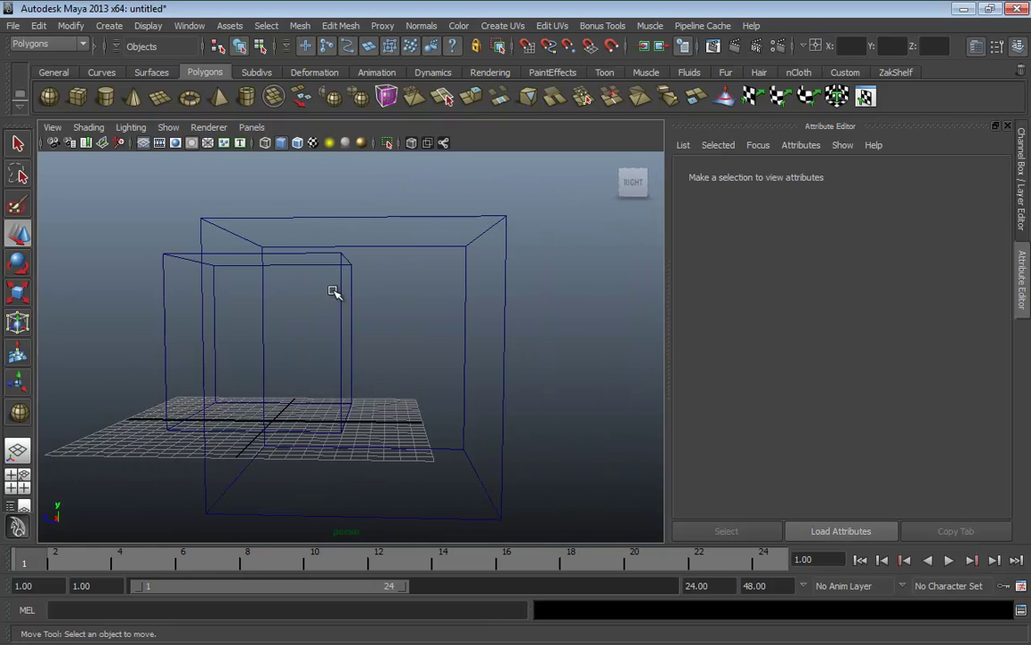
left_click(89, 127)
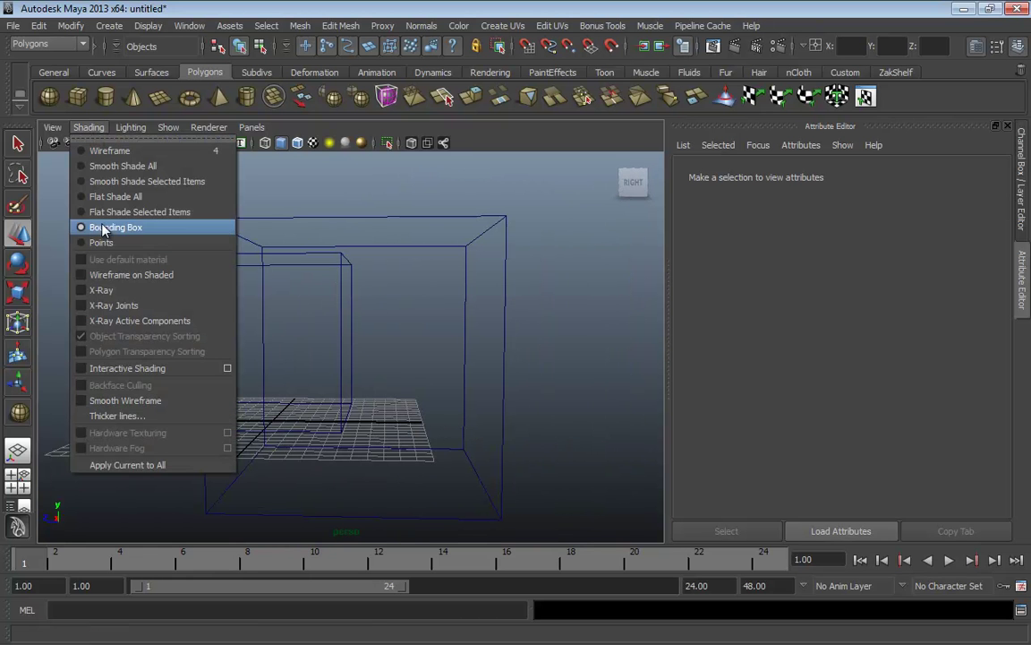
left_click(100, 167)
left_click(93, 129)
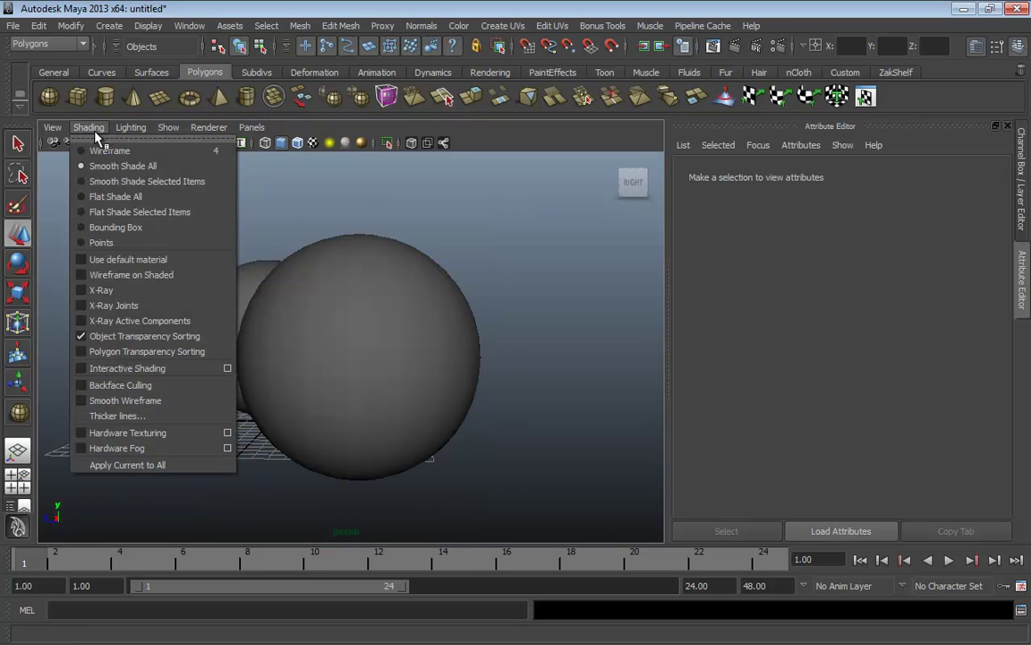
Preview Wireframe on Shaded on the two spheres from another angle and turn it off again.
left_click(98, 275)
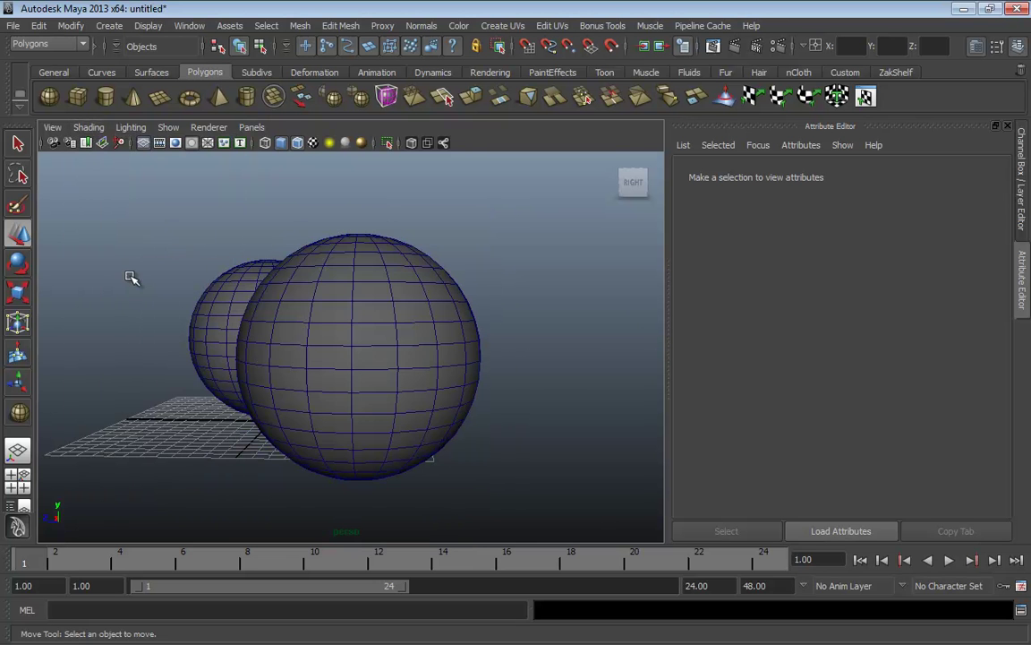
mouse_move(96, 178)
left_mouse_down("alt")
mouse_move(350, 322)
mouse_move(162, 177)
left_mouse_up("alt")
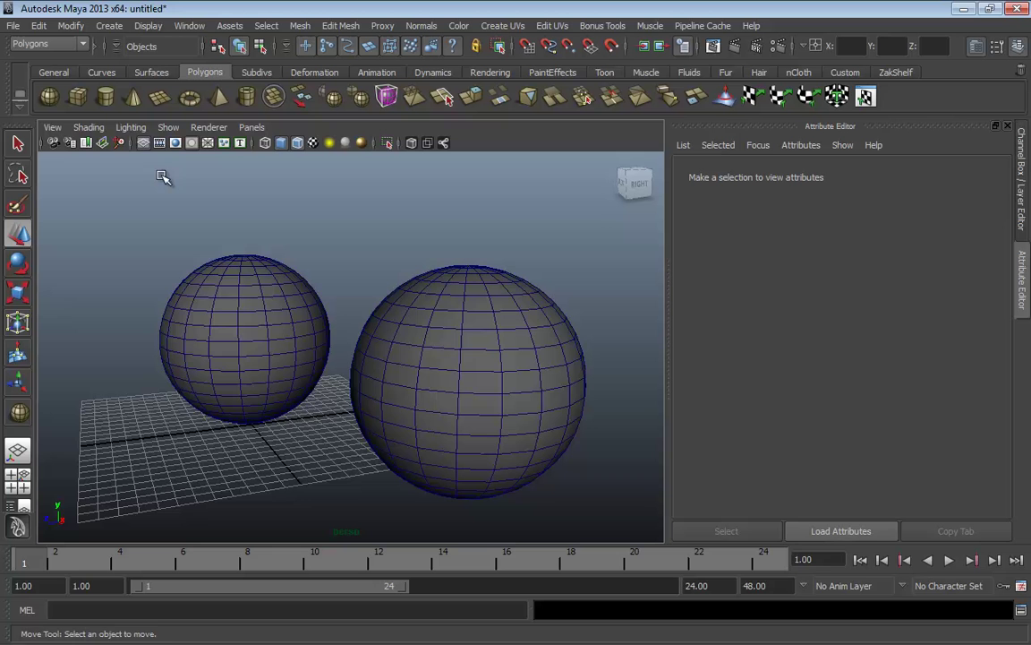
left_click(89, 128)
left_click(99, 275)
Preview the two spheres in X-Ray display from another angle and turn X-Ray off again.
left_click(88, 128)
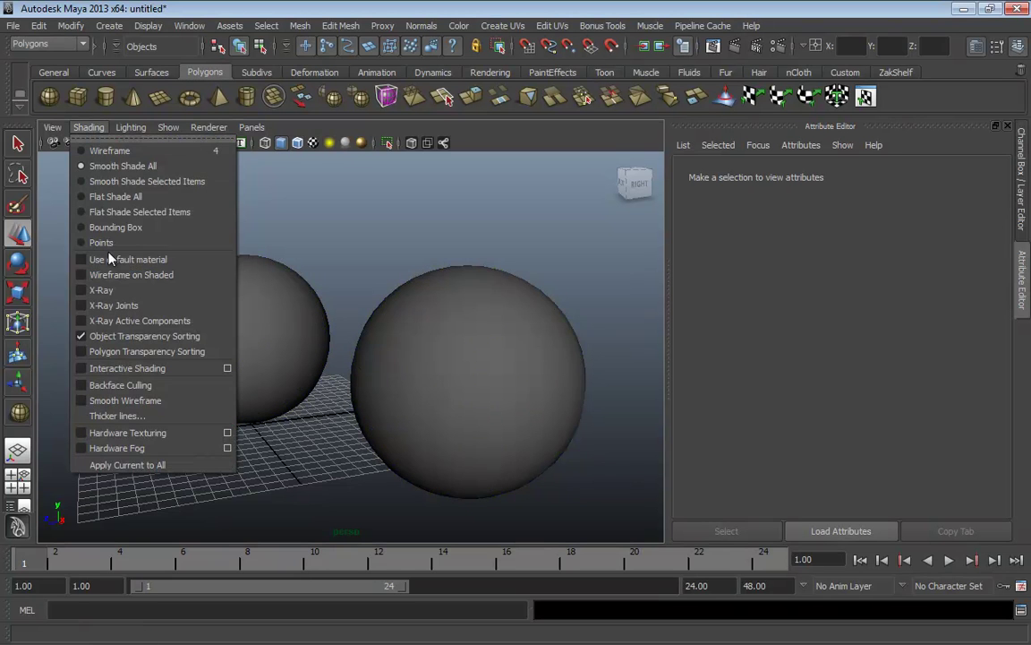
left_click(100, 290)
mouse_move(232, 305)
left_mouse_down("alt")
mouse_move(302, 318)
mouse_move(265, 311)
mouse_move(327, 309)
mouse_move(304, 294)
left_mouse_up("alt")
left_click(89, 128)
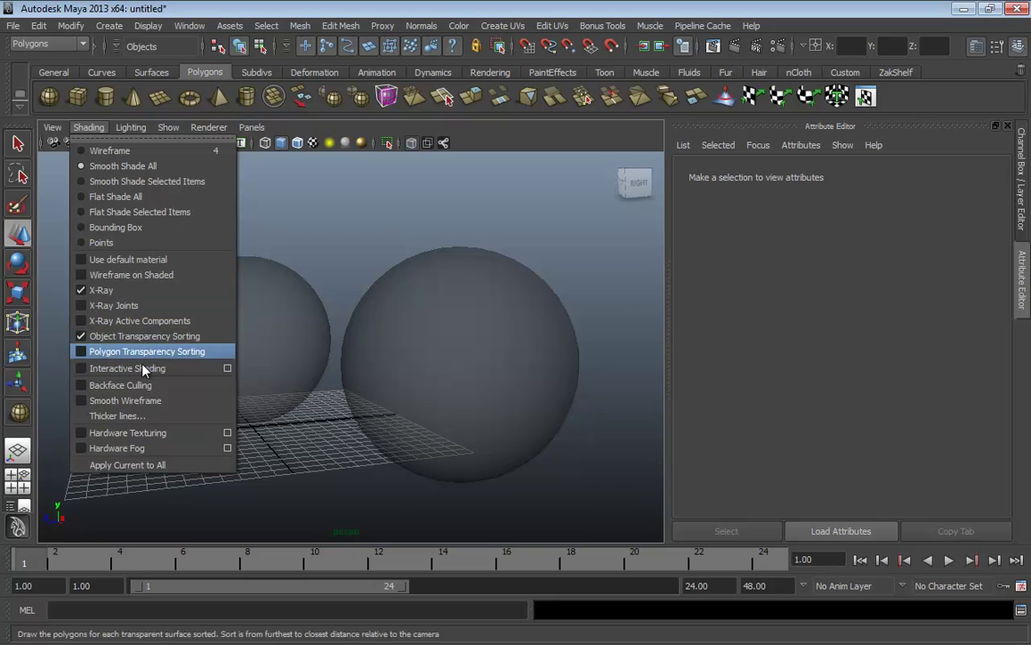
left_click(101, 290)
mouse_move(327, 291)
left_mouse_down("alt")
mouse_move(345, 311)
mouse_move(313, 285)
left_mouse_up("alt")
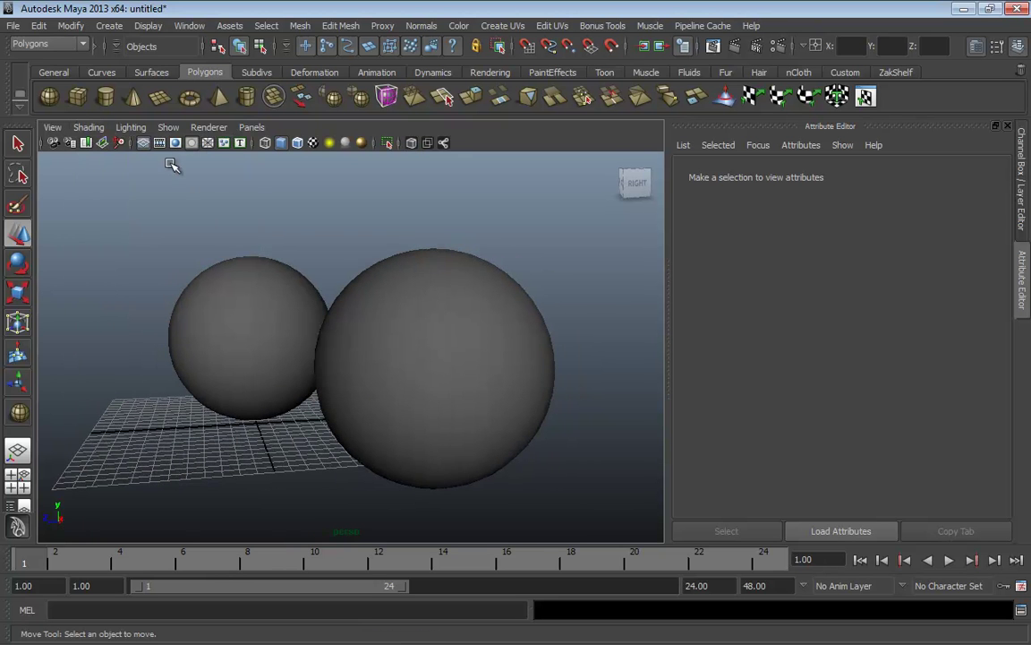
Light the viewport with Use All Lights and place a new point light above and in front of the spheres.
left_click(133, 129)
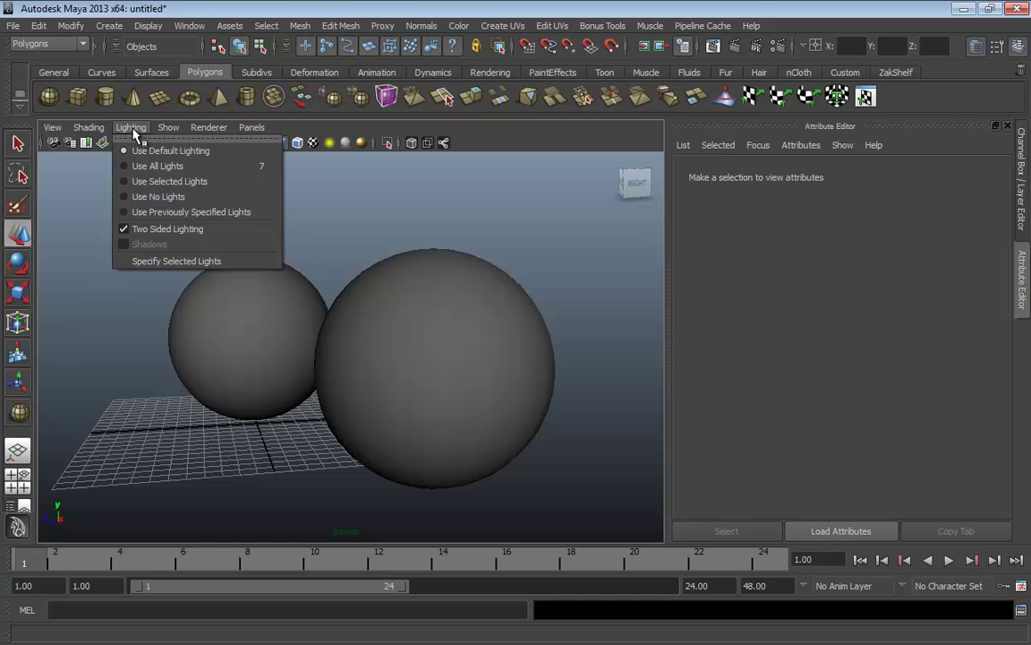
left_click(184, 166)
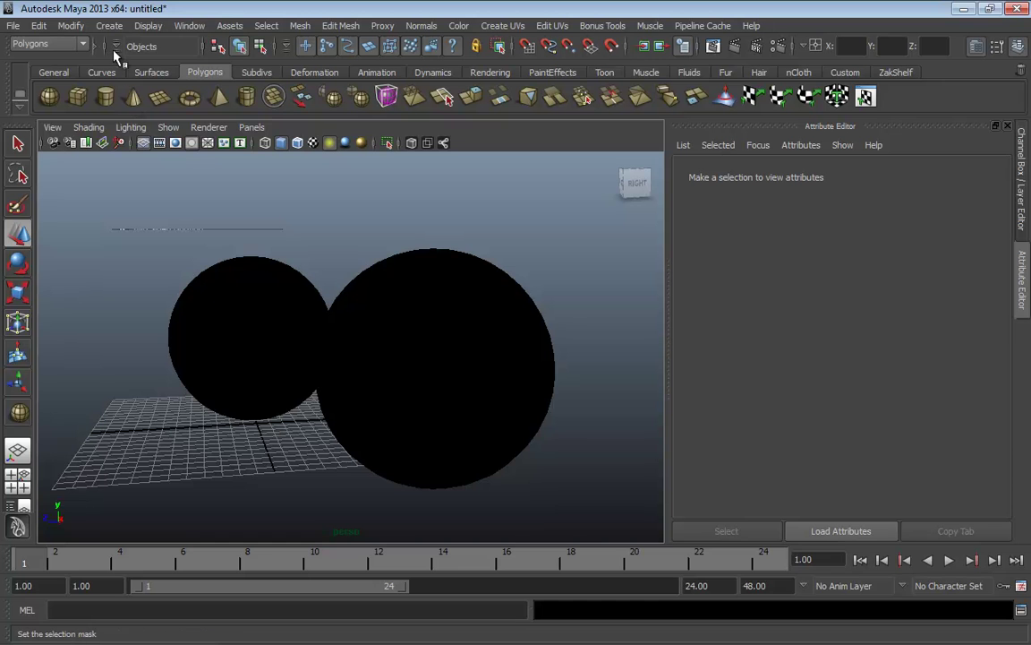
left_click(109, 25)
mouse_move(125, 112)
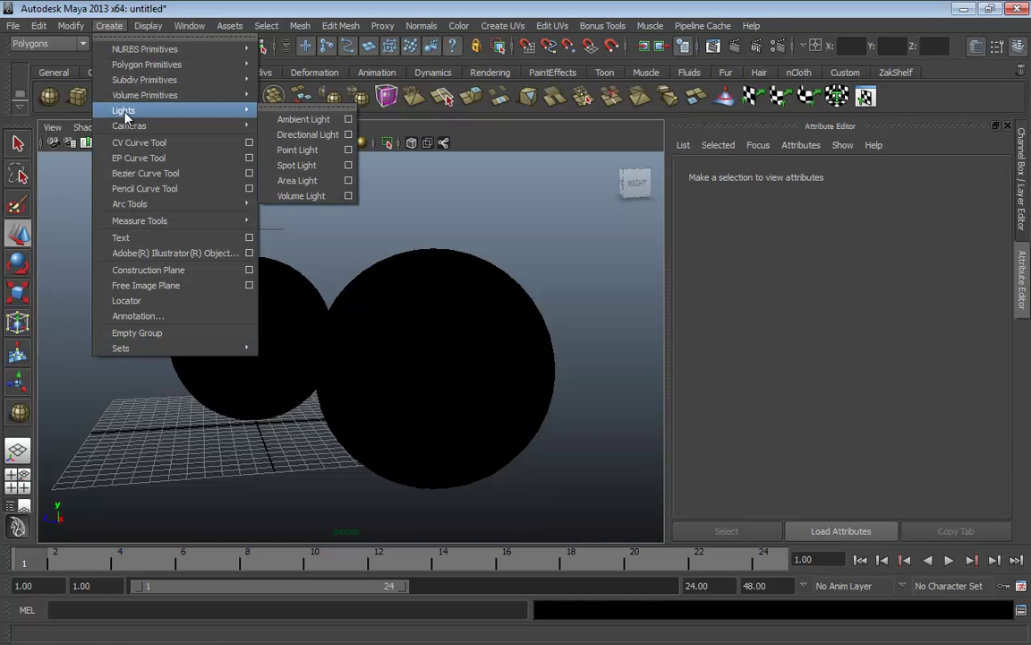
left_click(296, 150)
mouse_move(292, 421)
left_mouse_down()
mouse_move(278, 499)
mouse_move(285, 528)
left_mouse_up()
mouse_move(285, 528)
right_mouse_down("alt")
mouse_move(252, 455)
mouse_move(231, 445)
right_mouse_up("alt")
left_click_drag(272, 422, 184, 431)
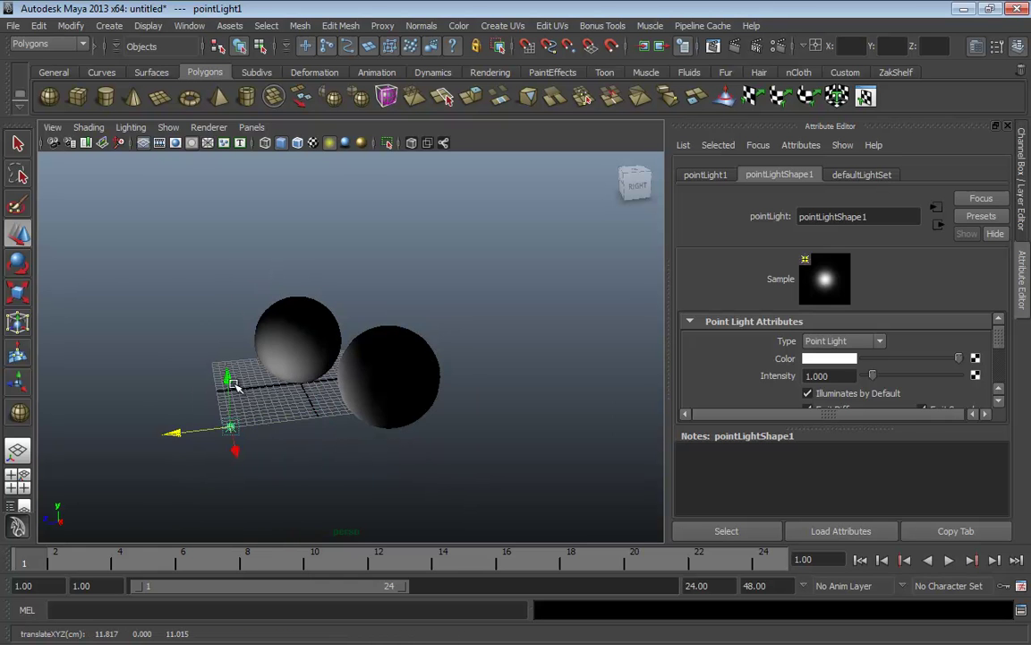
left_click_drag(235, 385, 224, 231)
Duplicate the point light twice, placing one copy above the far side of the spheres and the other below them.
key("ctrl+d")
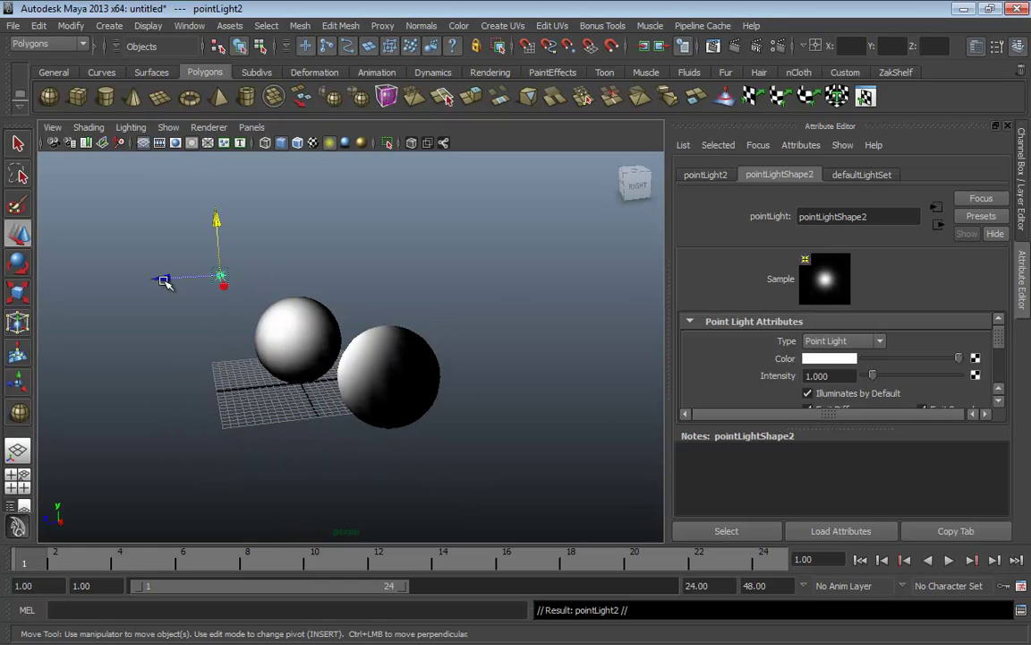
key("ctrl+d")
left_click_drag(164, 282, 490, 533)
left_click_drag(403, 439, 633, 408, "alt")
left_click_drag(479, 365, 325, 319, "alt")
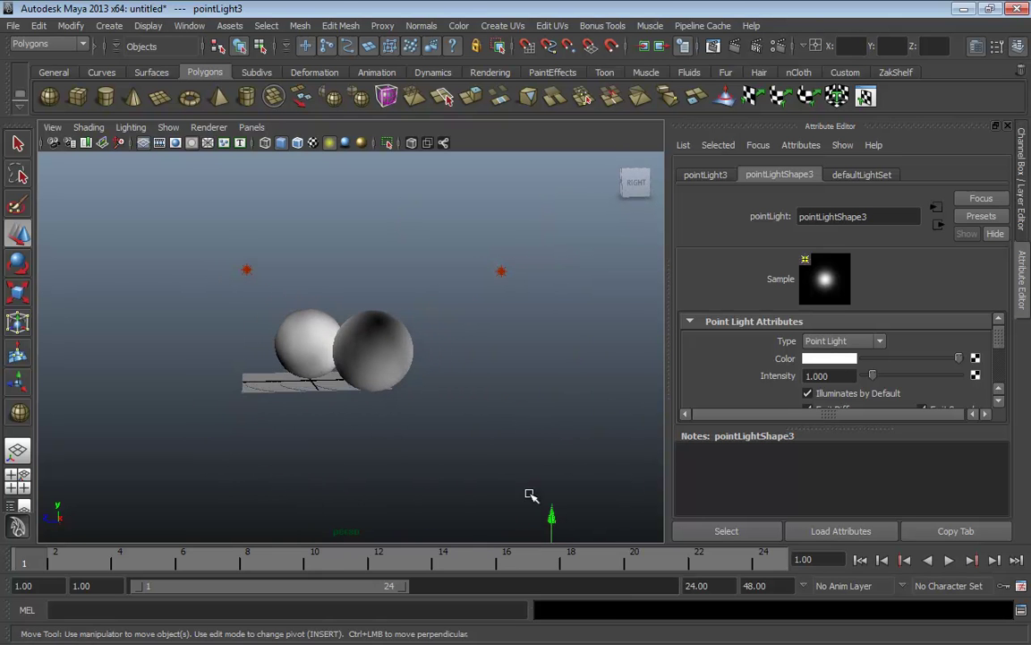
left_click_drag(551, 514, 552, 483)
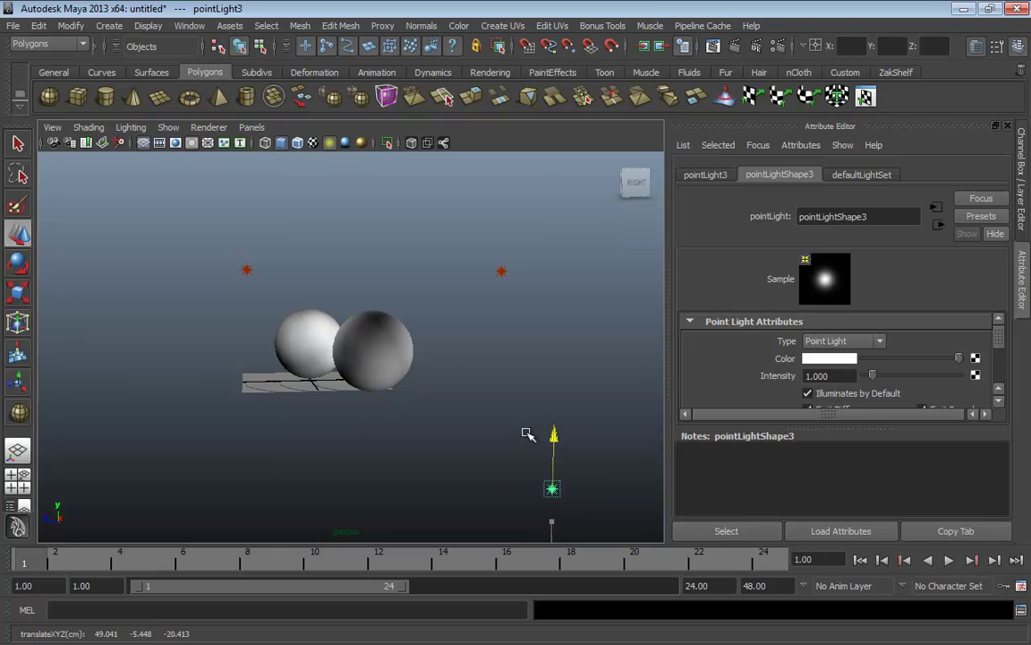
Compare each point light's effect on the spheres with Use Selected Lights, and return the viewport to Use All Lights.
left_click(132, 128)
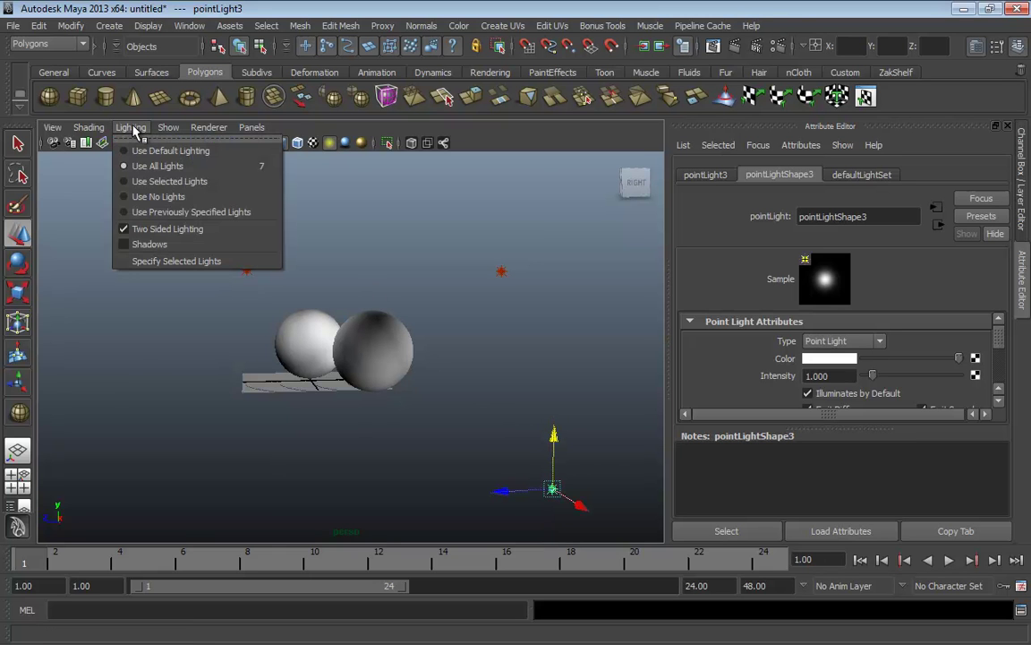
left_click(161, 181)
left_click(247, 268)
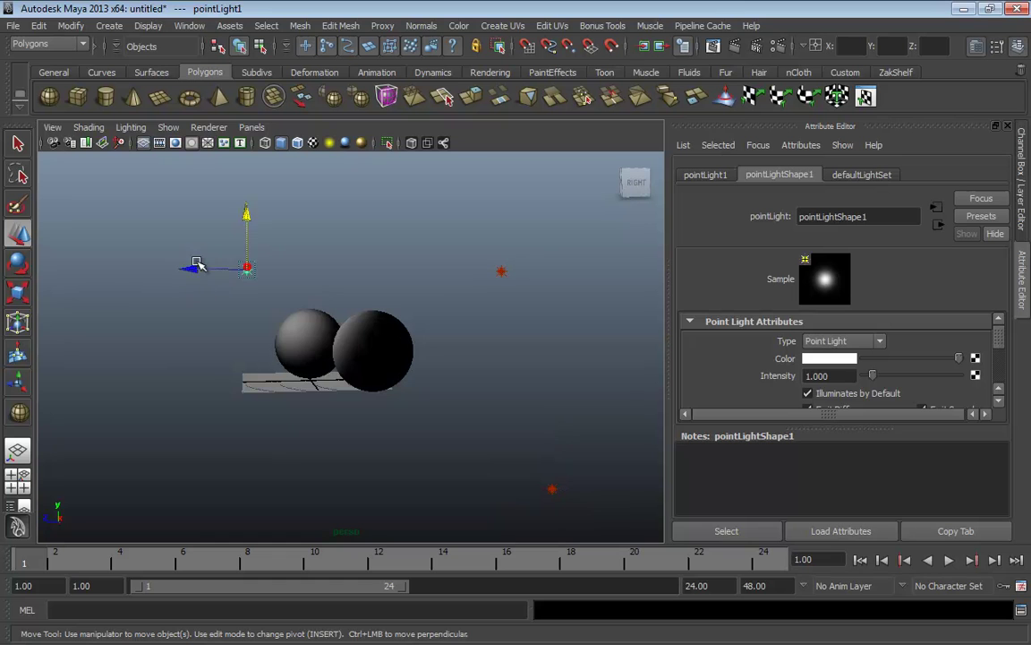
left_click(502, 271)
left_click(553, 488)
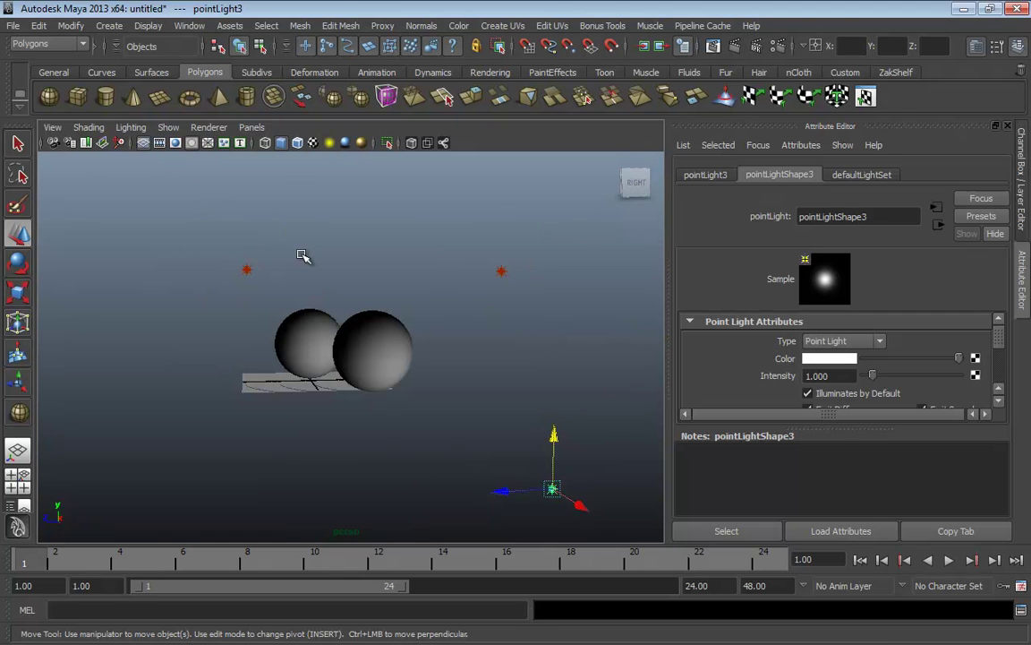
left_click(247, 269)
left_click(501, 271)
left_click(552, 489)
left_click_drag(281, 237, 190, 317)
left_click(130, 127)
left_click(151, 166)
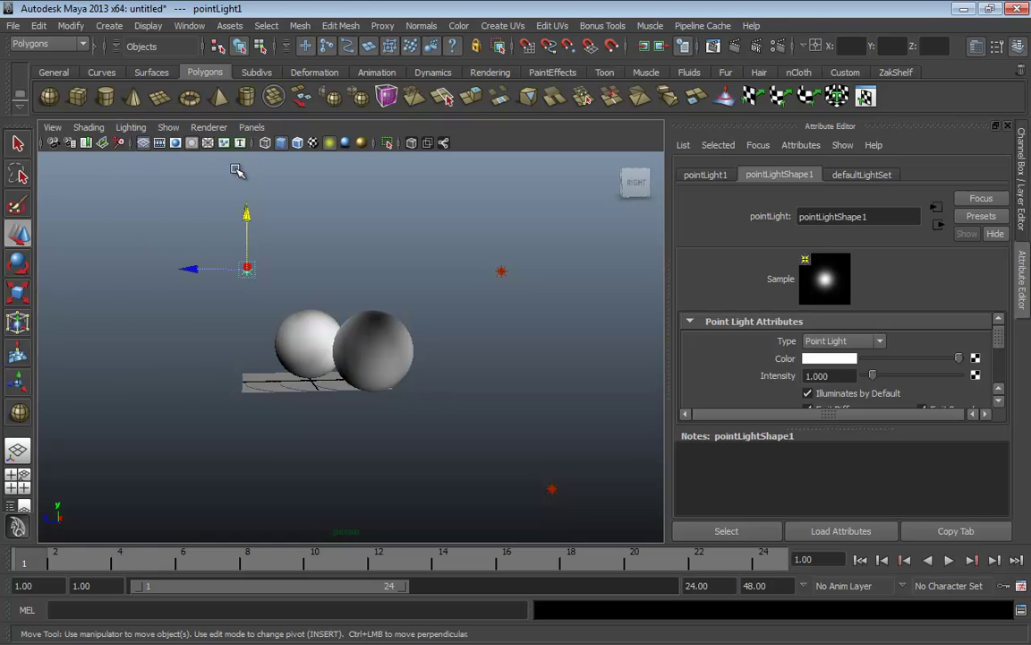
Hide the polygon objects in the viewport, examine the scene without them, and show them again.
left_click(130, 128)
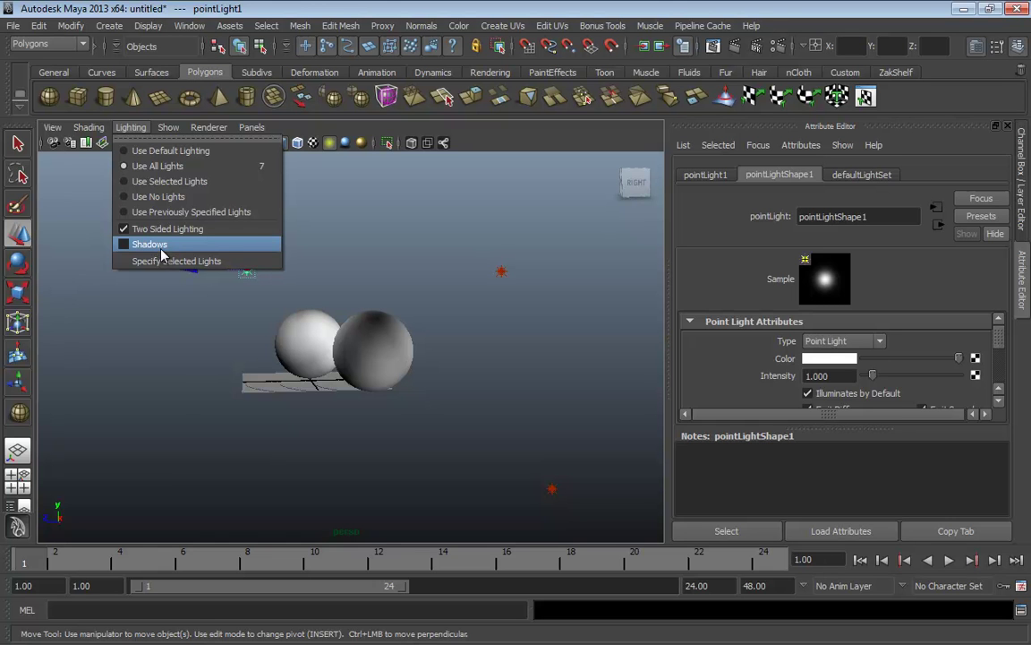
mouse_move(165, 130)
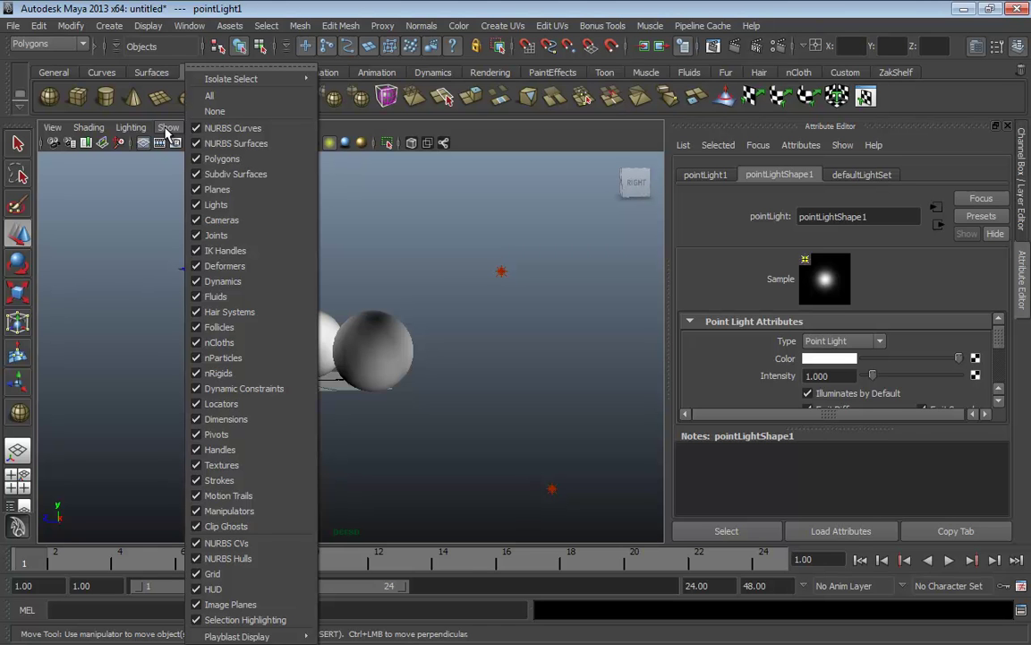
left_click(228, 159)
left_click_drag(390, 297, 385, 350, "alt")
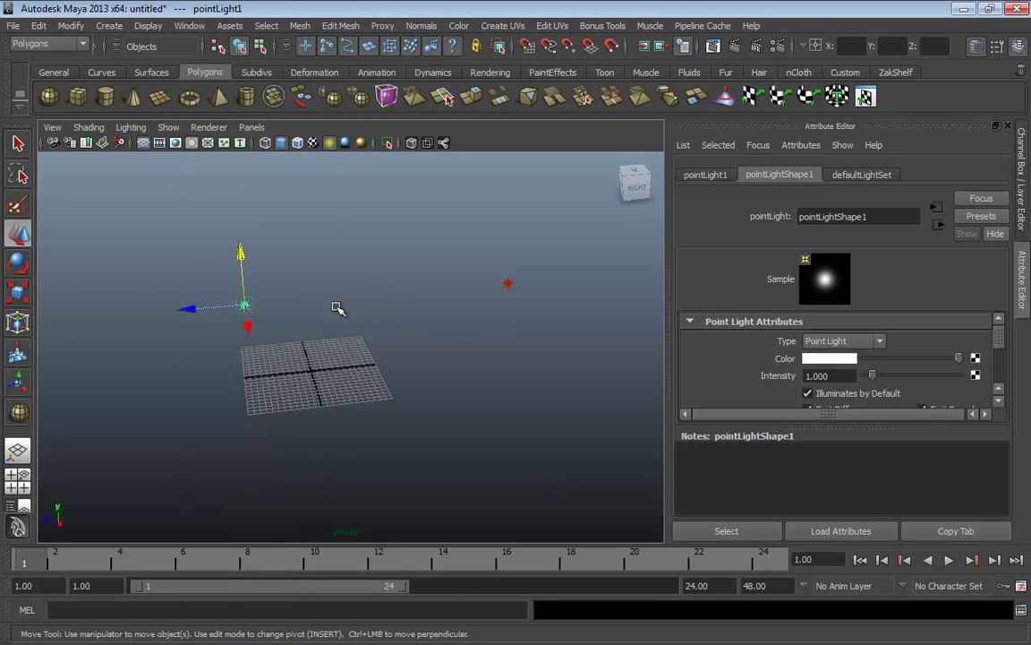
left_click(169, 127)
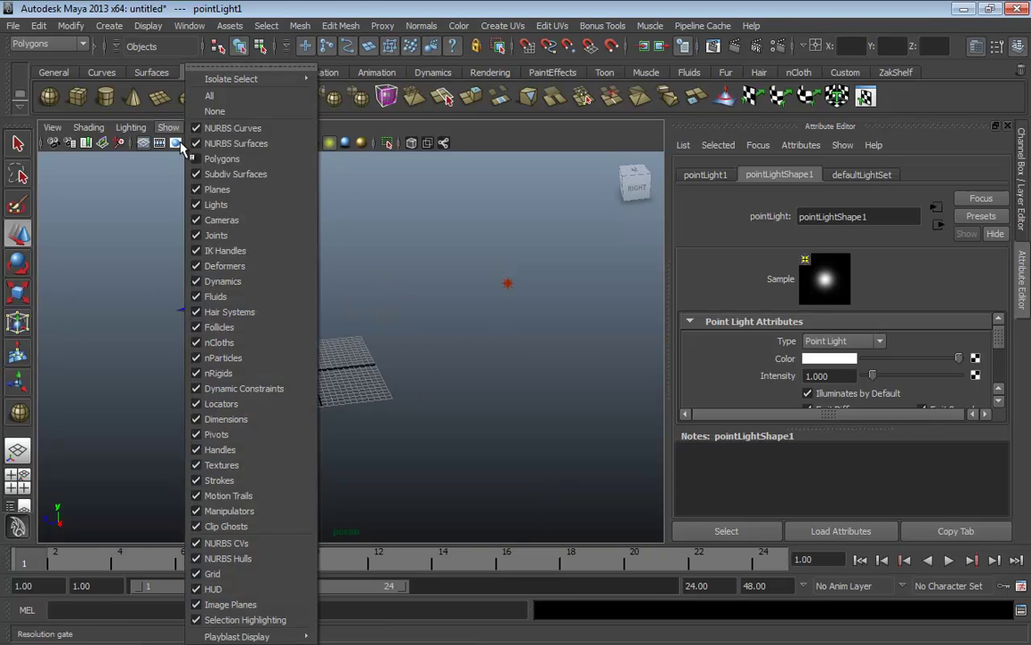
left_click(215, 159)
Hide the lights in the viewport and show them again.
left_click(168, 127)
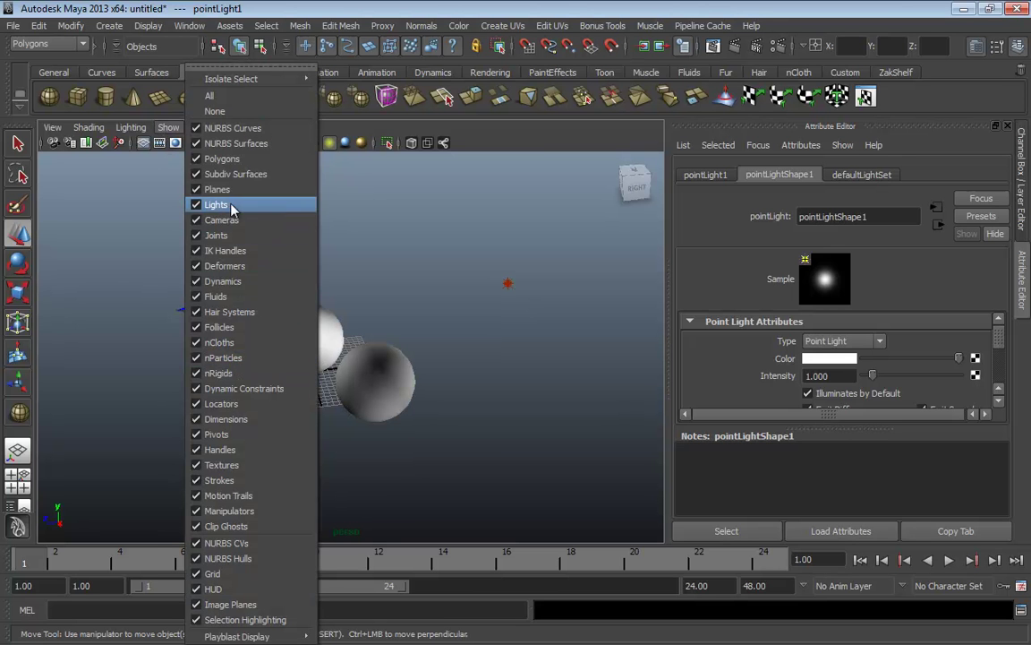
left_click(231, 205)
left_click(168, 127)
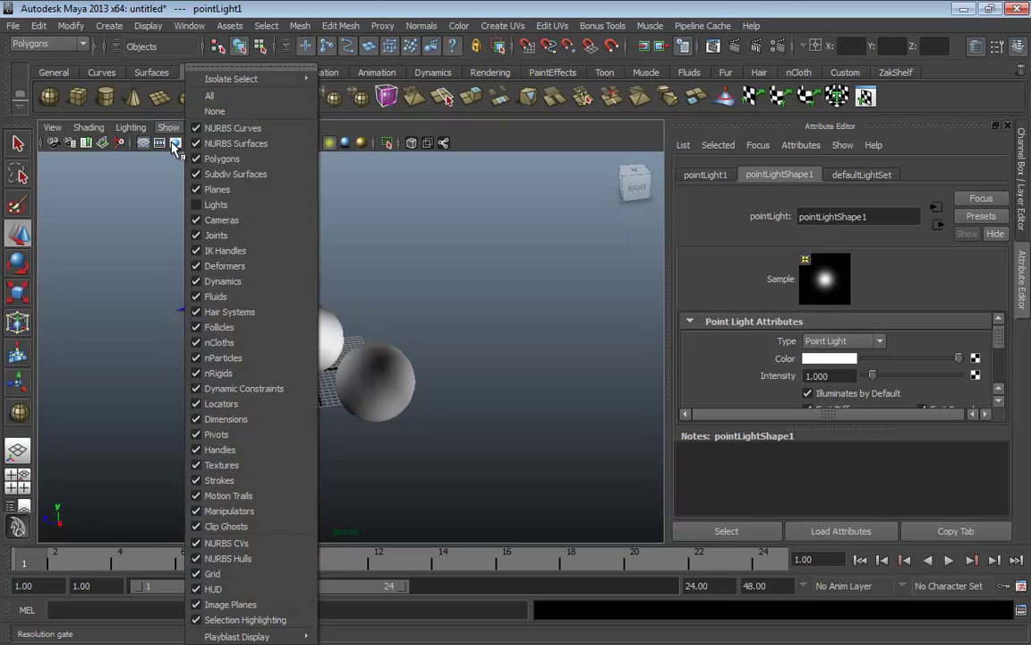
left_click(229, 205)
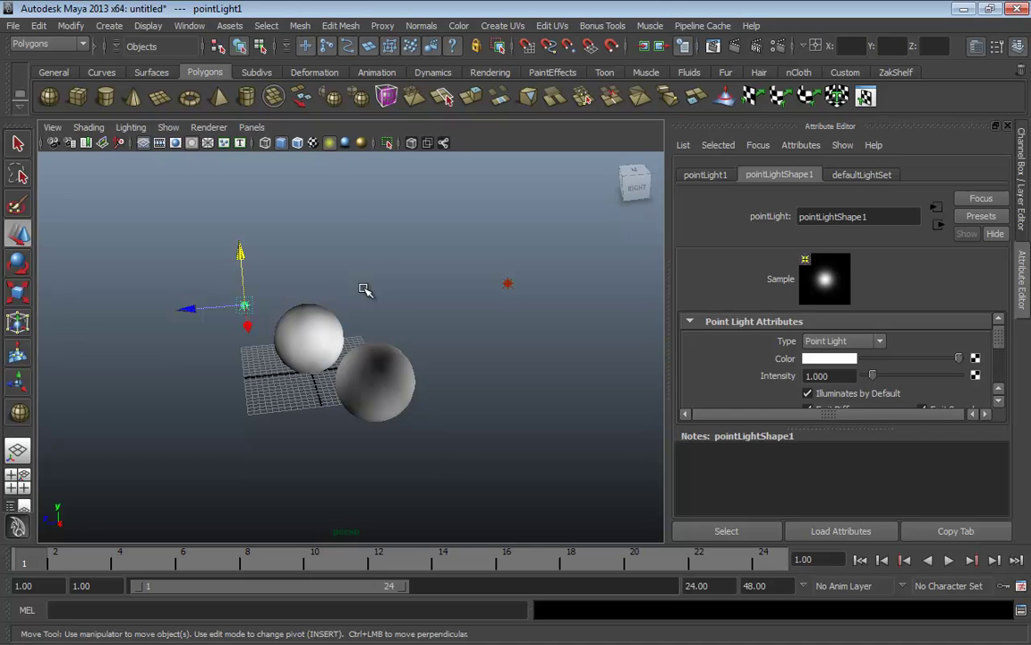
Compare the spheres in High Quality Rendering and Viewport 2.0, and return the viewport to Default Quality Rendering.
left_click(211, 130)
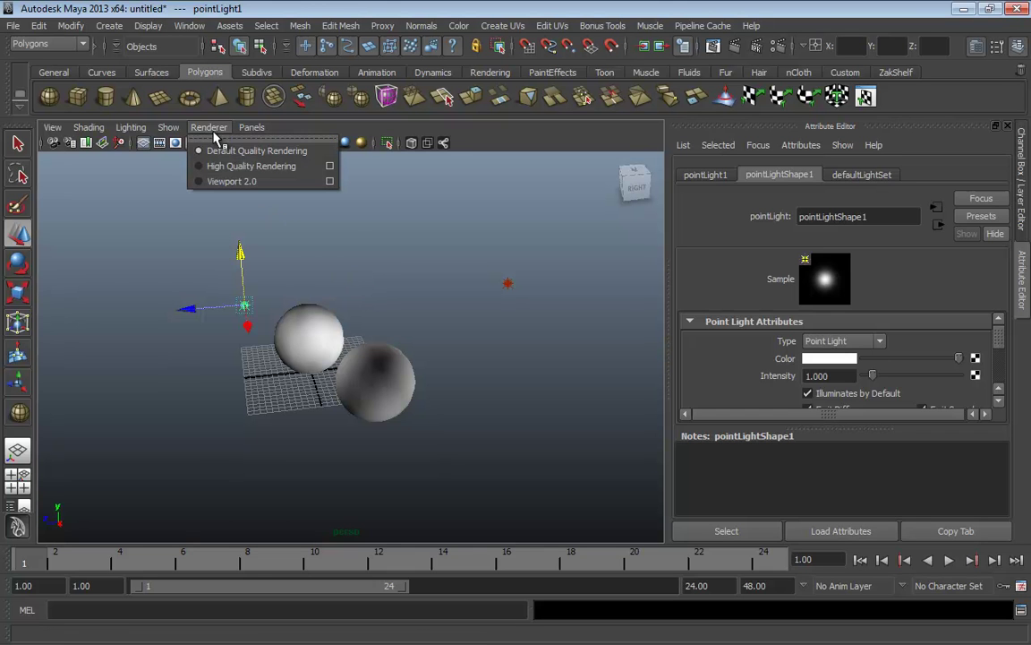
left_click(249, 168)
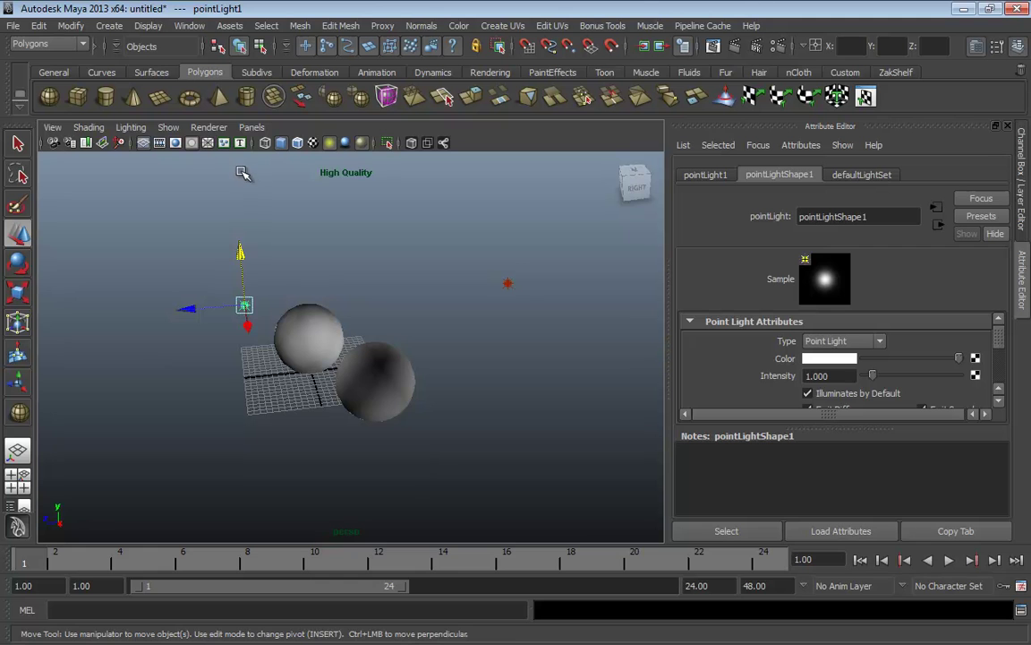
left_click_drag(330, 259, 363, 253, "alt")
left_click(211, 128)
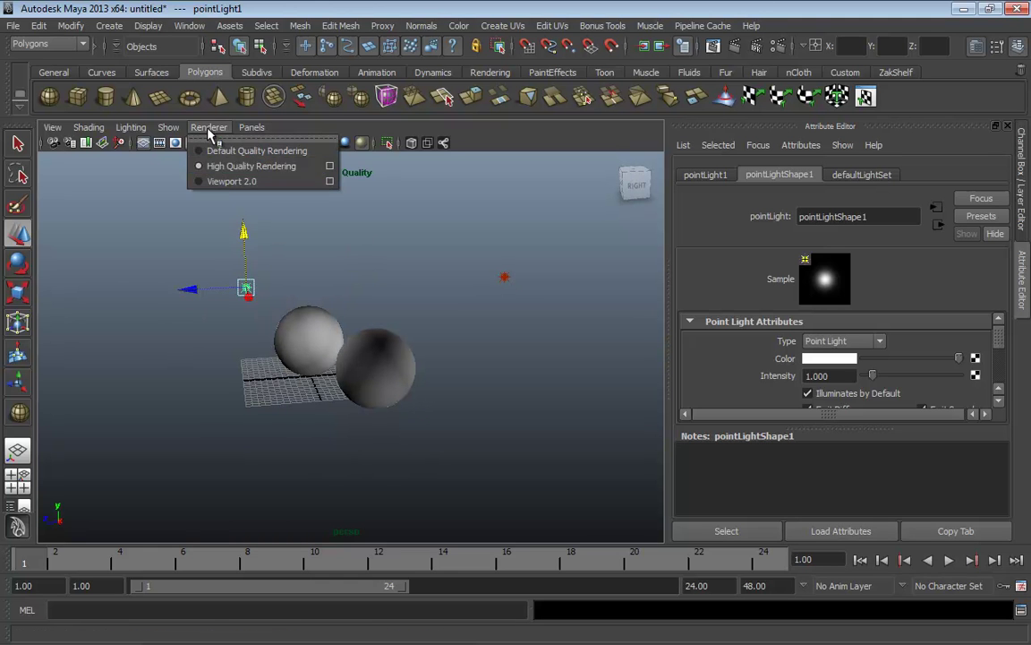
left_click(228, 181)
left_click_drag(362, 233, 421, 259, "alt")
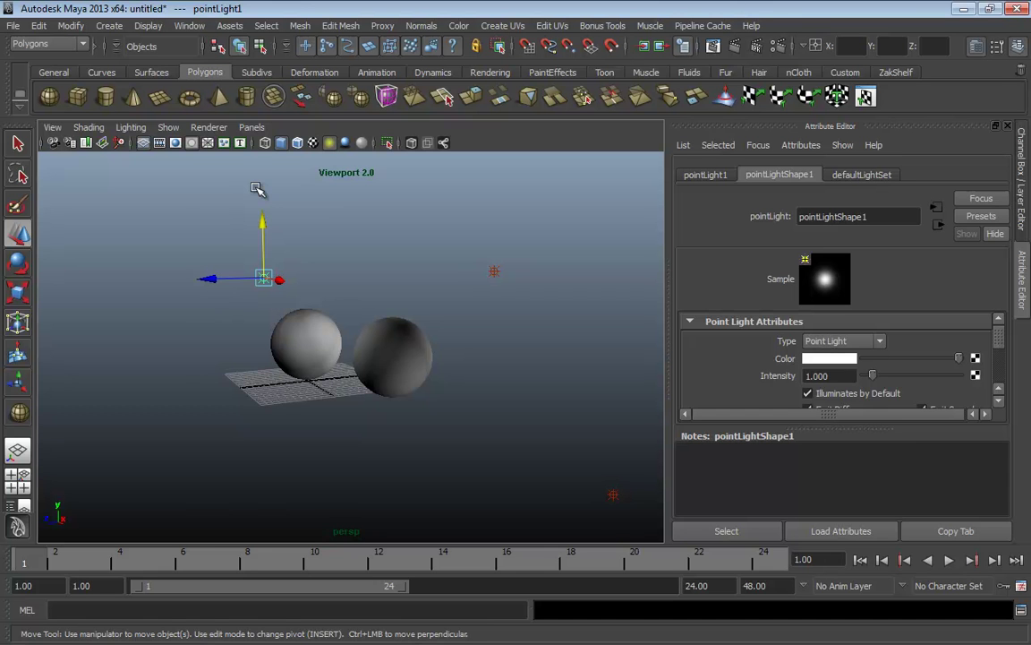
left_click(208, 127)
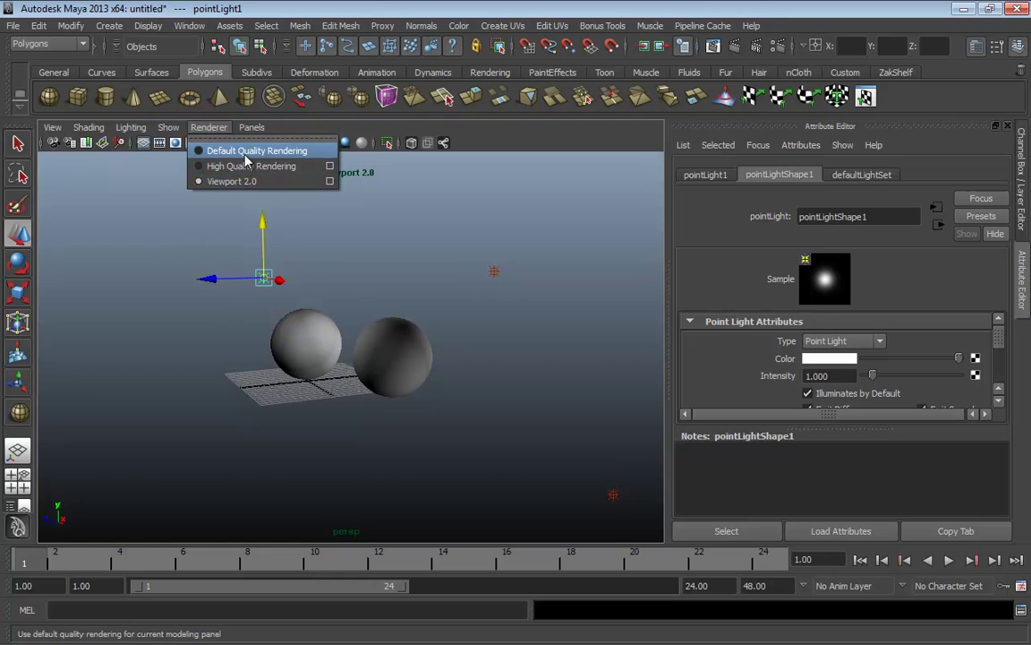
left_click(247, 151)
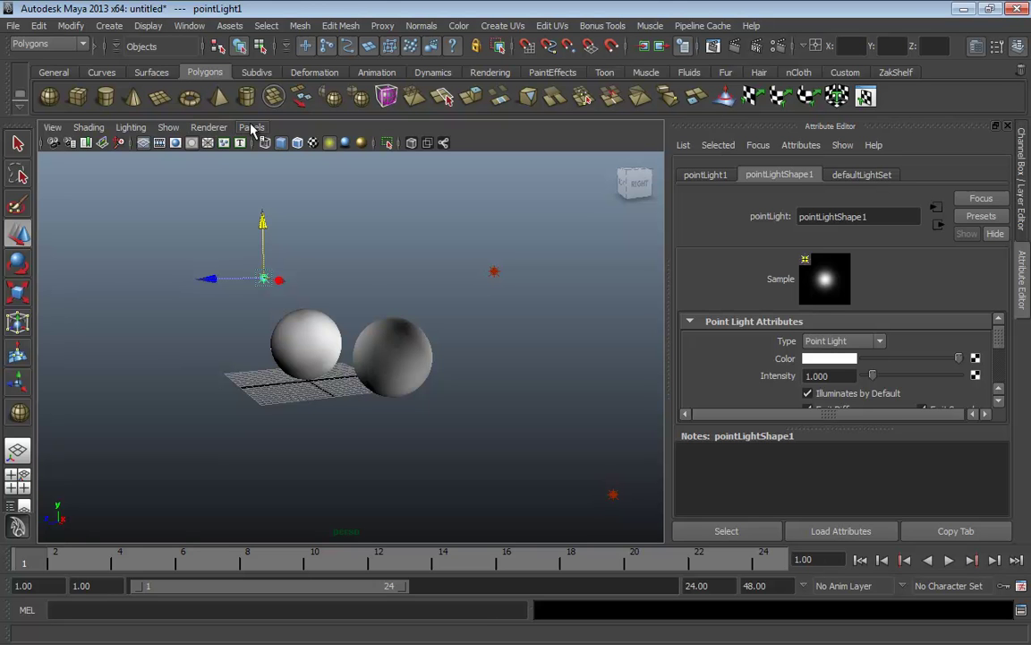
Review the Perspective, Stereo and Orthographic view options for the viewport, and deselect the point light.
left_click(250, 128)
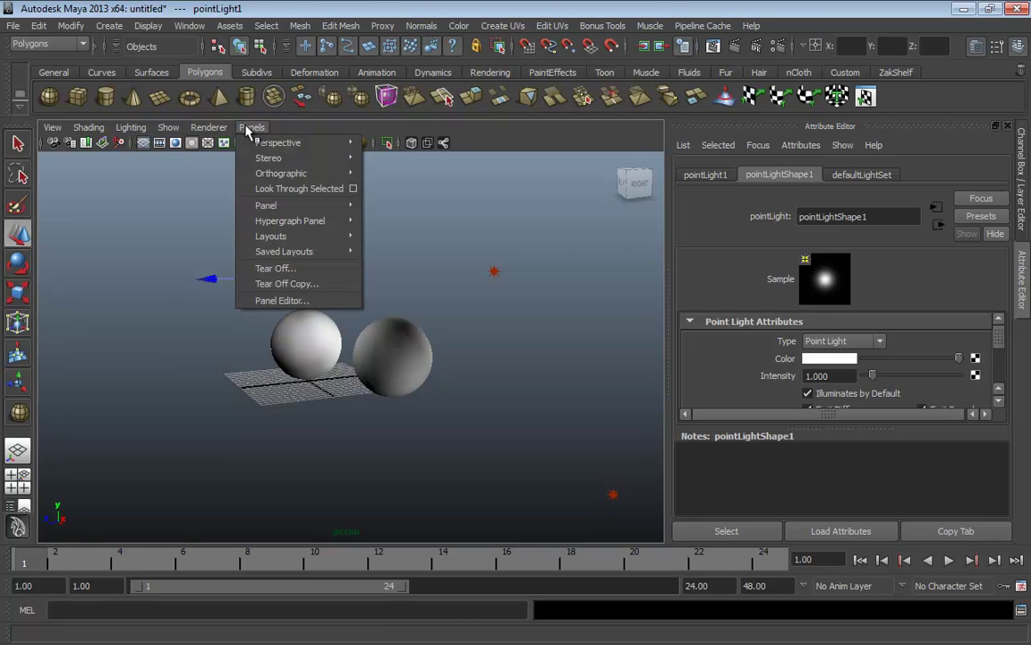
mouse_move(269, 144)
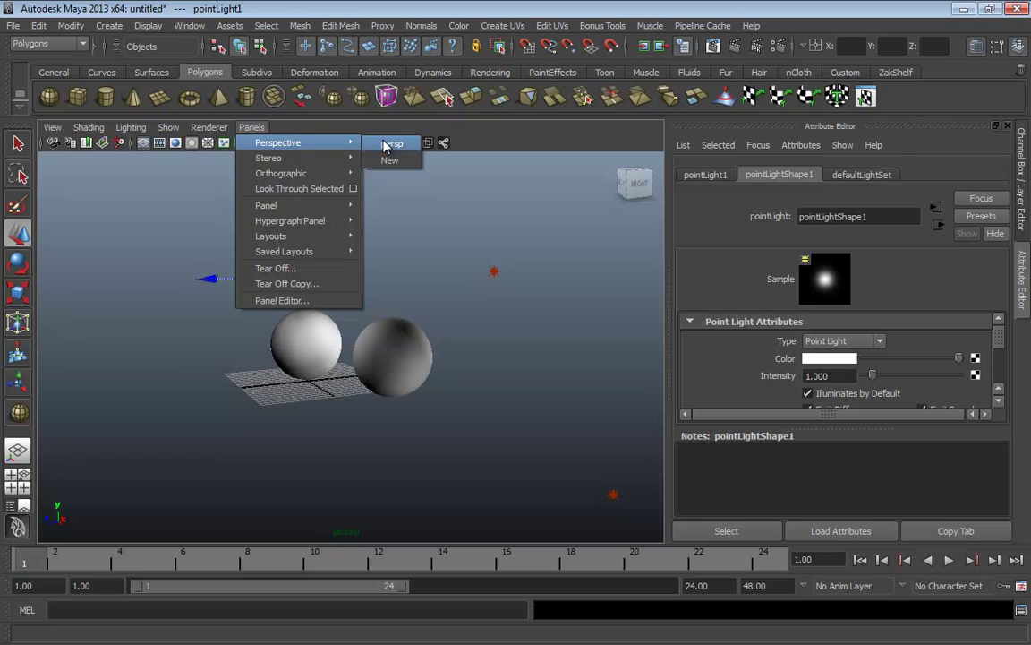
mouse_move(280, 178)
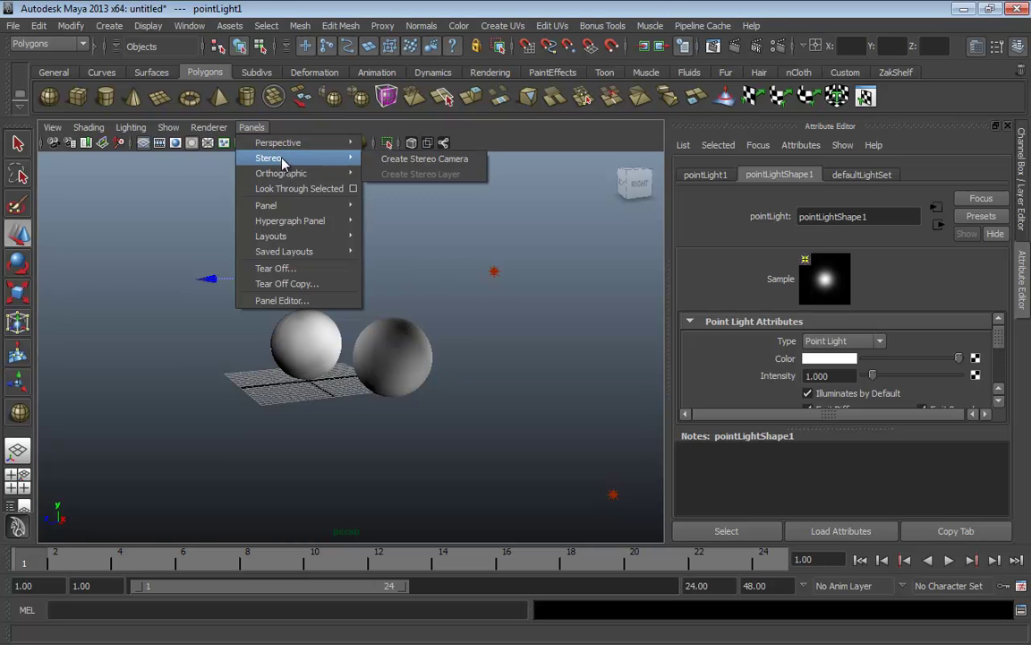
mouse_move(319, 182)
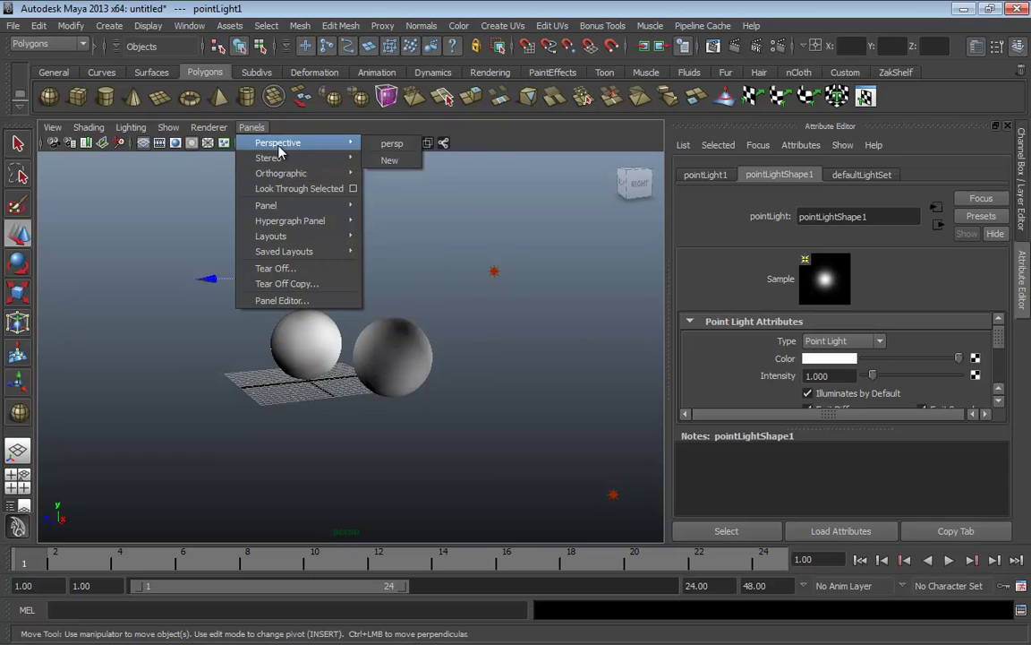
mouse_move(349, 205)
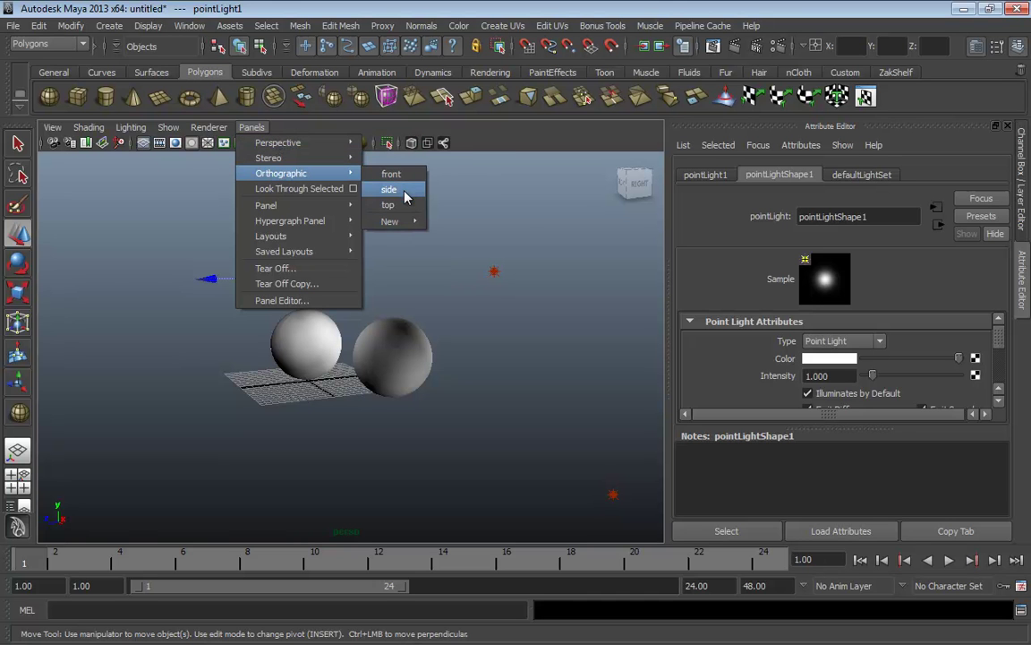
left_click(513, 212)
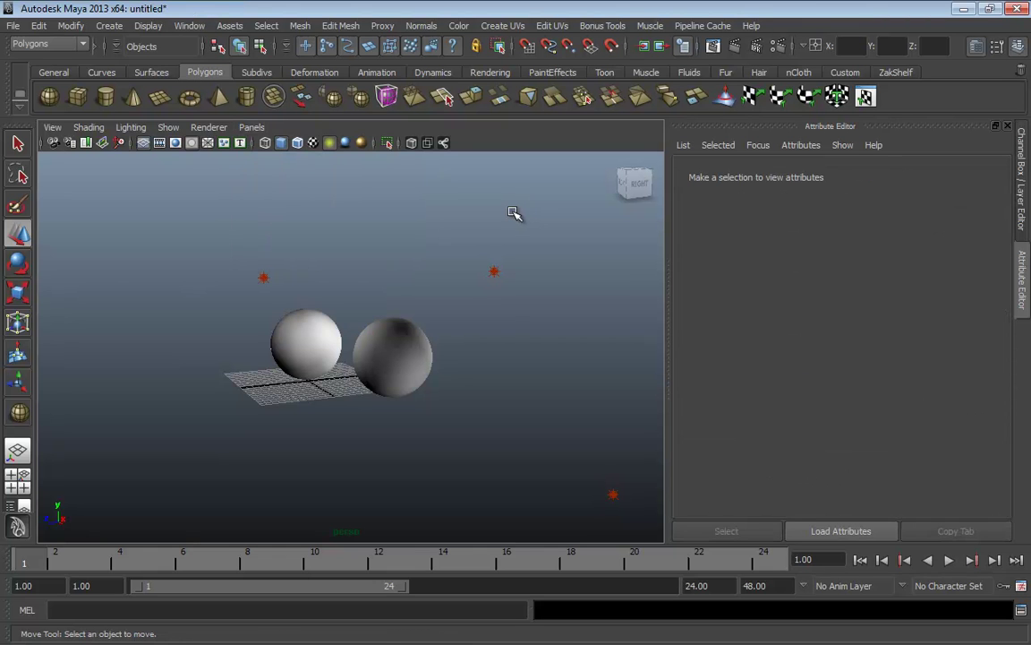
Display the perspective view with smooth textured shading and default lighting, and frame the second sphere close in front of the first.
left_click_drag(421, 350, 453, 362, "alt")
right_click_drag(453, 362, 287, 387, "alt")
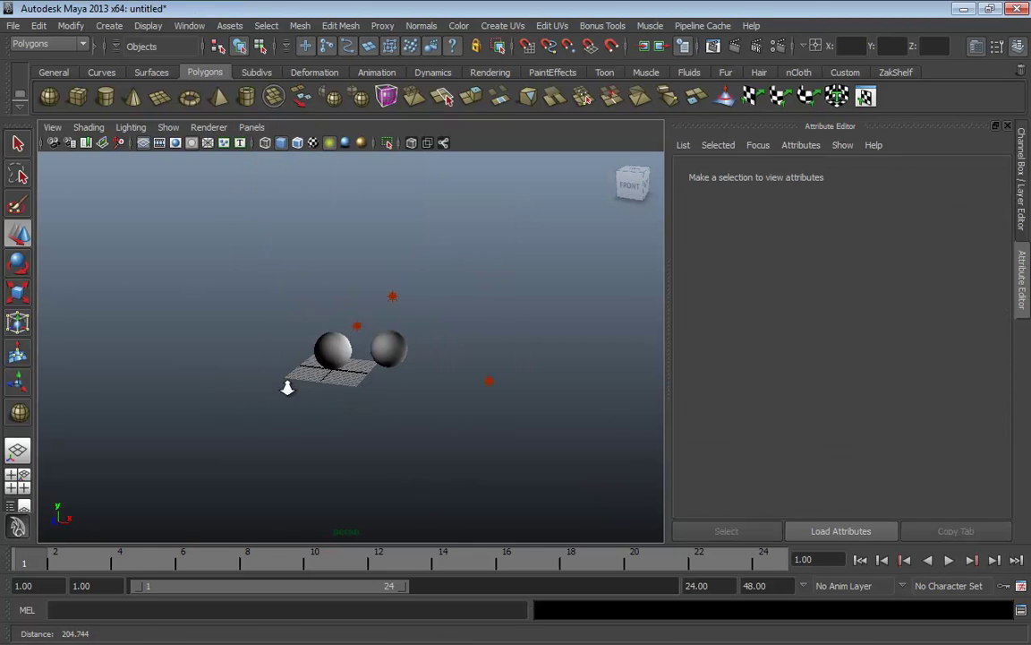
left_click(394, 349)
left_click_drag(444, 358, 661, 350, "alt")
left_click_drag(510, 385, 355, 391, "alt")
left_click(320, 392)
mouse_move(294, 379)
left_mouse_down("alt")
mouse_move(297, 387)
mouse_move(306, 373)
left_mouse_up("alt")
key("6")
mouse_move(305, 374)
right_mouse_down("alt")
mouse_move(459, 388)
mouse_move(416, 371)
right_mouse_up("alt")
left_click_drag(416, 371, 334, 403, "alt")
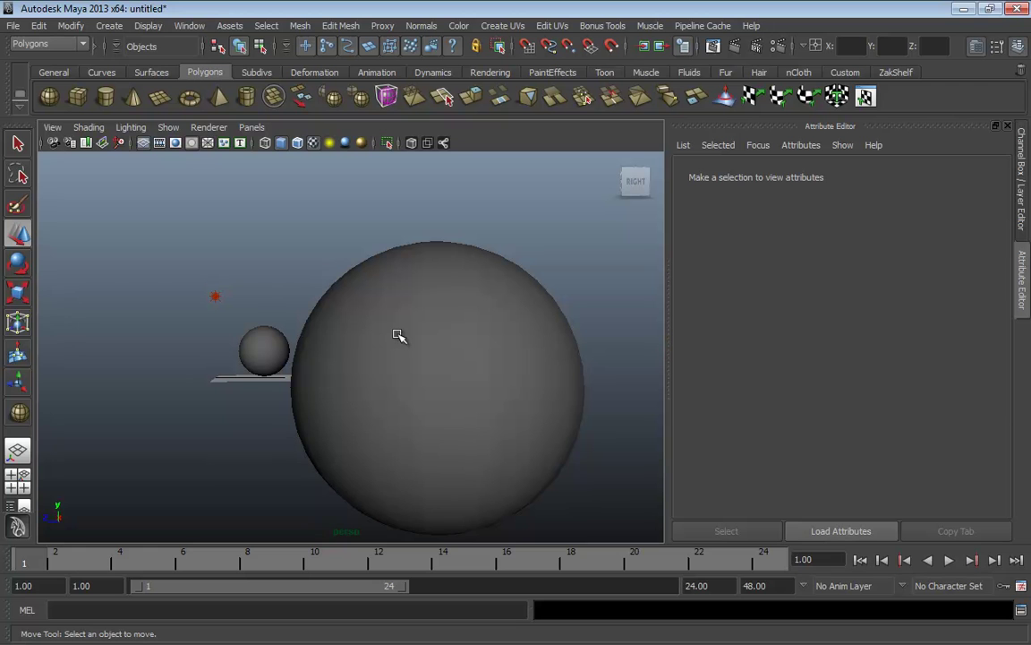
Select the near and far spheres in turn to compare their apparent sizes in perspective, ending on the near one.
left_click(358, 466)
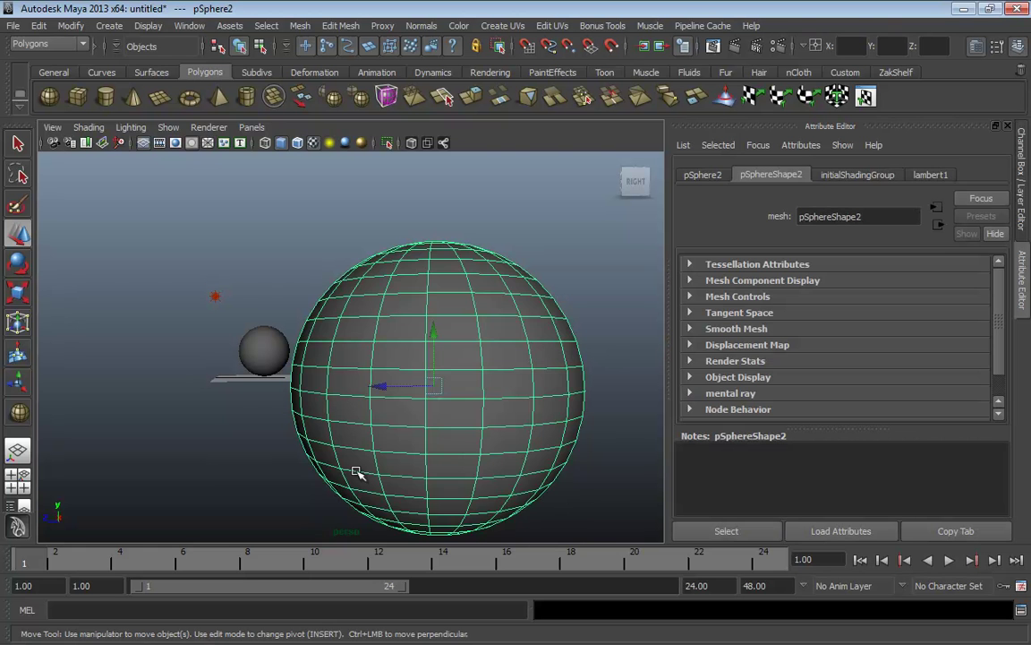
left_click(269, 346)
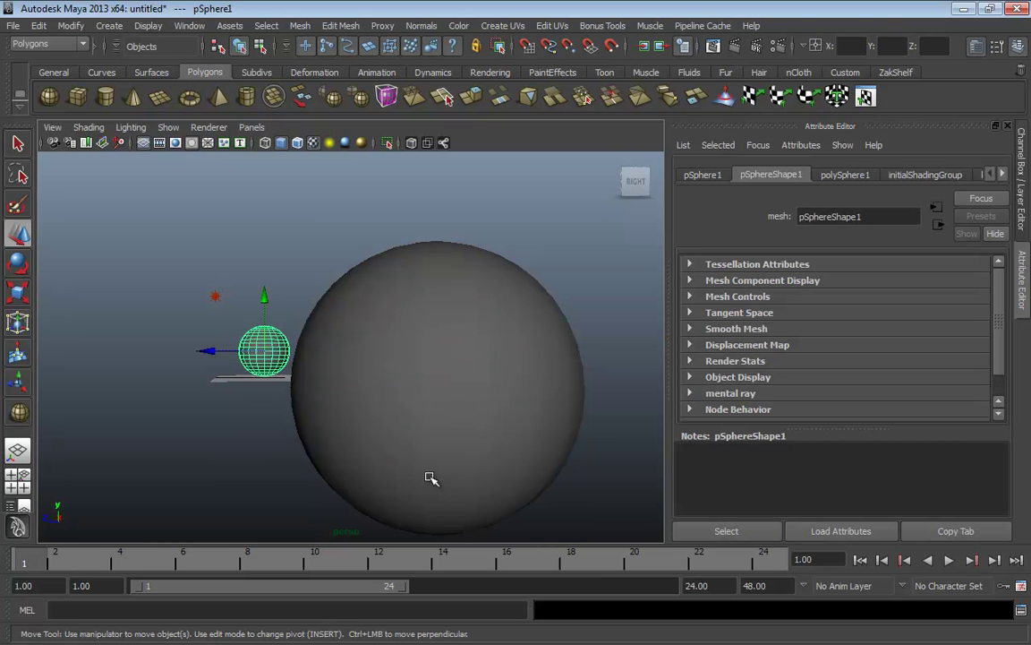
left_click(488, 407)
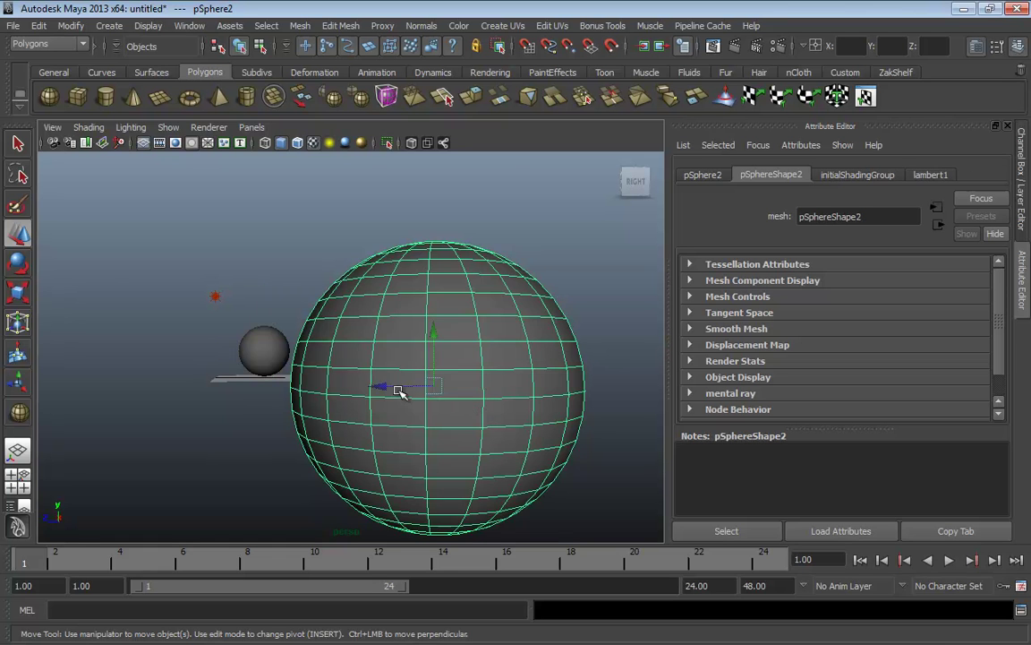
left_click(266, 356)
left_click(365, 365)
Examine the spheres and lights in the enlarged side view, and return to the four-view layout.
key("space")
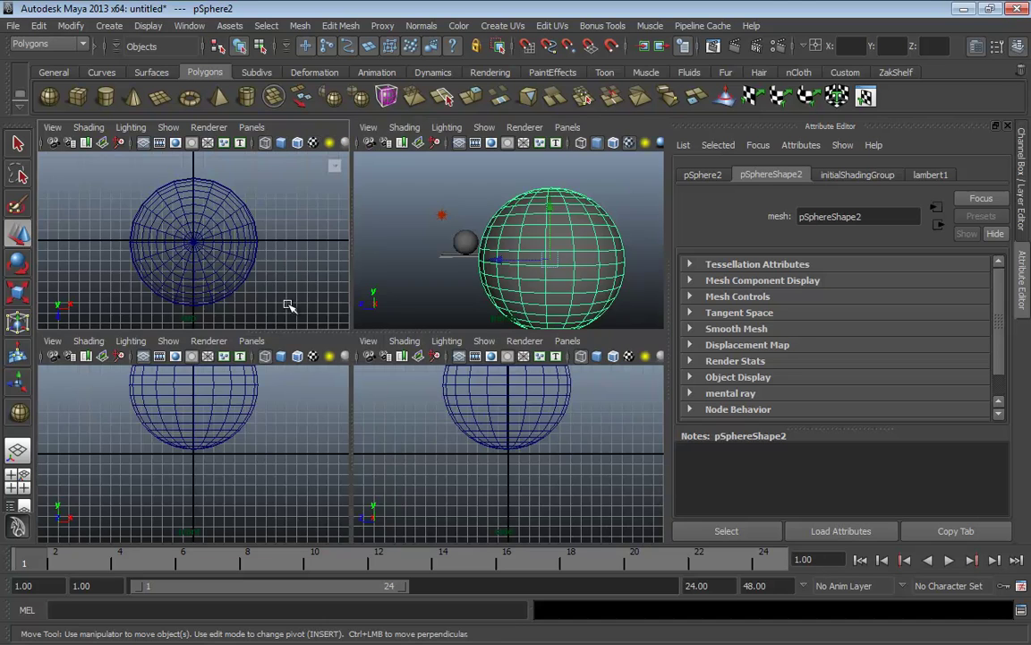
key("space")
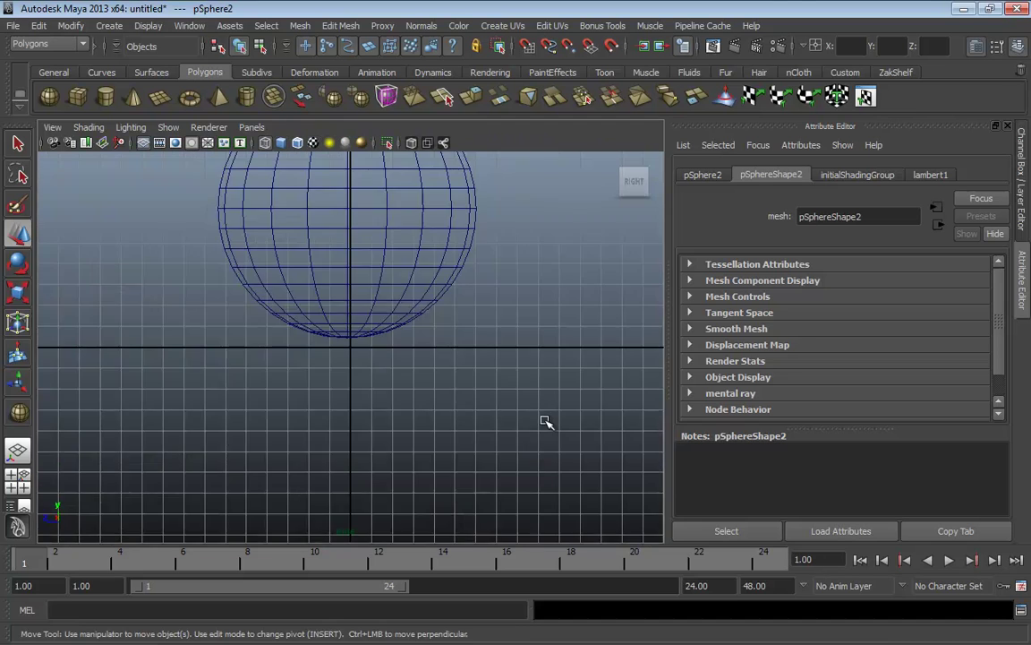
mouse_move(544, 419)
right_mouse_down("alt")
mouse_move(243, 356)
mouse_move(120, 366)
right_mouse_up("alt")
right_click_drag(345, 359, 152, 362, "alt")
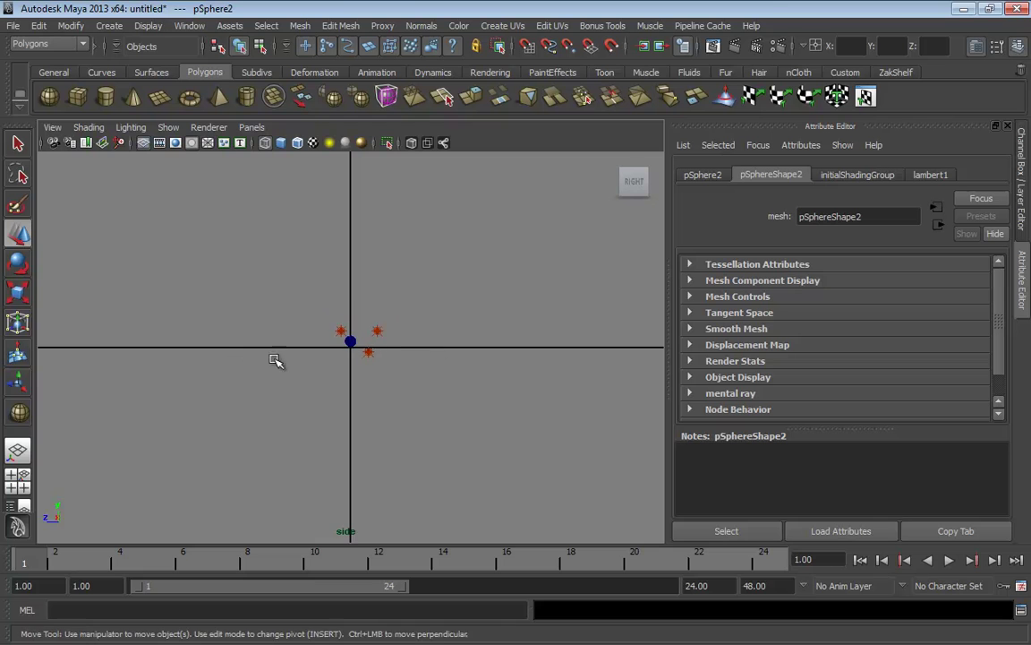
mouse_move(479, 362)
right_mouse_down("alt")
mouse_move(408, 364)
mouse_move(479, 371)
right_mouse_up("alt")
right_click_drag(305, 372, 658, 385, "alt")
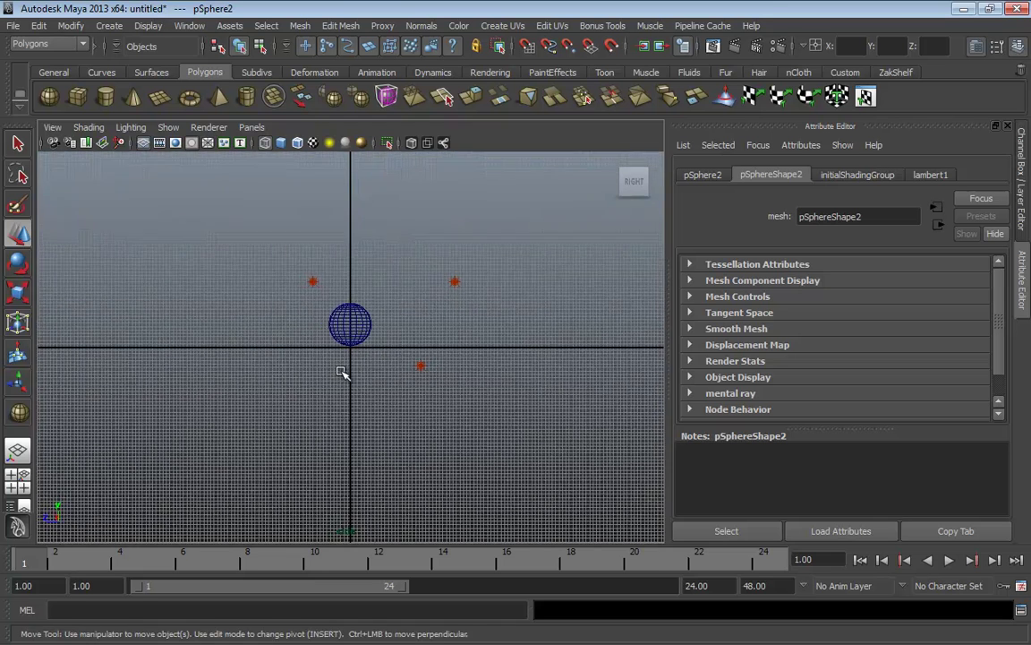
right_click_drag(343, 371, 394, 369, "alt")
key("space")
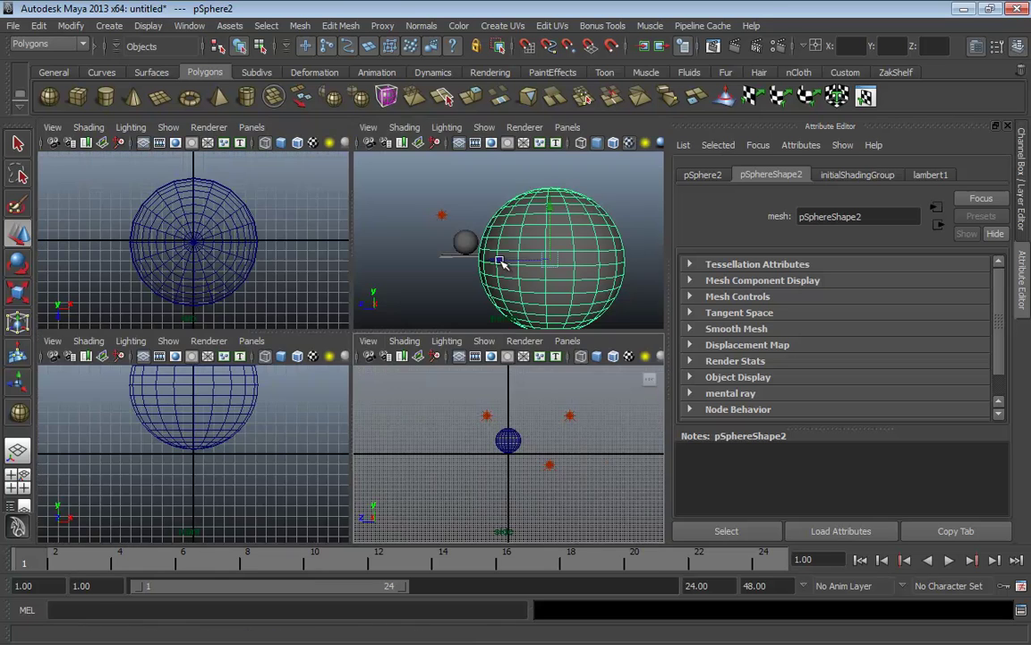
Move the second sphere along Z until it stands beside the first in the side view, at Z -13.237.
left_click_drag(501, 259, 599, 264)
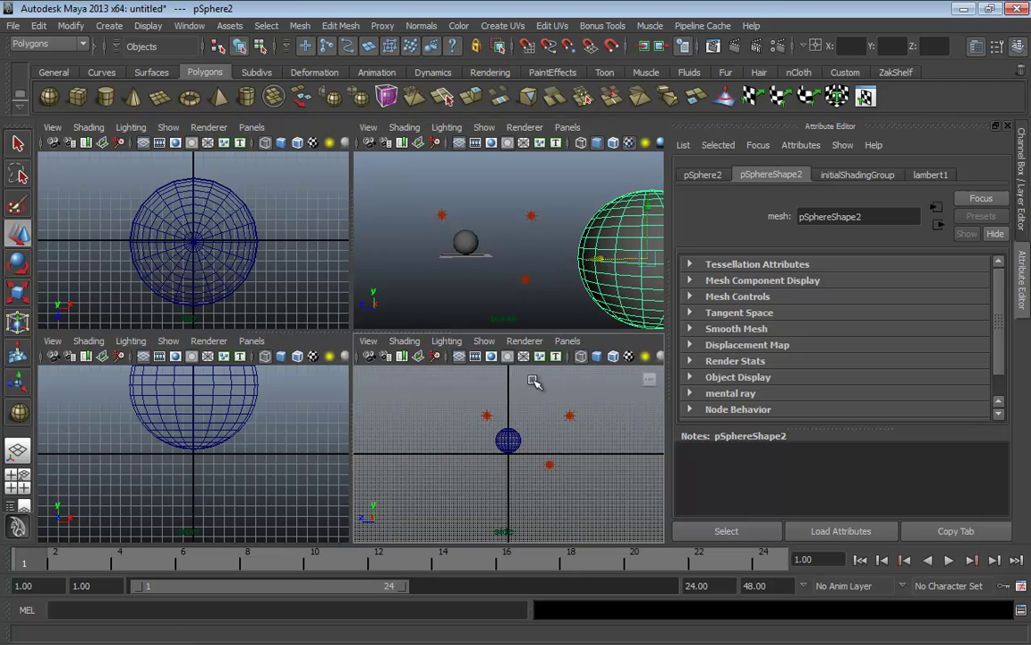
key("a")
key("f")
right_click_drag(557, 462, 439, 461, "alt")
middle_click_drag(438, 461, 488, 458, "alt")
key("space")
right_click_drag(492, 453, 539, 421, "alt")
middle_click_drag(539, 421, 410, 444, "alt")
right_click_drag(410, 444, 400, 311, "alt")
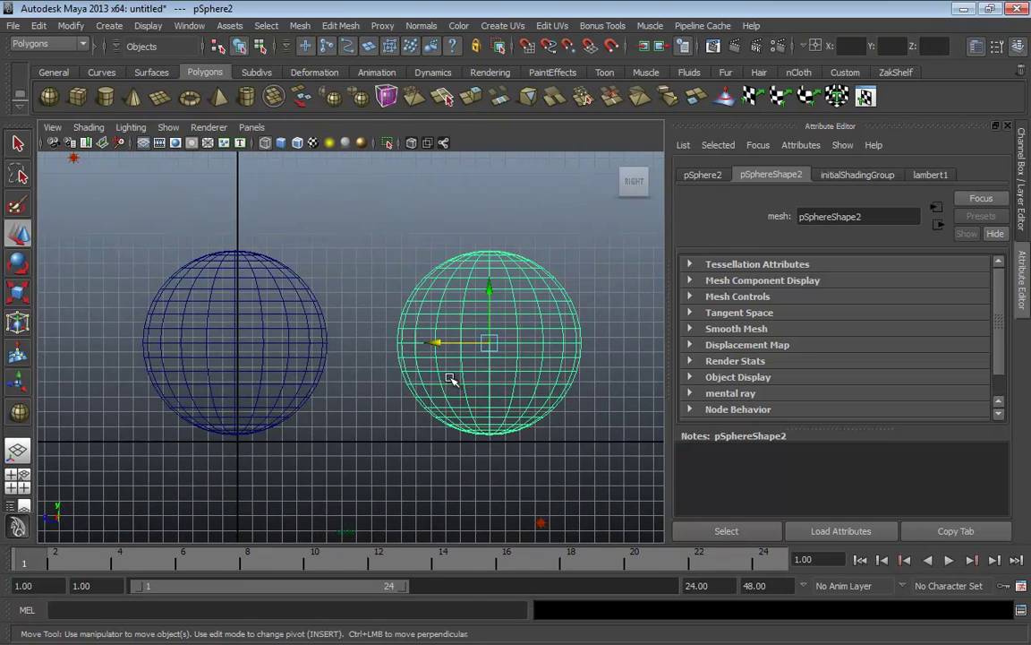
left_click_drag(439, 342, 385, 343)
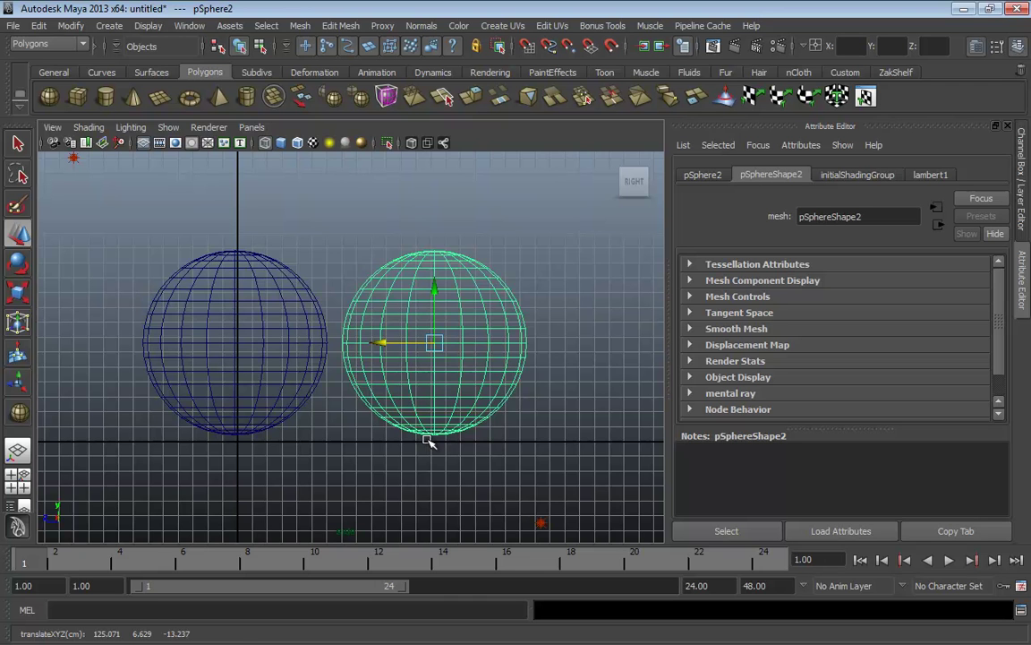
middle_click_drag(280, 379, 367, 383, "alt")
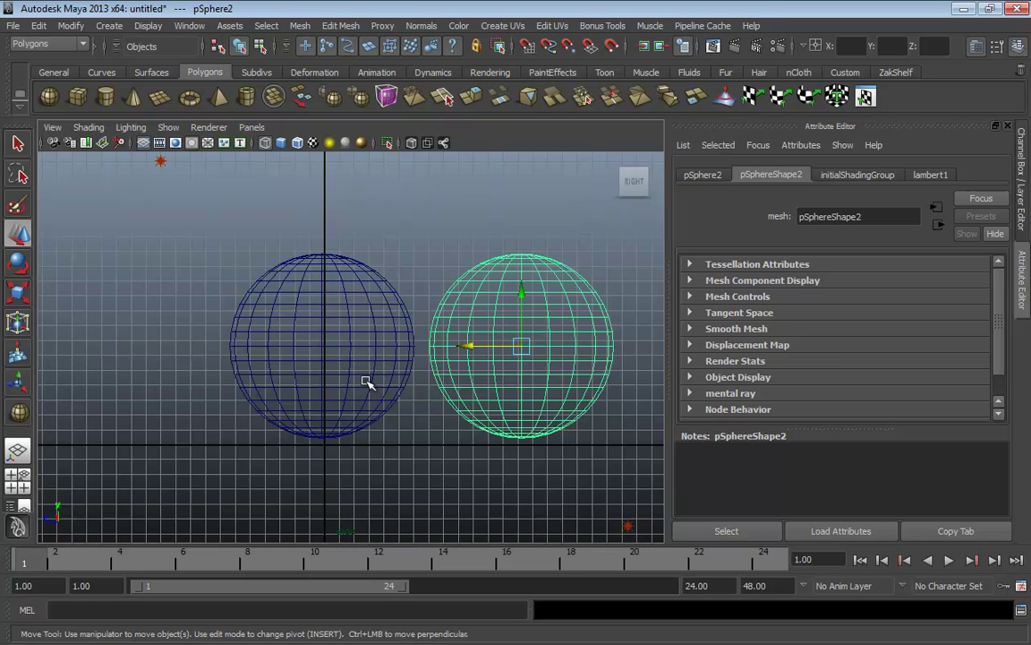
Inspect the perspective and top views enlarged, return to the four-view layout, and show the Channel Box instead of the Attribute Editor.
key("space")
key("space")
key("space")
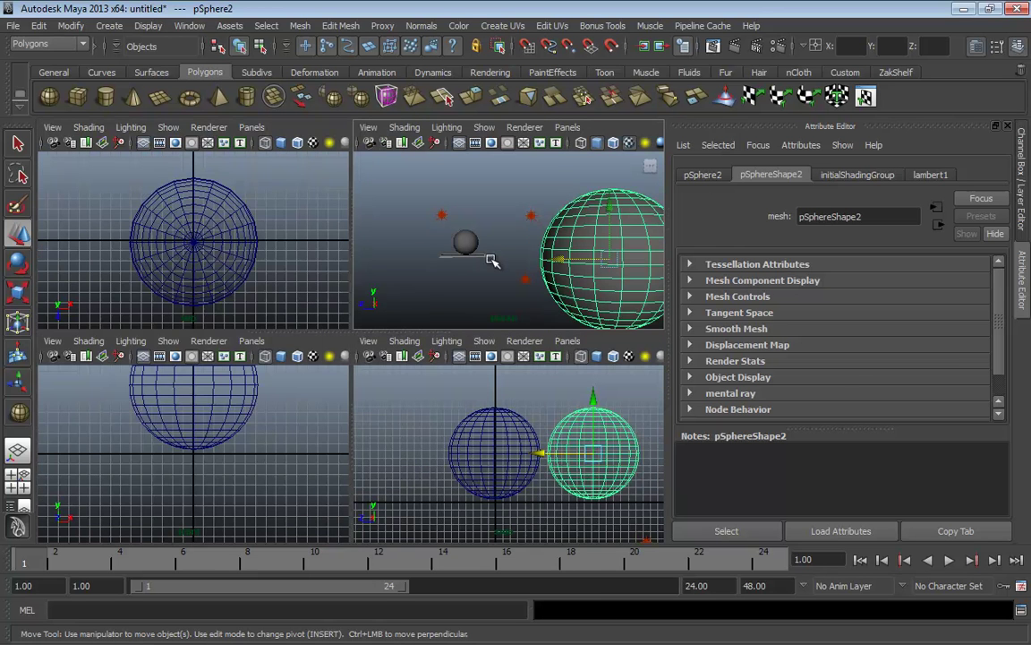
key("space")
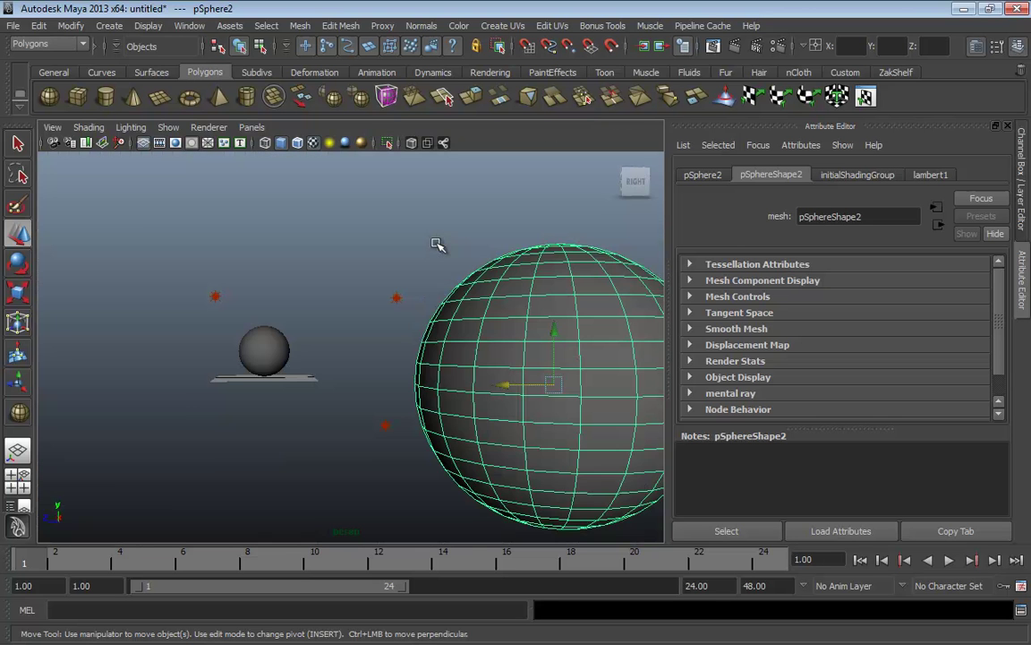
key("space")
key("space")
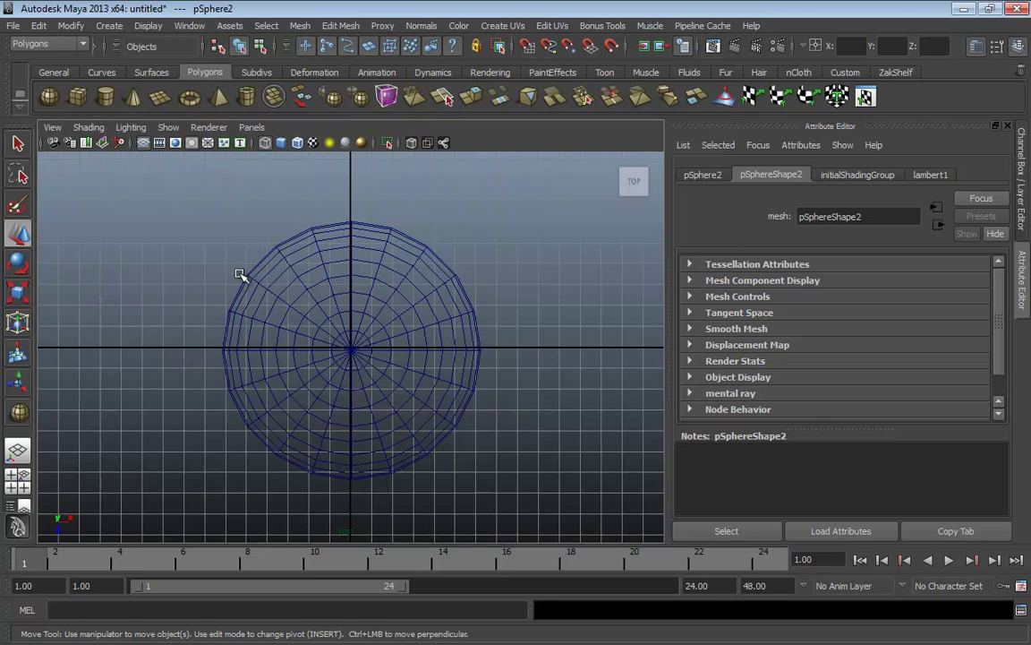
key("space")
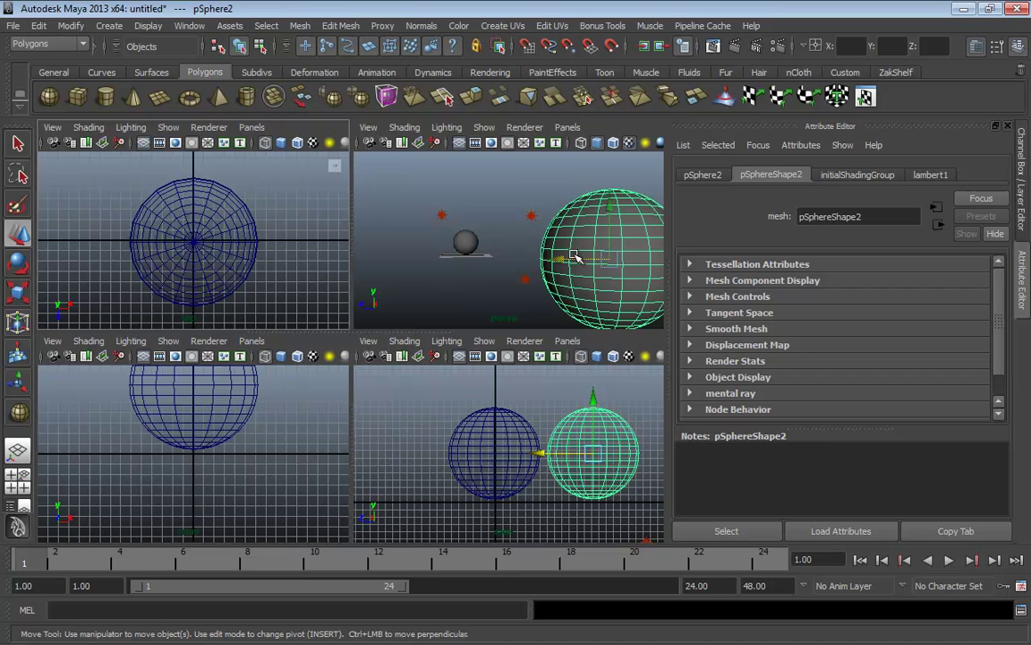
key("ctrl+a")
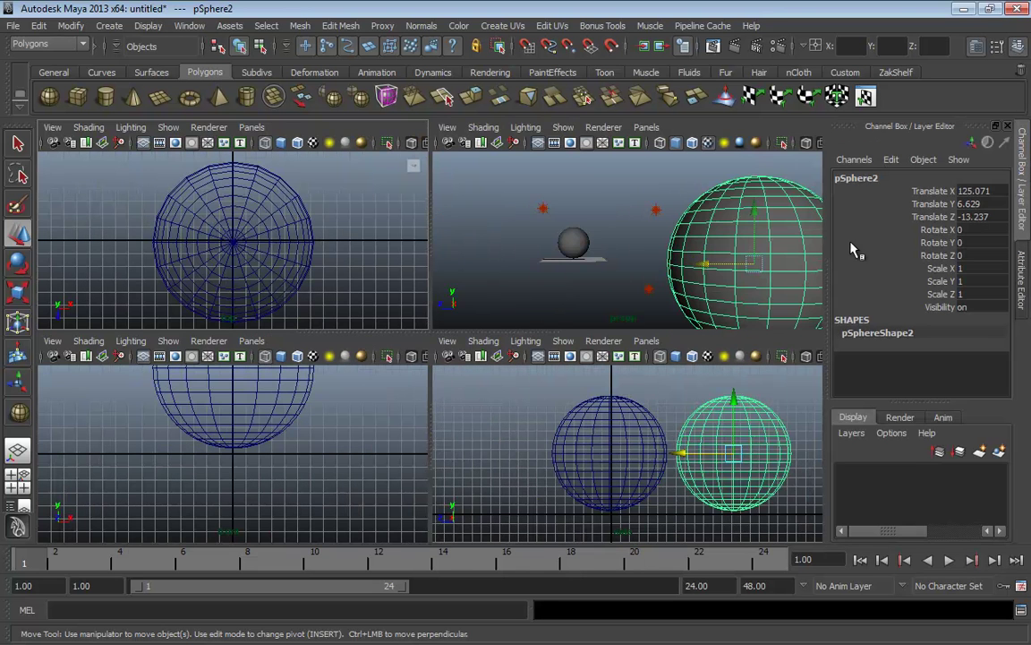
Enlarge the perspective, front and side views in turn to compare them, and return to the four-view layout.
key("space")
key("space")
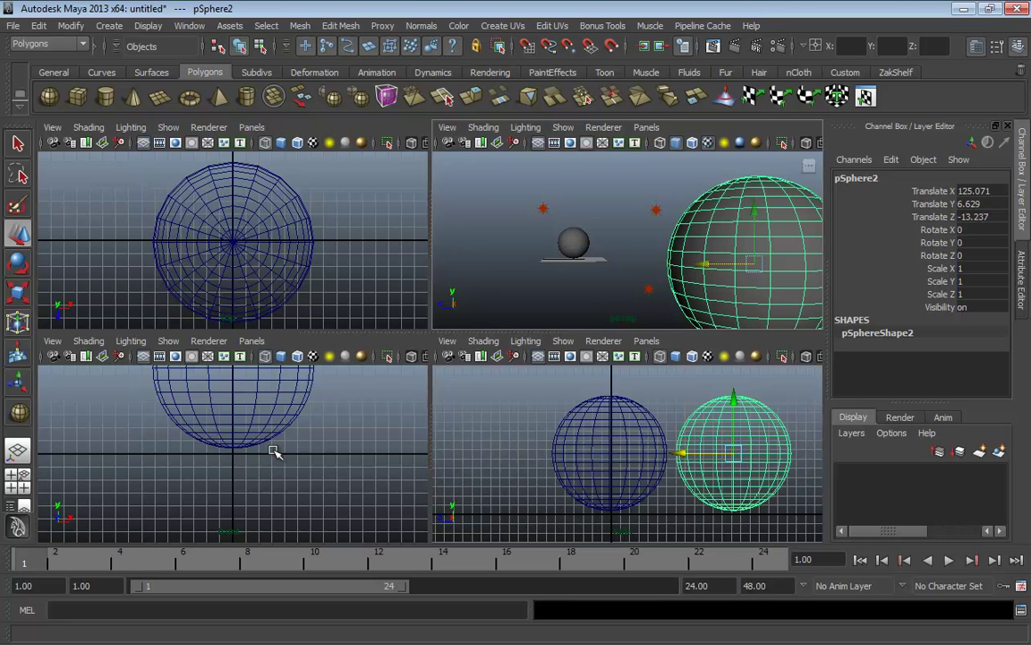
key("space")
key("space")
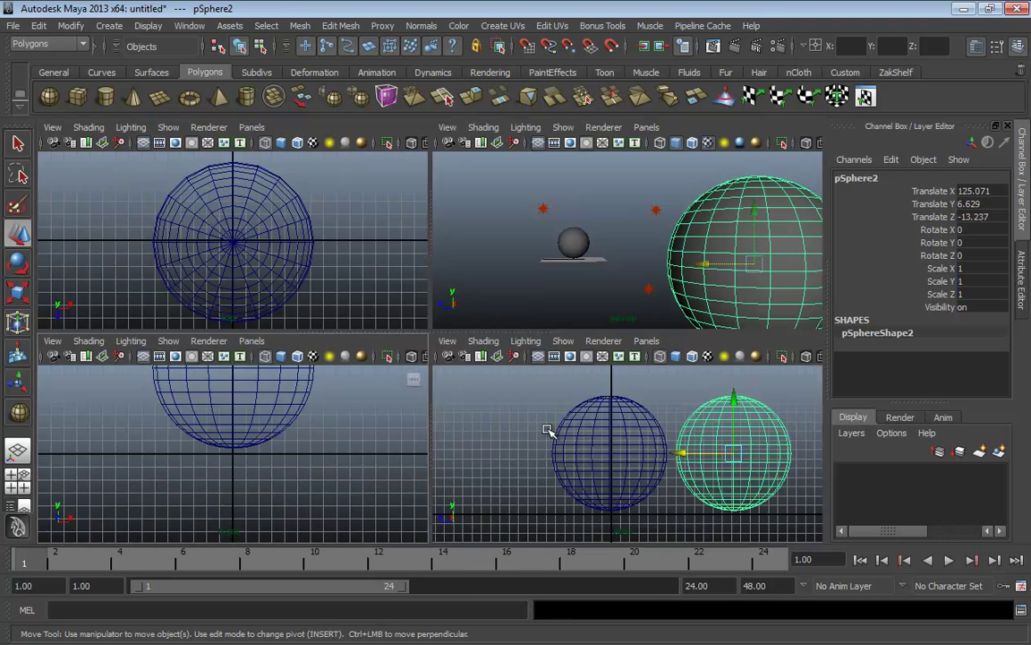
key("space")
key("space")
key("space")
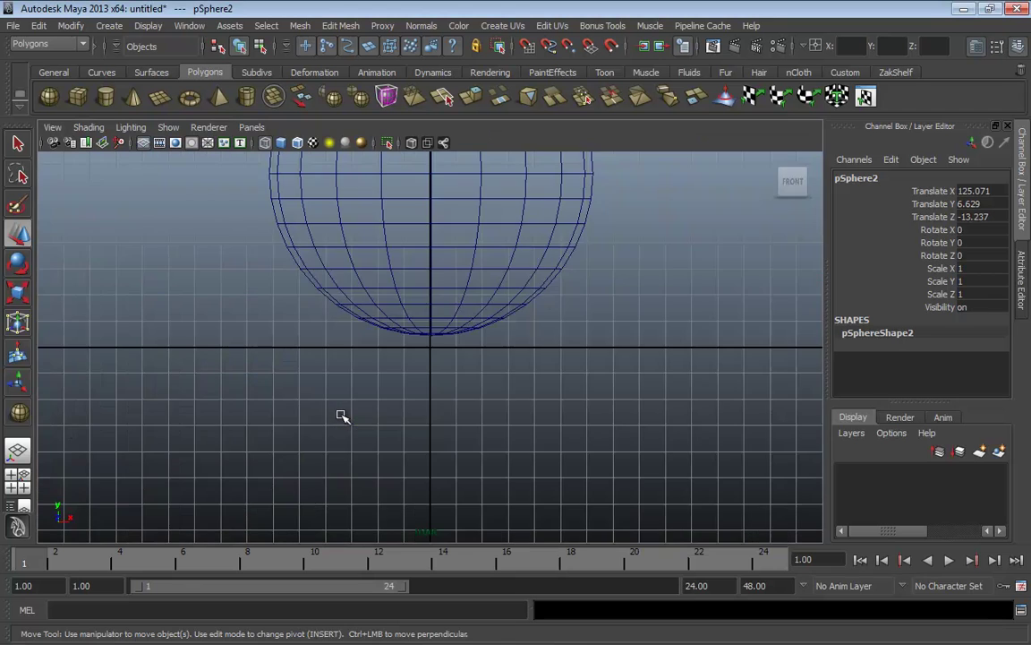
key("space")
key("space")
key("space")
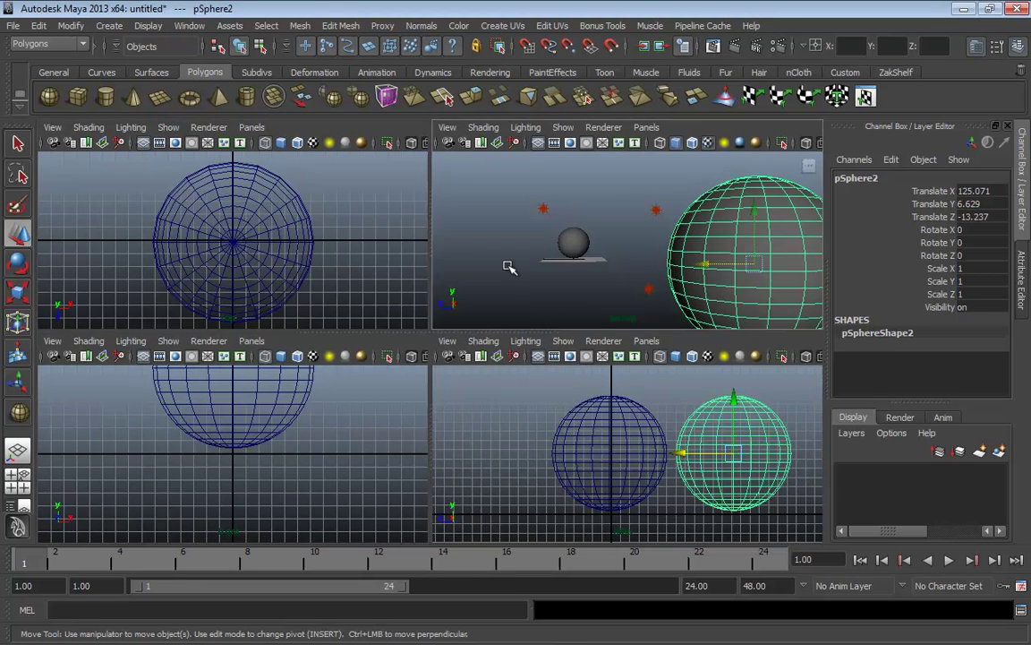
key("space")
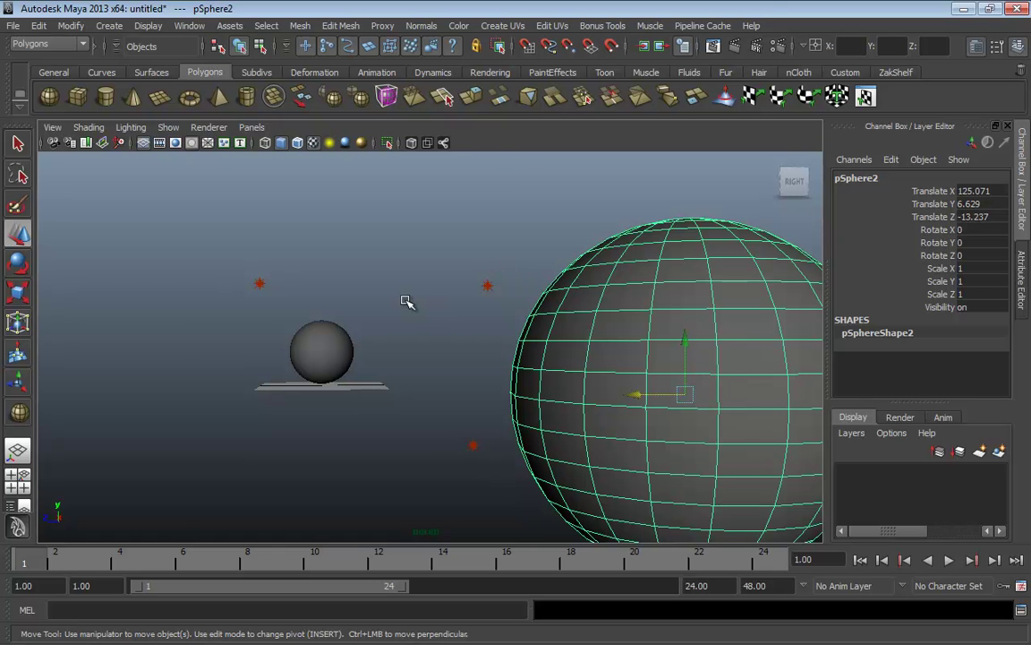
key("space")
key("space")
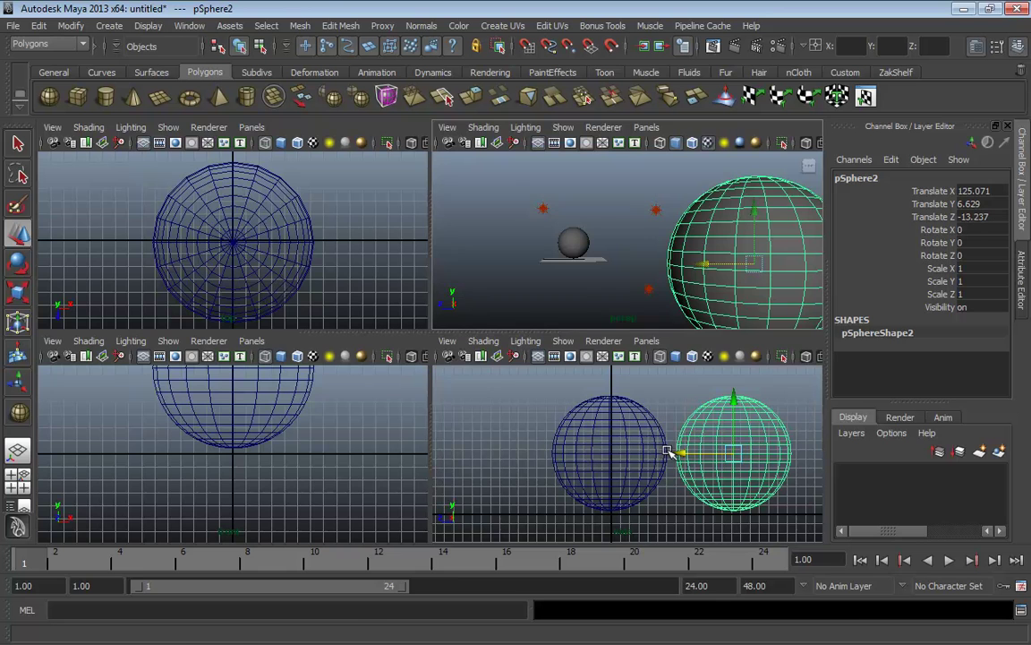
Compare the sizes of the two spheres in the enlarged side view, and bring up the enlarged perspective view.
key("space")
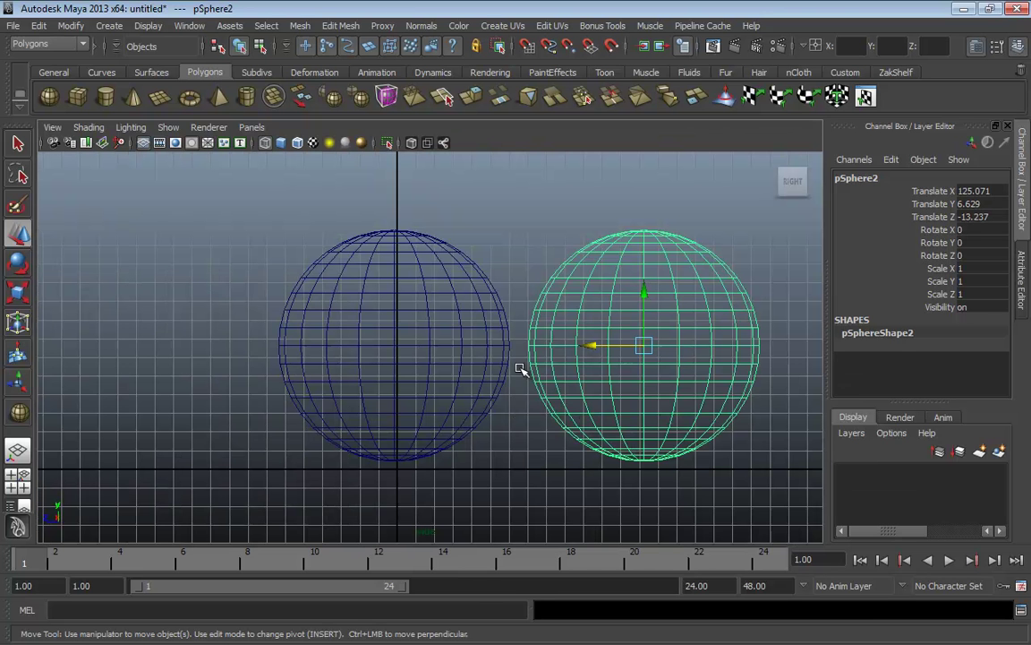
middle_click_drag(466, 328, 417, 379, "alt")
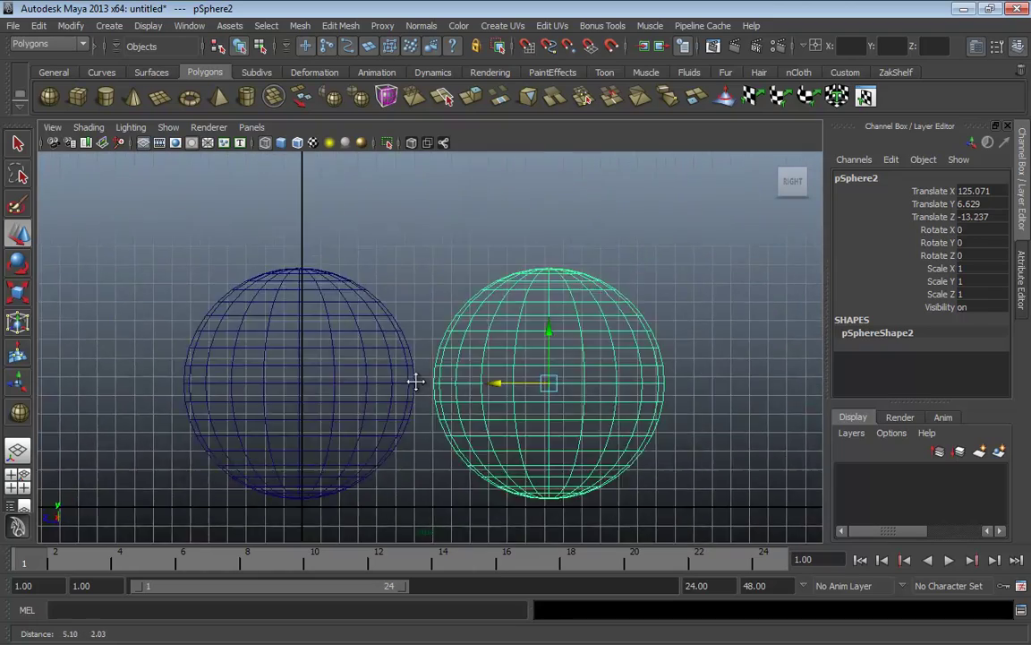
right_click_drag(416, 380, 411, 311, "alt")
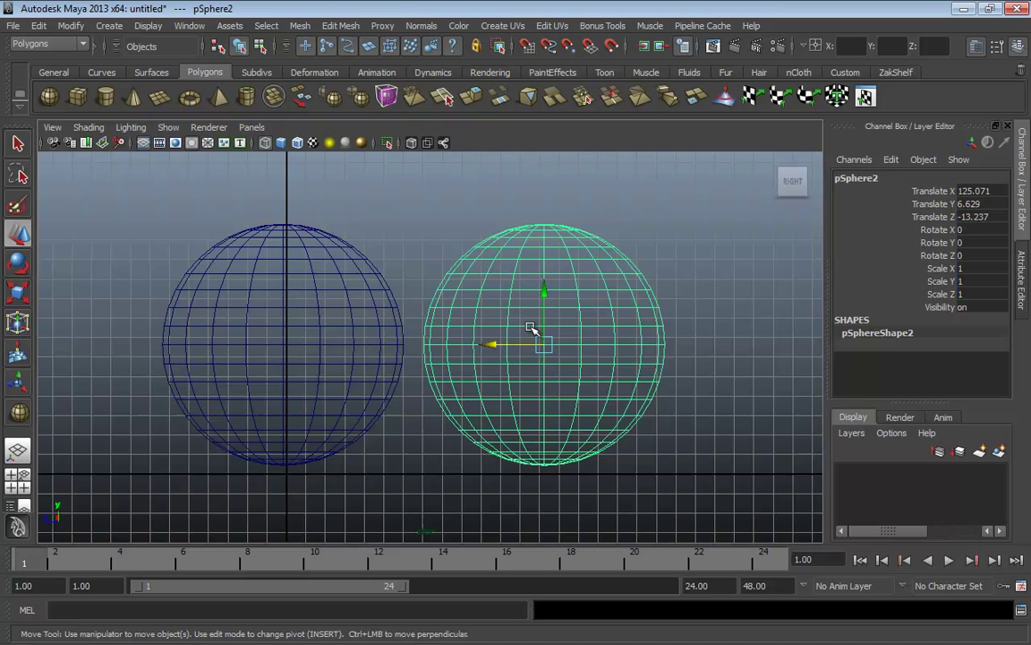
middle_click_drag(544, 339, 452, 333, "alt")
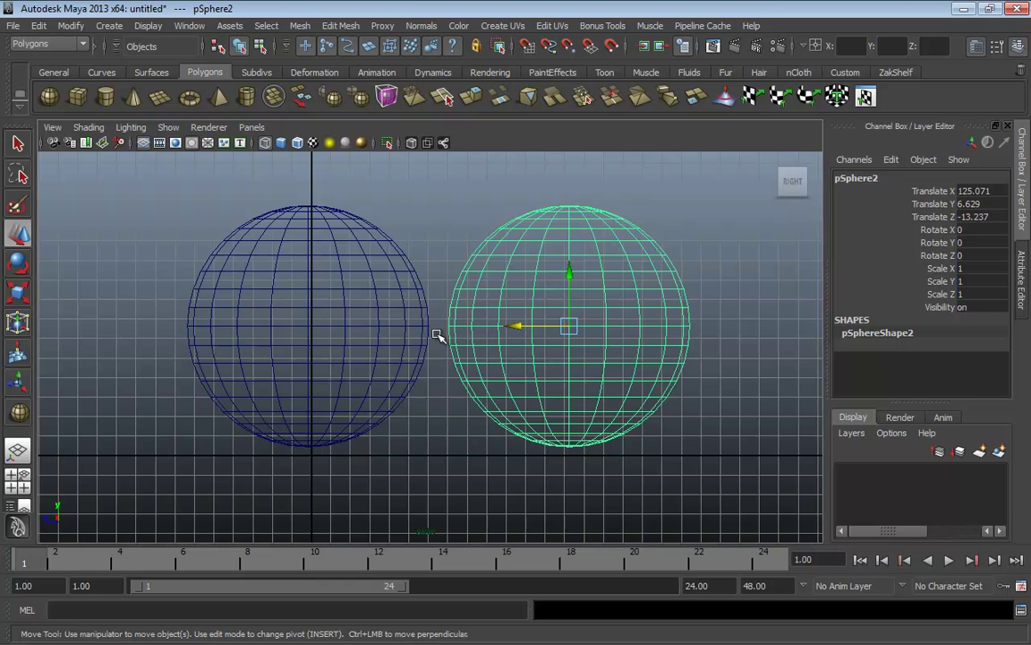
key("space")
key("space")
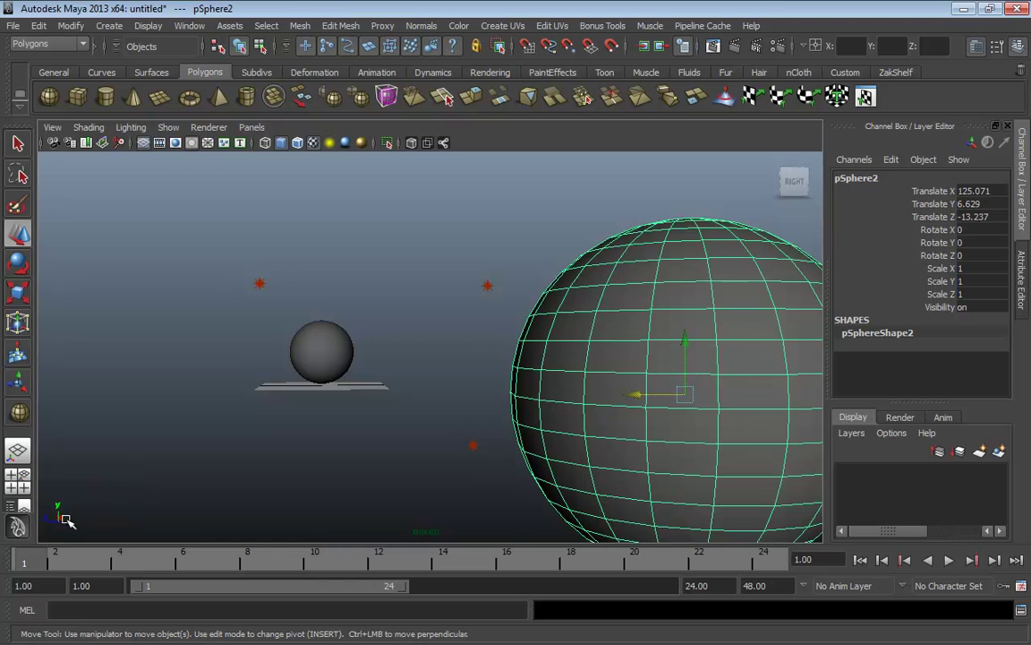
Move the second sphere along X to 16.227 in the perspective view, close to the first sphere.
left_click_drag(391, 277, 385, 358, "alt")
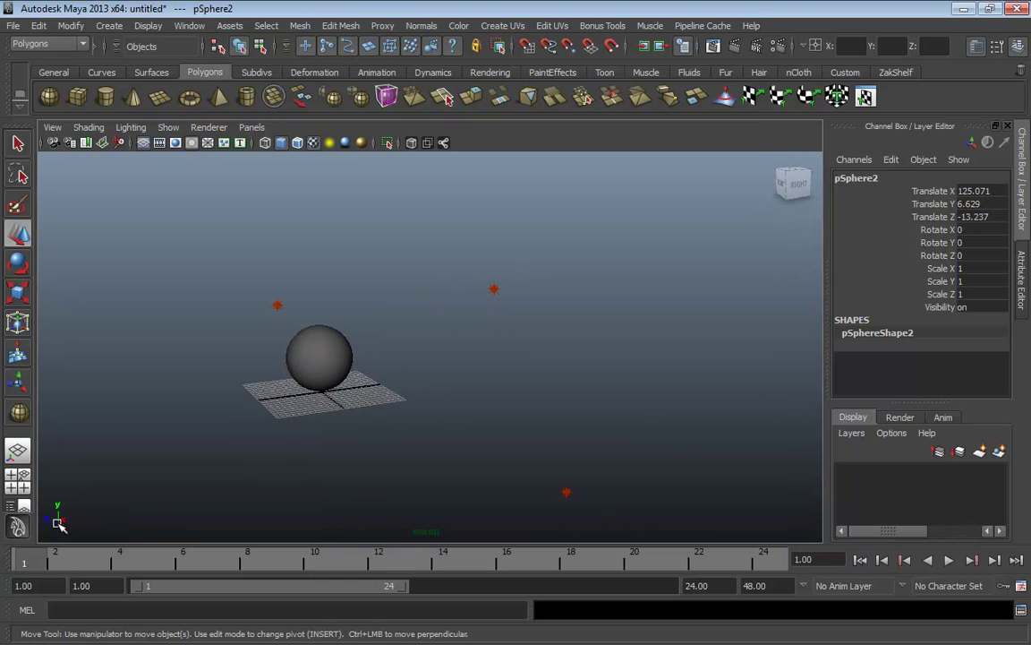
left_click_drag(158, 477, 259, 461, "alt")
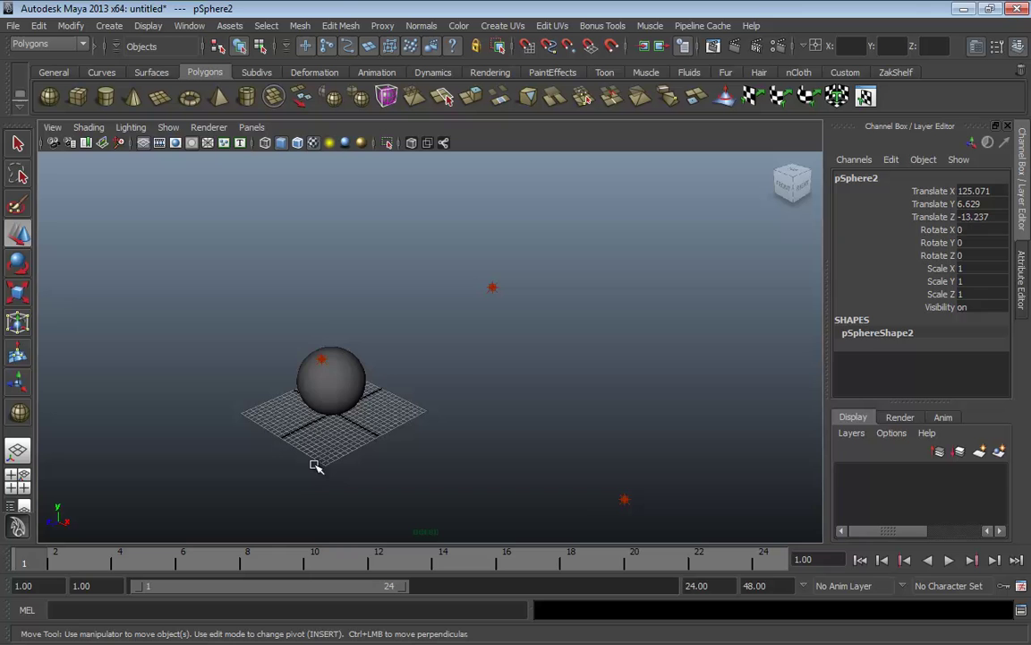
left_click(343, 386)
left_click_drag(343, 387, 629, 344, "alt")
middle_click_drag(705, 378, 550, 413, "alt")
left_click(730, 353)
middle_click_drag(728, 422, 646, 432, "alt")
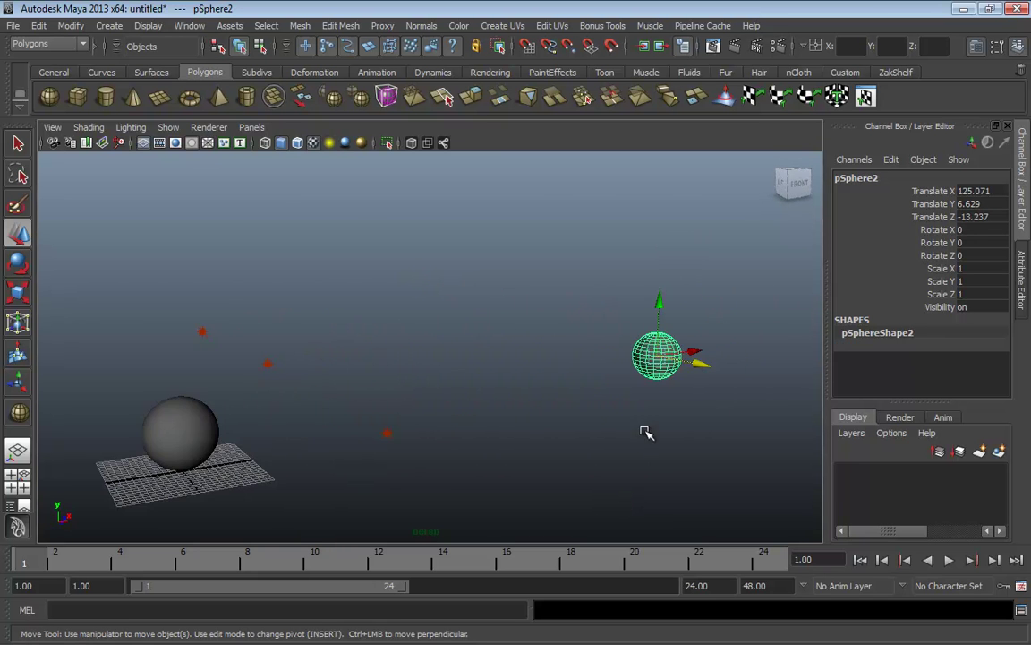
middle_click_drag(627, 315, 273, 471)
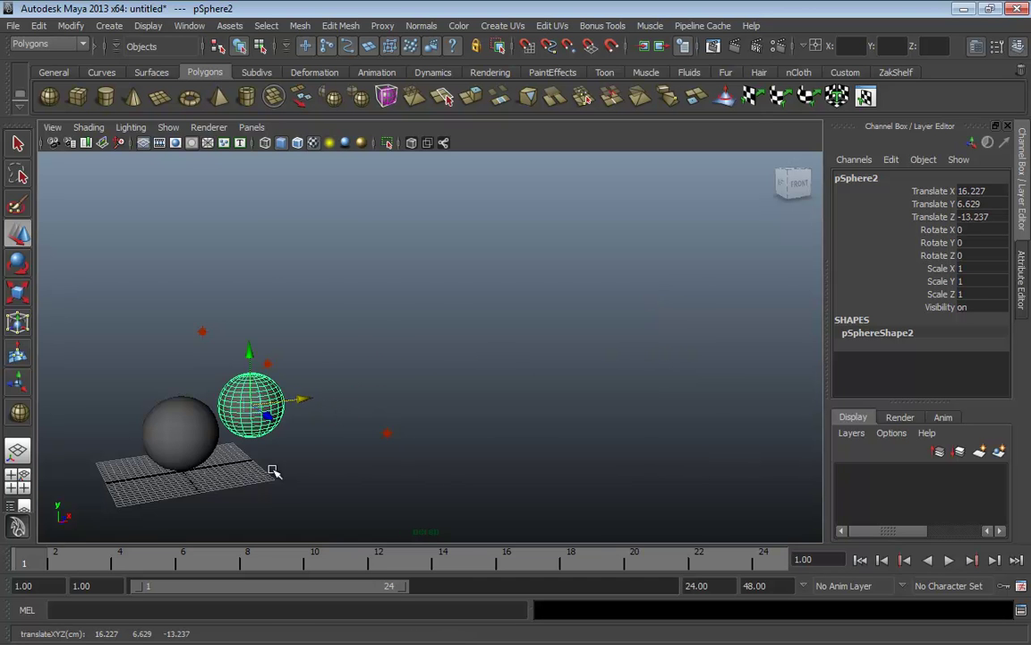
Orbit the perspective view until the spheres are seen upside down from the back, with the second sphere selected.
left_click_drag(270, 472, 340, 348, "alt")
left_click(341, 348)
left_click_drag(344, 393, 348, 313)
left_click(413, 357)
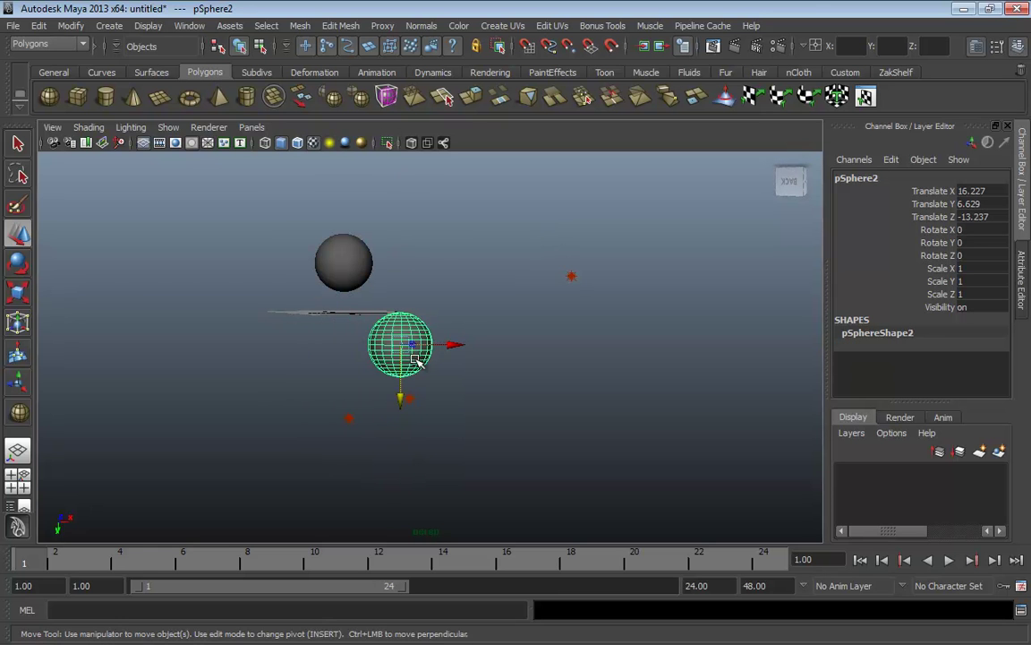
Move the second sphere along Y to -14.029 in the upside-down view, and move it back up to 5.387 in the upright view.
left_click_drag(402, 389, 368, 432)
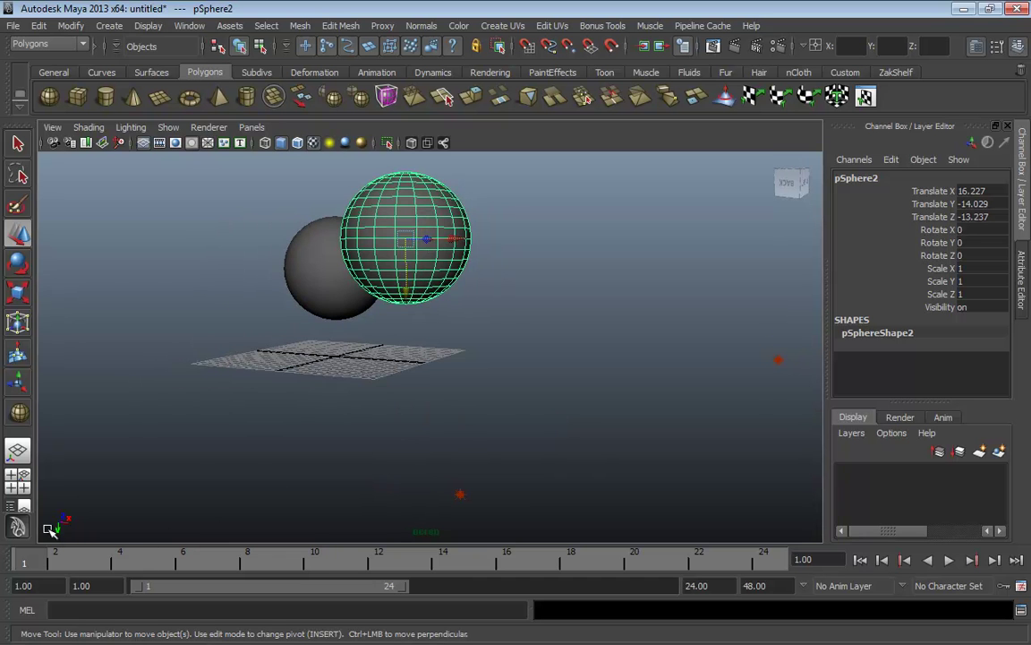
left_click_drag(125, 484, 492, 447, "alt")
left_click_drag(573, 315, 550, 299, "alt")
left_click_drag(471, 310, 489, 158)
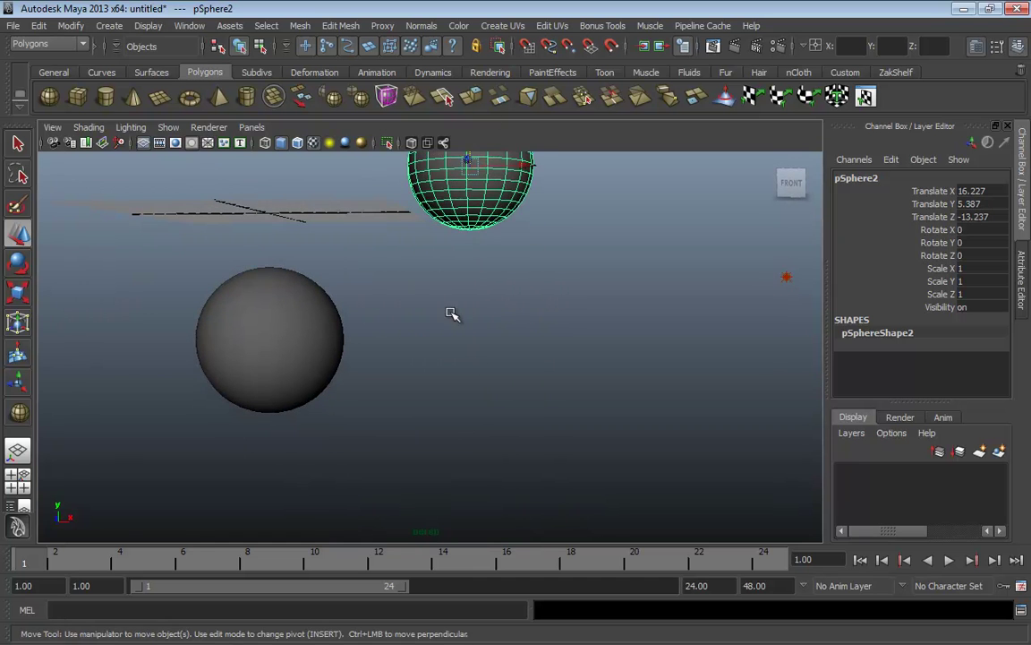
Select the first sphere below the grid and move it up to Y 5.813, onto the grid.
left_click_drag(453, 315, 361, 469, "alt")
left_click(322, 425)
middle_click_drag(268, 398, 242, 246)
left_click_drag(353, 355, 442, 397, "alt")
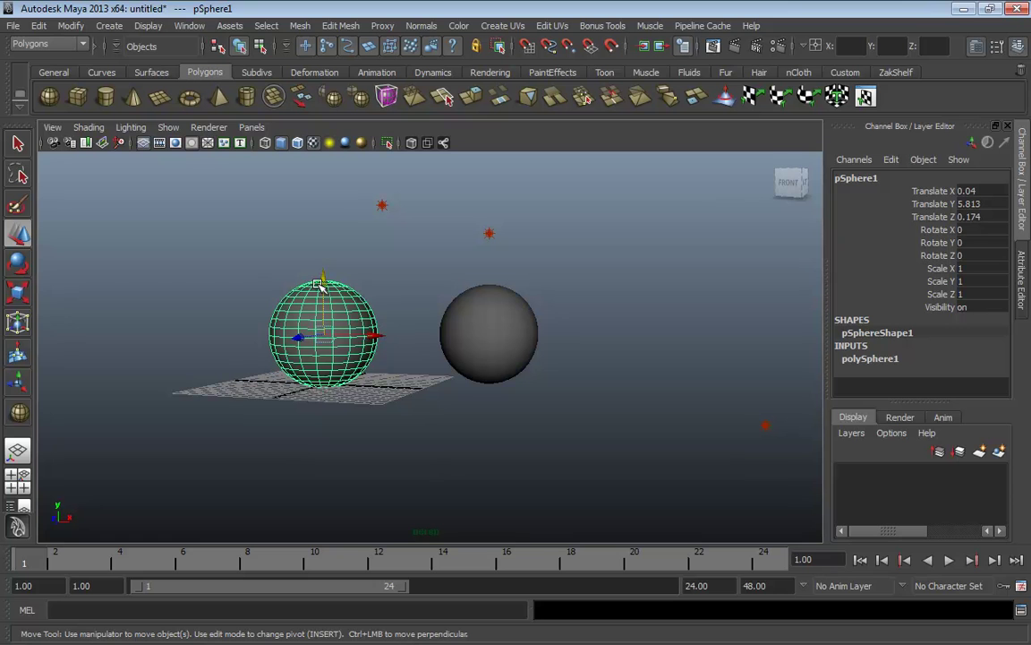
Use the ViewCube to look at the first sphere from a corner, the top and the sides, and return to the home view.
left_click(803, 177)
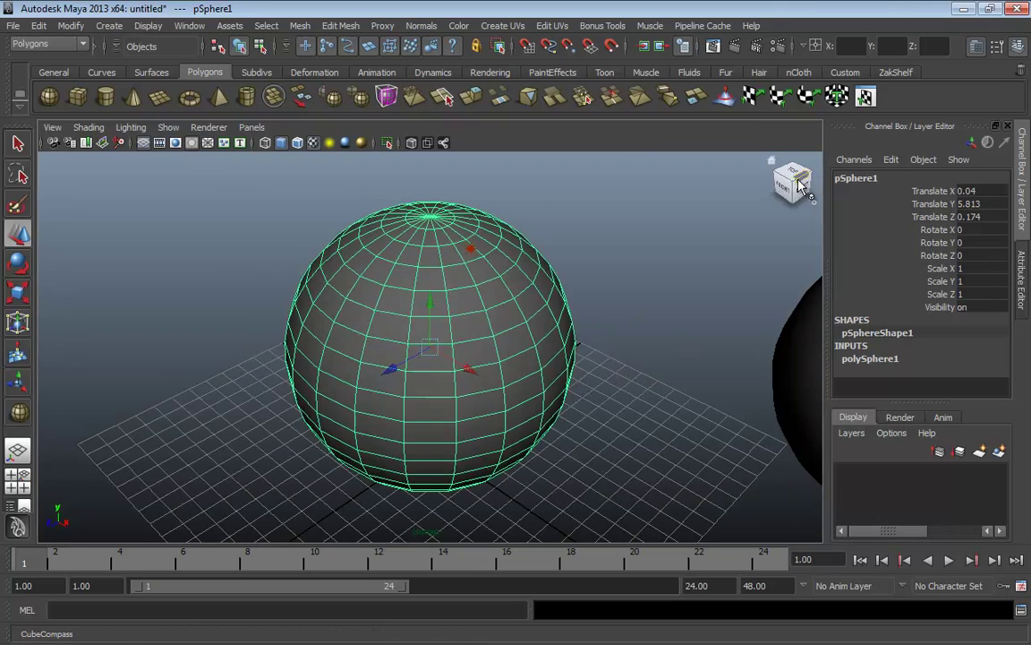
mouse_move(803, 193)
left_mouse_down()
mouse_move(784, 211)
mouse_move(788, 224)
mouse_move(803, 192)
mouse_move(783, 201)
mouse_move(793, 186)
left_mouse_up()
left_click(794, 178)
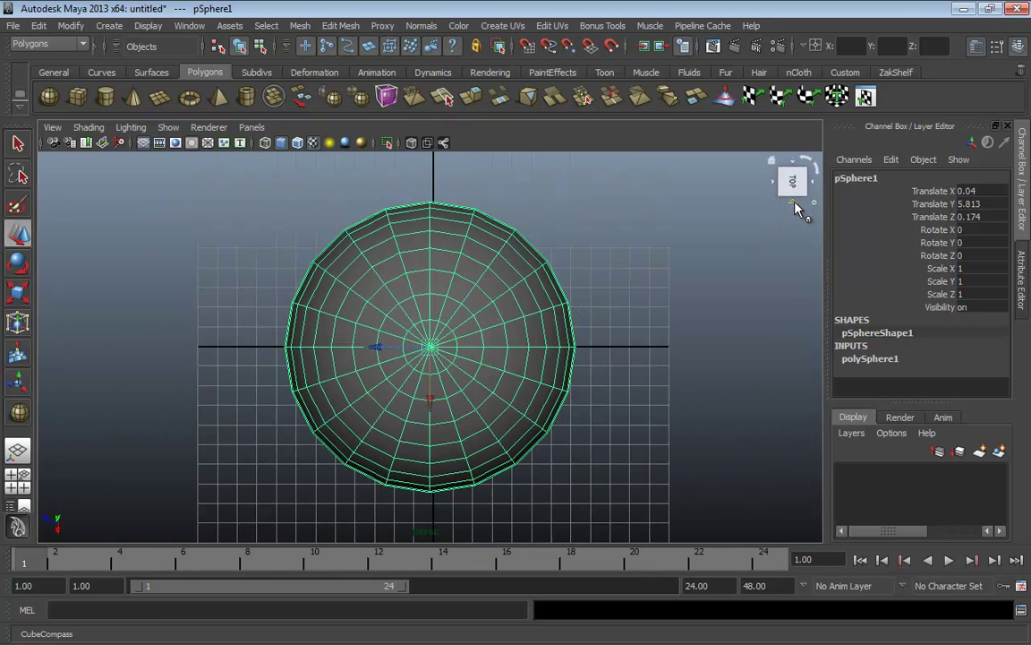
left_click(795, 206)
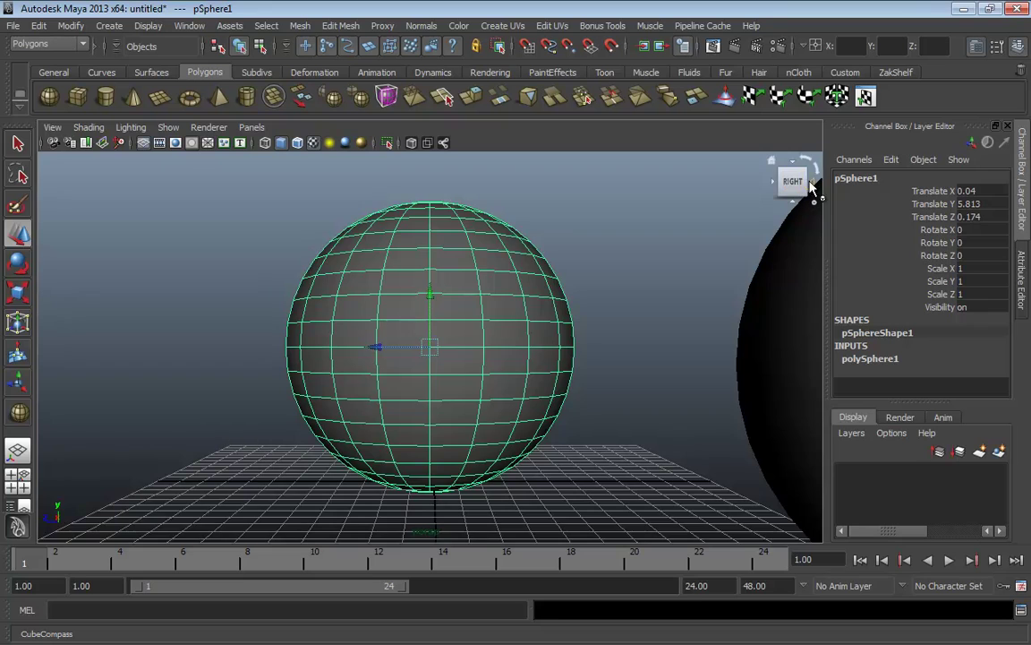
left_click(812, 186)
left_click(812, 184)
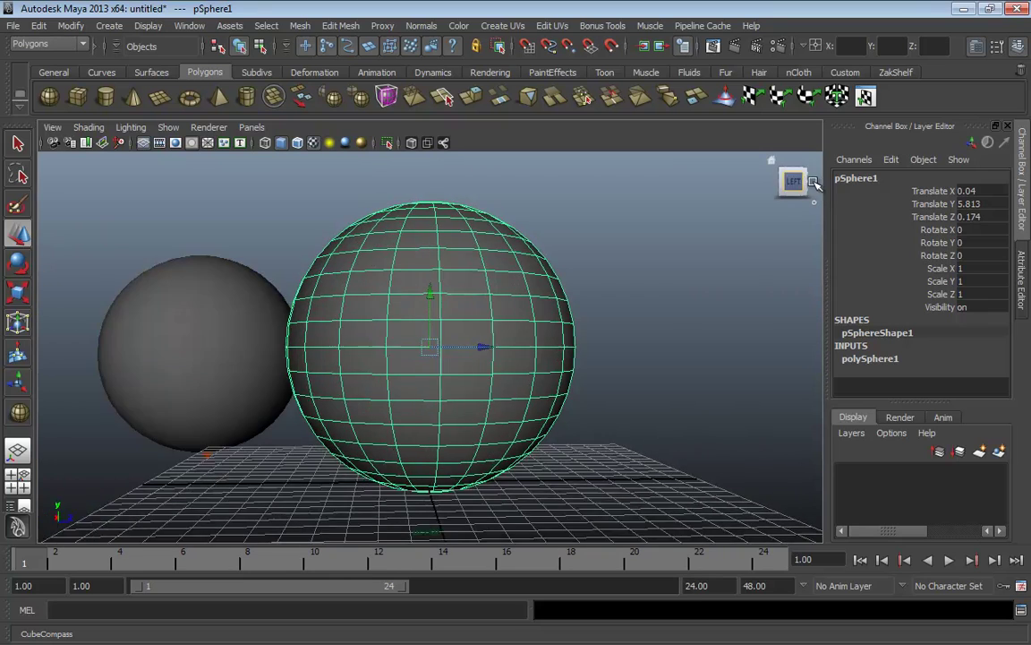
left_click(812, 185)
left_click(810, 185)
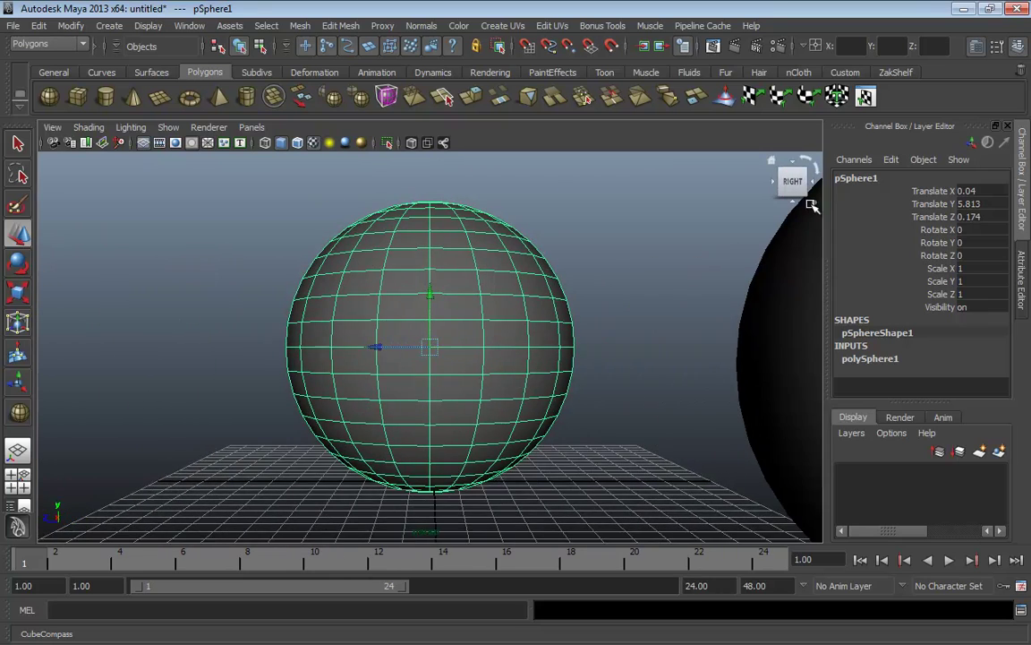
left_click(773, 162)
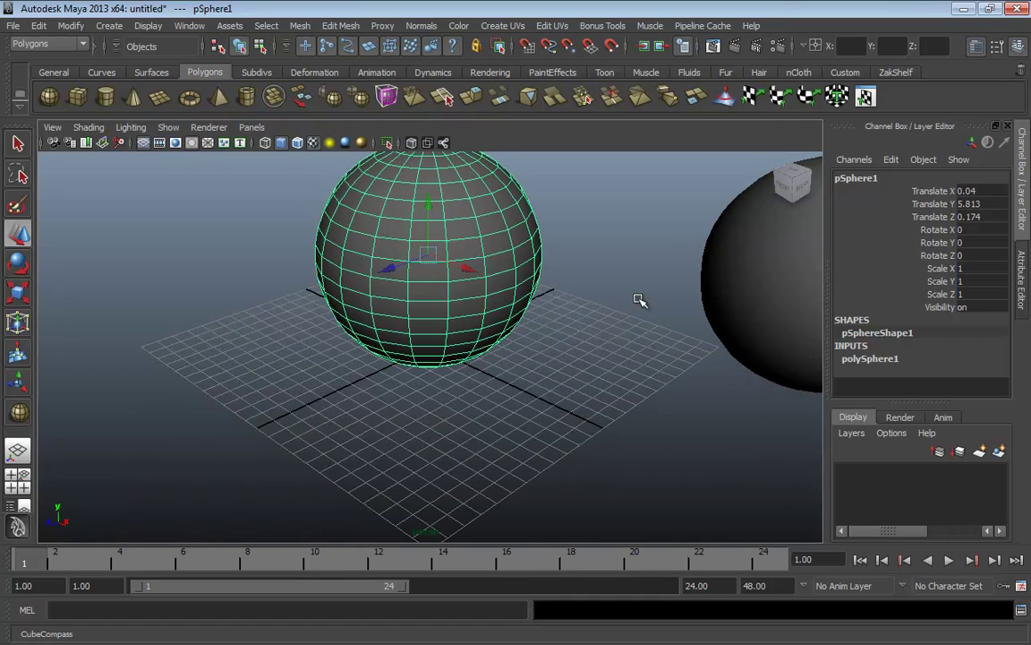
Rotate the view with the ViewCube, switch to its top view, and try rolling the view with the curved arrows.
left_click(794, 190)
left_click_drag(771, 190, 811, 192)
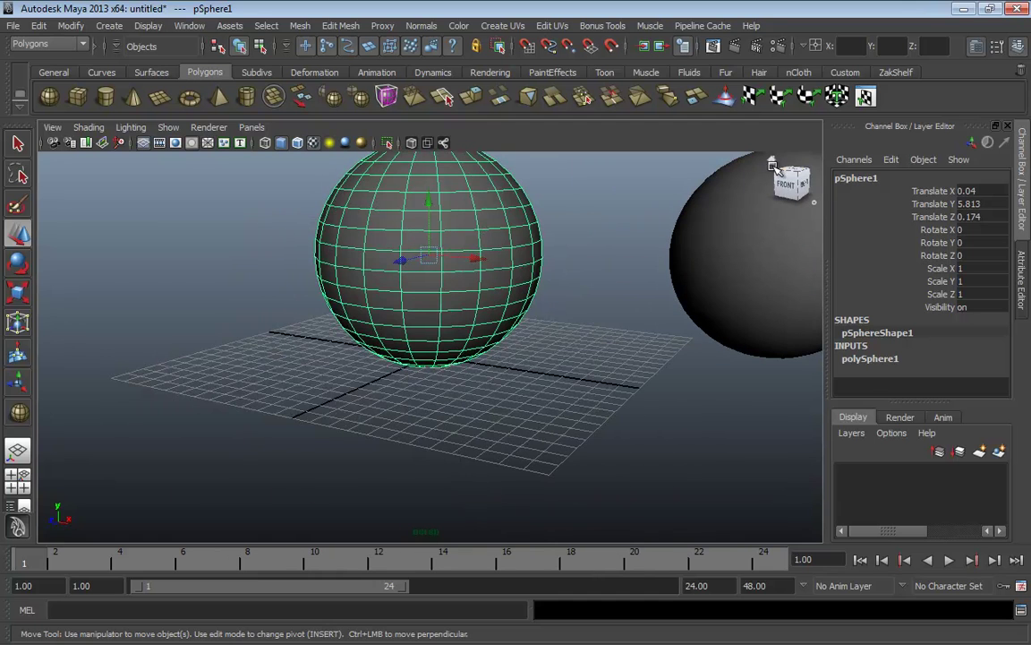
left_click(799, 177)
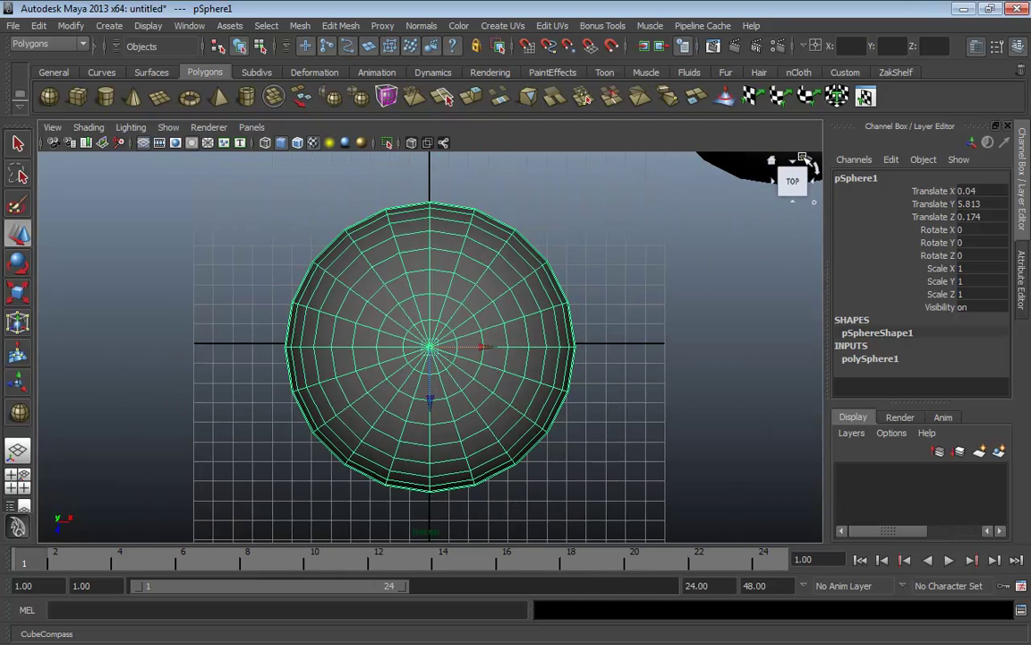
left_click(811, 159)
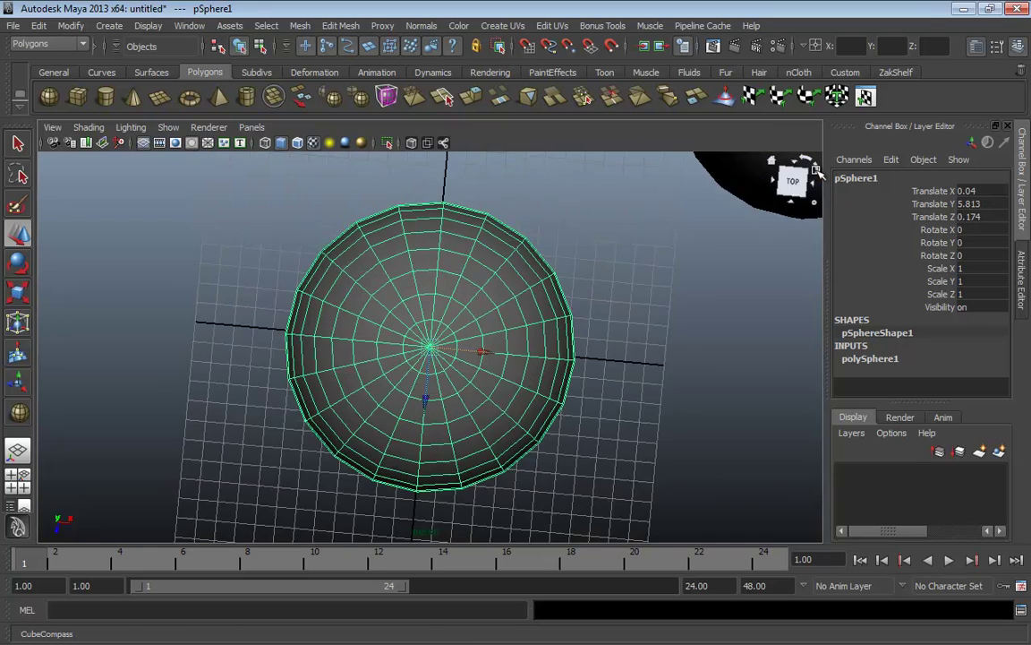
left_click(810, 159)
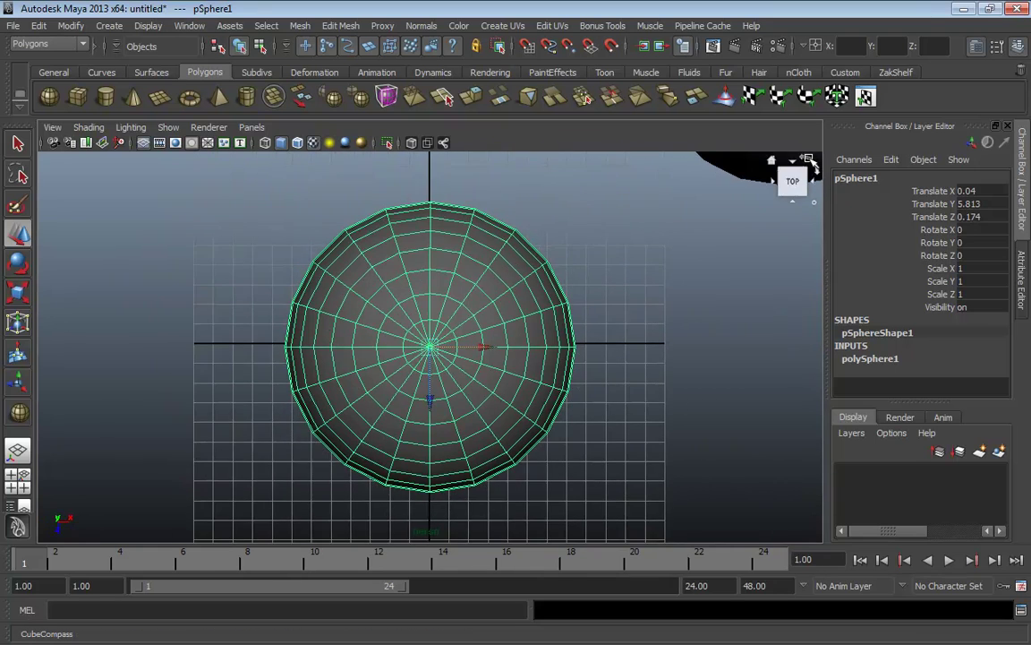
Orbit, pan and zoom out the perspective view until both spheres and the whole grid are seen from above the front.
left_click_drag(655, 391, 630, 298, "alt")
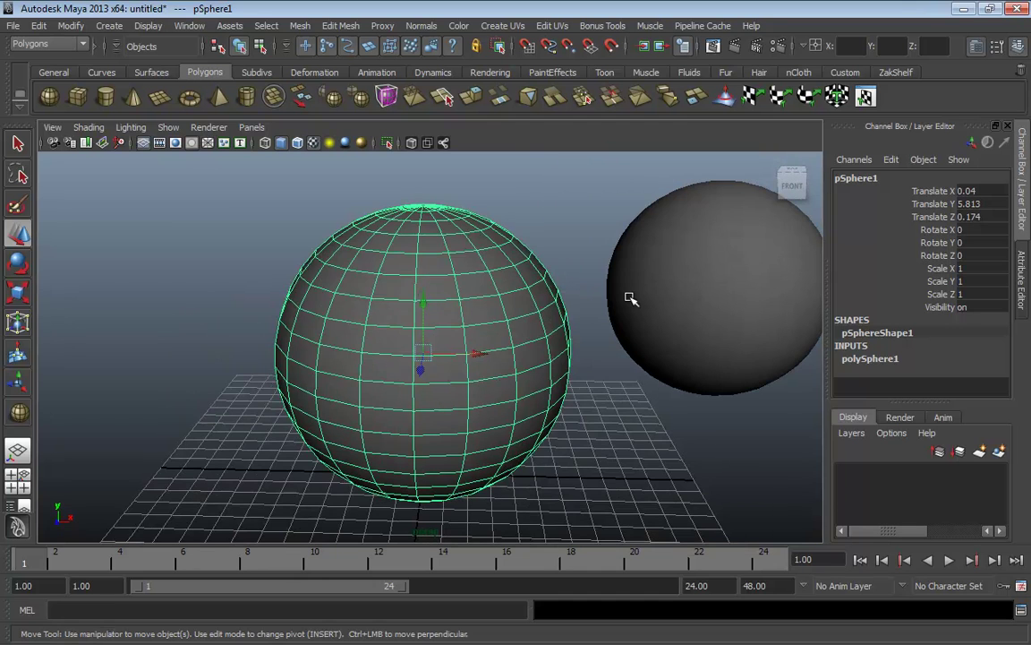
left_click_drag(506, 378, 577, 329, "alt")
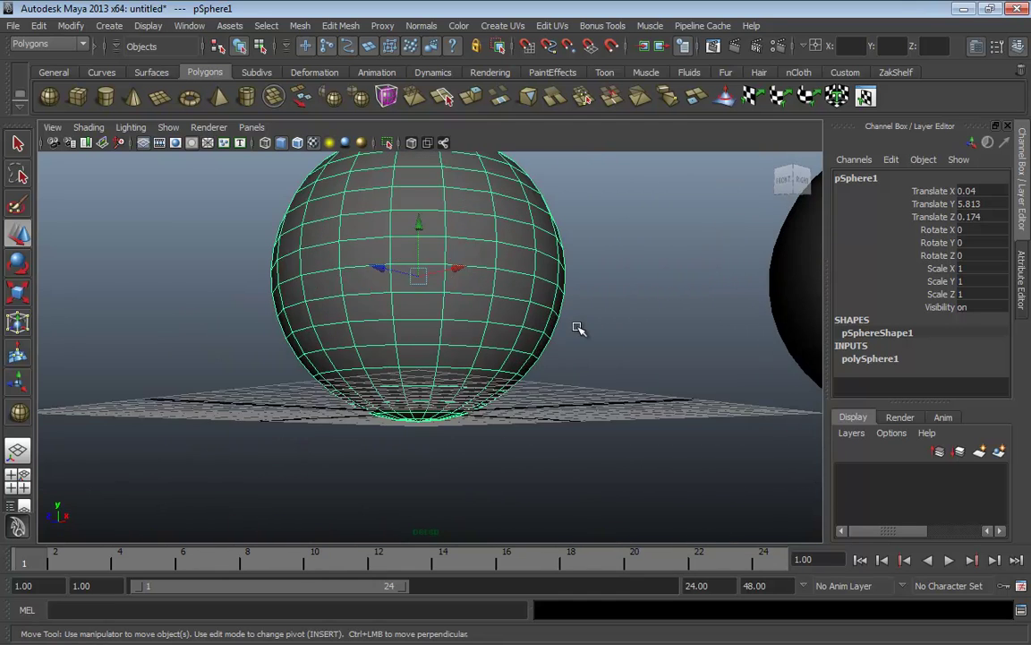
middle_click_drag(605, 291, 601, 375, "alt")
left_click_drag(483, 369, 586, 399, "alt")
right_click_drag(586, 398, 553, 371, "alt")
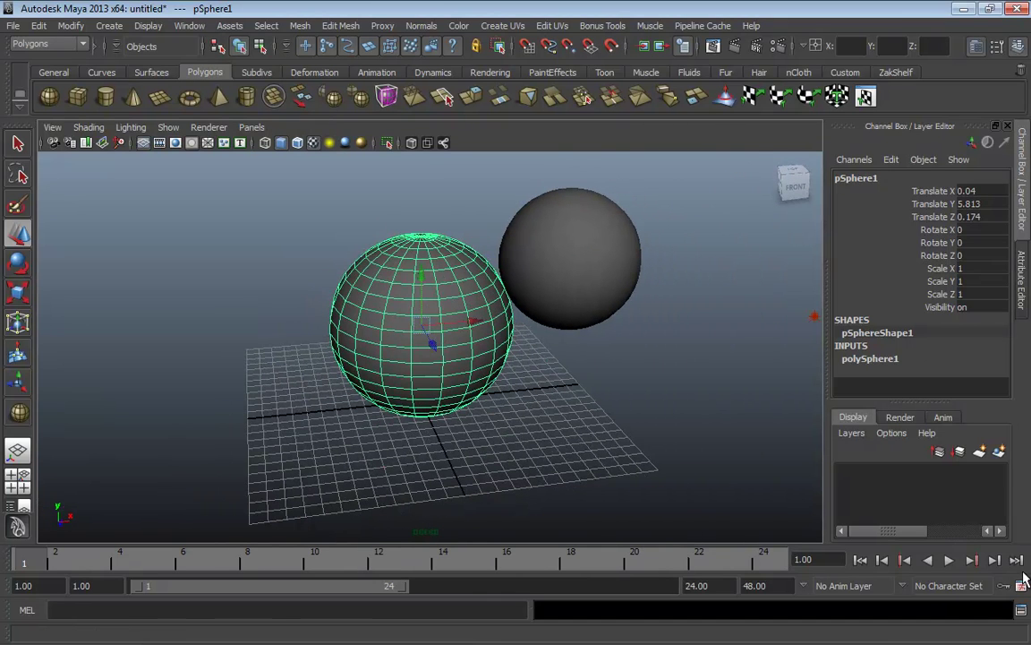
Turn off Show the ViewCube in the ViewCube preferences and save the preferences.
left_click(1022, 585)
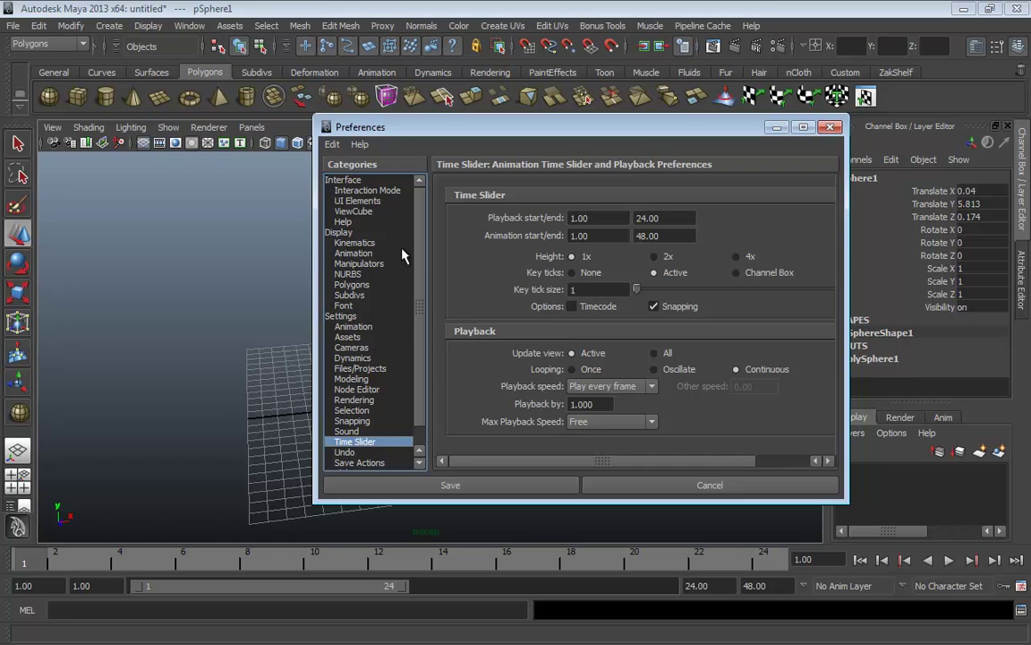
left_click(359, 212)
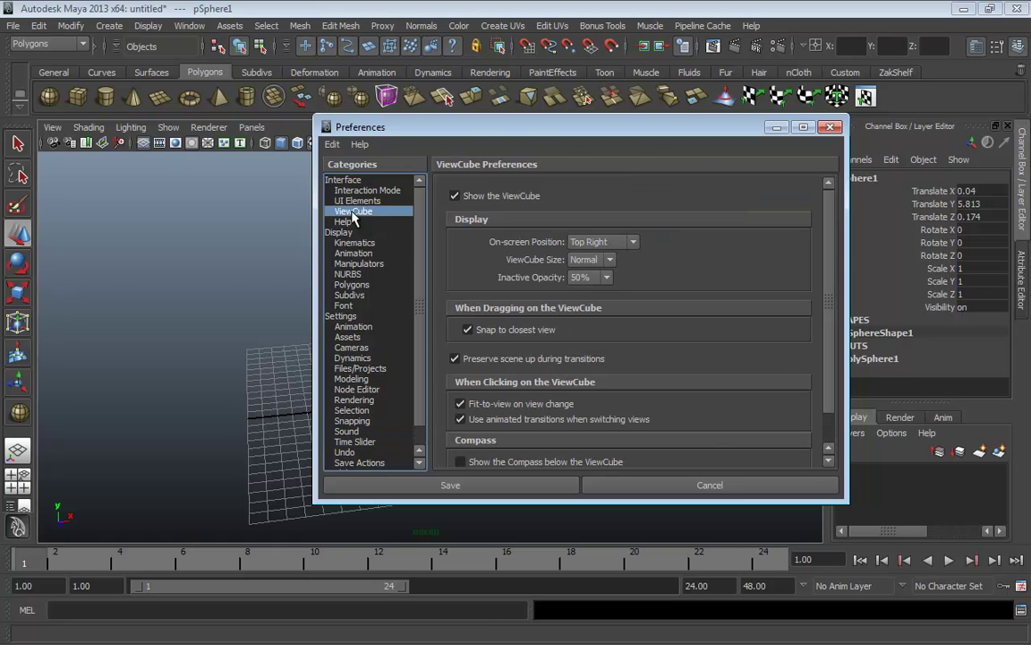
left_click(454, 196)
left_click_drag(537, 127, 403, 131)
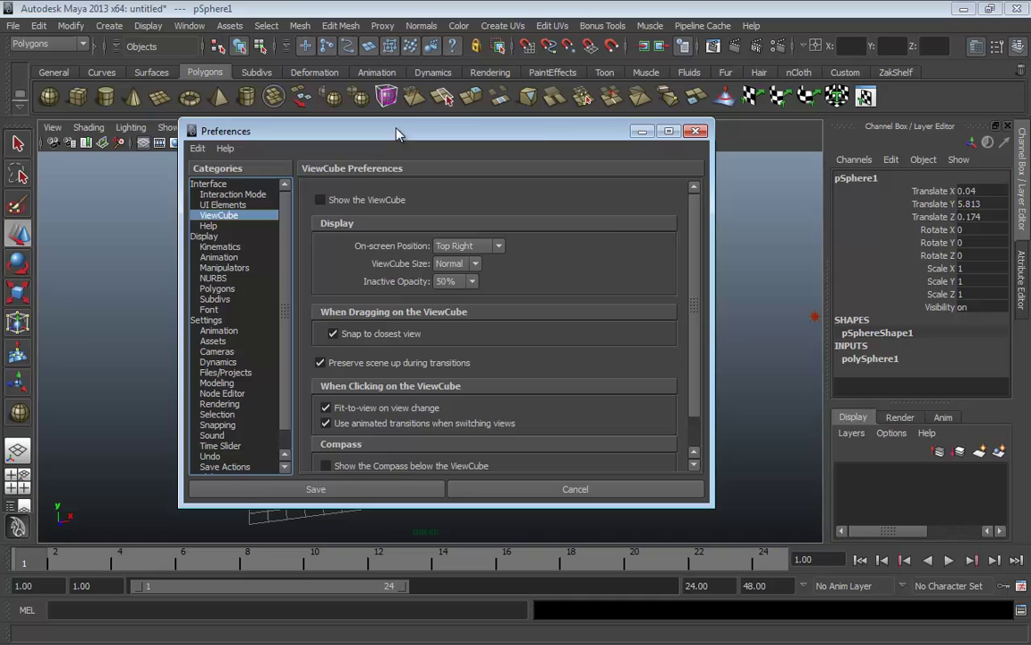
left_click(346, 491)
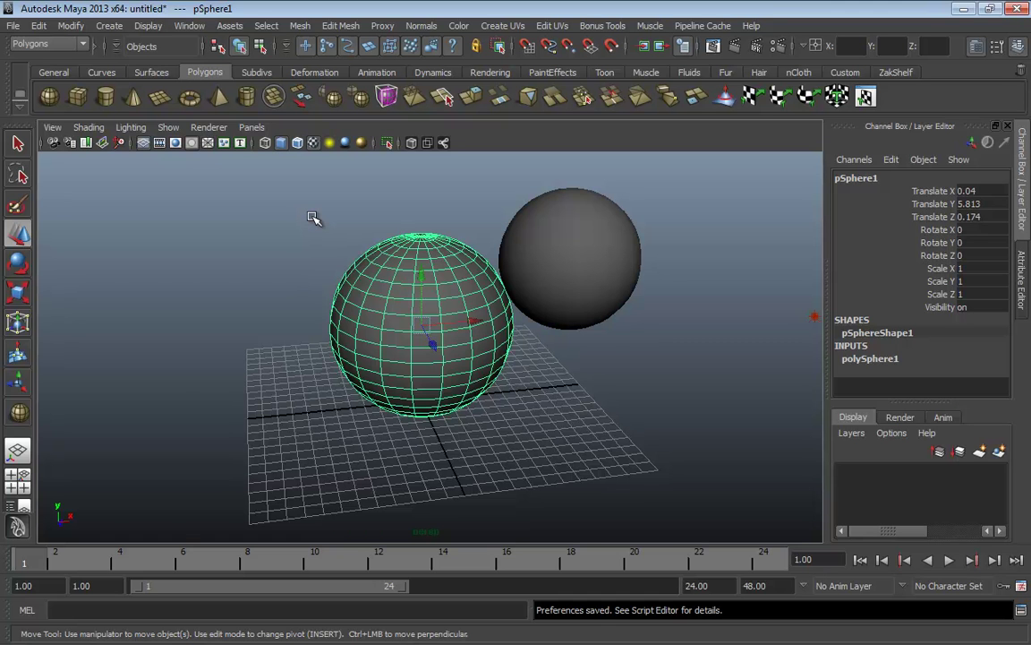
Open the hotbox over the perspective view and examine its list of recent commands.
key("space")
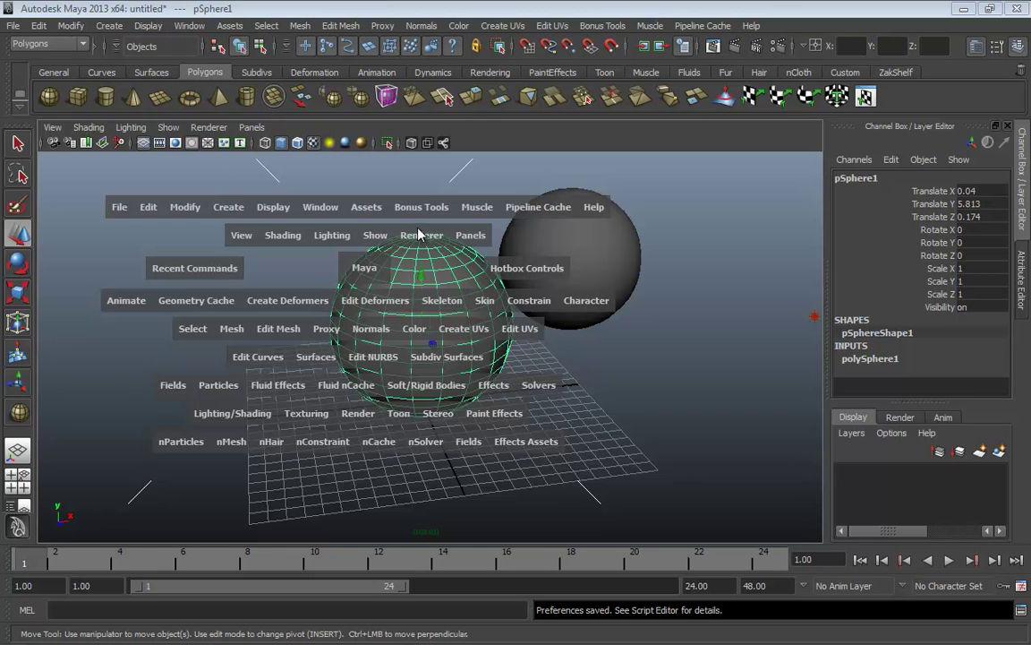
left_click(183, 269)
left_click(183, 270)
left_click(183, 269)
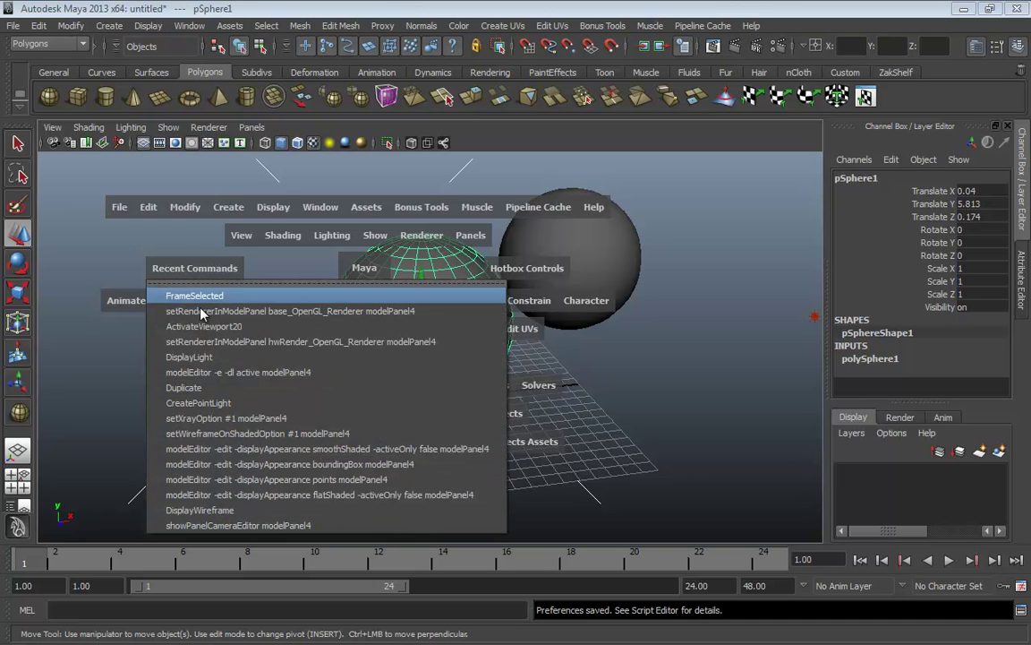
left_click(187, 270)
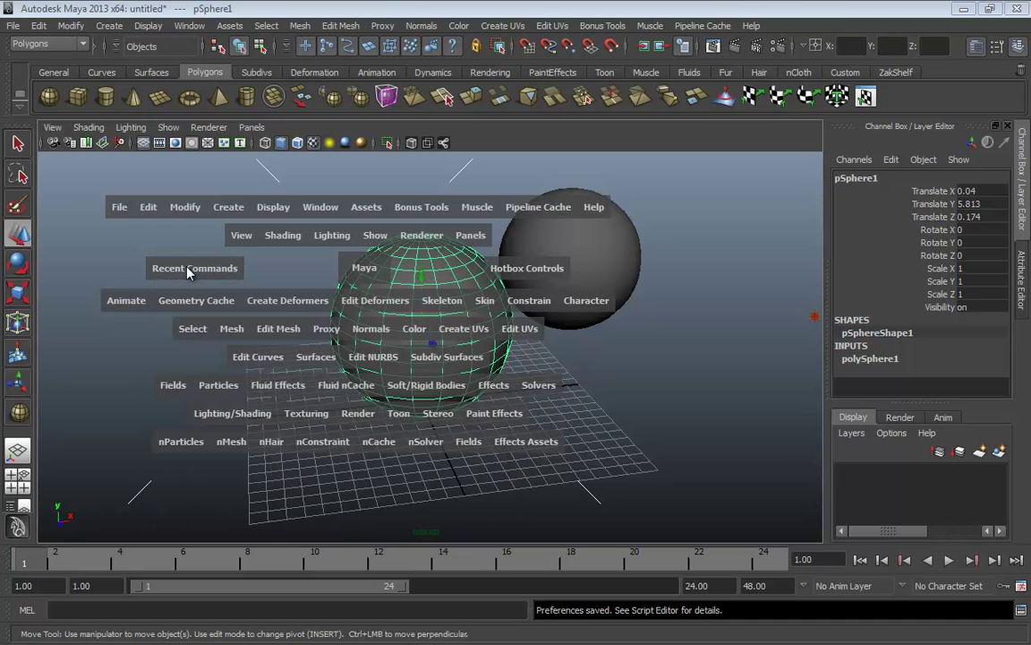
Examine the view choices in the hotbox's central Maya zone and the options under Hotbox Controls.
left_click_drag(362, 267, 364, 271)
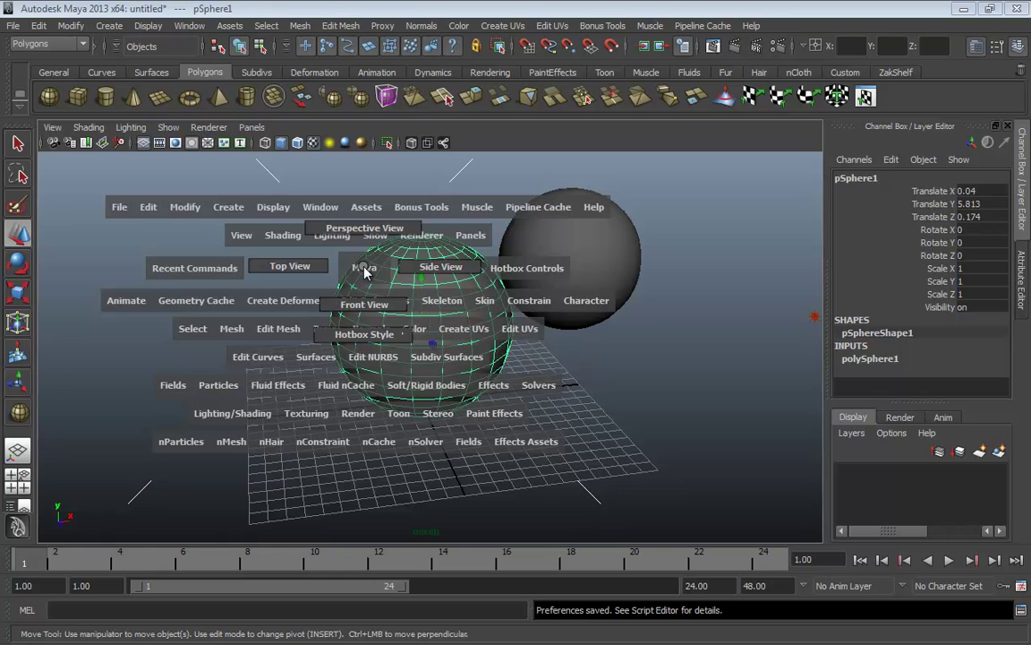
left_click_drag(364, 271, 333, 240)
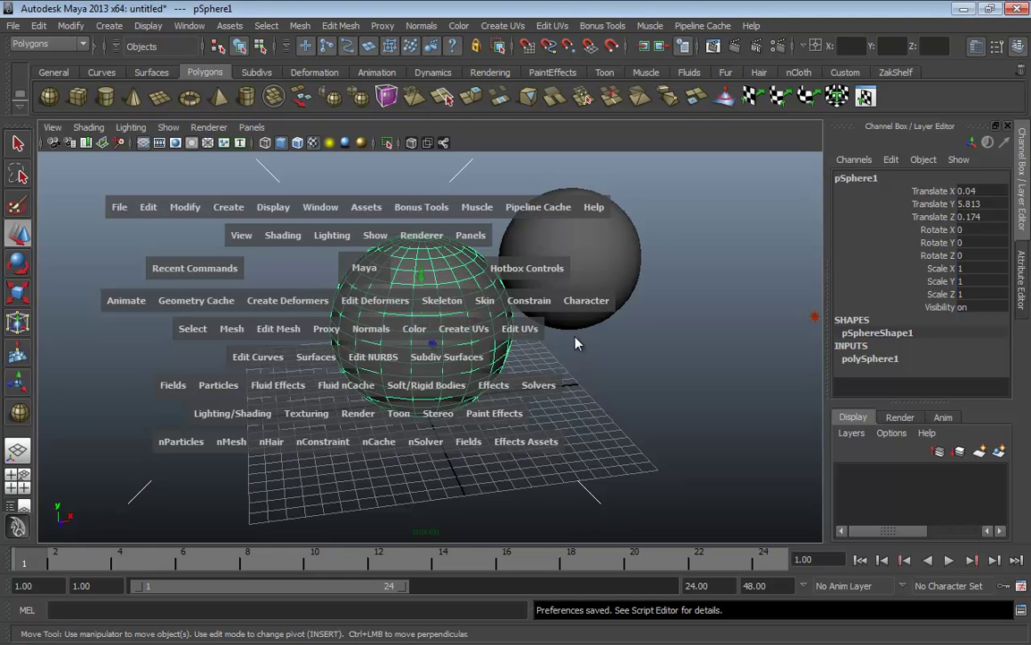
left_click(537, 273)
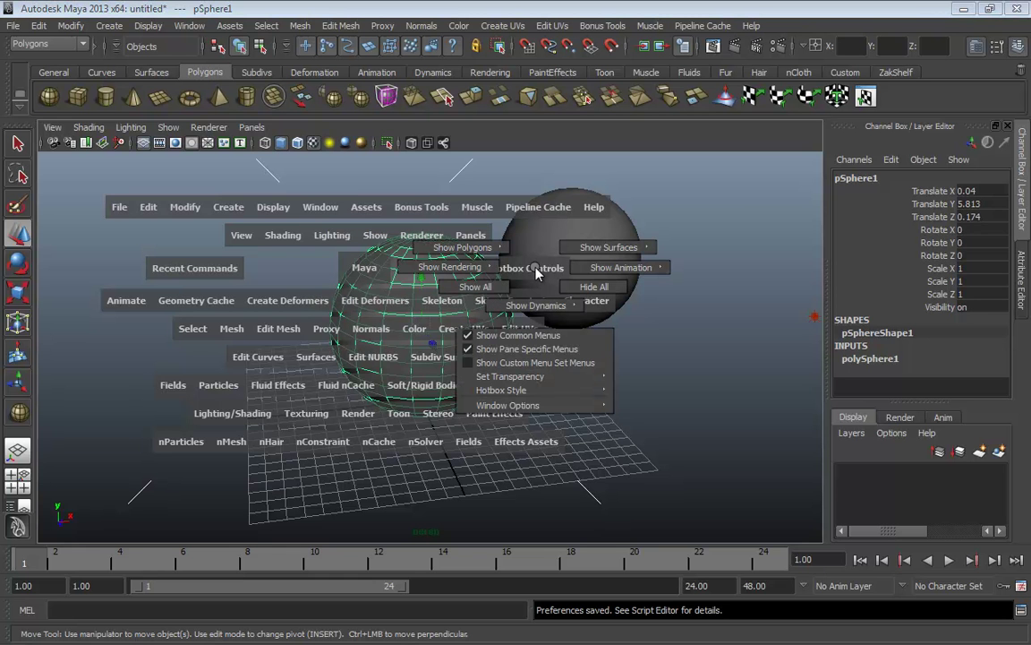
left_click_drag(537, 273, 608, 225)
Reopen the hotbox and hide all of its menu rows with Hide All.
key("space")
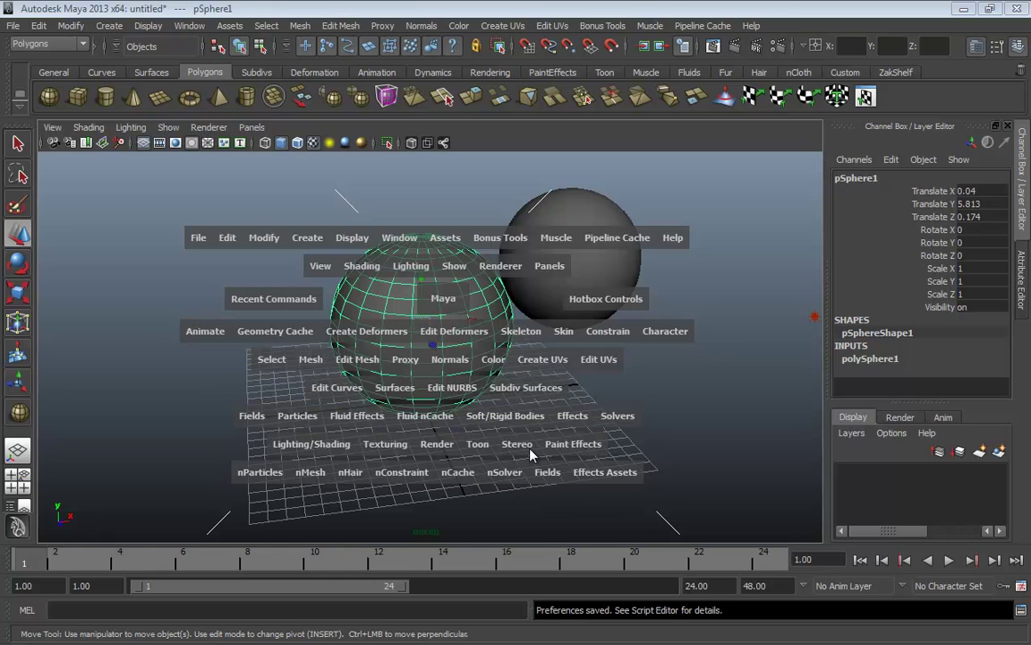
left_click(589, 303)
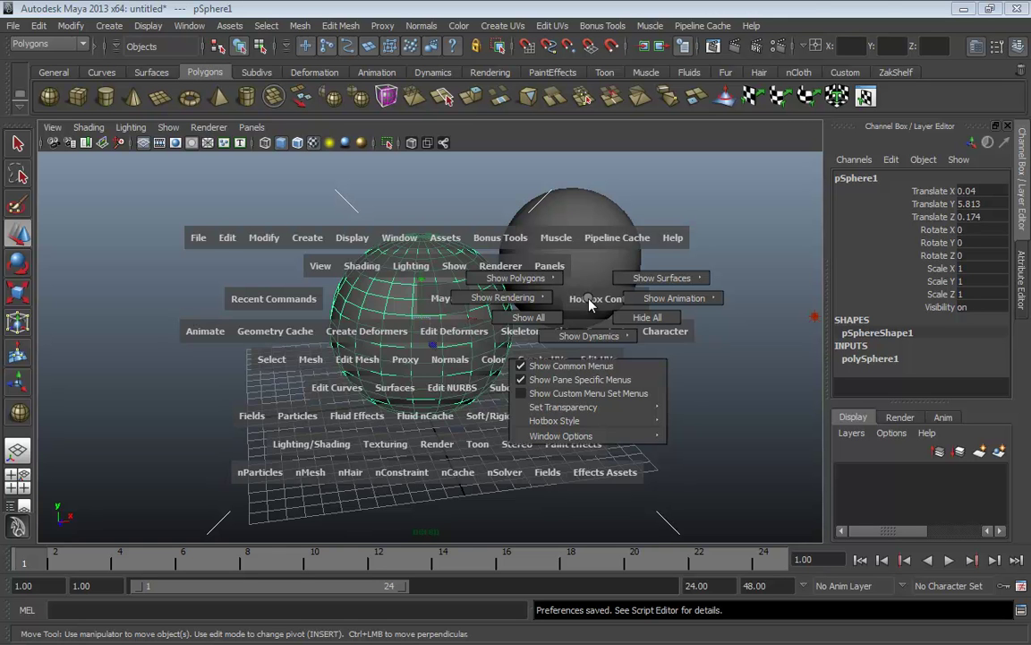
left_click(632, 320)
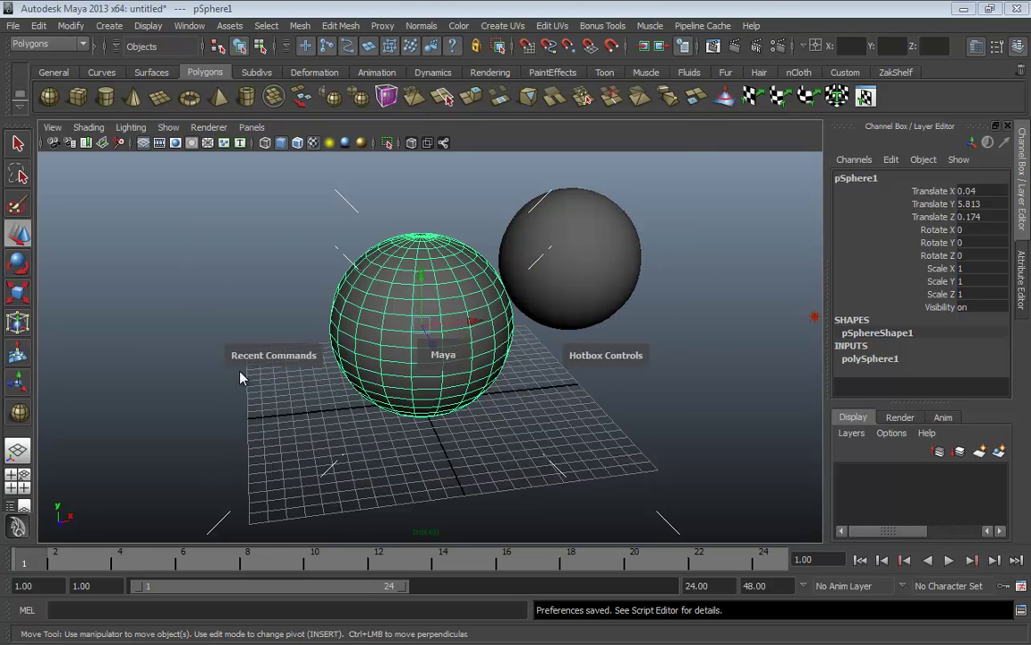
Enable Show Common Menus and Show Pane Specific Menus for the hotbox.
left_click(599, 356)
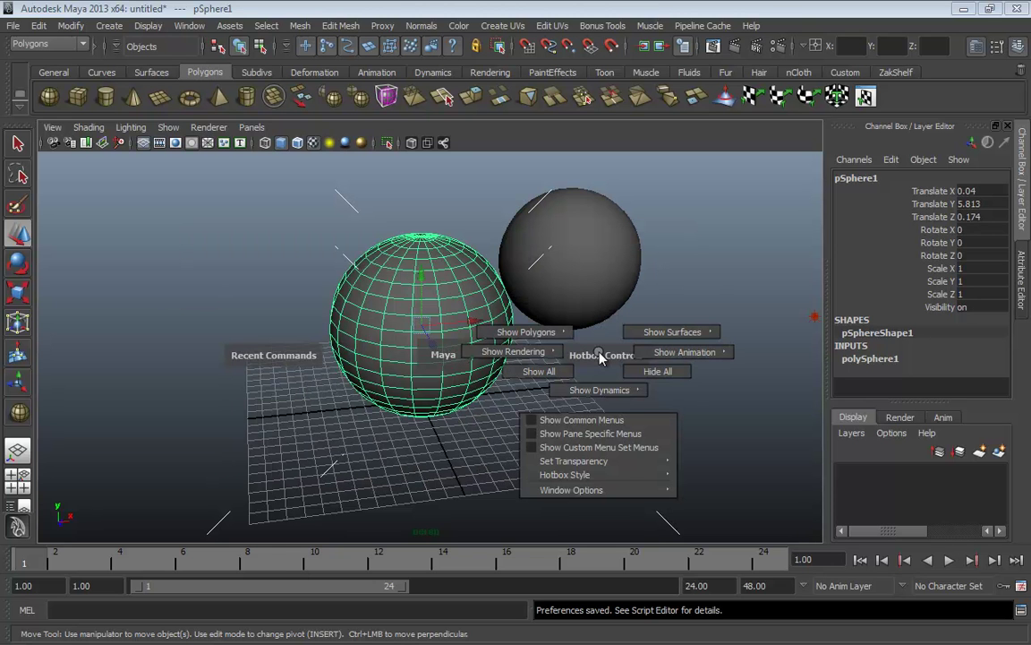
left_click(580, 420)
left_click(584, 270)
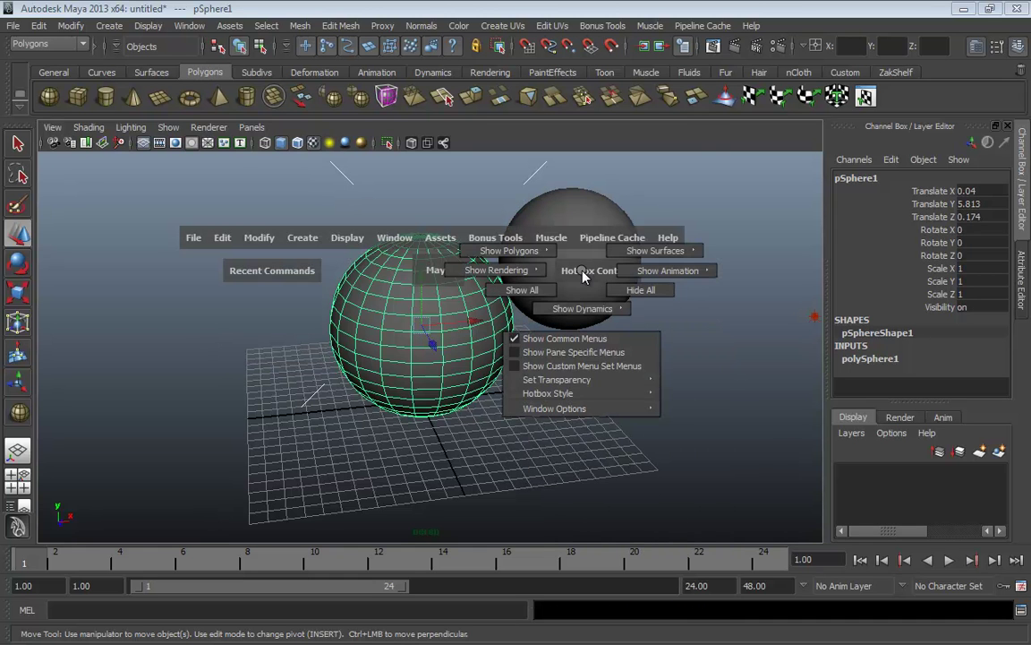
left_click(524, 352)
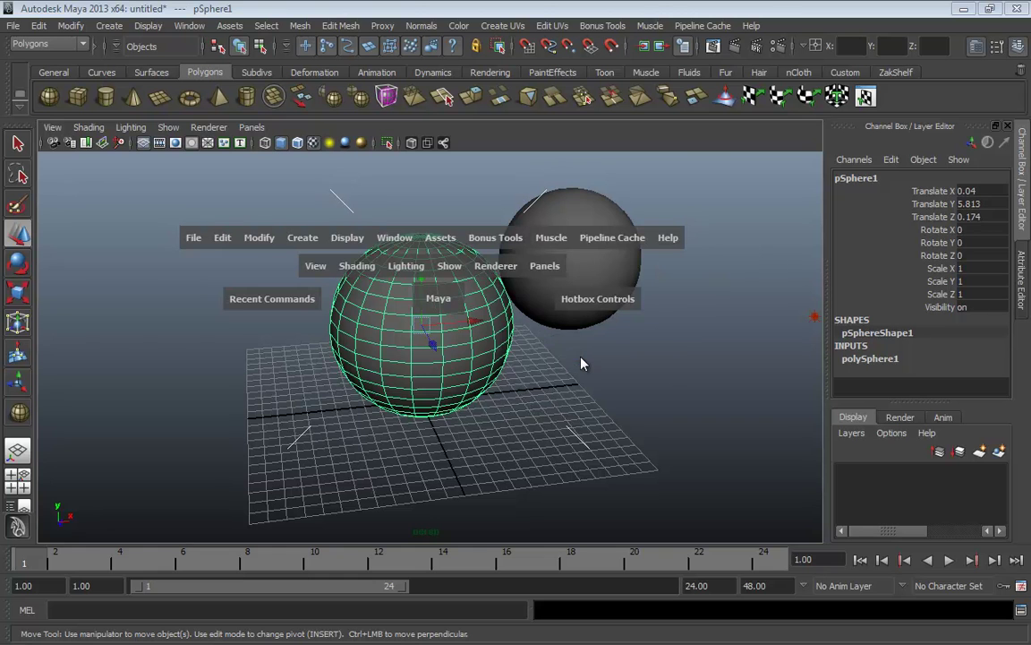
Show the polygon menu row in the hotbox with Show/Hide Polygons.
left_click(580, 303)
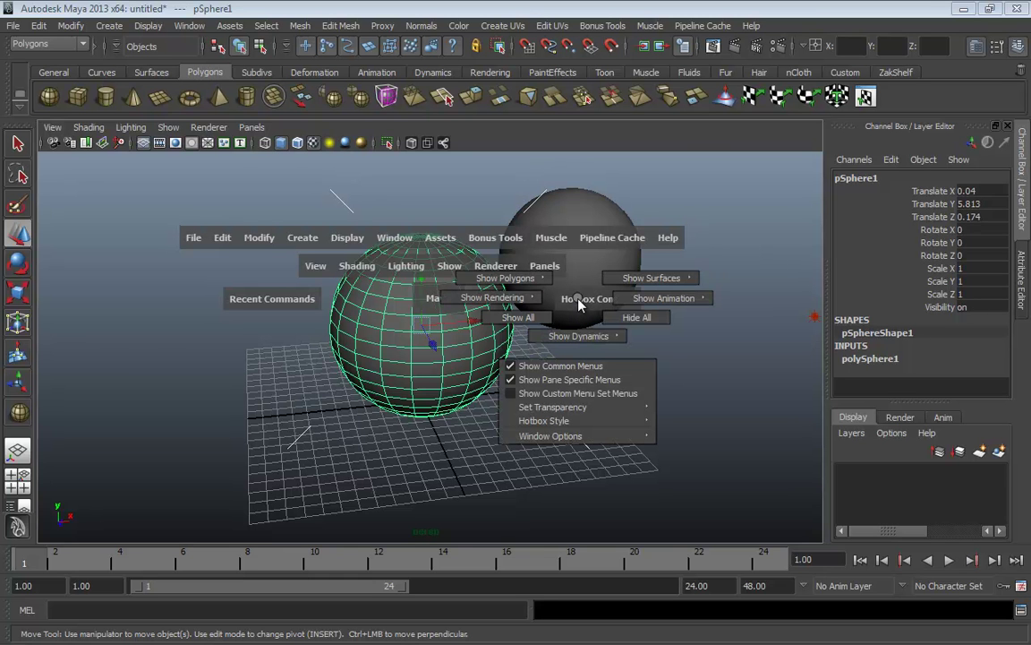
mouse_move(517, 283)
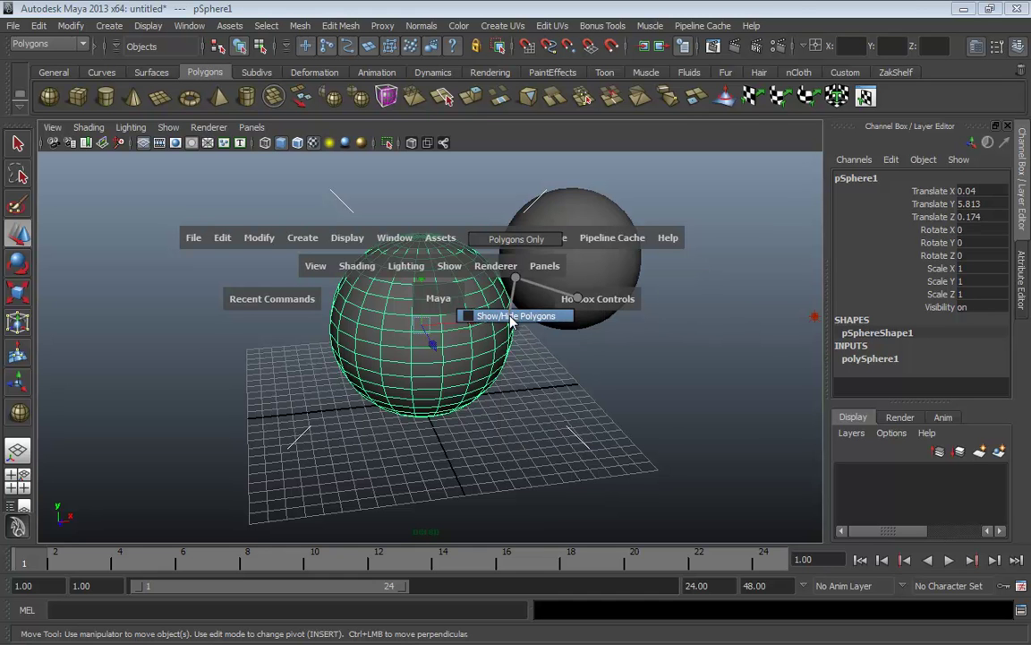
left_click(516, 315)
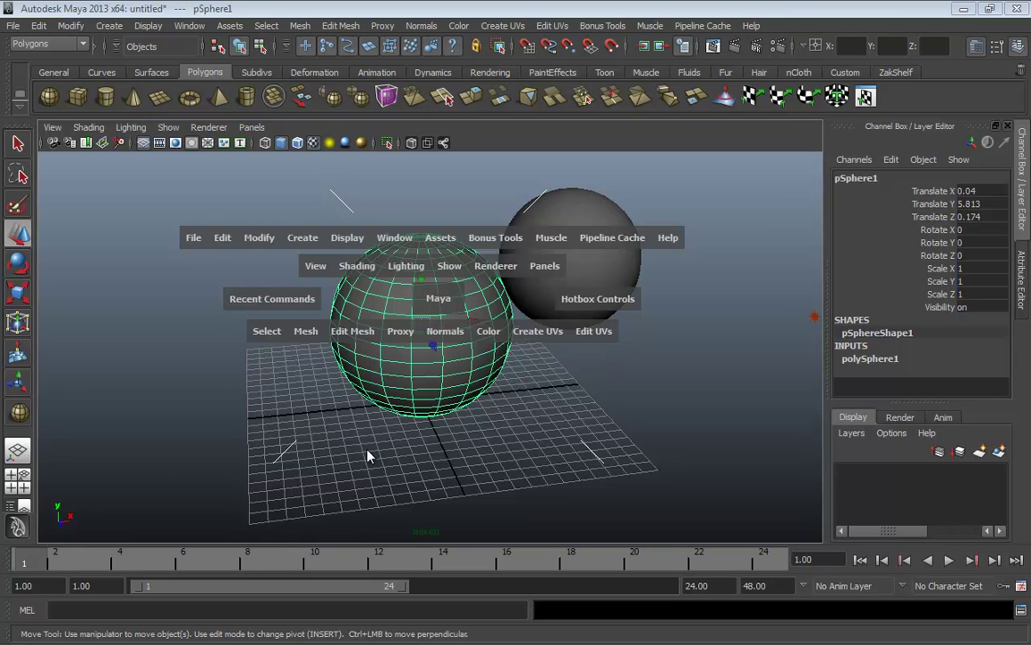
Switch to the Persp/Graph/Outliner layout from the hotbox's upper zone, and return to the Single Perspective layout.
left_click(432, 168)
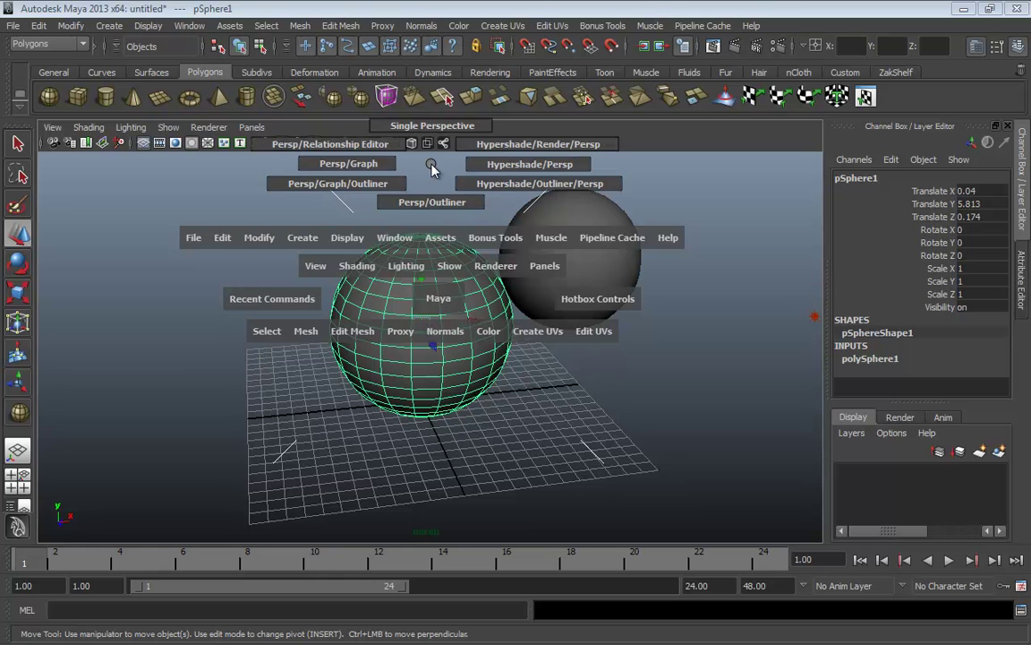
left_click_drag(433, 168, 372, 184)
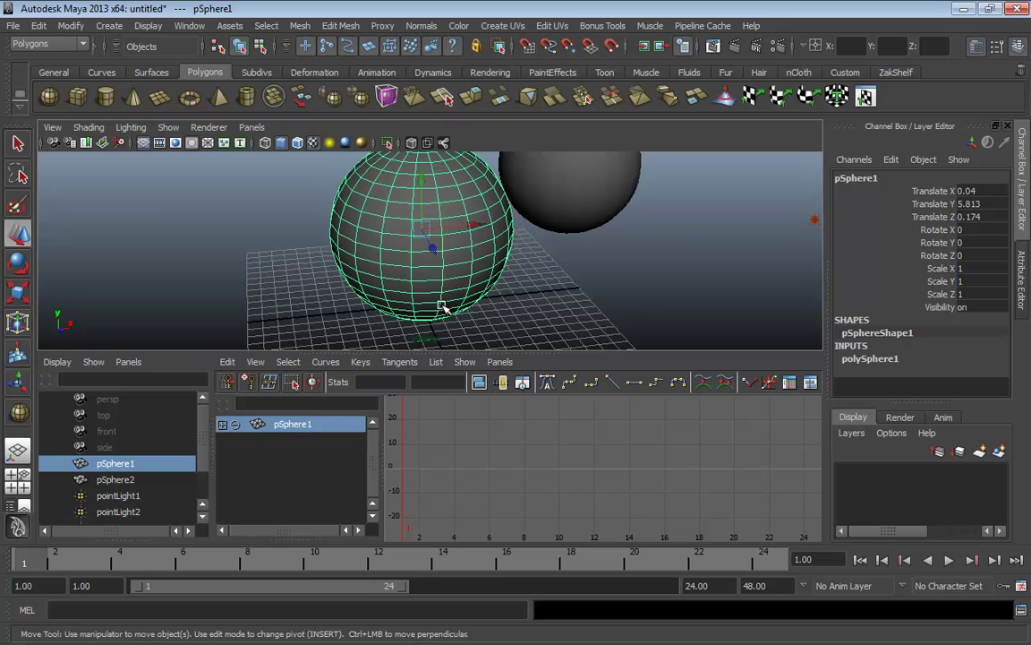
key("space")
left_click_drag(428, 172, 444, 143)
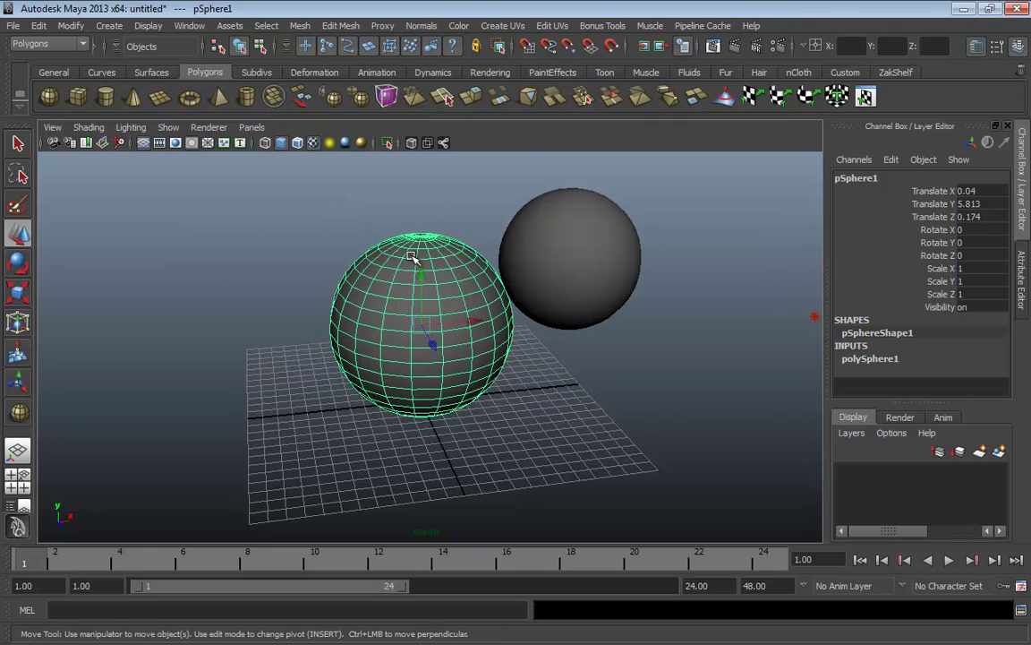
Hide the Shelf, Command Line and Help Line through the hotbox's right-hand zone.
key("space")
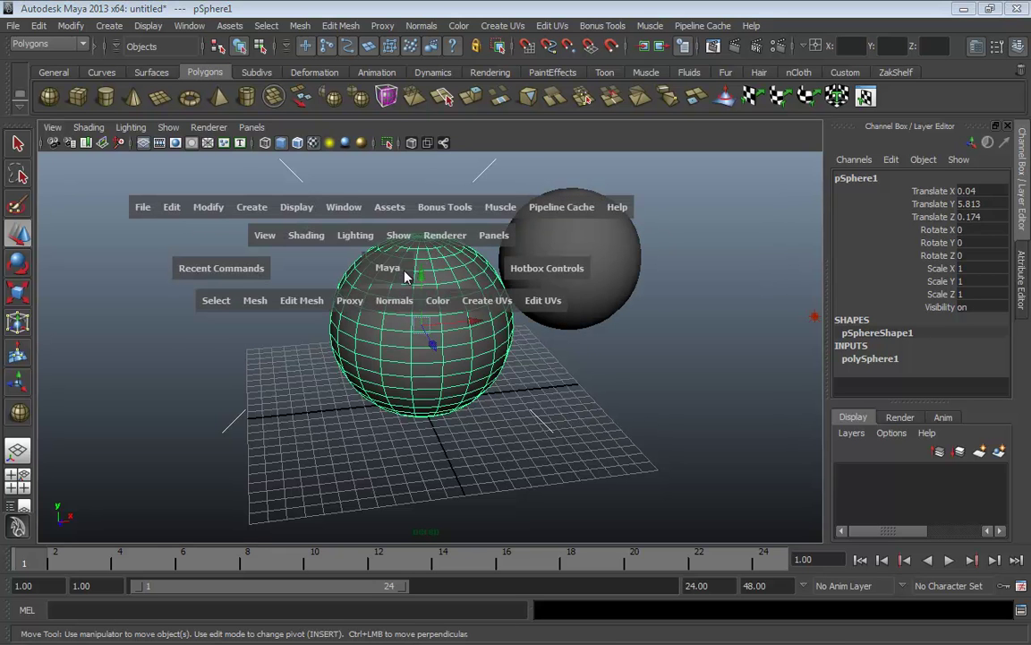
left_click(707, 296)
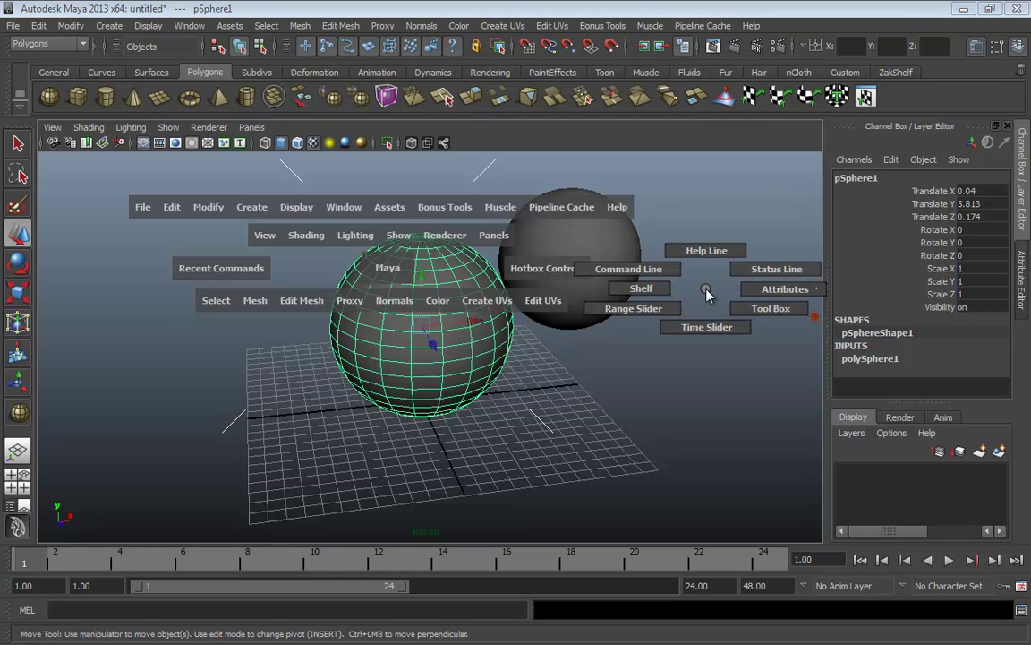
left_click_drag(708, 296, 664, 292)
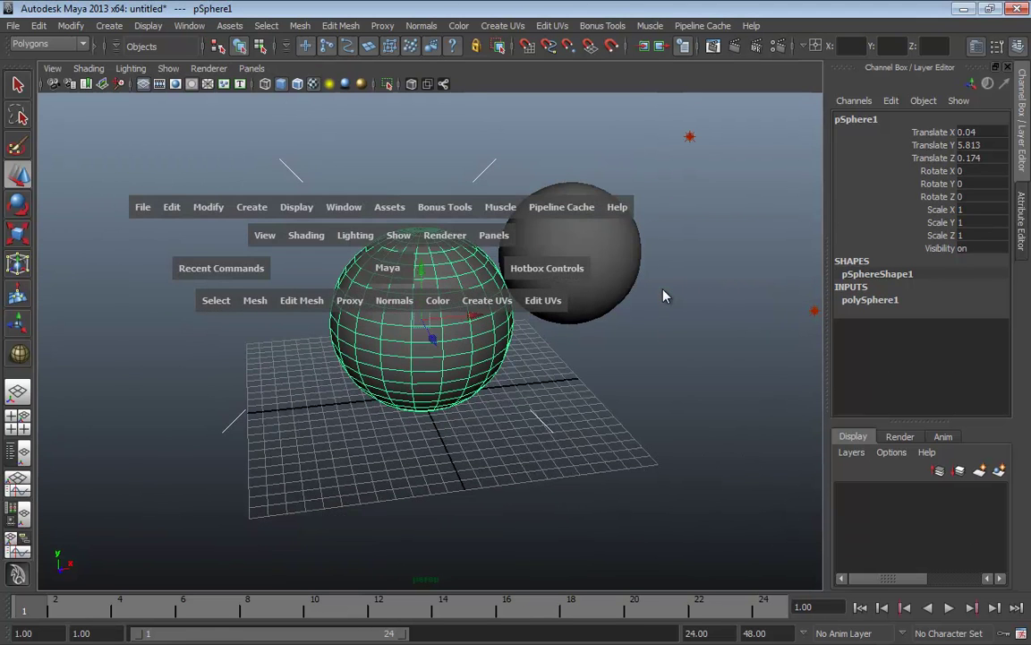
key("space")
key("space")
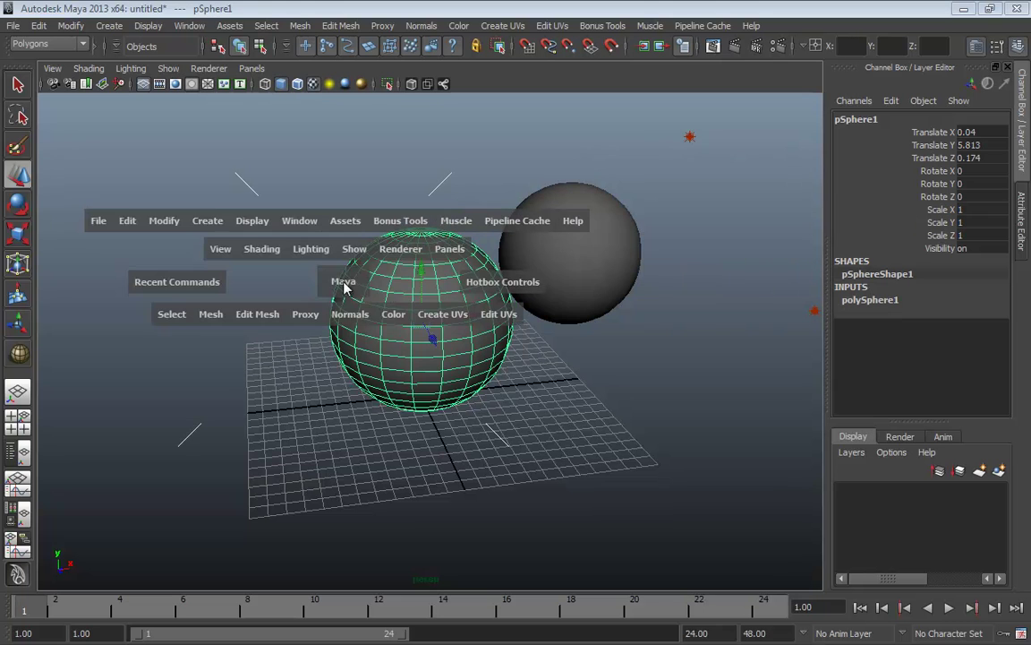
left_click_drag(670, 285, 670, 287)
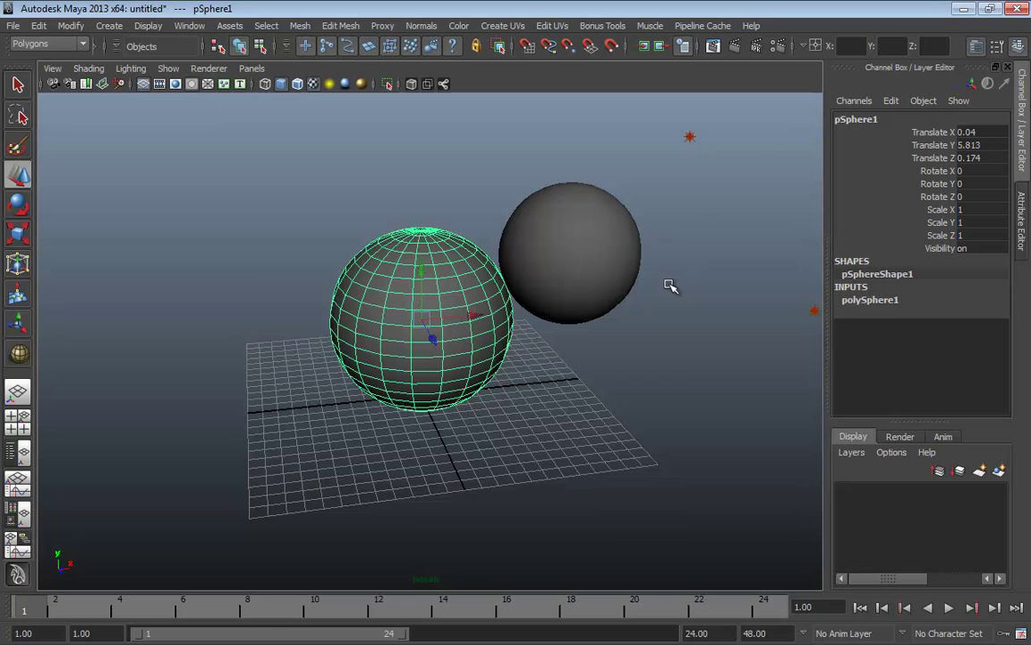
Set the selection mask to Rendering through the hotbox's left-hand zone, and check the choices in its lower zone.
key("space")
left_click_drag(161, 279, 135, 286)
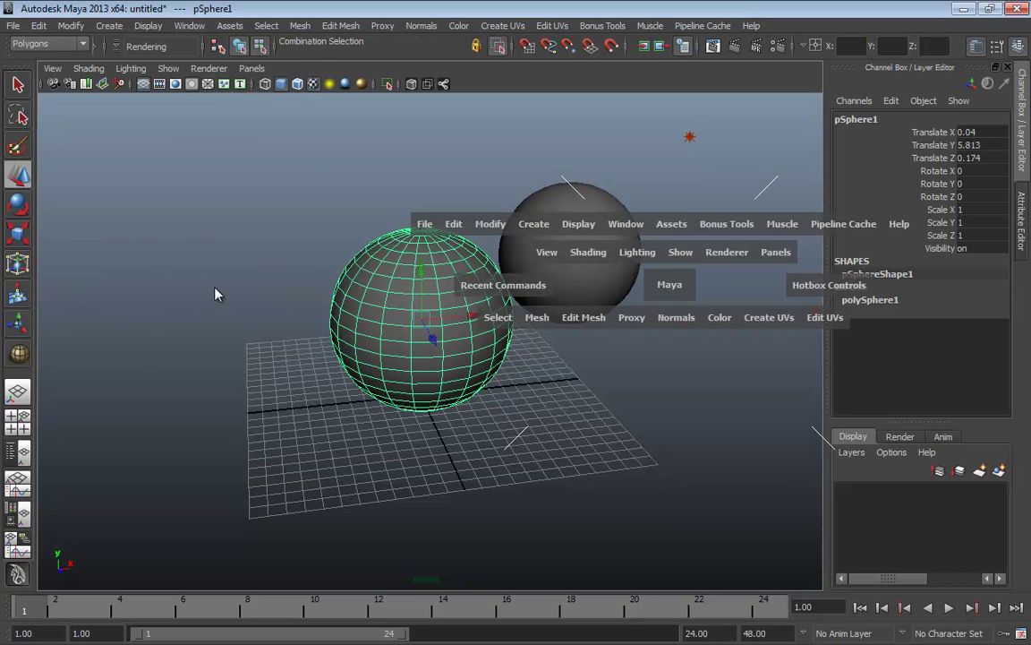
mouse_move(215, 287)
left_mouse_down()
mouse_move(281, 352)
mouse_move(257, 249)
mouse_move(202, 286)
mouse_move(215, 290)
left_mouse_up()
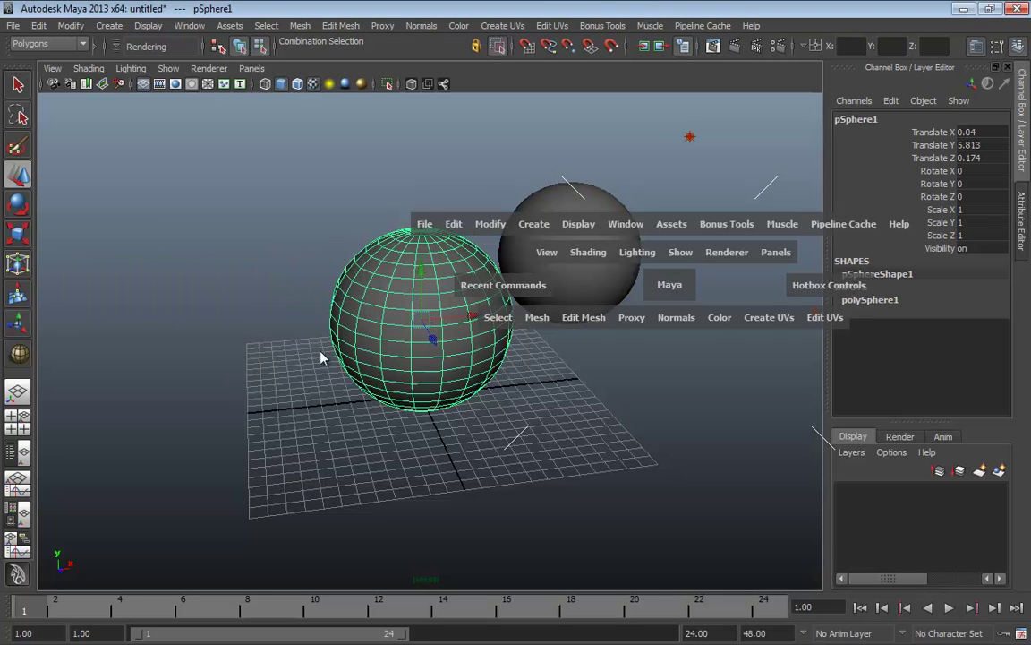
left_click_drag(611, 510, 612, 510)
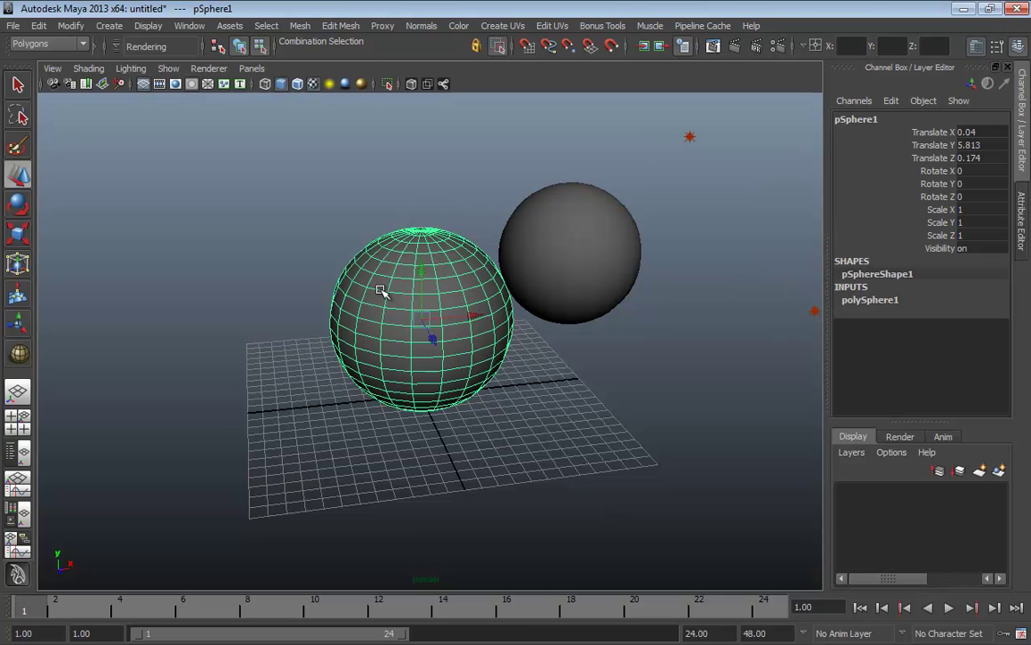
Reopen the hotbox and review the choices under Hotbox Controls.
key("space")
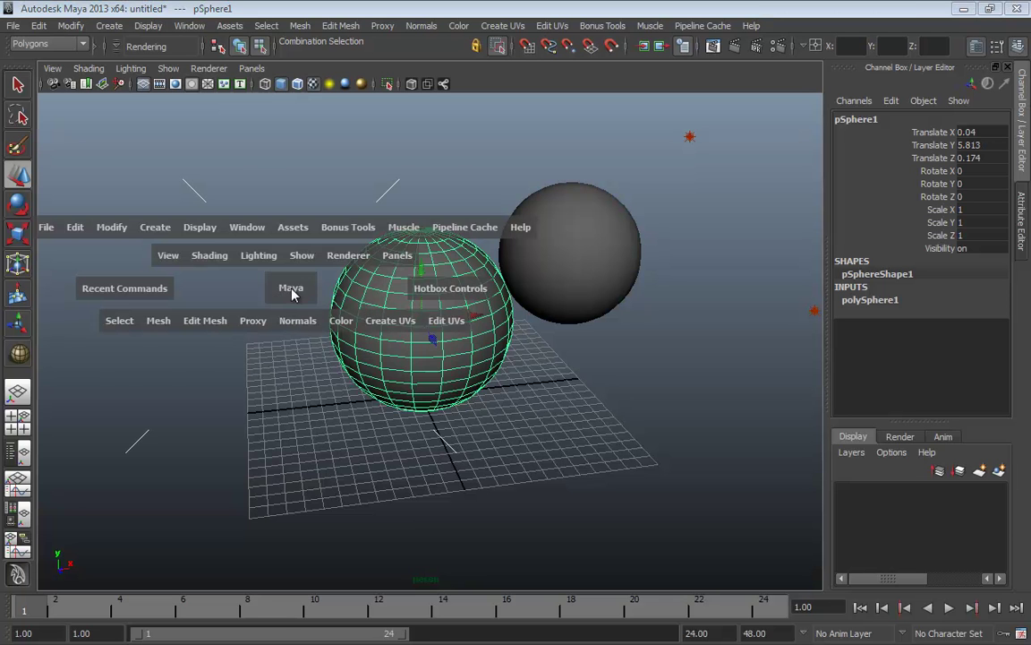
left_click_drag(464, 293, 439, 310)
key("space")
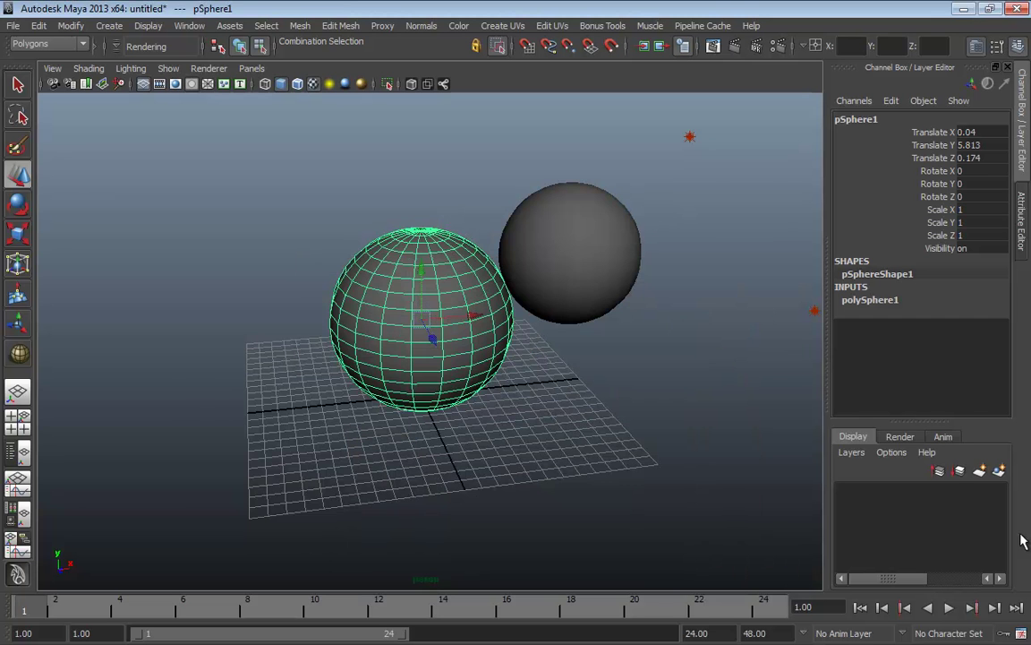
Turn off the menu bar in both the main window and the panels in the Interface preferences.
left_click(1020, 633)
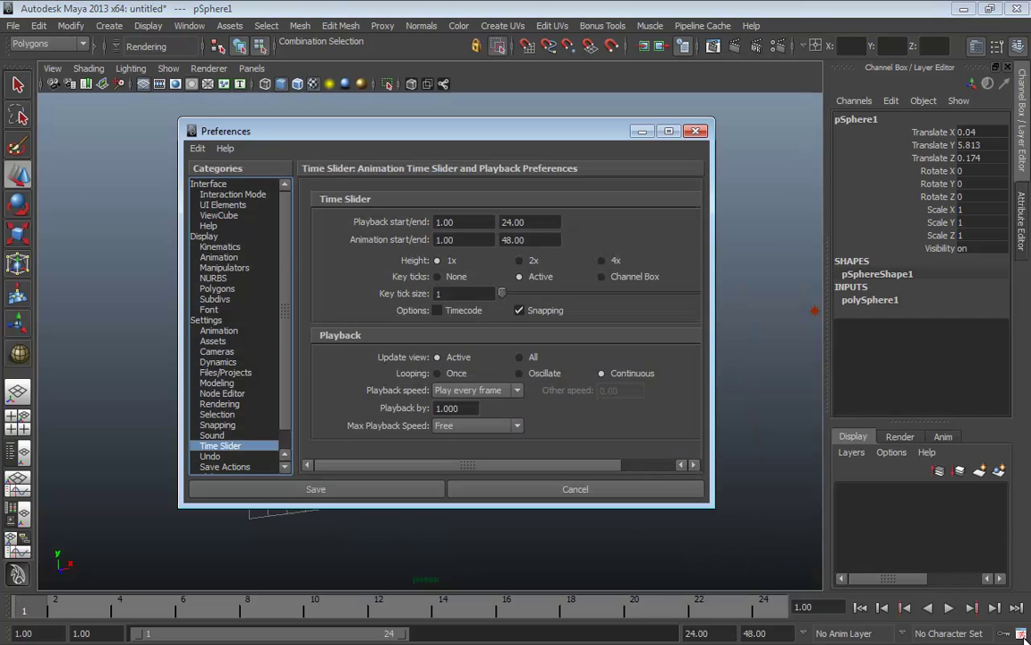
left_click(209, 185)
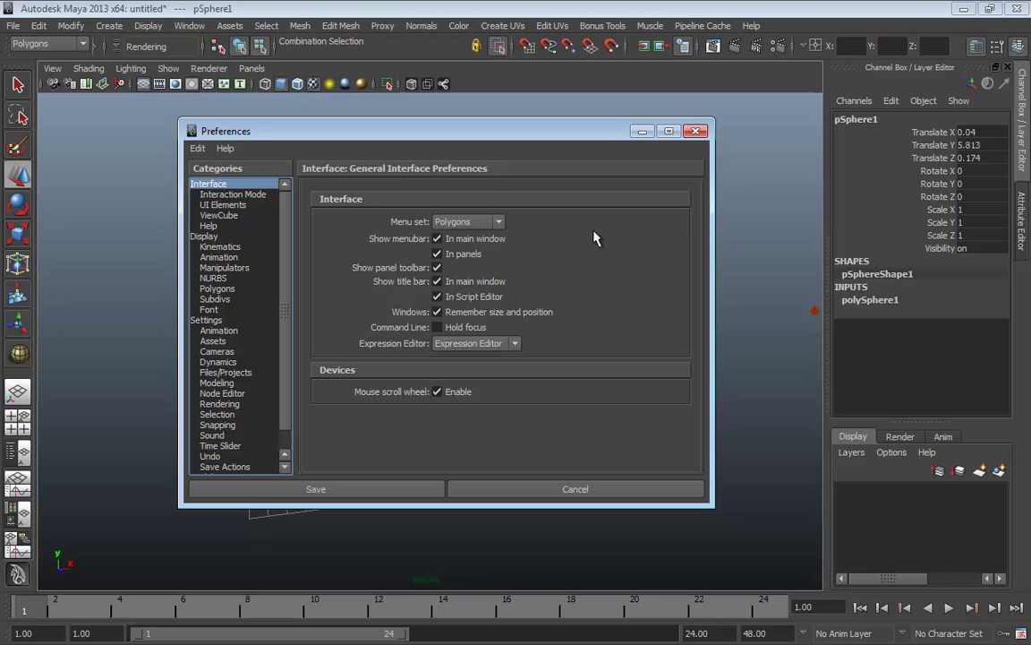
left_click(438, 239)
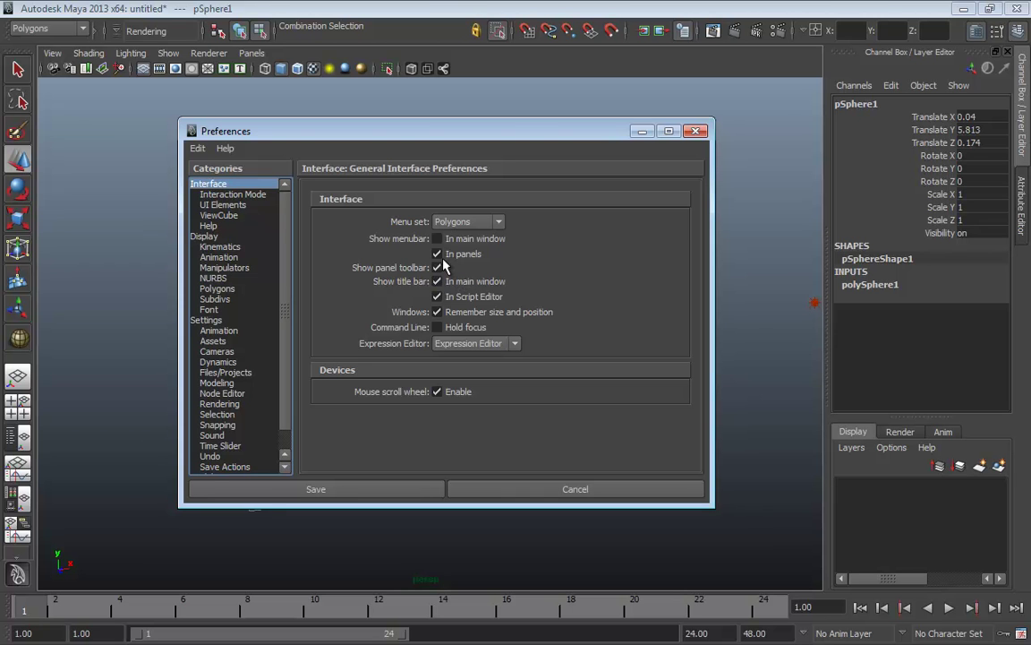
left_click(437, 254)
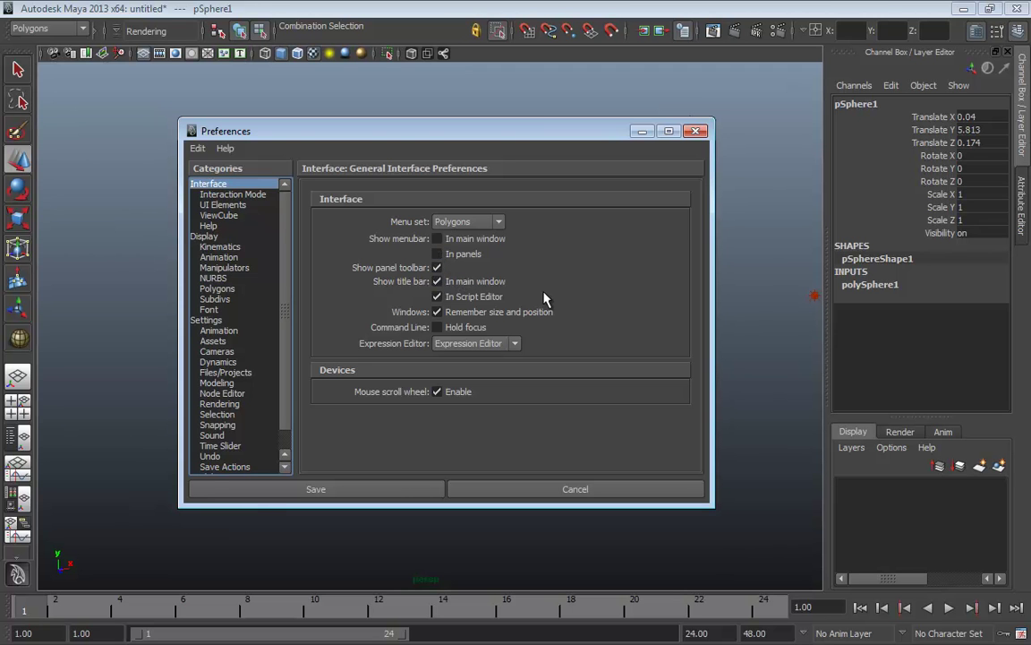
Turn off the panel toolbar and the title bars in the main window and Script Editor in the interface preferences.
left_click(438, 267)
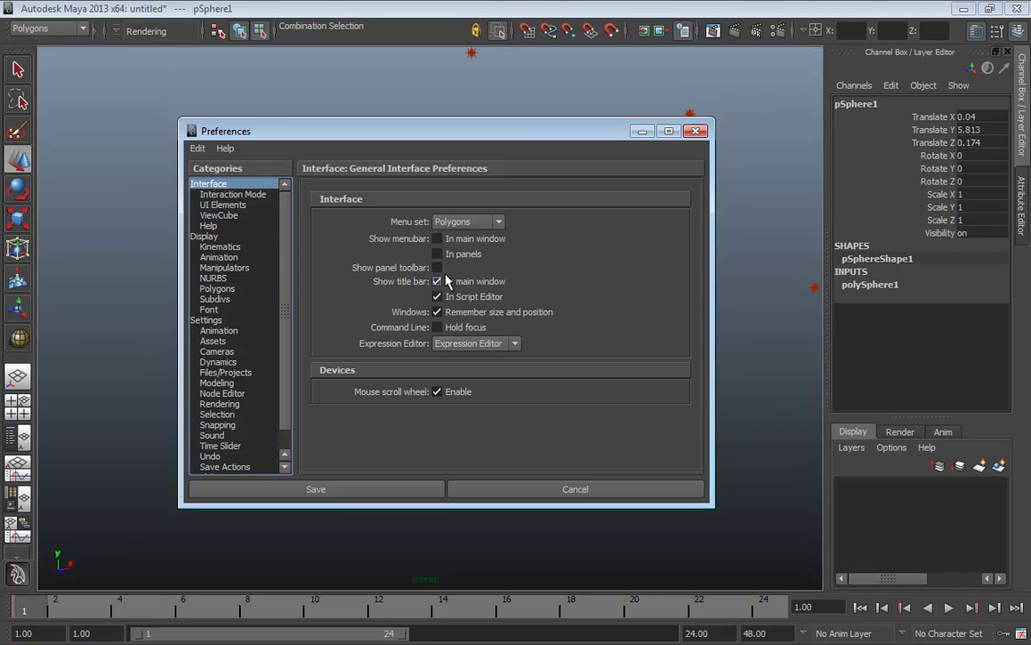
left_click(438, 283)
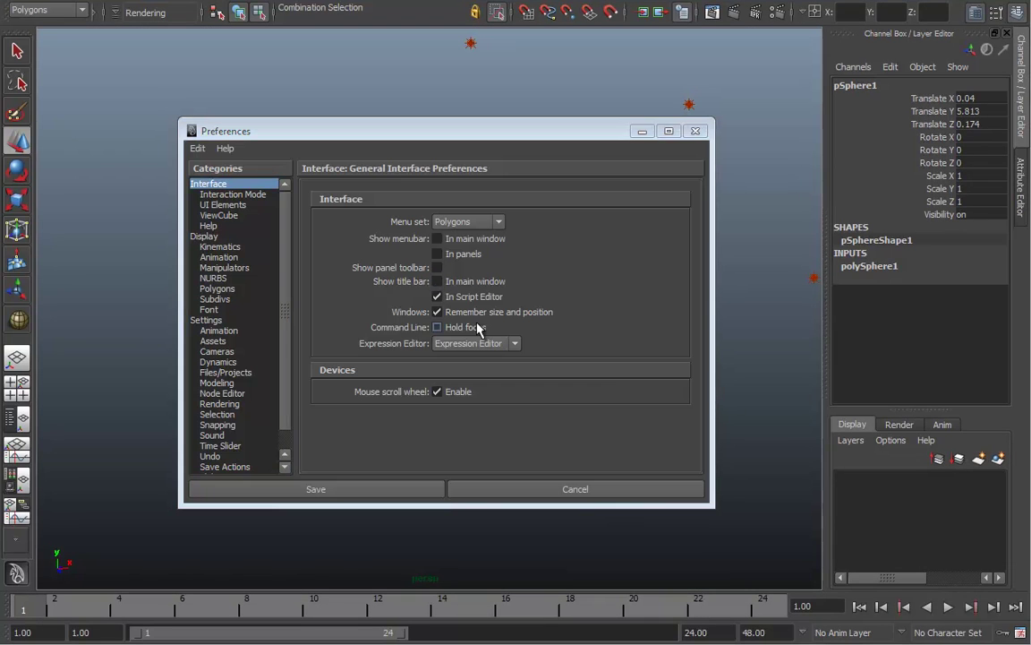
left_click(438, 297)
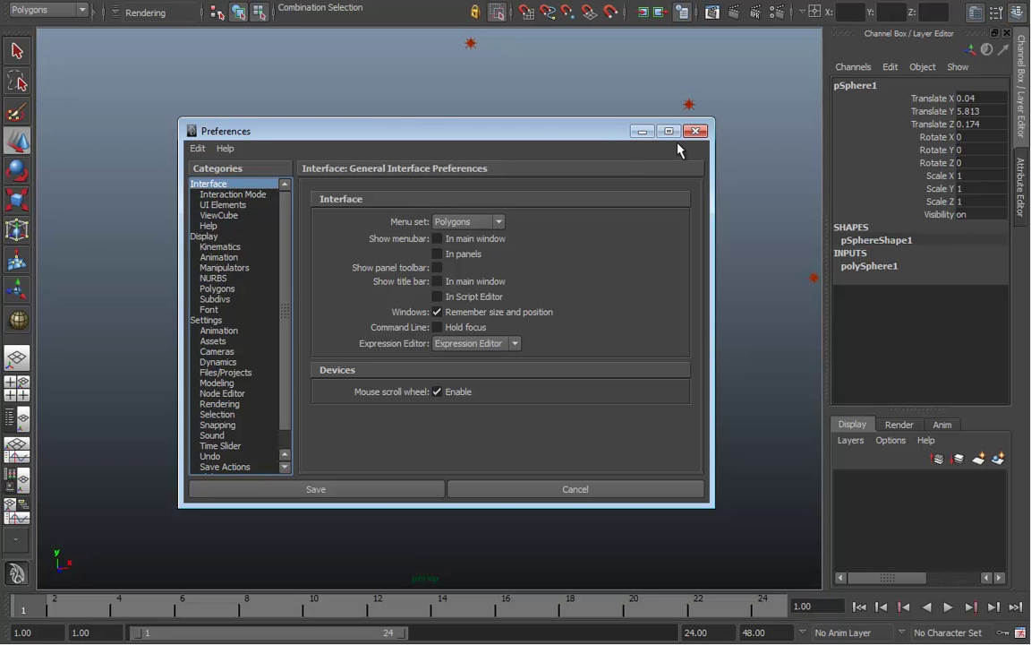
Hide the Status Line, Time Slider, Range Slider, Tool Box and main-window editor in the UI Elements preferences, and close the preferences.
left_click(230, 193)
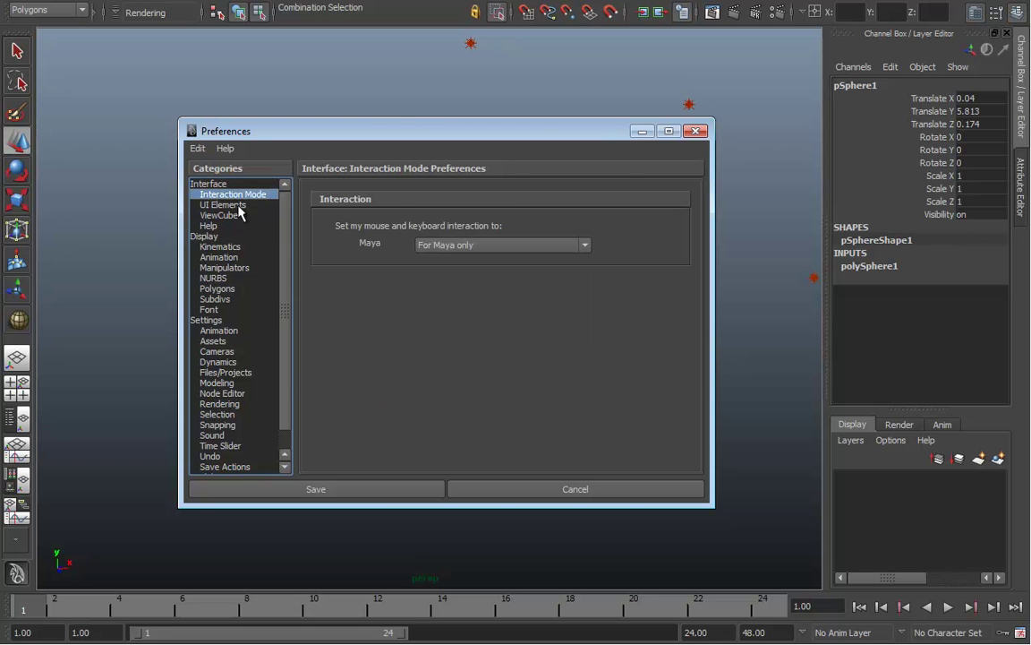
left_click(240, 205)
left_click(437, 220)
left_click(452, 254)
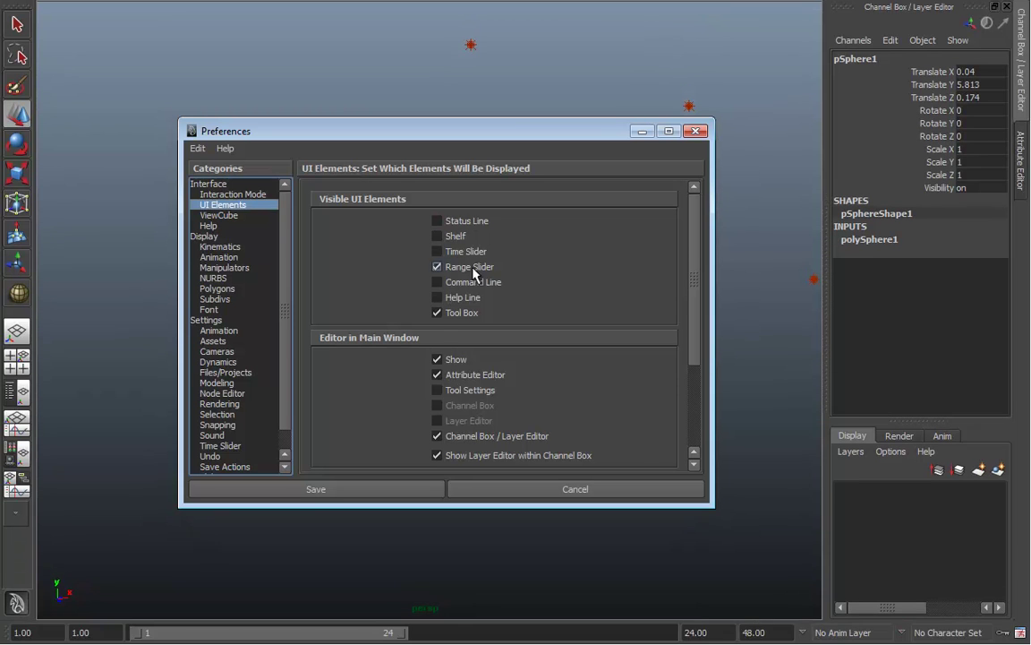
left_click(457, 267)
left_click(447, 313)
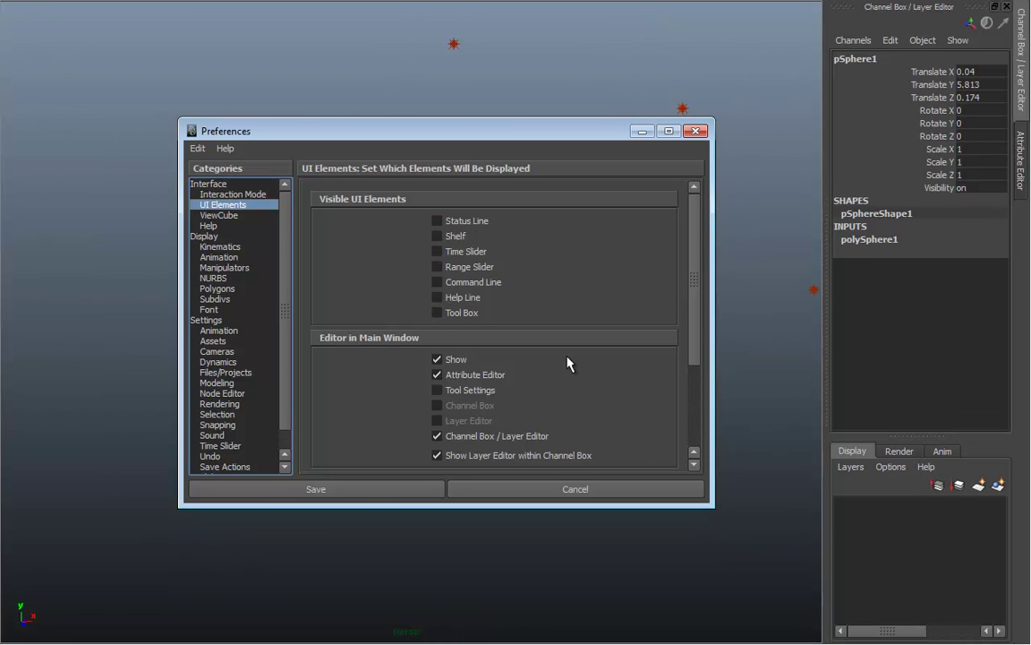
left_click(441, 360)
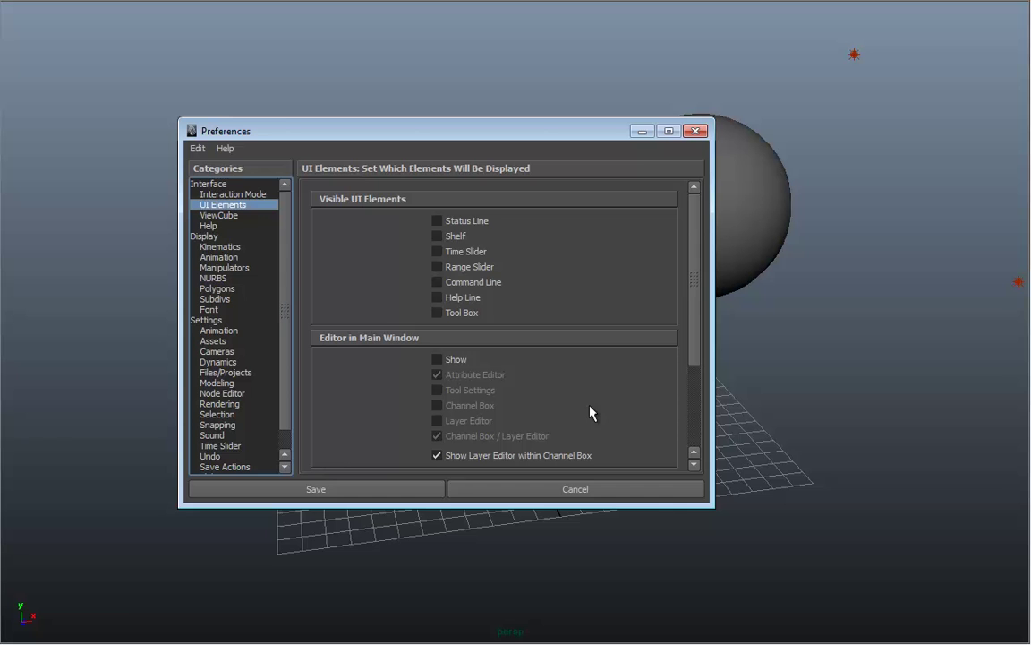
left_click(696, 130)
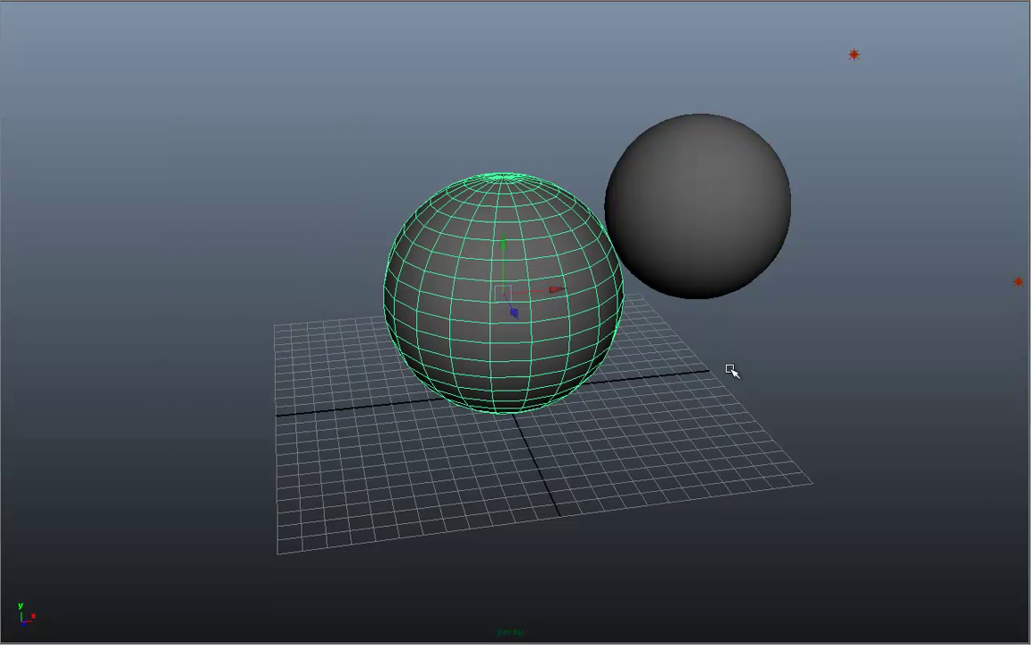
Use the hotbox to switch the viewport to the Hypergraph and return to the perspective view.
middle_click_drag(706, 356, 624, 370, "alt")
right_click_drag(625, 371, 446, 370, "alt")
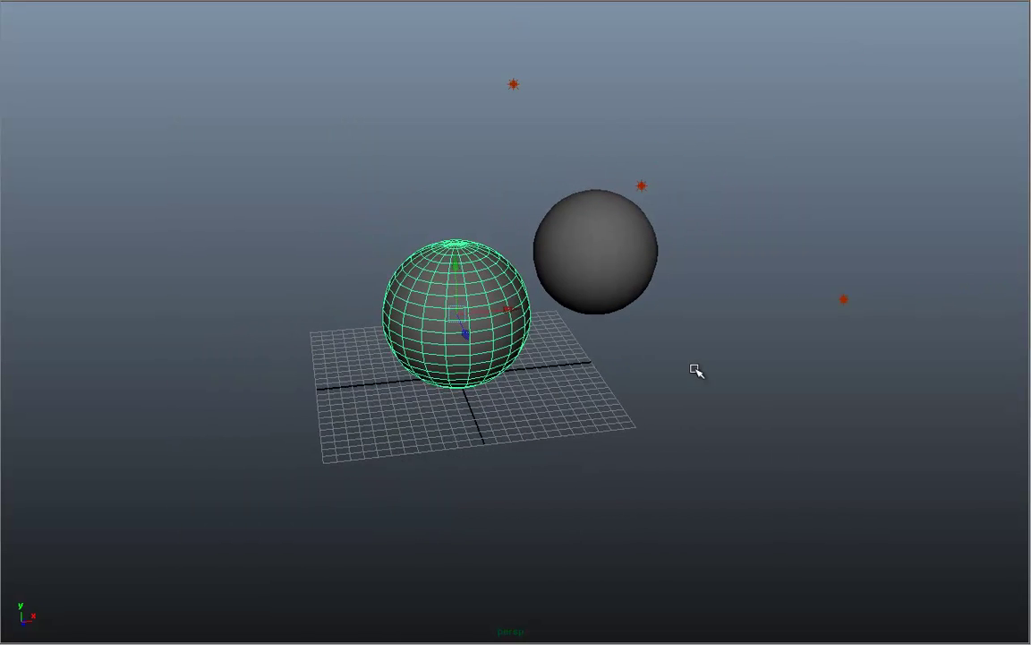
left_click_drag(697, 370, 621, 382, "alt")
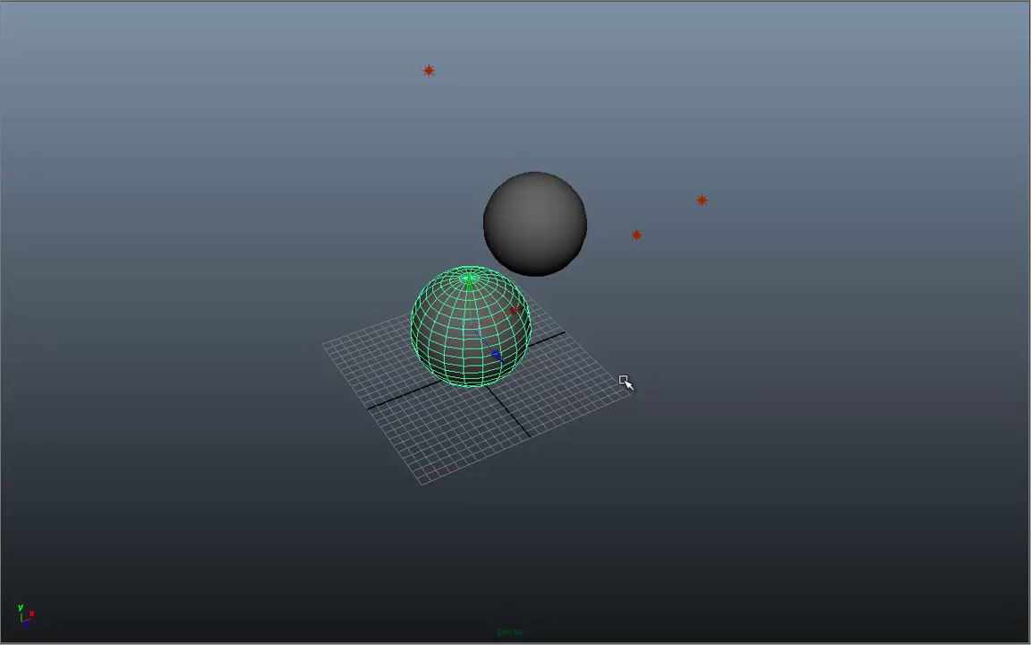
key("space")
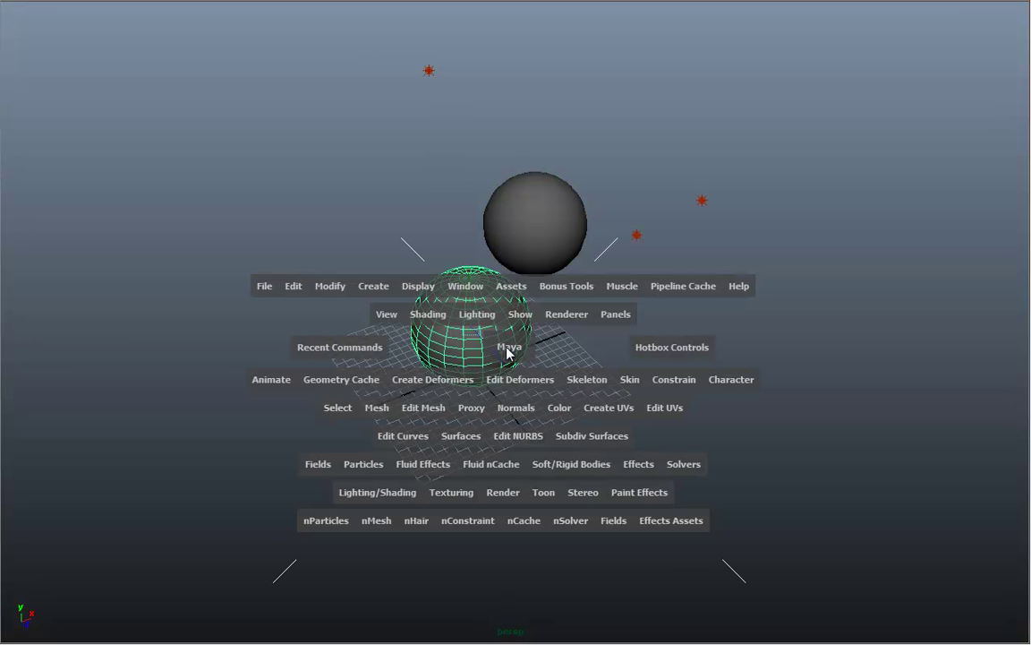
left_click(831, 342)
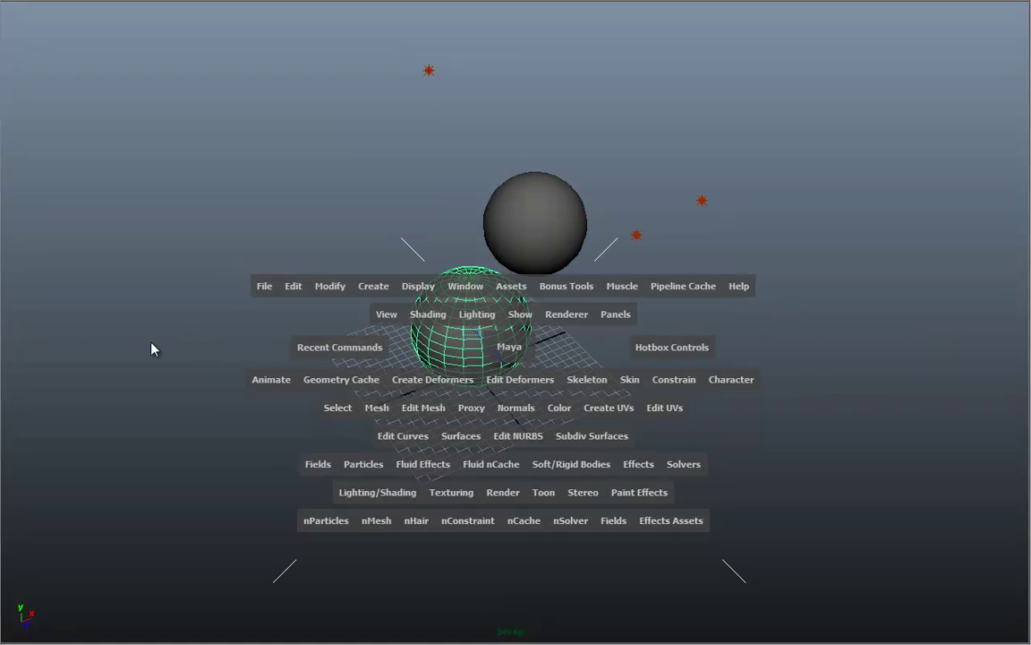
left_click_drag(486, 592, 488, 629)
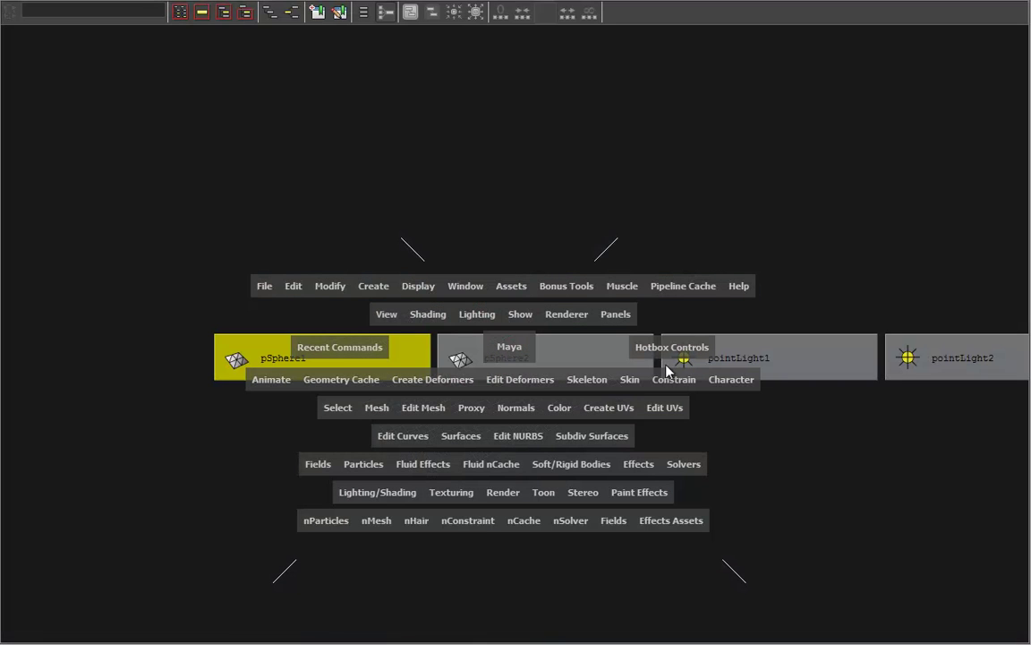
left_click_drag(505, 348, 502, 293)
key("space")
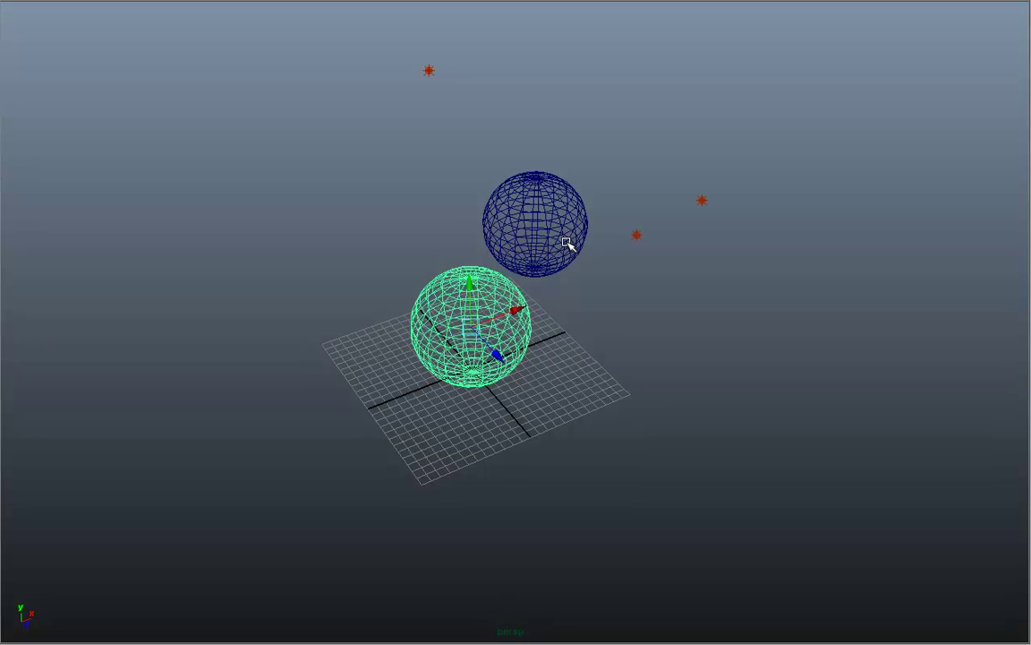
Restore the hidden UI elements around the viewport.
left_click_drag(614, 369, 507, 412, "alt")
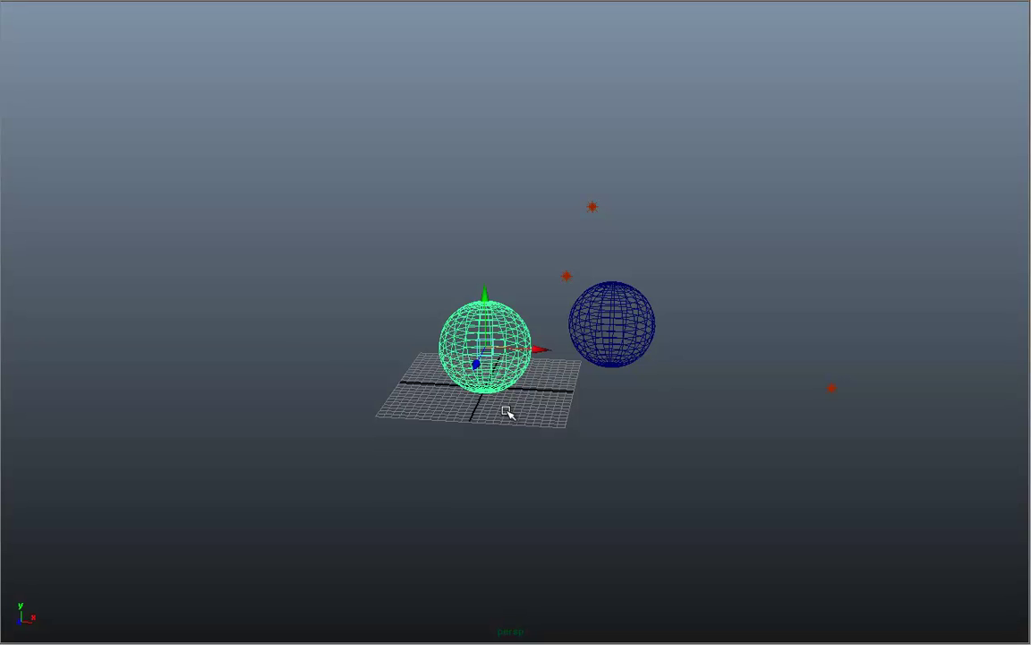
key("space")
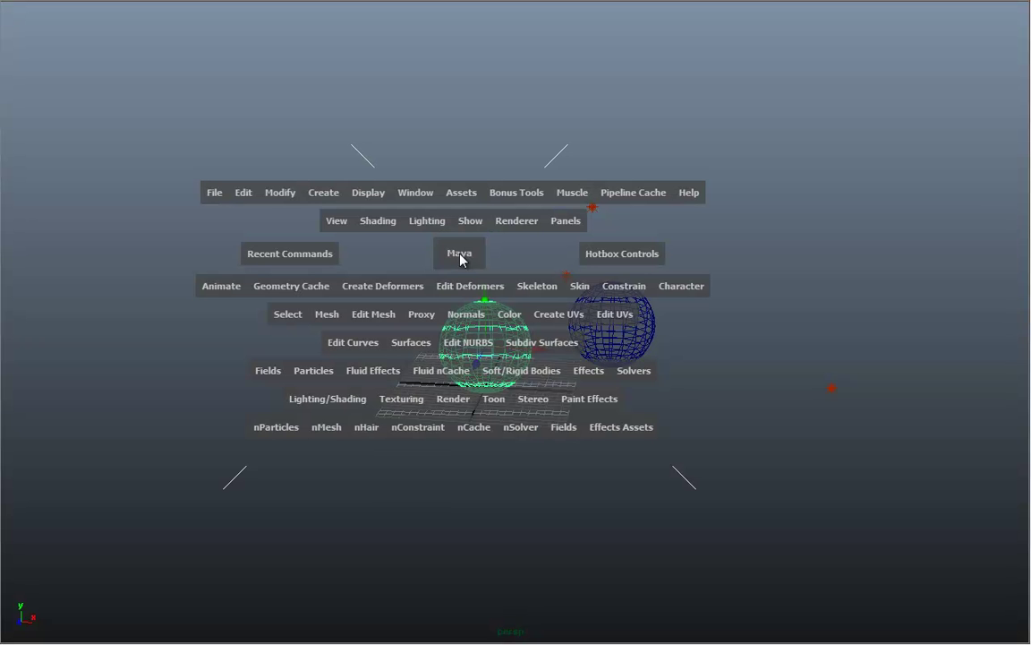
left_click(361, 193)
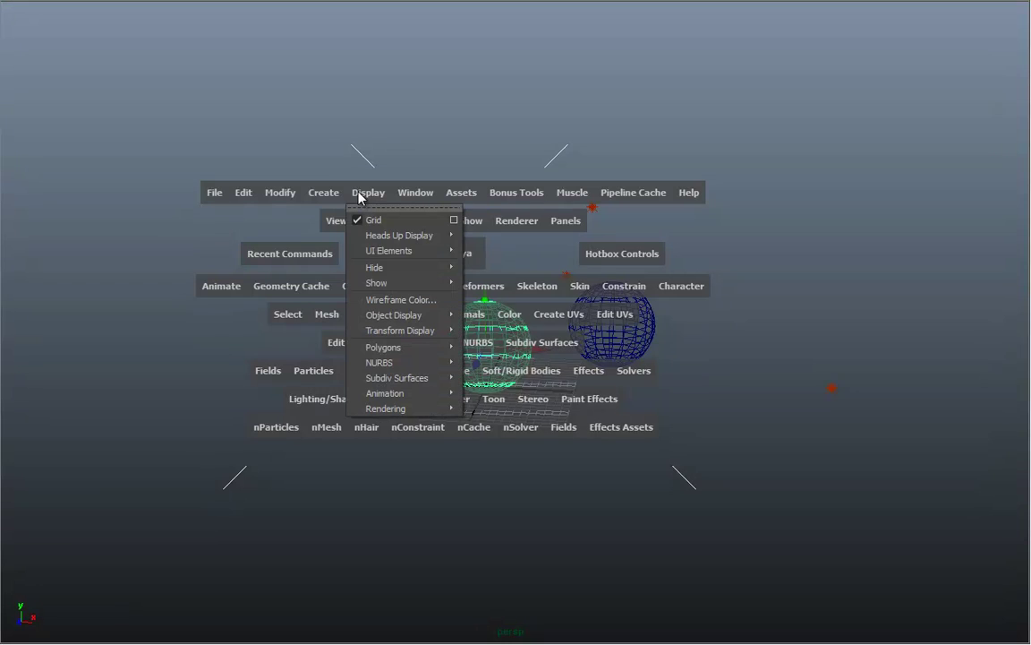
mouse_move(443, 255)
left_click(518, 479)
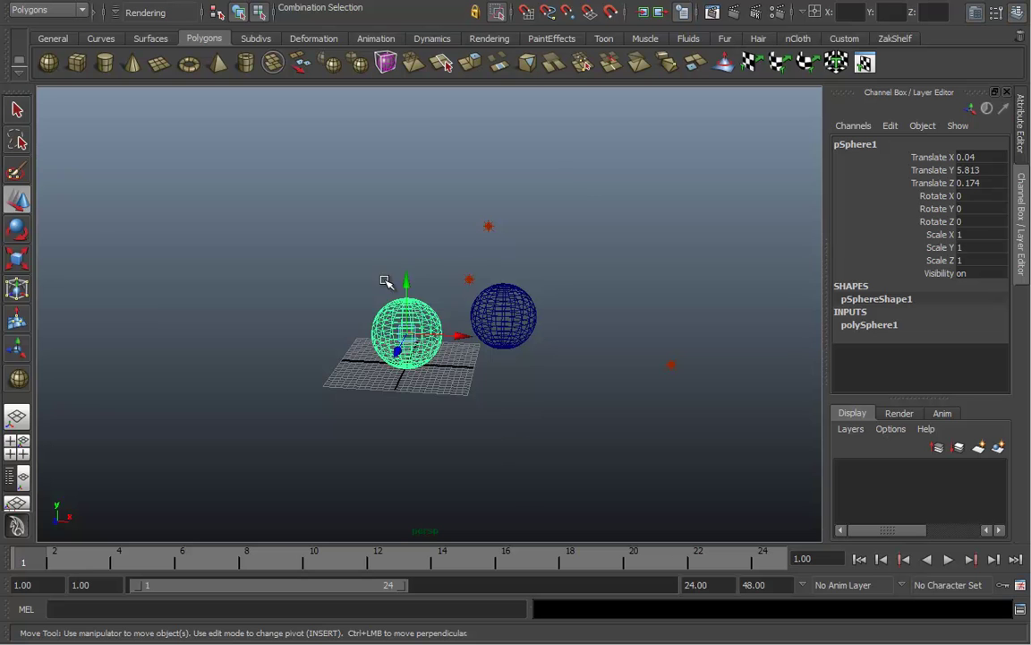
Hide all UI elements so only the perspective viewport is displayed.
key("space")
left_click_drag(234, 170, 381, 426)
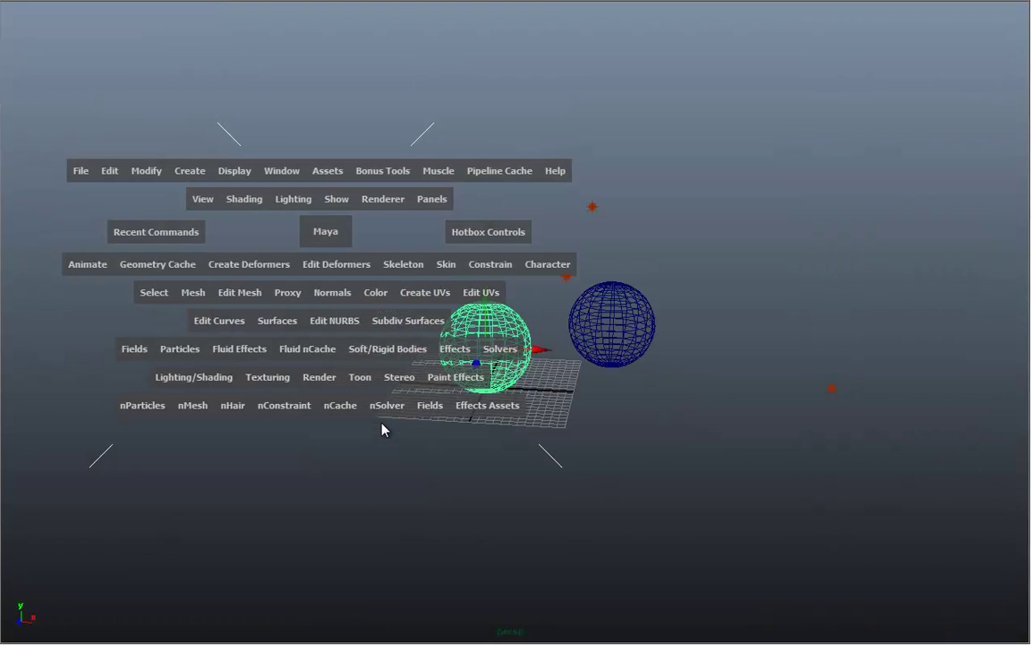
left_click_drag(561, 417, 561, 455, "alt")
Bring the hidden UI elements back with Restore UI Elements.
key("space")
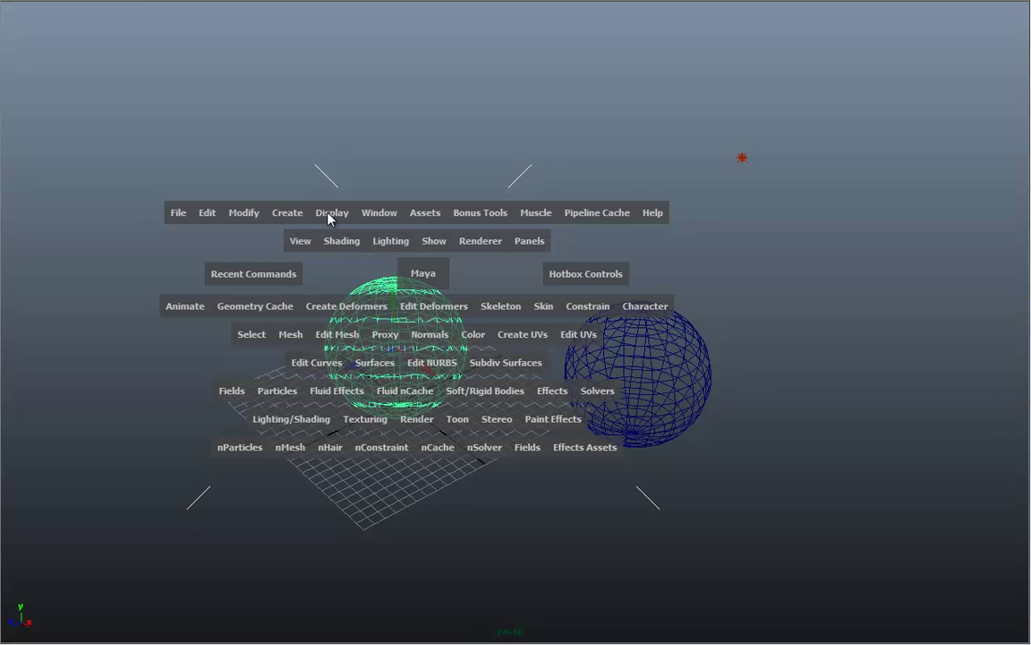
left_click_drag(329, 216, 331, 231)
mouse_move(395, 273)
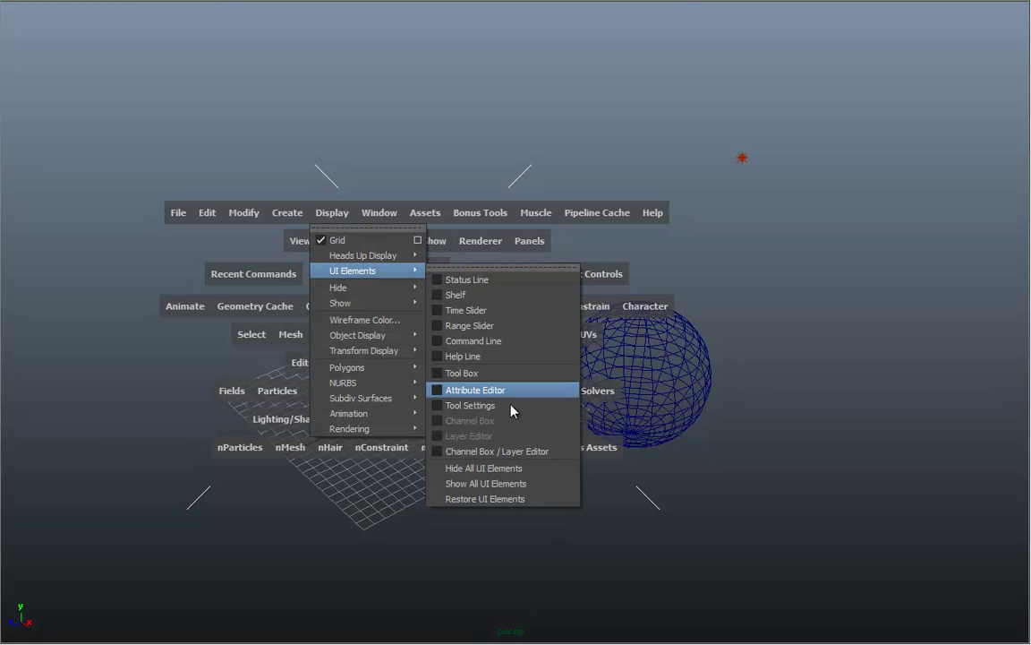
left_click_drag(500, 495, 499, 492)
left_click_drag(599, 433, 471, 442, "alt")
right_click_drag(472, 442, 644, 430, "alt")
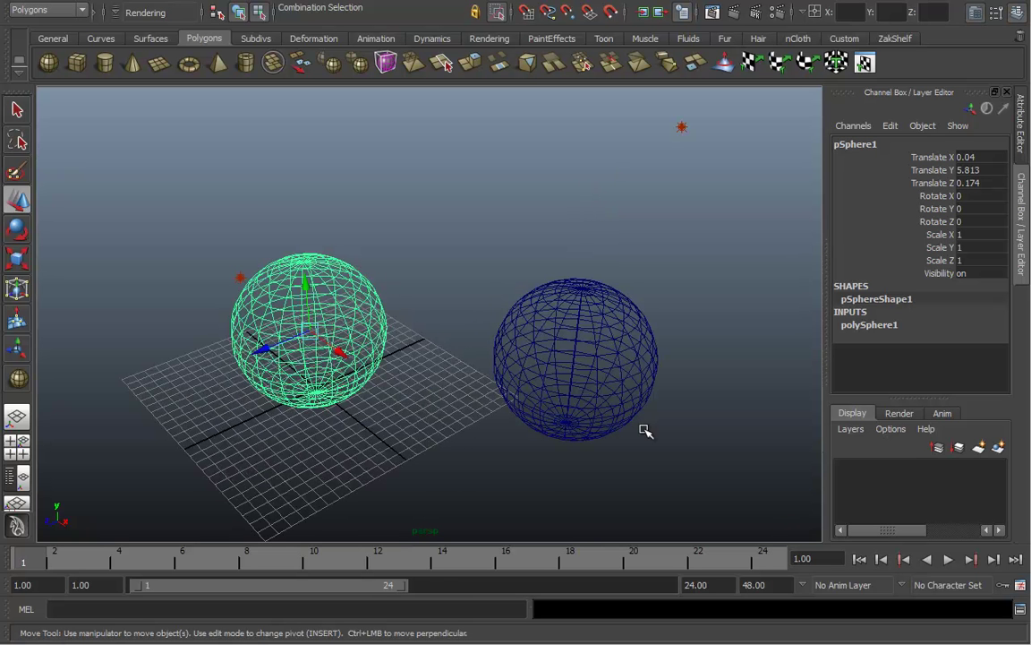
Display the two spheres smooth shaded instead of wireframe and clear the selection.
left_click_drag(588, 427, 545, 407, "alt")
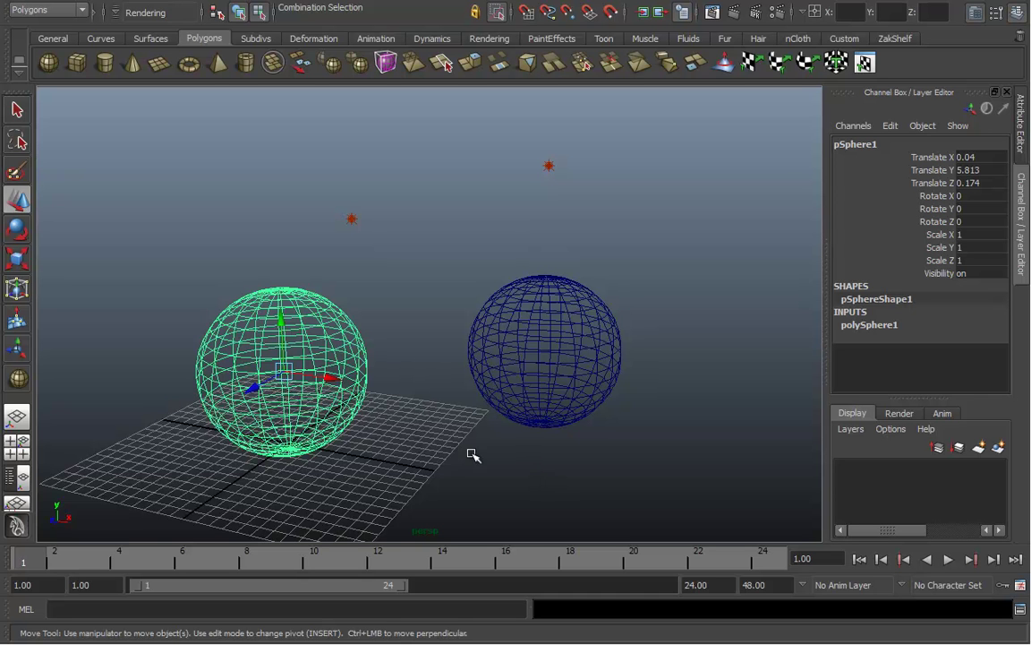
left_click_drag(472, 454, 433, 456, "alt")
key("5")
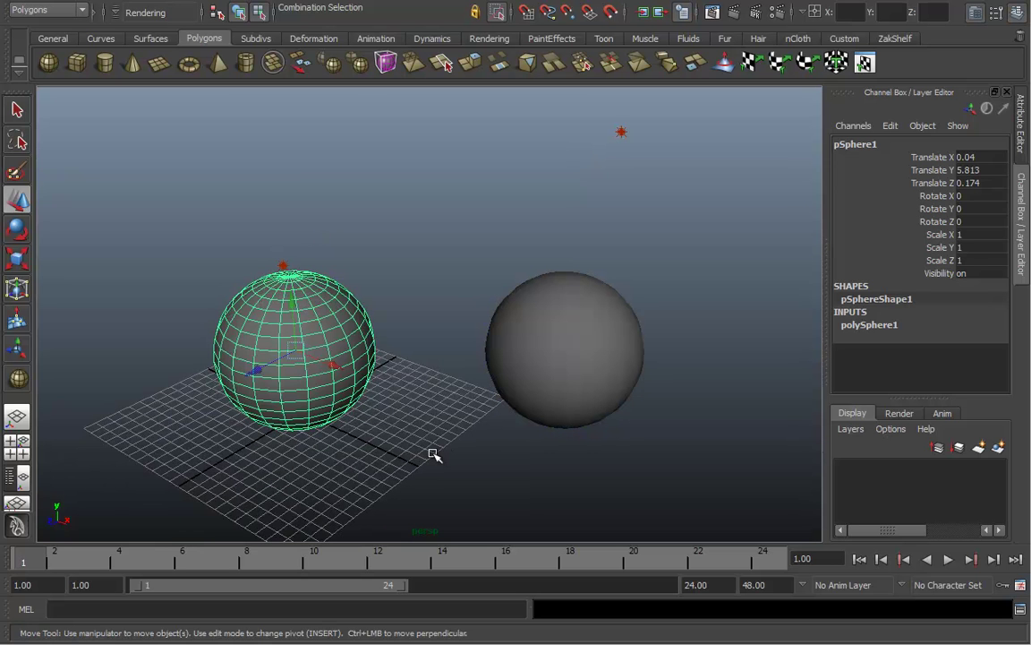
left_click(466, 399)
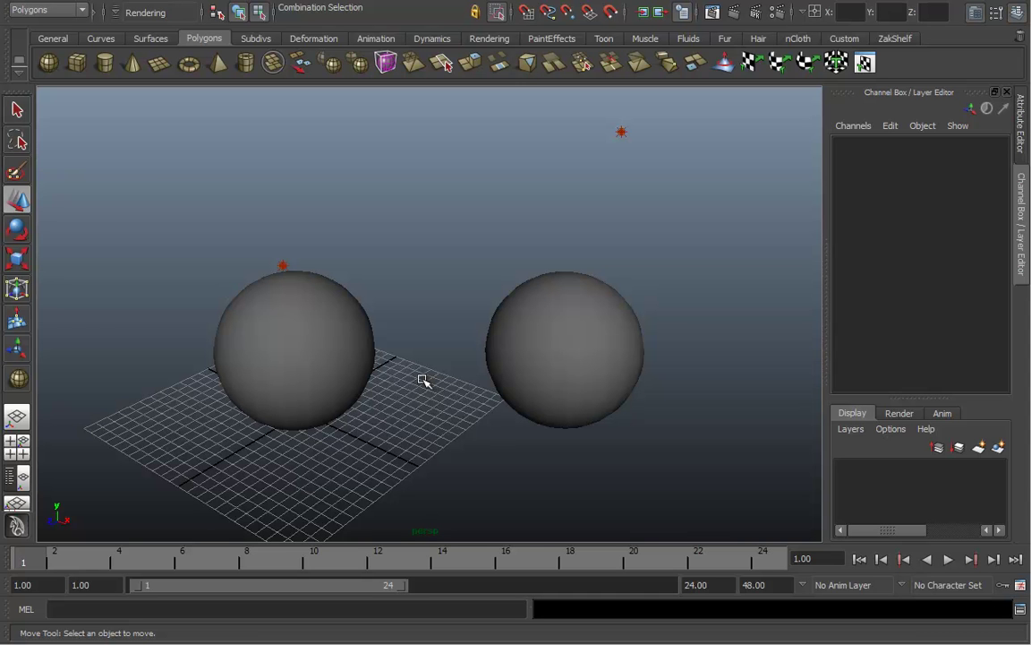
Set the Select tool to select by object type and select the two spheres alternately, ending on pSphere2.
key("q")
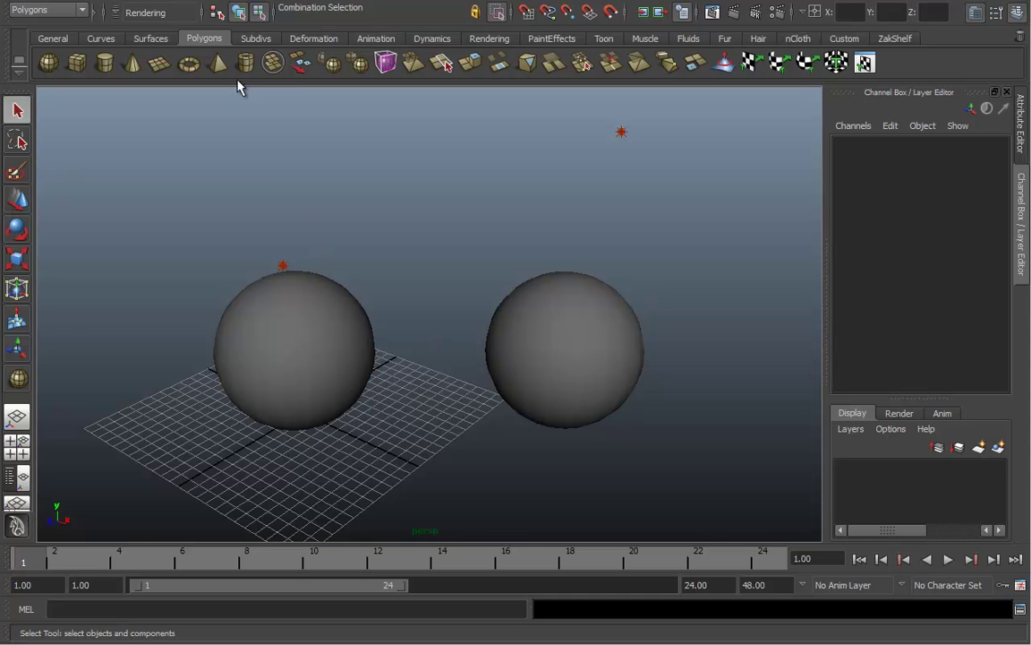
left_click(238, 12)
left_click(367, 324)
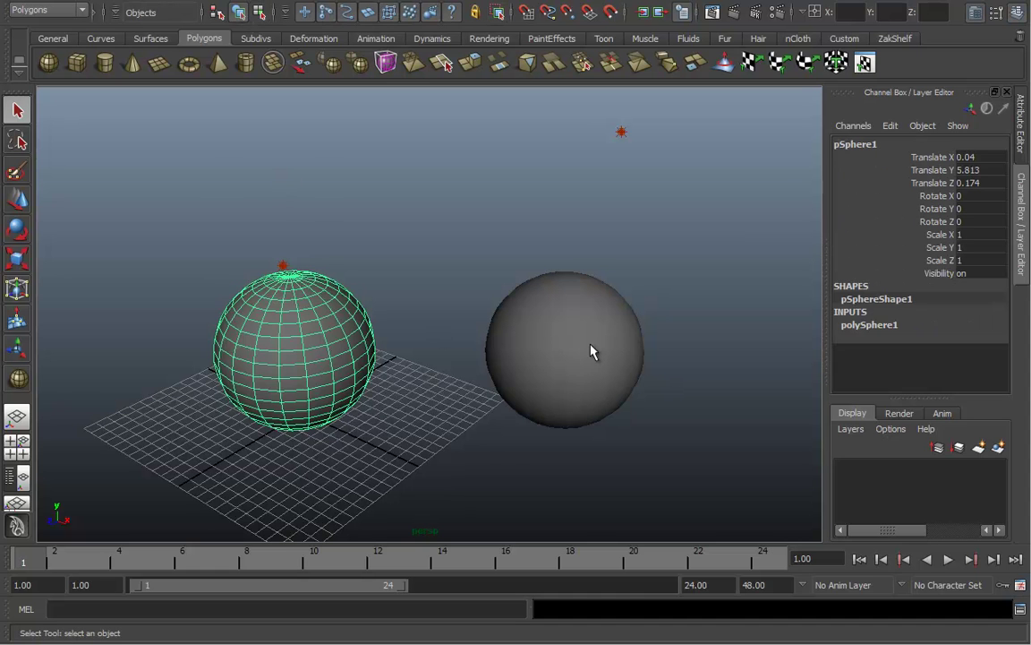
left_click(593, 350)
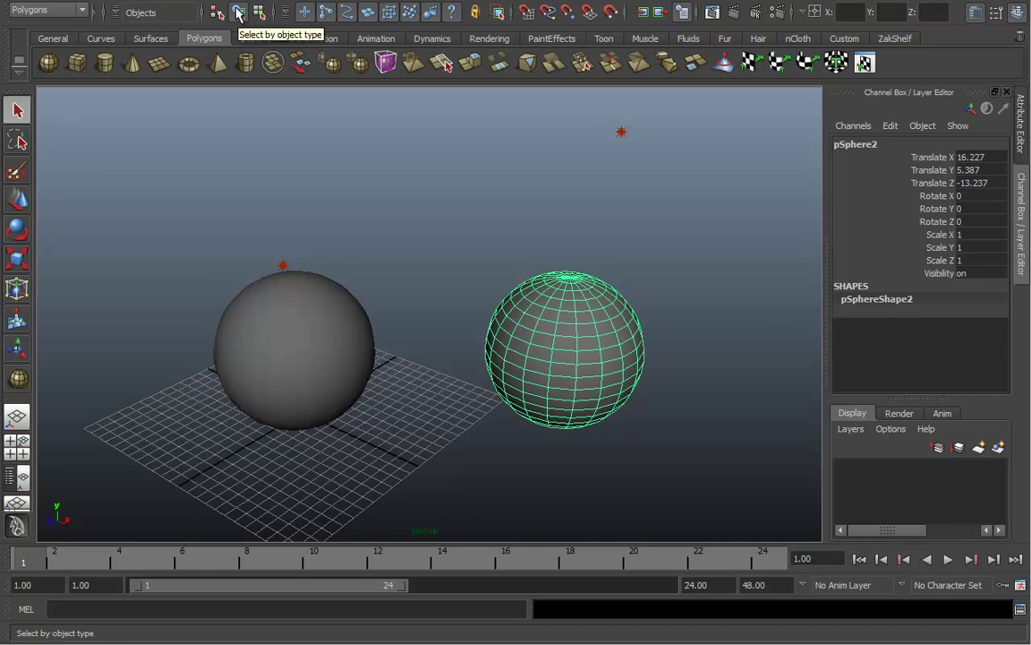
left_click(309, 322)
left_click(538, 308)
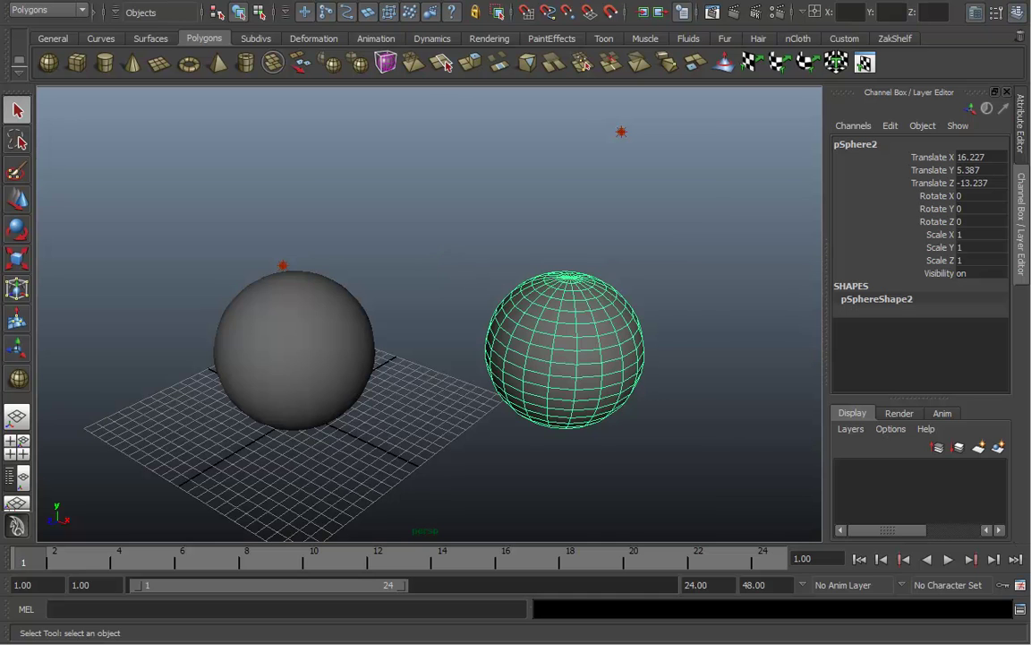
Turn on the menu bars in the main window and panels, the panel toolbar and the main window title bar, and save the preferences.
left_click(1008, 585)
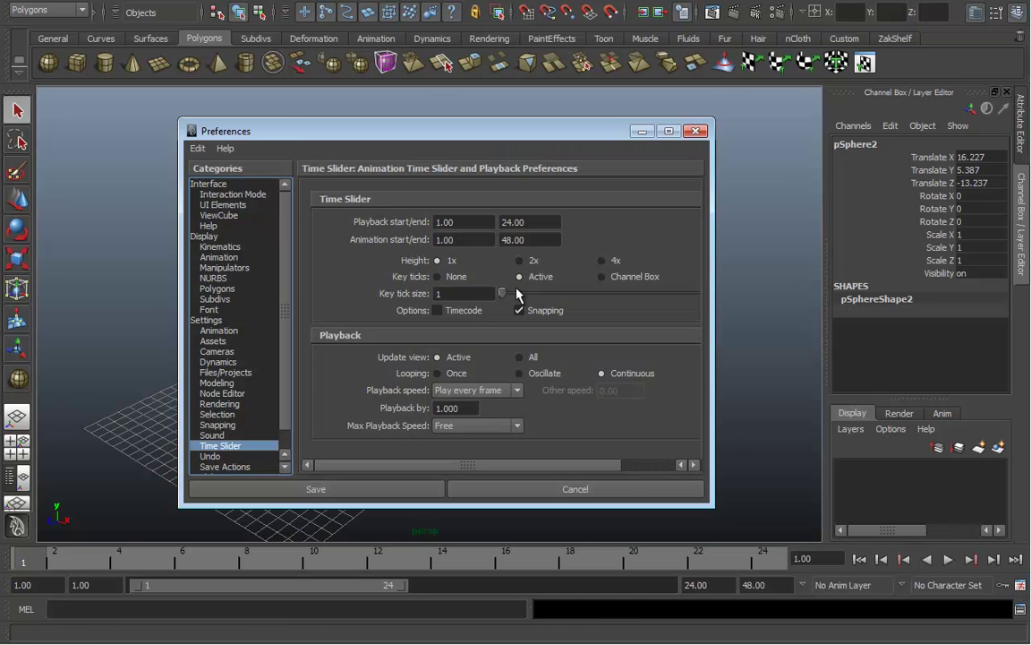
left_click(216, 184)
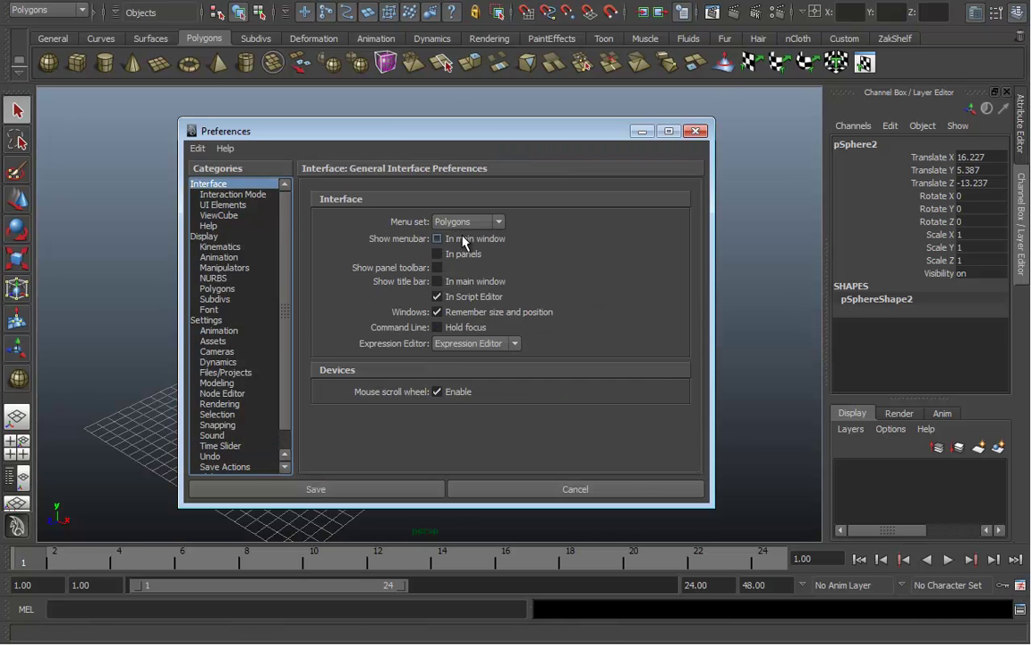
left_click(438, 239)
left_click(457, 257)
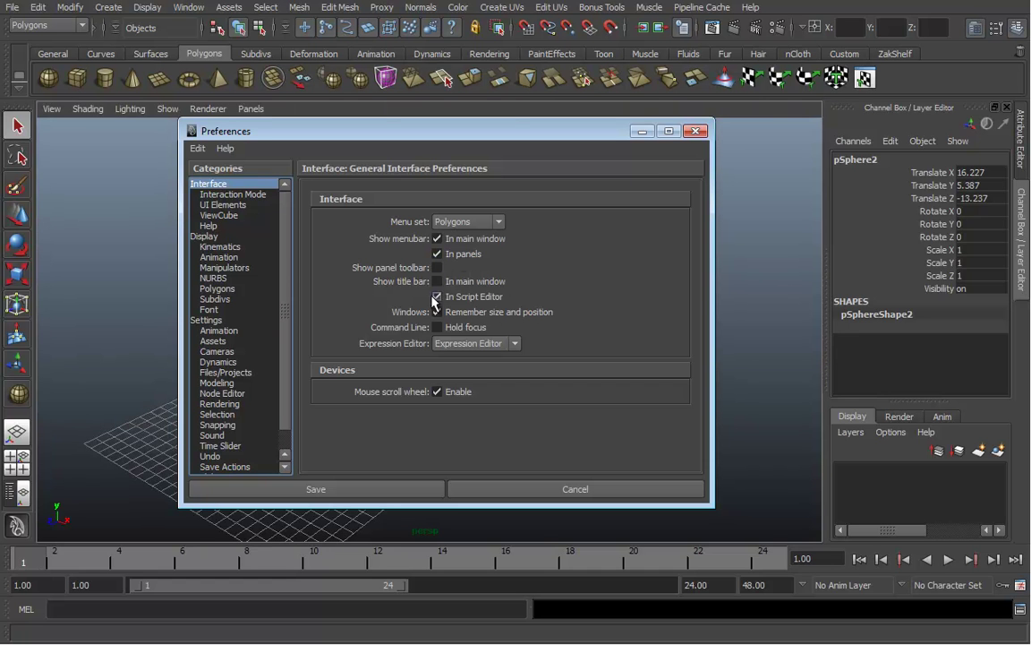
left_click(438, 268)
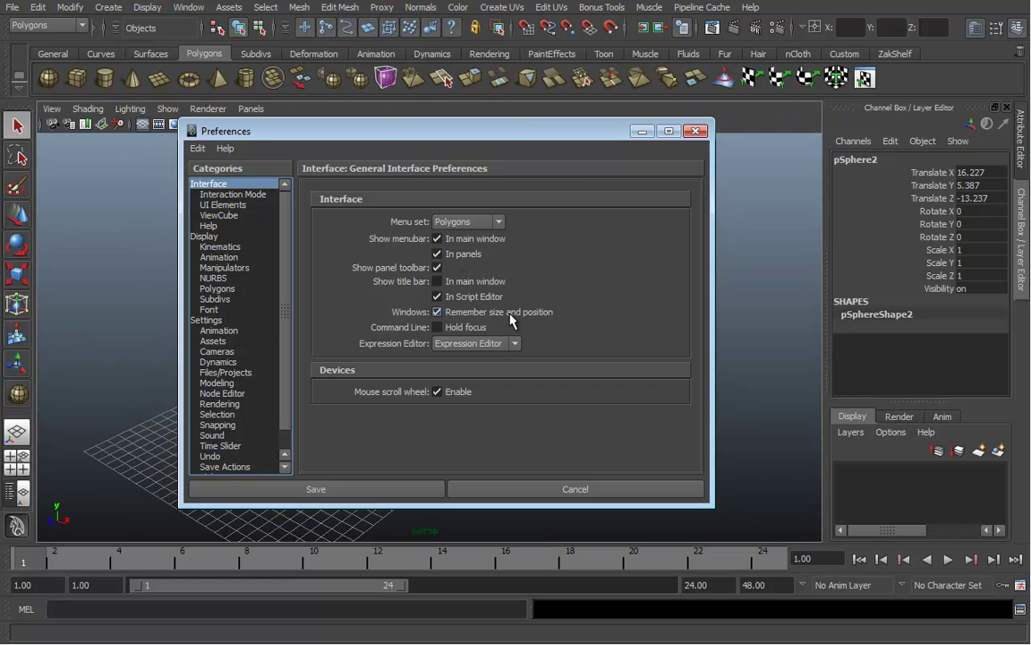
left_click(464, 283)
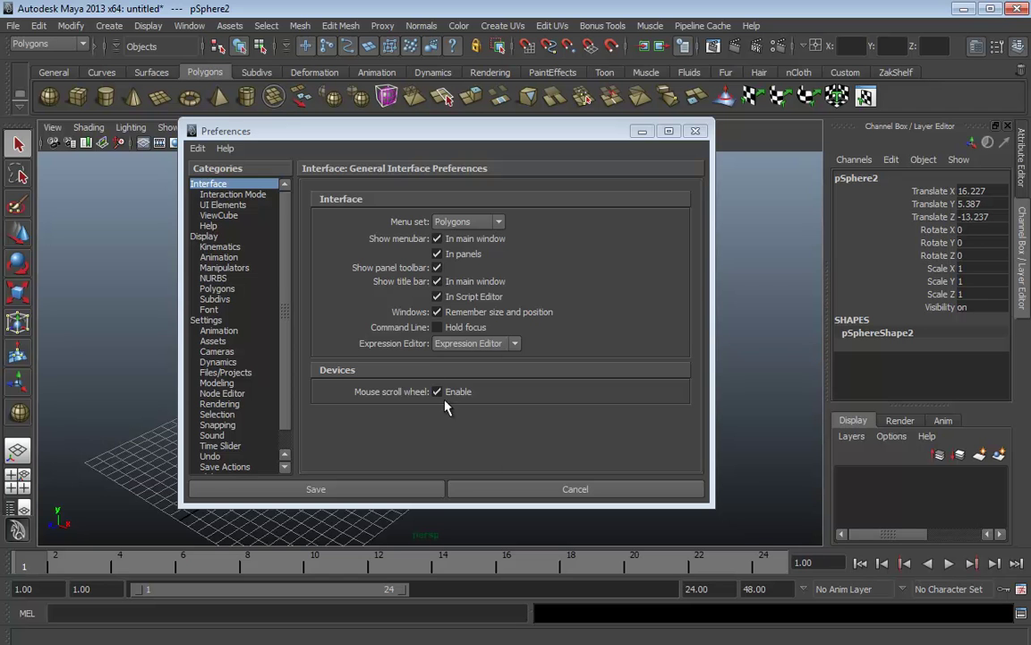
left_click(412, 488)
left_click_drag(479, 391, 424, 337, "alt")
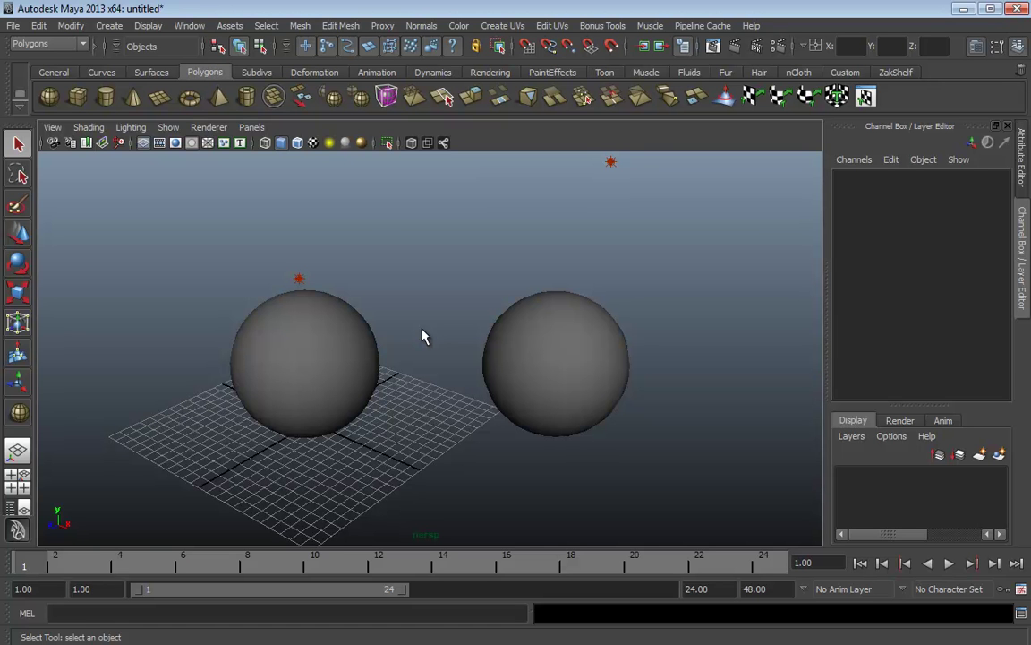
Select pSphere1 and cycle through the Move, Rotate and Scale tools, ending on the Move tool.
left_click(313, 392)
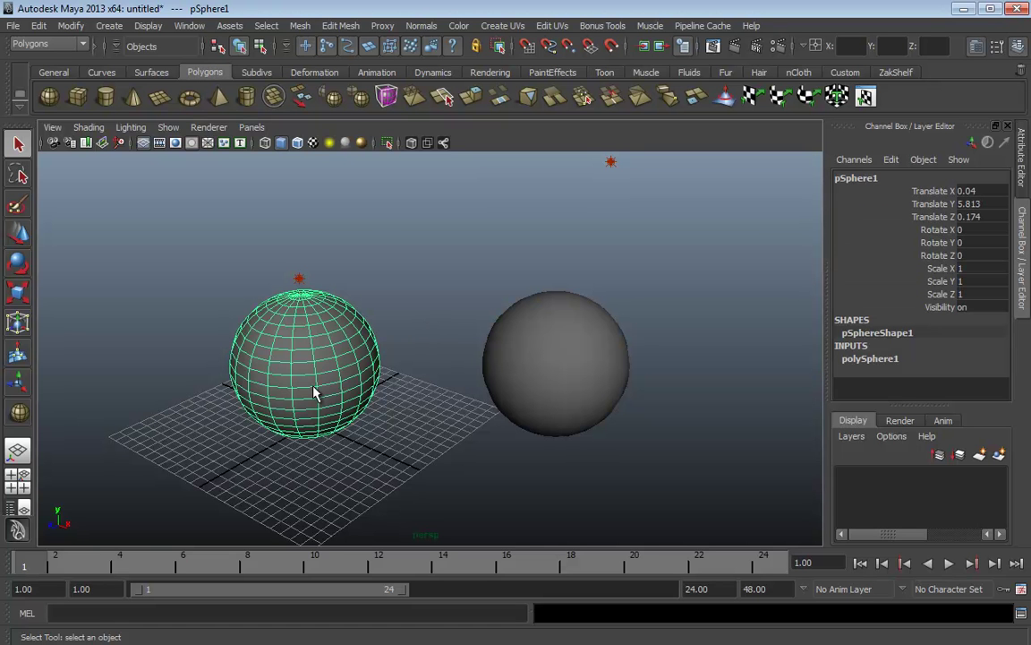
key("w")
key("e")
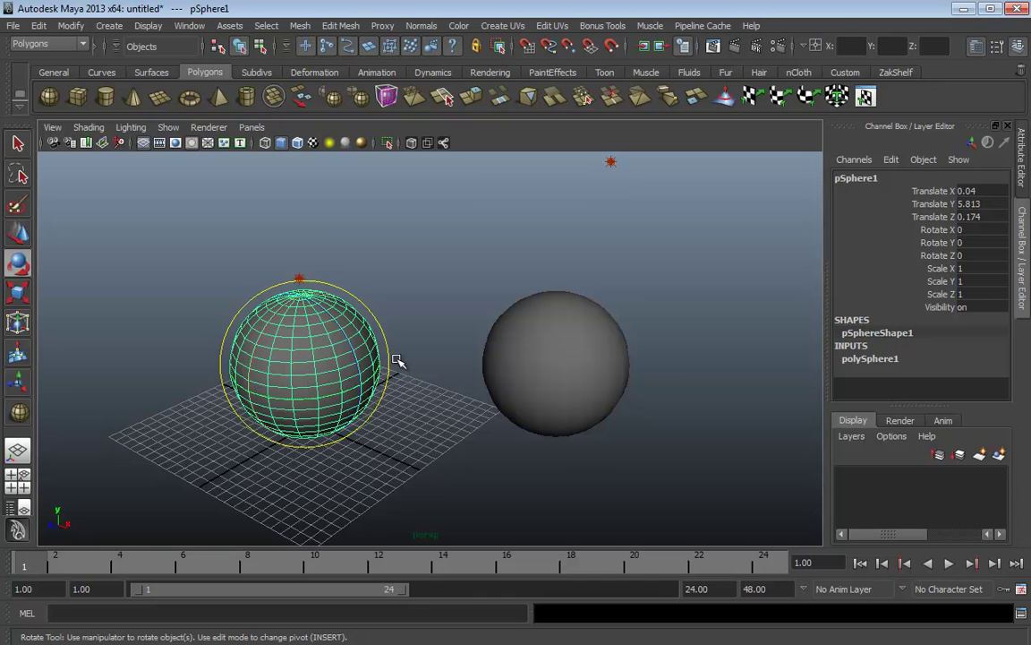
key("r")
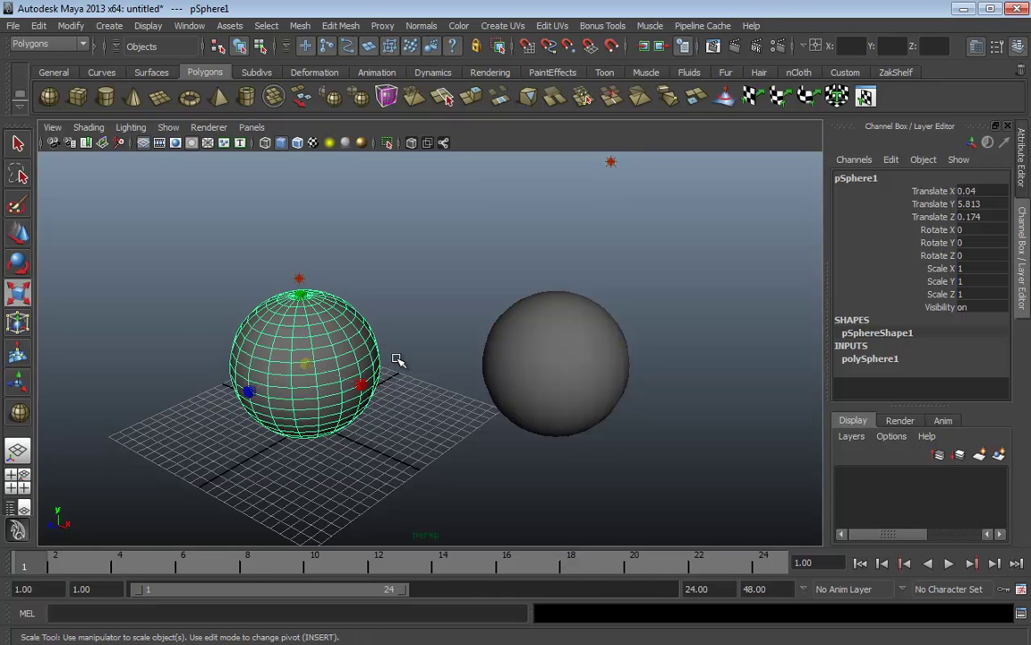
key("w")
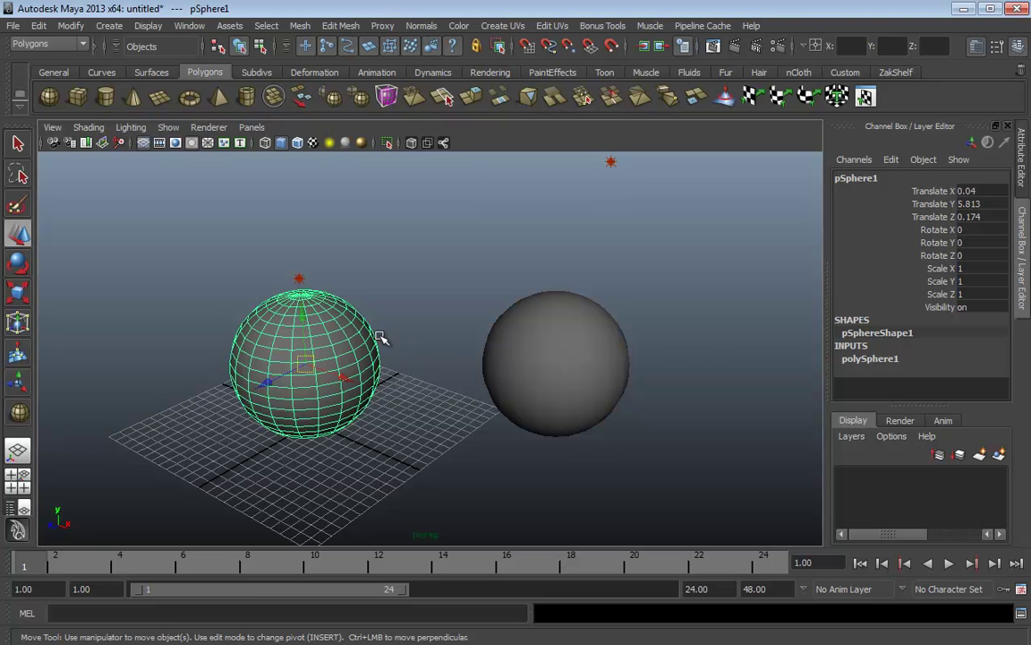
Move pSphere1 up and away from the grid to about X -9.992, Y 15.019, Z 8.661.
middle_click_drag(382, 340, 448, 355, "alt")
left_click_drag(447, 356, 287, 355, "alt")
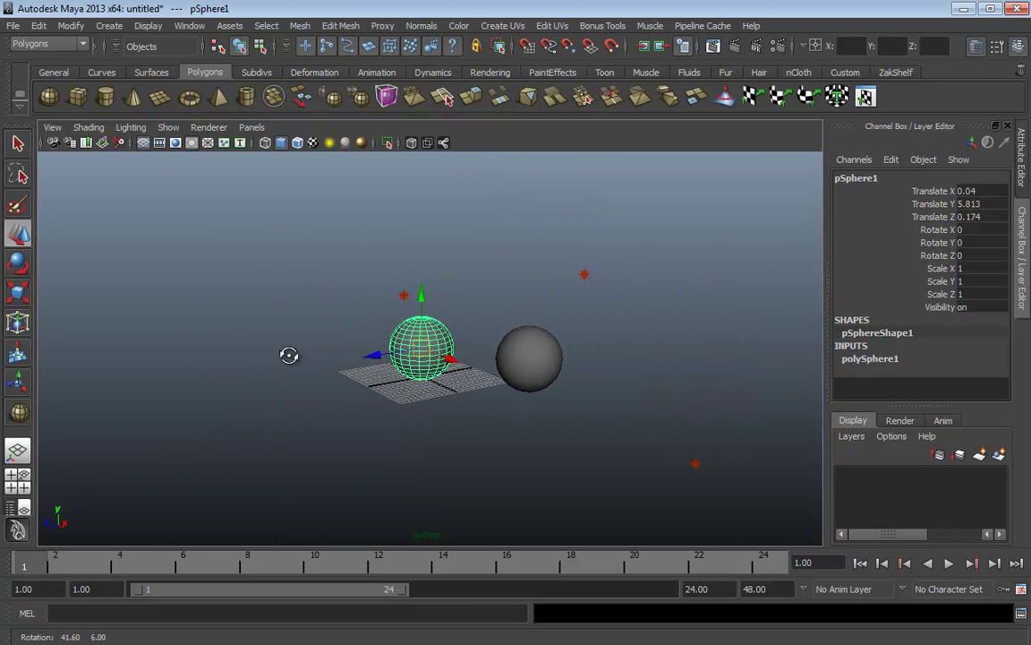
left_click_drag(479, 294, 504, 302, "alt")
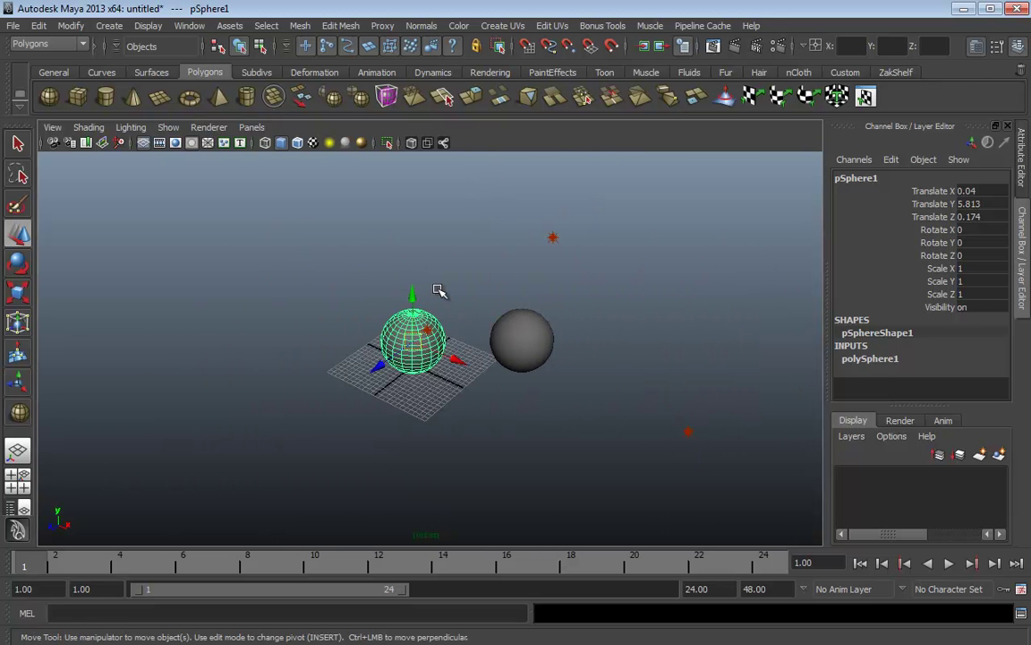
left_click_drag(452, 359, 339, 256)
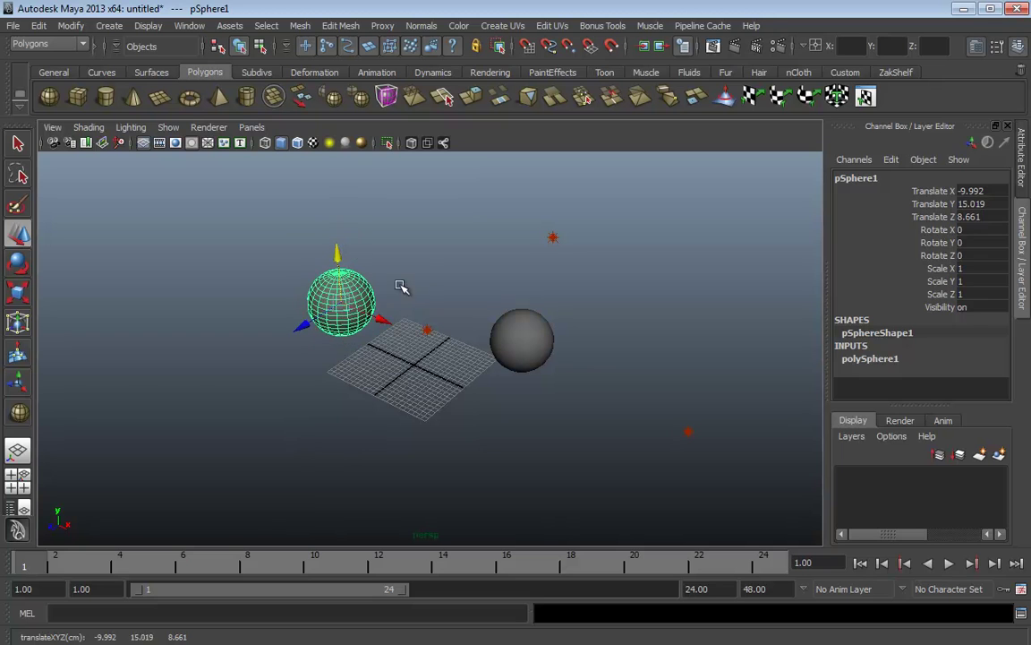
left_click(428, 269)
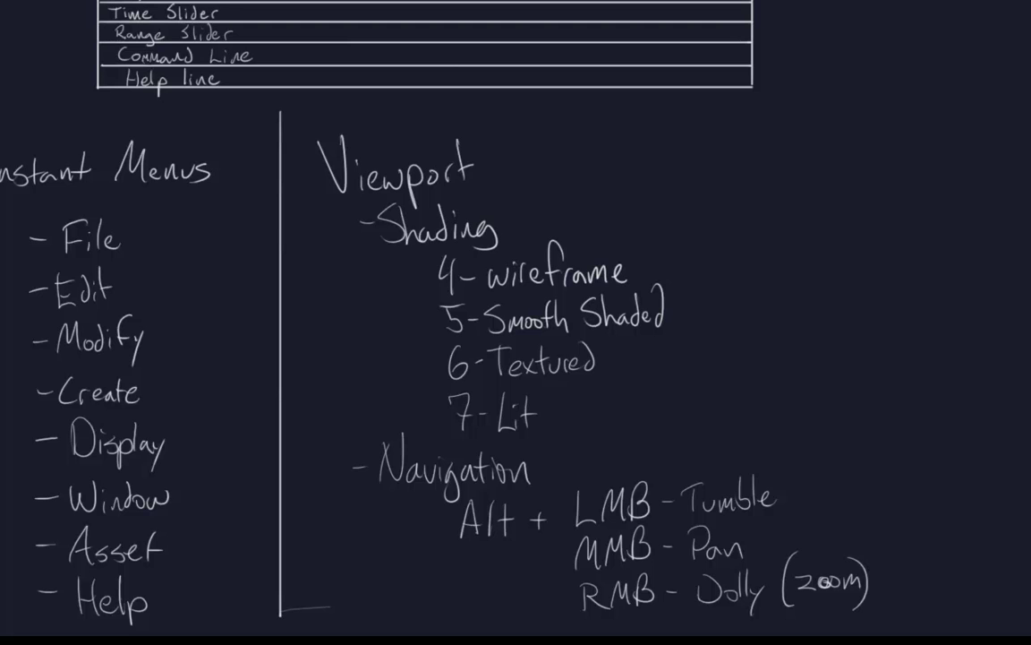
Switch to the handwritten notes canvas and write RGB with X Y beneath it, beside the Viewport notes.
mouse_move(520, 397)
middle_mouse_down()
mouse_move(246, 380)
mouse_move(147, 421)
middle_mouse_up()
mouse_move(430, 199)
left_mouse_down()
mouse_move(429, 234)
mouse_move(471, 246)
left_mouse_up()
mouse_move(535, 171)
left_mouse_down()
mouse_move(528, 221)
mouse_move(547, 234)
left_mouse_up()
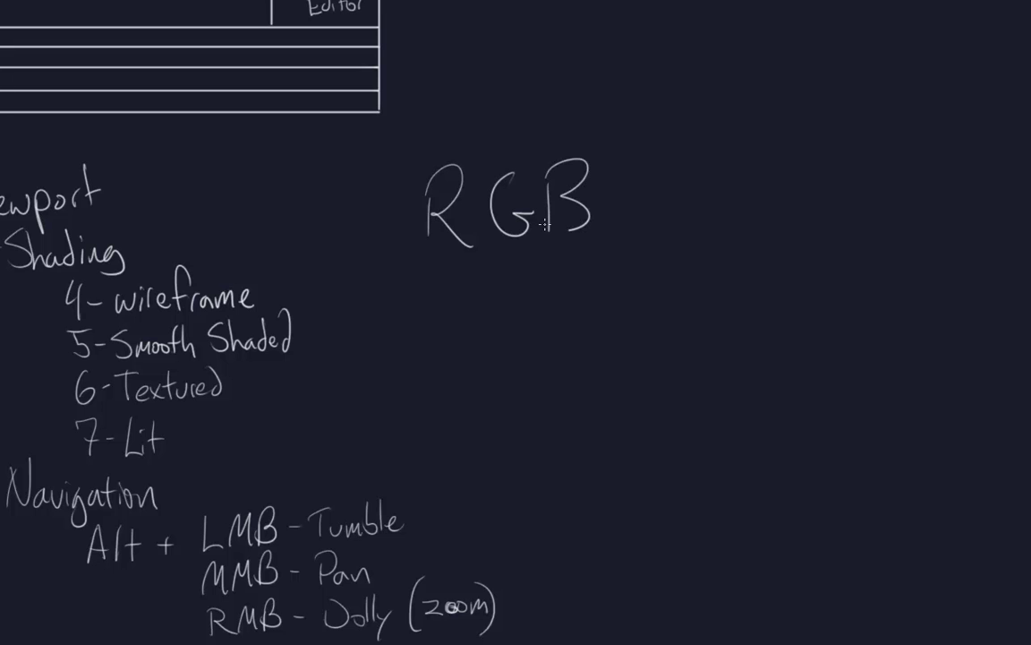
left_click_drag(428, 279, 474, 338)
left_click_drag(470, 278, 428, 333)
mouse_move(501, 276)
left_mouse_down()
mouse_move(534, 273)
mouse_move(528, 340)
left_mouse_up()
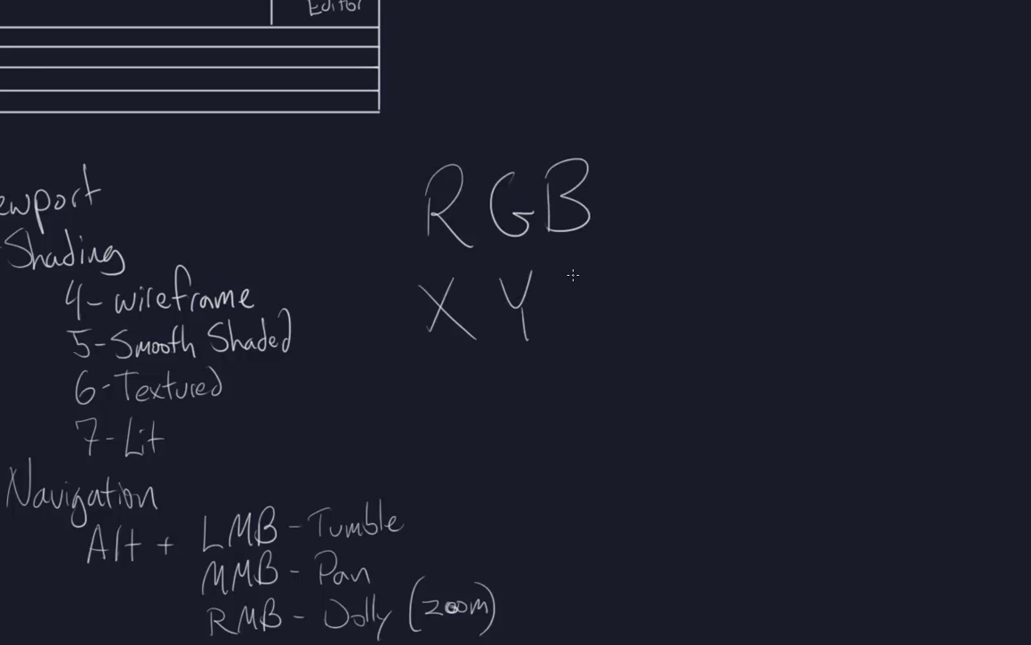
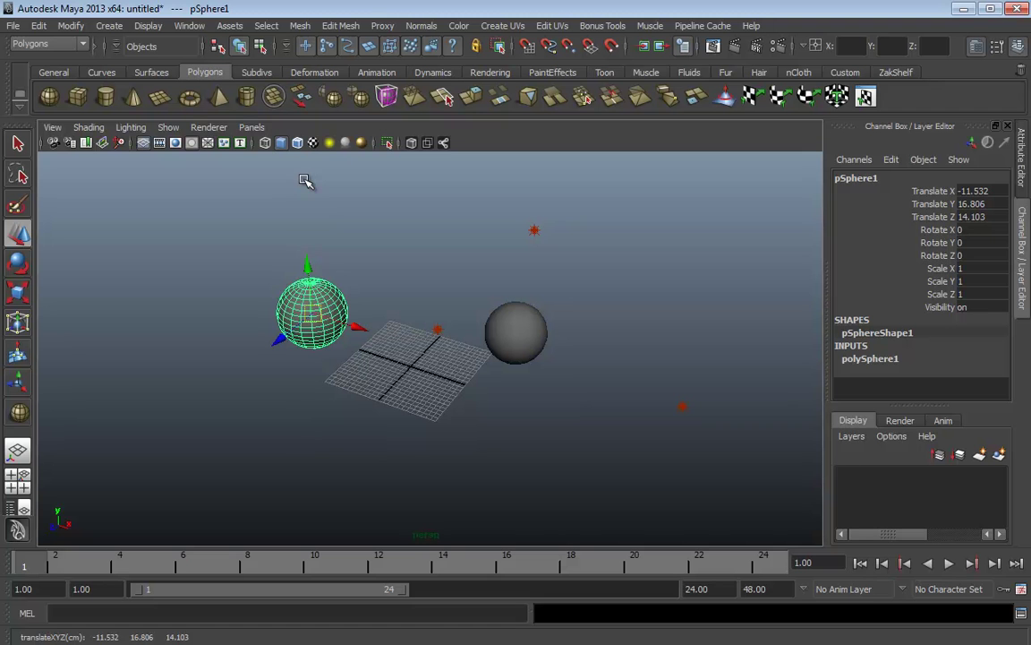
Return to Maya and move pSphere1 freely to about X -15.143, Y 19.003, Z 14.307.
left_click_drag(323, 312, 380, 420)
left_click_drag(327, 386, 326, 296)
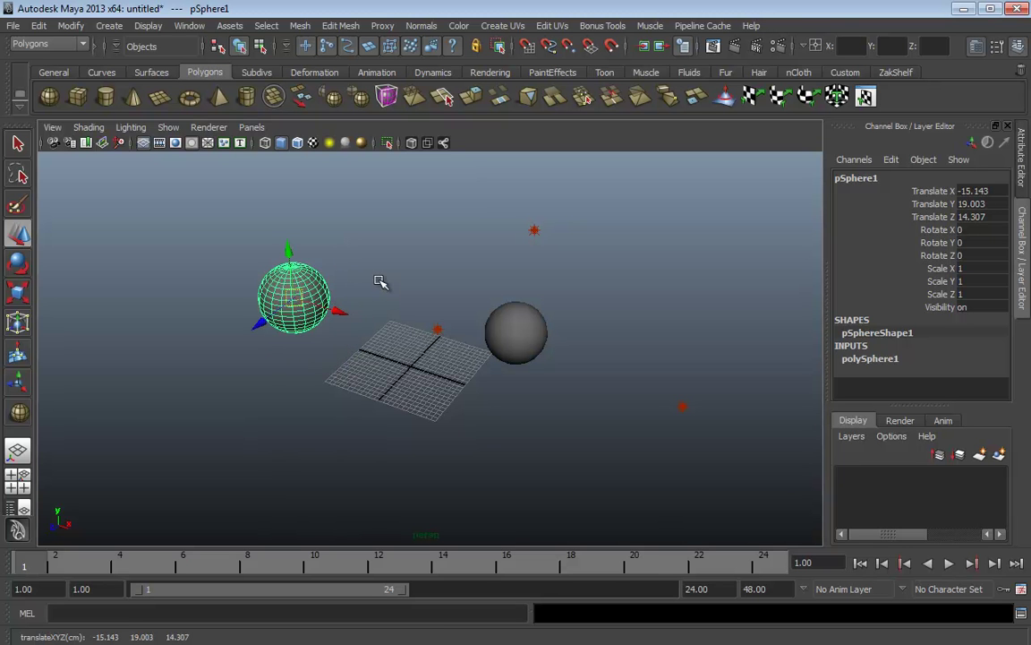
Move pSphere1 along the X axis only to about -1.65, and along the Y axis only to about 17.3.
left_click_drag(371, 261, 363, 320, "alt")
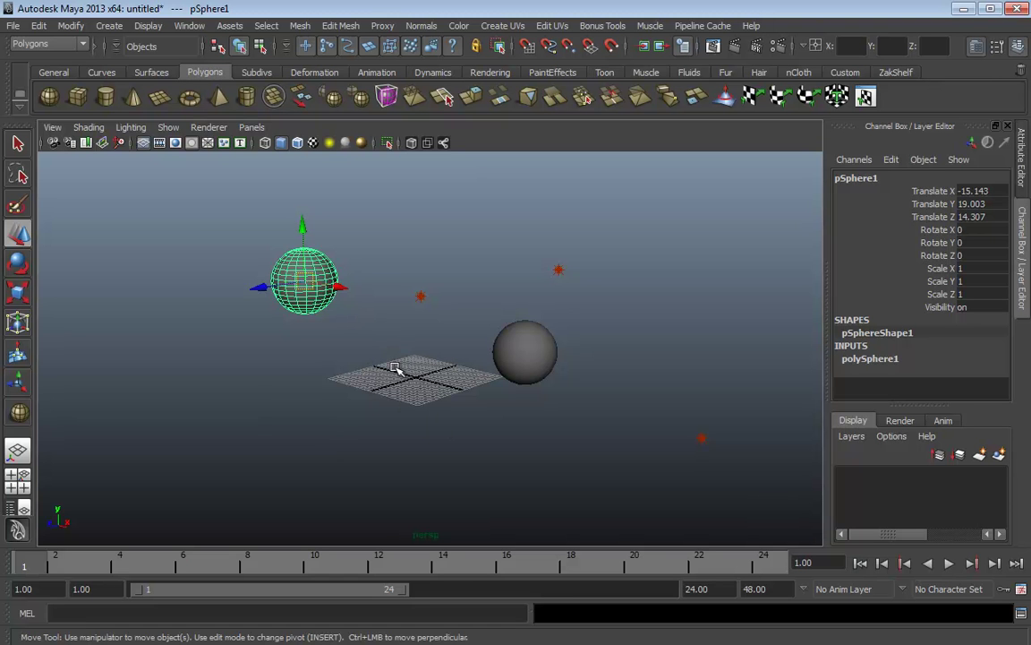
left_click(336, 285)
middle_click_drag(267, 431, 356, 342)
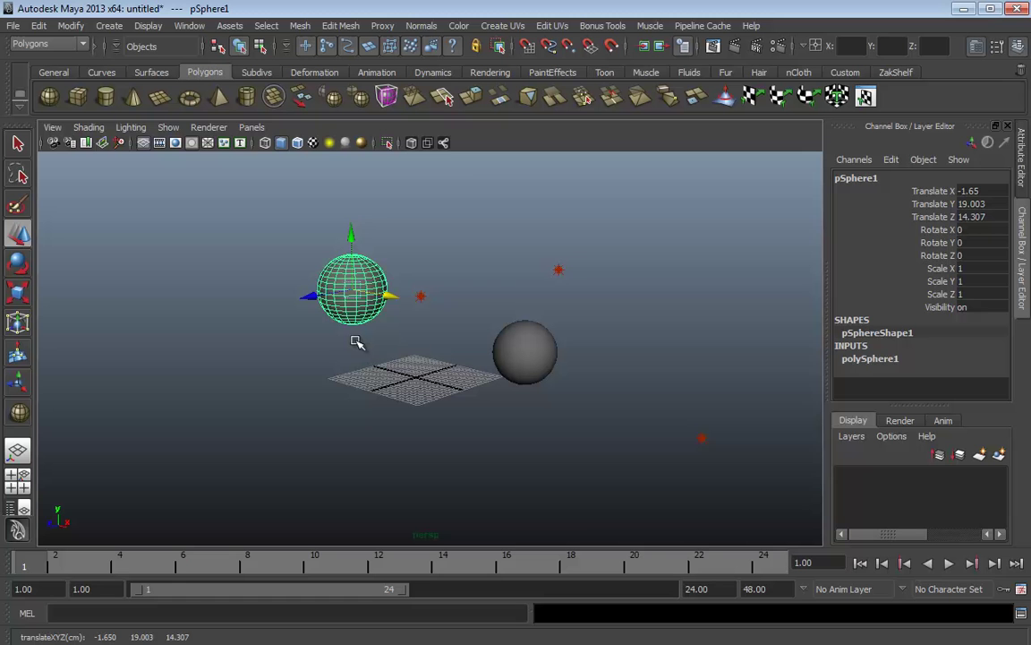
left_click(351, 232)
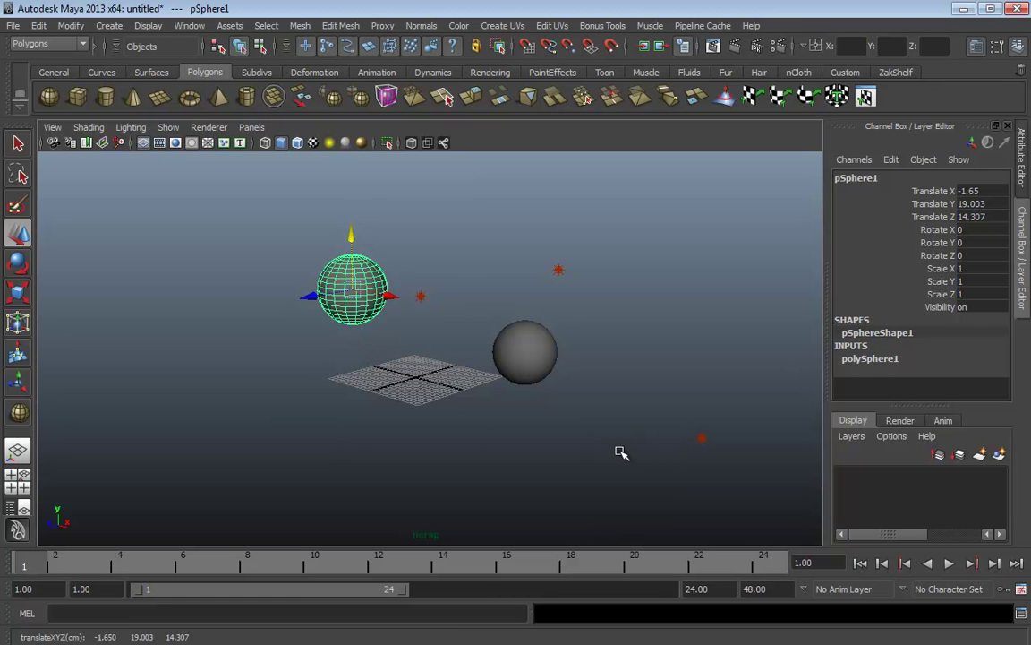
middle_click_drag(619, 451, 617, 361)
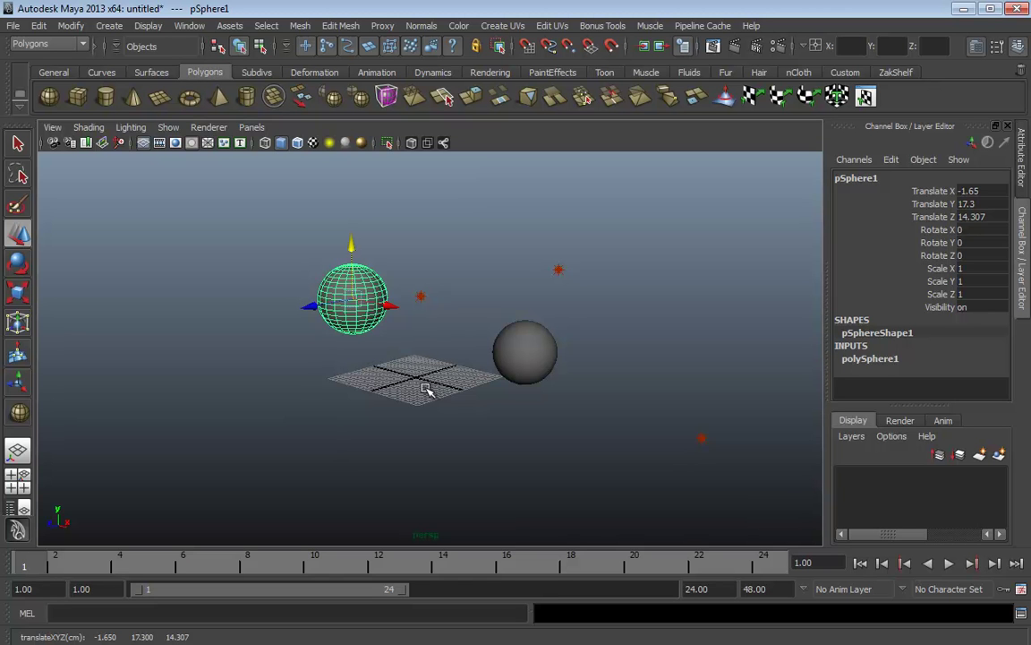
Set keys on pSphere1's translate channels and undo the keying.
key("shift+w")
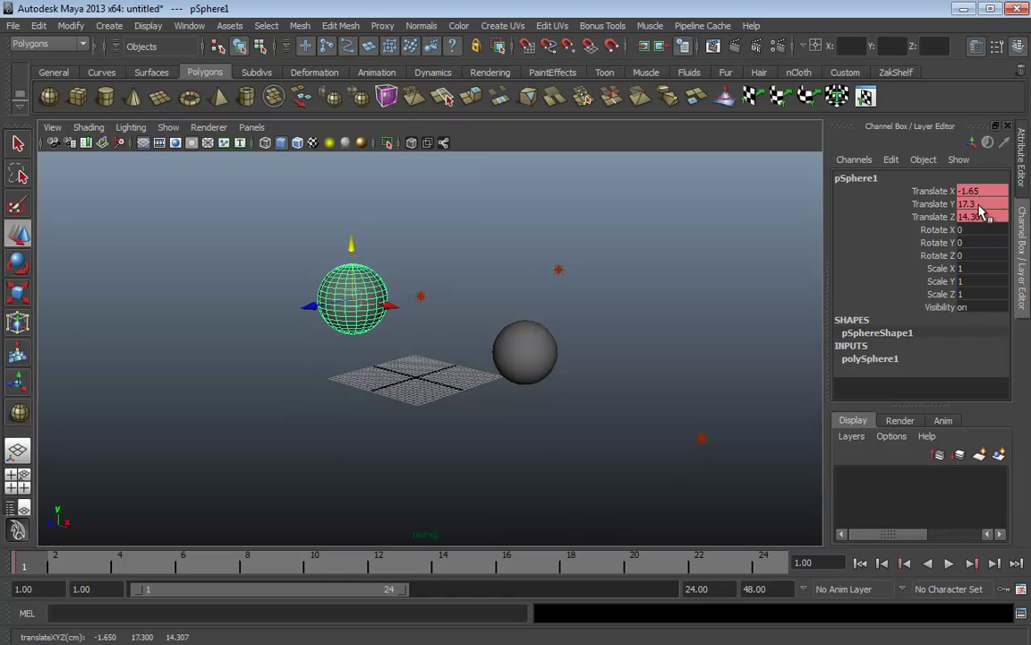
key("ctrl+z")
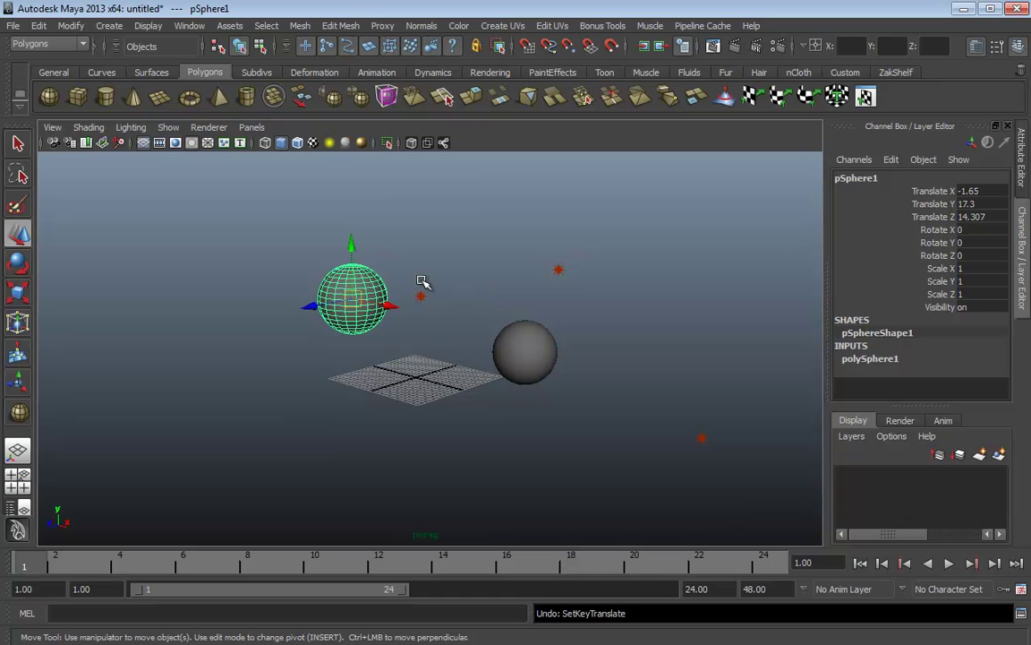
Set the Move tool's axis orientation to Object.
left_click(445, 400)
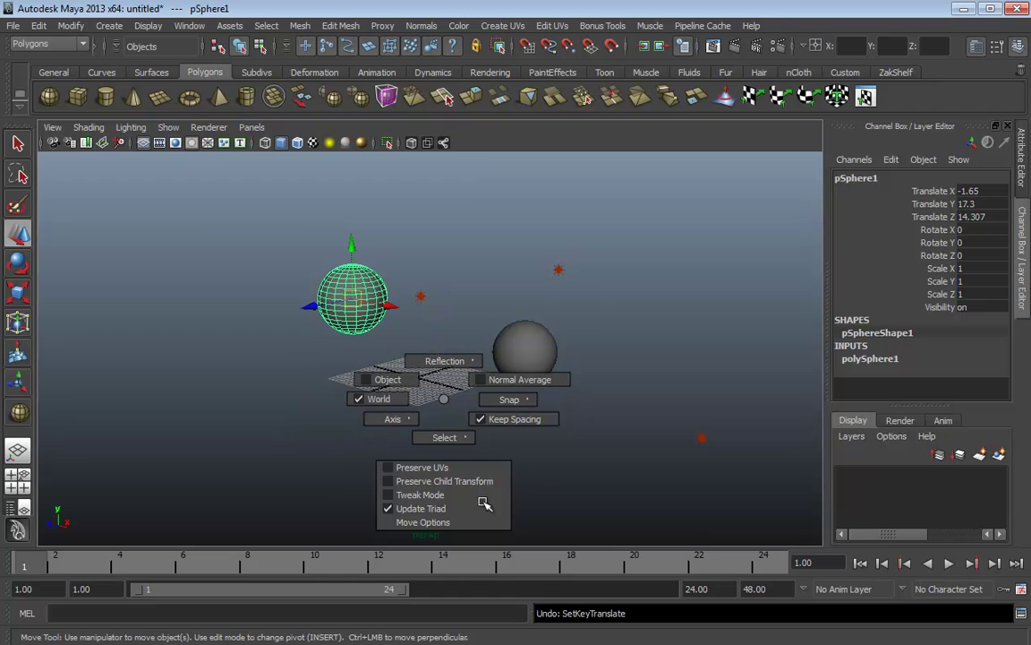
mouse_move(506, 319)
left_click_drag(444, 400, 398, 381)
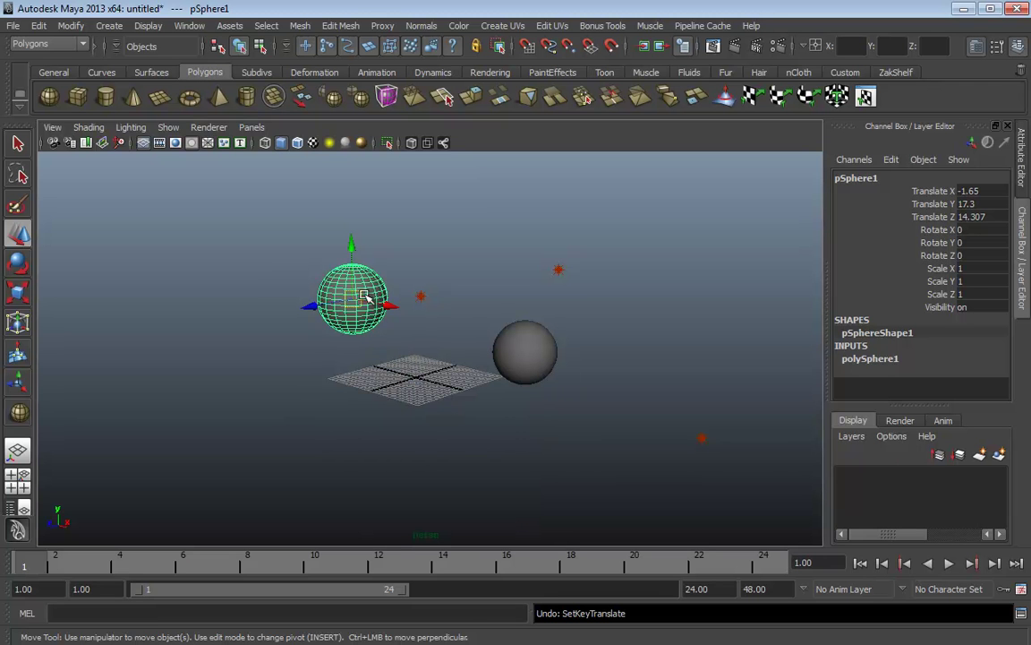
Rotate pSphere1 about X by about 57.455° and move it along its own axes to about X 8.093, Y 24.302, Z 26.796.
key("e")
left_click_drag(317, 246, 336, 359)
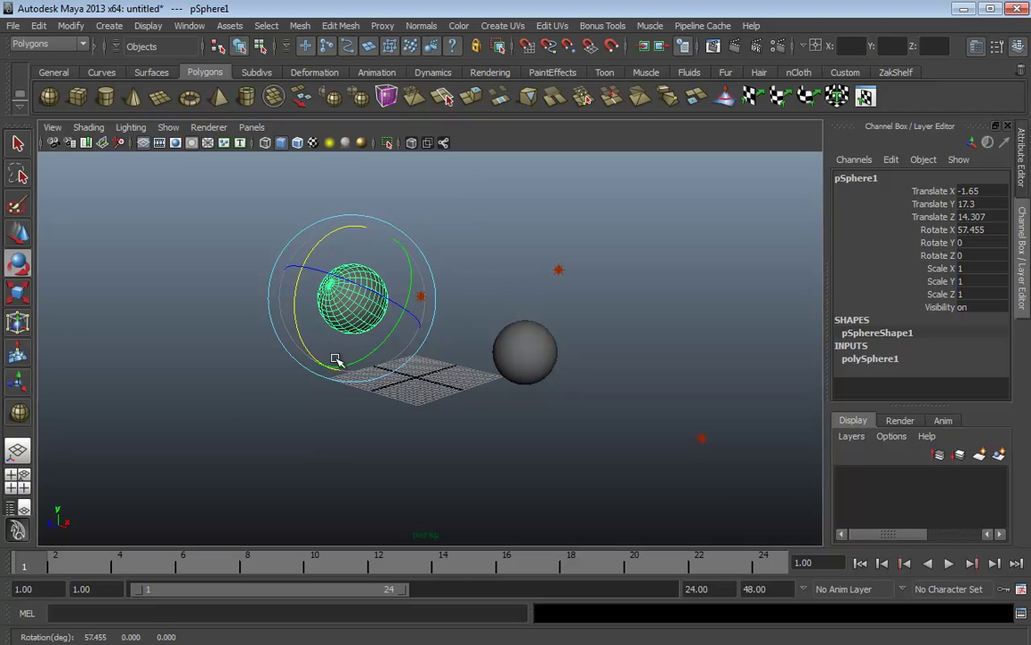
key("w")
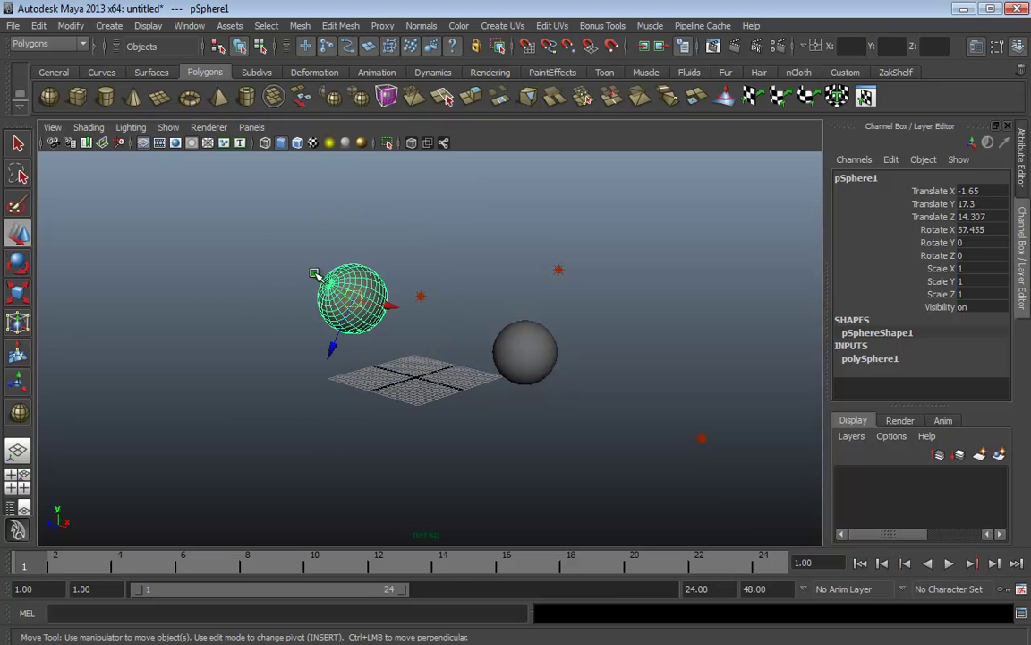
left_click_drag(315, 274, 255, 237)
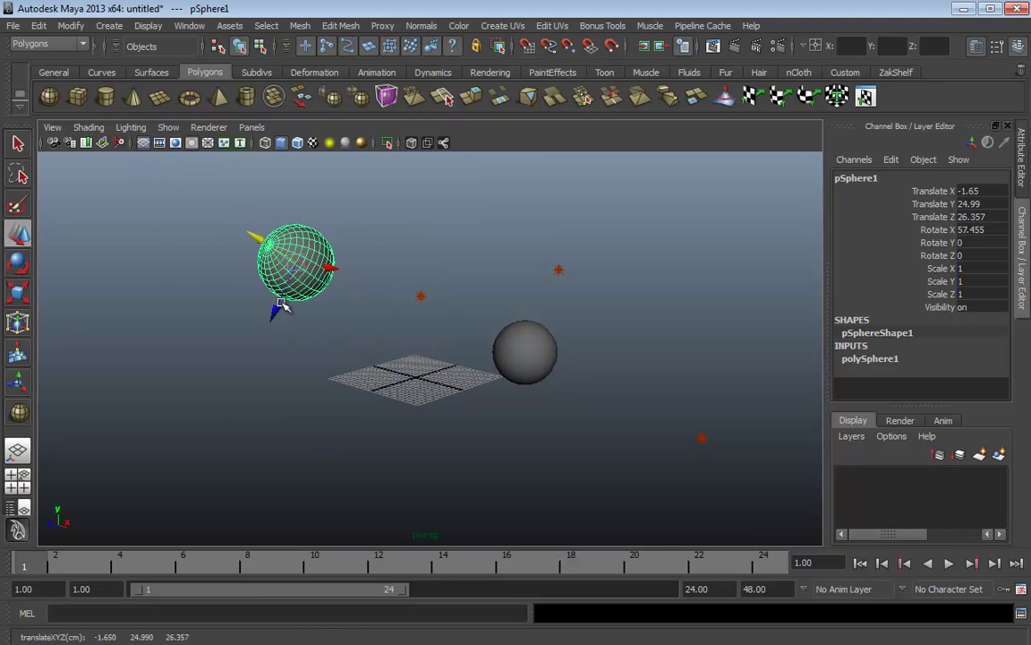
mouse_move(281, 306)
left_mouse_down()
mouse_move(230, 421)
mouse_move(274, 322)
left_mouse_up()
left_click_drag(330, 269, 376, 287)
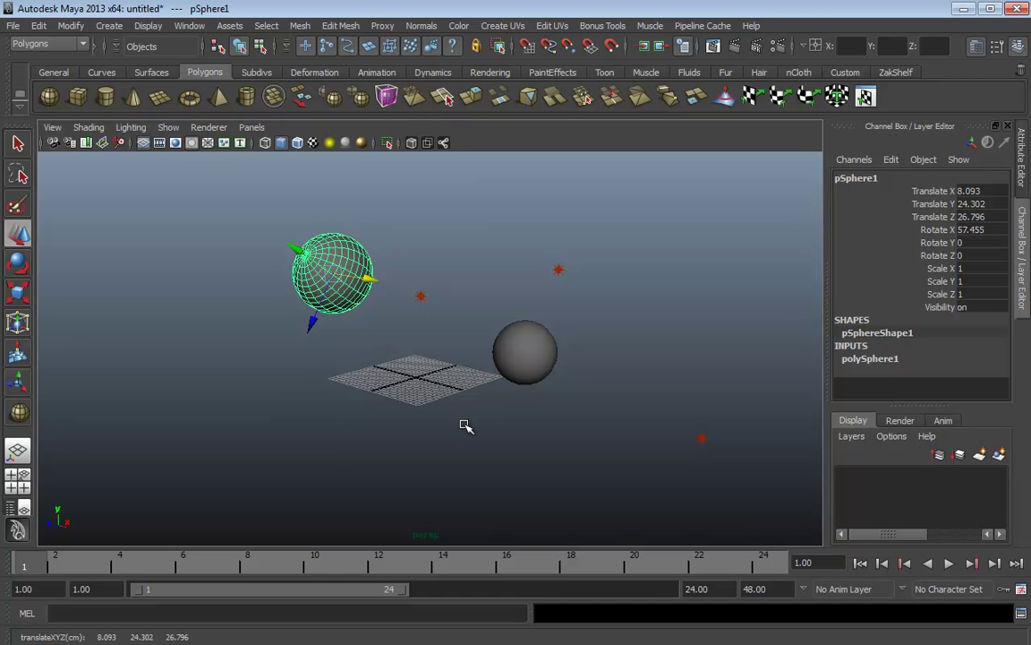
Set the Move tool's axis orientation to World and lower pSphere1 to a Translate Y of about 21.716.
key("w")
left_click_drag(456, 380, 395, 387)
left_click_drag(331, 224, 333, 241)
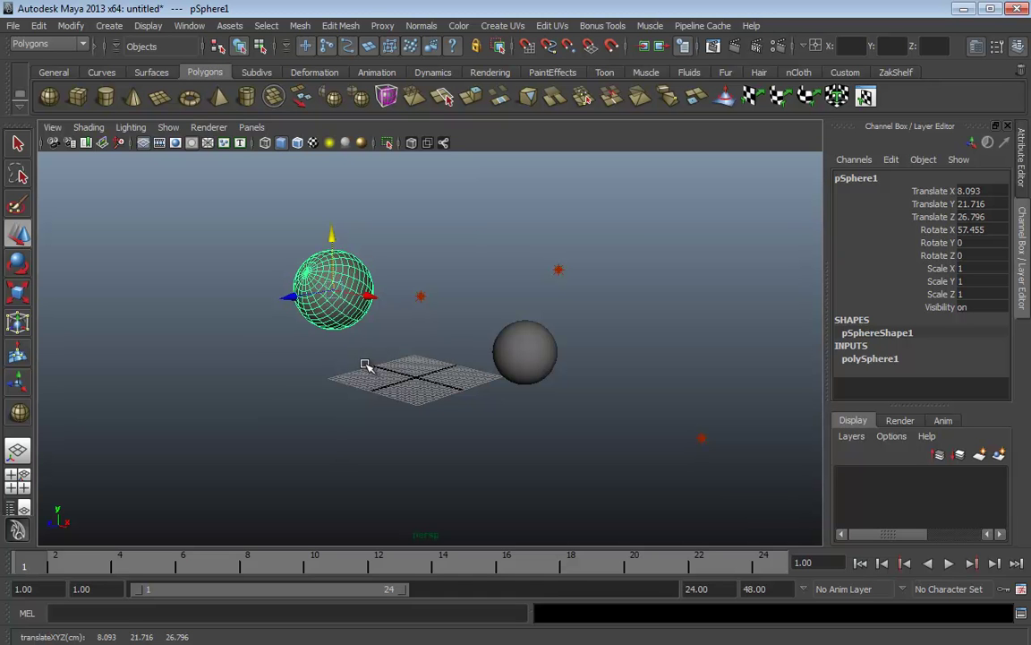
Undo the last moves of pSphere1 and its rotation about X.
key("ctrl+z")
key("ctrl+z")
key("ctrl+z")
key("ctrl+z")
key("ctrl+z")
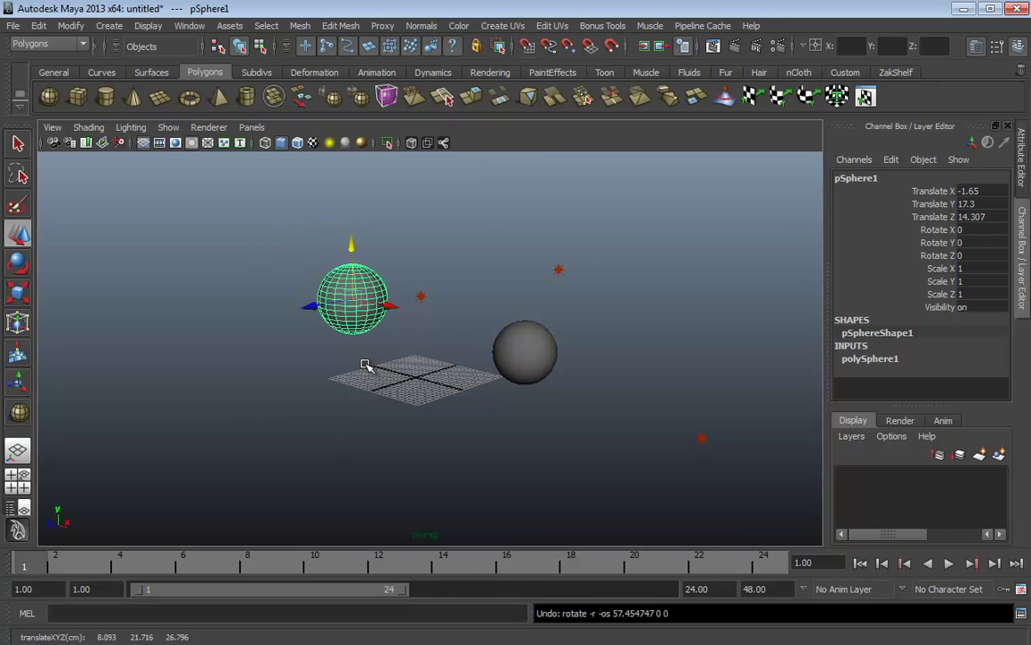
Lower pSphere1 along the world Y axis to a Translate Y of about 6.741.
middle_click_drag(423, 412, 387, 396, "alt")
right_click_drag(387, 395, 343, 385, "alt")
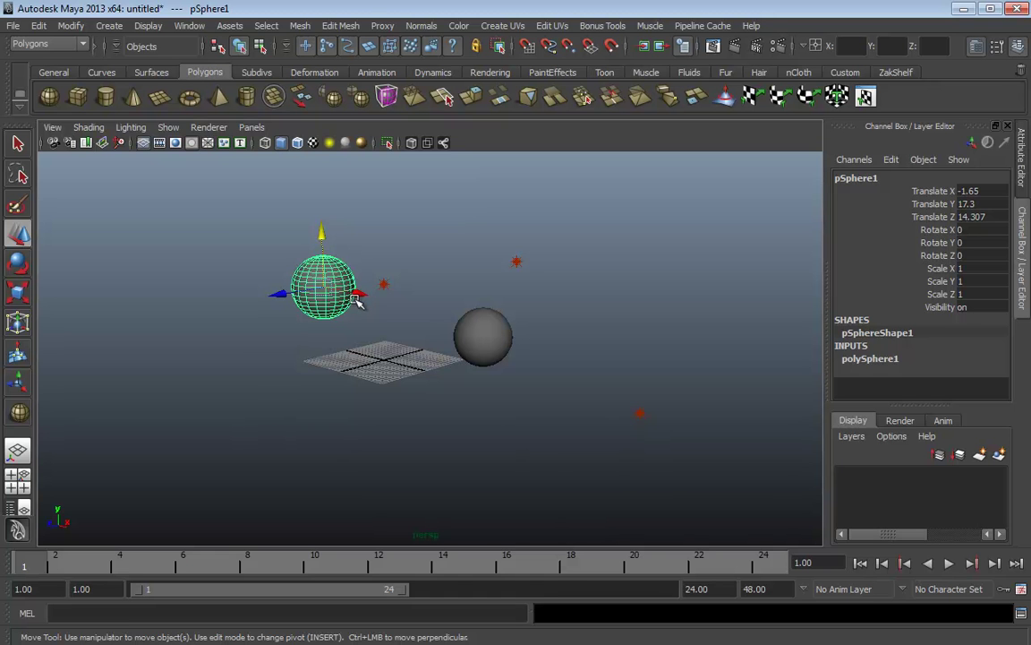
left_click_drag(409, 377, 408, 355, "alt")
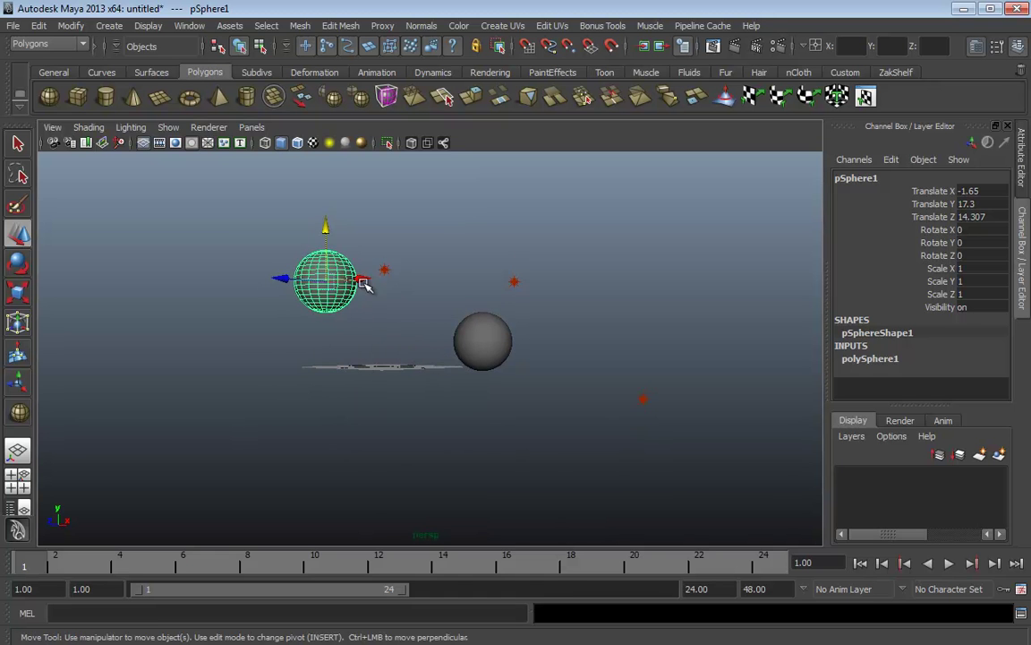
left_click_drag(326, 228, 331, 278)
Constrain the Move manipulator to the XZ plane and move pSphere1 to about X -1.512, Z 14.206.
left_click_drag(416, 338, 419, 383, "alt")
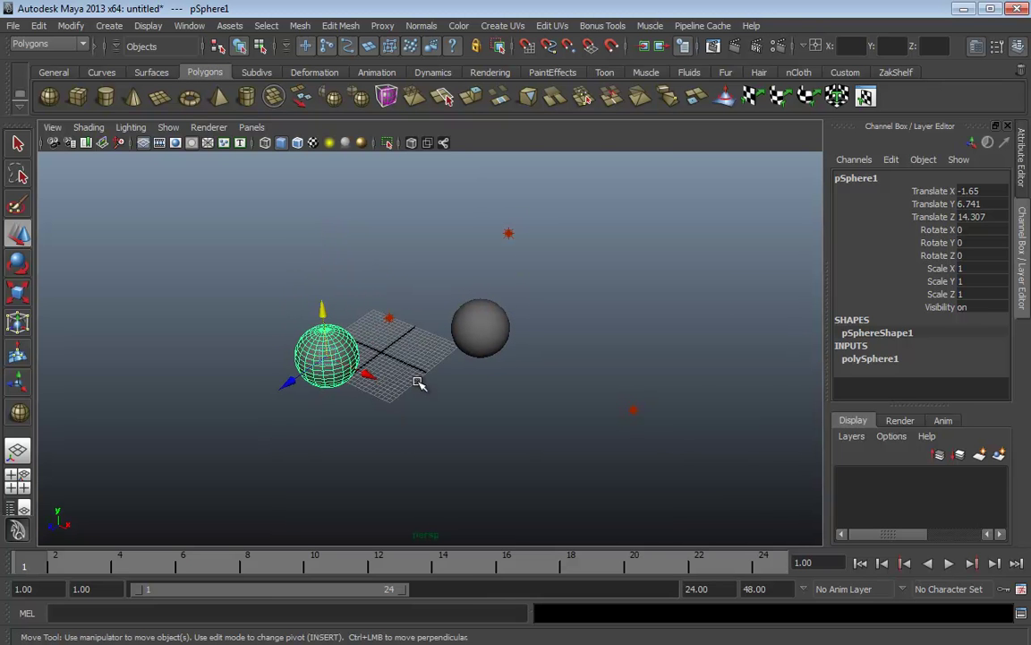
left_click(324, 312, "ctrl")
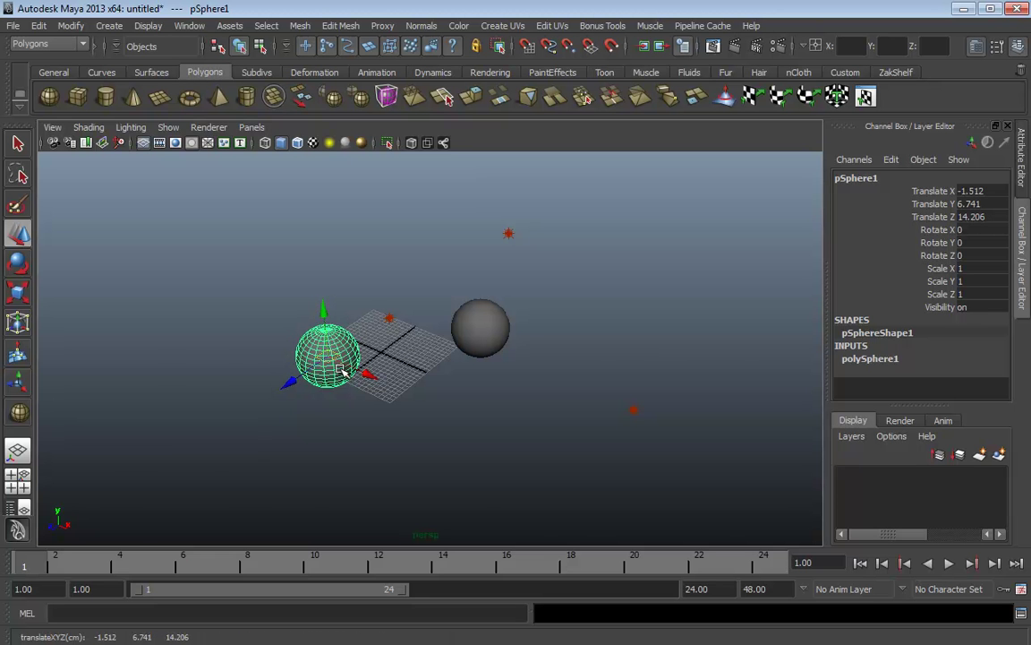
scroll(287, 366, "up", 5)
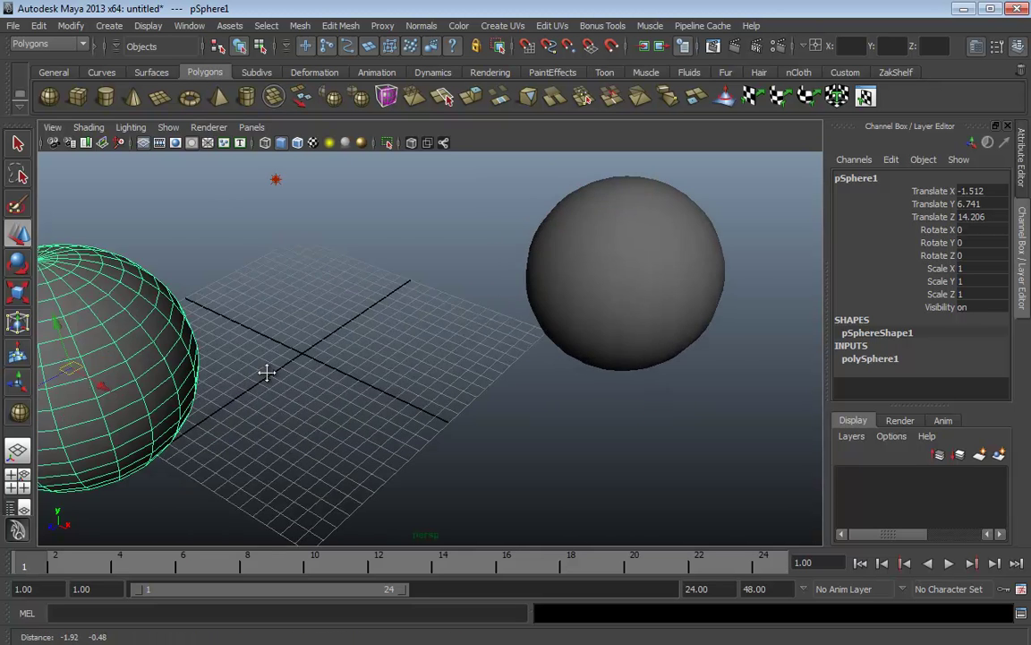
middle_click_drag(266, 372, 384, 366, "alt")
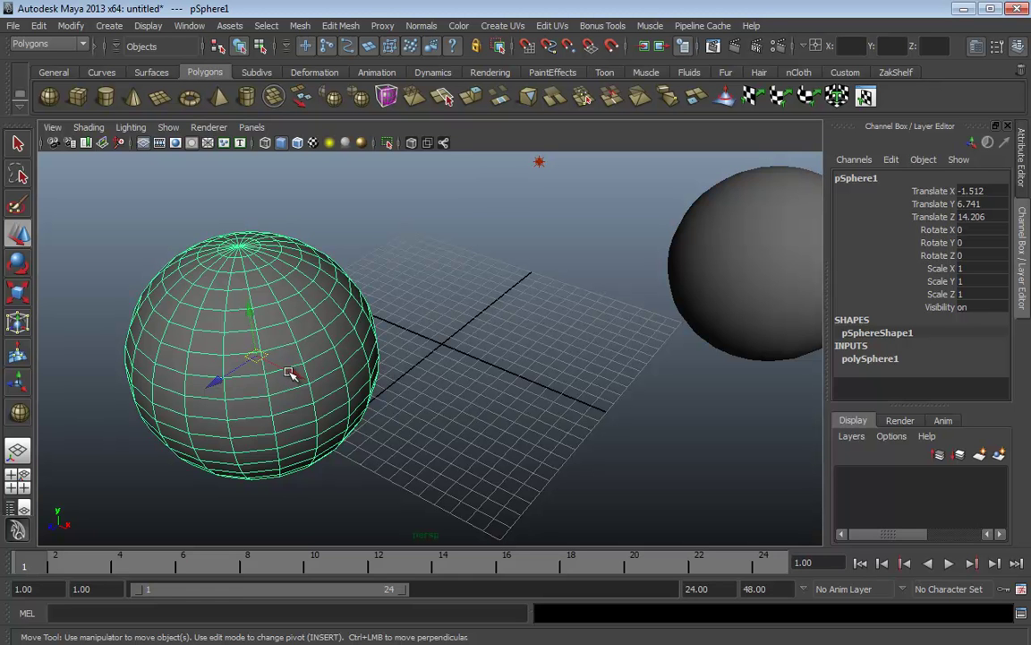
scroll(261, 400, "down", 5)
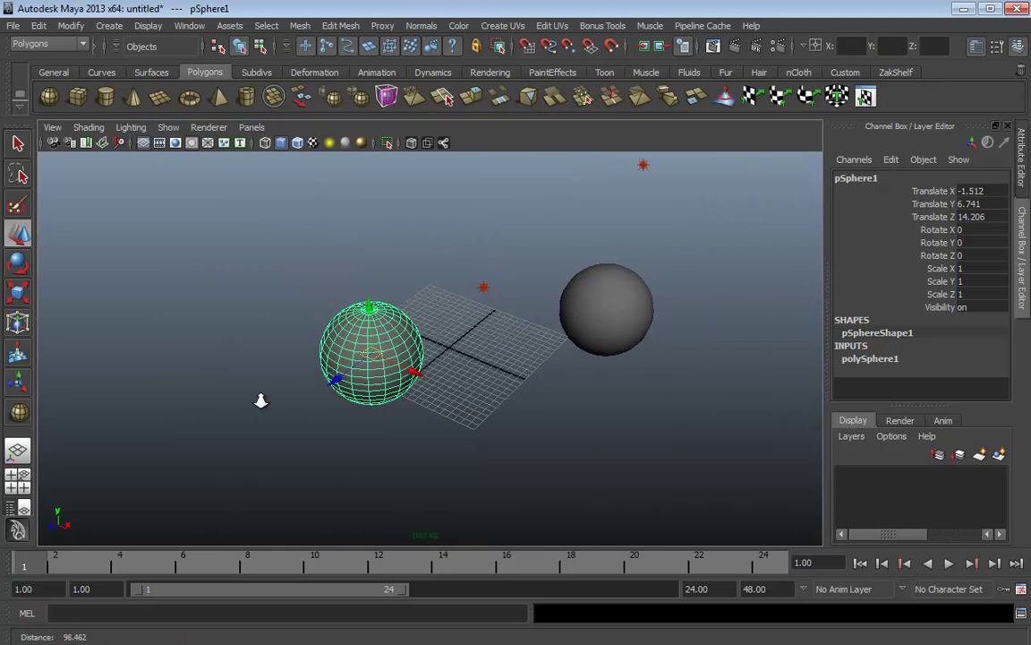
Slide pSphere1 within the XZ plane to about X -0.999, Z 15.197, highlighting its Translate Y channel along the way.
left_click_drag(333, 379, 347, 312)
left_click(927, 205)
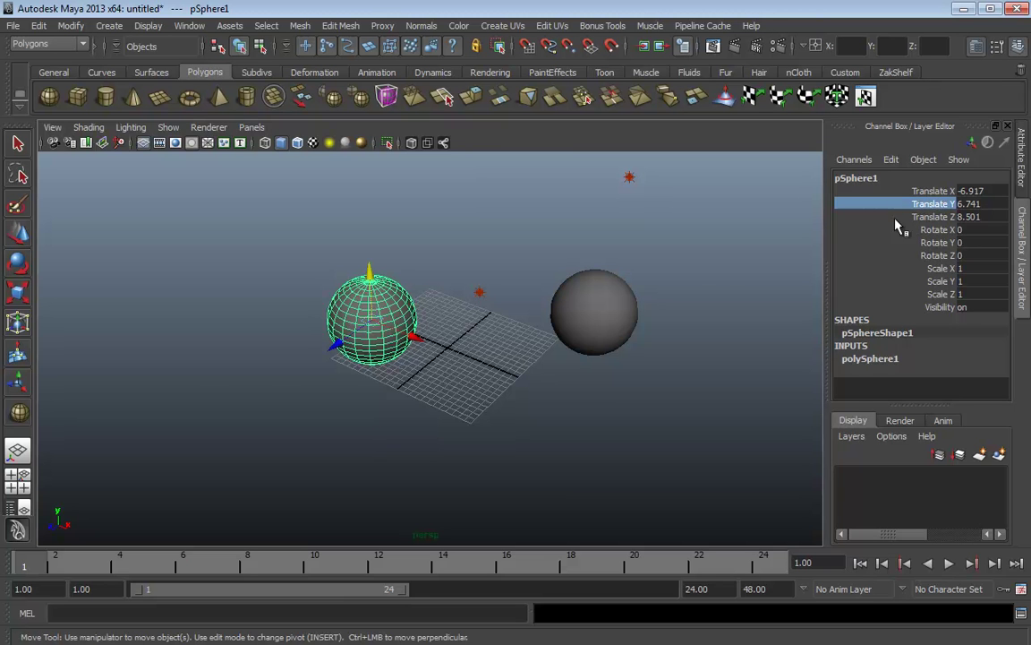
left_click_drag(341, 300, 376, 363)
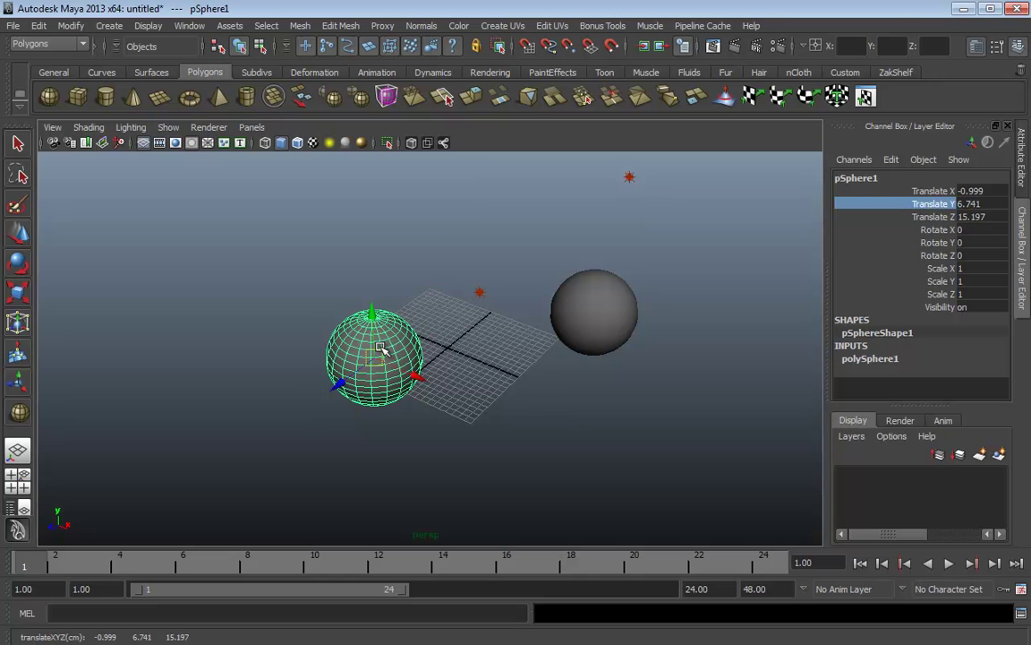
Activate the Rotate tool on pSphere1 and examine its rotation rings from several viewing angles.
scroll(457, 314, "down", 3)
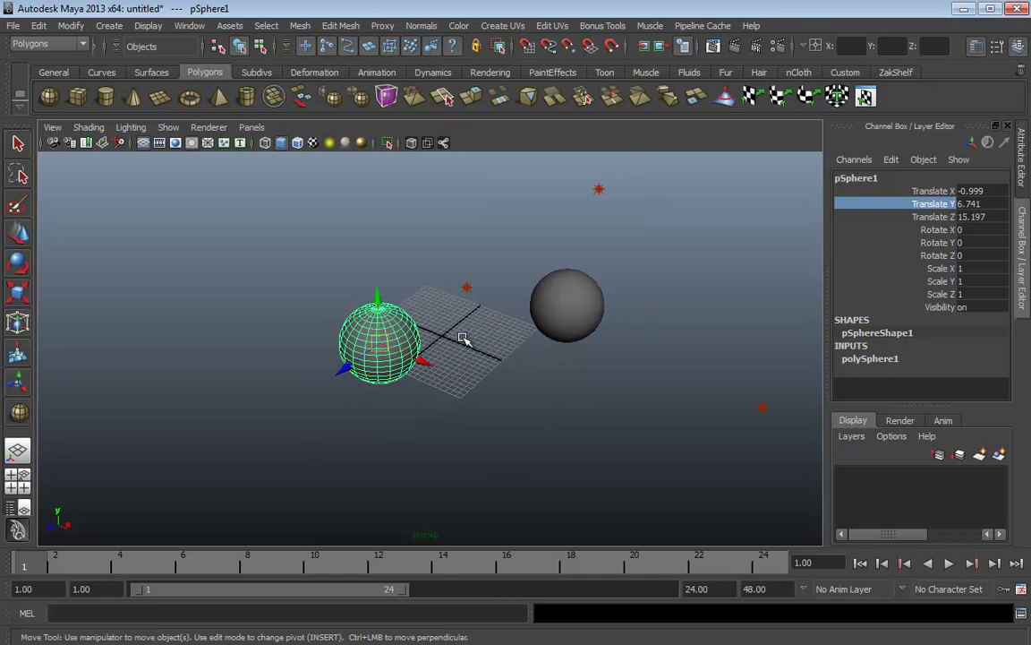
key("e")
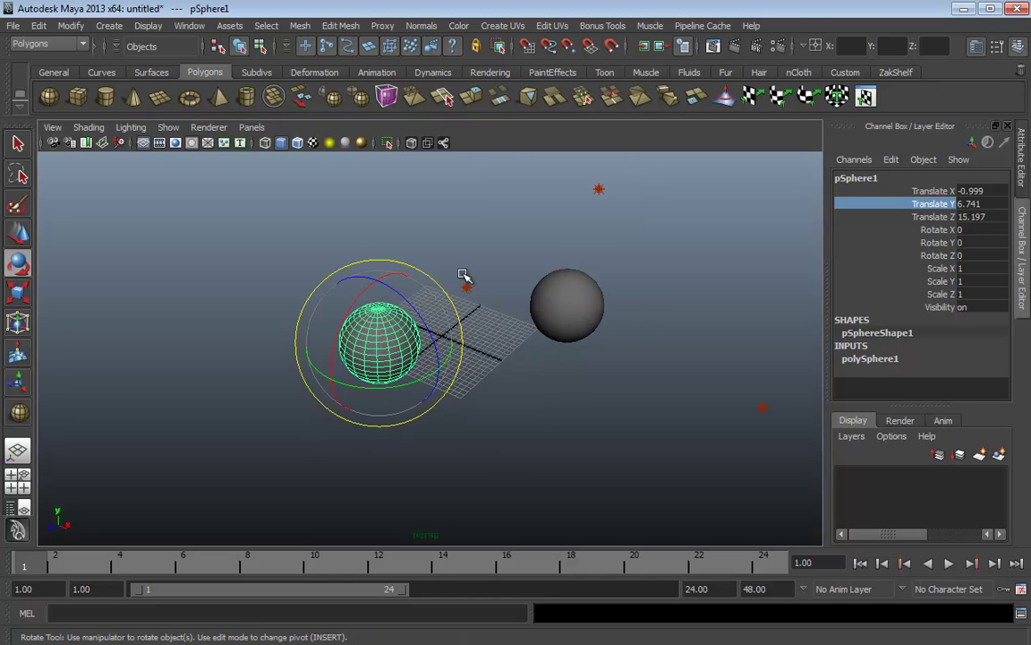
left_click_drag(456, 334, 451, 260, "alt")
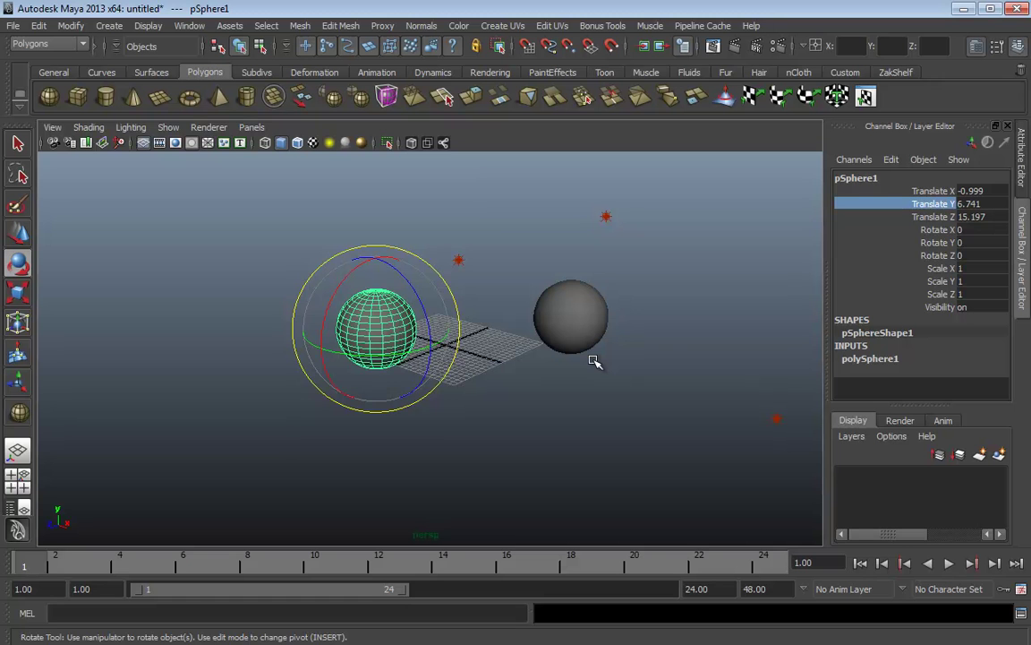
left_click_drag(595, 361, 481, 410, "alt")
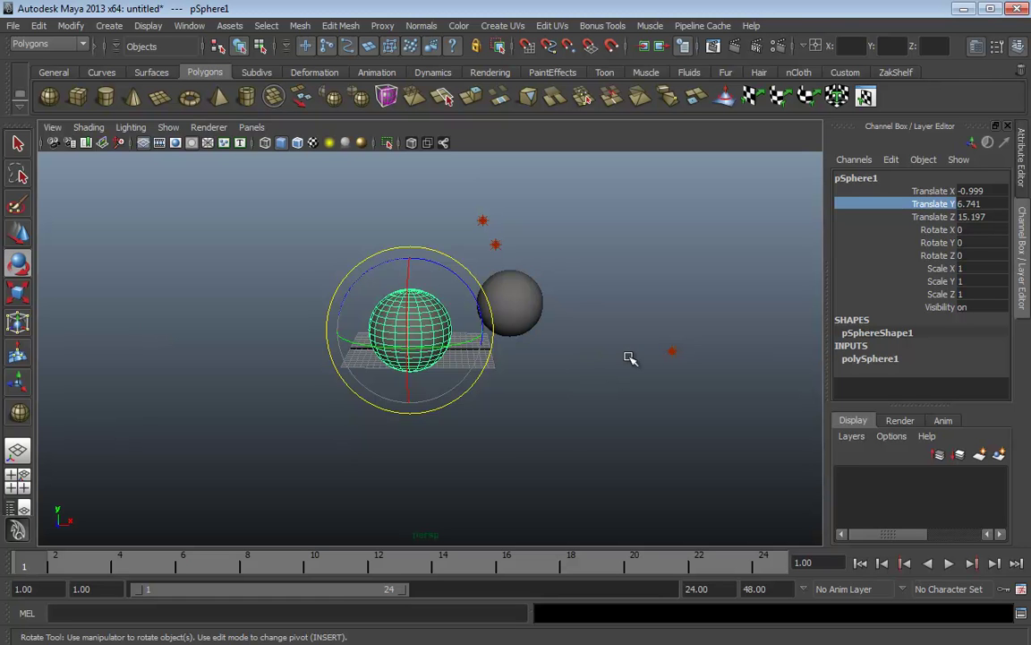
left_click_drag(629, 358, 500, 330, "alt")
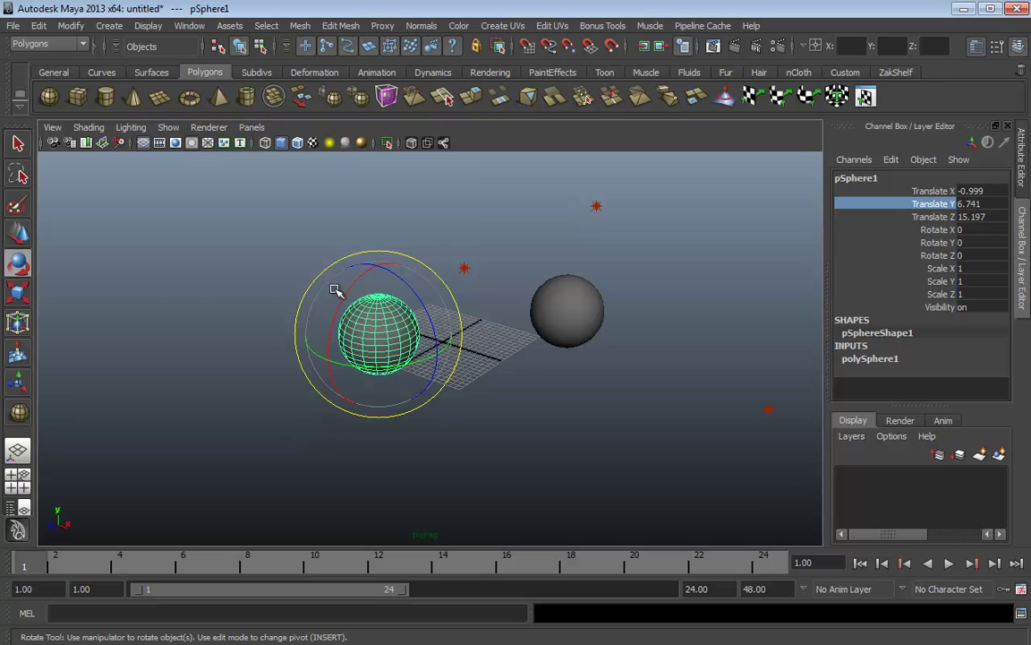
left_click_drag(691, 395, 471, 317, "alt")
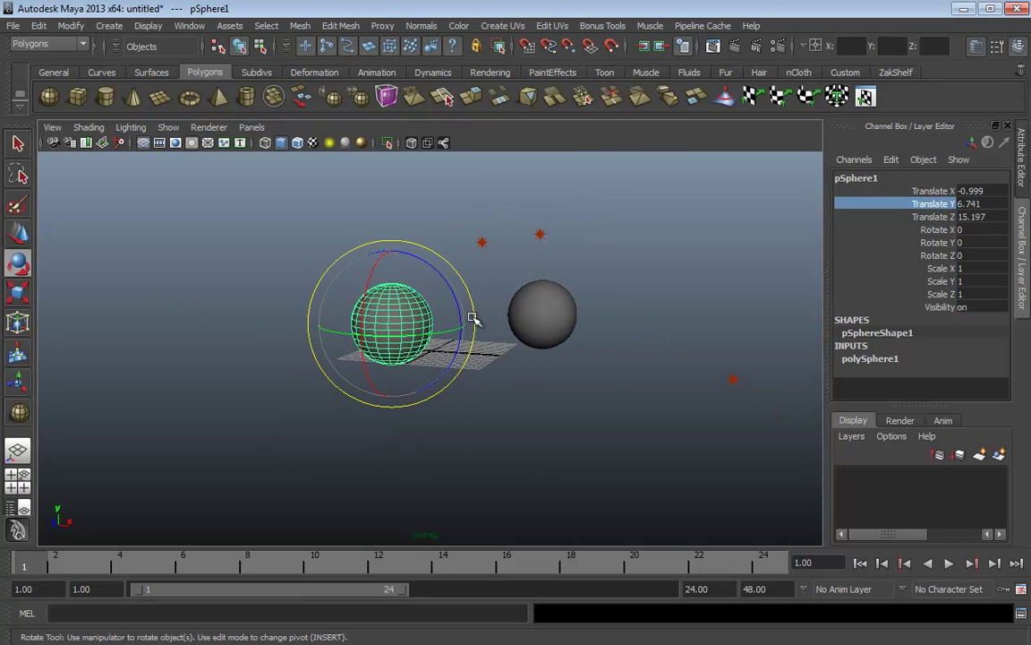
Try rotating pSphere1 about its local X and Y axes to about X 101.682, Y -43.929, Z -826.595.
left_click_drag(373, 260, 396, 306)
key("ctrl+z")
left_click_drag(571, 306, 561, 338, "alt")
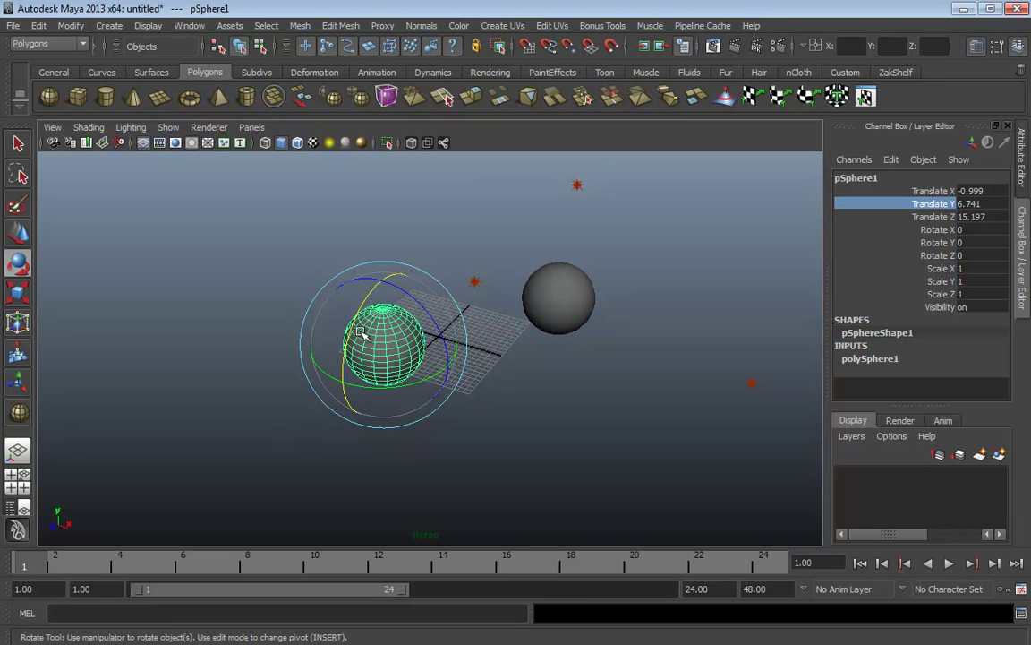
left_click_drag(359, 309, 361, 315)
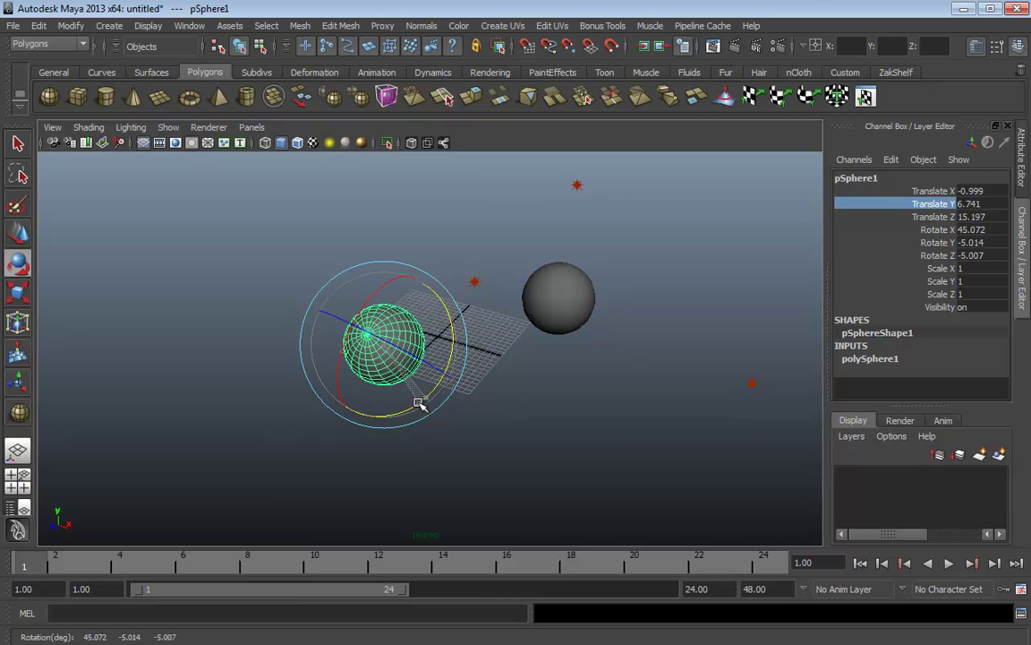
left_click_drag(419, 405, 301, 376)
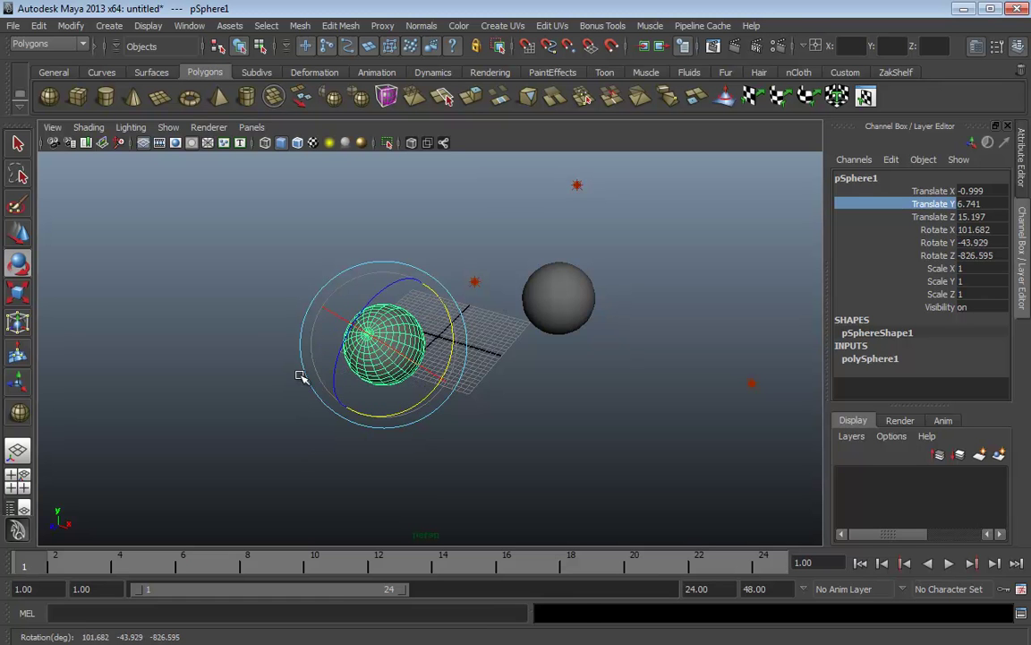
Undo the test rotations of pSphere1 about its local X and Y axes.
key("ctrl+z")
key("ctrl+z")
key("ctrl+z")
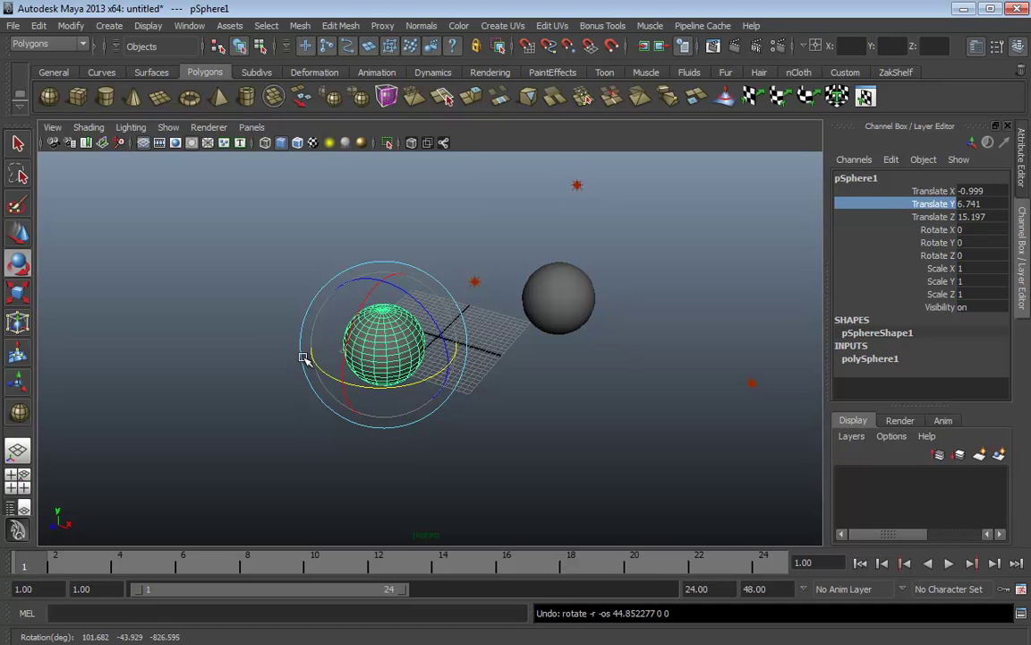
Tilt pSphere1 about X to about 41.338, turn it about its local Y axis, and undo both rotations.
left_click_drag(366, 297, 345, 349)
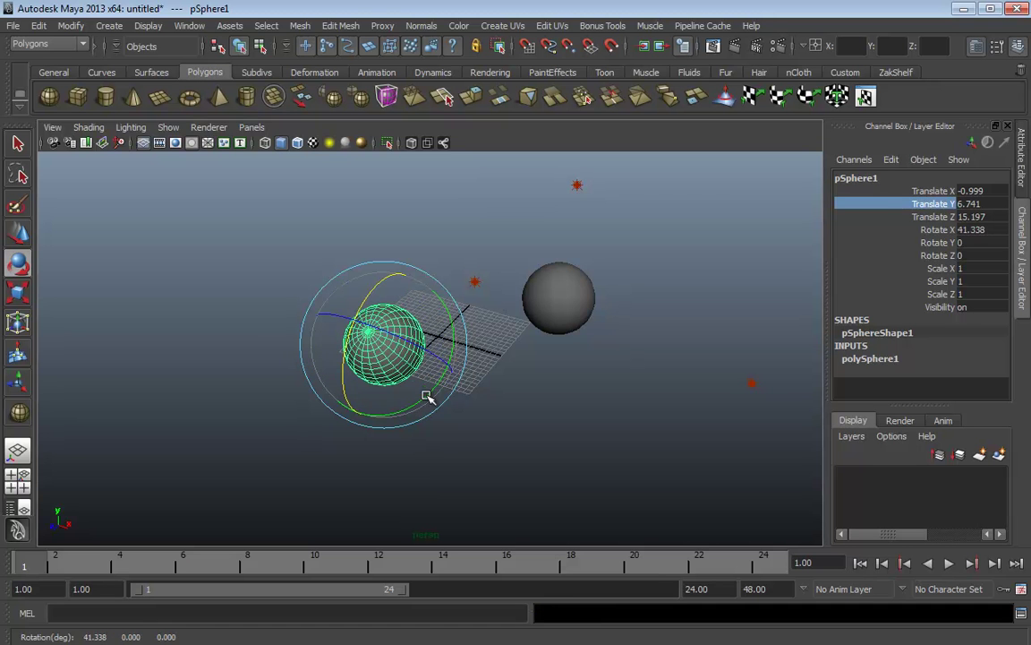
left_click_drag(427, 397, 362, 405)
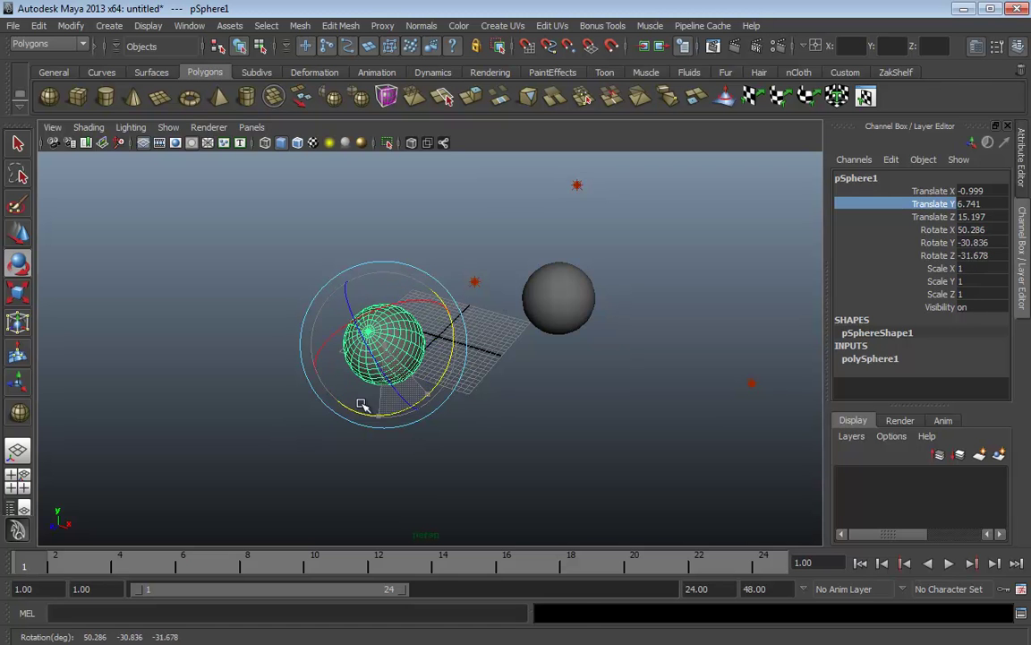
key("ctrl+z")
key("ctrl+z")
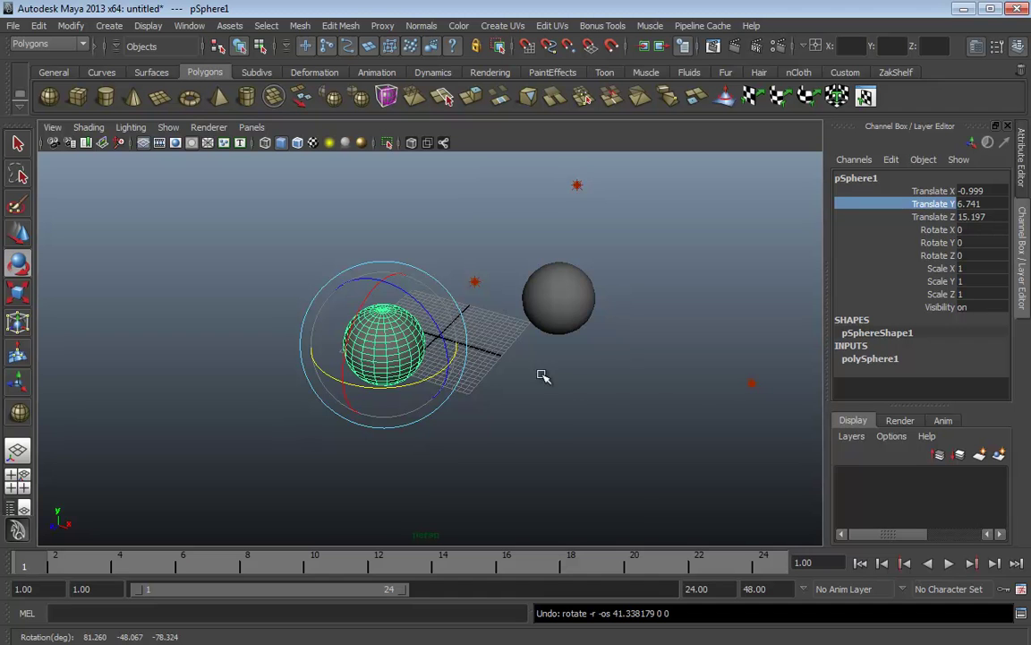
Set the Rotate tool's axis mode to Gimbal.
left_click(567, 414)
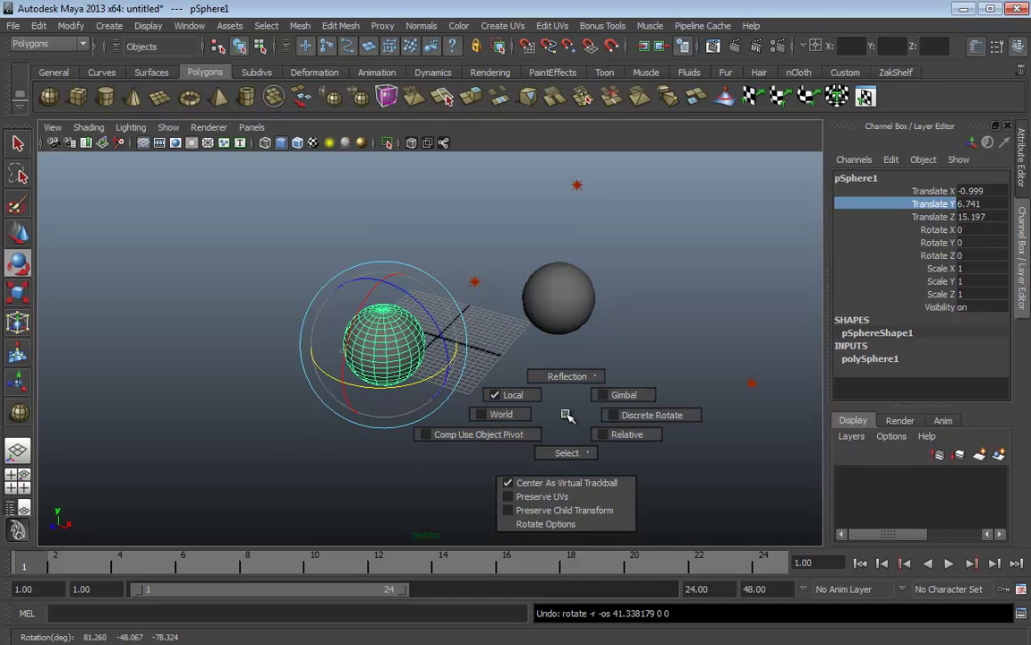
left_click(567, 413)
left_click(567, 414)
left_click_drag(567, 414, 600, 397)
Rotate pSphere1 with the individual gimbal rings to about X -28.892, Y -45.564, Z -40.461.
left_click_drag(340, 290, 363, 319)
mouse_move(400, 386)
left_mouse_down()
mouse_move(333, 383)
mouse_move(380, 388)
mouse_move(437, 372)
mouse_move(411, 383)
left_mouse_up()
left_click_drag(427, 313, 447, 359)
left_click_drag(397, 413, 331, 371)
left_click_drag(315, 283, 341, 277)
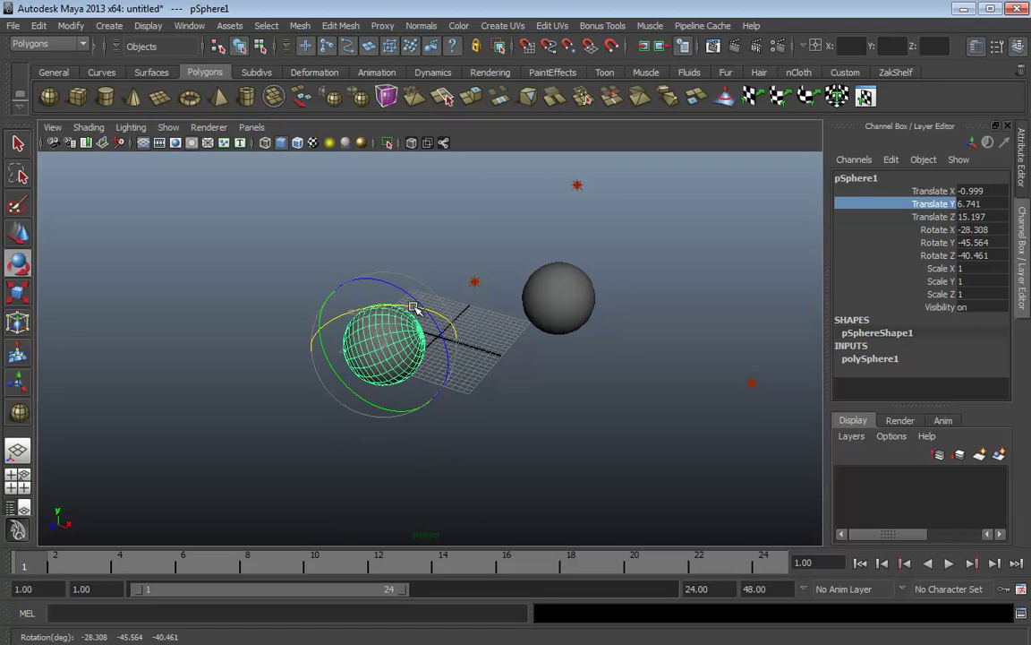
Undo all gimbal rotations of pSphere1 and its last move within the XZ plane.
key("ctrl+z")
key("ctrl+z")
key("ctrl+z")
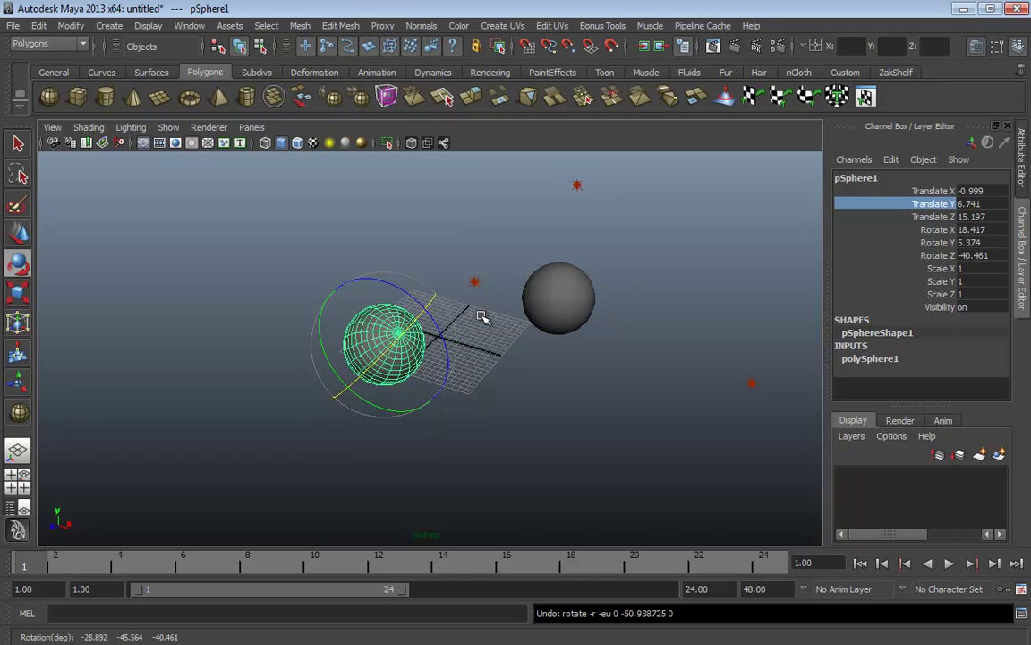
key("ctrl+z")
key("ctrl+z")
key("ctrl+z")
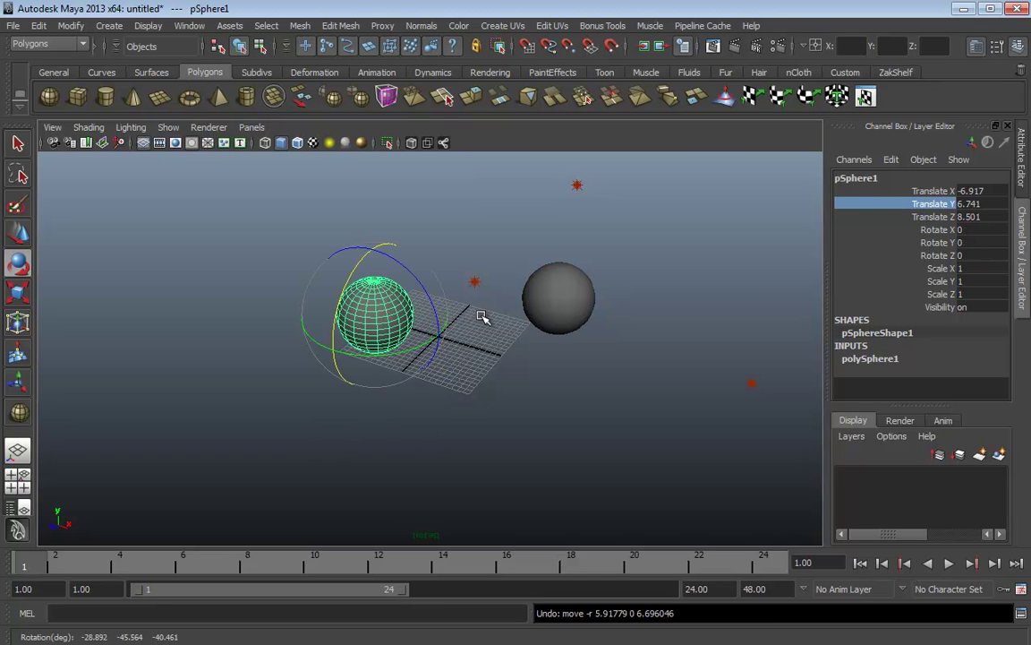
Check the Move tool's axis options and set the Rotate tool's axis mode back to Local.
key("w")
left_click(576, 348)
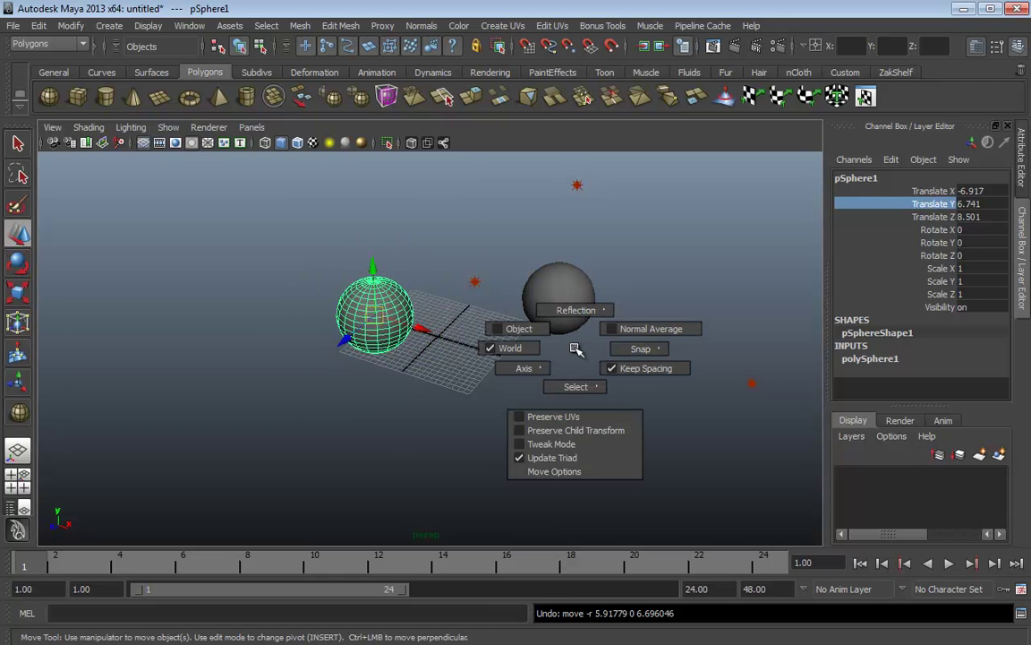
key("e")
left_click_drag(575, 348, 516, 350)
key("e")
left_click_drag(543, 387, 457, 361)
Try rotating pSphere1 about its local axes to about X 41.998, Y -4.832, Z -38.030, and undo the rotations.
key("e")
left_click_drag(350, 279, 344, 332)
left_click_drag(421, 361, 386, 377)
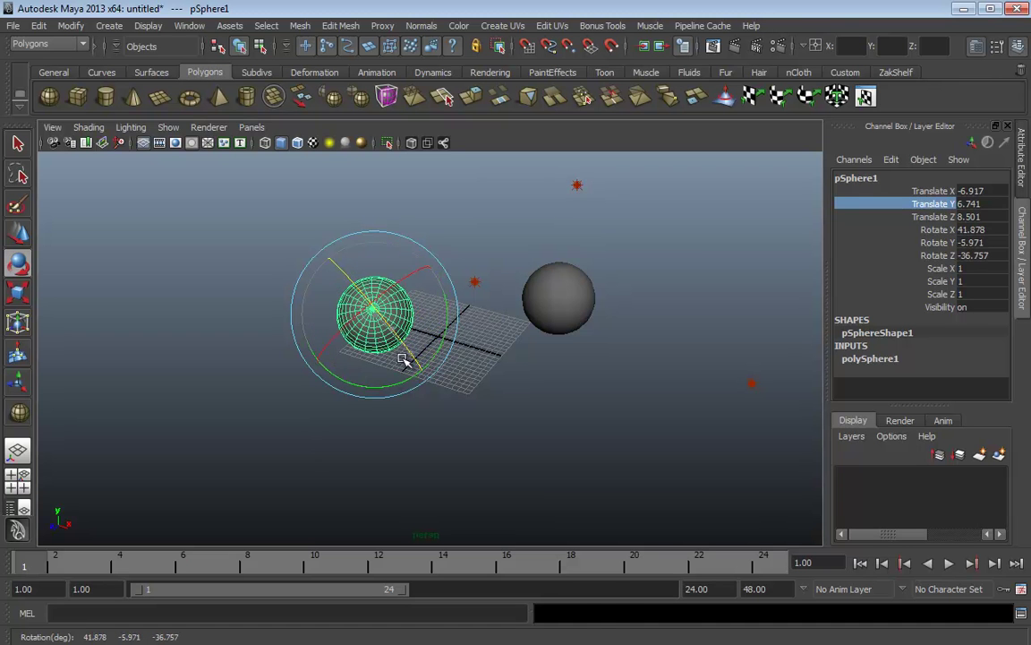
key("ctrl+z")
key("ctrl+z")
key("ctrl+z")
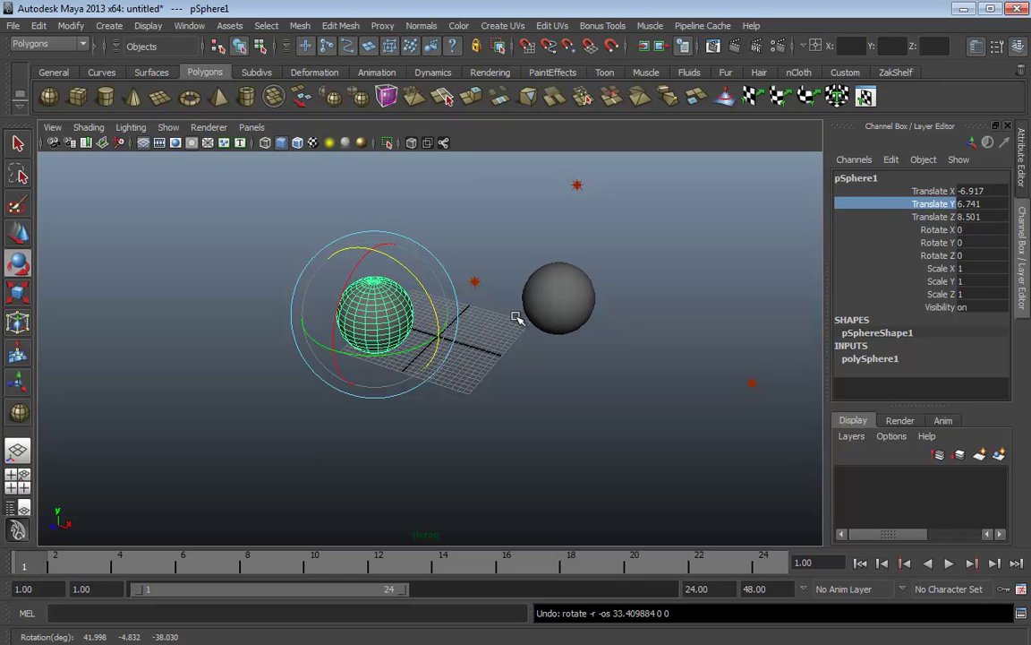
Select pSphere2 and stretch it with the Scale tool to about 1.877 along Y and 2.203 along X.
left_click(537, 300)
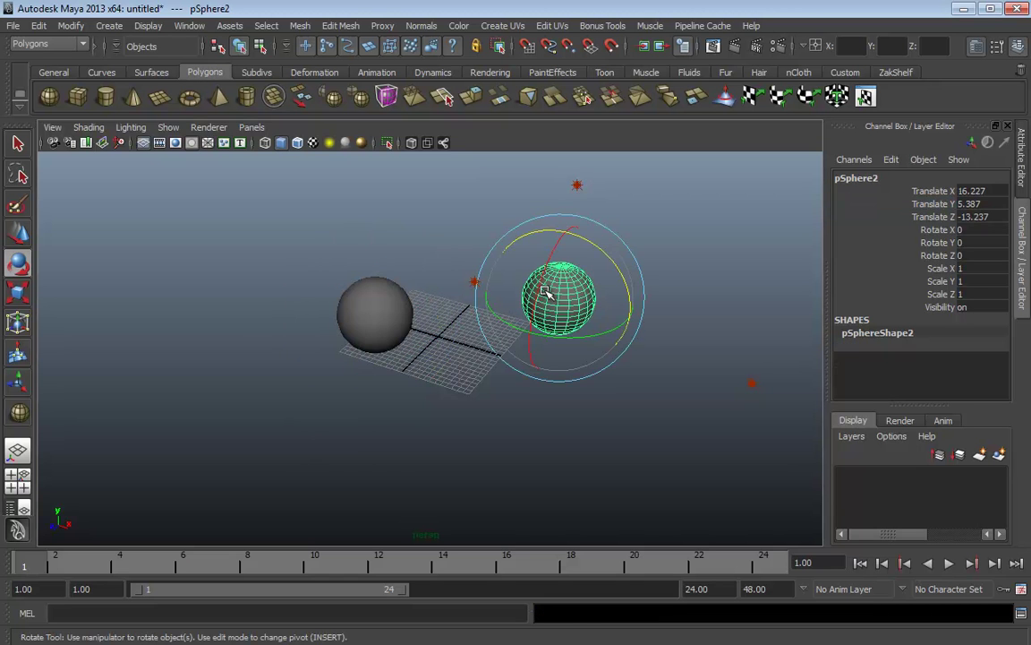
key("r")
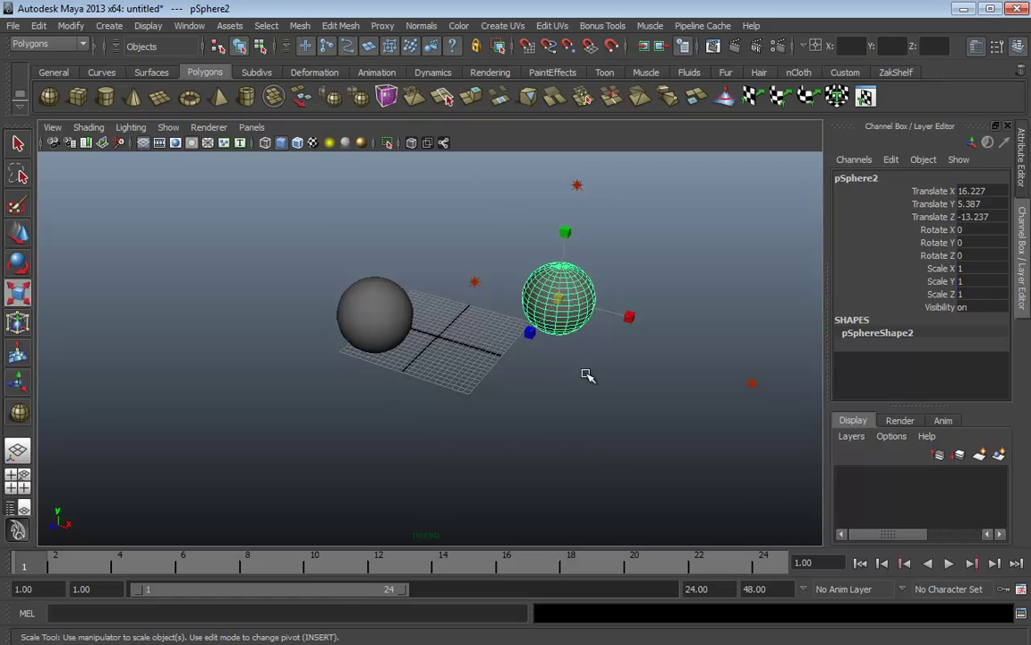
left_click_drag(587, 375, 528, 324, "alt")
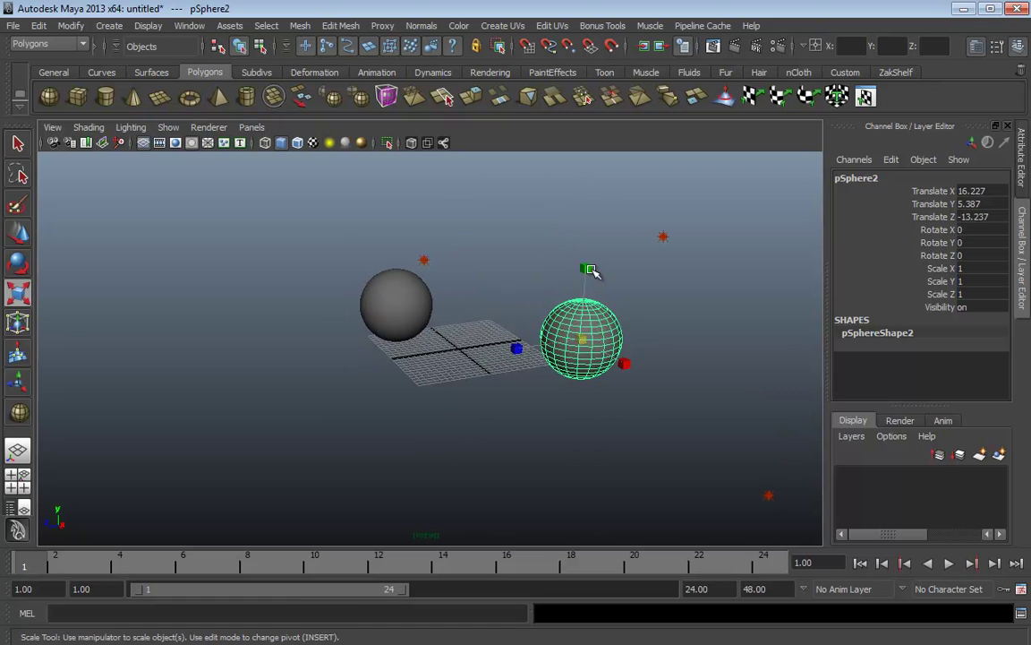
left_click_drag(589, 269, 589, 224)
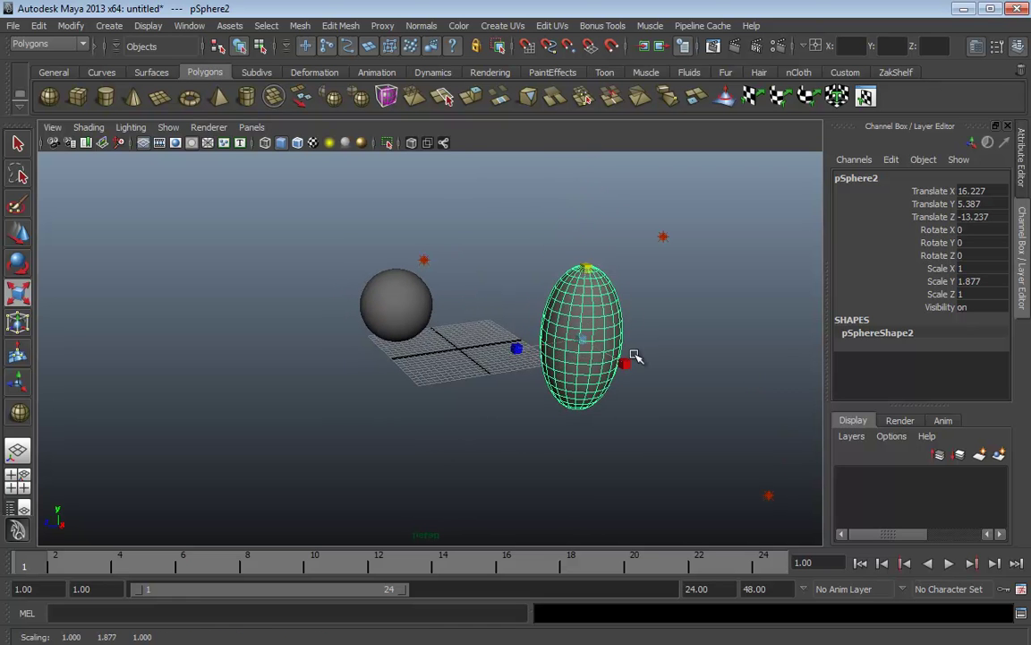
left_click_drag(628, 362, 690, 403)
Rescale pSphere2 uniformly and along single axes to about X 2.027, Y 2.051, Z 0.853.
left_click_drag(586, 345, 647, 356)
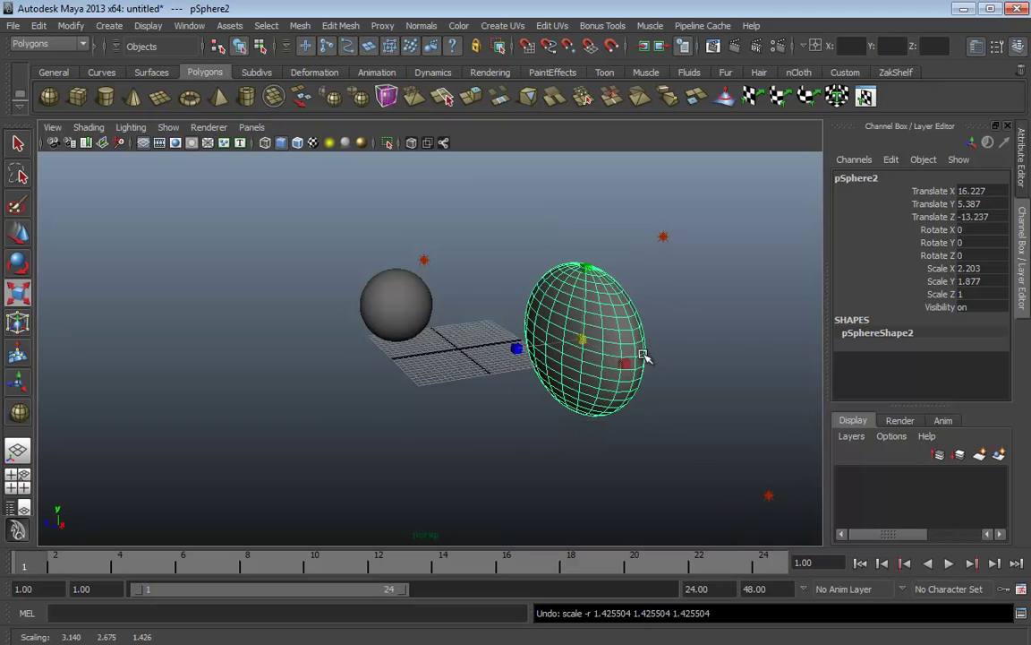
left_click_drag(704, 335, 650, 324, "alt")
left_click_drag(492, 353, 508, 355)
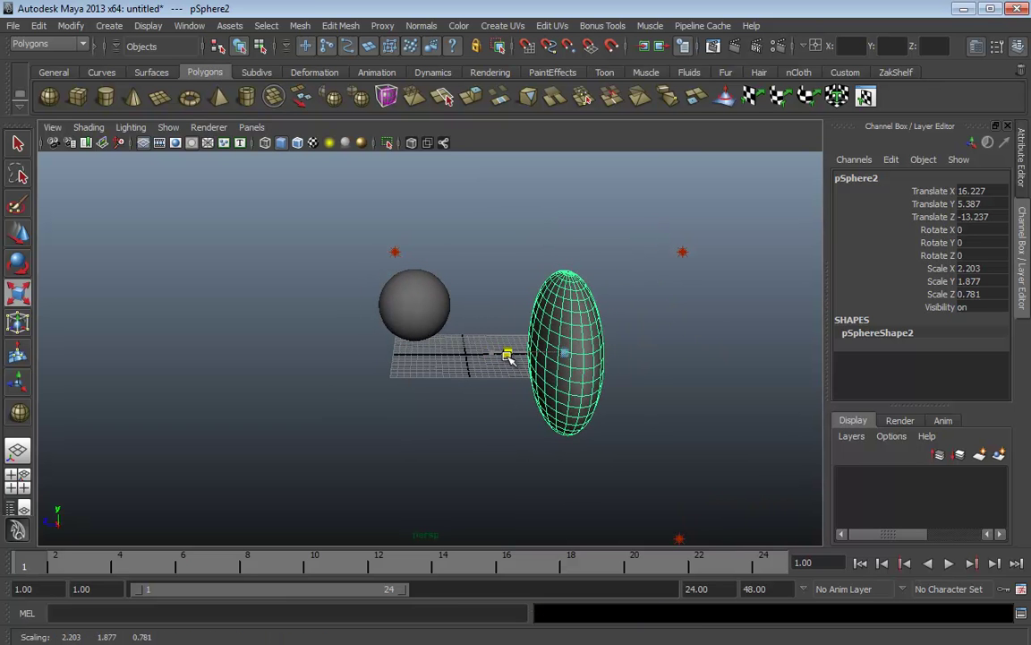
left_click_drag(542, 403, 661, 386, "alt")
left_click_drag(632, 326, 593, 446)
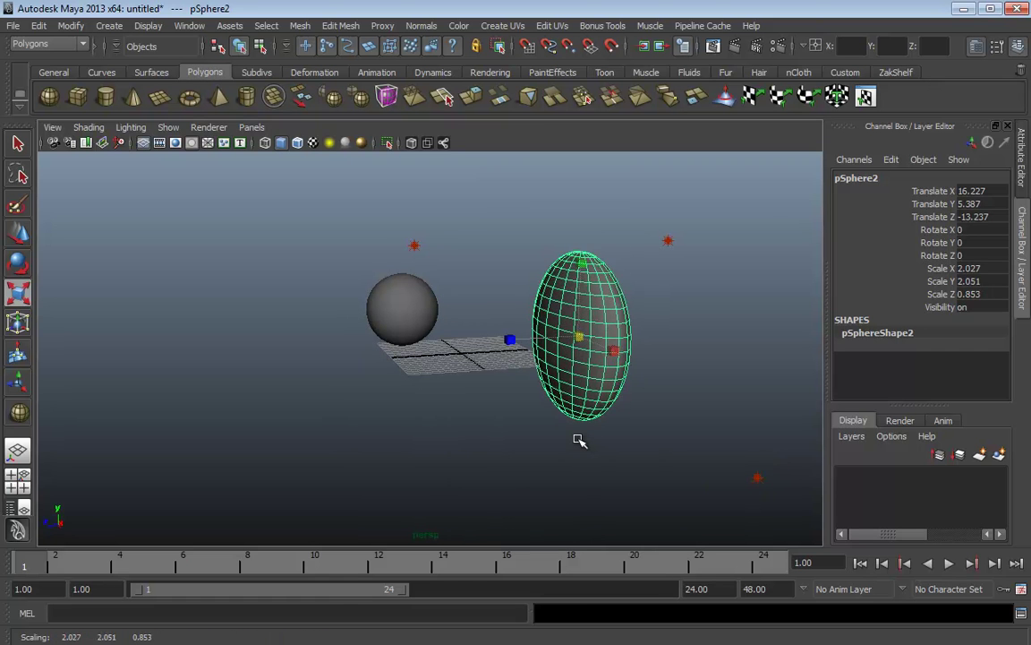
Undo all the scaling applied to pSphere2.
key("ctrl+z")
key("ctrl+z")
key("ctrl+z")
key("ctrl+z")
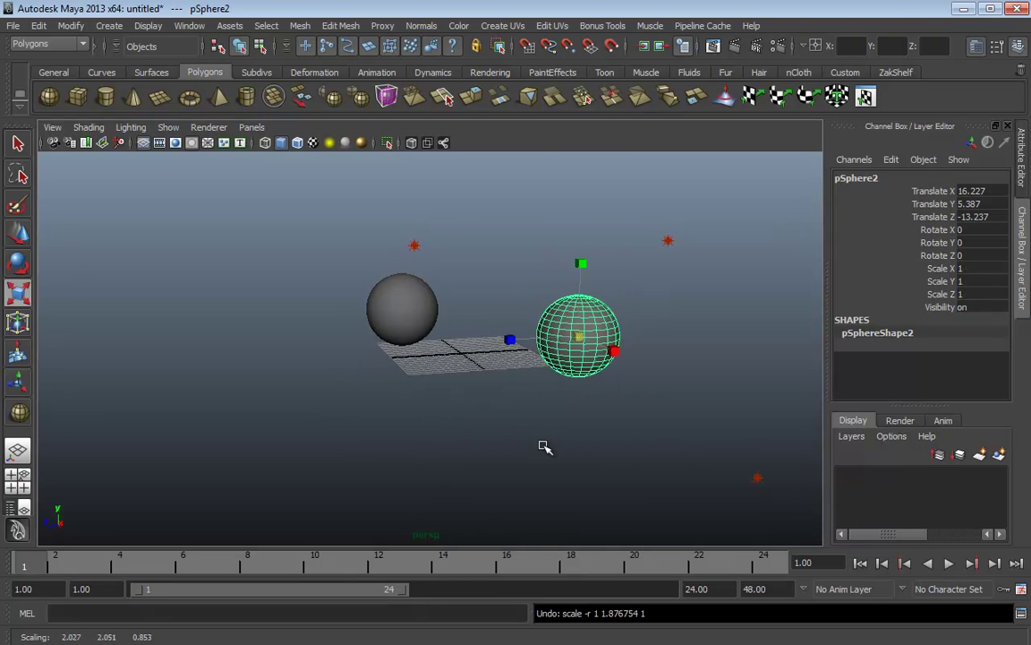
left_click_drag(546, 446, 593, 438, "alt")
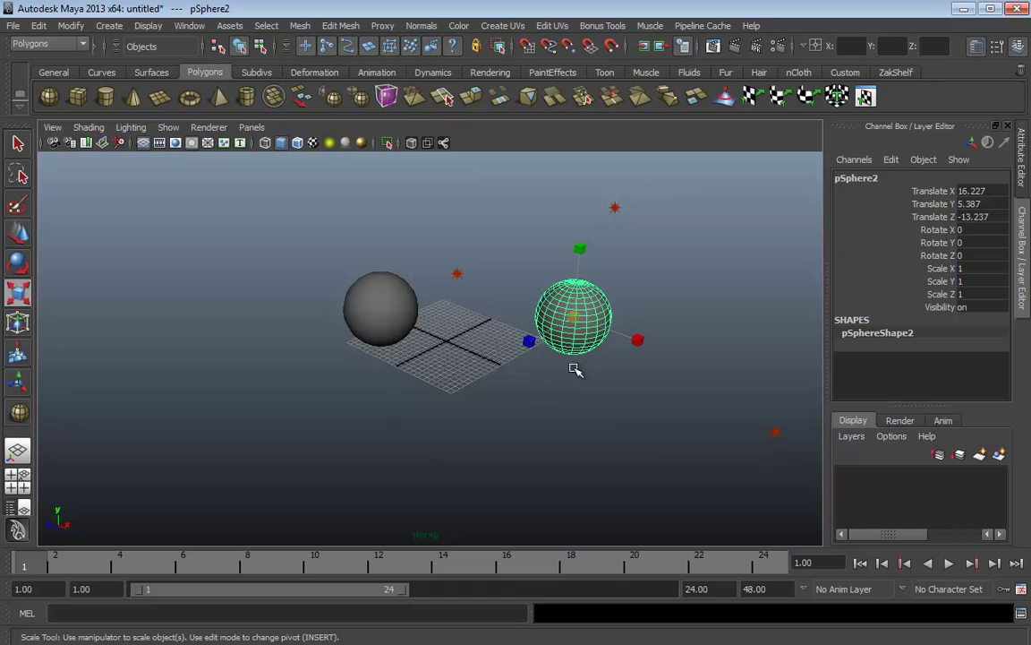
key("r")
mouse_move(582, 378)
left_mouse_down()
mouse_move(552, 343)
mouse_move(684, 384)
mouse_move(609, 396)
mouse_move(588, 383)
left_mouse_up()
middle_click_drag(576, 387, 537, 397, "alt")
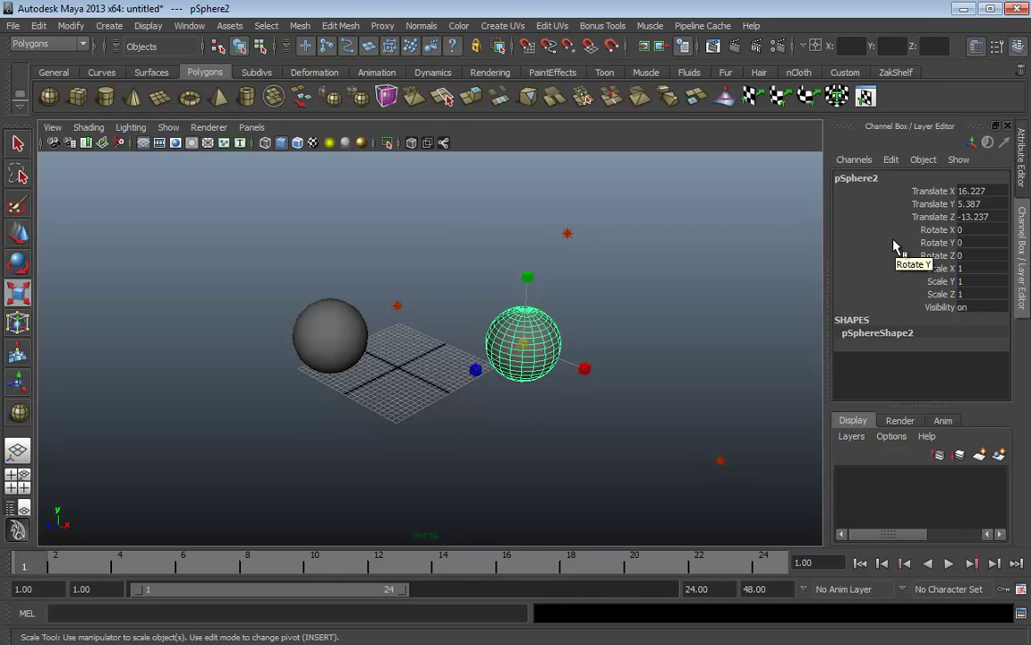
Select pSphere1 and raise it using its Translate Y channel to about 11.251.
left_click(698, 312)
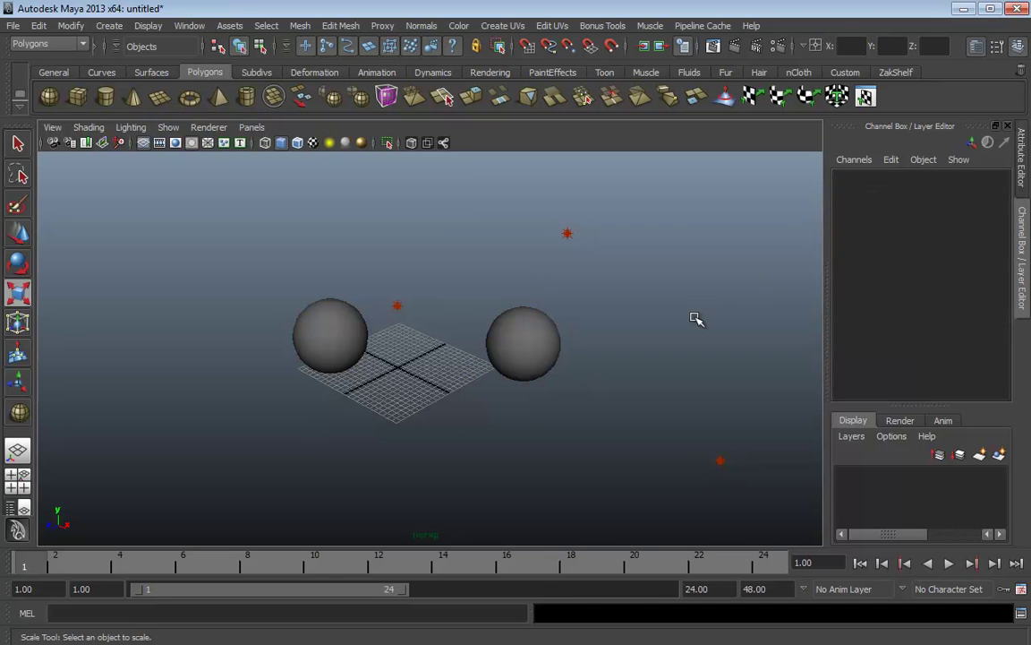
left_click(309, 323)
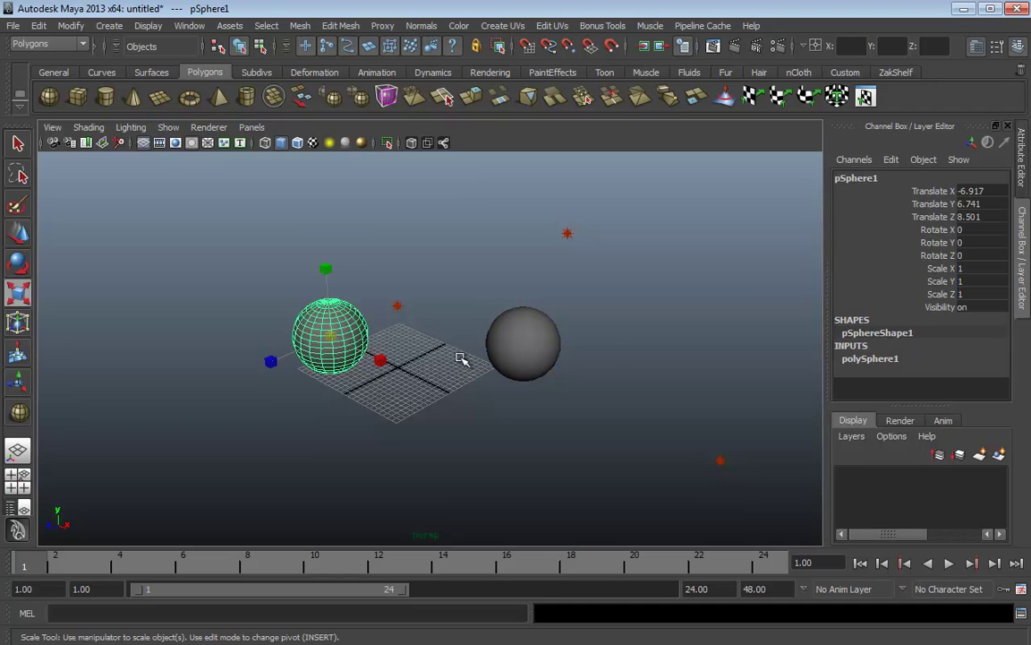
left_click(895, 204)
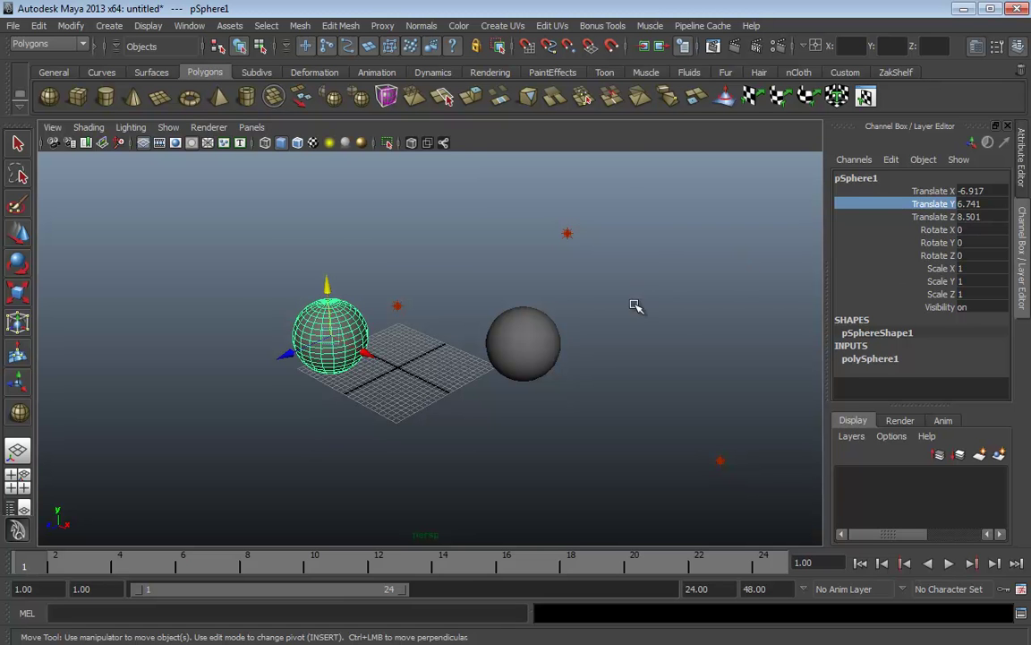
middle_click_drag(635, 305, 709, 287)
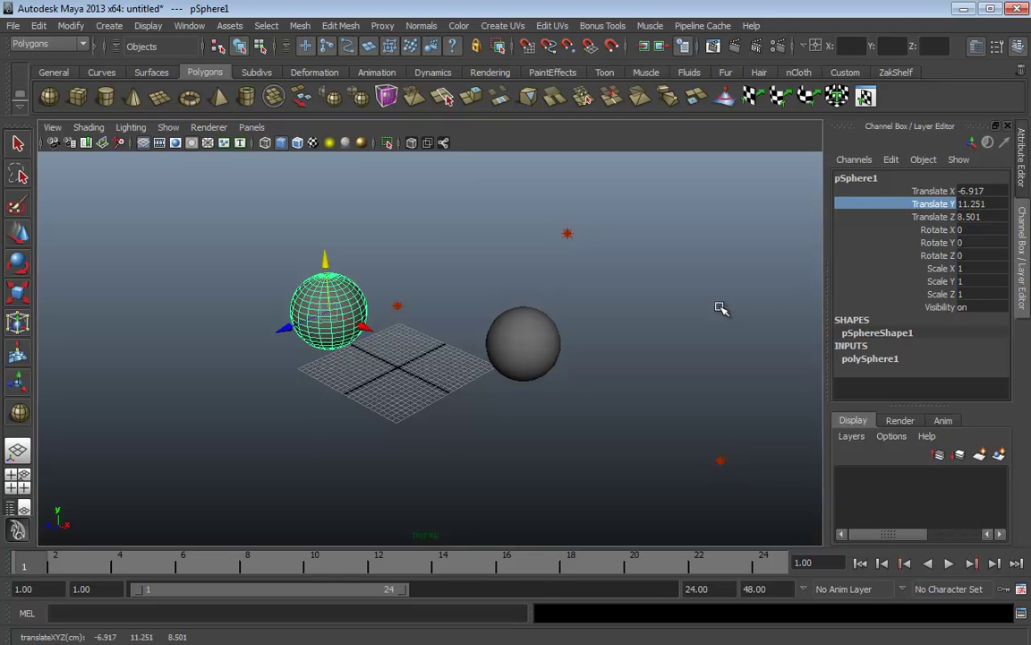
Deselect pSphere1 and activate the Rotate tool.
left_click(674, 293)
key("r")
key("e")
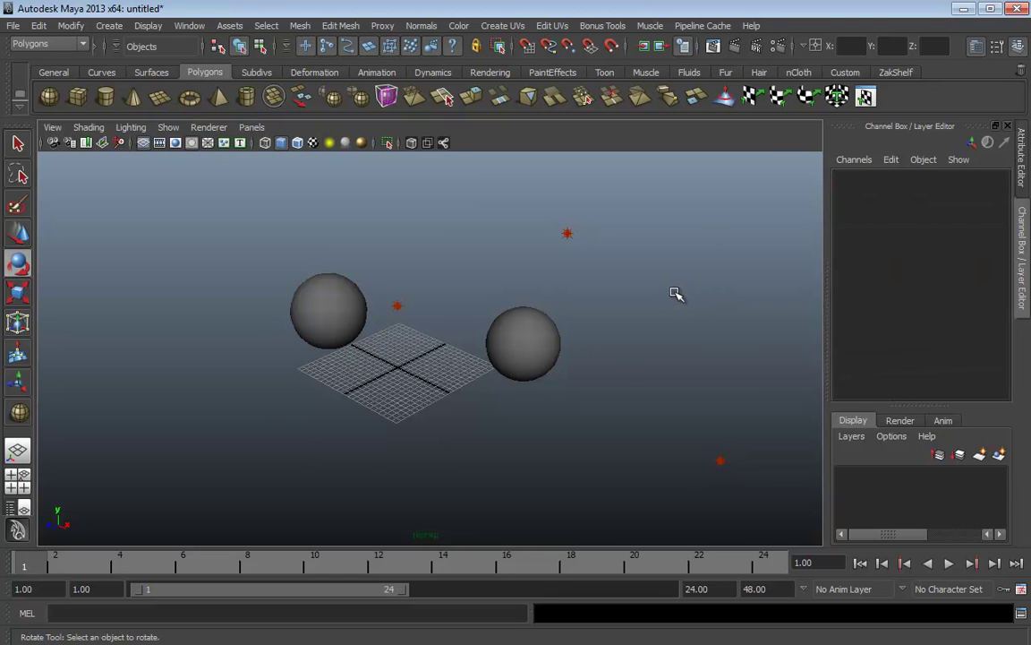
Select pSphere1, try rotating it -15 degrees about its Z axis, and undo the rotation.
left_click_drag(676, 293, 726, 292)
left_click(332, 313)
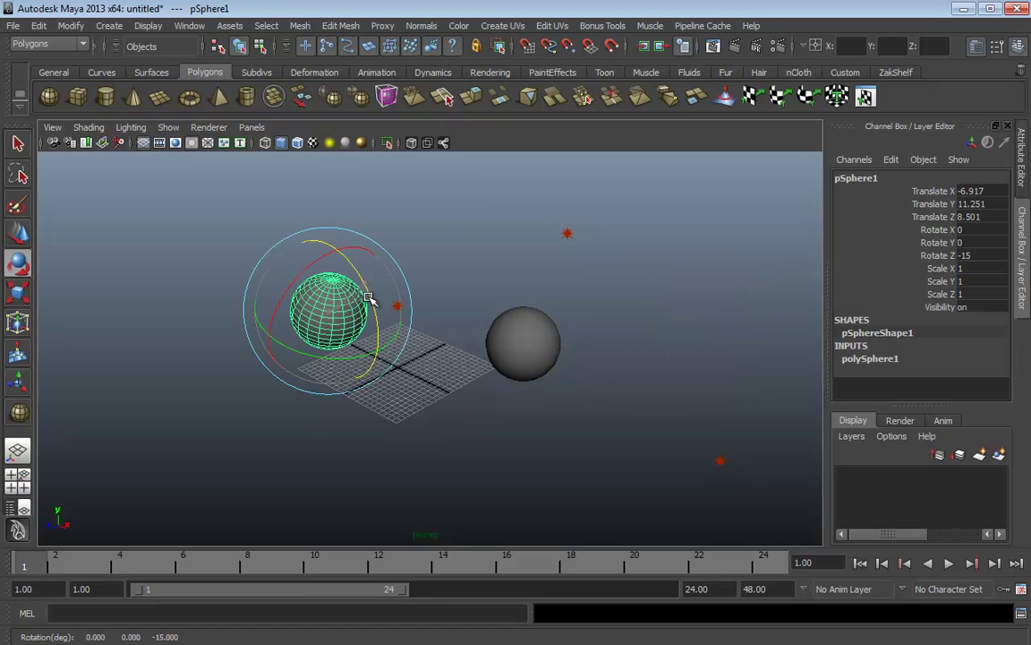
left_click_drag(375, 282, 380, 258)
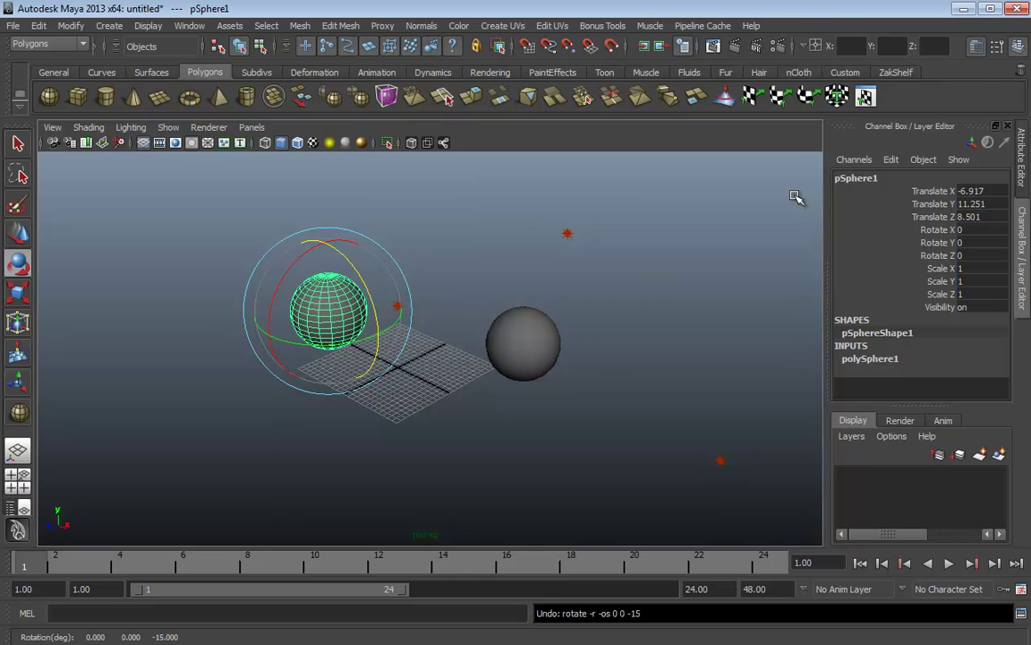
Open the Rotate tool's settings and set the discrete rotate step size to 5.
left_click(997, 45)
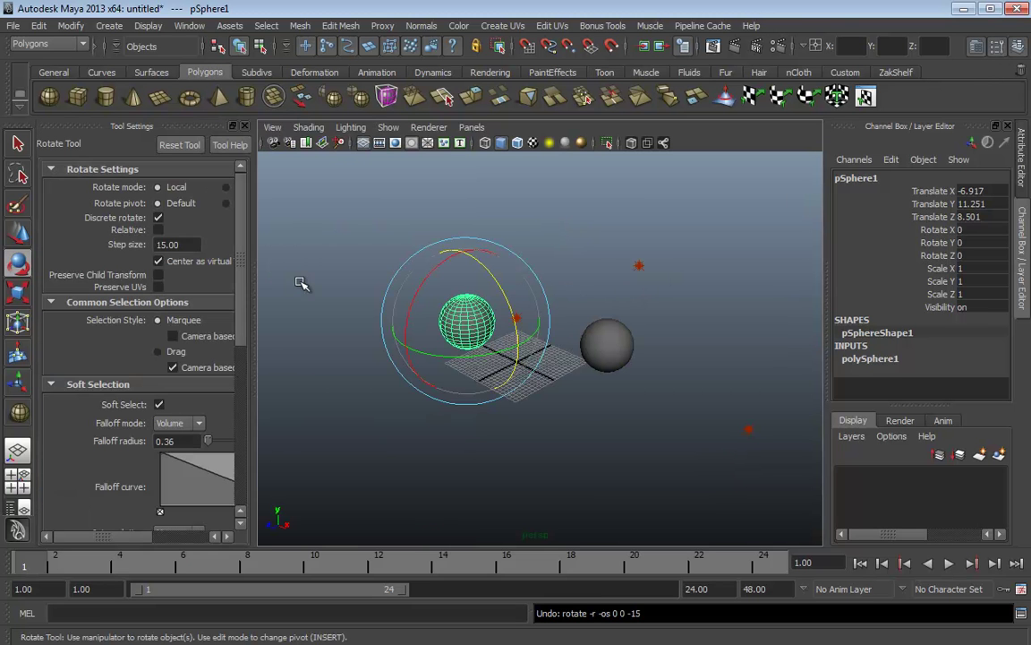
left_click(172, 244)
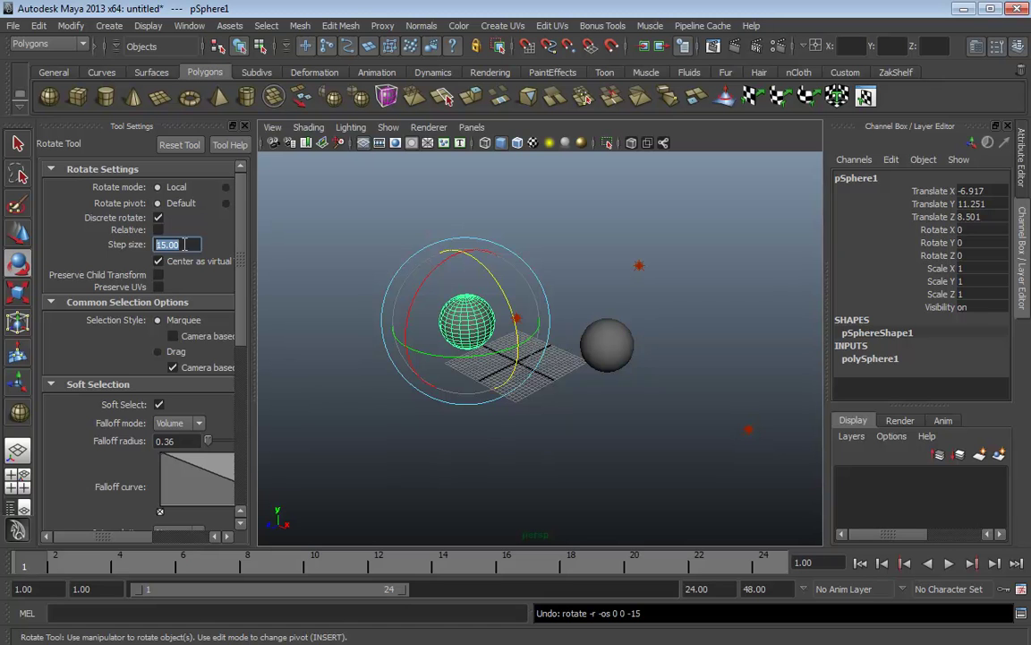
type("5")
key("Return")
Try rotating pSphere1 -45 degrees about Z, undo the rotation and hide the tool settings.
left_click_drag(446, 253, 512, 329)
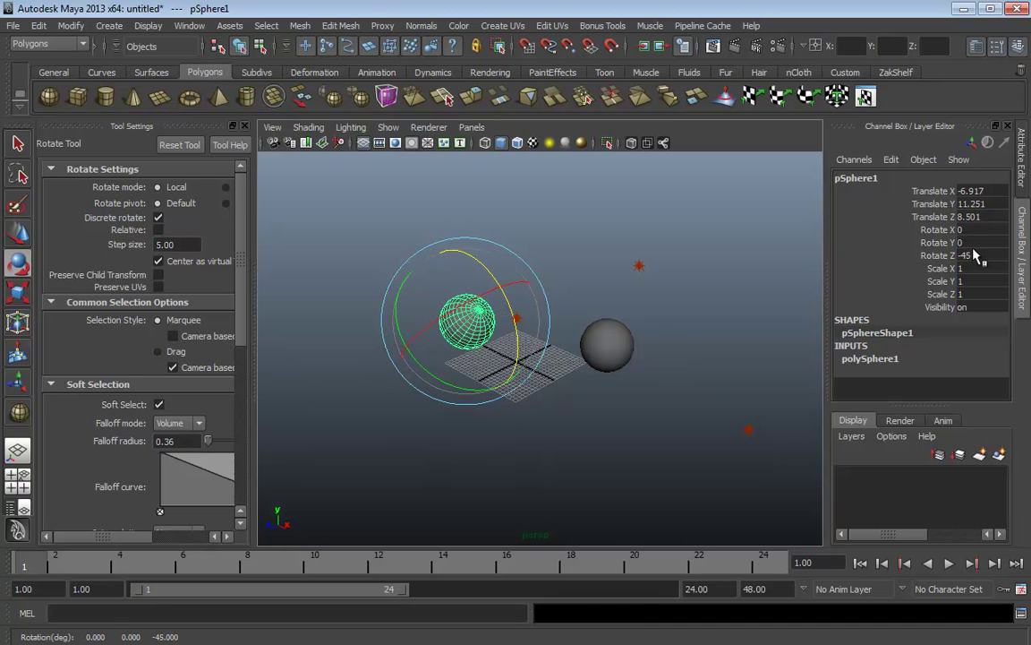
key("ctrl+z")
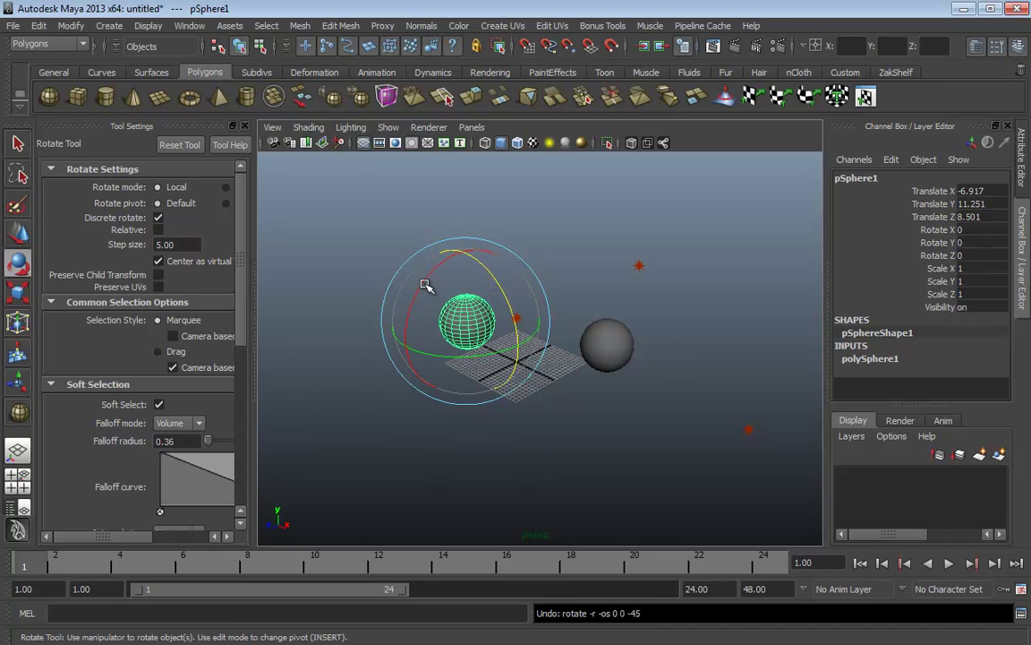
left_click(998, 47)
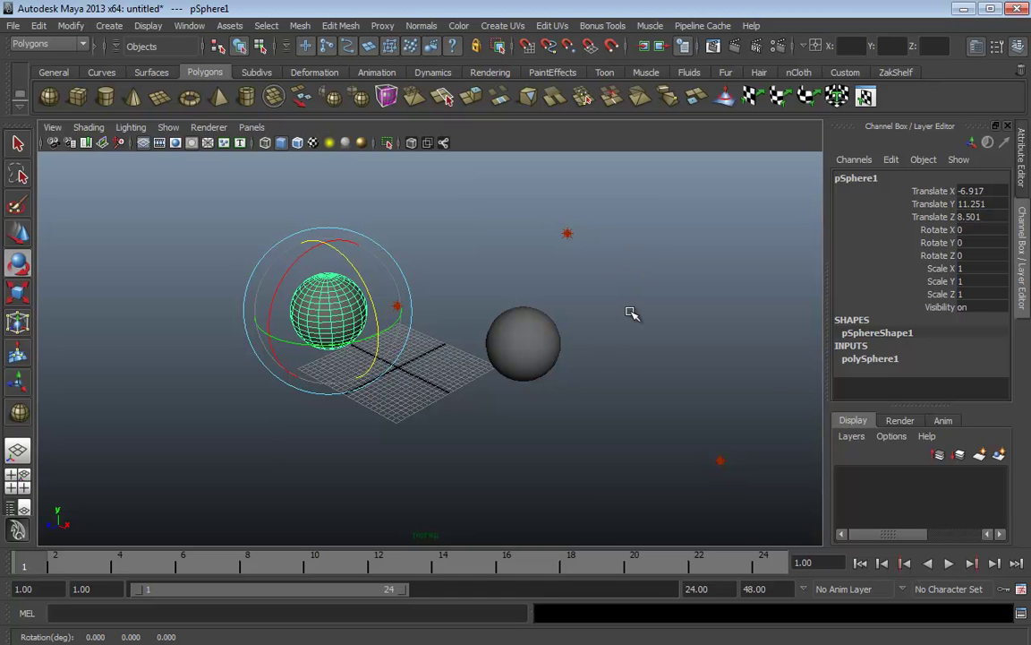
Switch to the Move tool and set pSphere1's absolute X position to 10 through numeric input.
key("w")
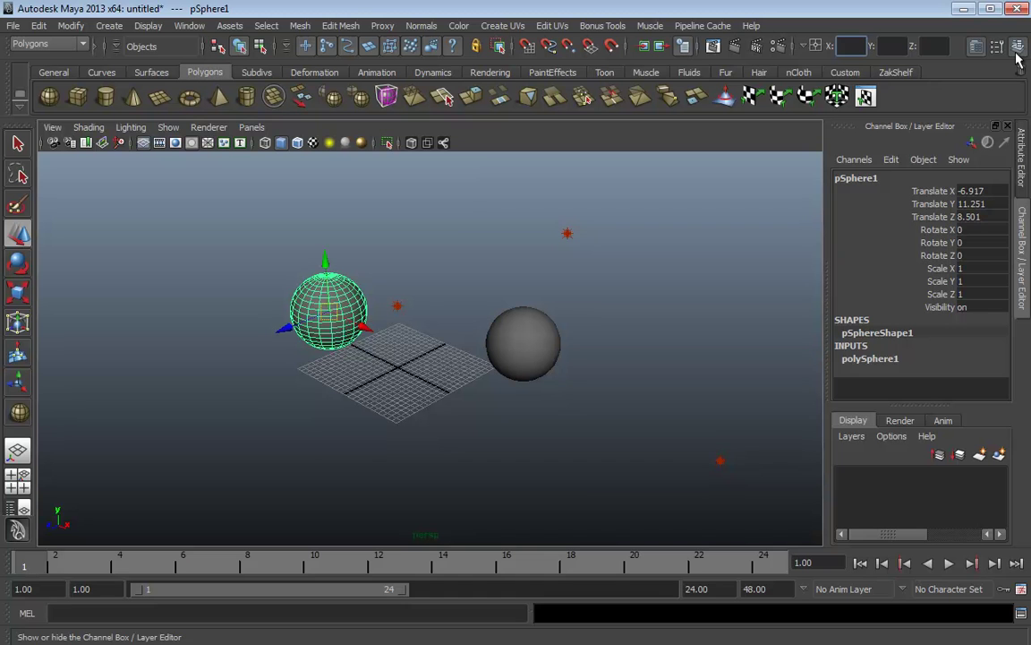
type("10")
key("Return")
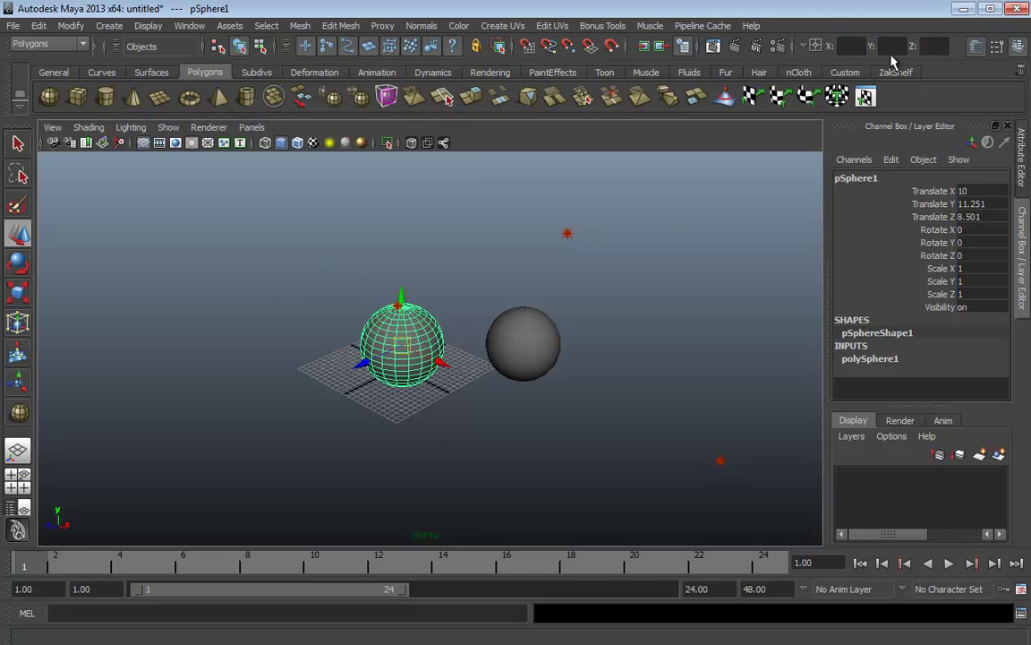
With Absolute transform chosen, move pSphere1 along X to about -55.152 and reset its X position to 10 numerically.
left_click(816, 46)
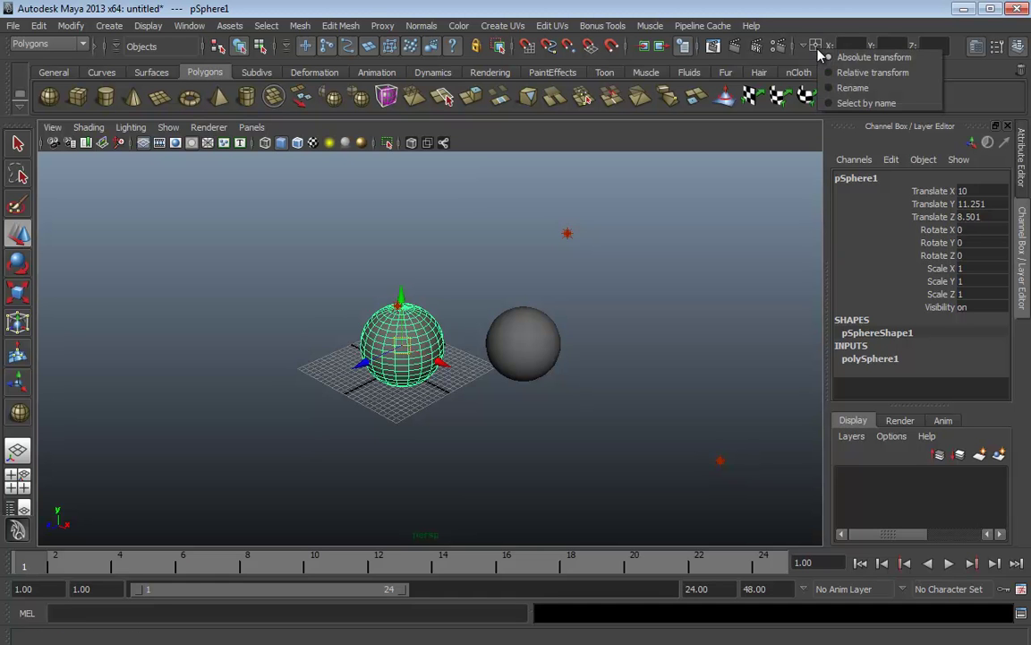
left_click(865, 57)
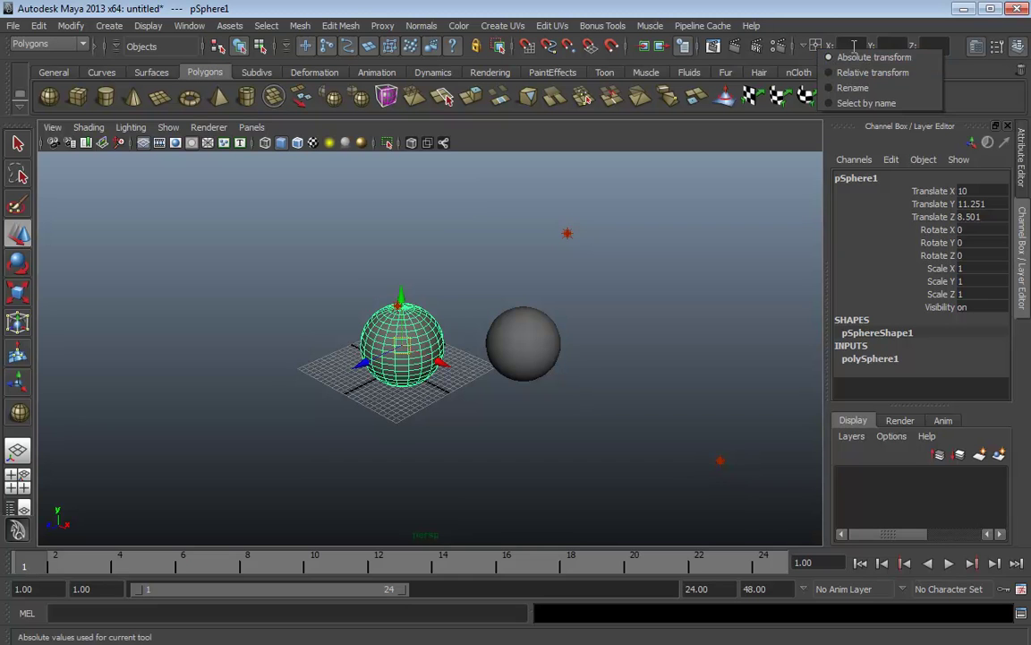
left_click_drag(439, 362, 196, 259)
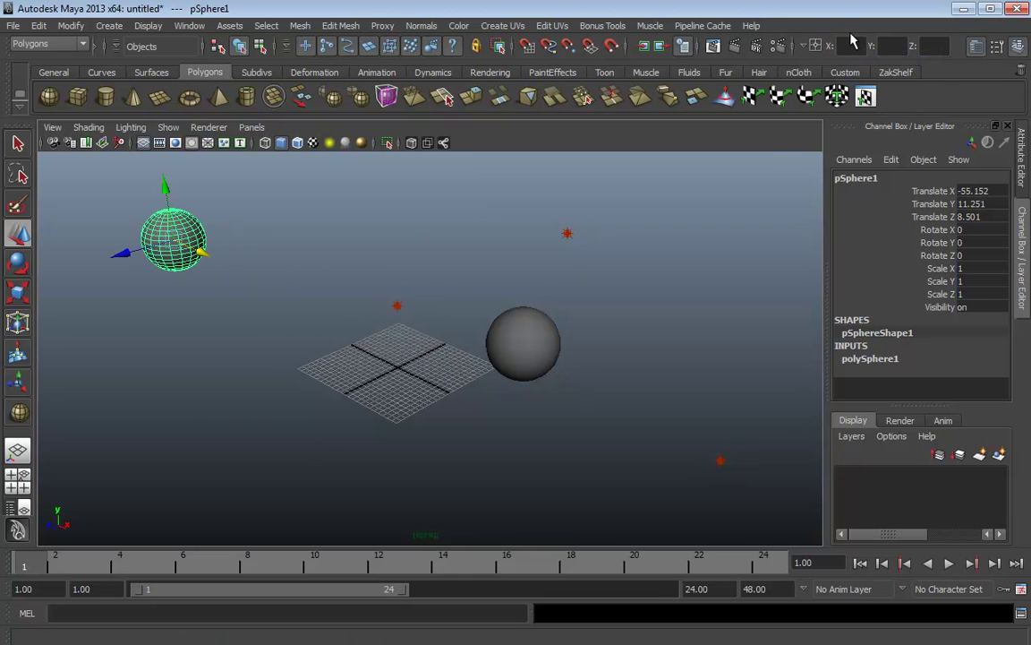
type("10")
key("Return")
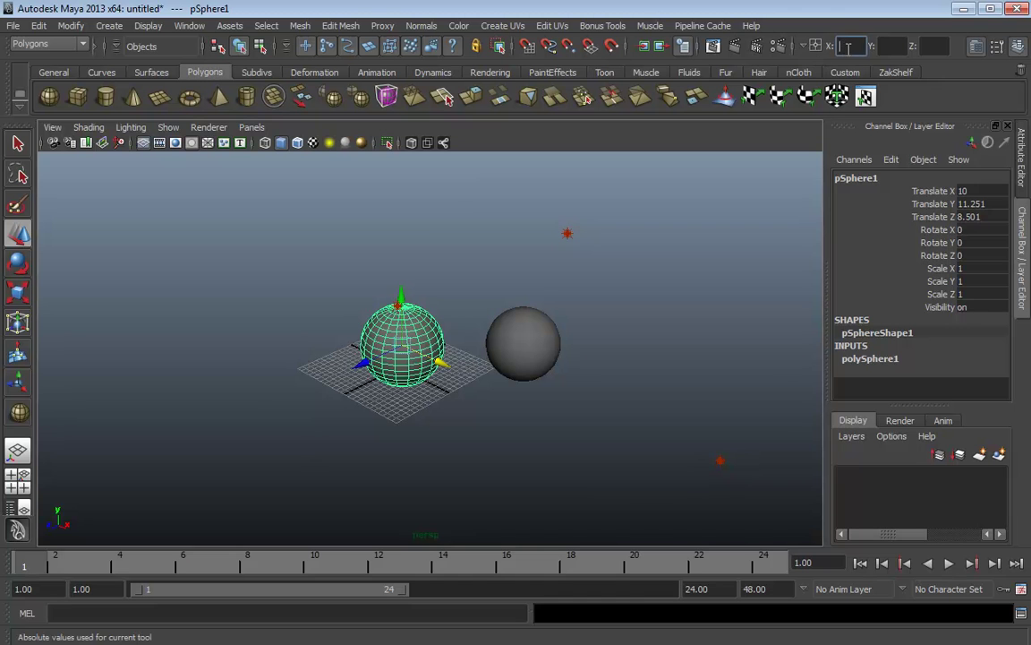
key("Return")
left_click(937, 193)
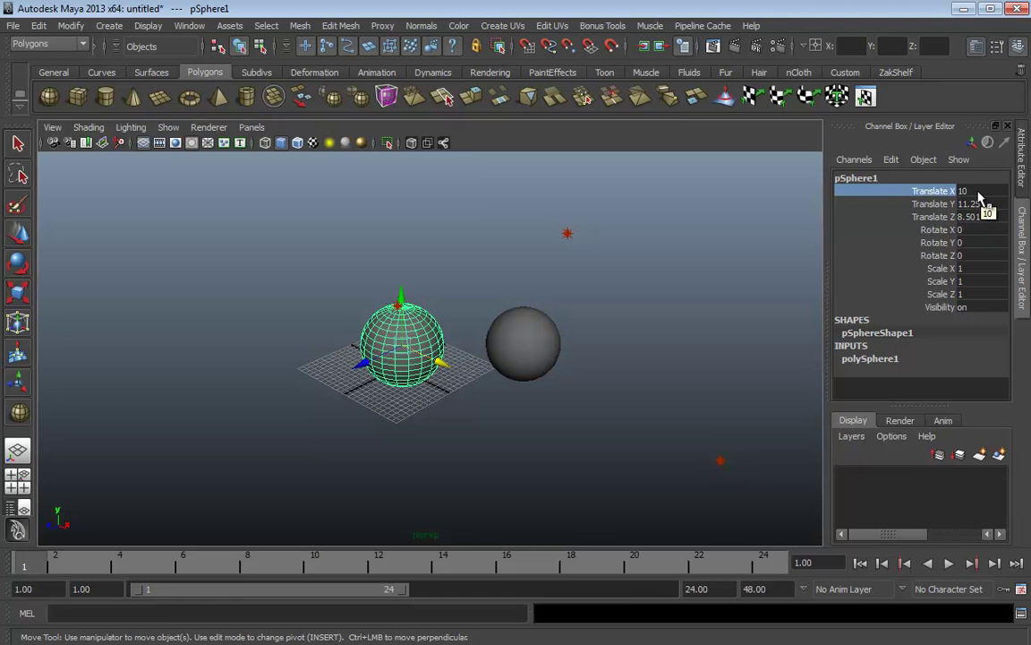
Change the numeric input mode to Relative transform and offset pSphere1 by 10 along X.
left_click(815, 44)
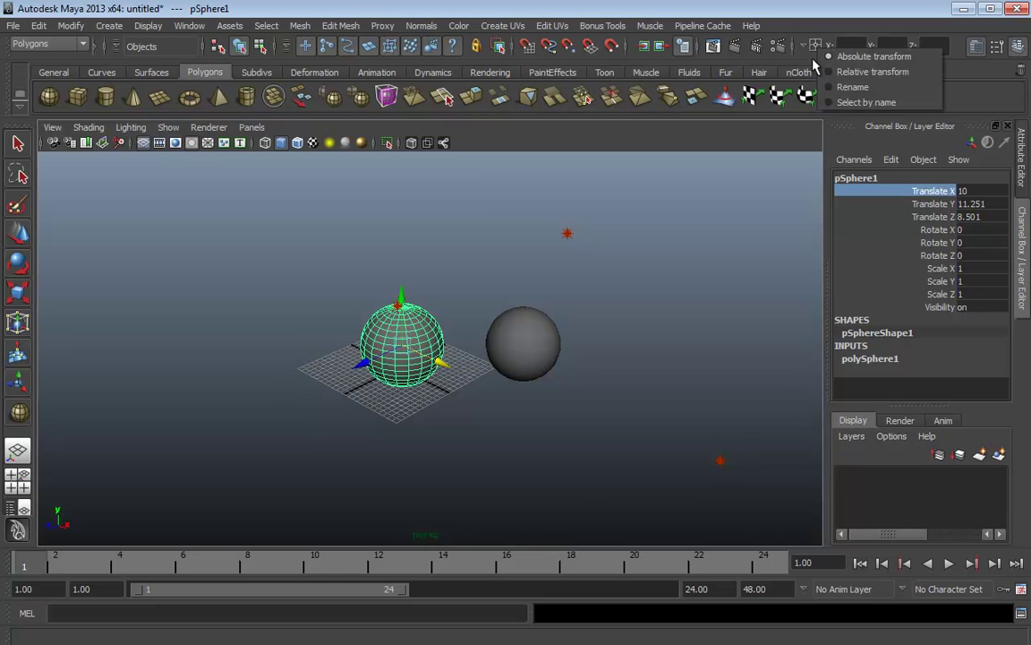
left_click(846, 73)
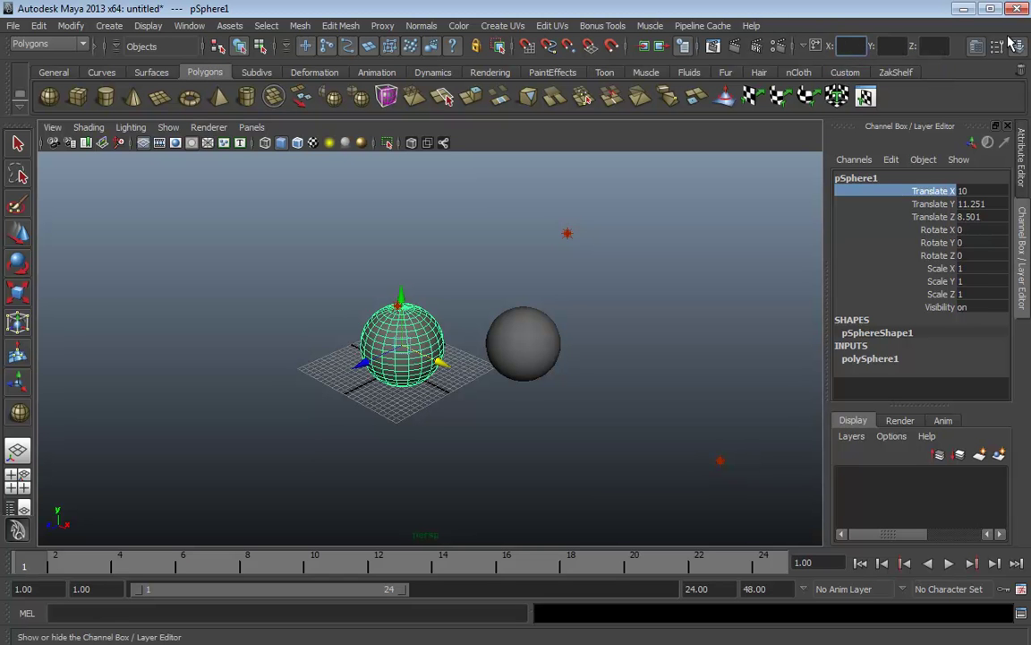
key("Return")
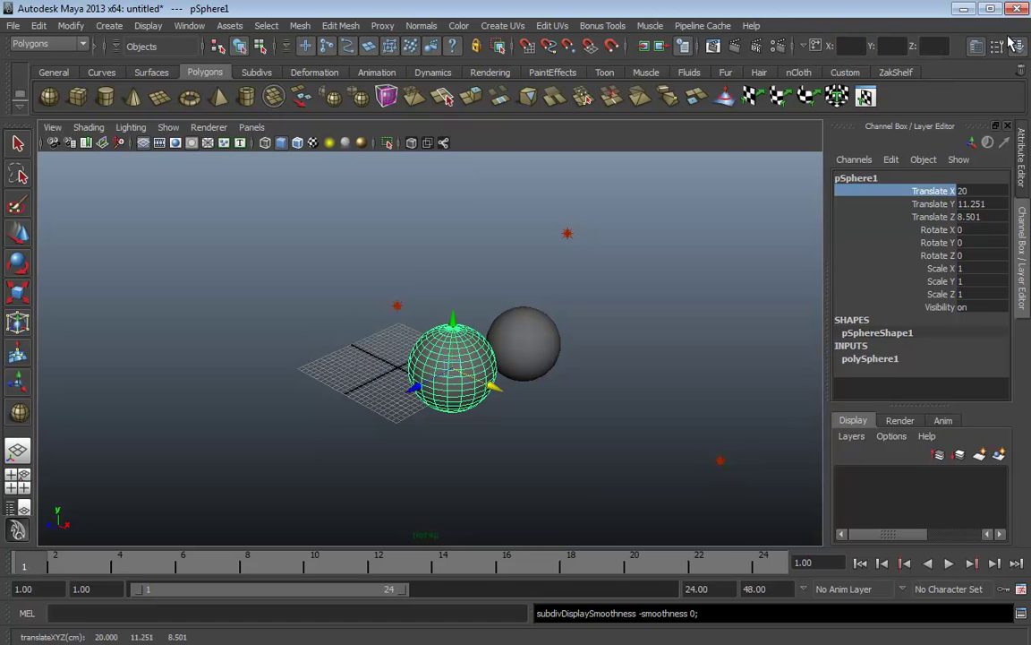
Offset pSphere1 by a relative 10 along X twice, and move it back along X to about -6.309.
left_click(847, 47)
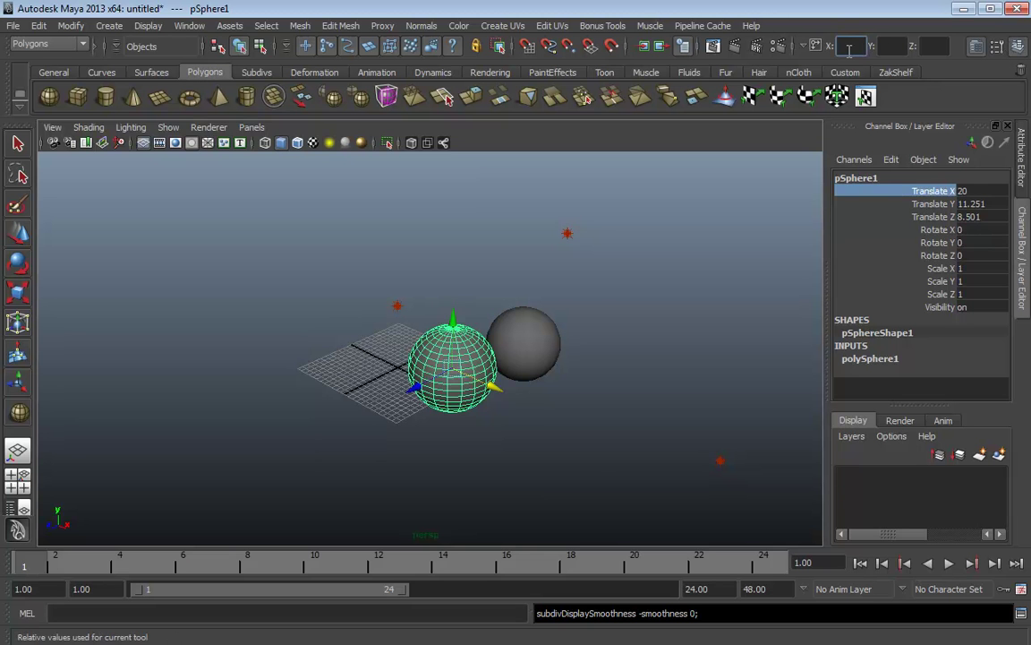
type("10")
key("Return")
type("10")
key("Return")
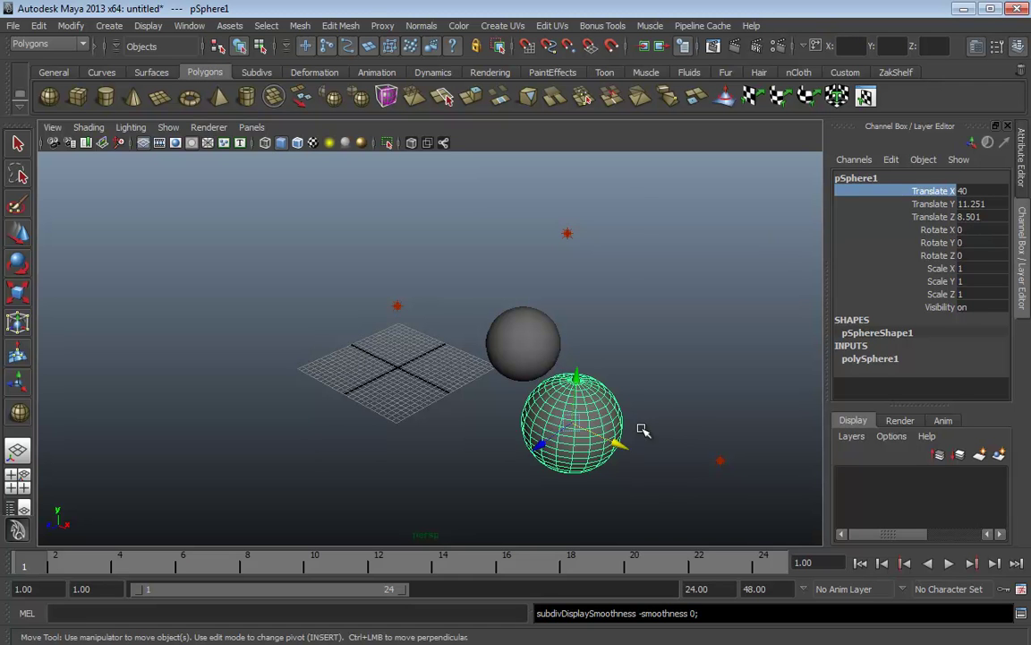
left_click_drag(614, 442, 348, 366)
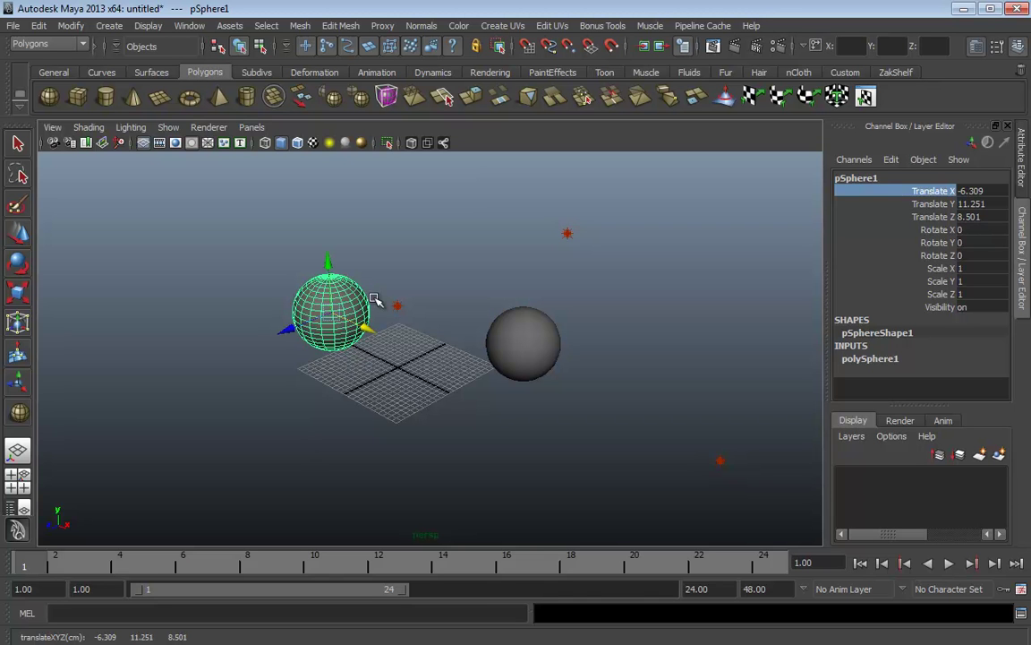
Switch pSphere1 to component selection mode and frame its vertices up close.
left_click(260, 51)
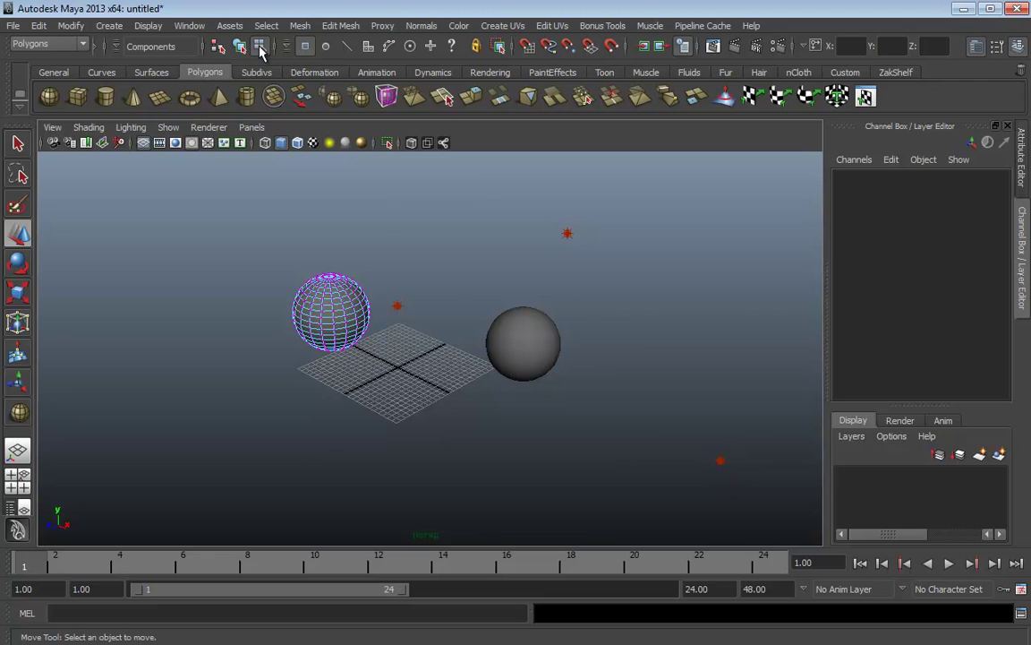
right_click_drag(380, 203, 574, 330, "alt")
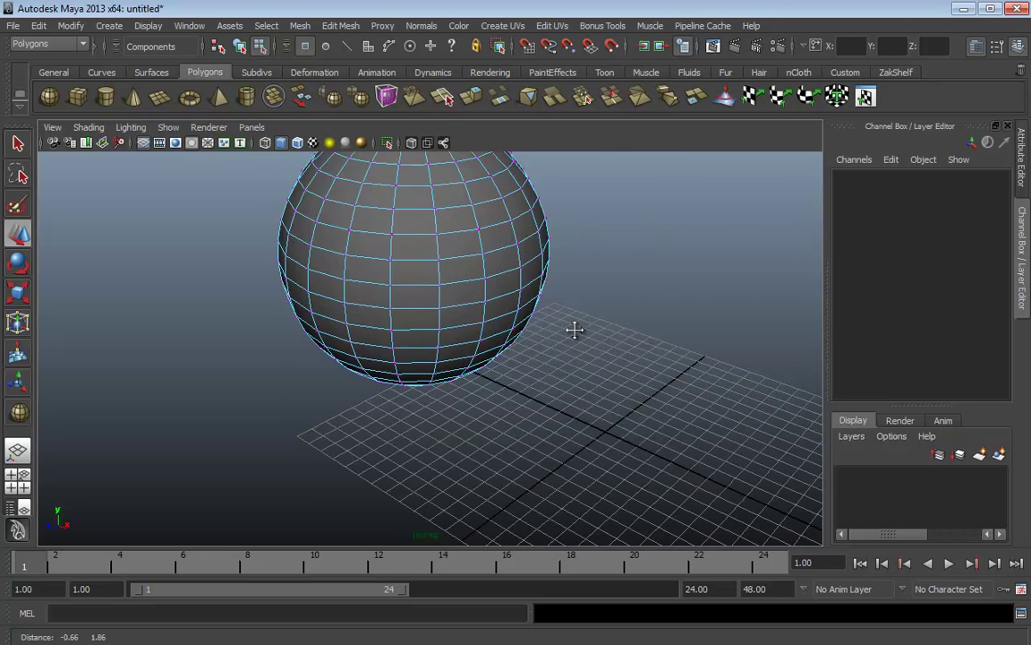
middle_click_drag(574, 330, 571, 435, "alt")
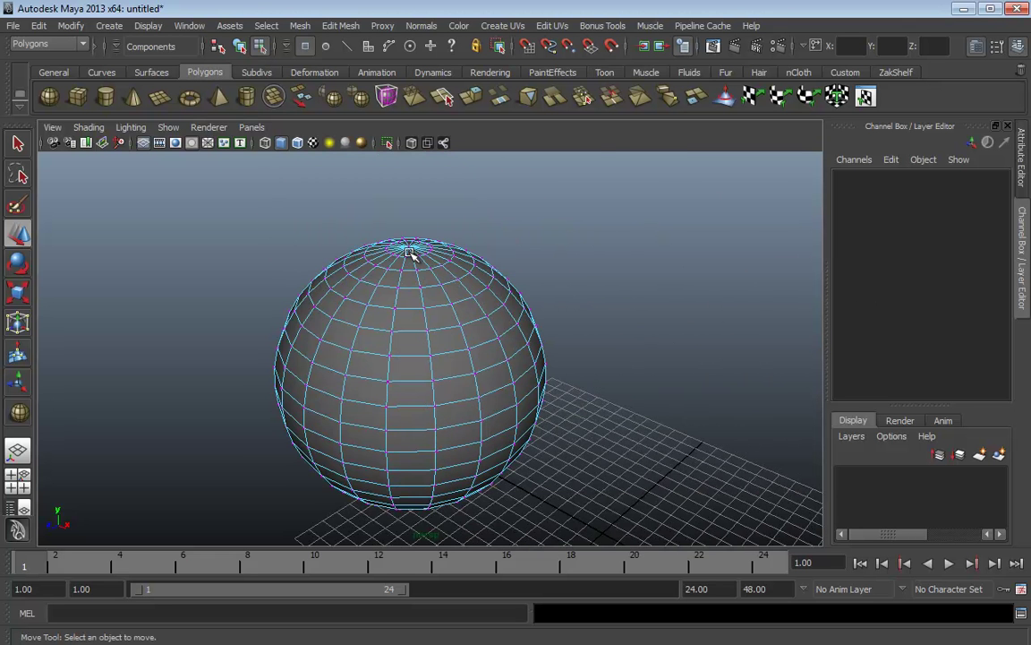
Try moving one upper vertex of pSphere1 and a two-vertex selection along X, undoing each move.
left_click(442, 274)
left_click_drag(442, 274, 652, 271, "alt")
left_click_drag(532, 264, 598, 273)
key("ctrl+z")
left_click(500, 274, "shift")
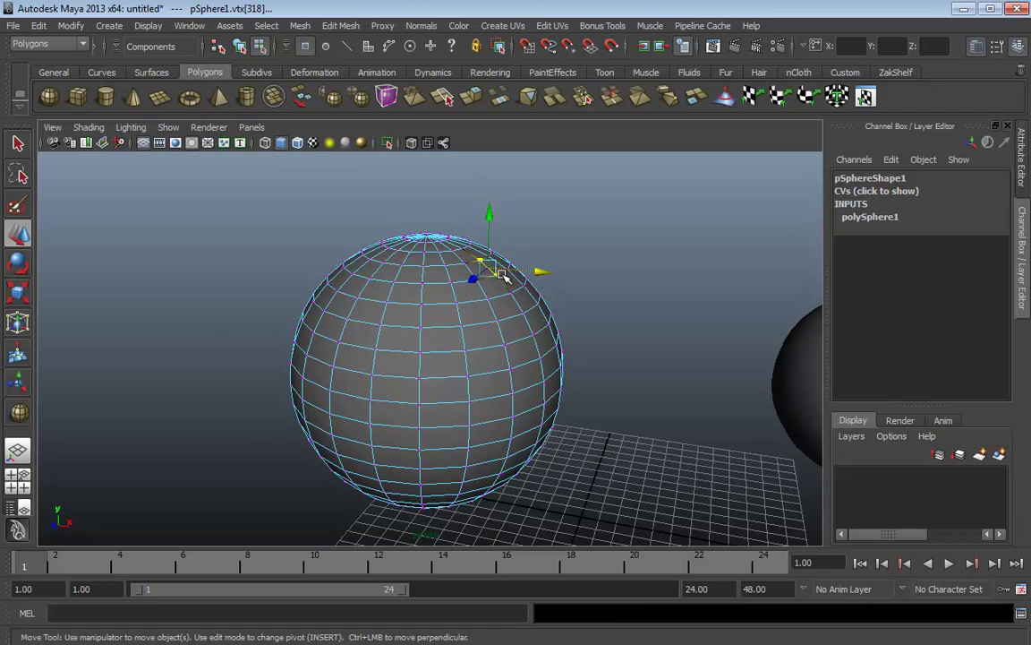
left_click_drag(503, 276, 580, 274)
key("ctrl+z")
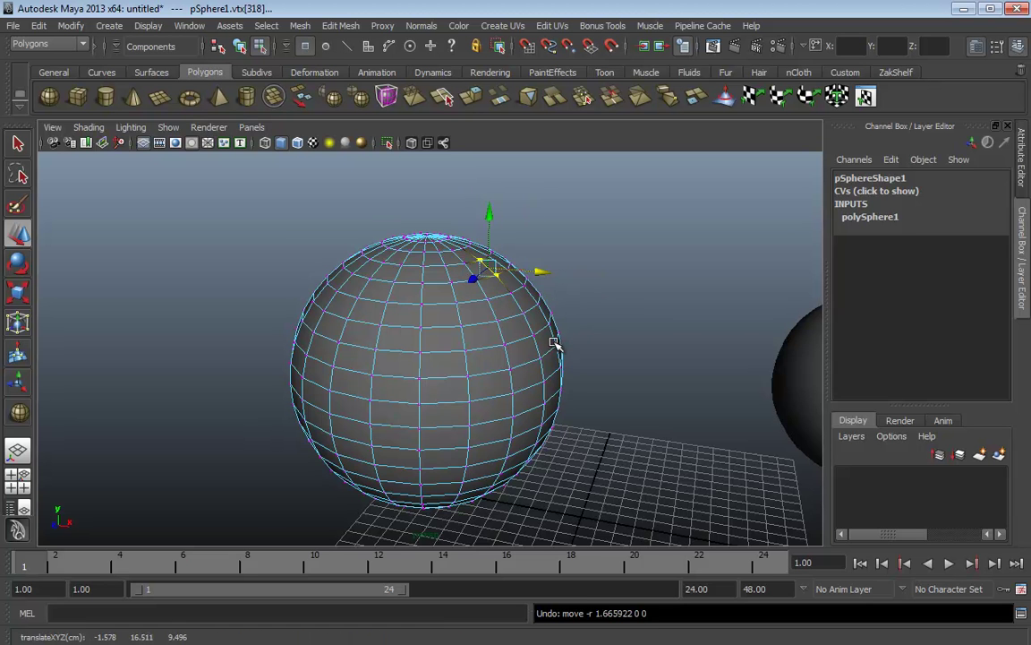
Select a single vertex on pSphere1's side and widen its soft selection falloff radius to about 5.98.
left_click_drag(555, 344, 529, 329, "alt")
left_click(516, 331)
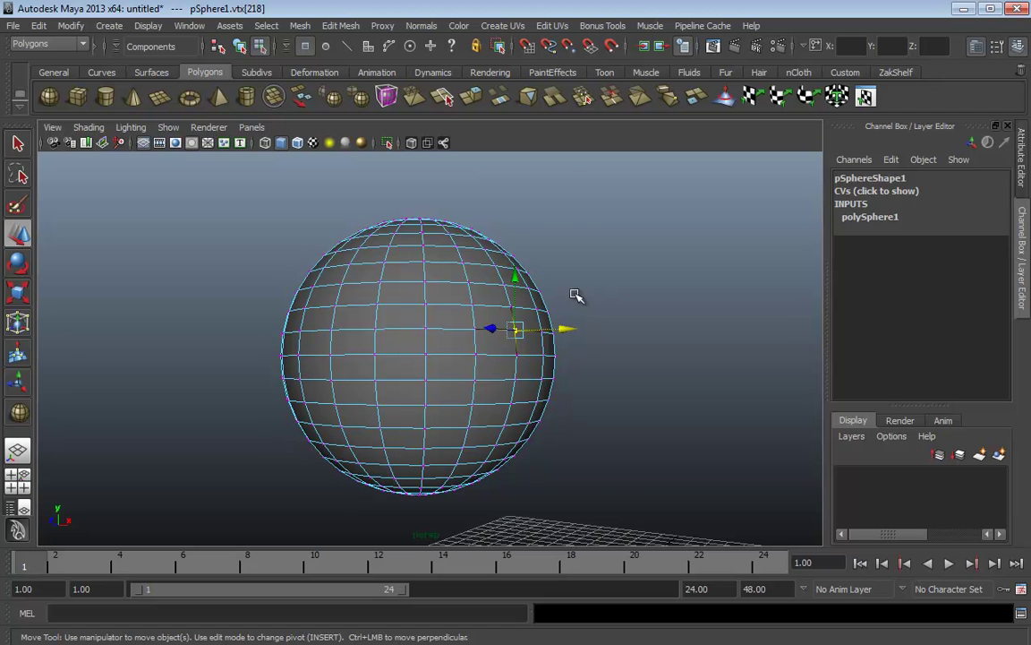
key("b")
left_click_drag(387, 316, 530, 329)
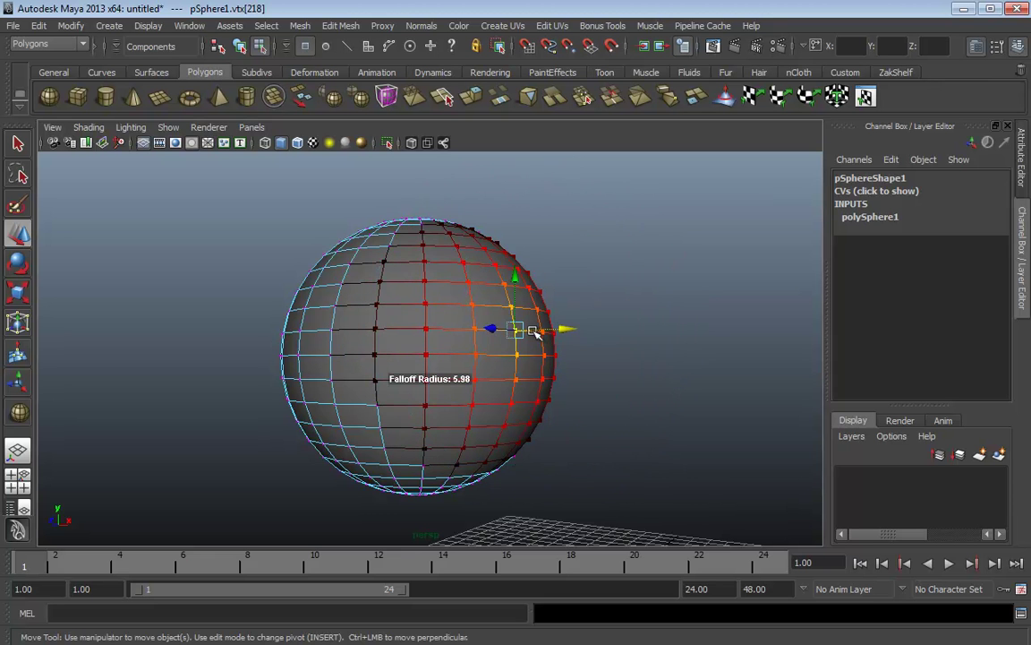
Pull the soft-selected vertices outward along X to about 4.853 into a teardrop point and return to object selection mode.
mouse_move(624, 330)
left_mouse_down("alt")
mouse_move(652, 325)
mouse_move(697, 350)
mouse_move(543, 345)
mouse_move(762, 351)
mouse_move(637, 340)
left_mouse_up("alt")
key("ctrl+z")
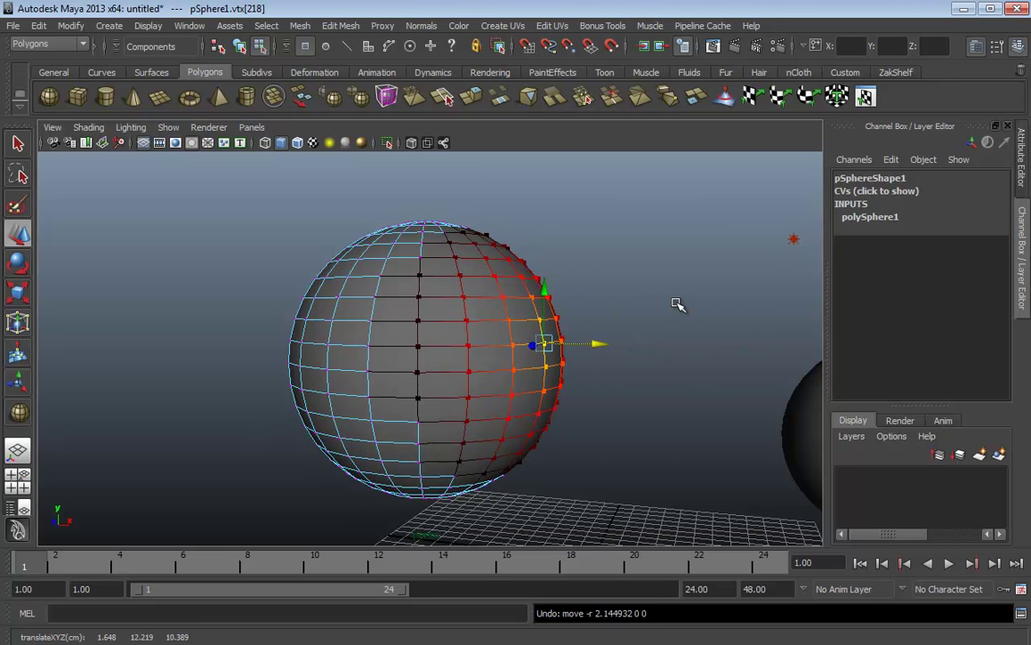
left_click_drag(604, 346, 752, 350)
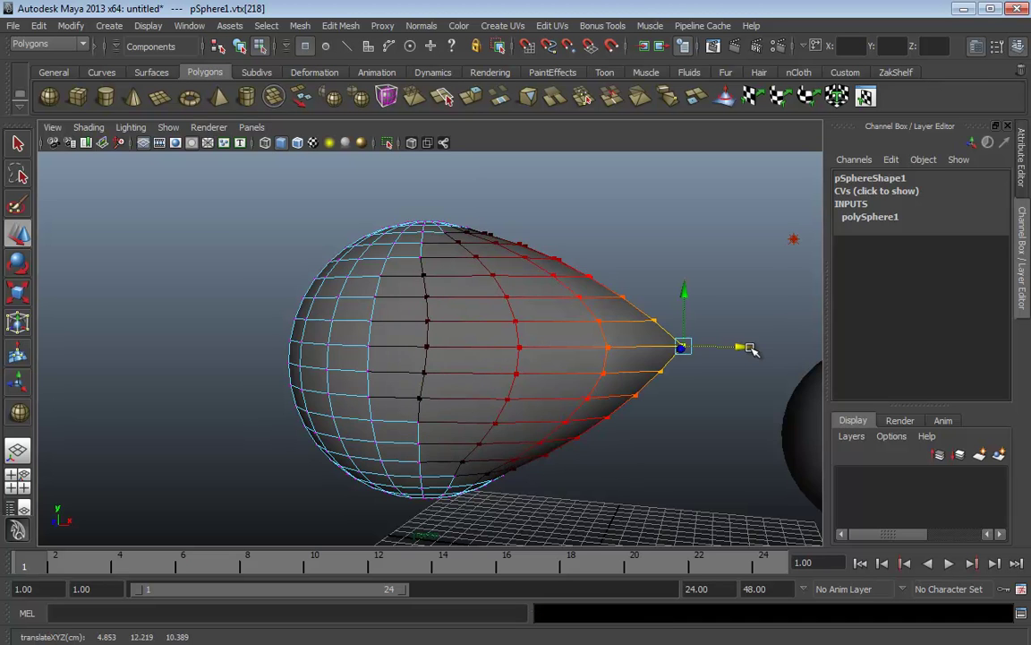
left_click_drag(744, 274, 671, 310, "alt")
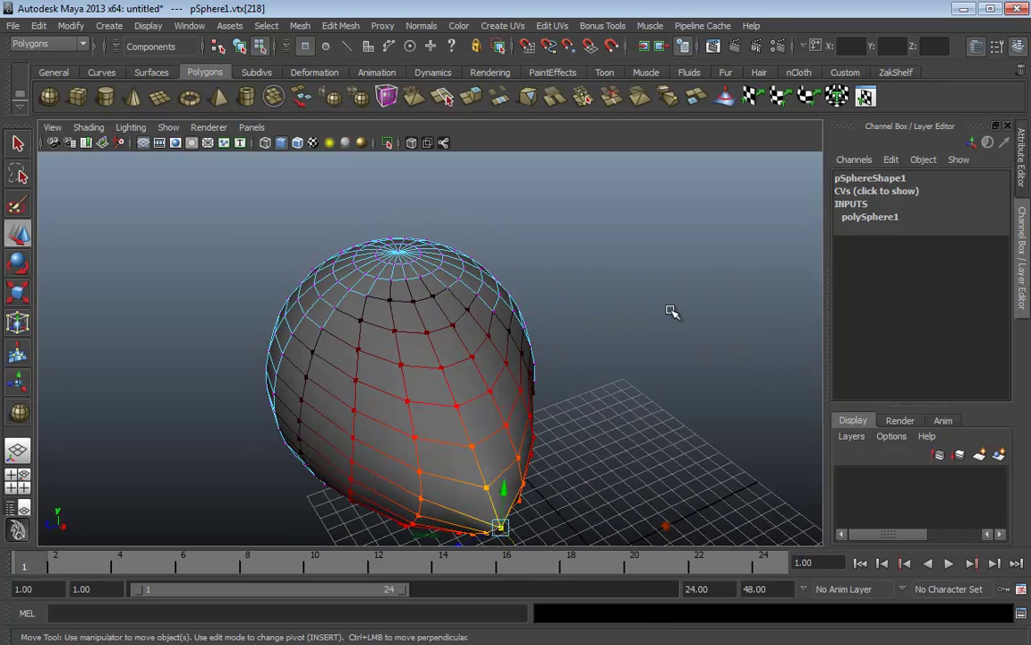
key("F8")
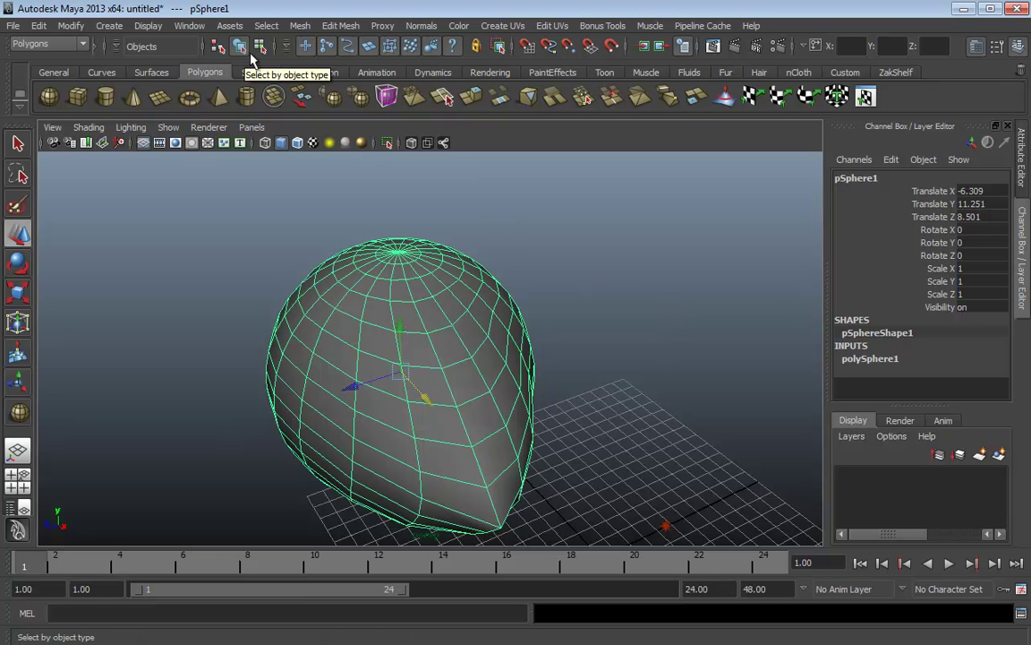
Try moving the deformed pSphere1 freely across several axes at once, and undo the move.
left_click_drag(648, 322, 486, 329, "alt")
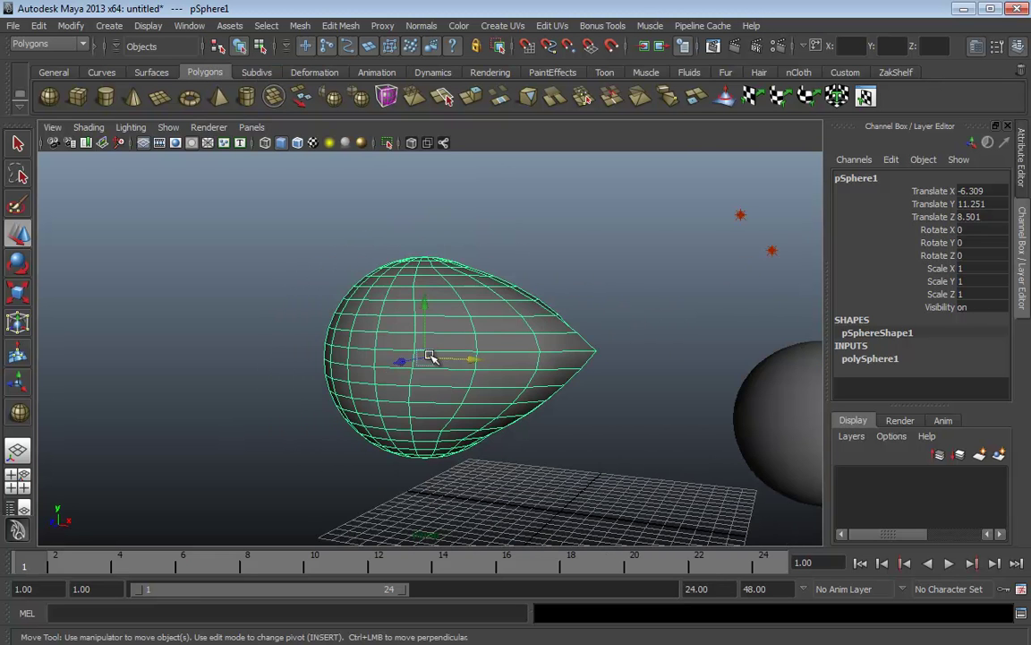
mouse_move(426, 359)
left_mouse_down()
mouse_move(416, 290)
mouse_move(417, 339)
left_mouse_up()
key("ctrl+z")
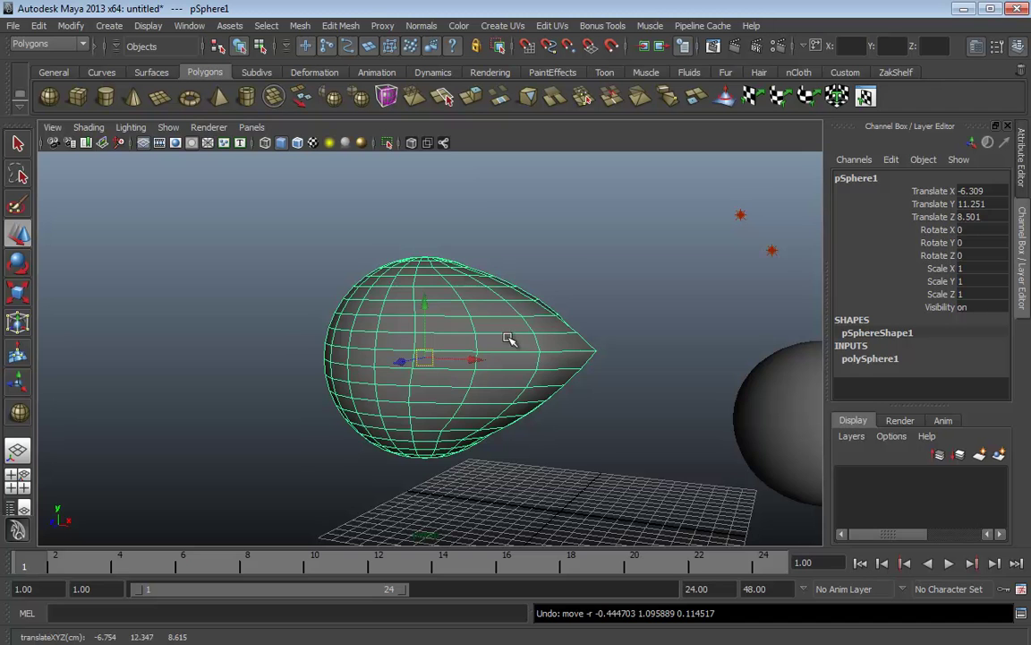
middle_click_drag(533, 327, 484, 399, "alt")
right_click_drag(484, 398, 543, 369, "alt")
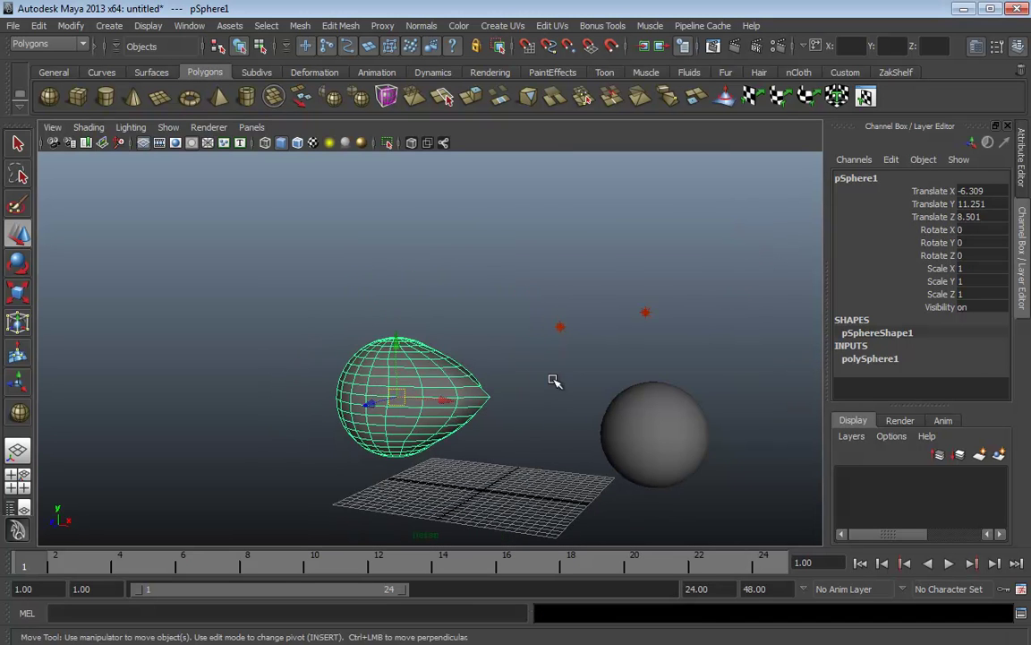
left_click_drag(552, 378, 479, 356, "alt")
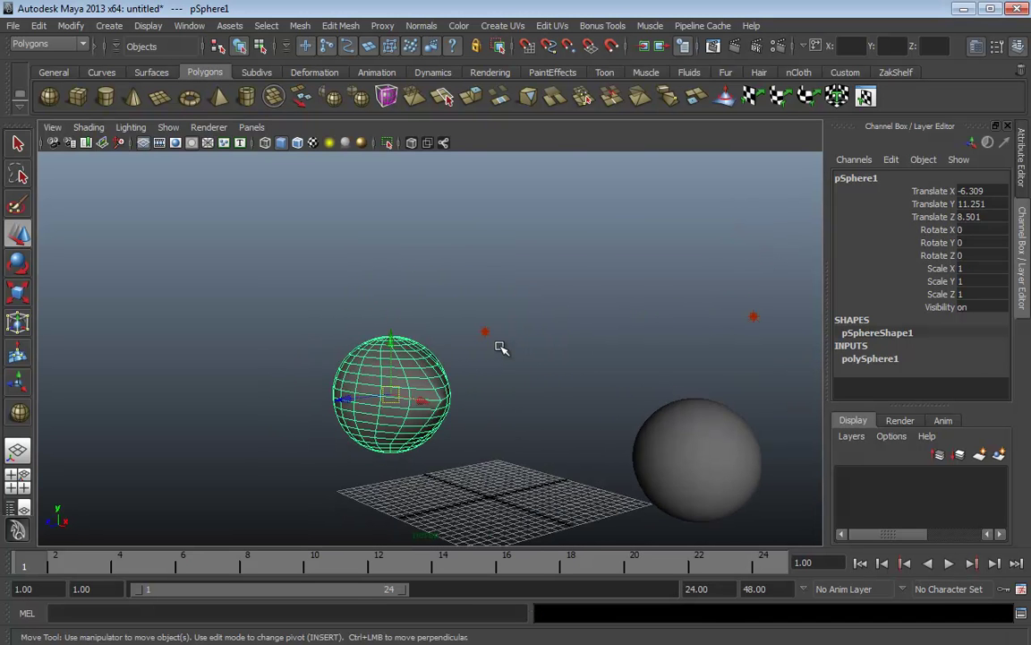
Try duplicating the teardrop-shaped pSphere1 and moving the copy away freely, and delete the copy.
left_click_drag(453, 347, 479, 358, "alt")
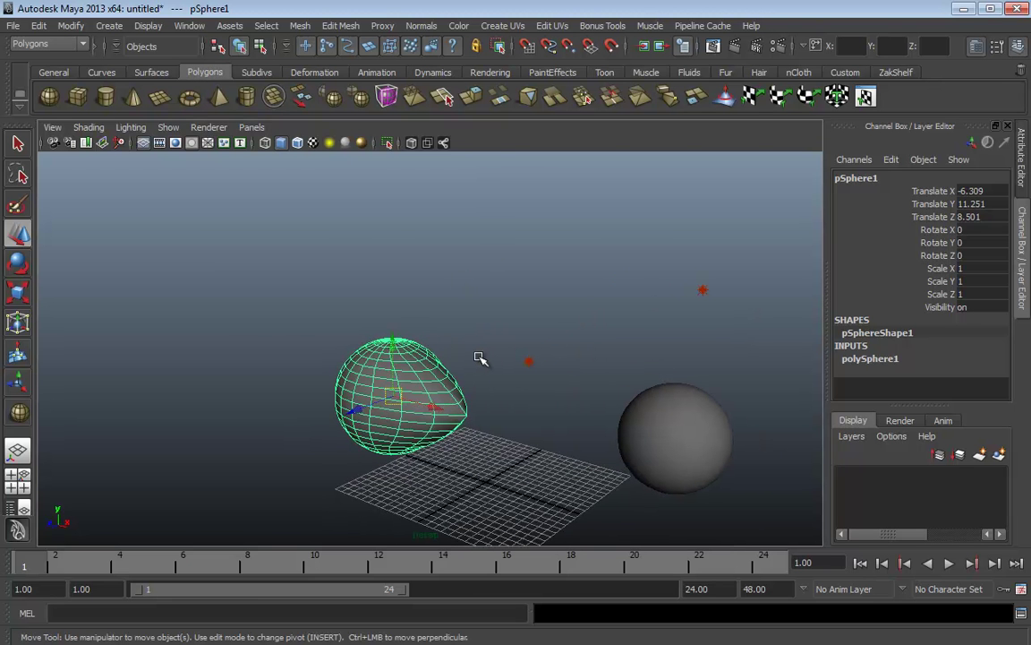
key("ctrl+d")
left_click_drag(396, 396, 500, 283)
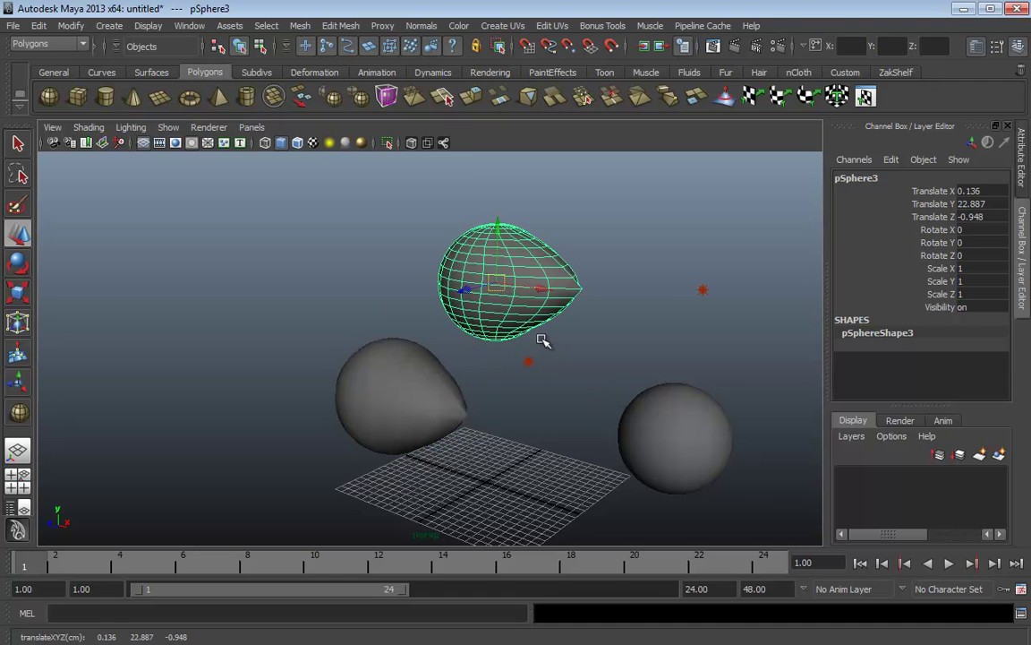
key("Delete")
Duplicate pSphere1 and move the copy freely up and away to about X 2.54, Y 19.421, Z -1.66.
left_click(403, 387)
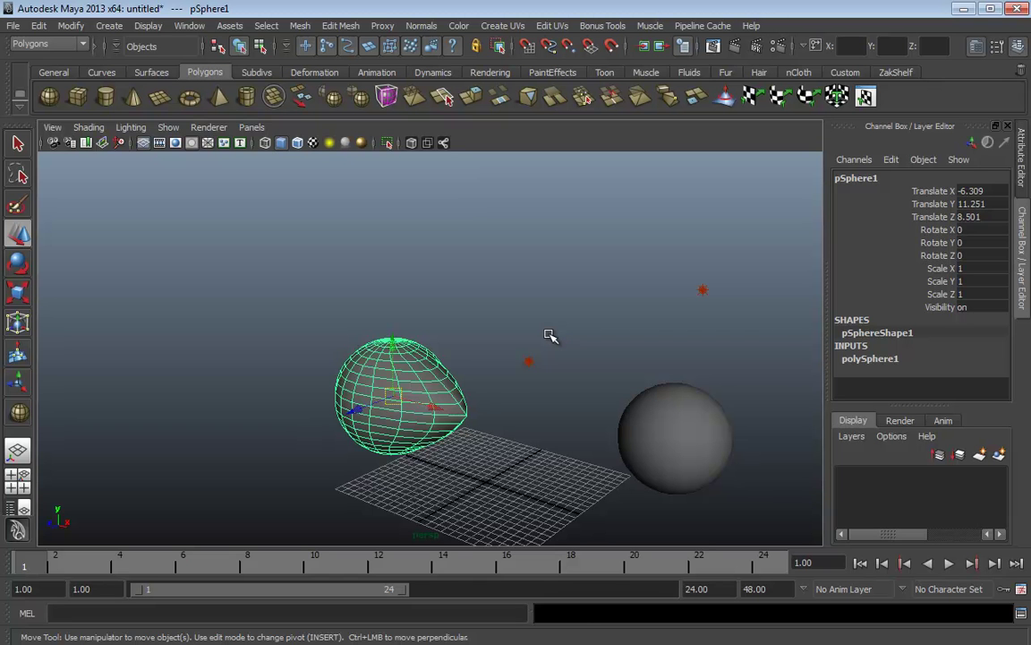
key("ctrl+d")
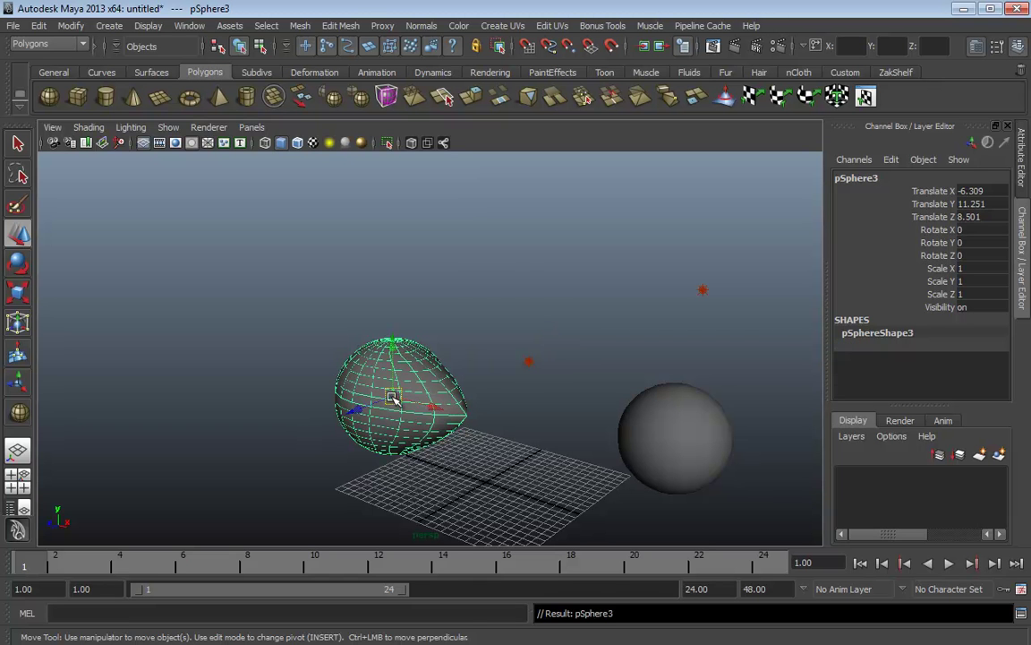
left_click_drag(391, 396, 552, 345)
key("space")
key("space")
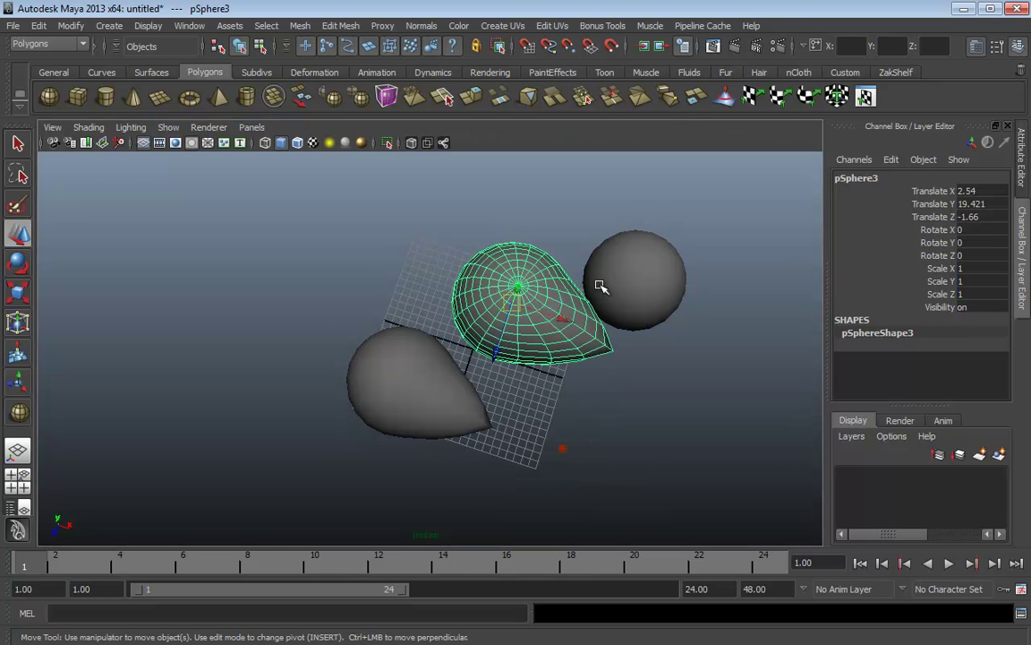
Rotate the copy to about X 17.27, Y -37.055, Z -19.221 and scale it down uniformly.
key("e")
left_click_drag(557, 357, 523, 368)
left_click_drag(638, 342, 536, 334, "alt")
right_click_drag(544, 347, 541, 391, "alt")
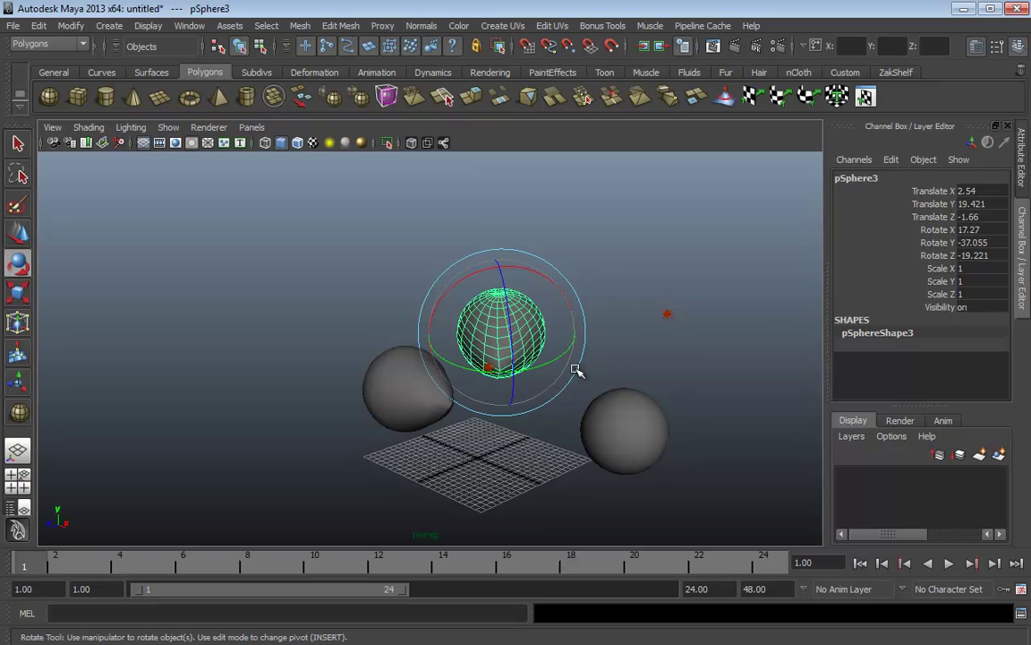
key("r")
left_click_drag(505, 337, 603, 443)
Repeatedly duplicate the teardrop with its transform, up to pSphere20, building a shrinking spiral of copies.
key("shift+d")
key("shift+d")
key("shift+d")
key("shift+d")
key("shift+d")
key("shift+d")
key("shift+d")
key("shift+d")
key("shift+d")
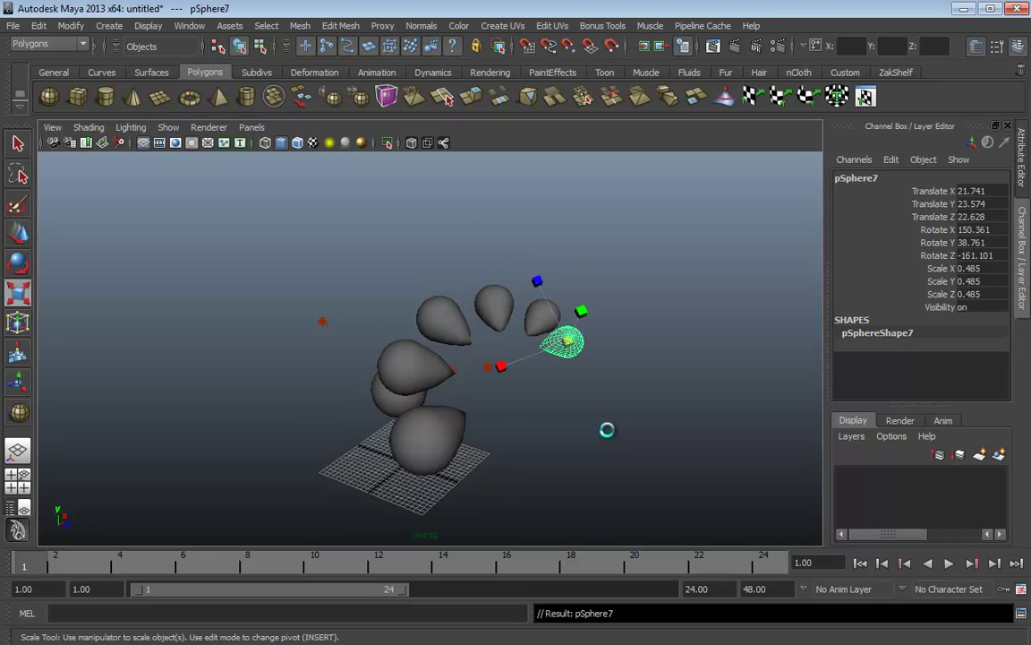
key("shift+d")
key("shift+d")
key("shift+d")
key("shift+d")
key("shift+d")
key("shift+d")
key("shift+d")
key("shift+d")
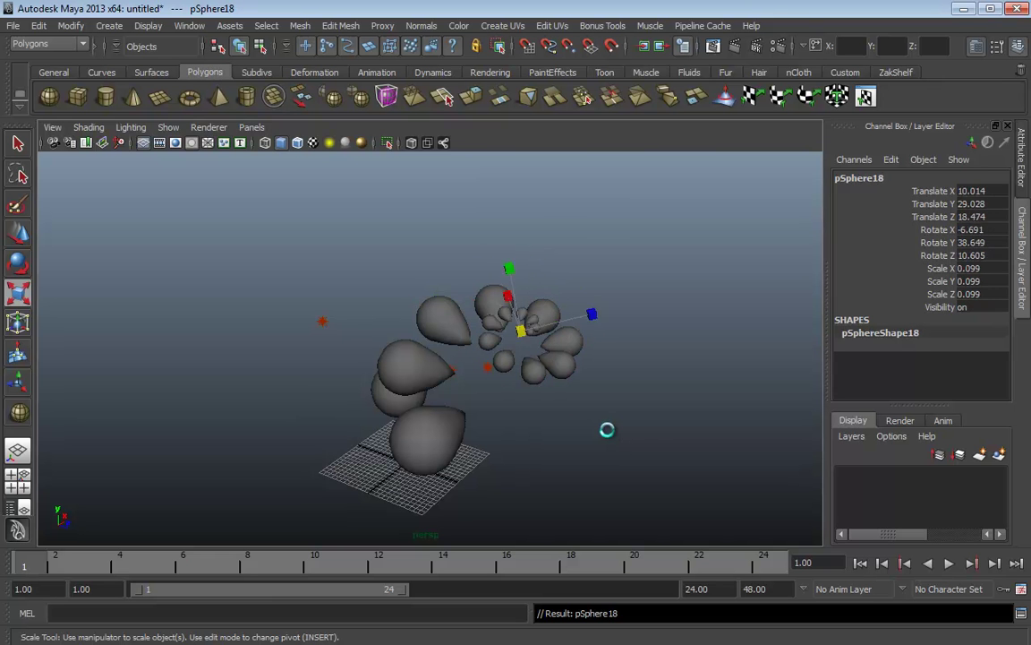
left_click_drag(608, 431, 466, 331, "alt")
right_click_drag(502, 340, 909, 371, "alt")
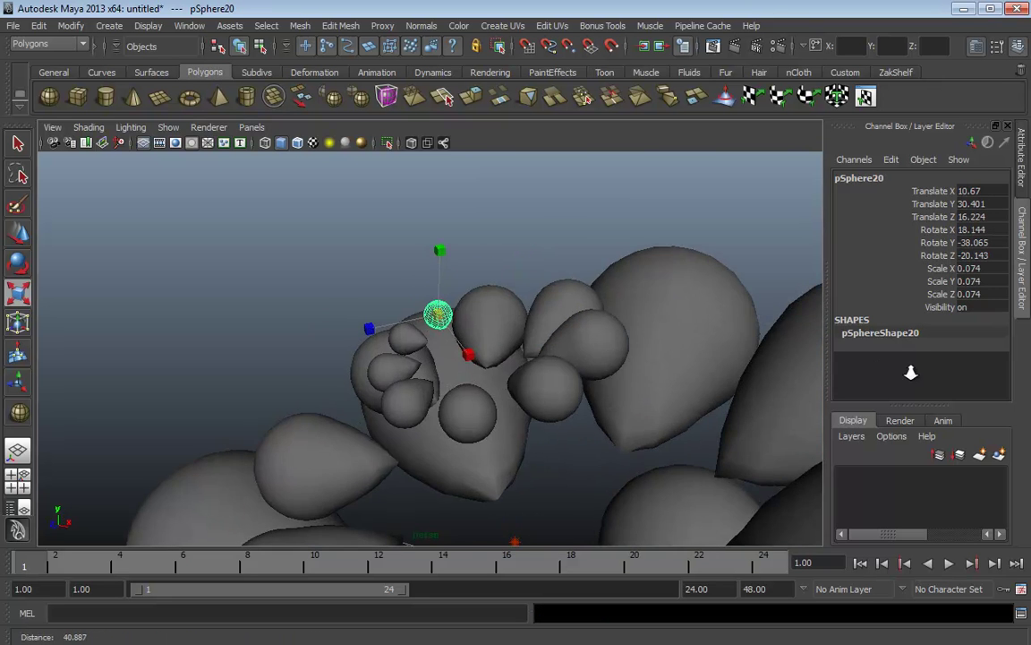
left_click_drag(532, 383, 699, 392, "alt")
right_click_drag(699, 393, 507, 403, "alt")
left_click_drag(506, 403, 427, 337, "alt")
key("r")
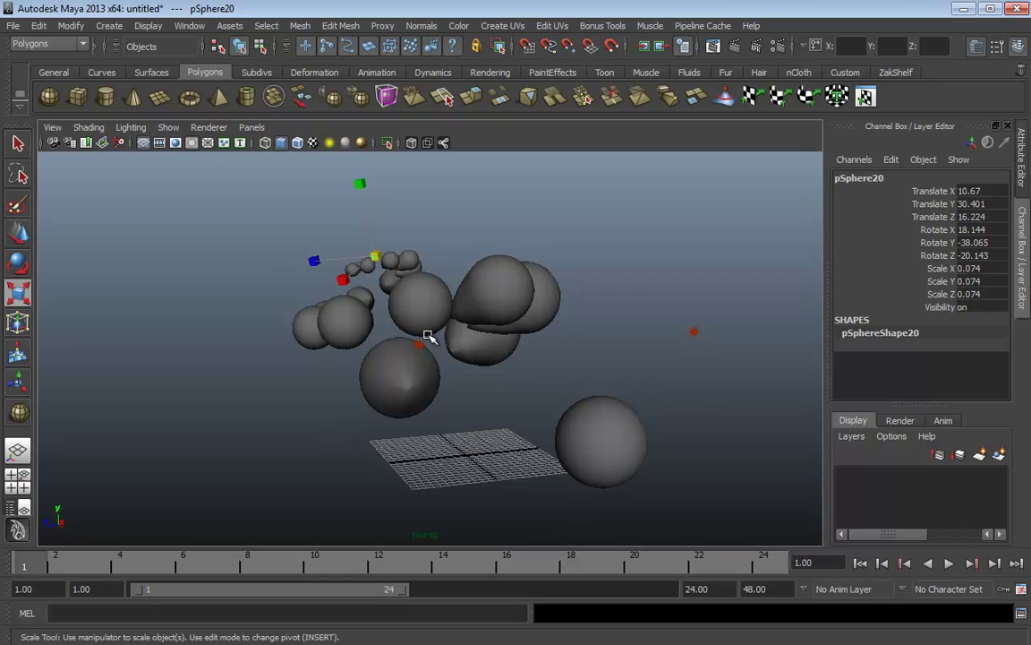
left_click_drag(456, 391, 482, 398, "alt")
Try moving pSphere1 with the Move manipulator constrained to the XY plane, and undo the move.
key("w")
left_click(333, 386)
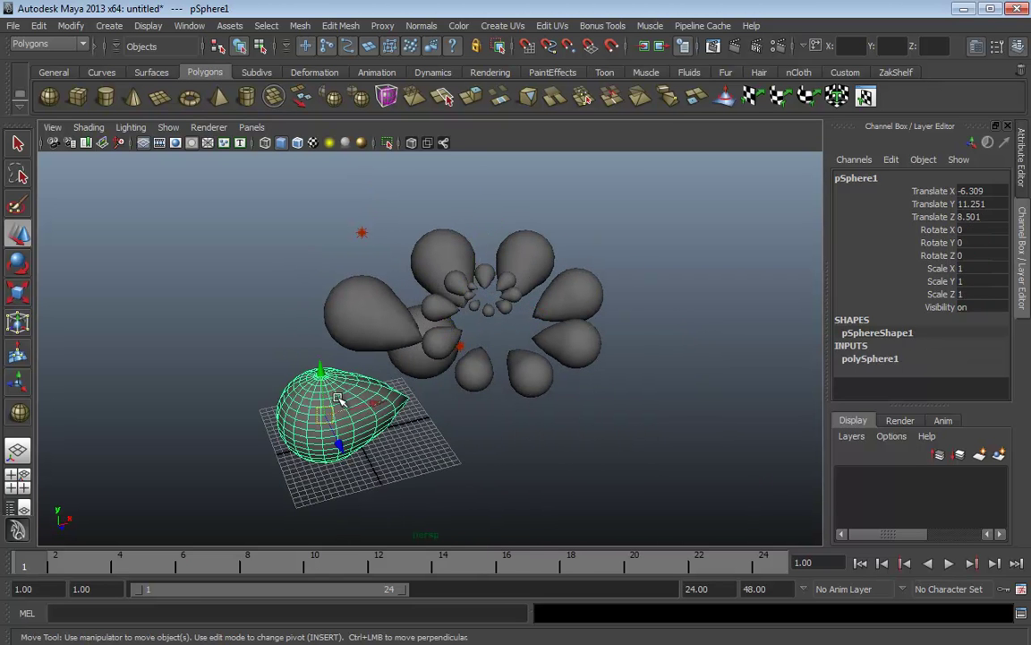
left_click_drag(356, 391, 415, 439, "alt")
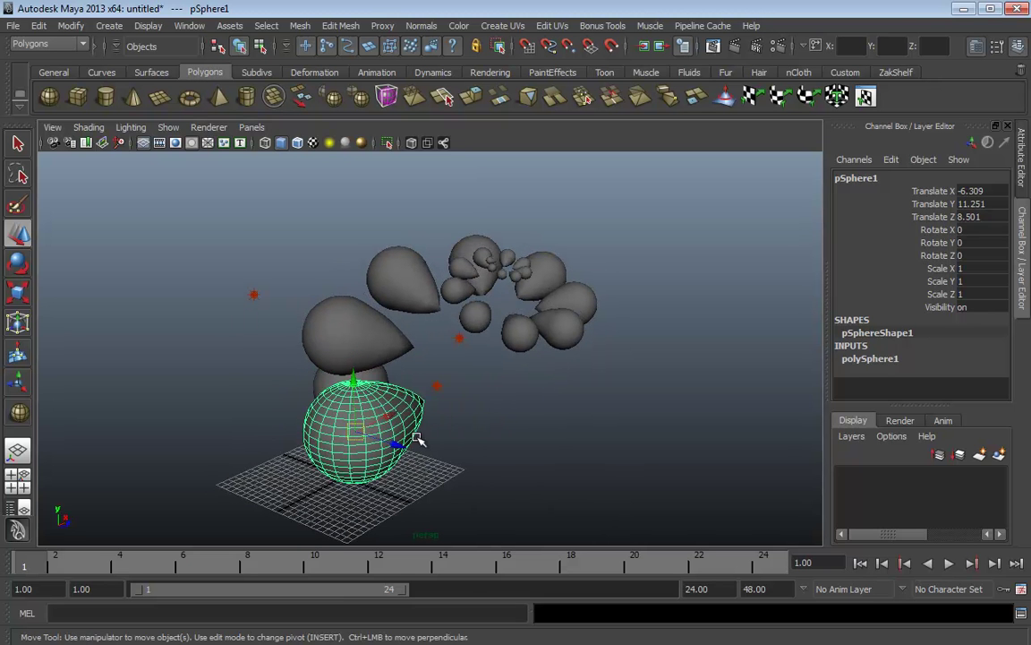
left_click(396, 443)
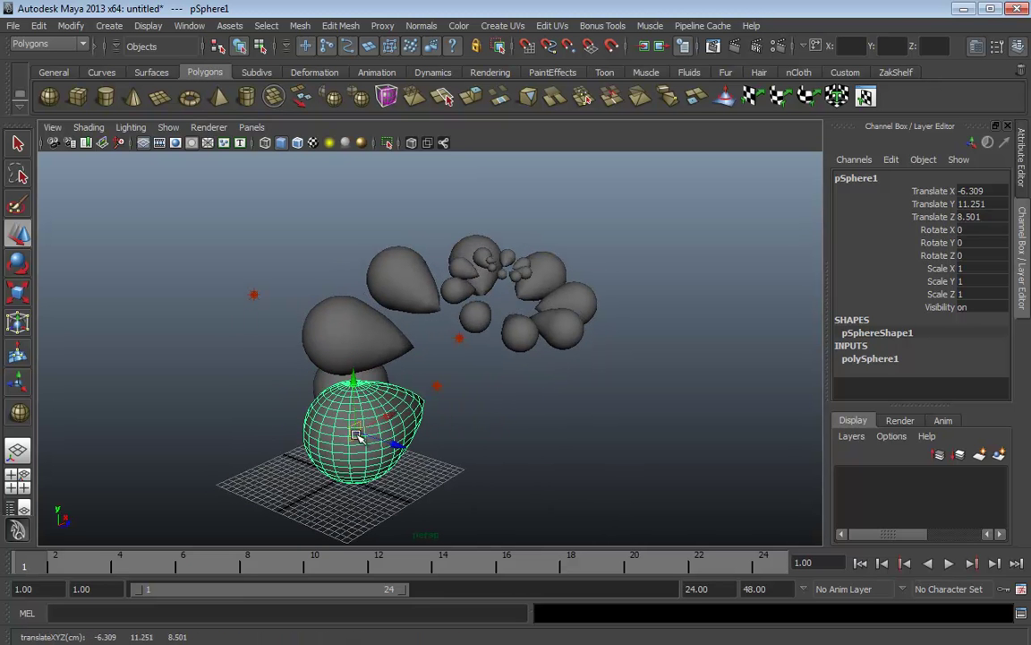
left_click_drag(324, 394, 295, 391)
key("ctrl+z")
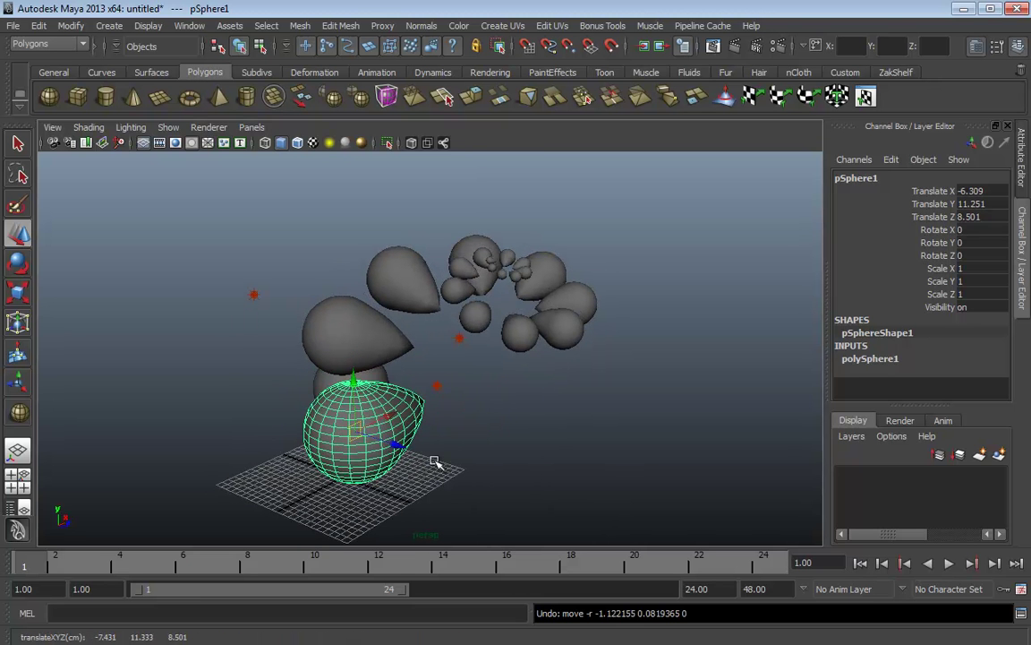
Move pSphere1 slightly along Z to about 8.477 and frame all objects in the view.
left_click(357, 431)
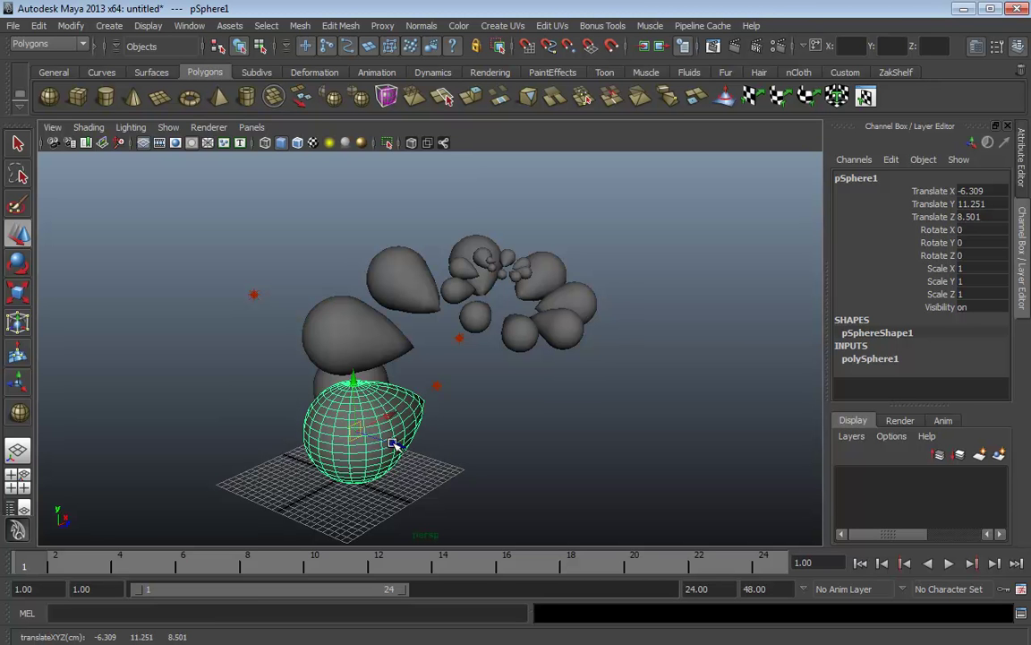
mouse_move(393, 445)
left_mouse_down()
mouse_move(627, 537)
mouse_move(582, 487)
mouse_move(383, 445)
mouse_move(396, 448)
mouse_move(360, 428)
mouse_move(307, 448)
mouse_move(371, 443)
mouse_move(378, 451)
left_mouse_up()
key("ctrl+z")
left_click_drag(580, 432, 306, 390, "alt")
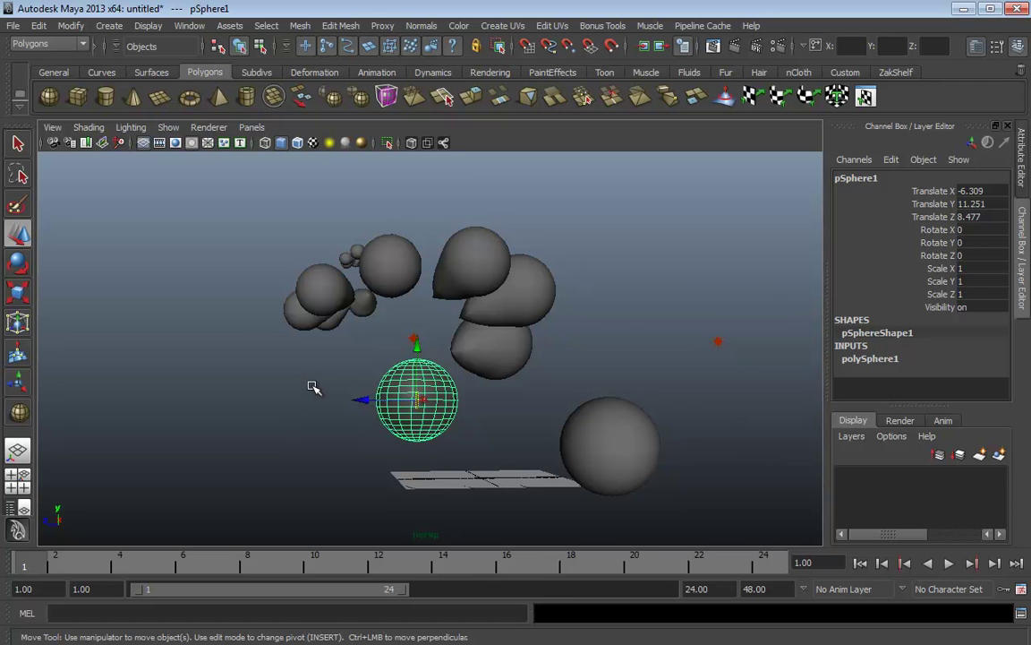
key("a")
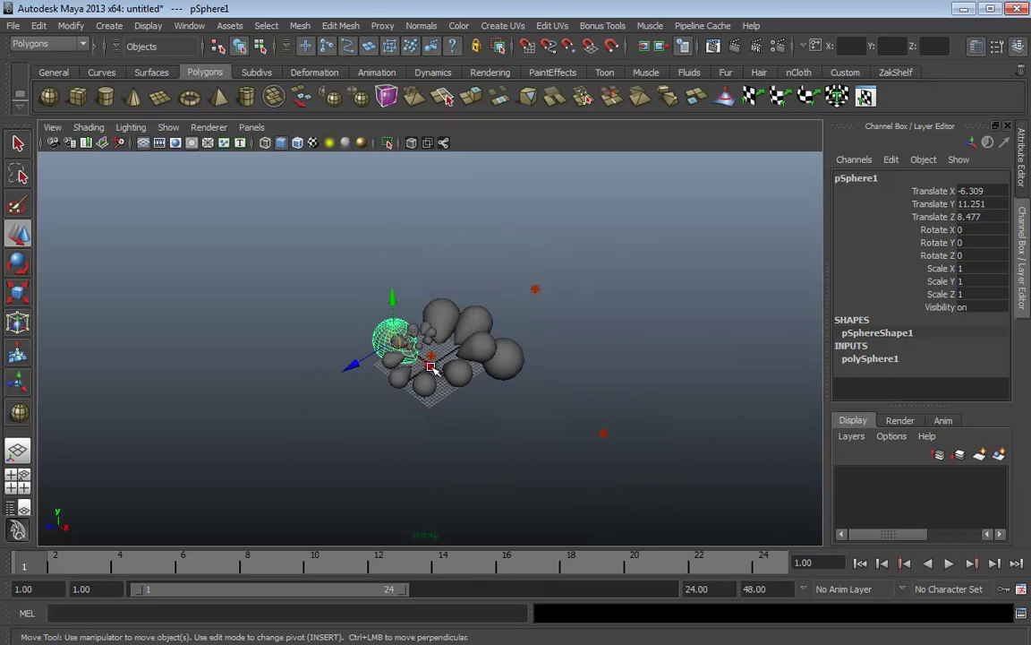
Discard the current scene and start a new empty one.
left_click(13, 26)
left_click(36, 45)
left_click(511, 331)
left_click_drag(538, 352, 488, 347, "alt")
Create a large polygon sphere at the grid's centre, display it smooth shaded and raise it to about Y 8.935.
left_click(49, 96)
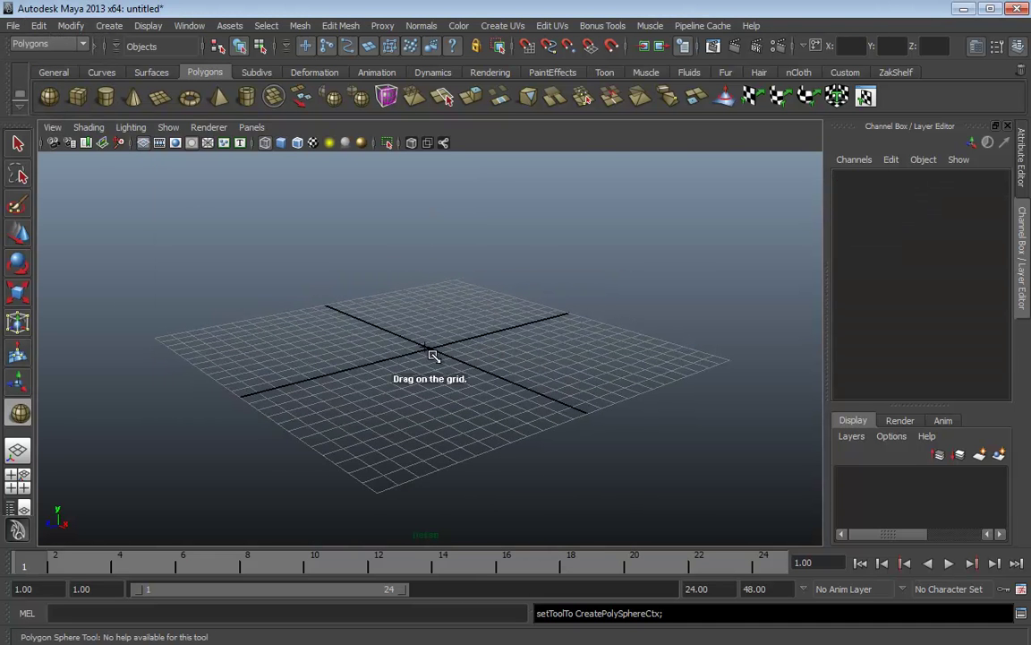
left_click_drag(439, 357, 501, 412)
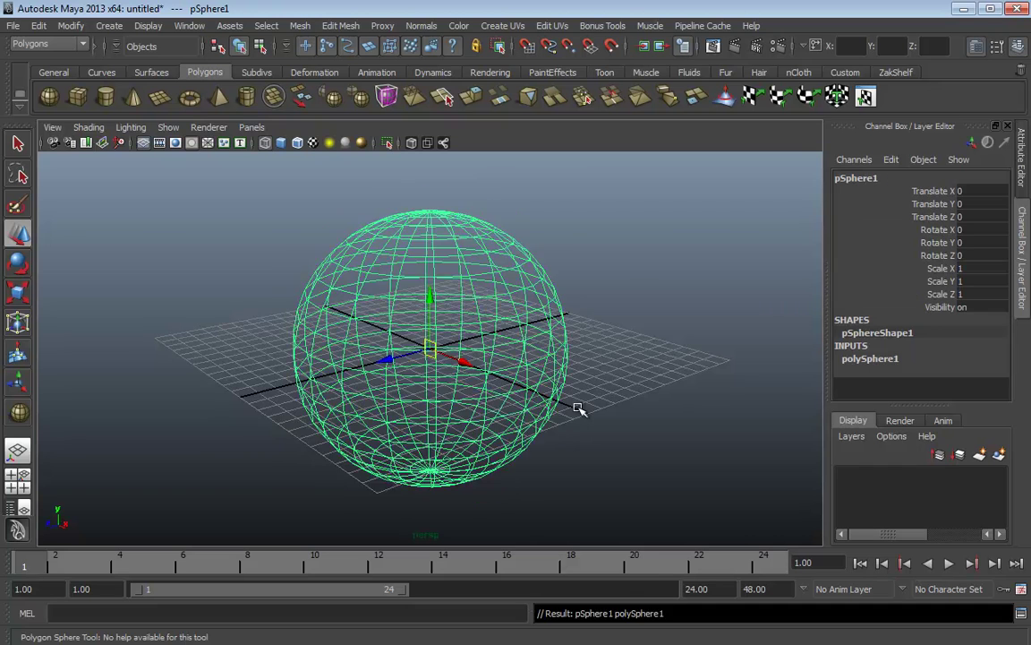
right_click_drag(577, 410, 556, 416, "alt")
key("5")
mouse_move(431, 330)
left_mouse_down()
mouse_move(414, 182)
mouse_move(578, 257)
left_mouse_up()
right_click_drag(578, 257, 569, 391, "alt")
left_click(566, 391)
left_click_drag(567, 391, 593, 404, "alt")
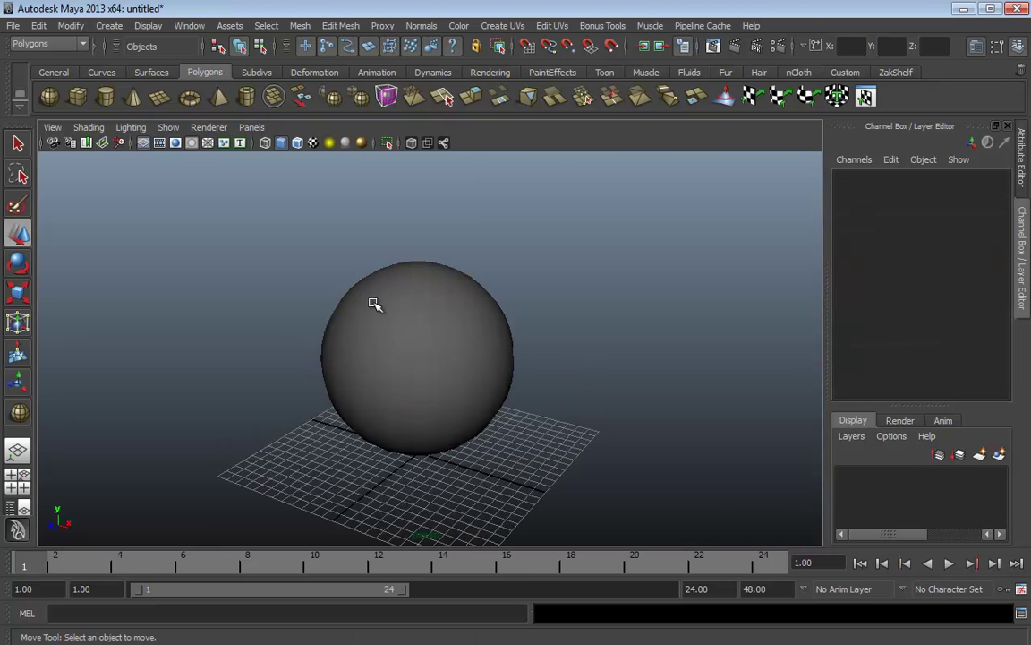
Create a tall, narrow polygon cone and place it on top of the sphere.
left_click(132, 100)
left_click_drag(548, 436, 421, 165)
key("w")
left_click_drag(487, 220, 403, 226, "alt")
left_click_drag(325, 188, 508, 267)
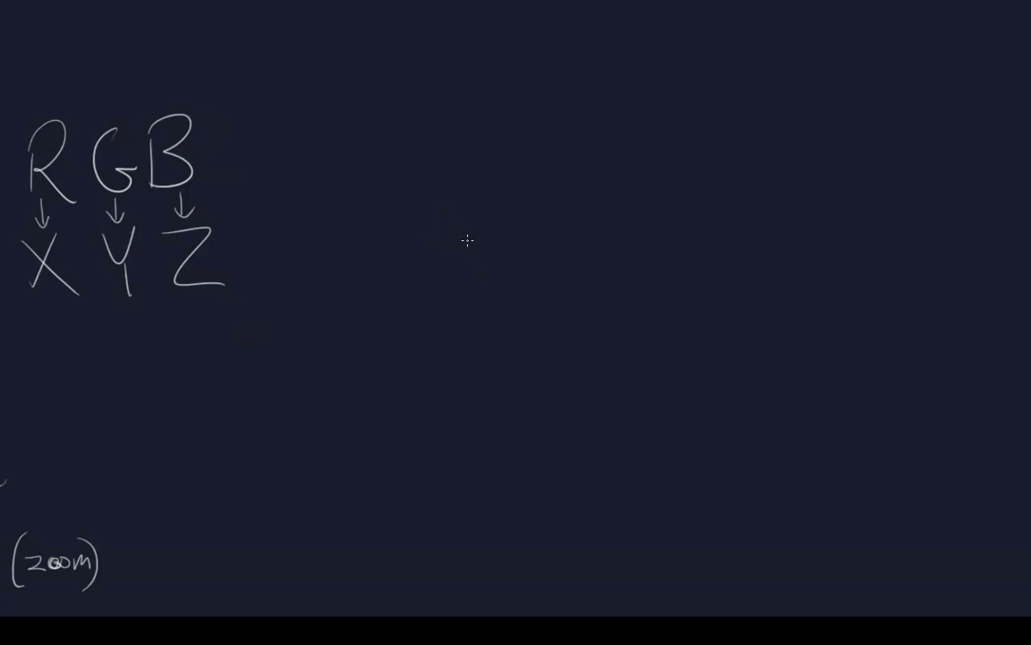
Switch to the drawing board and handwrite "Parent" with "Child" diagonally below it.
left_click_drag(489, 176, 489, 232)
left_click_drag(514, 236, 516, 255)
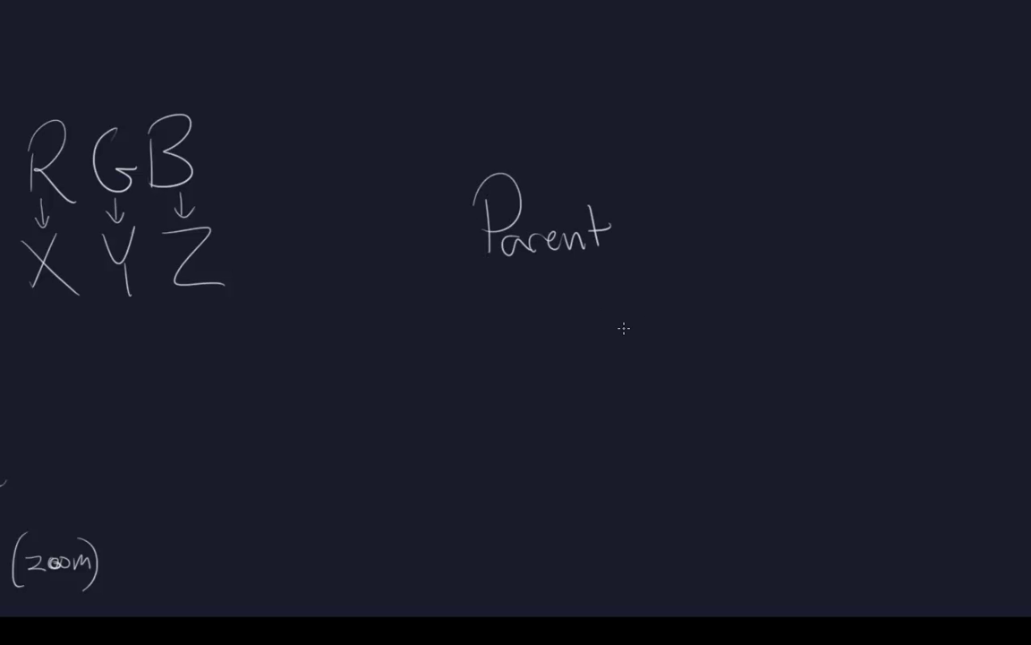
left_click_drag(603, 365, 619, 363)
left_click_drag(629, 309, 643, 335)
left_click_drag(670, 296, 673, 360)
left_click_drag(690, 327, 697, 352)
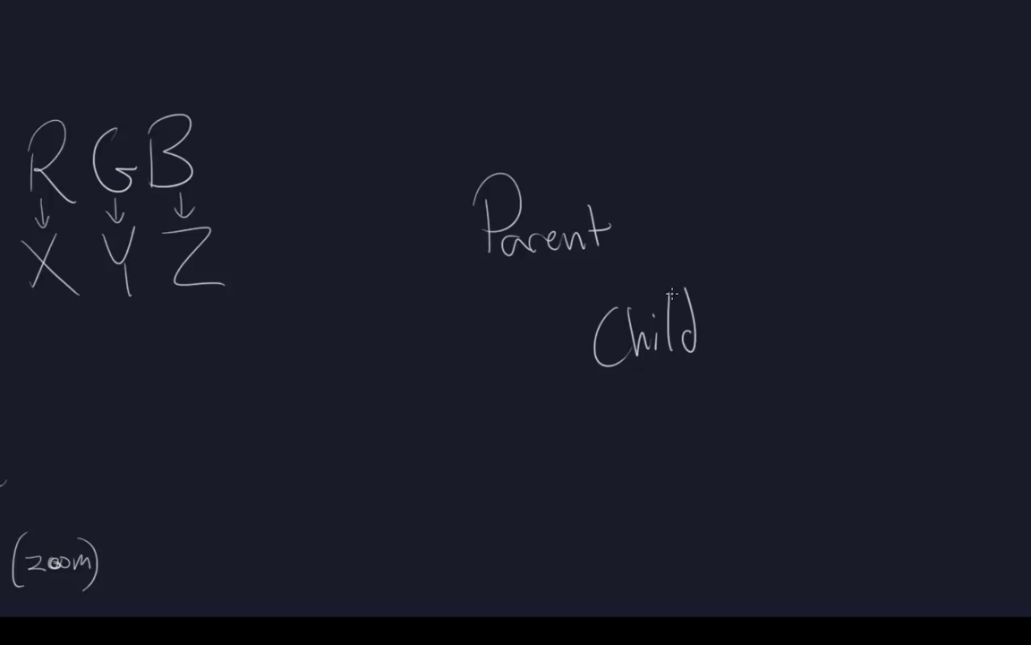
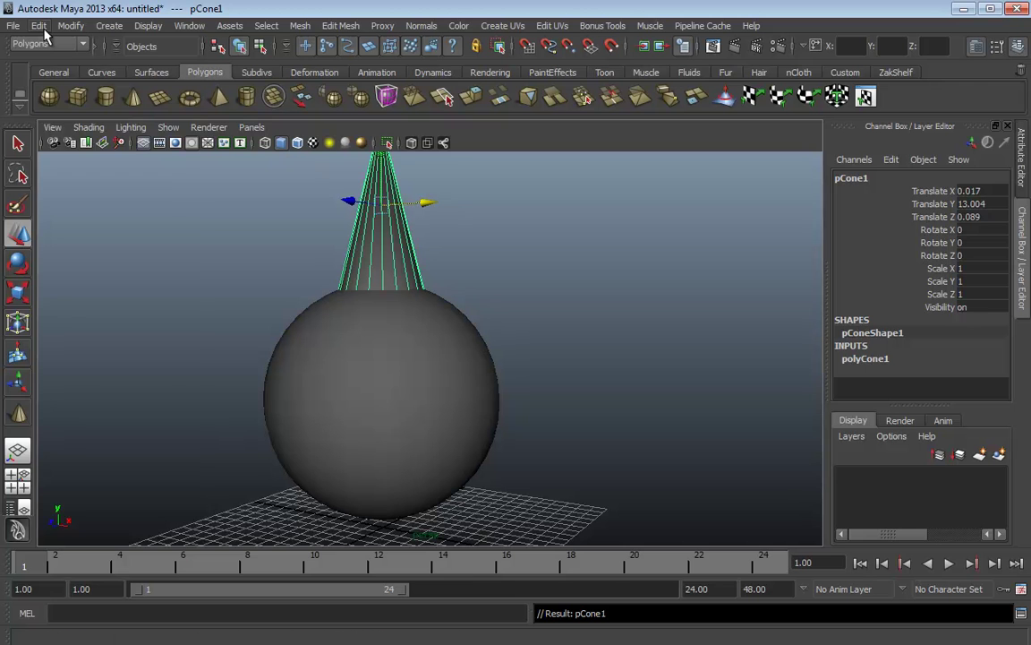
Back in Maya, move the parent sphere together with its child cone to about X -16.882, Y 7.512, Z 10.133.
left_click(40, 25)
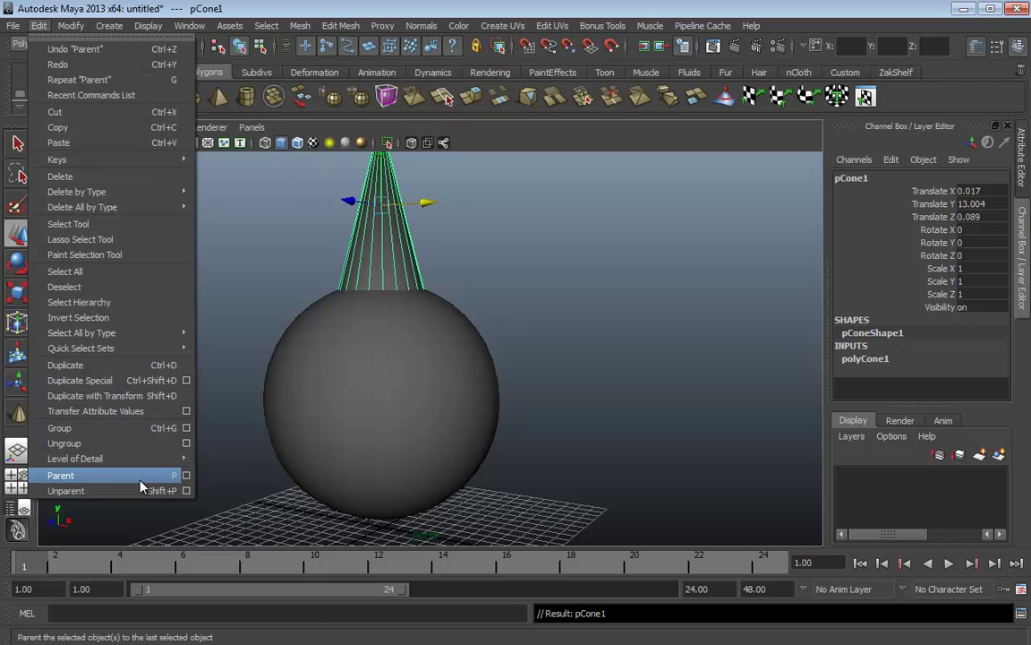
left_click(648, 355)
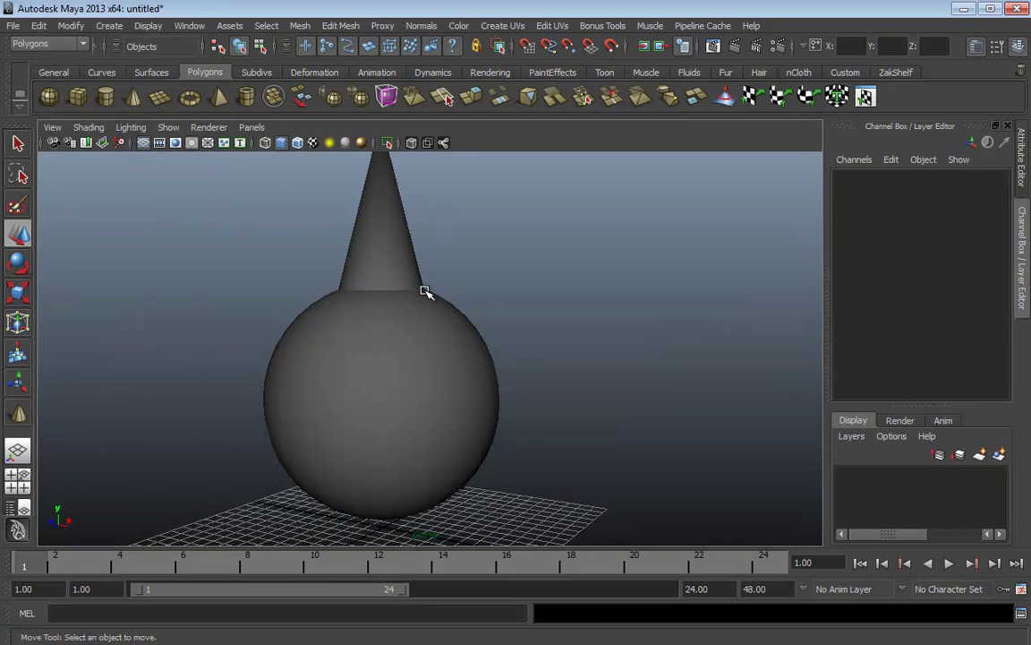
left_click(479, 374)
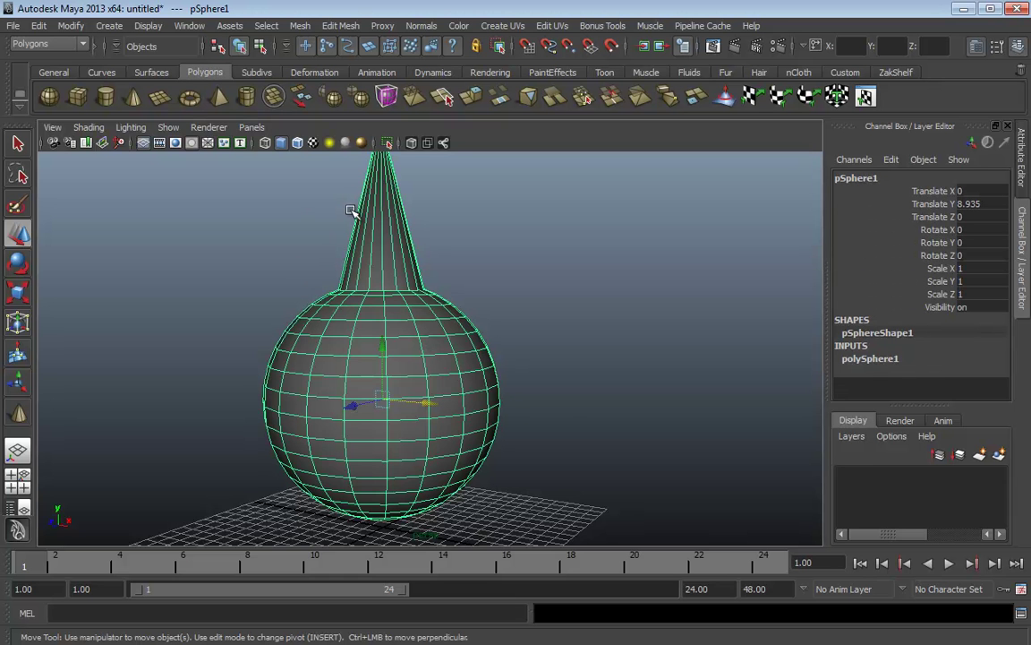
scroll(568, 410, "down", 4)
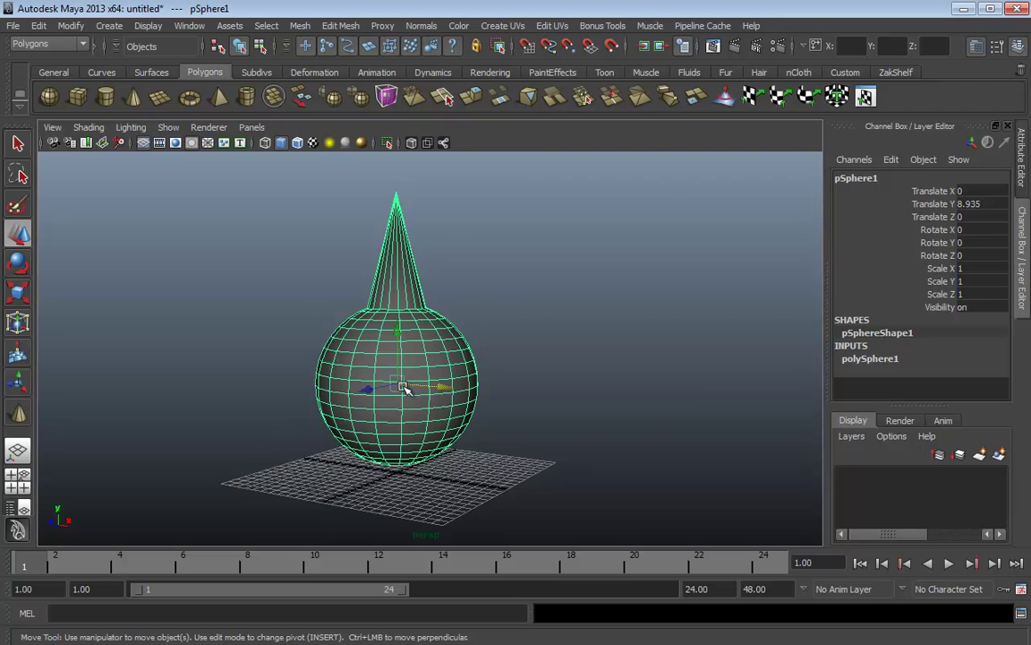
left_click_drag(403, 387, 242, 315)
Try moving the child cone independently, away from its parent sphere.
left_click(220, 307)
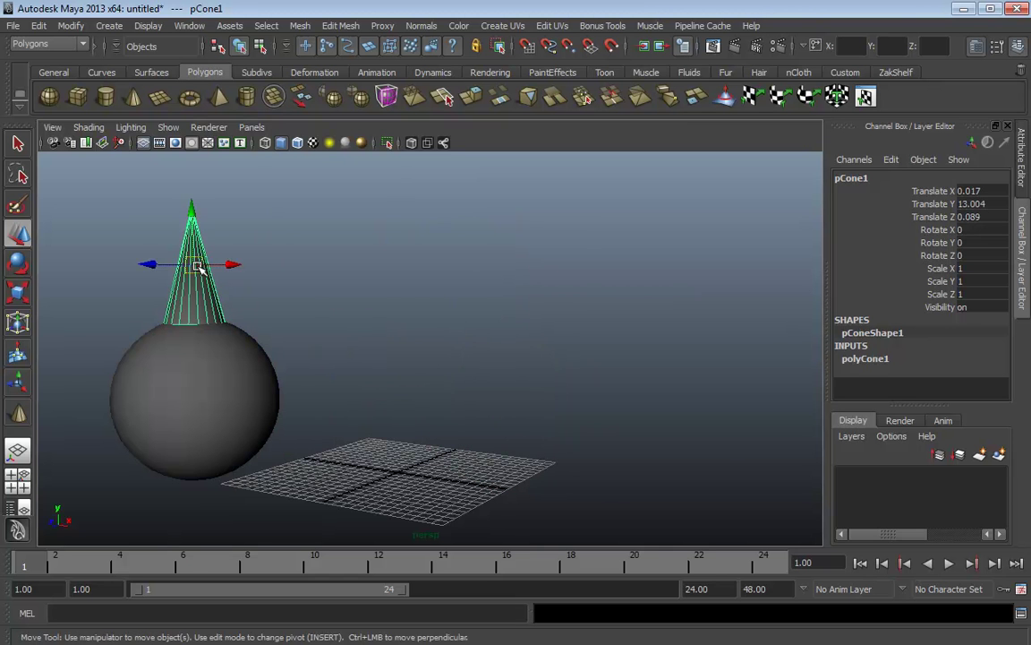
left_click_drag(198, 266, 424, 226)
right_click_drag(526, 328, 490, 386, "alt")
left_click_drag(457, 380, 484, 391, "alt")
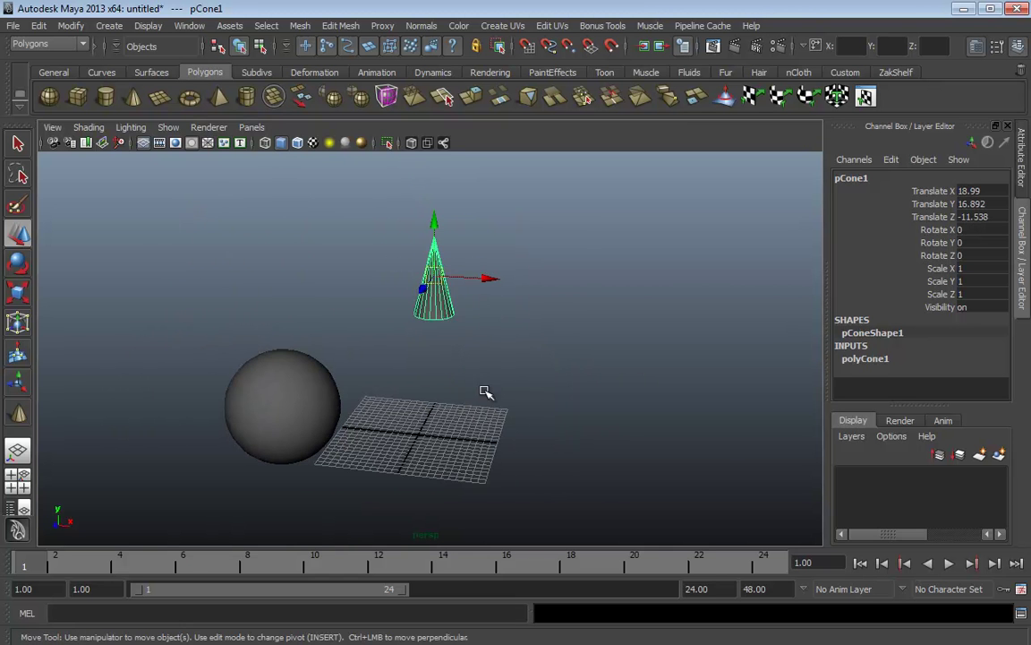
left_click_drag(424, 283, 414, 217)
Try moving the parent sphere with the detached cone following, and undo the moves until the cone sits on the sphere again.
left_click(283, 408)
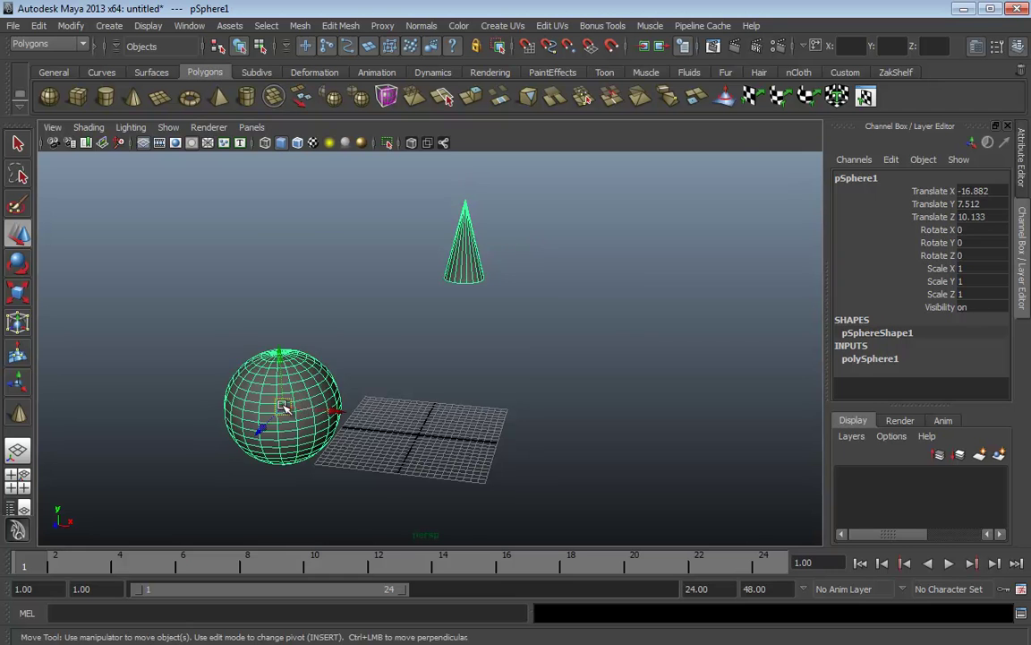
left_click_drag(283, 407, 327, 398)
key("ctrl+z")
key("ctrl+z")
key("ctrl+z")
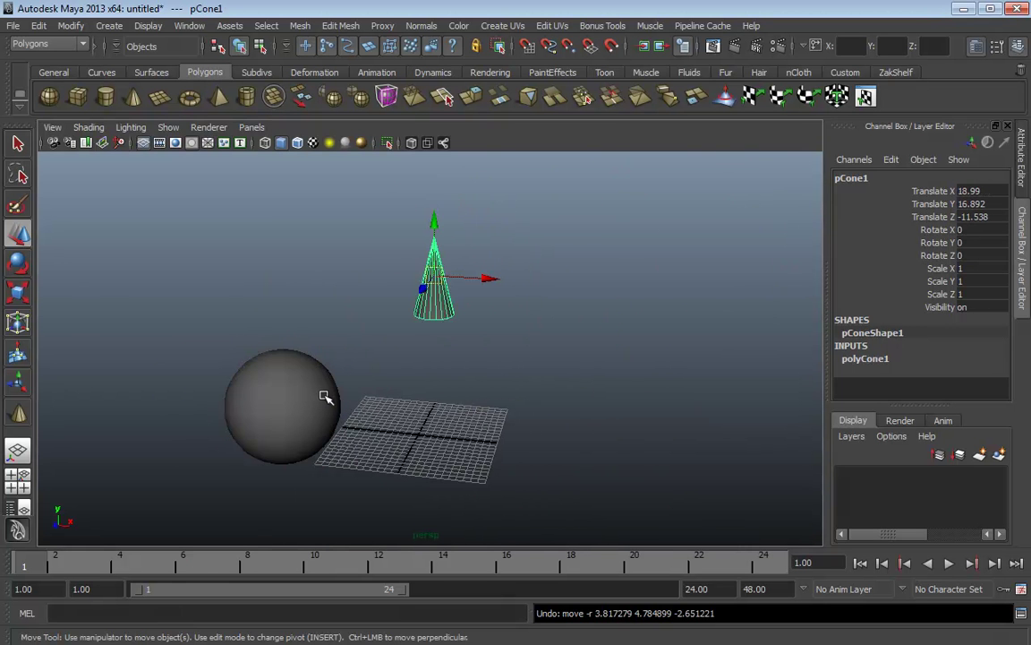
key("ctrl+z")
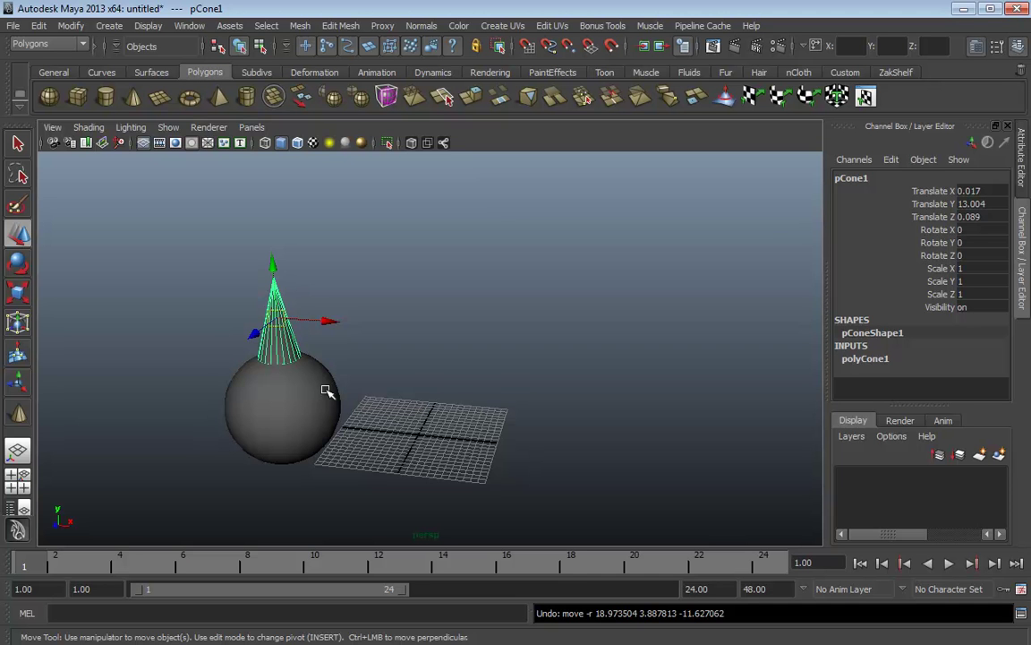
Move the parent sphere a short distance along its Z axis, carrying the child cone with it.
left_click_drag(351, 377, 282, 352, "alt")
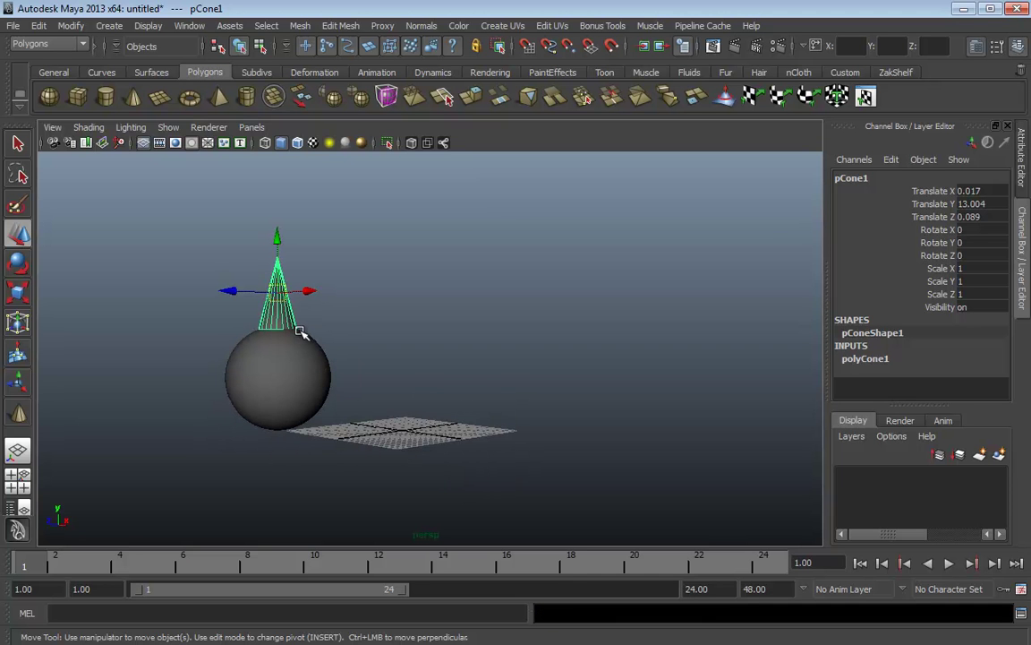
left_click(280, 383)
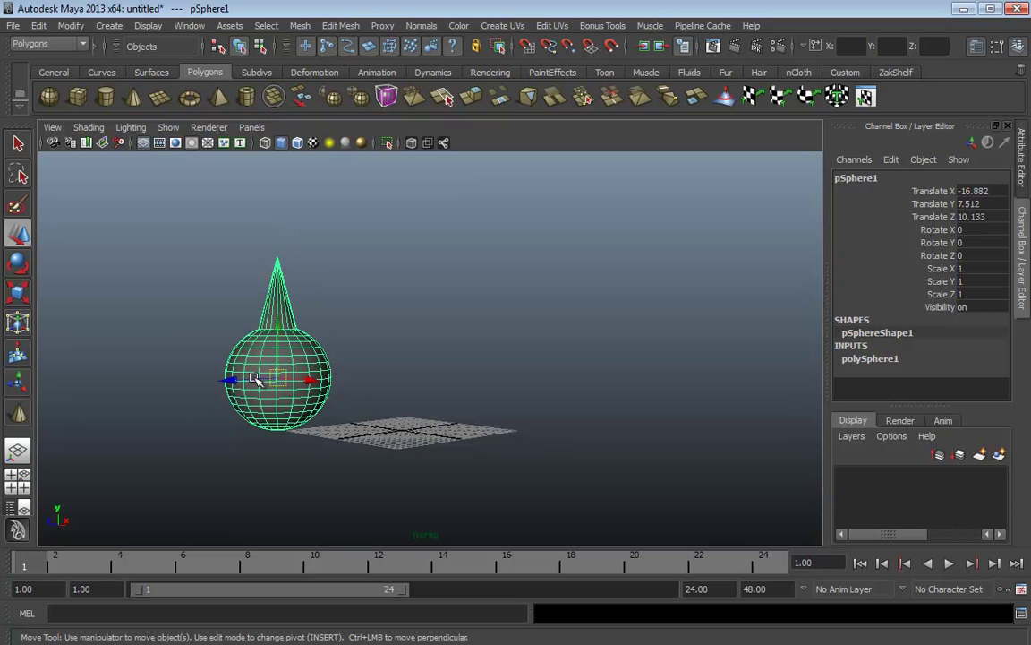
left_click_drag(230, 380, 202, 380)
Move the child cone independently along Z to Translate Z -3.455 and rotate it so that it leans to one side.
left_click(247, 287)
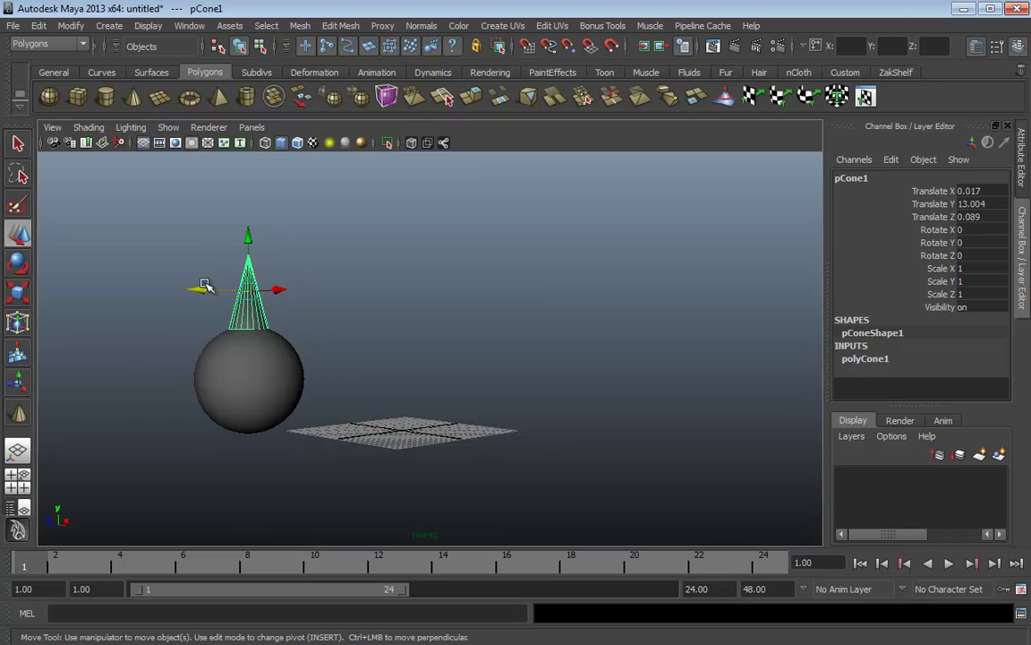
left_click_drag(203, 289, 224, 288)
key("space")
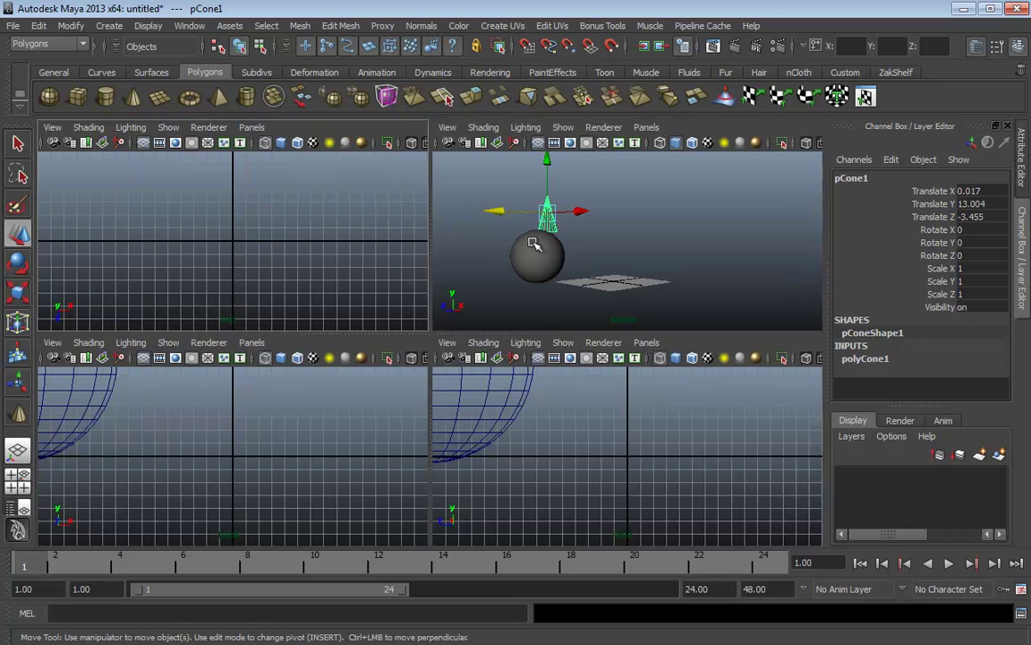
key("space")
key("e")
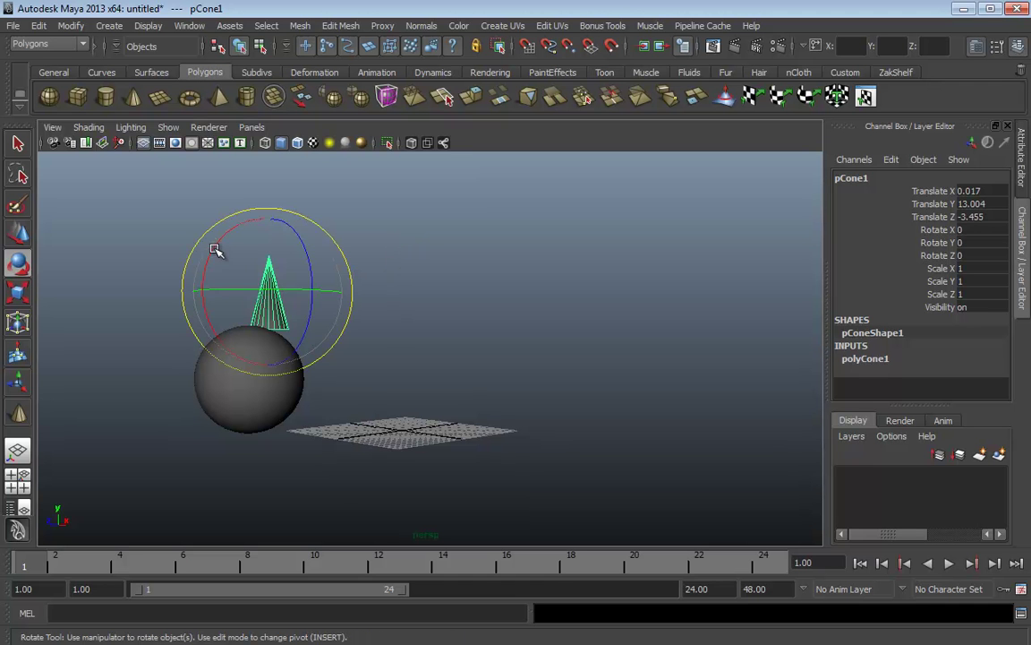
left_click_drag(218, 249, 268, 240)
key("w")
left_click(392, 332)
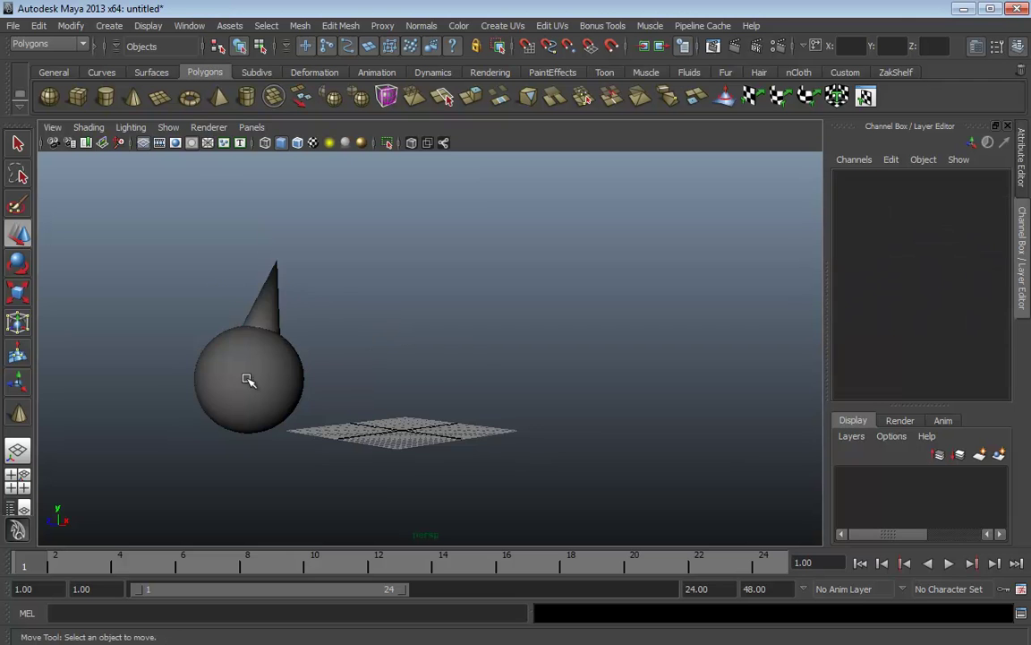
left_click(245, 377)
left_click_drag(356, 370, 527, 334, "alt")
key("ctrl+z")
left_click(456, 365)
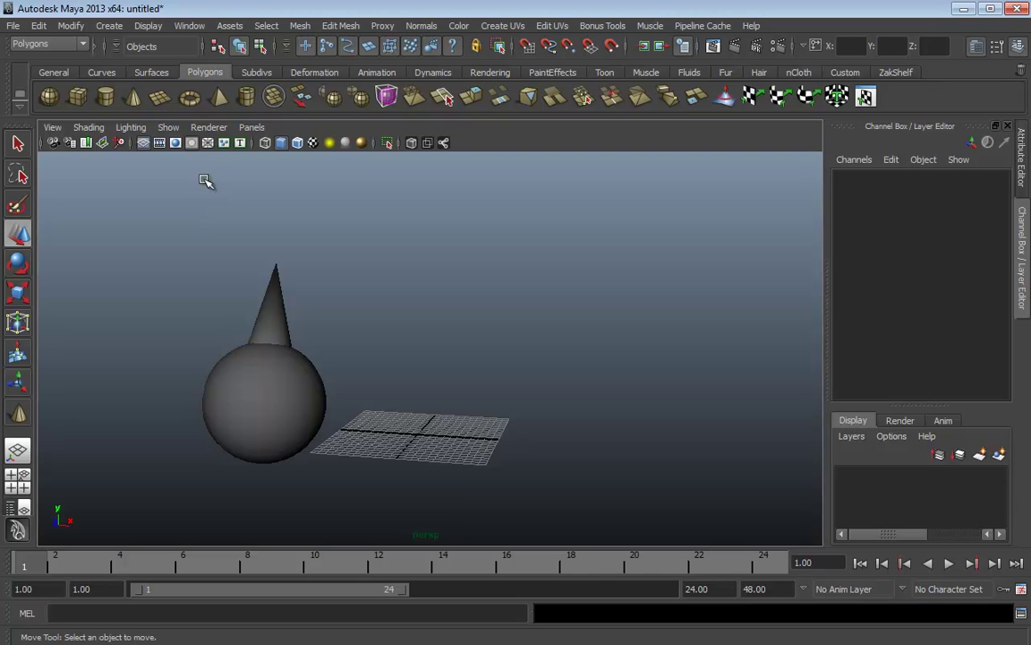
Open the Hypergraph Hierarchy beside the model and select the parent node pSphere1 in it.
left_click(198, 30)
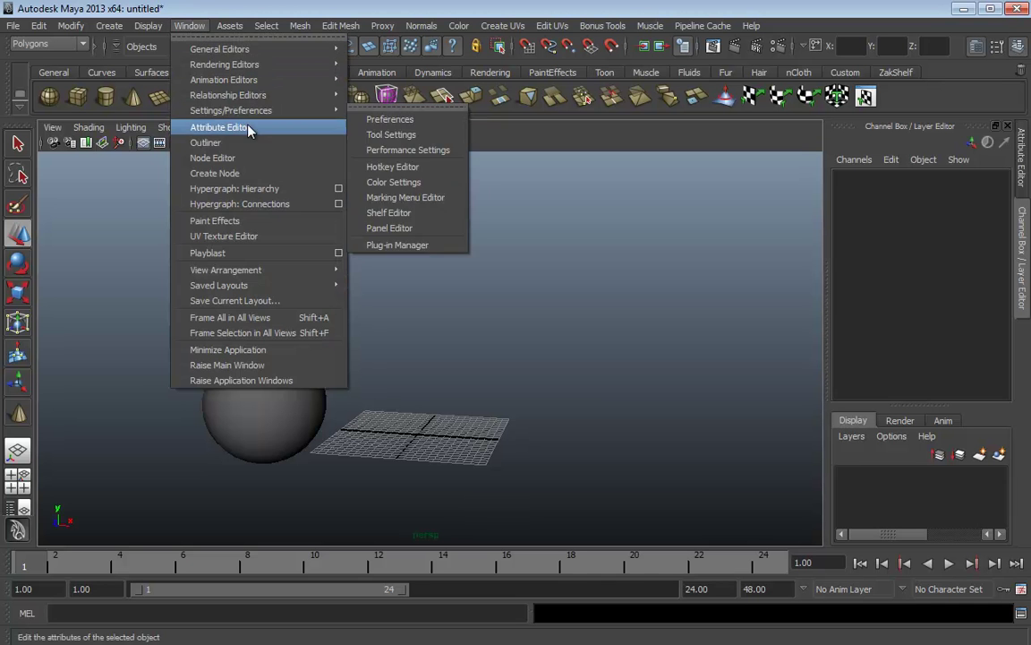
left_click(234, 189)
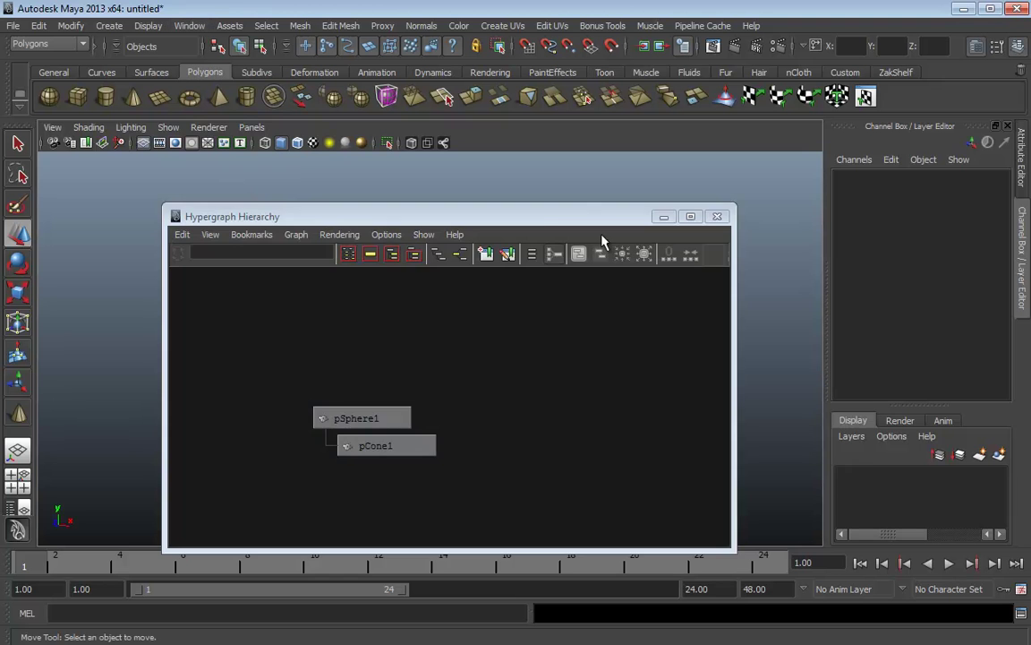
left_click_drag(532, 220, 811, 149)
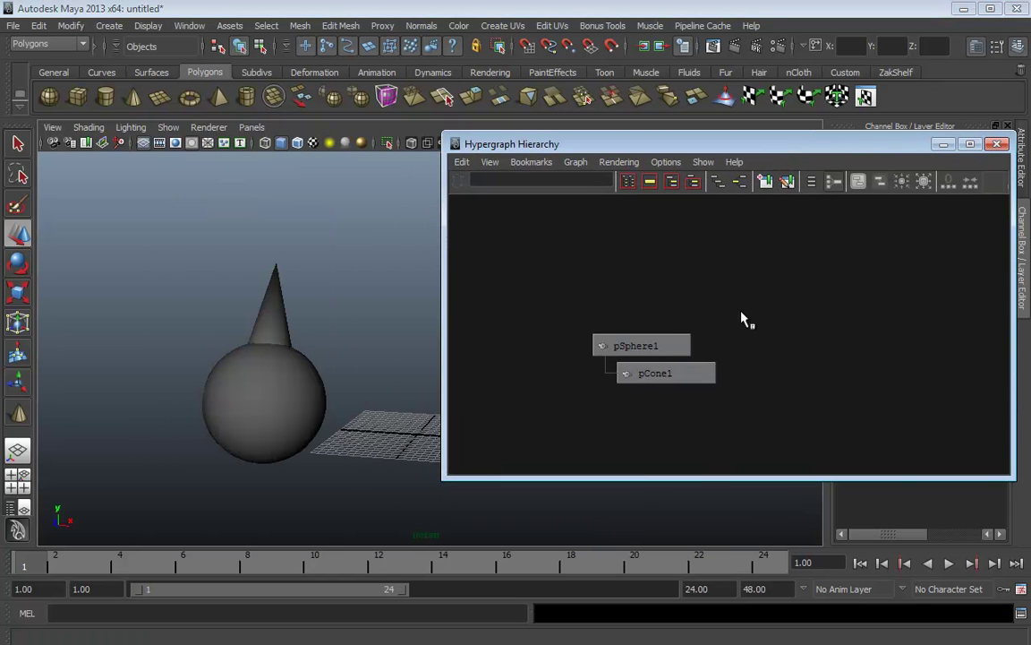
right_click_drag(741, 318, 964, 342, "alt")
middle_click_drag(709, 320, 673, 291)
left_click(674, 291)
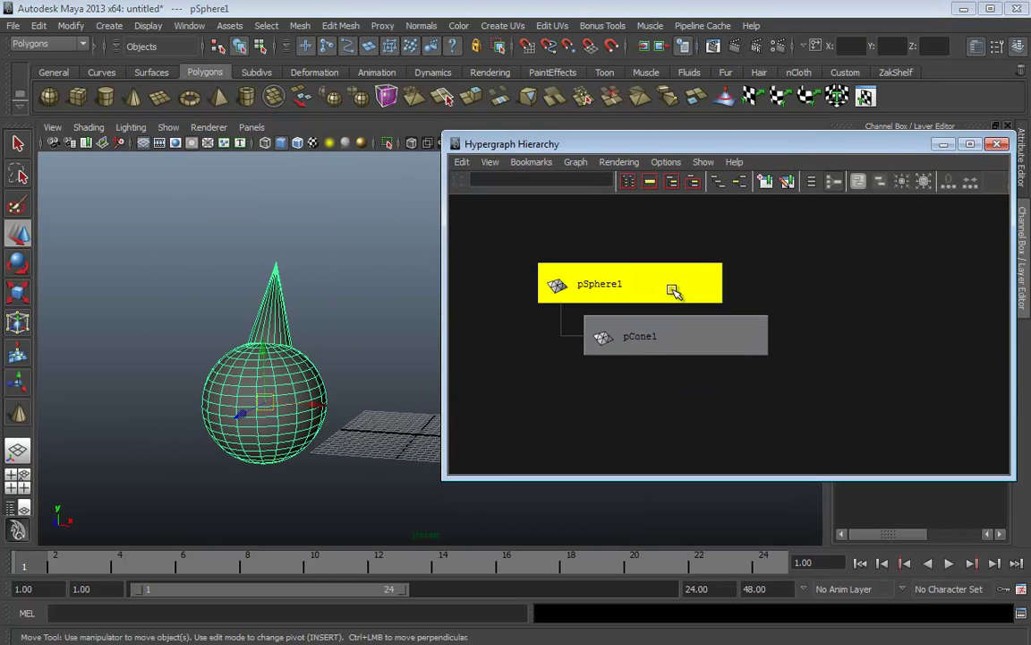
Select the child node pCone1 in the hierarchy and make the cone a live surface.
left_click(662, 342)
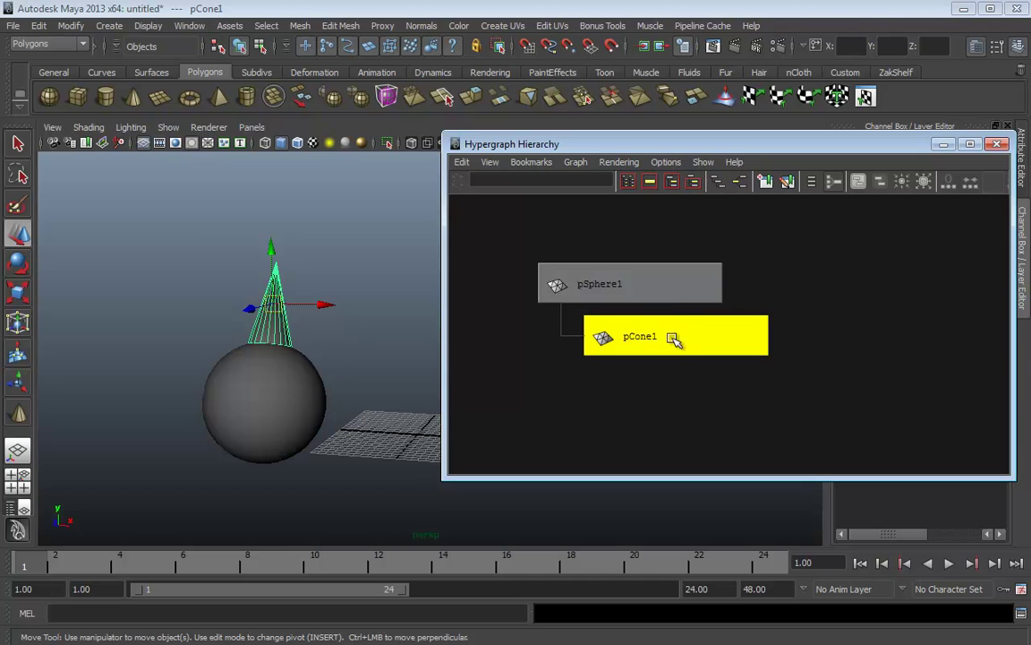
mouse_move(659, 321)
middle_mouse_down()
mouse_move(674, 329)
mouse_move(629, 286)
mouse_move(670, 336)
middle_mouse_up()
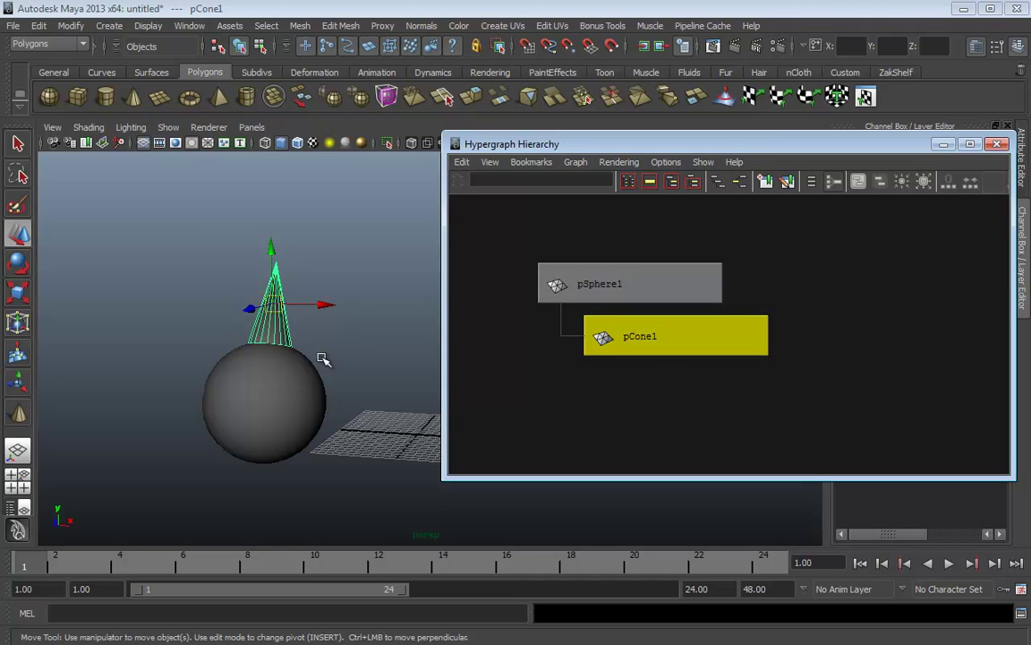
right_click_drag(294, 297, 475, 410, "alt")
middle_click_drag(224, 408, 330, 355, "alt")
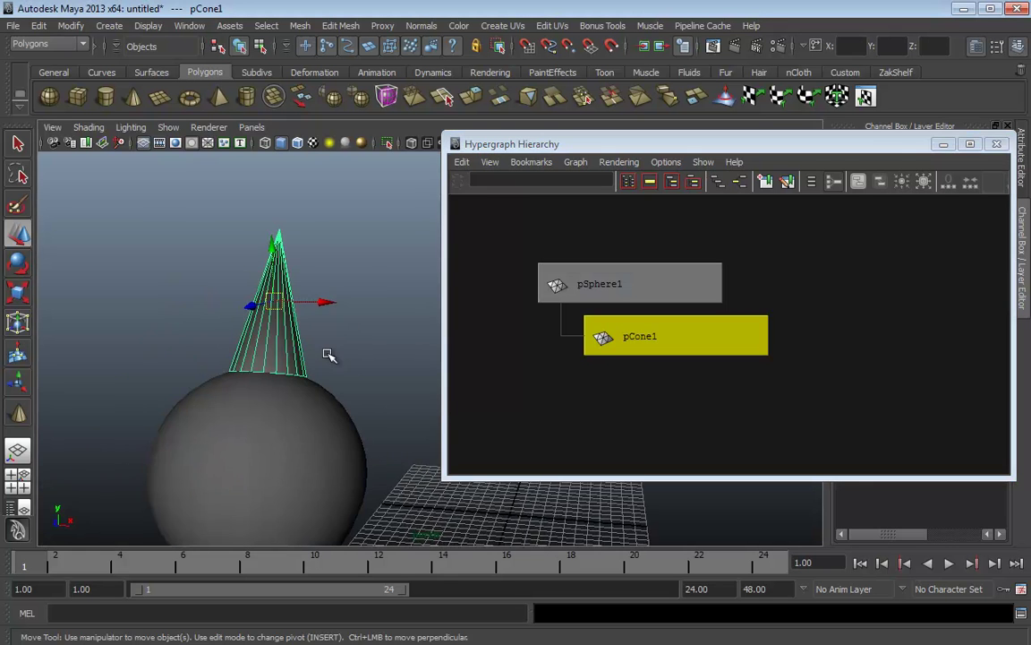
right_click_drag(329, 355, 371, 355, "alt")
middle_click_drag(248, 293, 347, 335, "alt")
right_click_drag(347, 336, 360, 351, "alt")
middle_click_drag(360, 352, 407, 357, "alt")
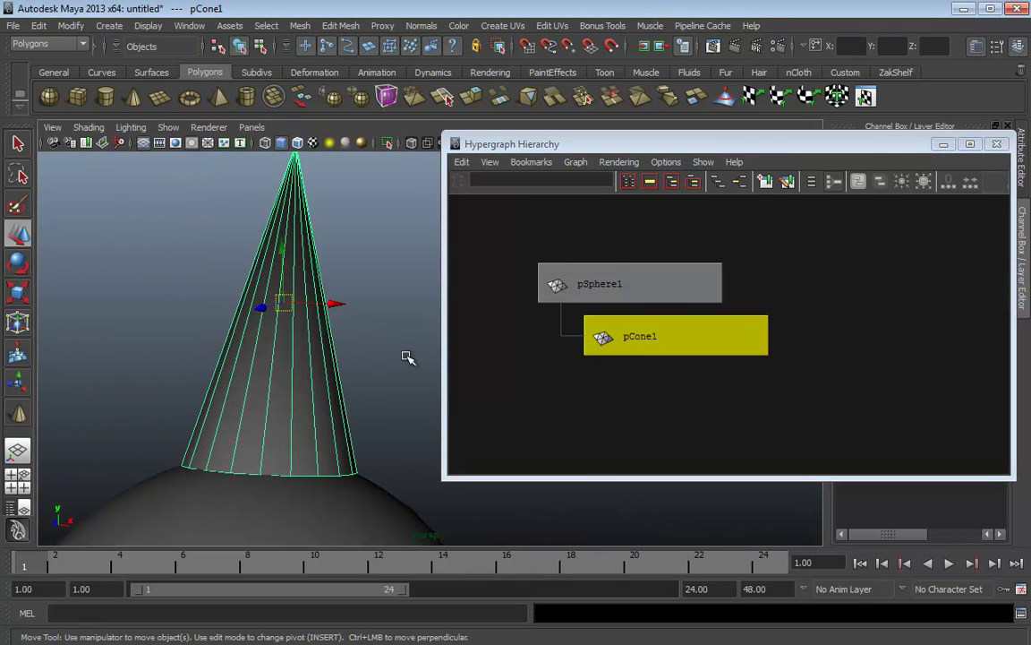
middle_click_drag(409, 298, 403, 337, "alt")
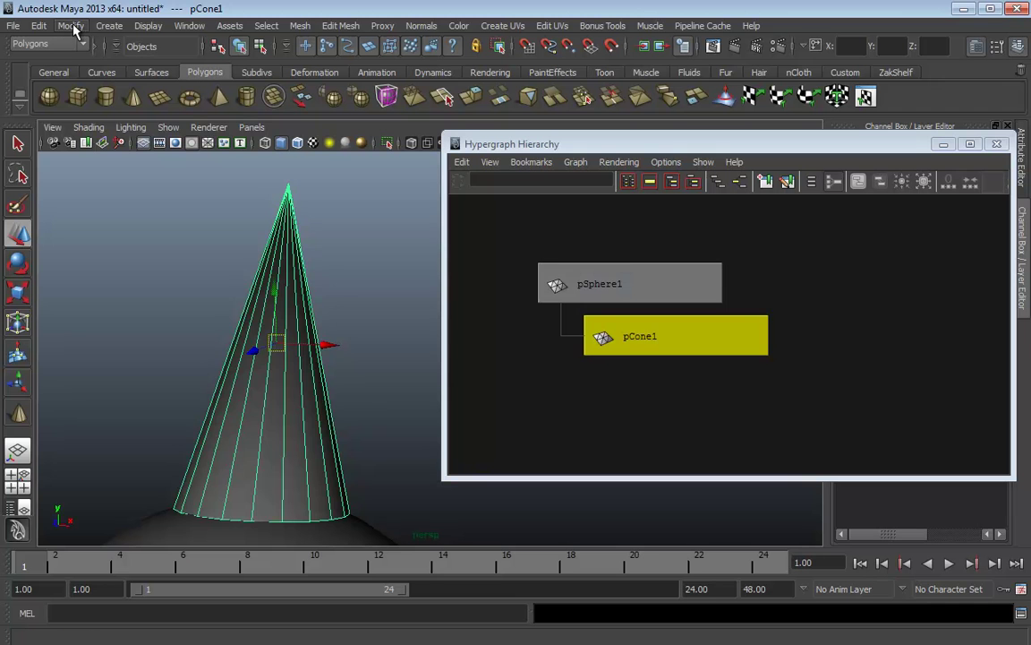
left_click(372, 254)
left_click_drag(369, 252, 205, 329)
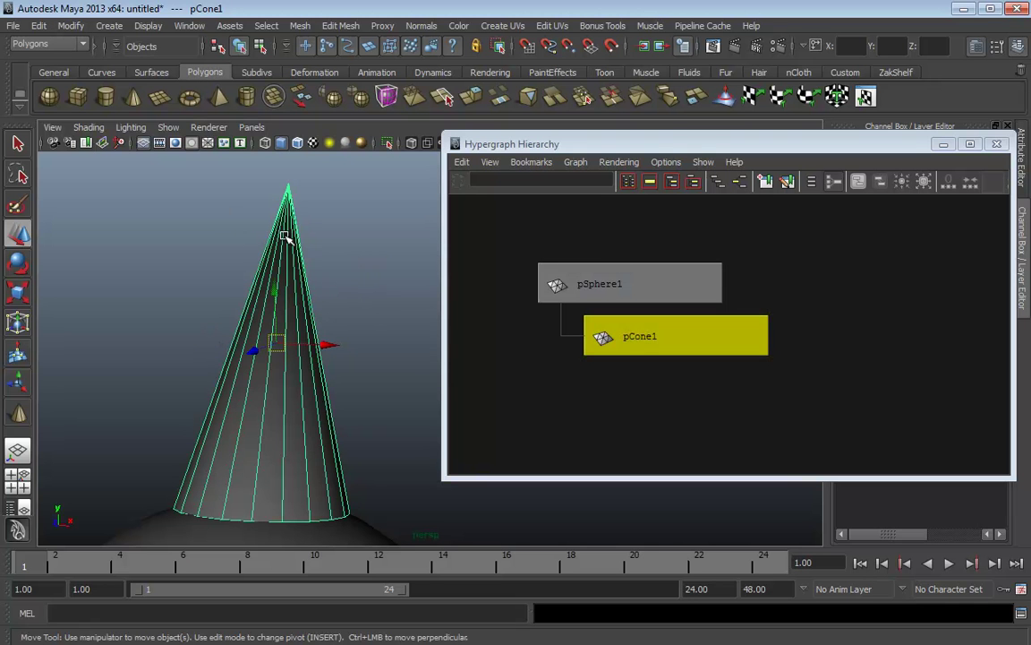
left_click(70, 26)
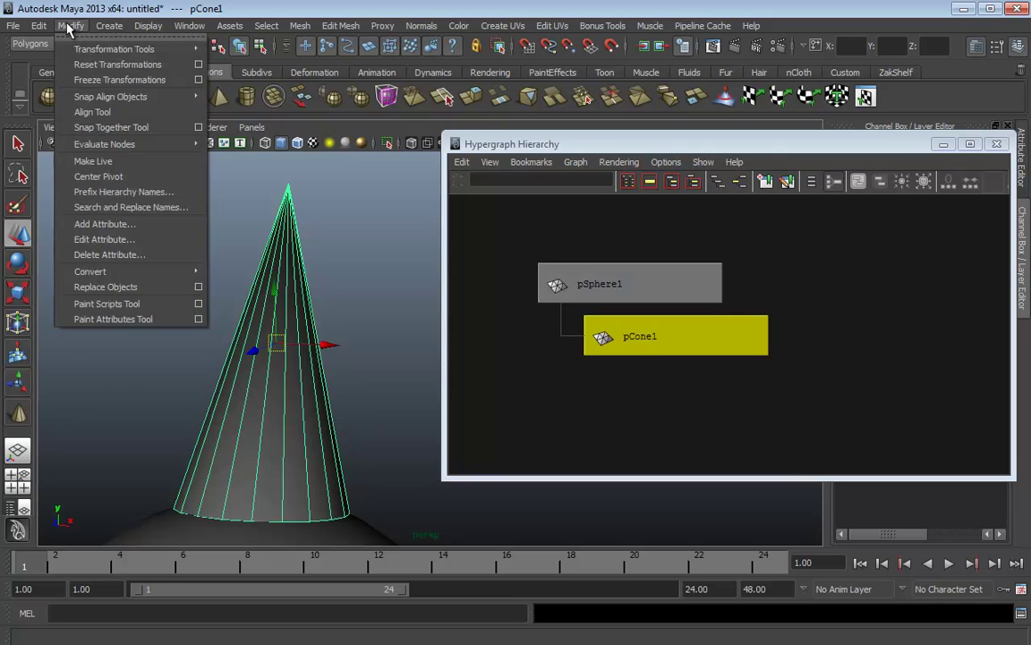
left_click(95, 161)
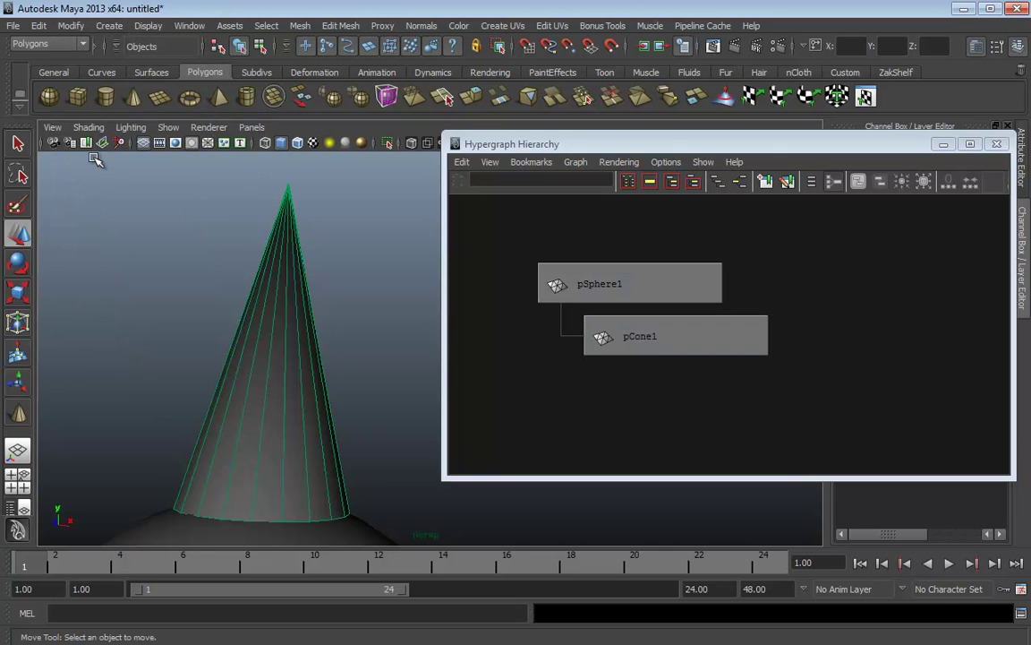
Create four small polygon cones sticking out of the front and sides of the live cone's surface.
left_click(131, 97)
left_click_drag(295, 373, 322, 398)
middle_click_drag(324, 396, 160, 381, "alt")
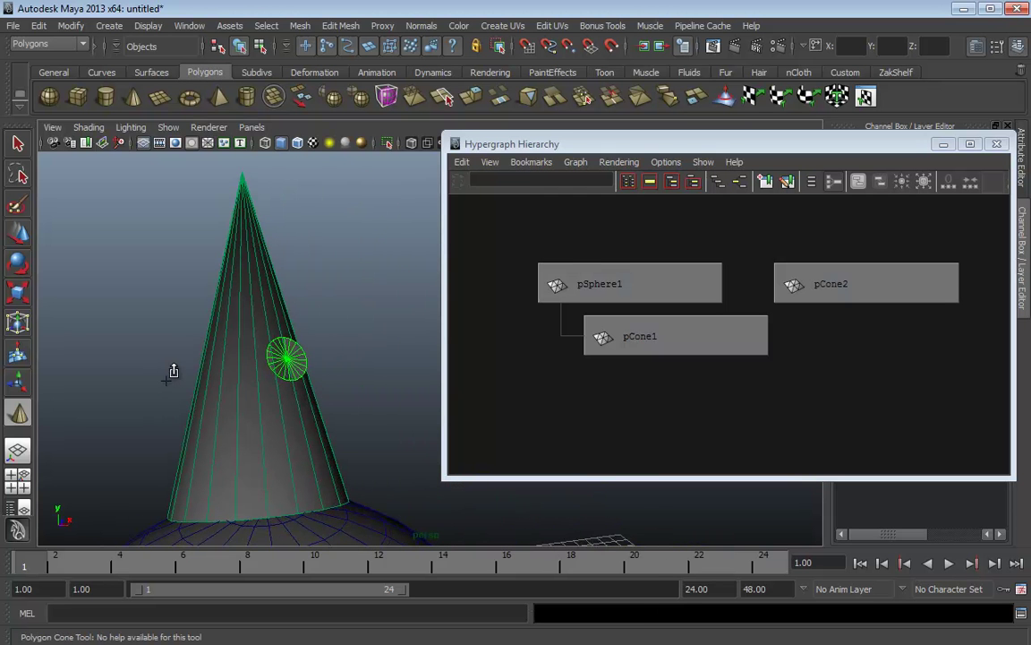
left_click_drag(173, 370, 365, 312)
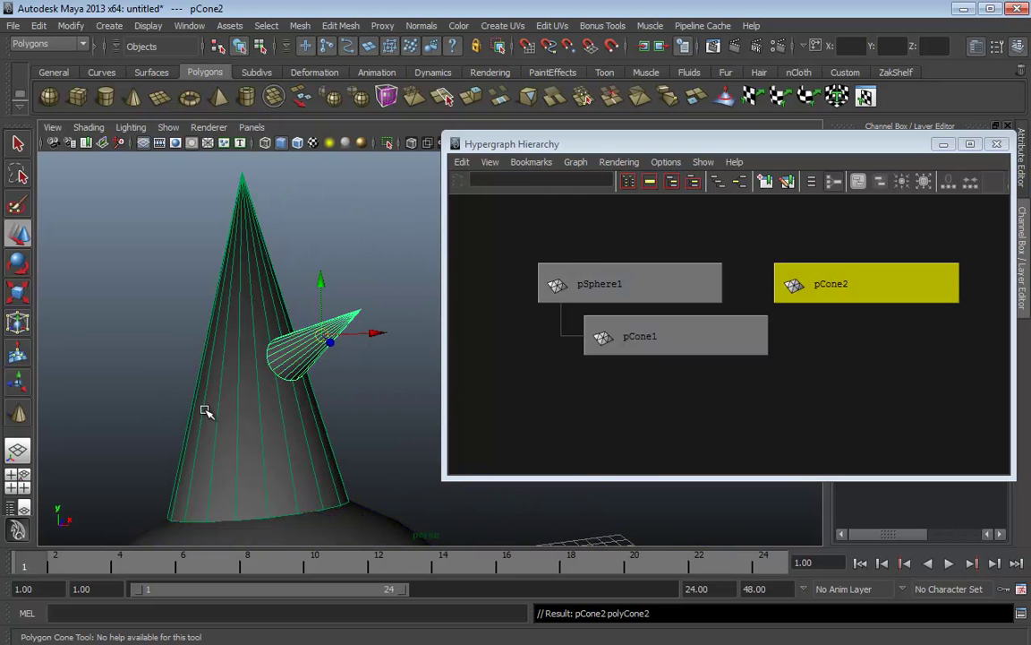
left_click_drag(210, 420, 223, 334)
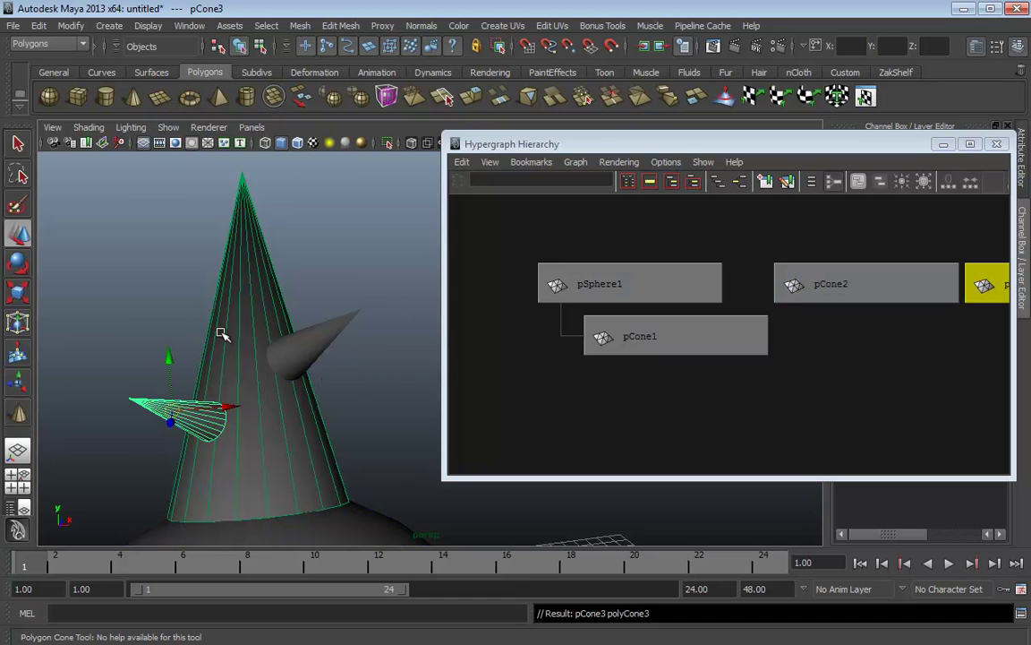
left_click_drag(225, 285, 143, 224)
mouse_move(316, 468)
left_mouse_down()
mouse_move(353, 471)
mouse_move(425, 427)
left_mouse_up()
key("w")
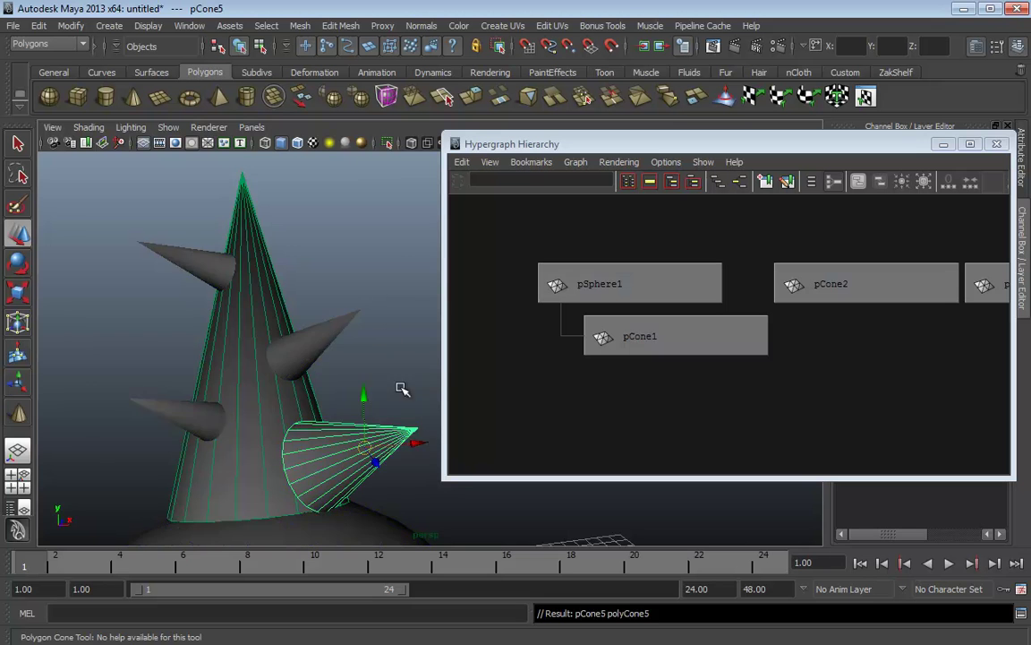
Create three more spike-like polygon cones at different heights on the opposite side of the live cone.
mouse_move(391, 337)
left_mouse_down("alt")
mouse_move(232, 343)
mouse_move(186, 318)
left_mouse_up("alt")
key("y")
left_click_drag(186, 319, 253, 270)
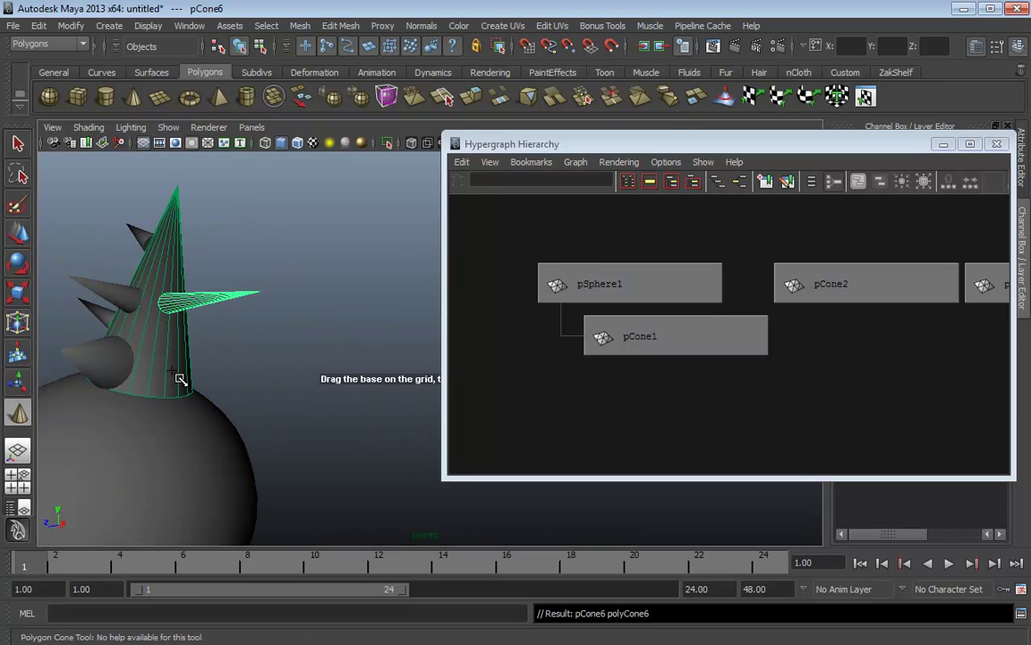
left_click_drag(182, 382, 191, 389)
left_click_drag(199, 385, 242, 360)
key("g")
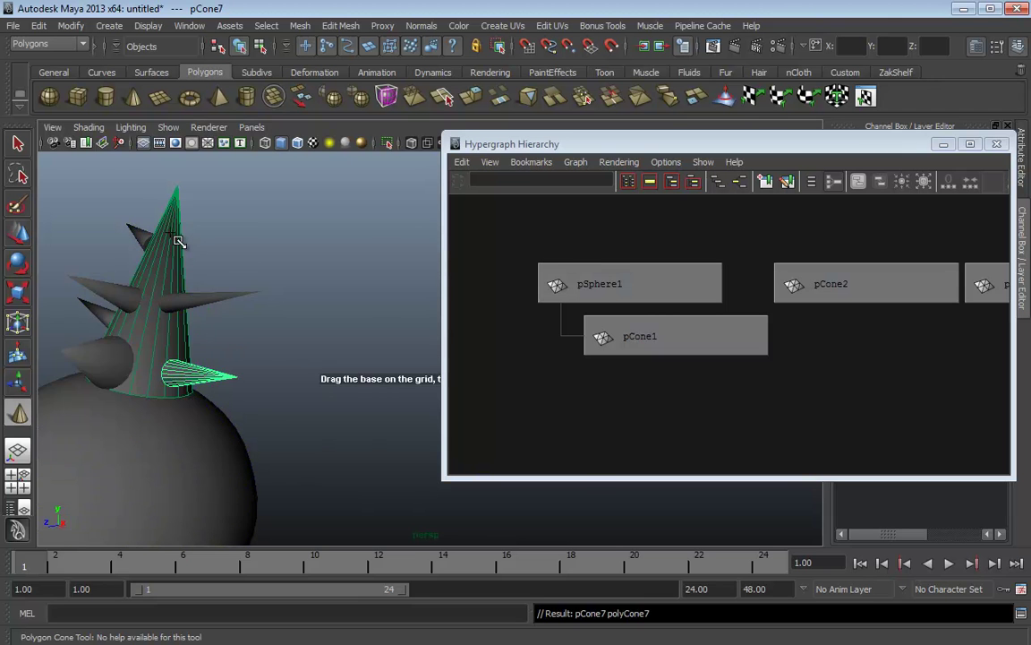
left_click_drag(174, 236, 254, 249)
key("w")
Deselect everything and revert the large cone from being a live surface with Make Not Live.
left_click_drag(260, 352, 311, 381, "alt")
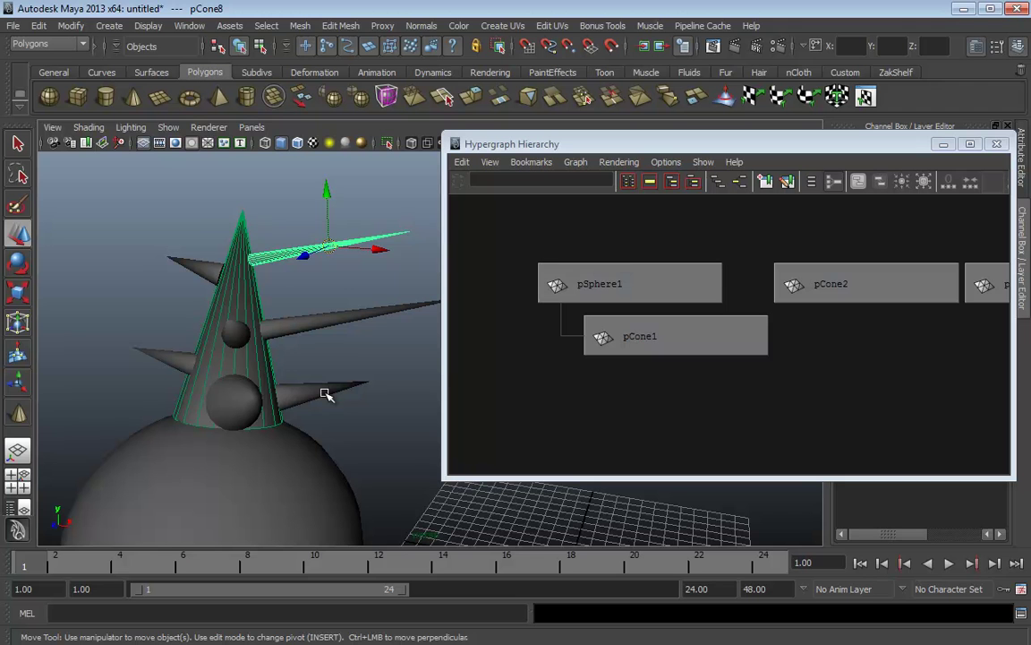
left_click(172, 215)
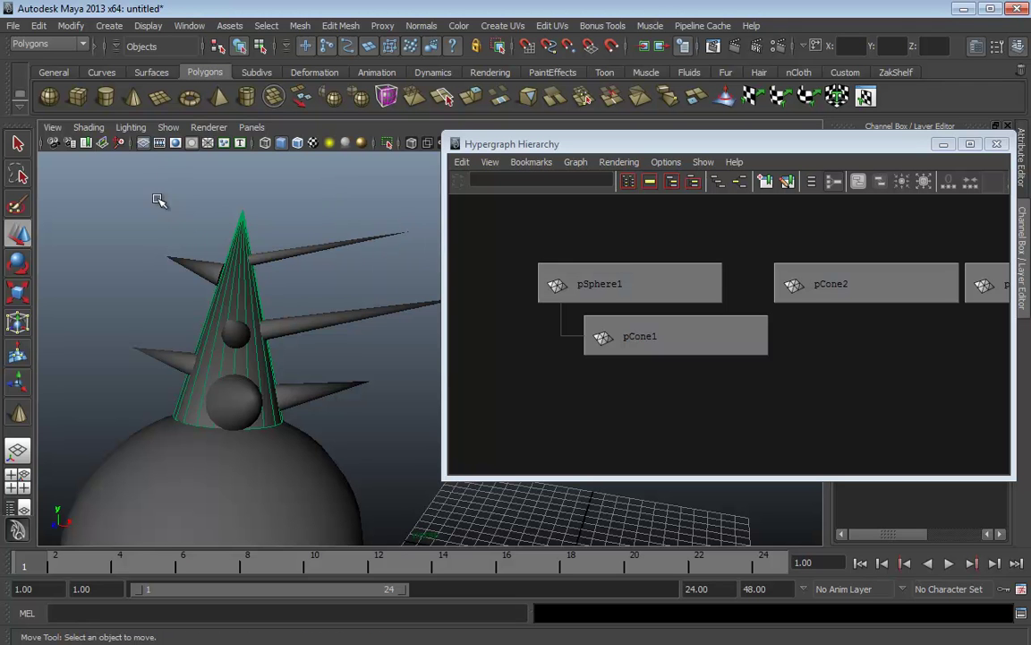
left_click(73, 26)
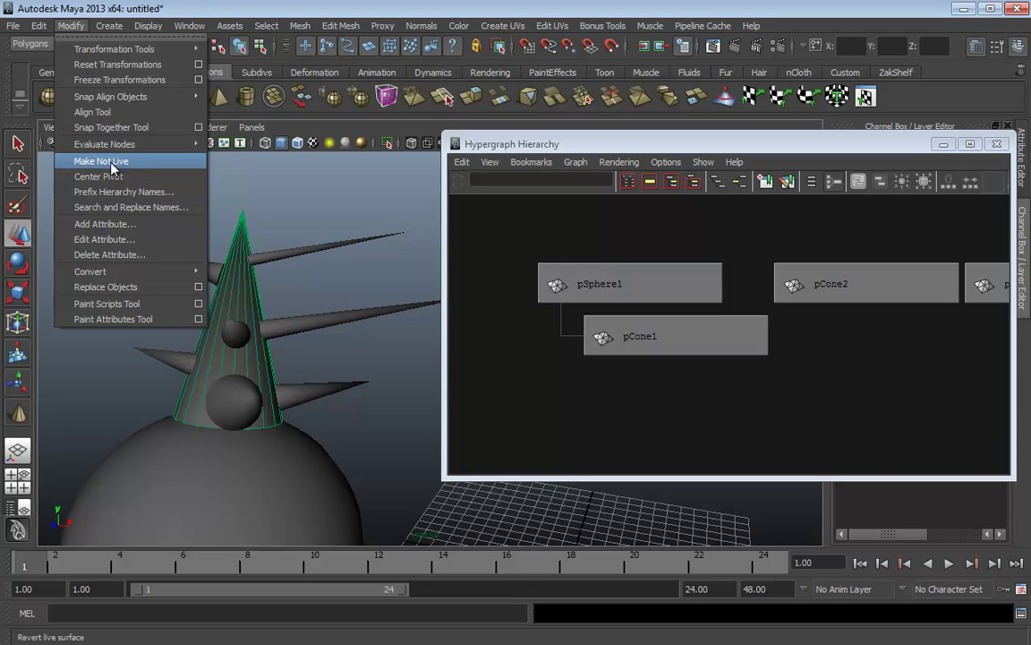
left_click(113, 165)
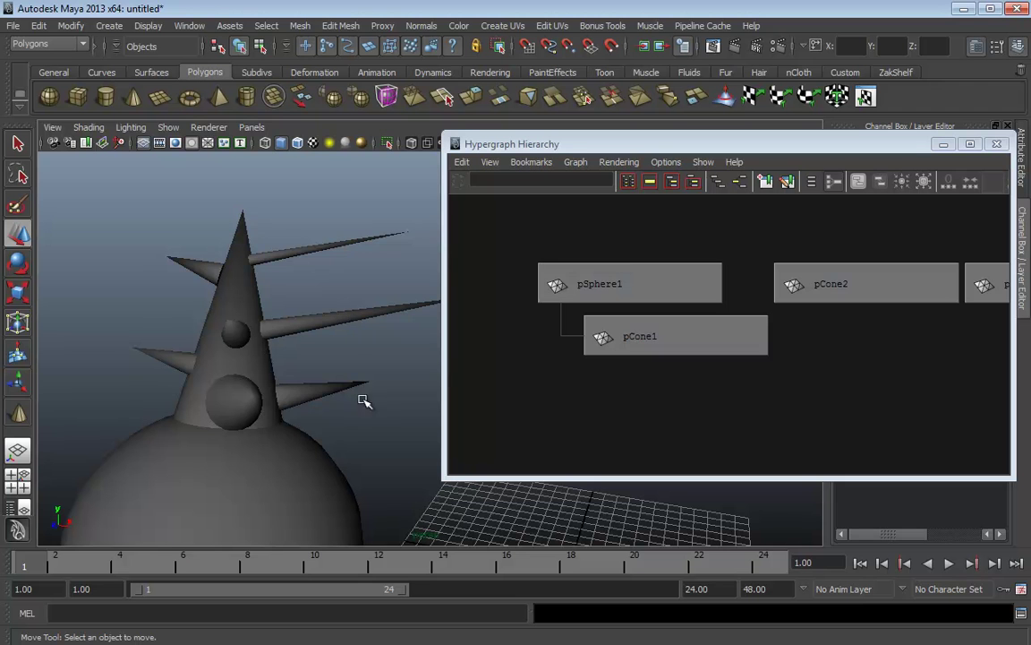
Parent all seven small cones to pCone1, frame the full hierarchy in the Hypergraph and clear the selection.
left_click(323, 396)
left_click(303, 317, "shift")
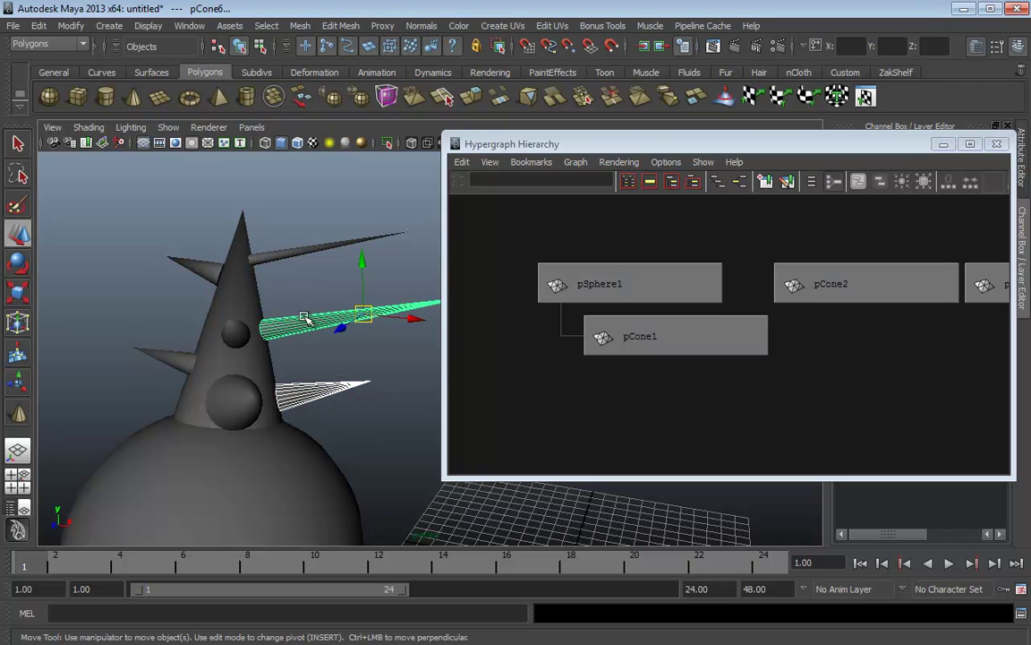
left_click(292, 251, "shift")
left_click(192, 264, "shift")
left_click(238, 333, "shift")
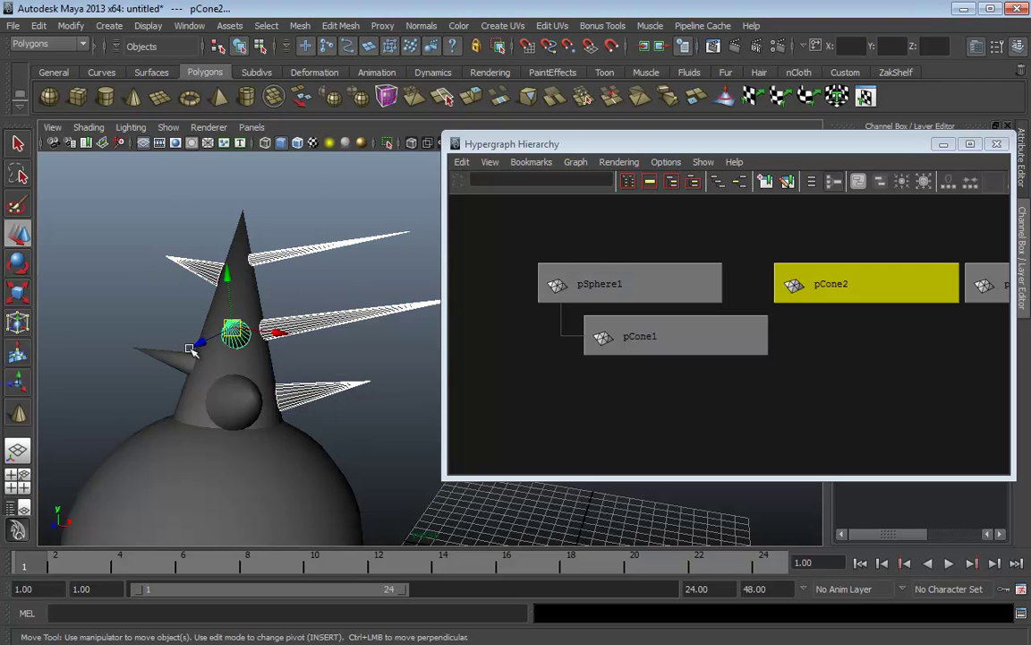
left_click(158, 358, "shift")
left_click(235, 398, "shift")
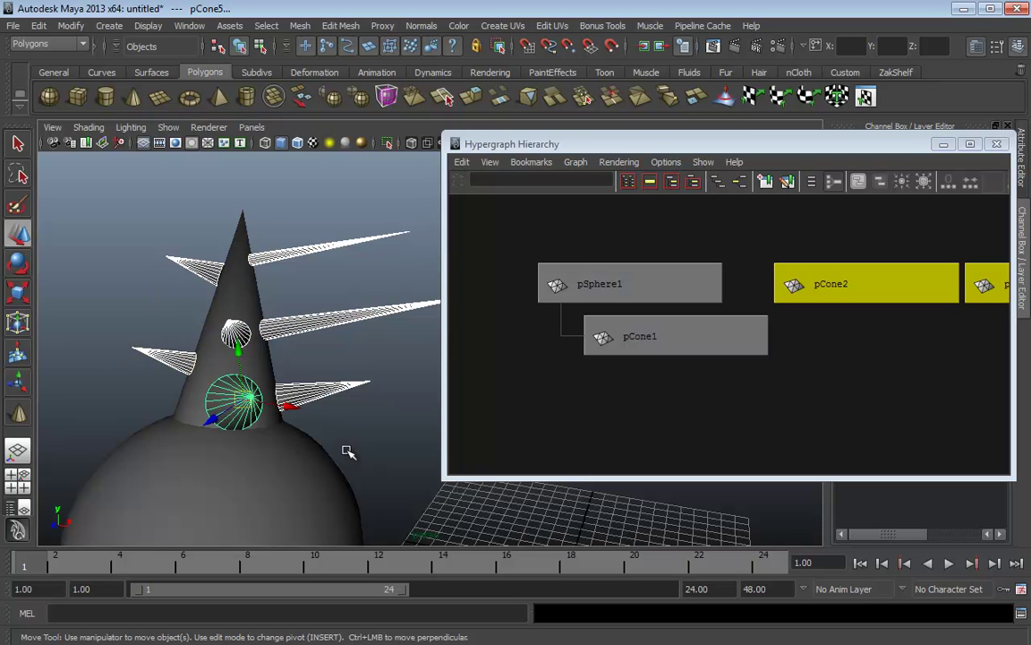
left_click(239, 240, "shift")
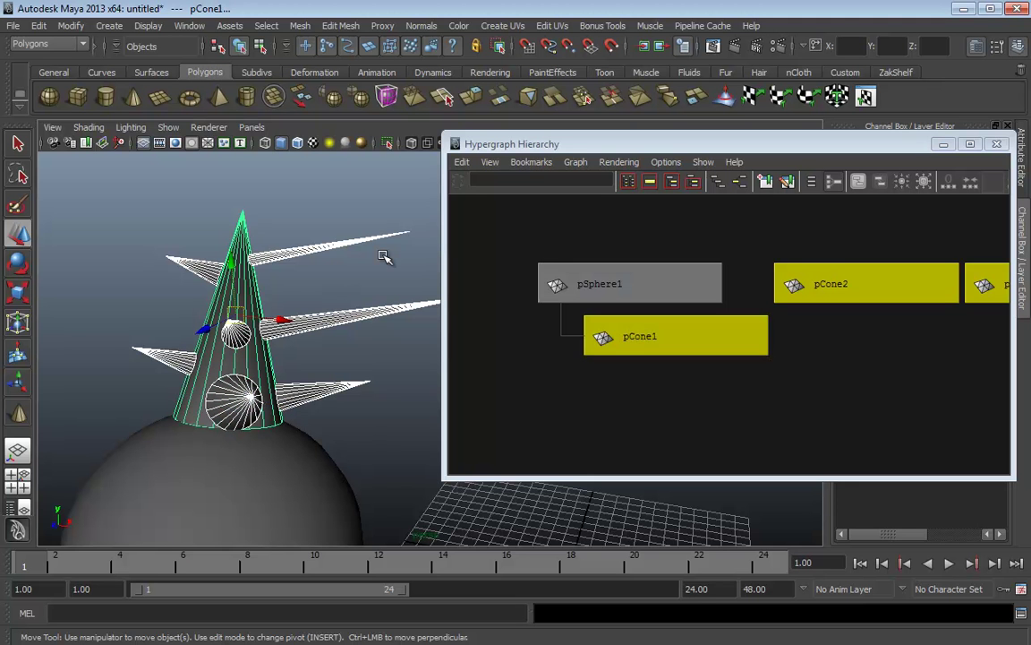
key("p")
key("a")
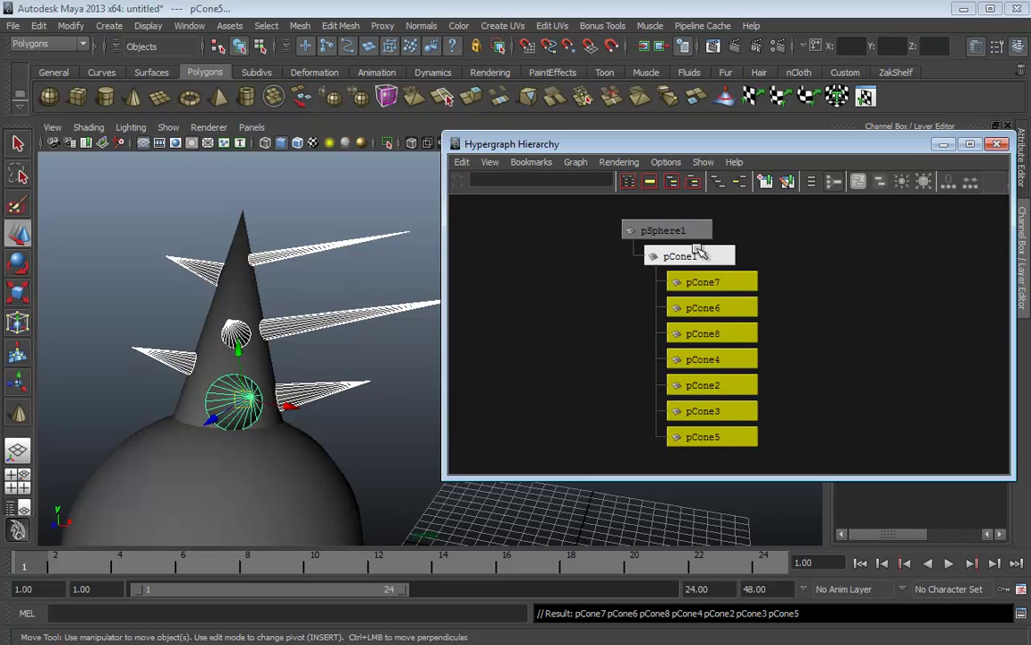
left_click(818, 288)
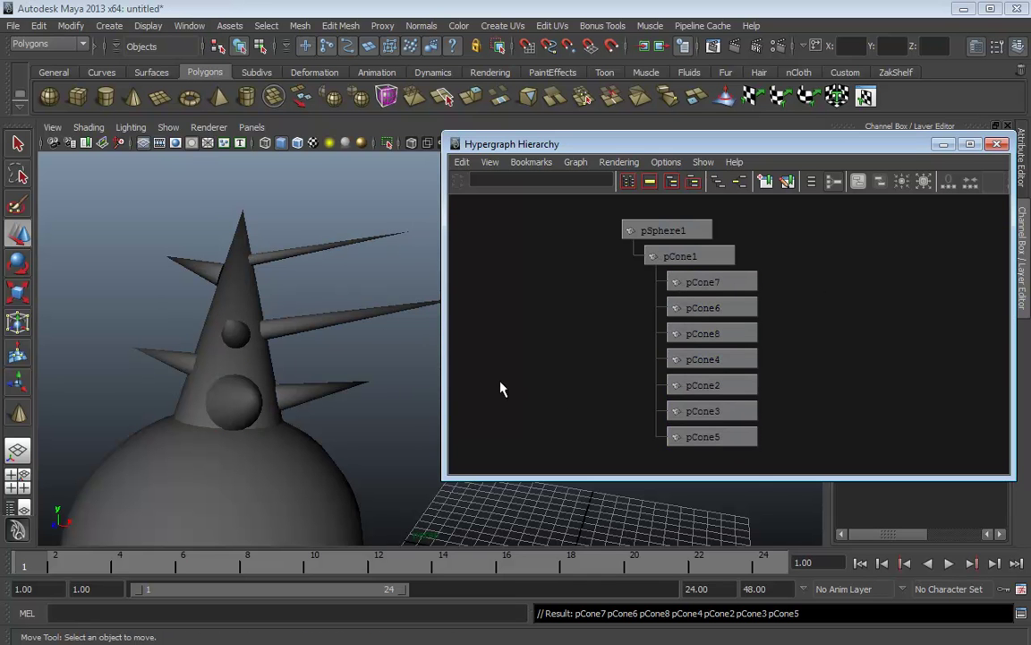
Try rotating the sphere together with its child cones, undo the rotation and clear the selection.
left_click_drag(375, 453, 298, 403, "alt")
left_click(341, 459)
key("e")
left_click_drag(341, 369, 318, 345)
key("ctrl+z")
left_click(367, 322)
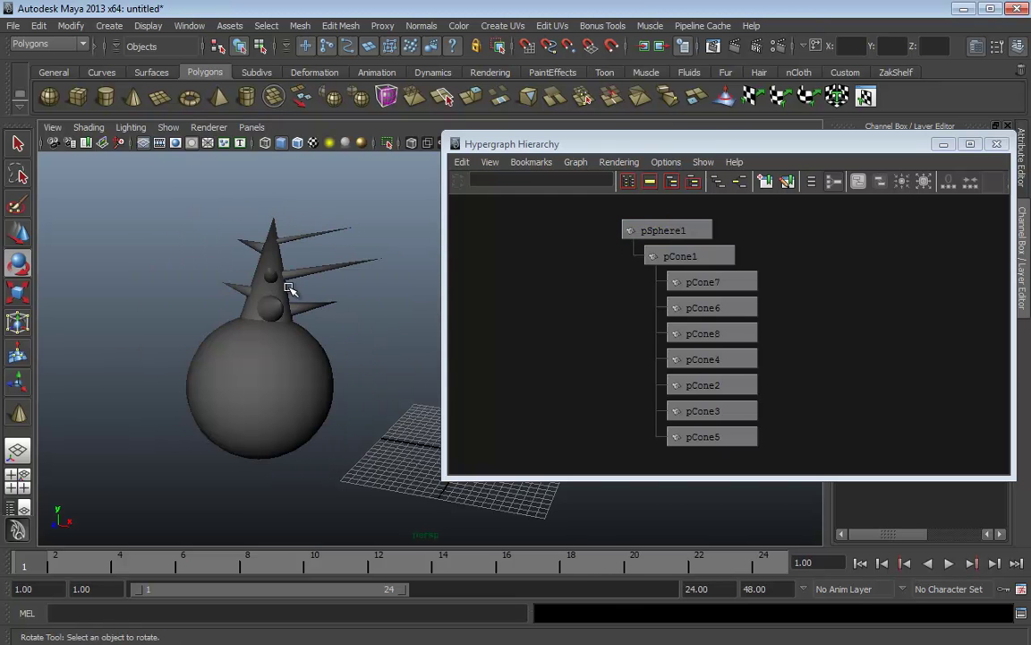
Move pCone1 with its spikes up and away from the sphere and try rotating it.
left_click(260, 290)
key("w")
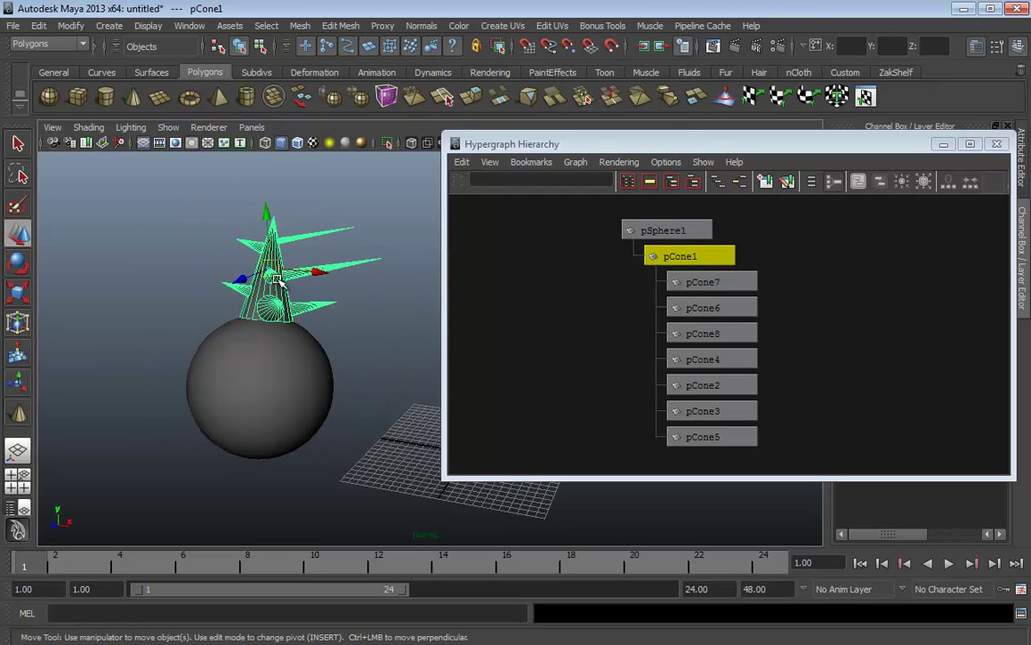
left_click_drag(255, 260, 354, 253)
key("e")
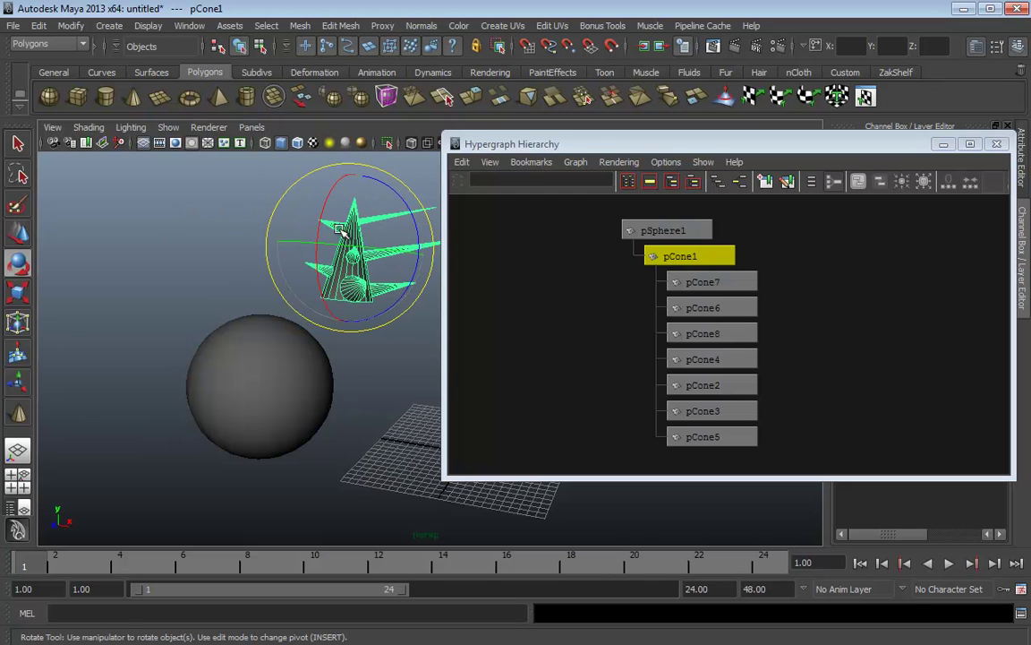
left_click(387, 182)
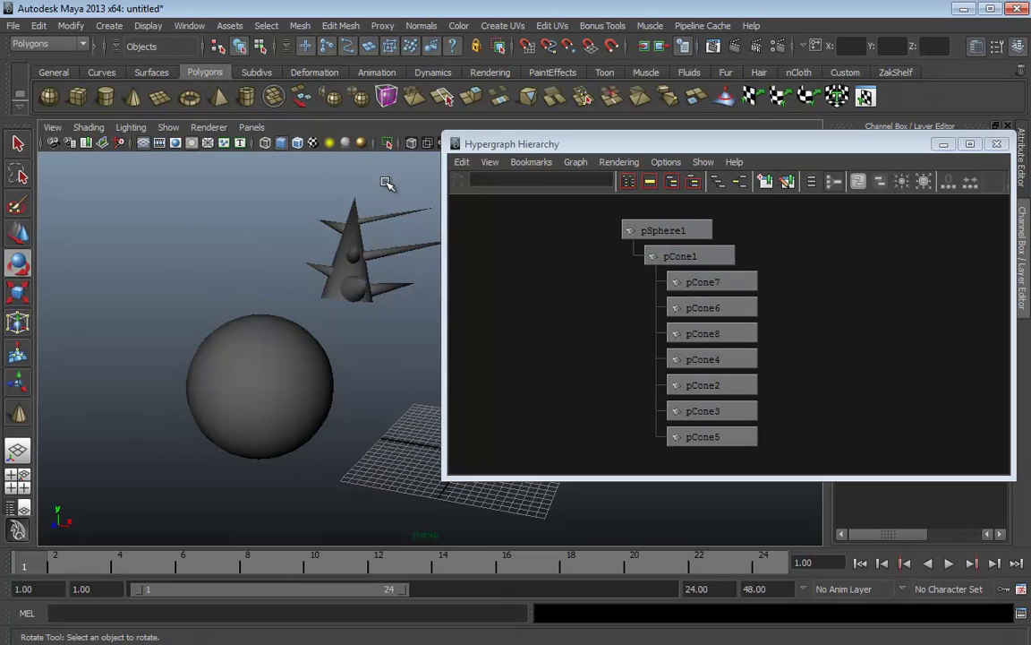
left_click(351, 213)
left_click_drag(401, 201, 384, 206)
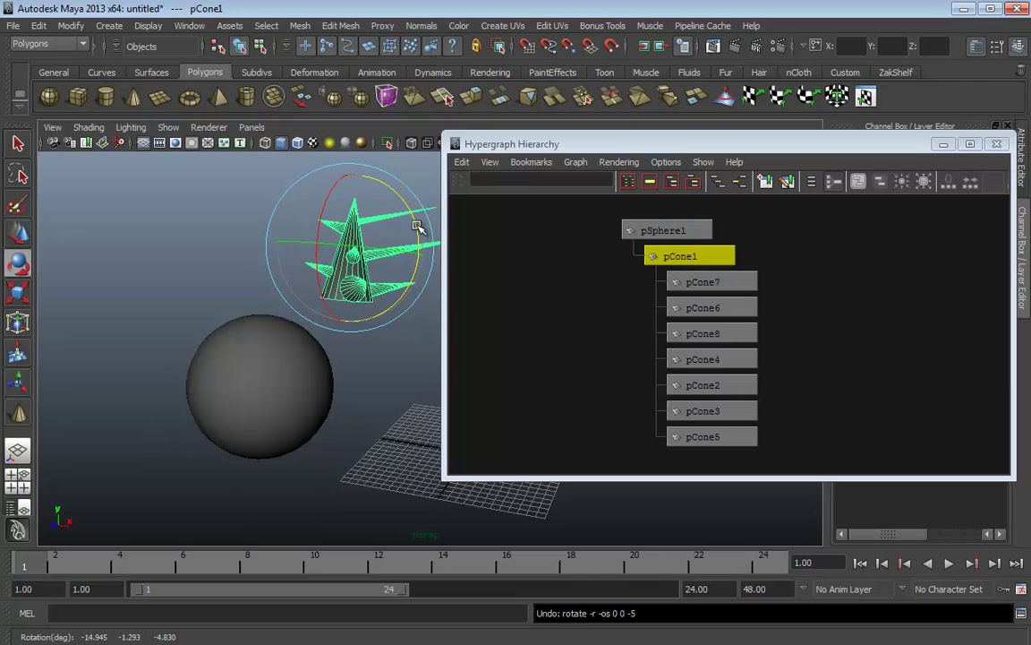
left_click(396, 387)
Try moving the child spike pCone7 on its own, and undo back to pCone1's original placement on the sphere.
left_click(406, 290)
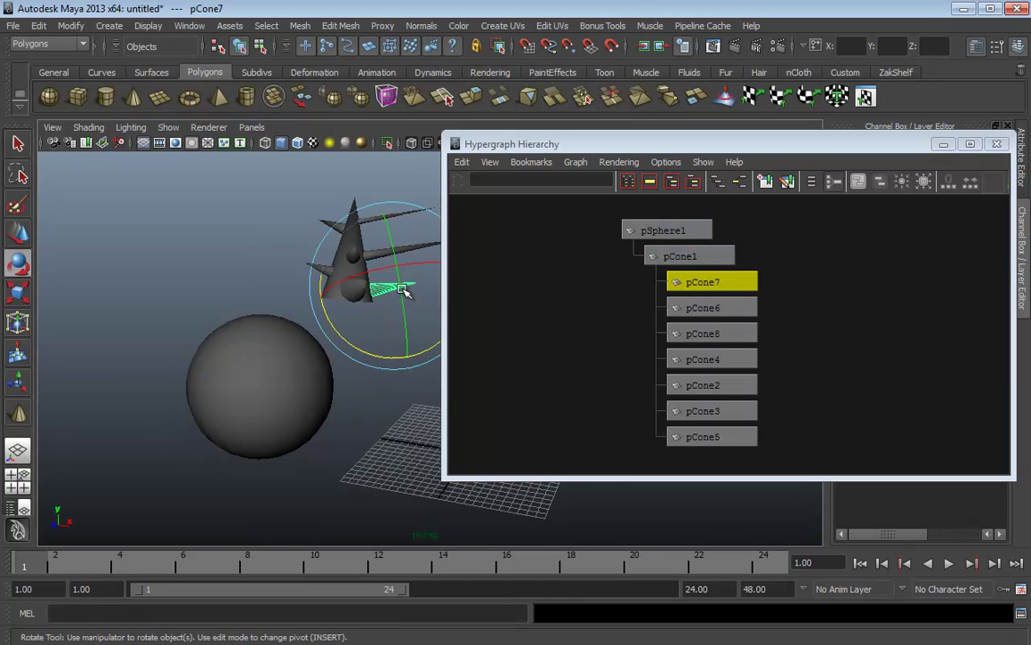
key("w")
left_click_drag(394, 289, 429, 300)
key("ctrl+z")
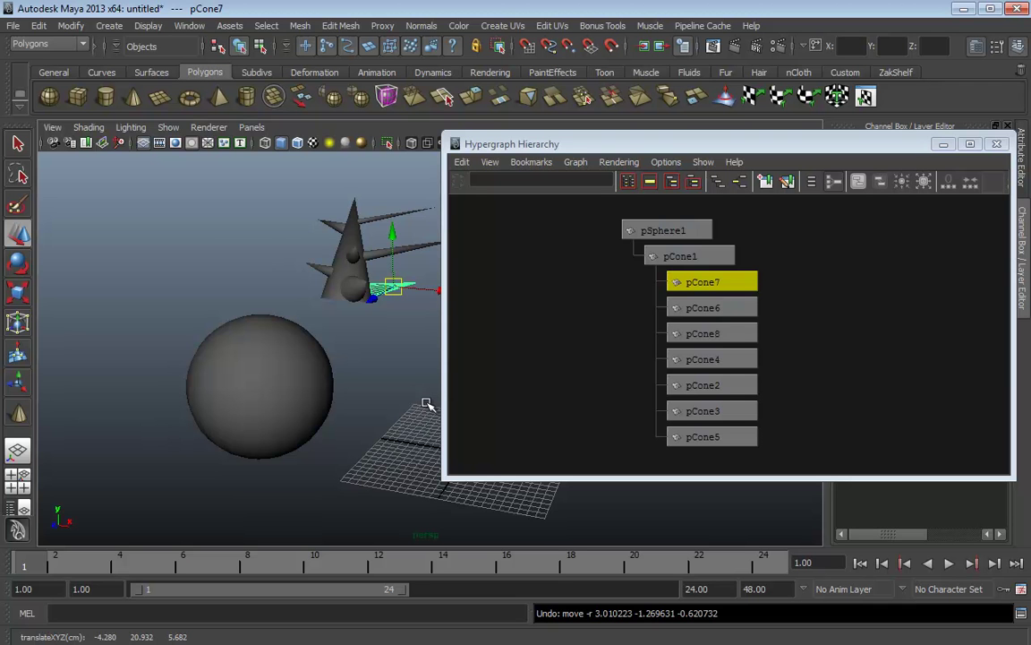
key("ctrl+z")
key("ctrl+z")
key("ctrl+z")
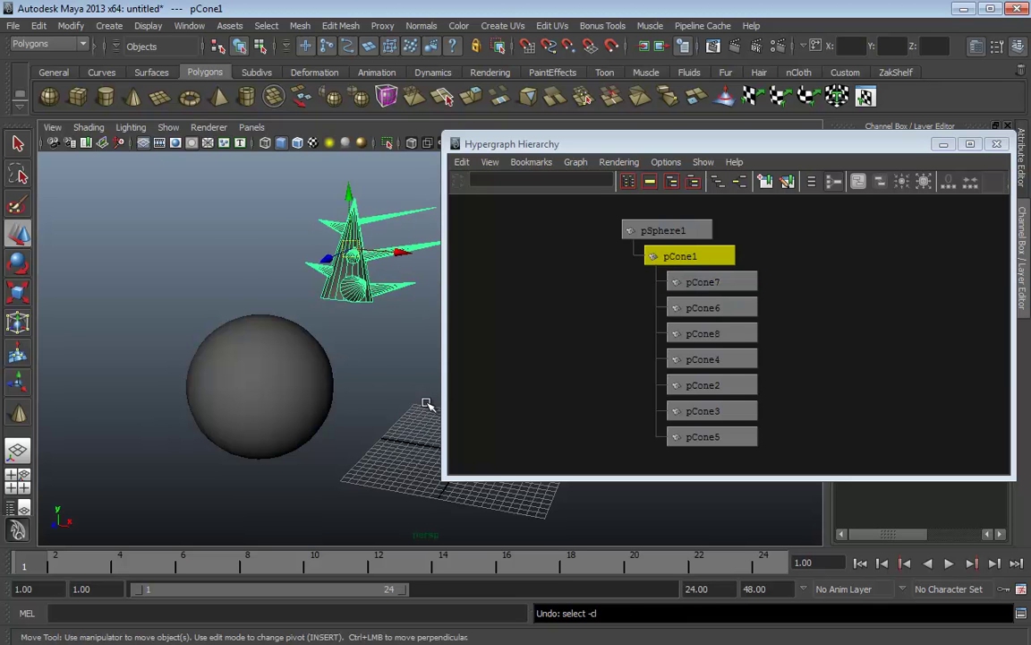
key("ctrl+z")
Stretch pSphere1 with its child cones to about 1.78 times its height using the Scale tool.
left_click_drag(284, 303, 226, 363, "alt")
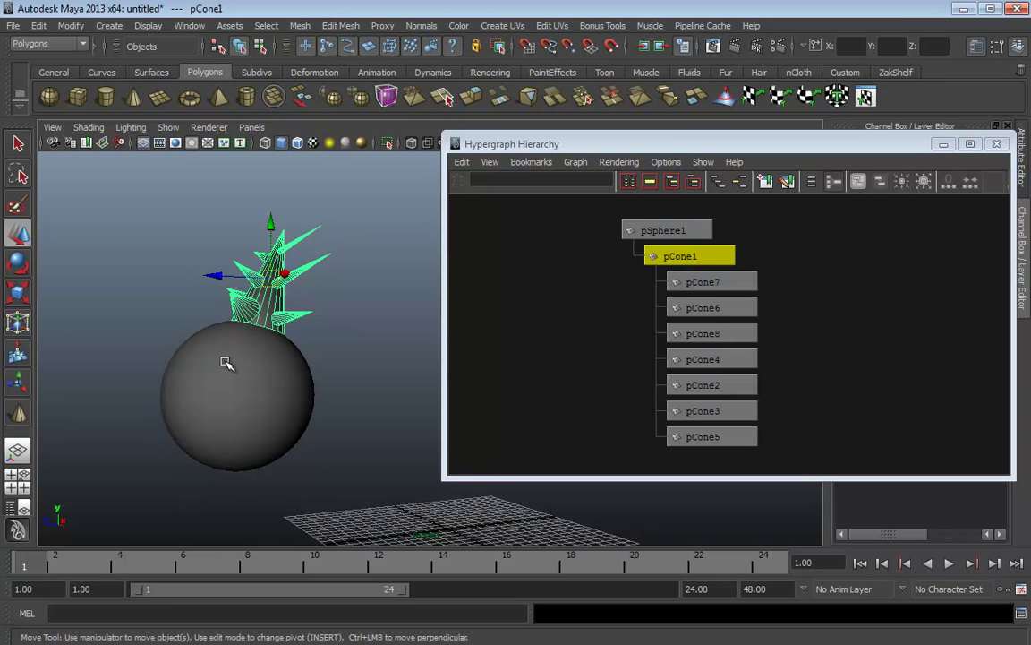
left_click_drag(240, 351, 170, 383, "alt")
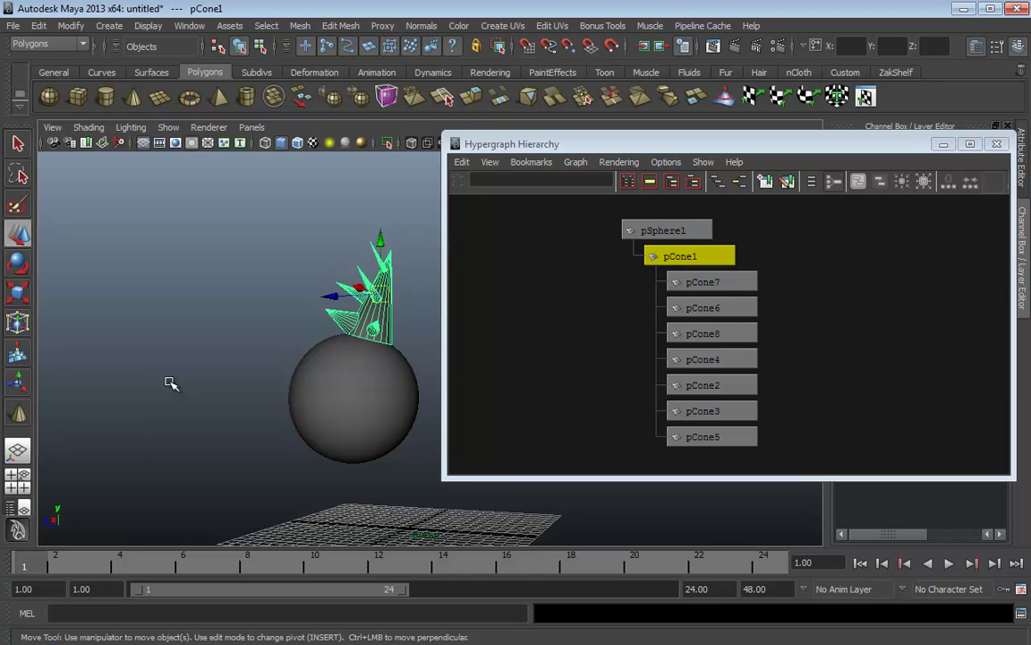
left_click_drag(250, 374, 320, 448, "alt")
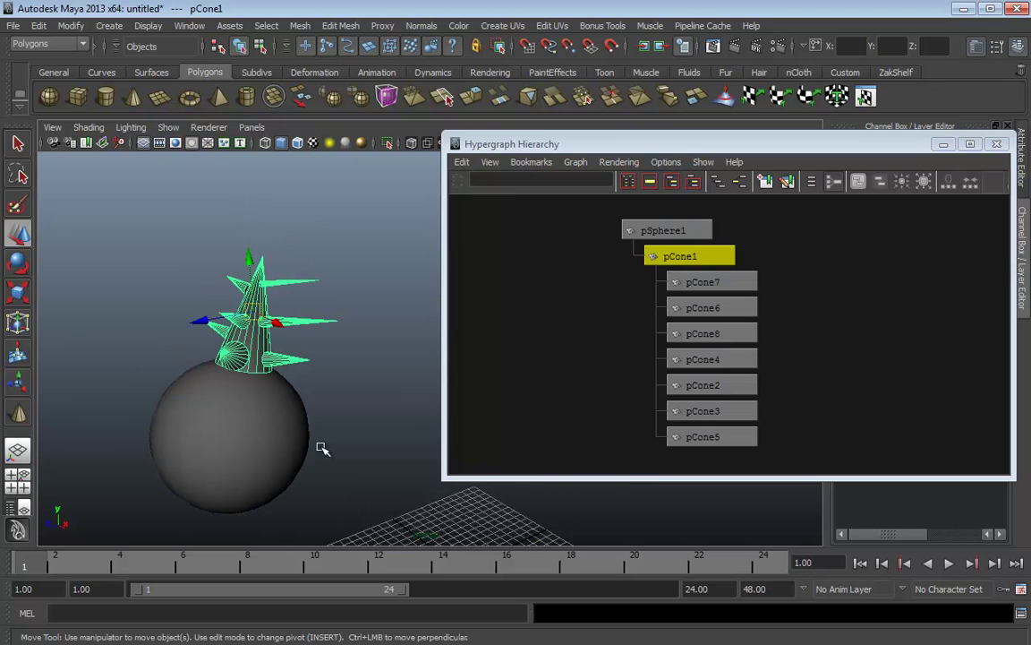
left_click(261, 448)
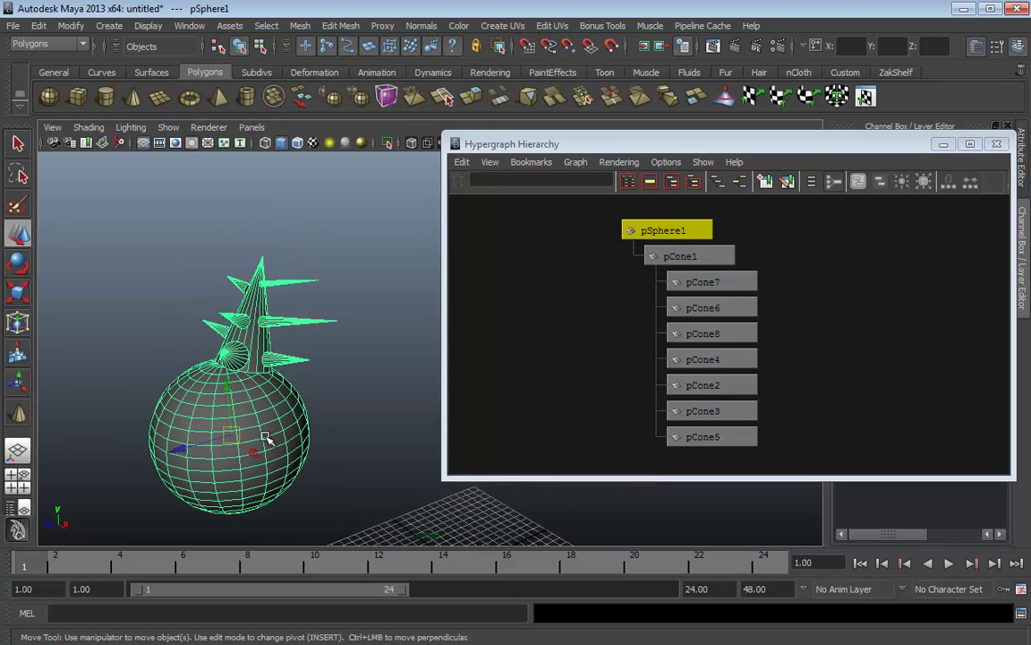
key("e")
key("r")
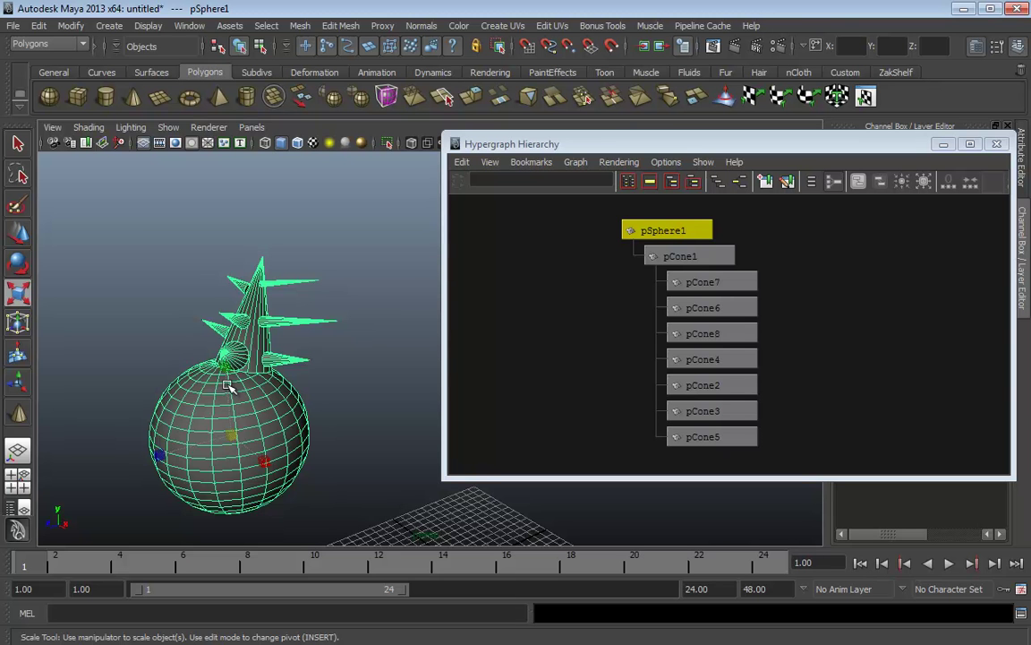
mouse_move(267, 387)
left_mouse_down("alt")
mouse_move(292, 376)
mouse_move(283, 421)
mouse_move(284, 387)
left_mouse_up("alt")
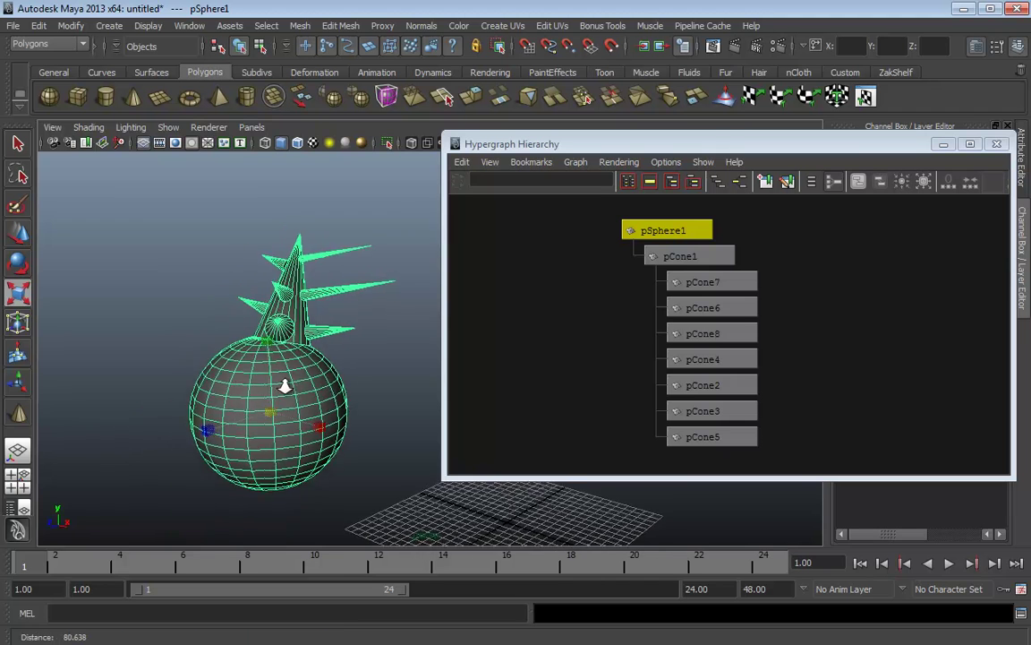
middle_click_drag(330, 385, 289, 392, "alt")
left_click_drag(225, 348, 201, 272)
left_click_drag(269, 344, 211, 402, "alt")
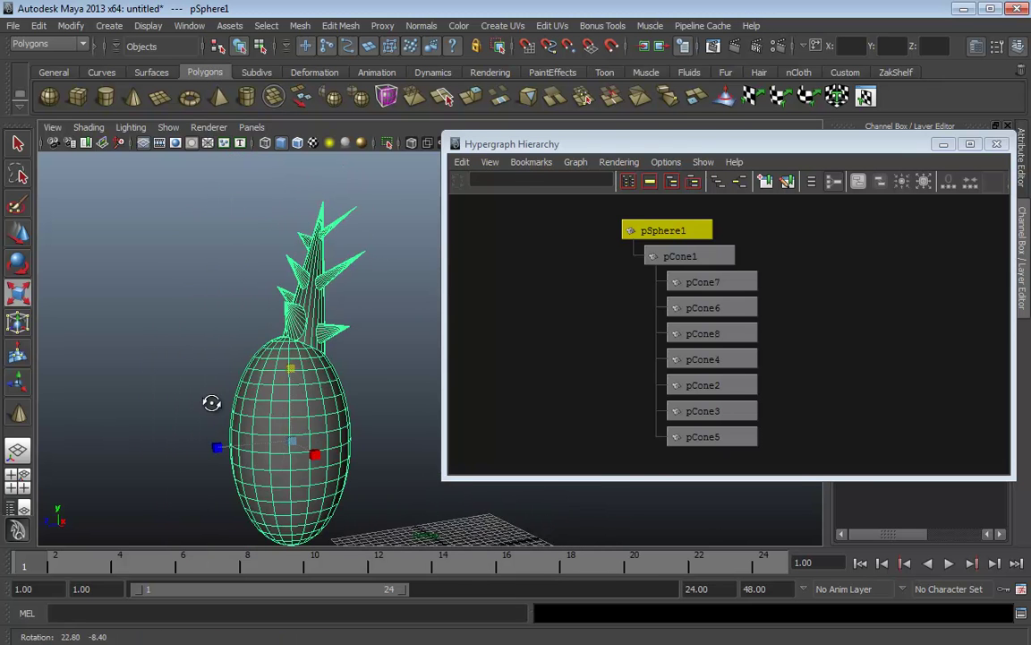
Step down the hierarchy to pCone1, try rotating it under the stretched sphere, and undo the rotations.
key("Down")
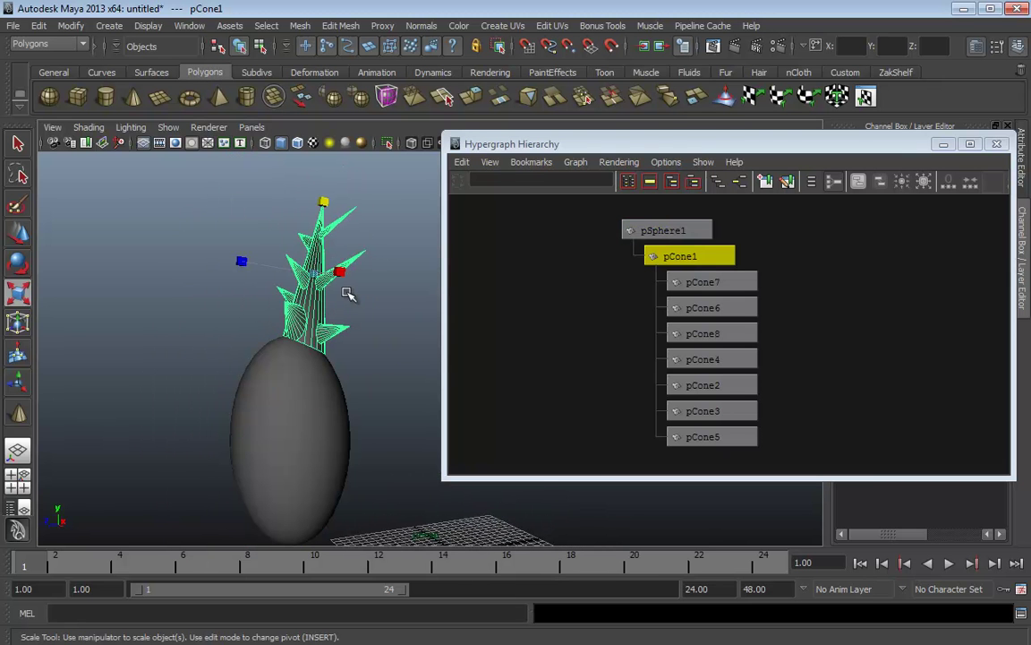
key("e")
left_click_drag(265, 223, 400, 356)
key("ctrl+z")
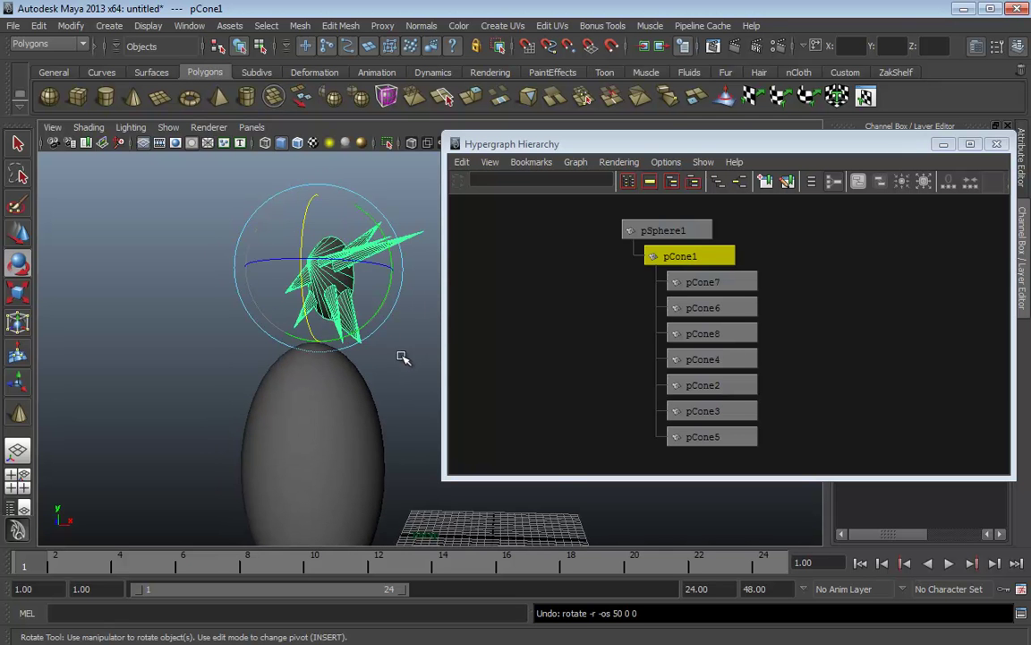
key("ctrl+z")
middle_click_drag(408, 448, 387, 386, "alt")
scroll(388, 390, "down", 2)
Step back up to pSphere1 and scale it even taller along its vertical axis.
key("Up")
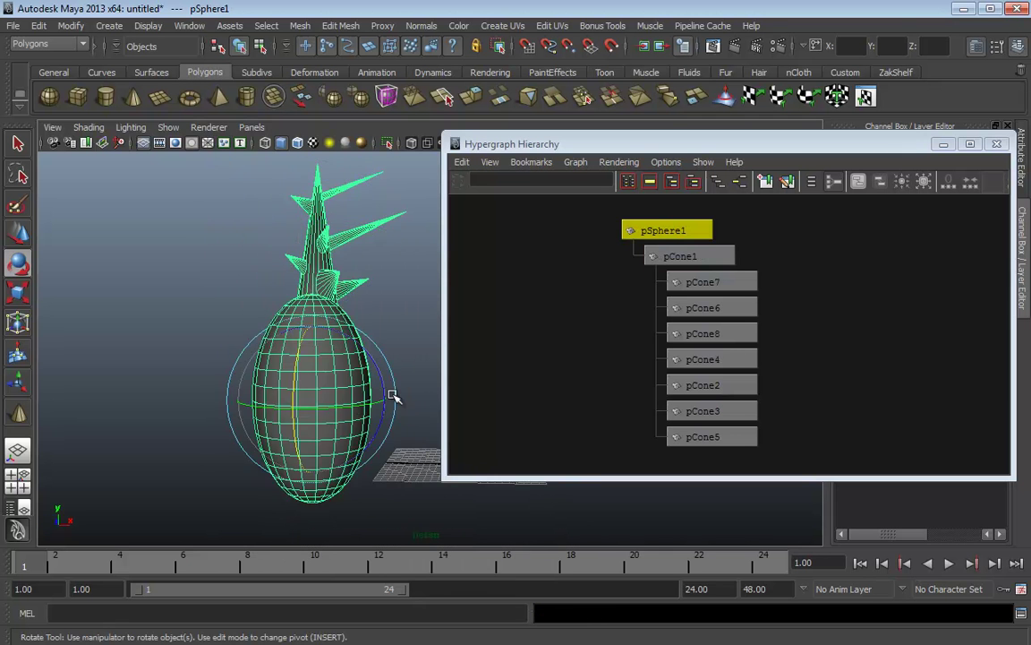
right_click_drag(394, 396, 271, 432, "alt")
middle_click_drag(405, 405, 345, 417, "alt")
left_click_drag(394, 396, 328, 394, "alt")
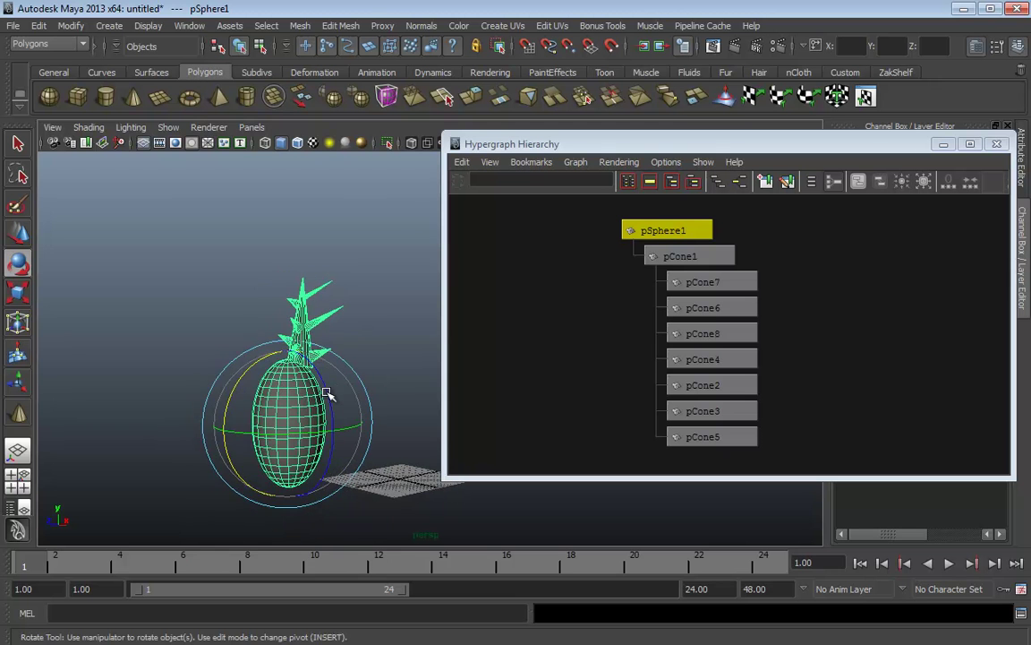
key("r")
left_click_drag(289, 354, 281, 252)
middle_click_drag(368, 287, 384, 402, "alt")
Rotate pCone1 above the elongated sphere to show how the parent's non-uniform scale distorts it.
left_click(324, 345)
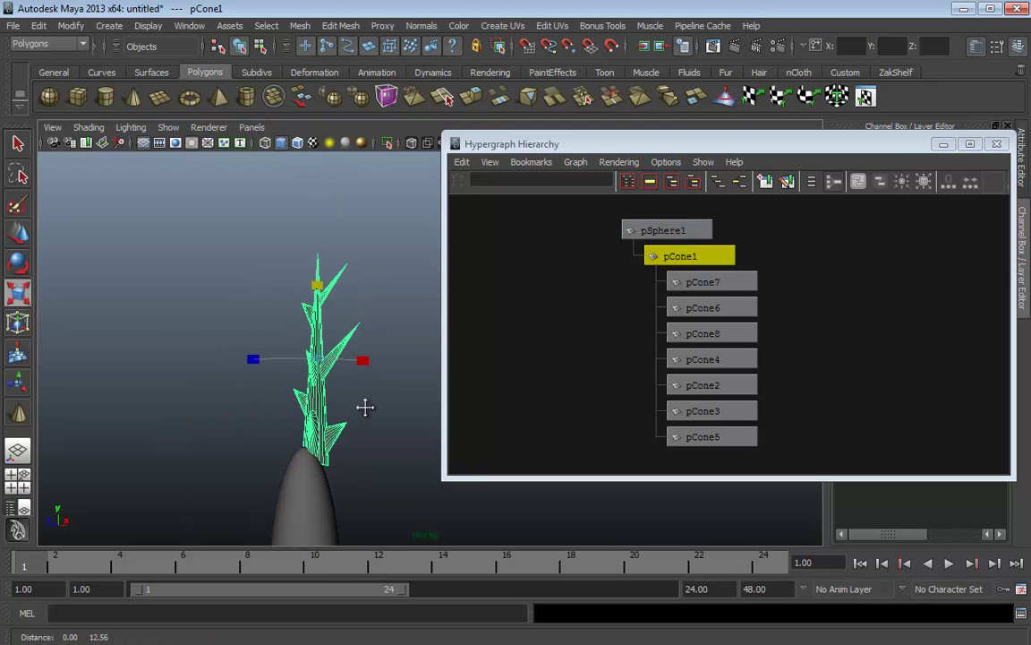
key("e")
left_click_drag(292, 323, 235, 425, "alt")
left_click_drag(200, 462, 319, 419, "alt")
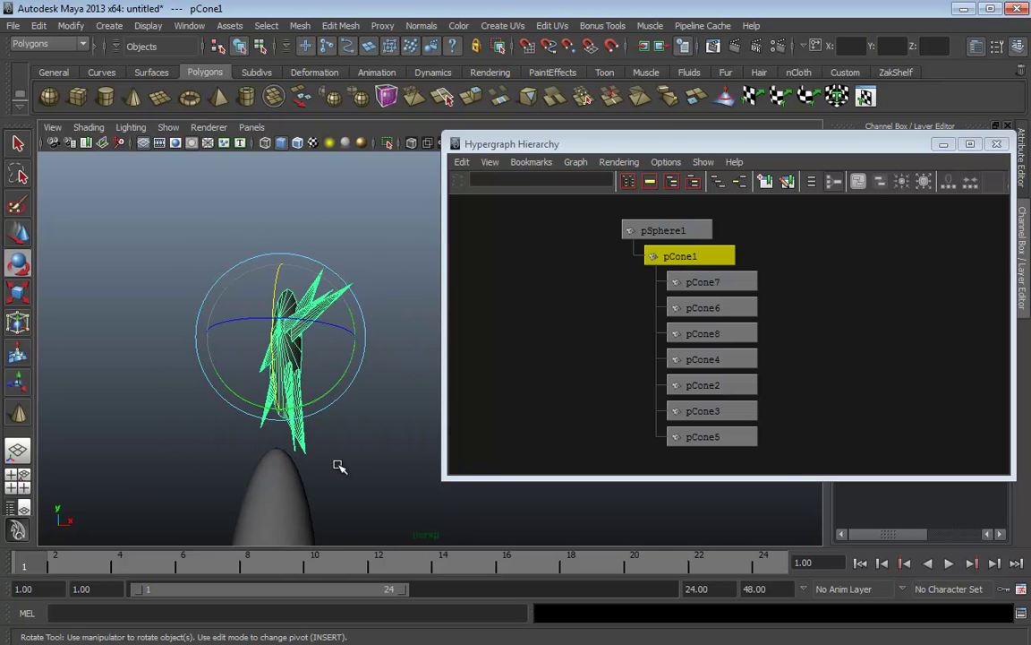
middle_click_drag(338, 468, 327, 431, "alt")
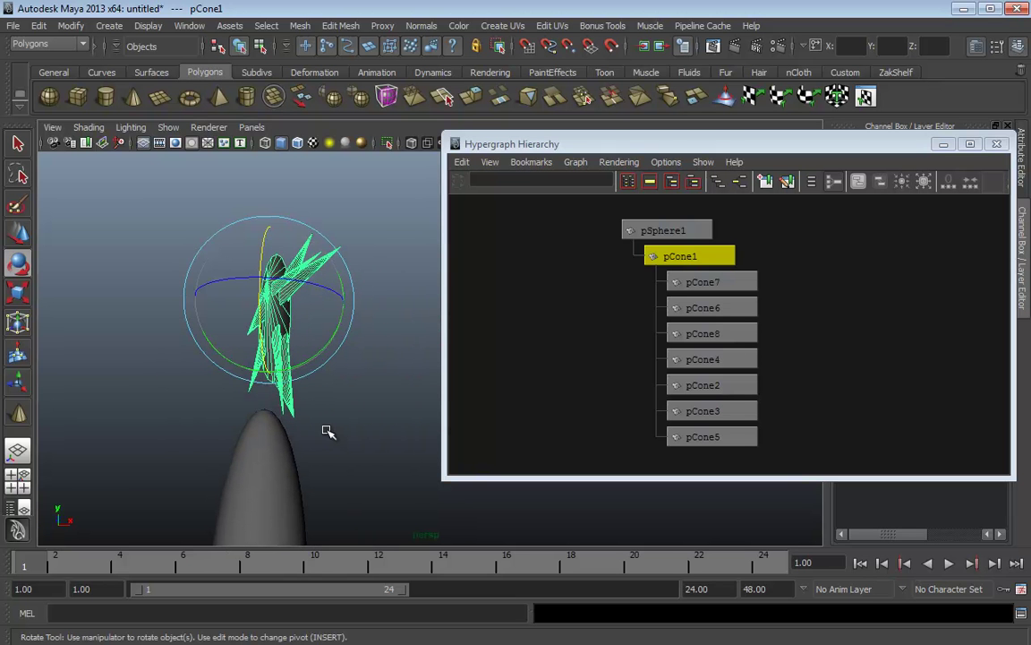
Undo the cone rotations and both sphere stretches, and clear the selection.
key("ctrl+z")
key("ctrl+z")
key("ctrl+z")
key("ctrl+z")
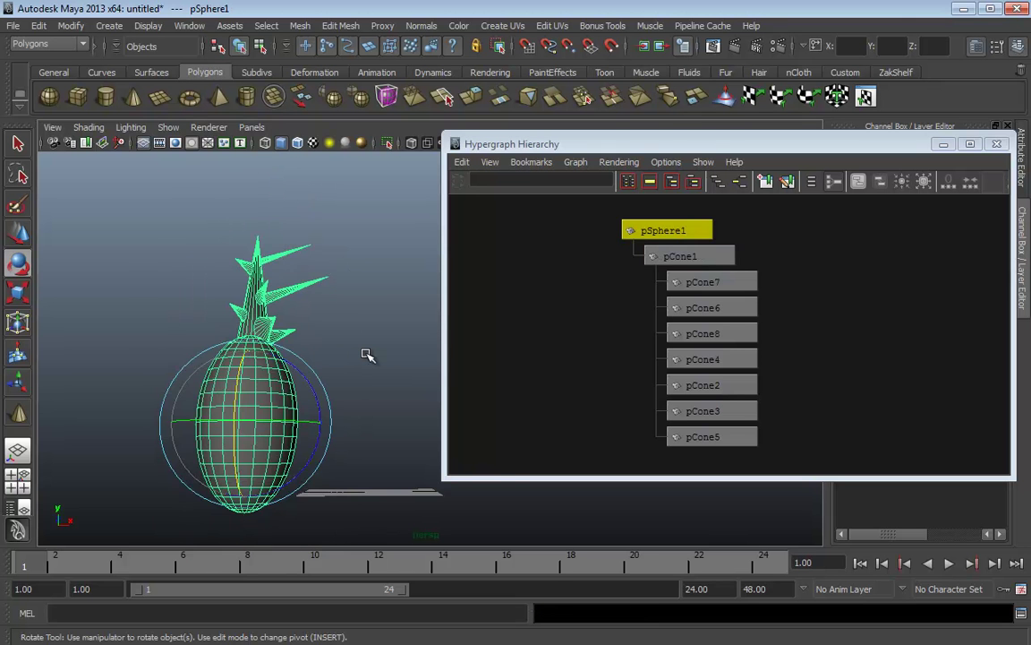
key("ctrl+z")
key("ctrl+z")
key("ctrl+z")
key("ctrl+z")
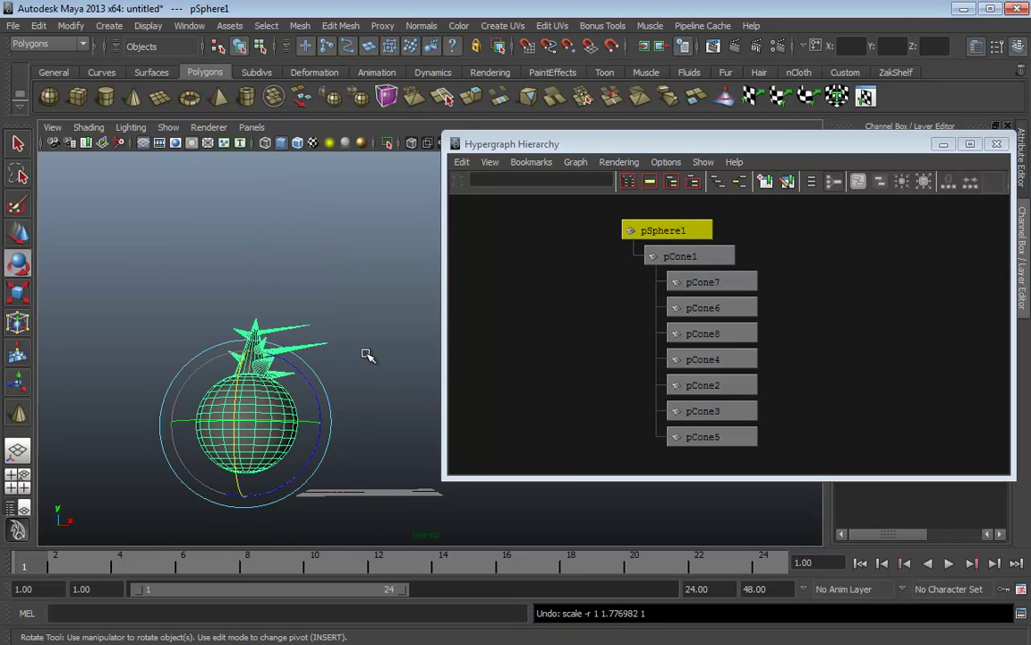
left_click_drag(367, 355, 318, 358, "alt")
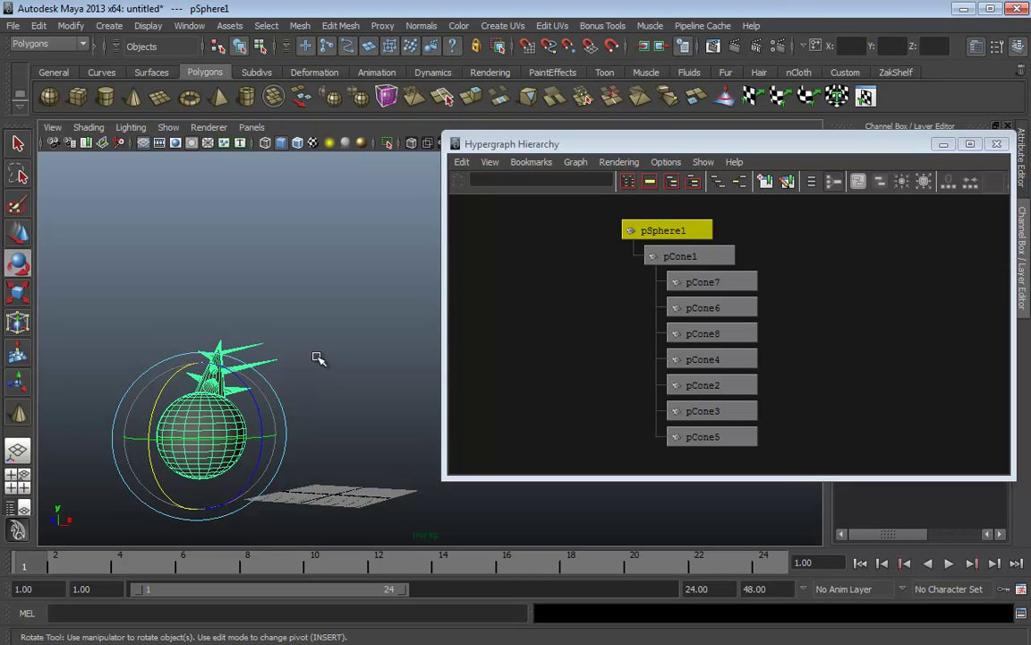
mouse_move(318, 358)
left_mouse_down("alt")
mouse_move(304, 346)
mouse_move(313, 333)
mouse_move(351, 347)
mouse_move(333, 347)
left_mouse_up("alt")
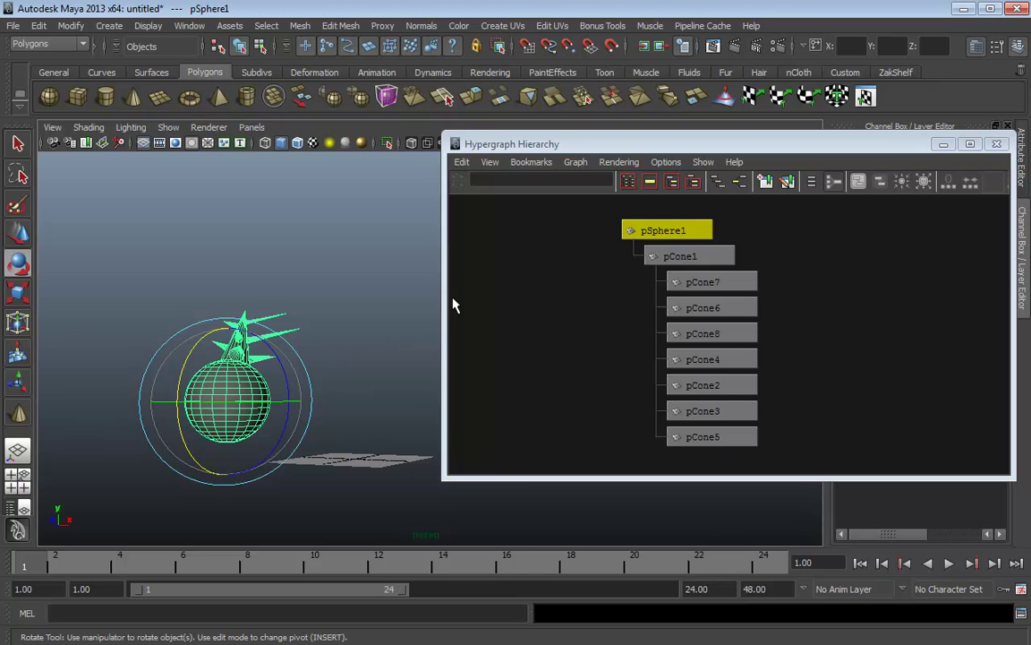
left_click(297, 238)
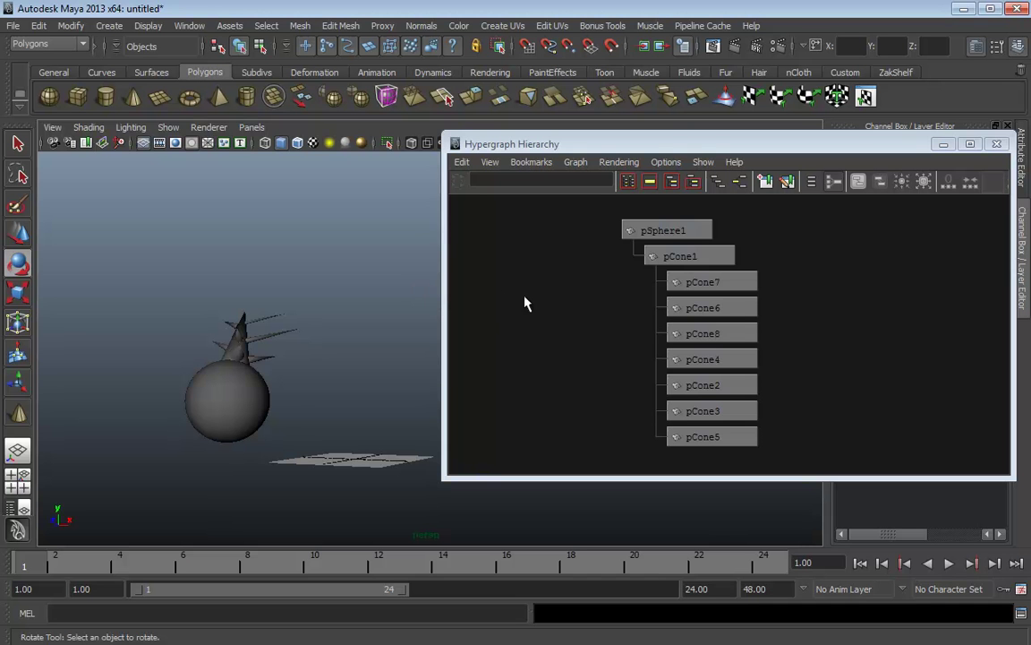
Unparent the seven small cones from pCone1 and pCone1 from pSphere1, and frame all nodes in the Hypergraph.
left_click(702, 281)
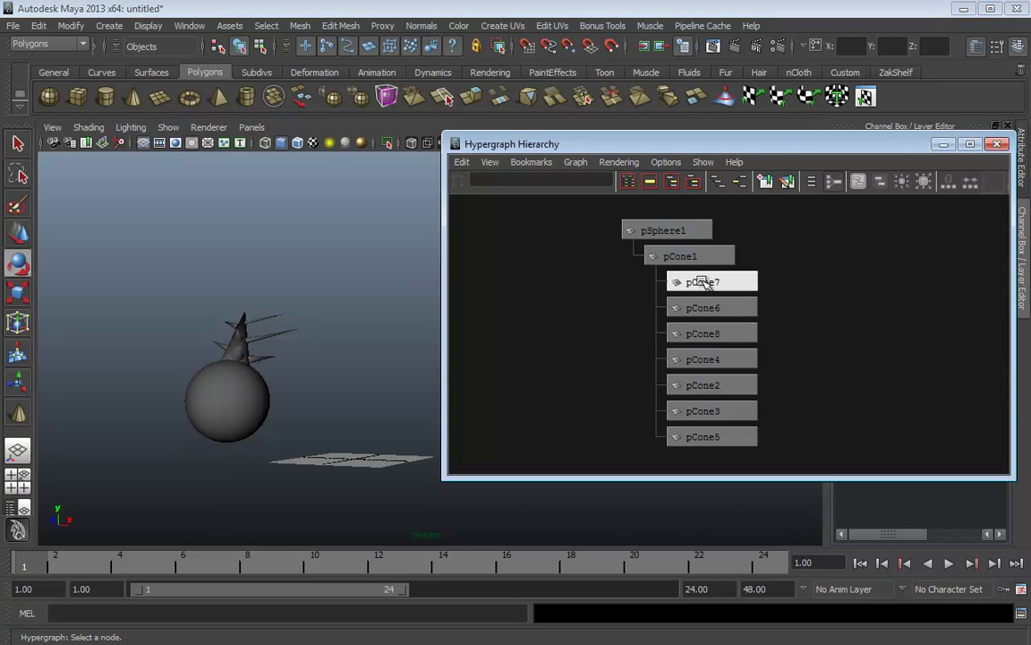
middle_click_drag(703, 279, 797, 282)
middle_click_drag(720, 284, 799, 281)
middle_click_drag(721, 284, 788, 283)
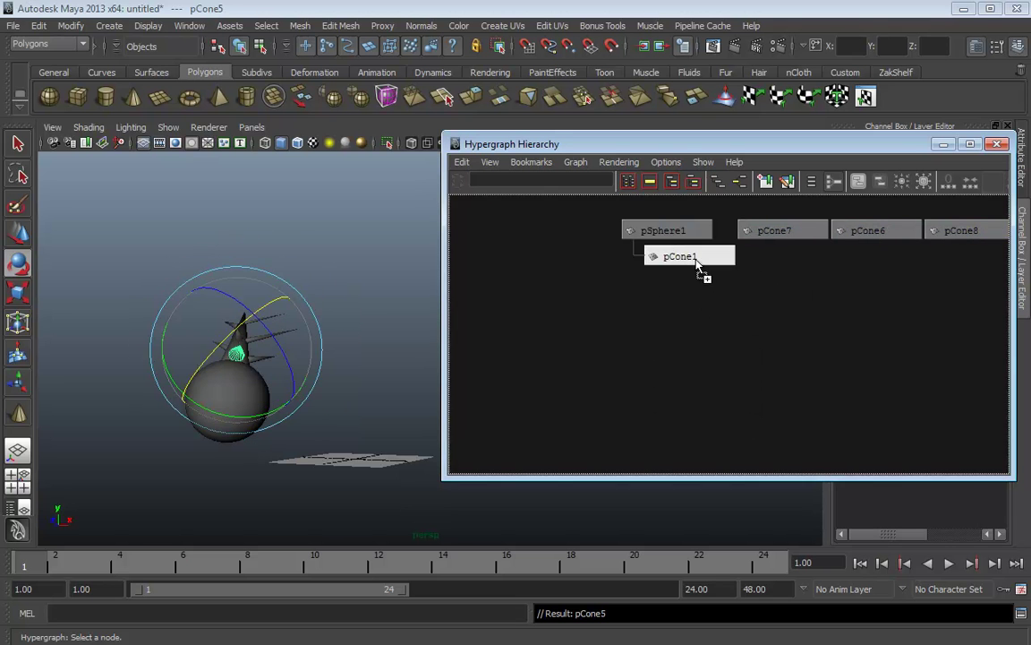
middle_click_drag(697, 261, 730, 322)
left_click(357, 404)
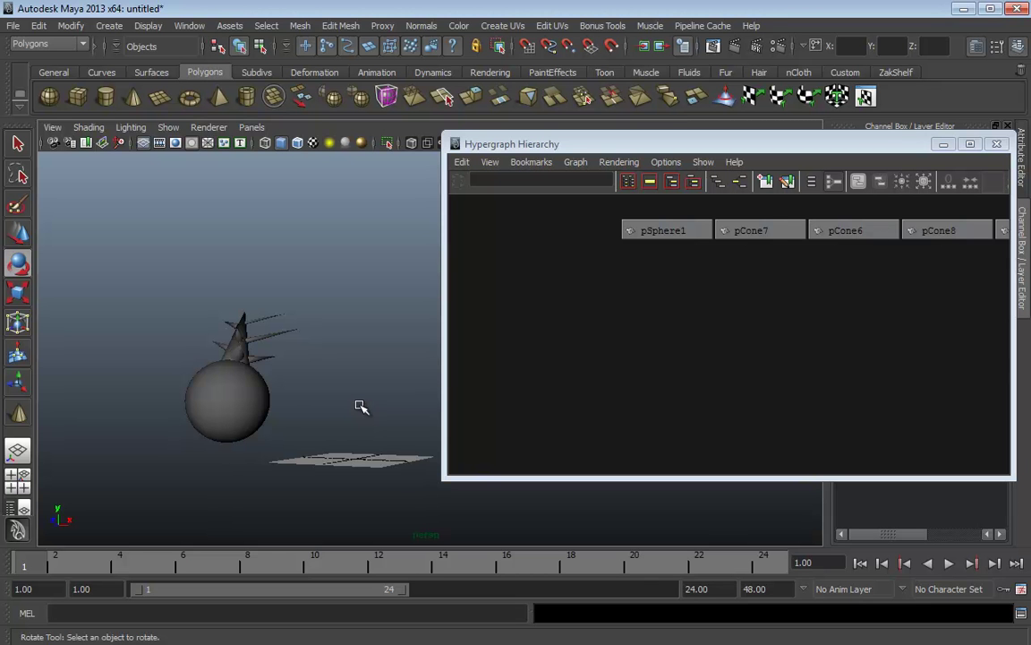
left_click(840, 318)
key("a")
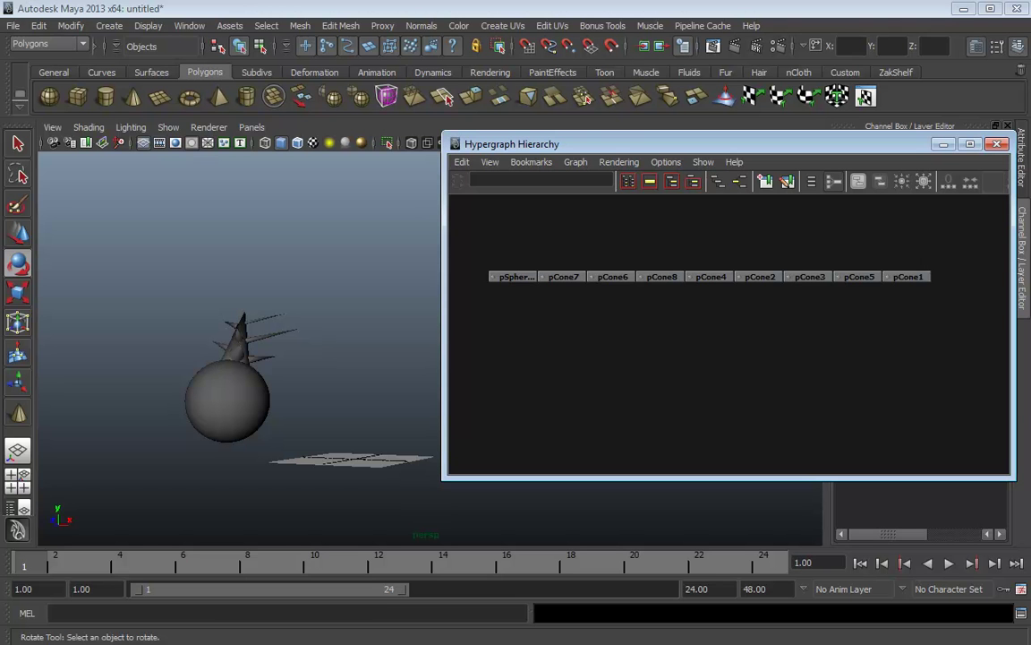
Select the sphere and all eight cones in the viewport and group them under one new node.
left_click_drag(384, 303, 183, 443, "alt")
left_click(405, 224)
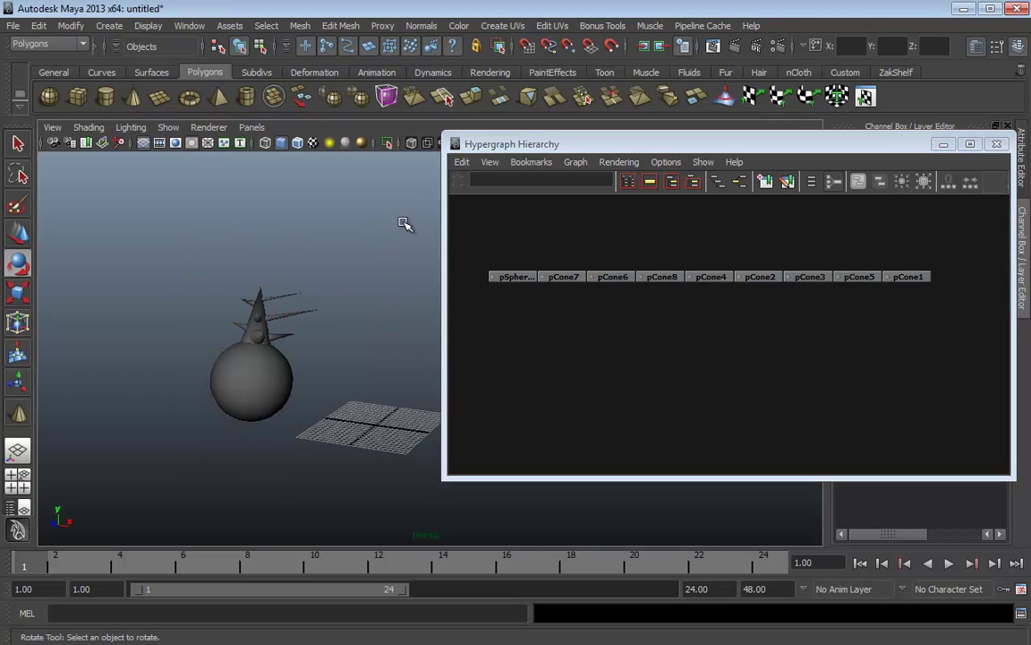
left_click_drag(405, 224, 179, 453)
left_click(404, 223)
left_click_drag(404, 223, 191, 452)
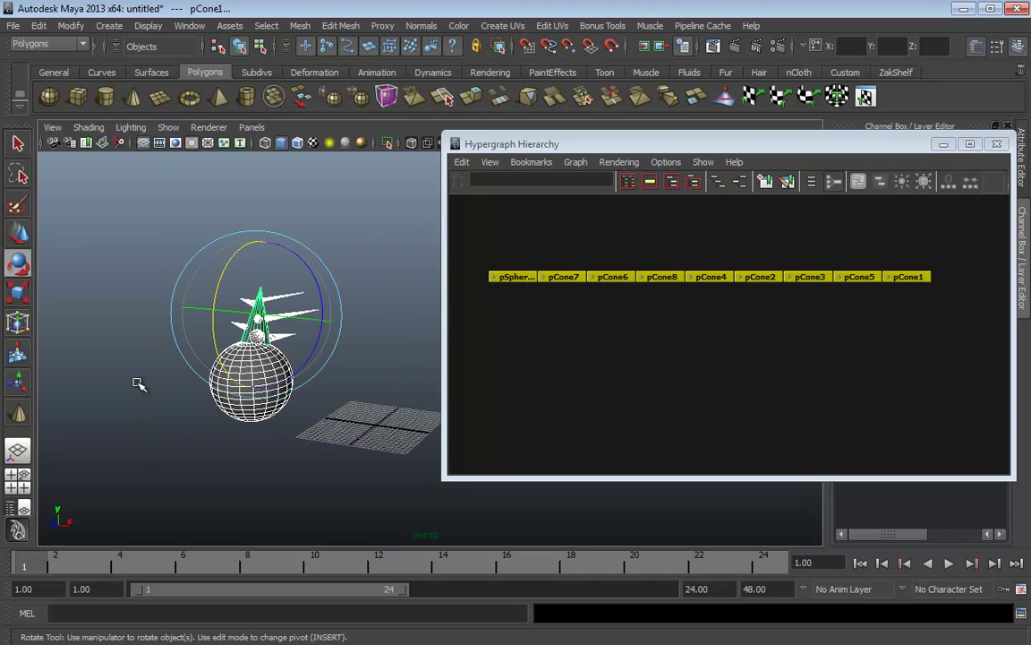
key("ctrl+g")
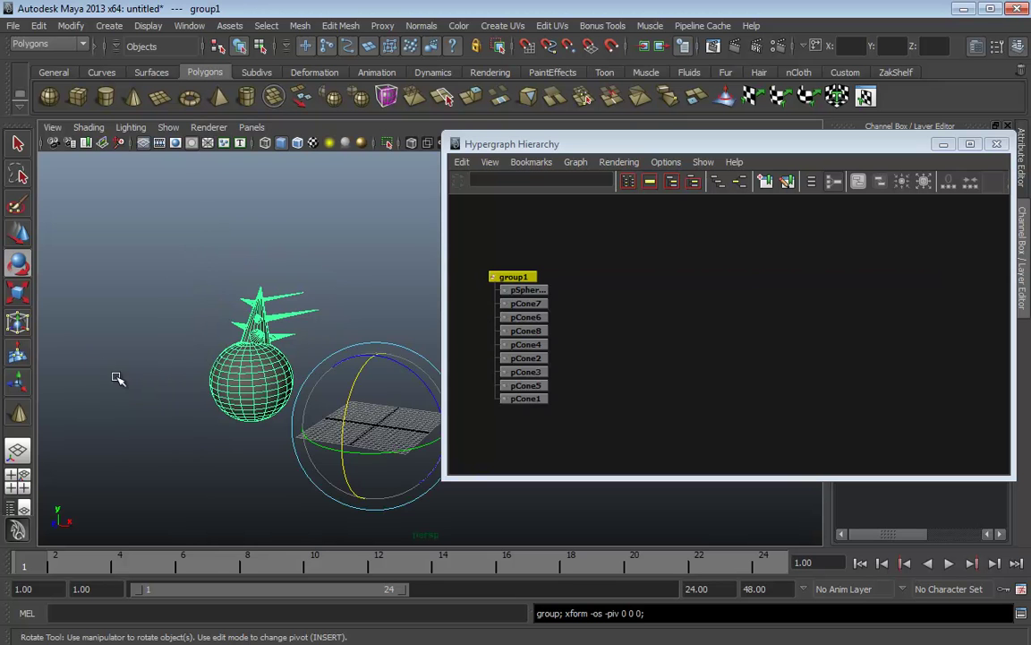
left_click(39, 25)
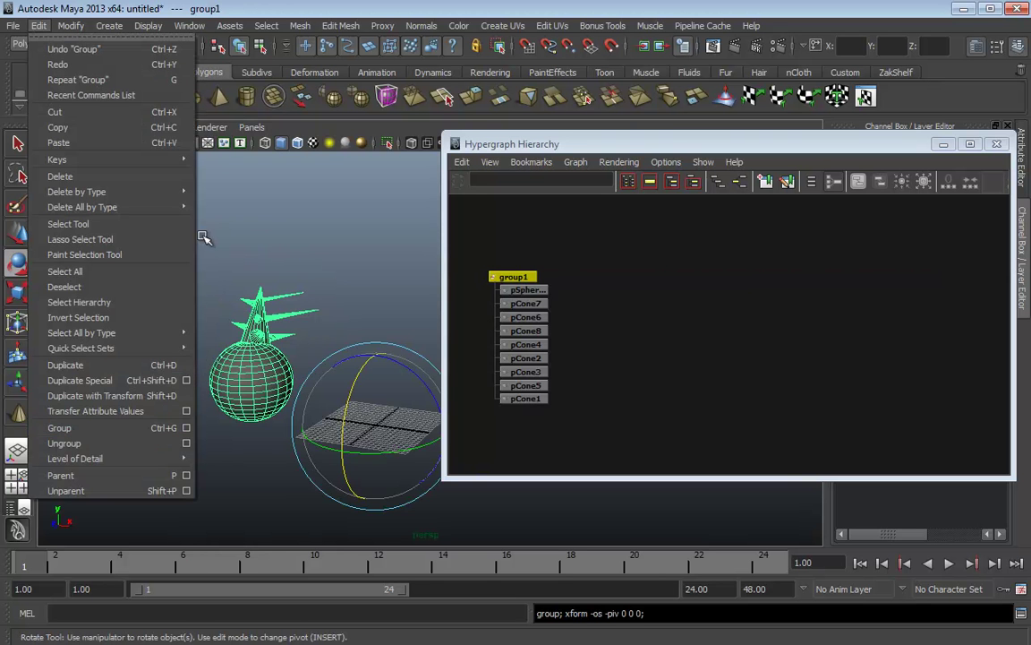
Compare selecting group1 with selecting its nine child nodes in the Hypergraph, and undo the selection changes.
left_click(272, 212)
middle_click_drag(500, 335, 579, 340, "alt")
right_click_drag(579, 340, 738, 352, "alt")
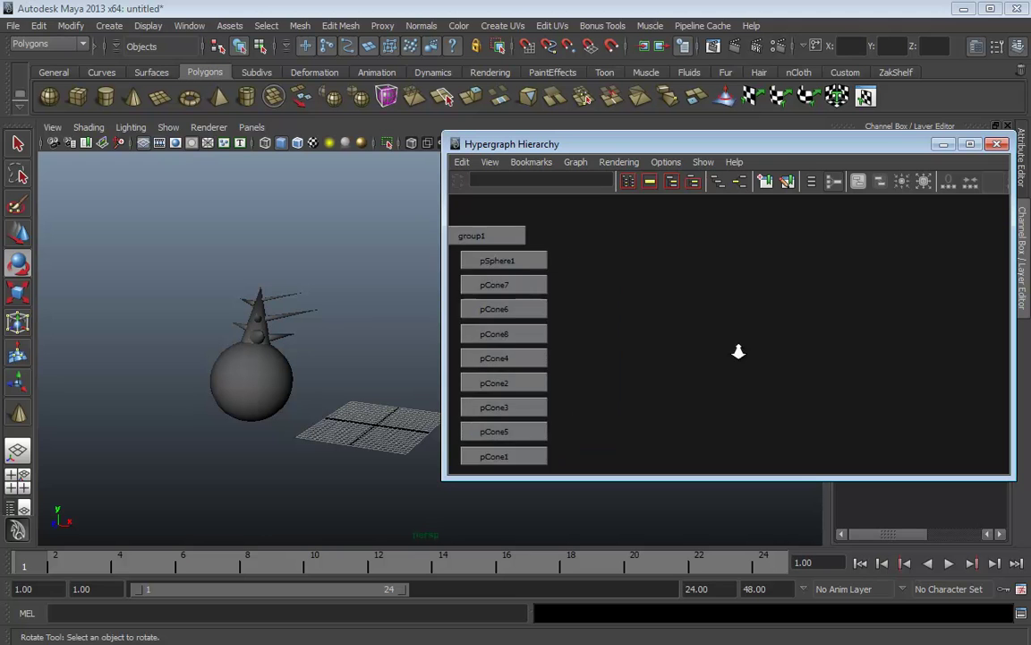
middle_click_drag(615, 338, 787, 319, "alt")
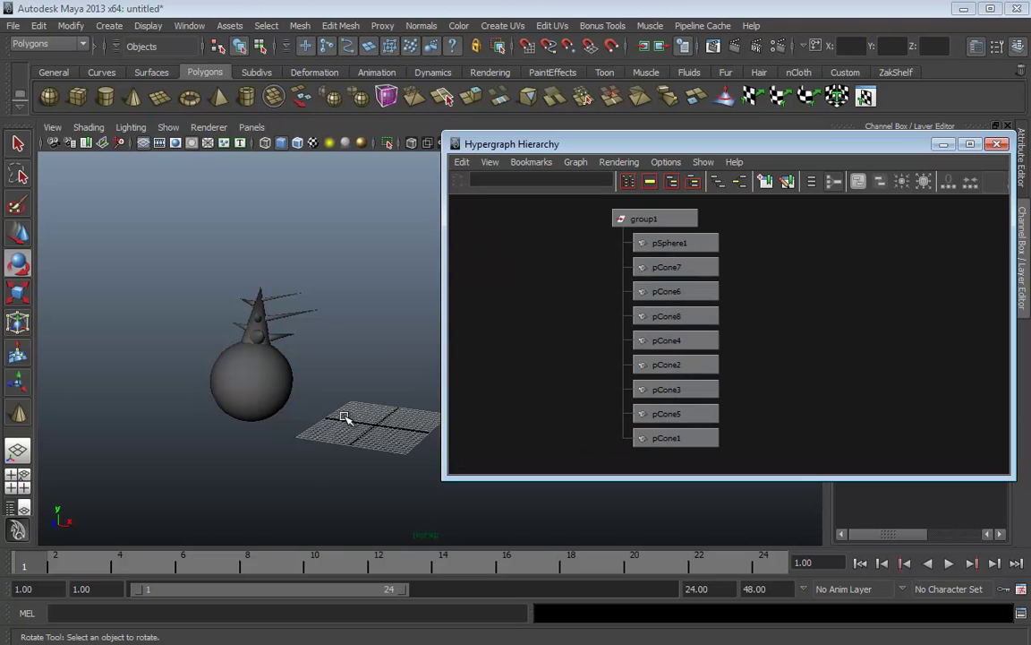
left_click(650, 218)
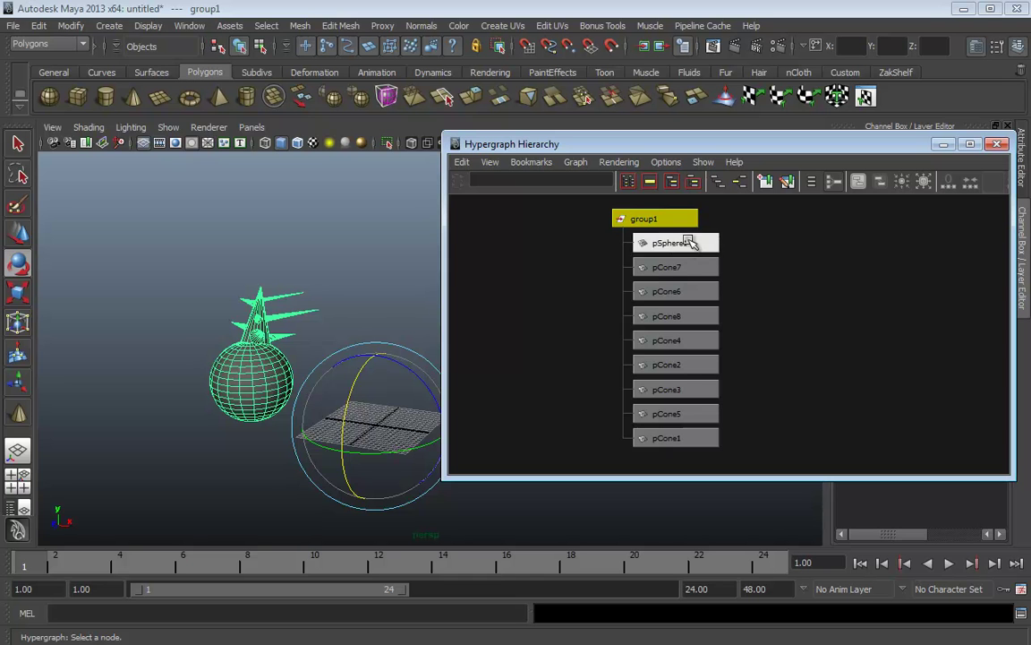
left_click_drag(778, 239, 670, 448)
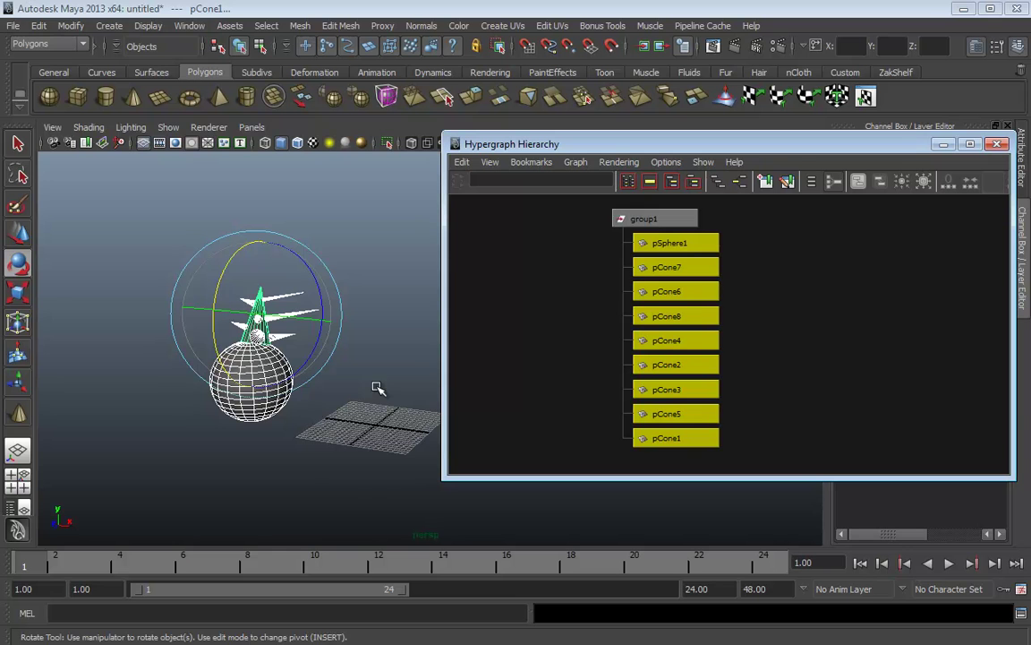
left_click(651, 218)
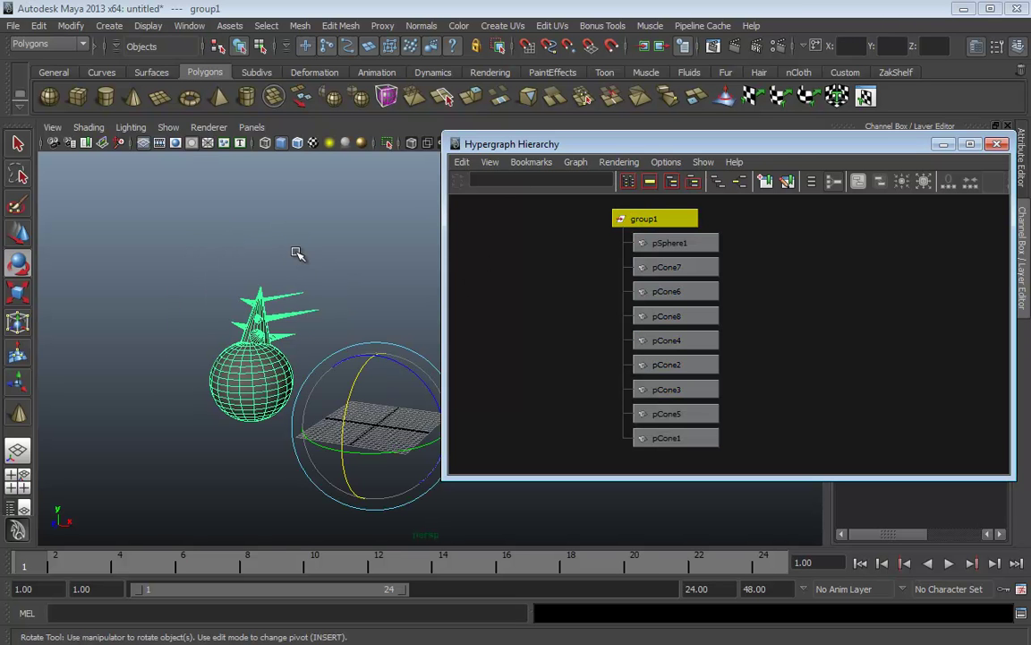
key("ctrl+z")
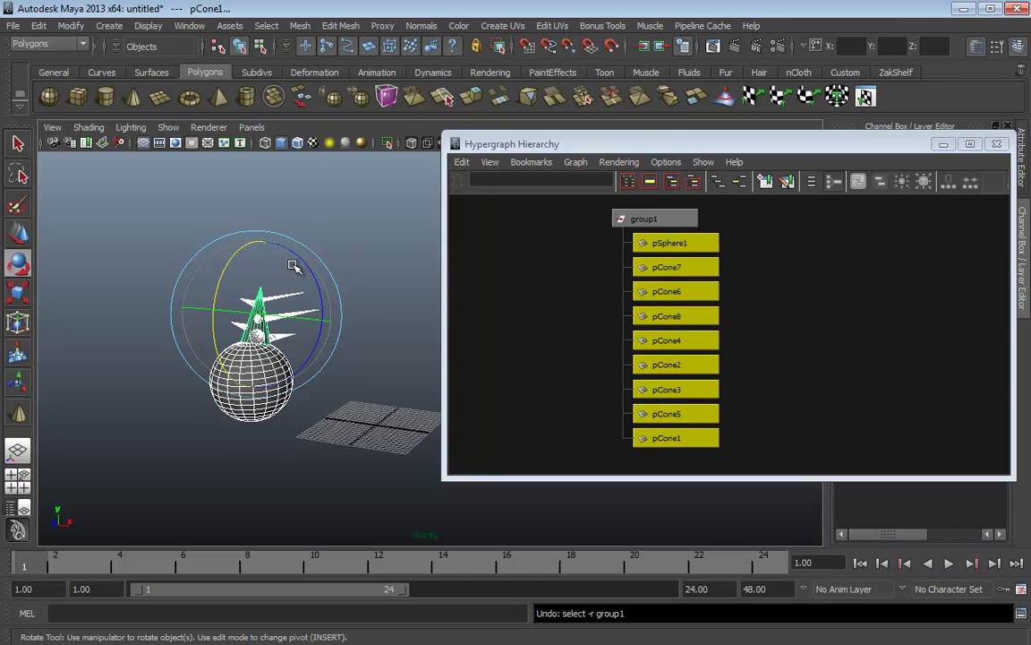
key("ctrl+z")
key("ctrl+z")
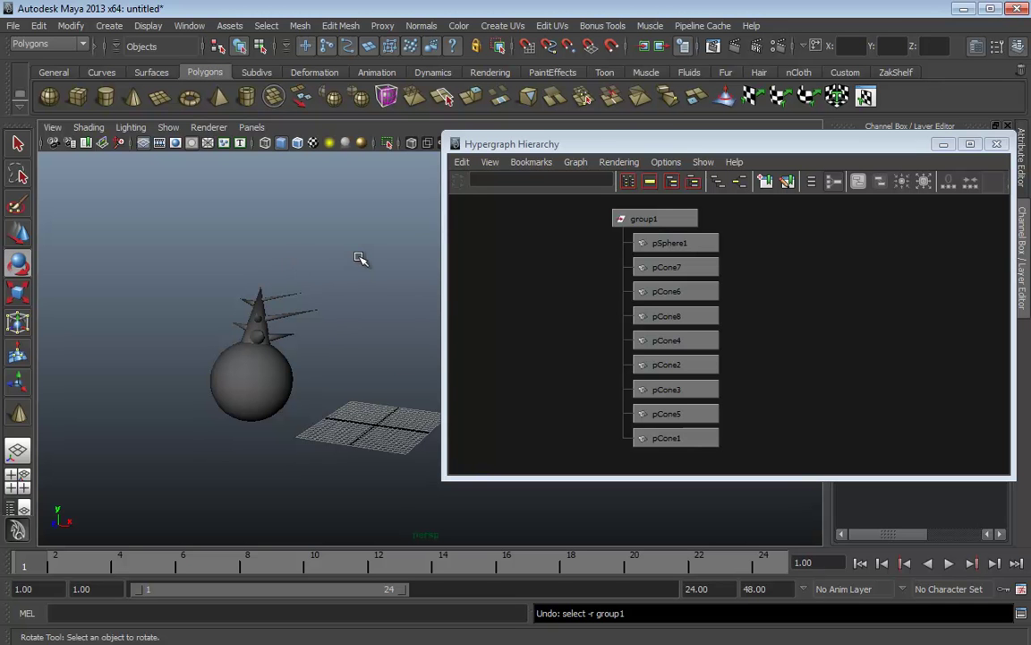
Move group1 freely across the scene and slightly upward, and center its pivot on the sphere and cones.
left_click(668, 219)
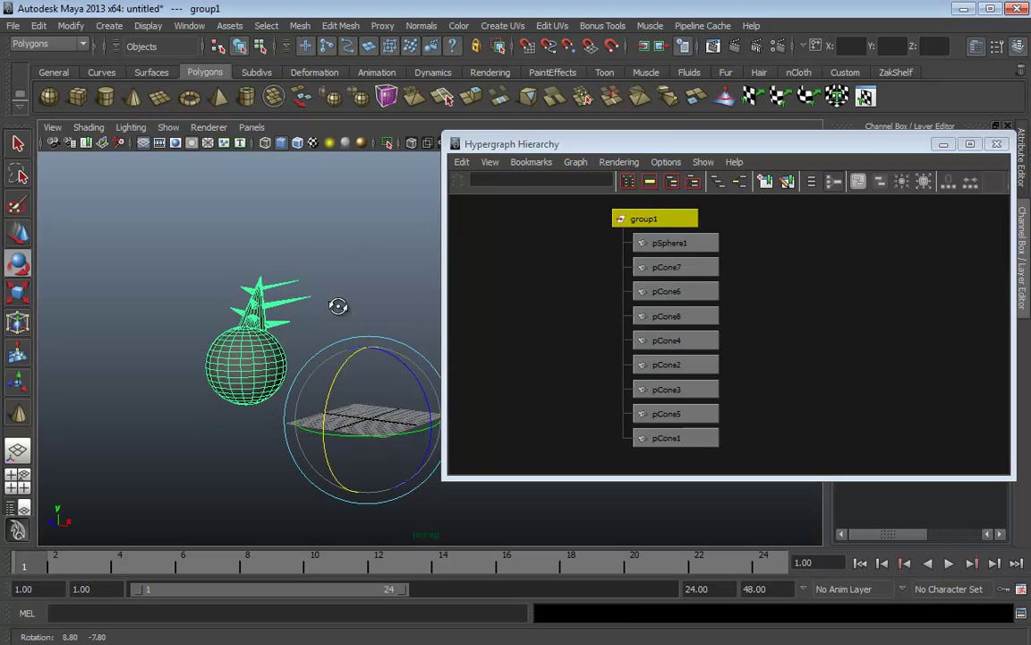
left_click_drag(658, 143, 860, 142)
key("w")
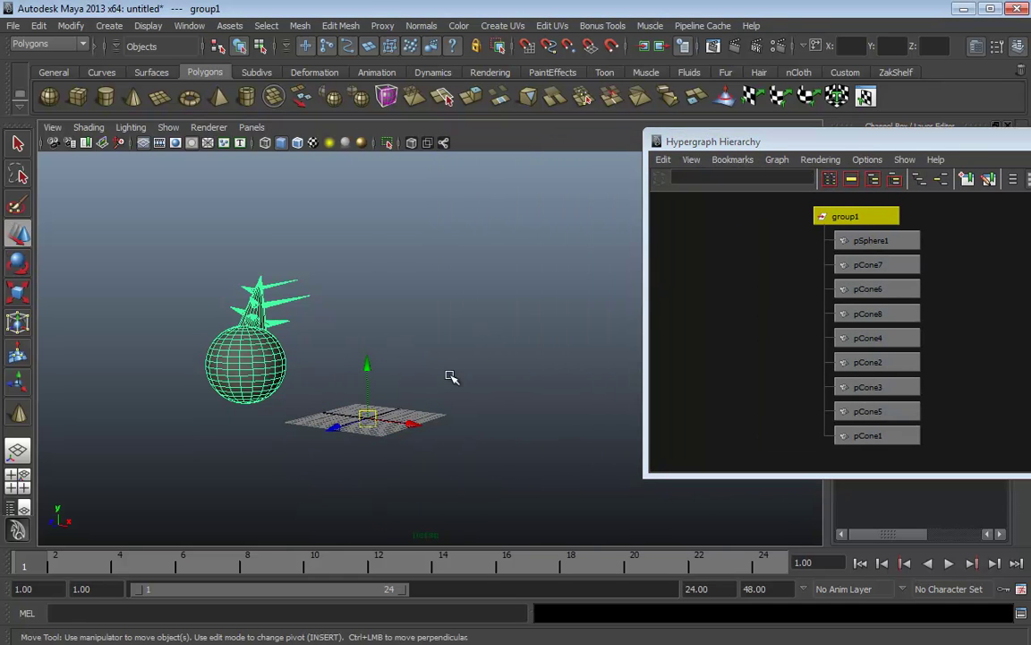
left_click_drag(370, 424, 495, 395)
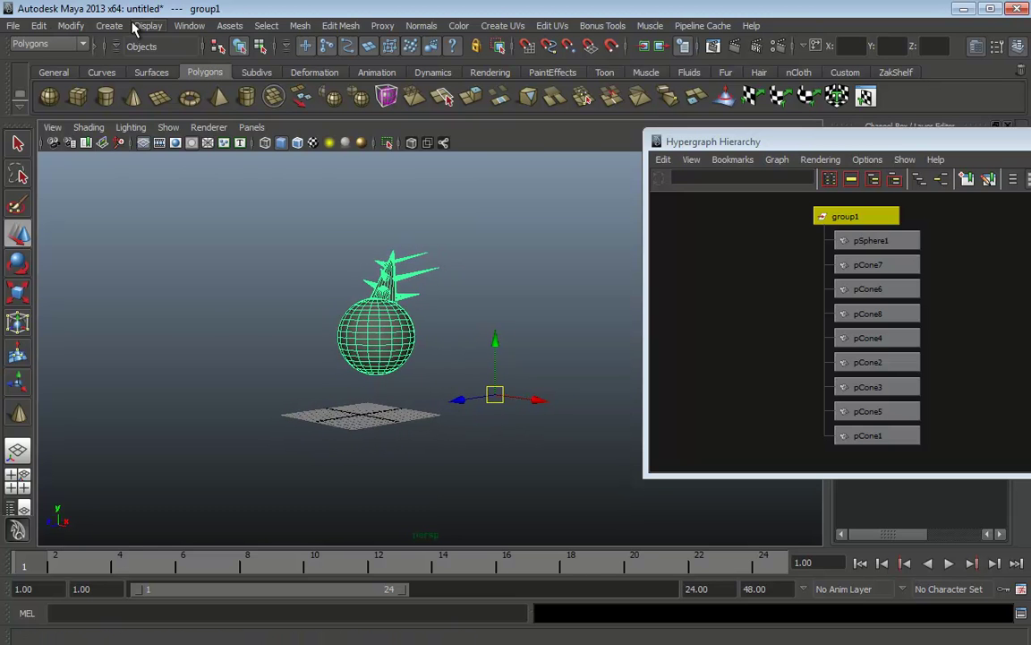
left_click(71, 26)
left_click(97, 176)
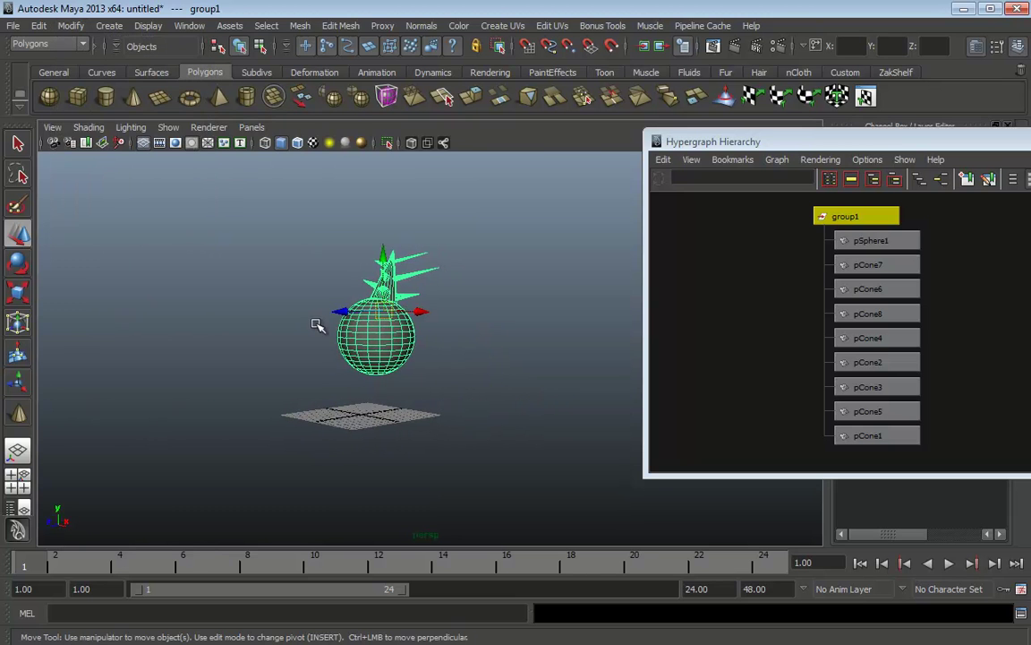
Select pSphere1 inside the group, move it along X, and undo the move.
left_click_drag(389, 312, 537, 322, "alt")
left_click(881, 239)
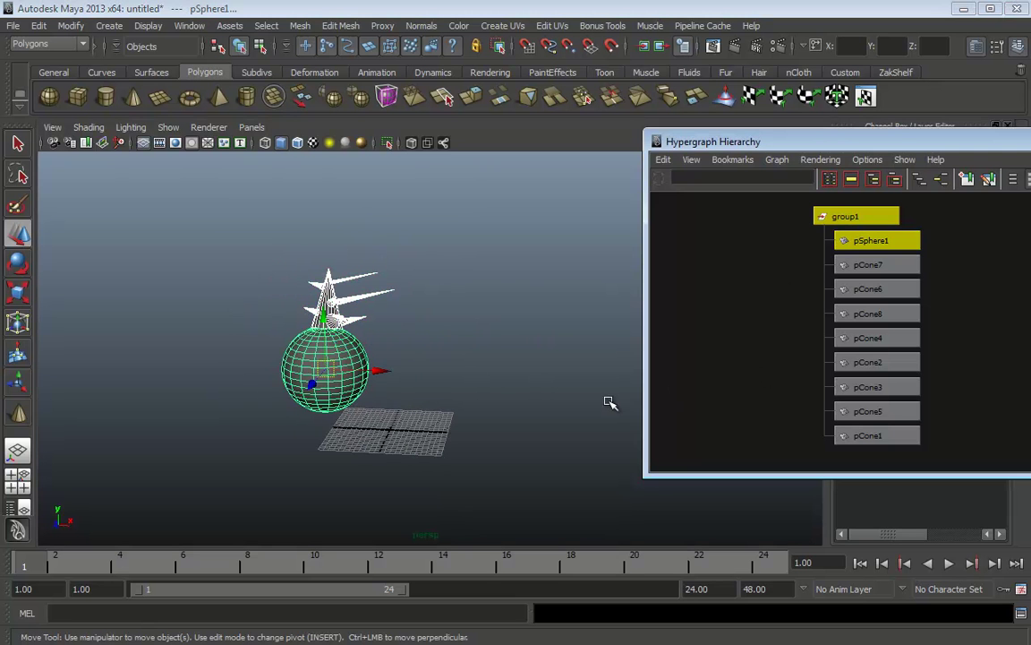
left_click(562, 359)
left_click(363, 368)
left_click_drag(372, 378, 477, 356)
key("ctrl+z")
Move group1 and pSphere1 together back and forth along X to show the sphere's doubled translation, and undo the moves.
left_click(842, 216)
left_click(855, 240)
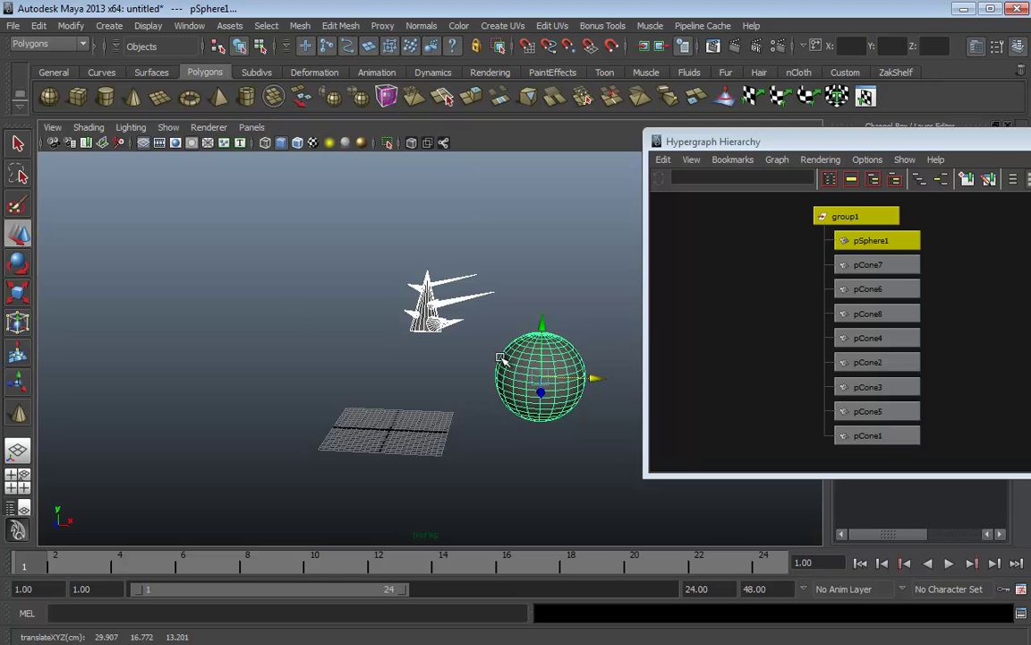
mouse_move(599, 379)
left_mouse_down()
mouse_move(368, 371)
mouse_move(610, 375)
mouse_move(518, 362)
mouse_move(593, 364)
left_mouse_up()
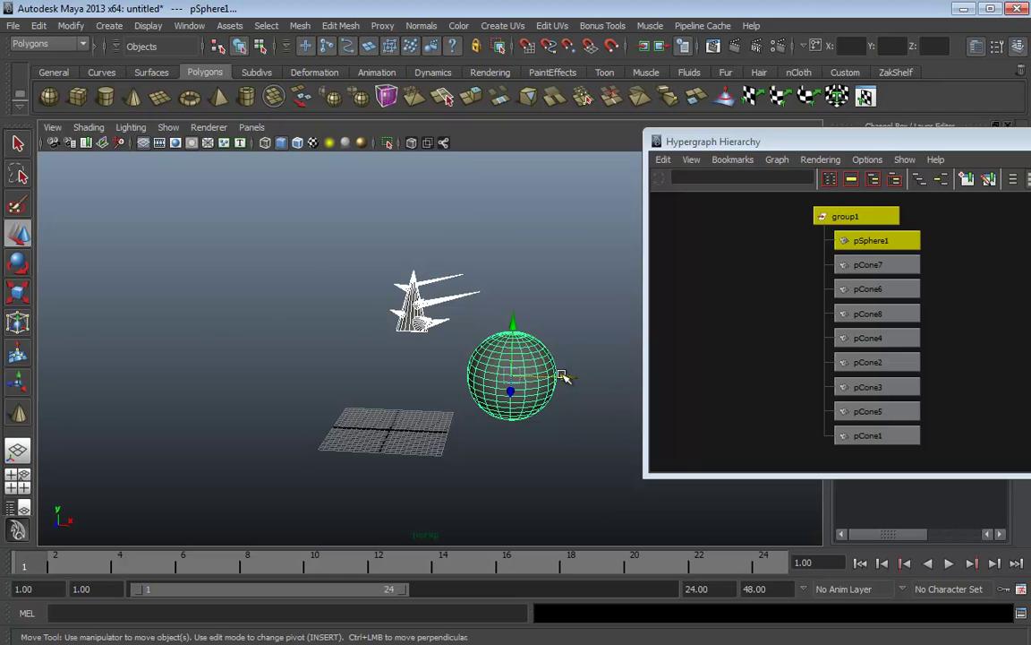
left_click_drag(564, 376, 523, 351)
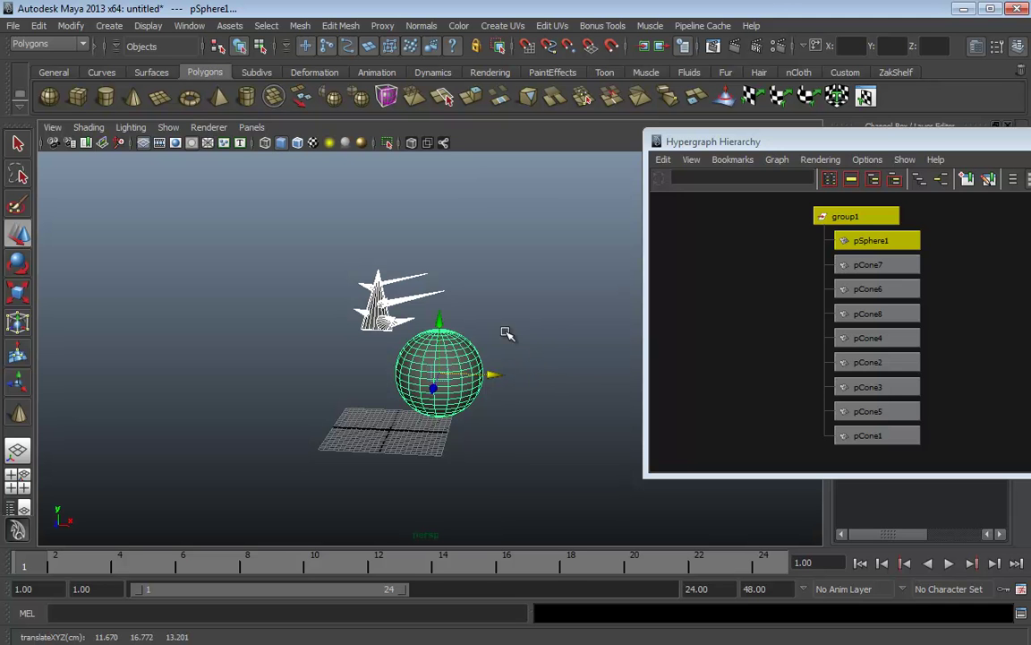
left_click_drag(497, 380, 442, 372)
key("ctrl+z")
key("ctrl+z")
key("ctrl+z")
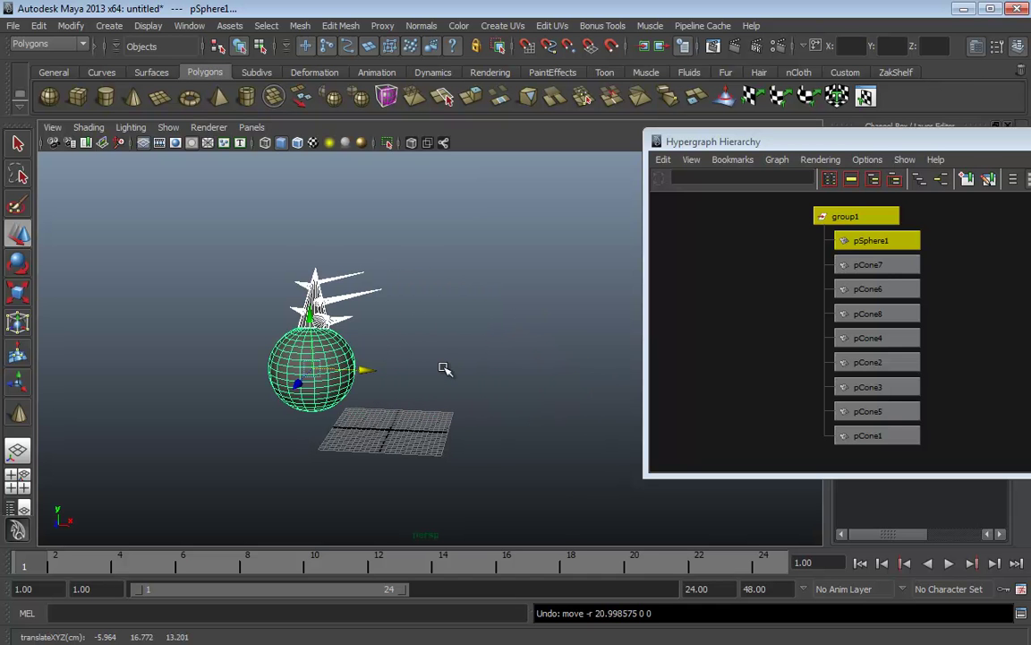
Select only pSphere1, move it about 39 units along X, and undo the move.
left_click(361, 358)
left_click(282, 336)
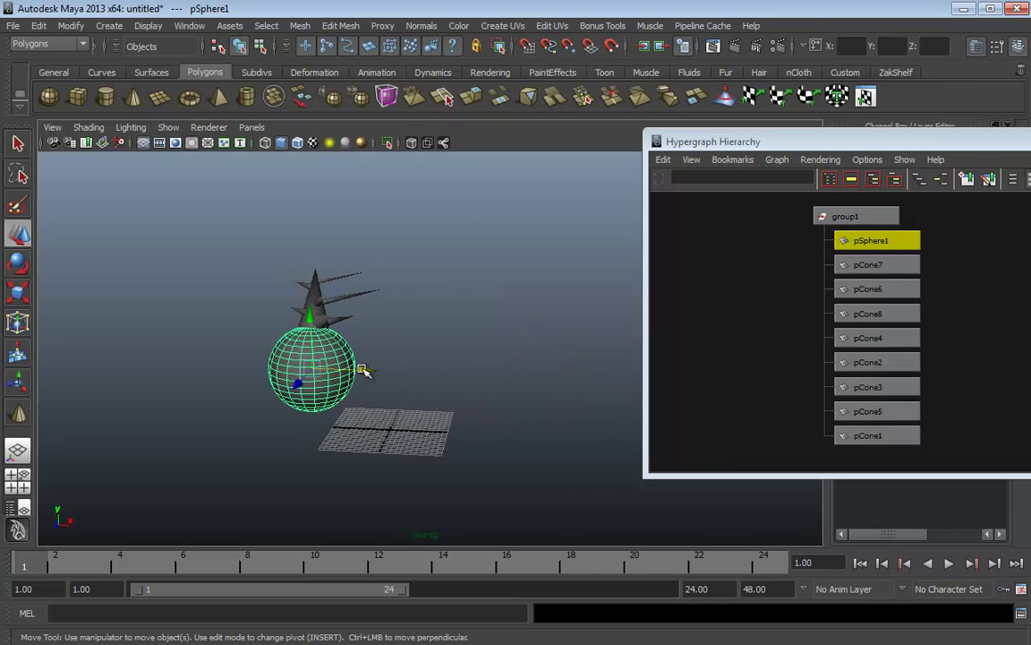
left_click_drag(363, 362, 556, 376)
key("ctrl+z")
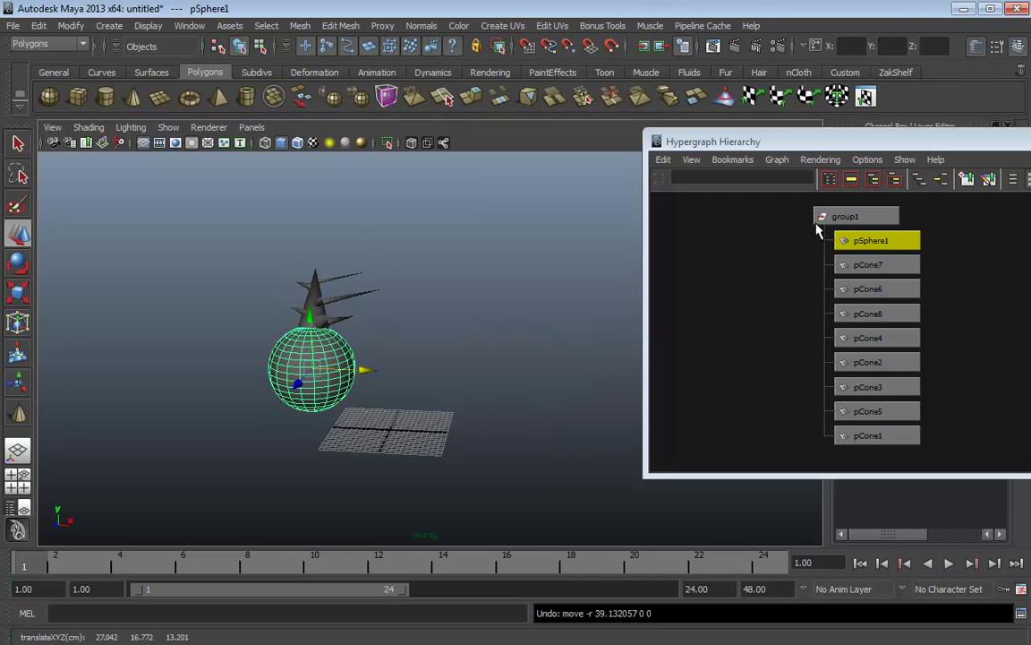
Select group1 together with pSphere1, move both about 16 units along X, and undo the move.
left_click(819, 216)
left_click(858, 240)
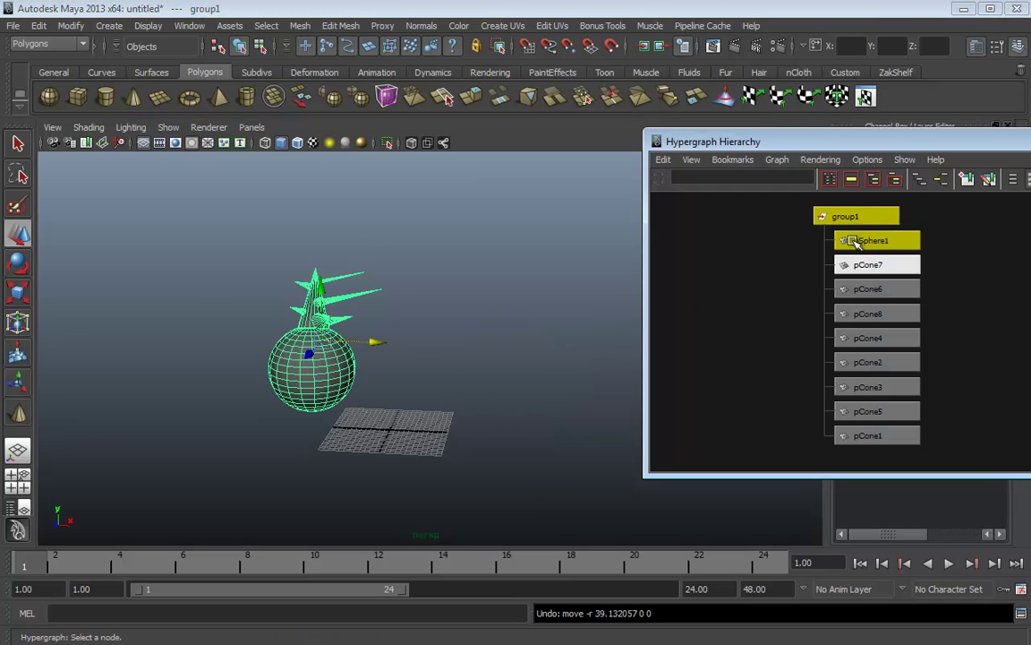
left_click_drag(367, 376, 449, 393)
key("ctrl+z")
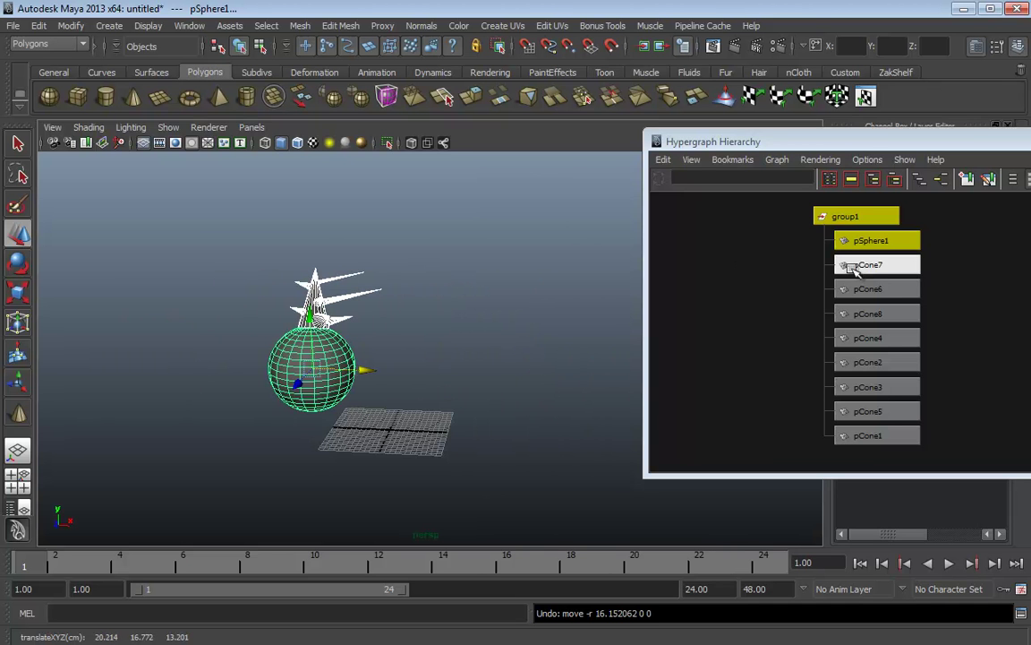
Close the Hypergraph and delete group1 together with its sphere and cones.
left_click_drag(918, 146, 575, 117)
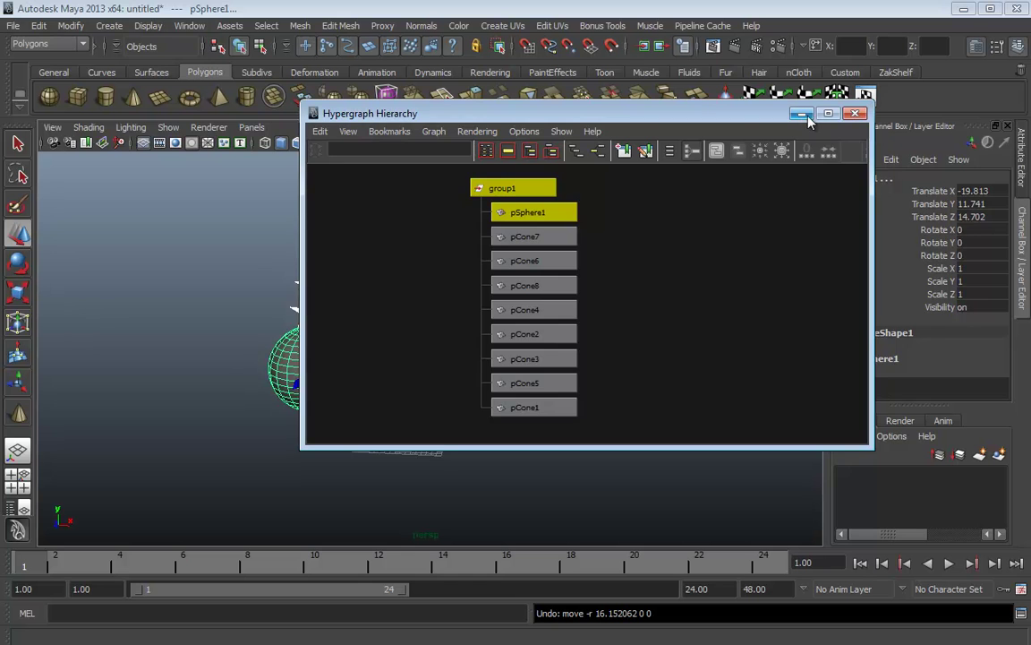
left_click(856, 112)
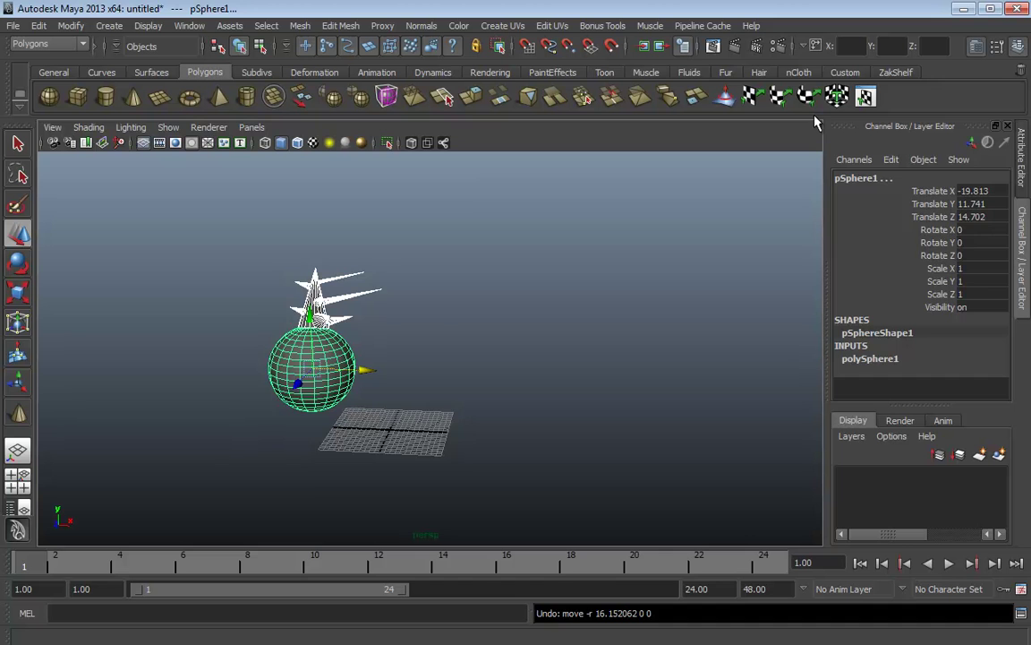
left_click(431, 315)
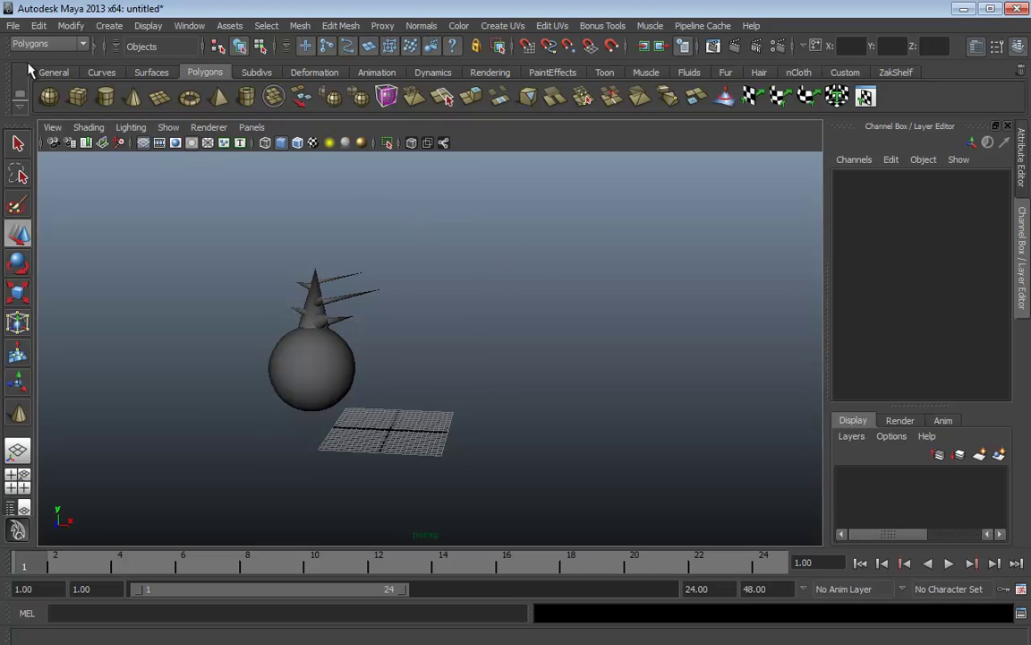
left_click_drag(489, 246, 215, 426)
key("Up")
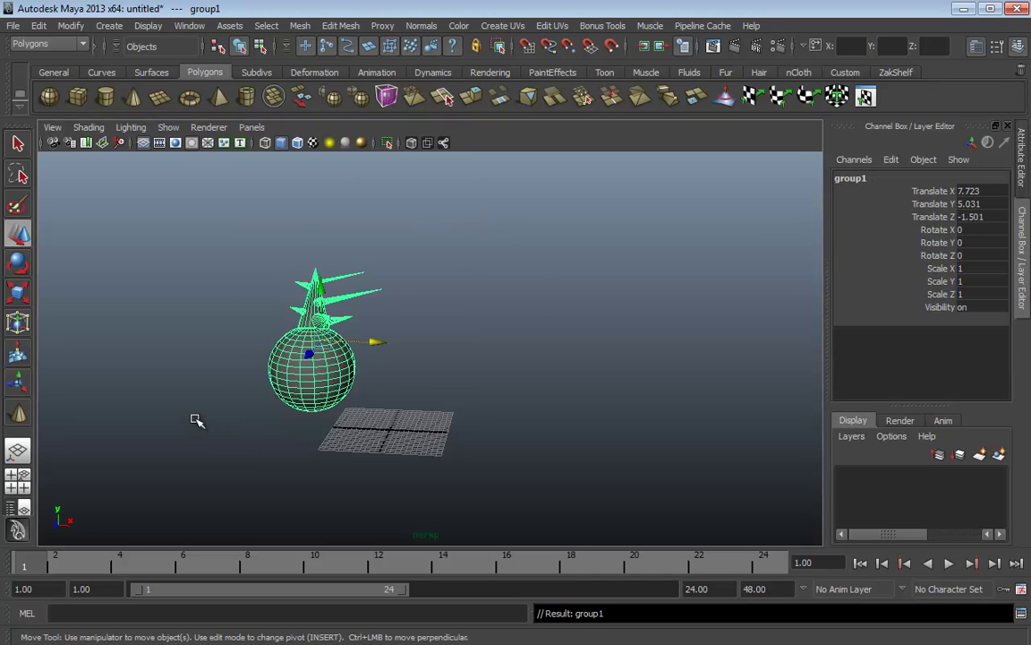
key("Delete")
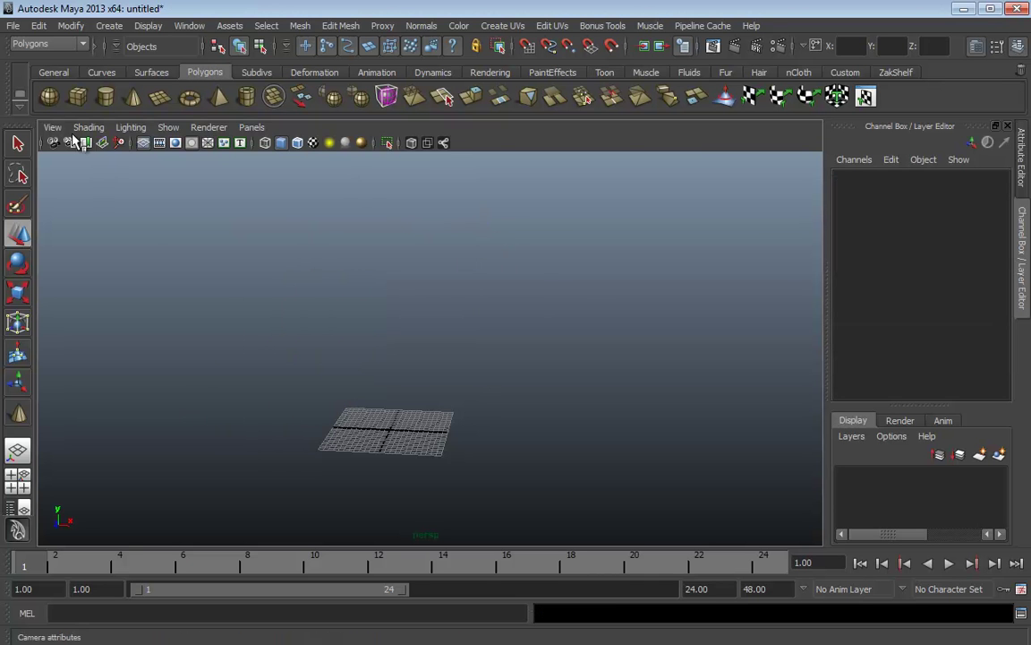
Create a polygon sphere near the grid's center and raise it to a Translate Y of about 22.6.
left_click(49, 100)
left_click_drag(391, 432, 453, 447)
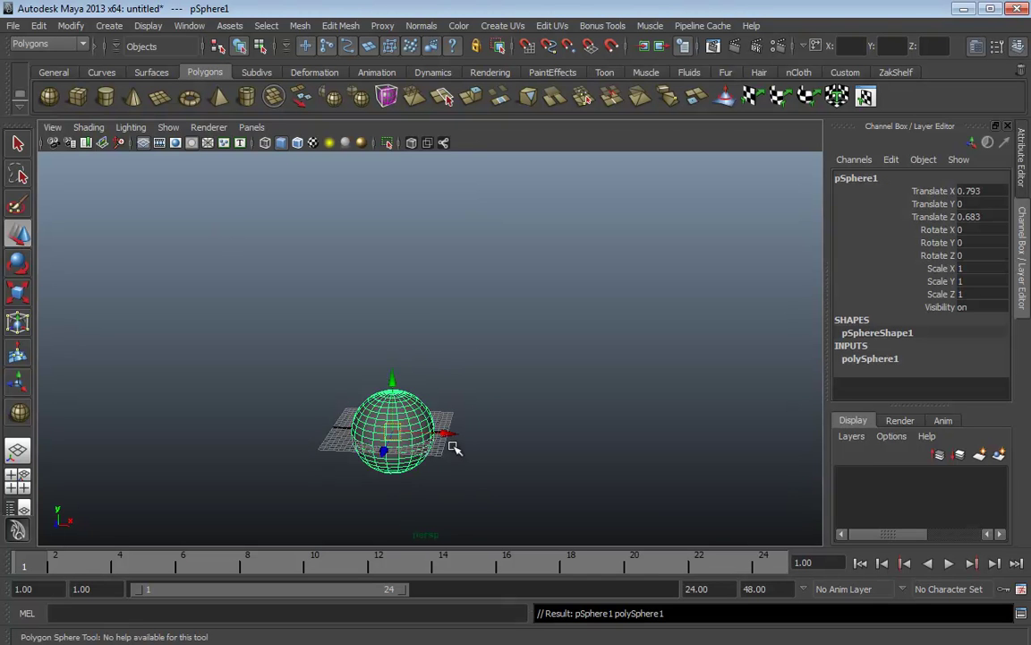
left_click_drag(399, 382, 398, 273)
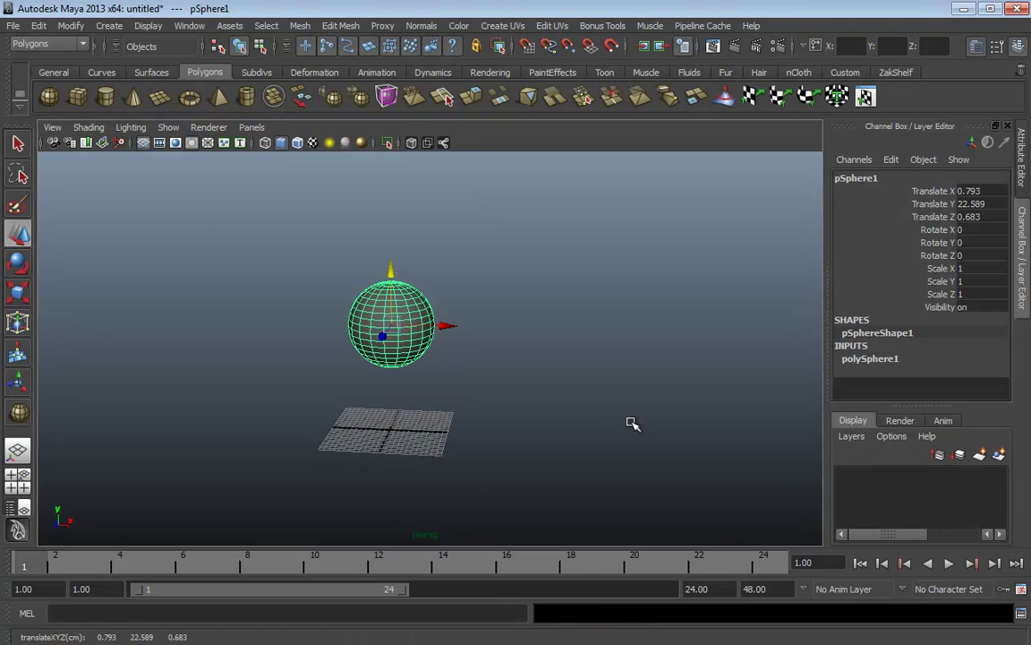
Create a large polygon cylinder on one side of the sphere and a polygon pyramid on the other.
left_click(105, 96)
left_click_drag(512, 414, 608, 281)
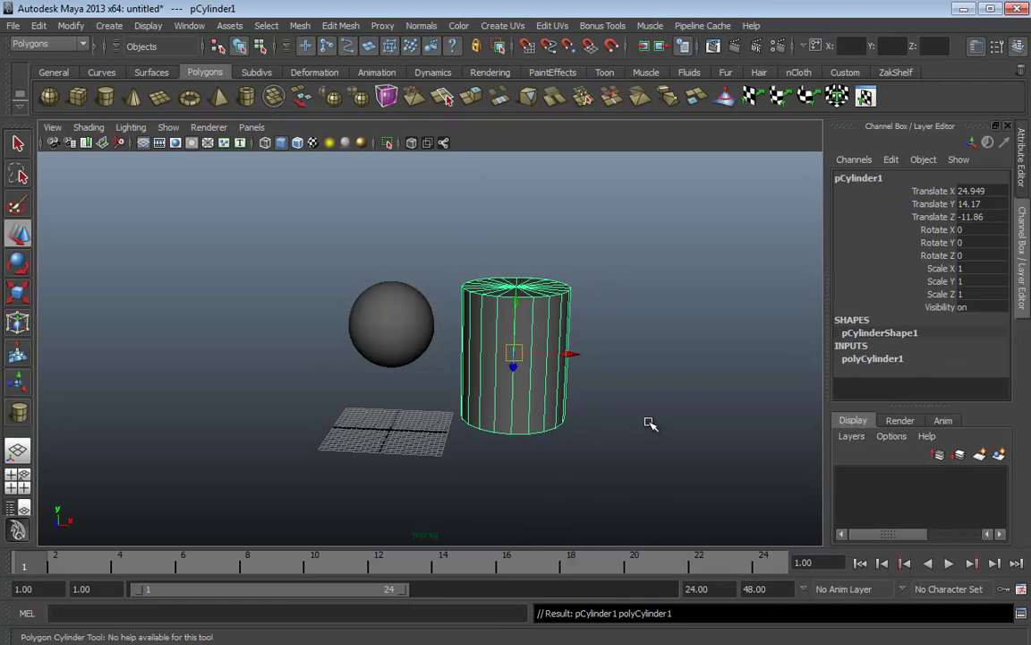
left_click(220, 96)
left_click_drag(223, 392, 245, 410)
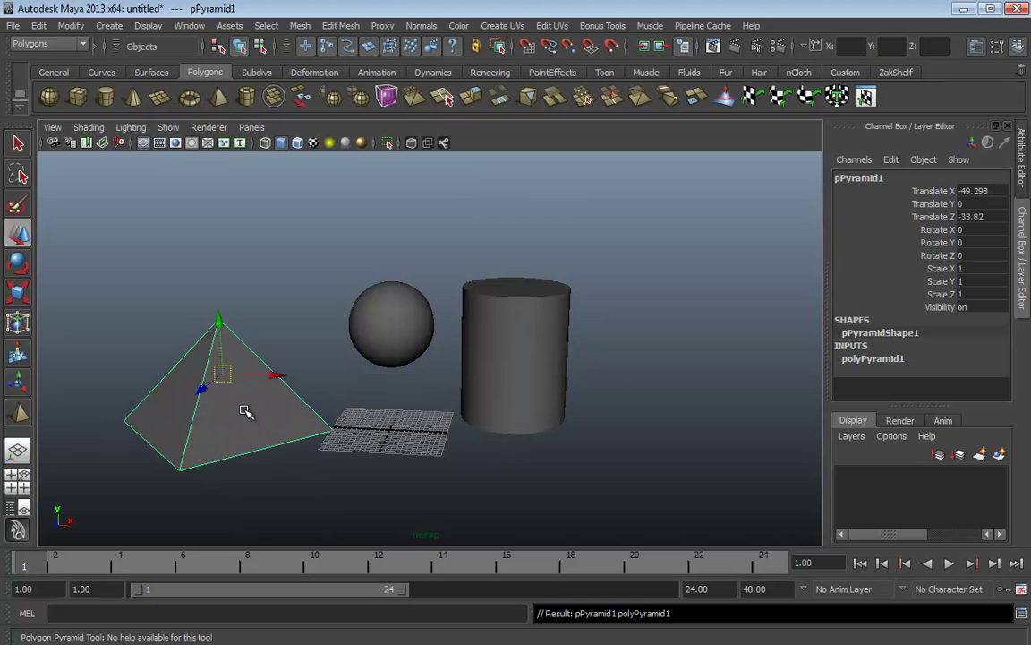
Parent the pyramid to the sphere.
left_click(363, 333)
left_click(217, 398)
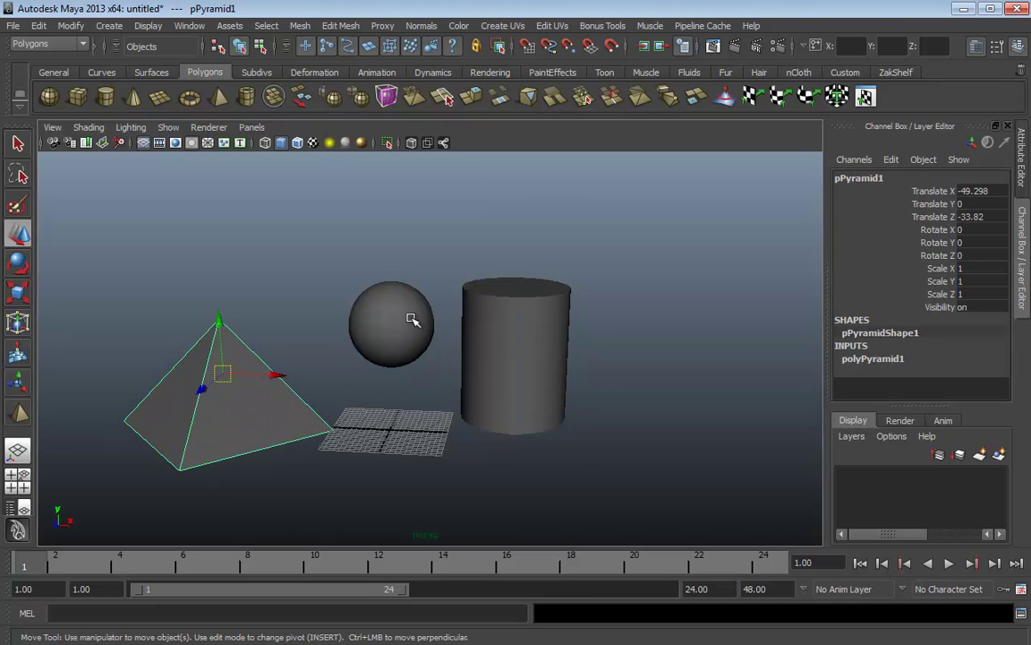
left_click(413, 319)
key("p")
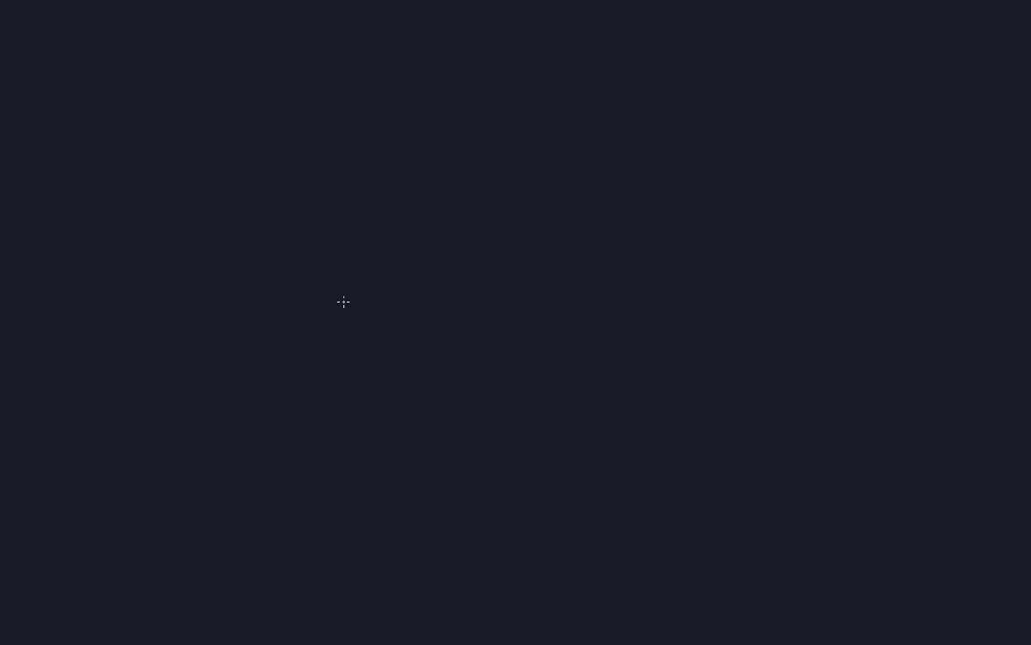
Switch to the blank drawing canvas and handwrite the title "Scene Hierarchy".
left_click_drag(250, 256, 309, 220)
mouse_move(280, 268)
left_mouse_down()
mouse_move(335, 302)
mouse_move(421, 296)
left_mouse_up()
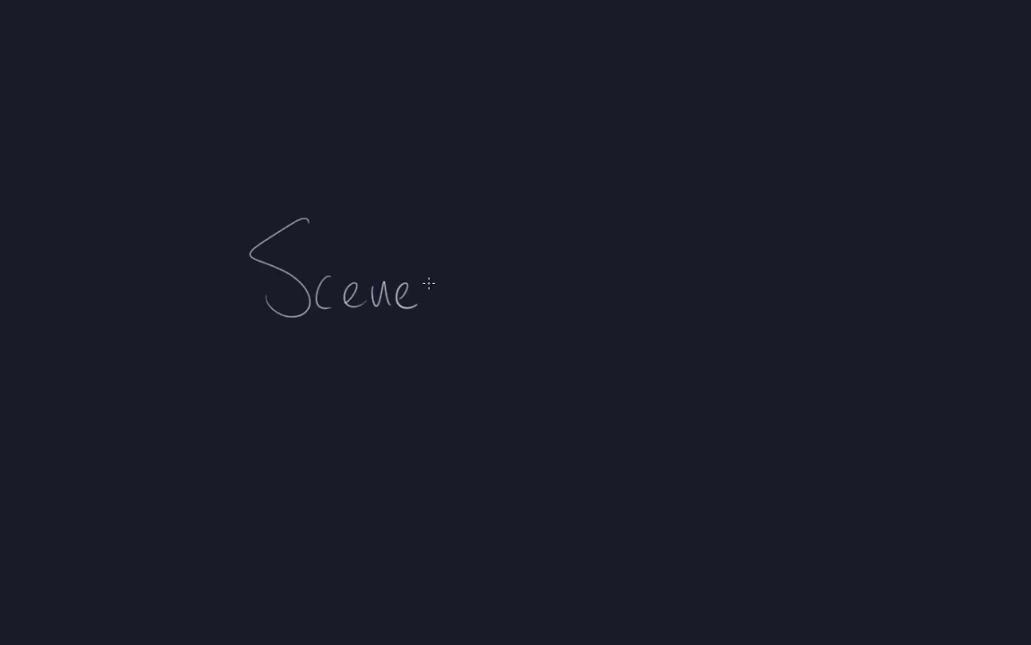
left_click_drag(481, 221, 480, 257)
mouse_move(483, 299)
left_mouse_down()
mouse_move(518, 281)
mouse_move(651, 270)
mouse_move(653, 328)
left_mouse_up()
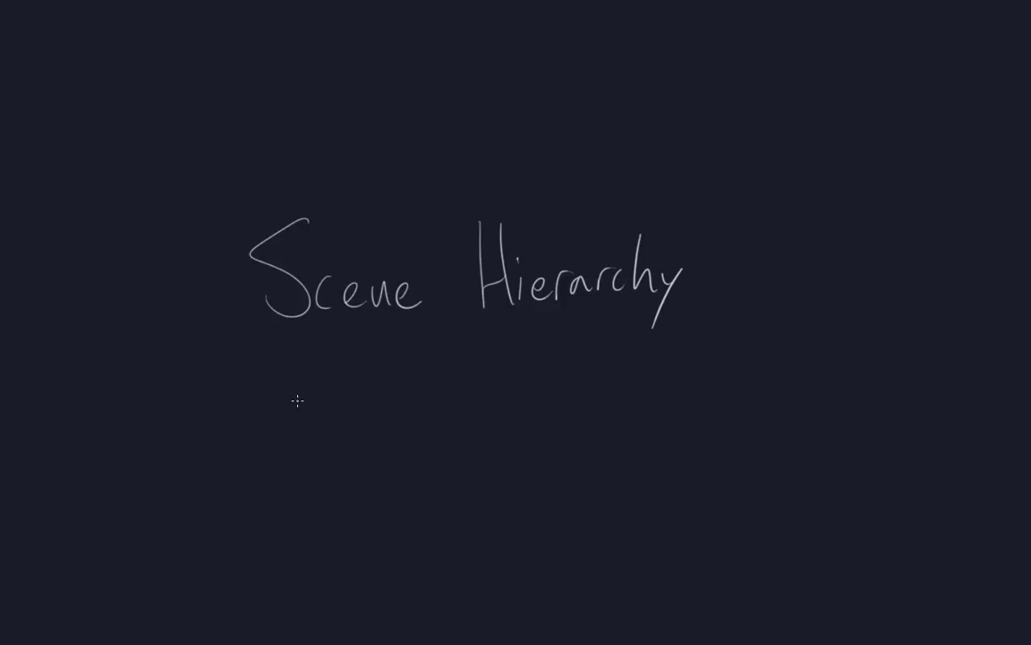
Handwrite "Directed Acyclic Graph" on a second line below the "Scene Hierarchy" title.
mouse_move(282, 418)
left_mouse_down()
mouse_move(299, 385)
mouse_move(395, 428)
mouse_move(400, 418)
mouse_move(535, 417)
mouse_move(594, 433)
mouse_move(628, 426)
mouse_move(657, 391)
mouse_move(753, 371)
mouse_move(770, 413)
mouse_move(814, 406)
mouse_move(831, 458)
mouse_move(879, 410)
mouse_move(891, 432)
left_mouse_up()
left_click_drag(888, 384, 705, 392)
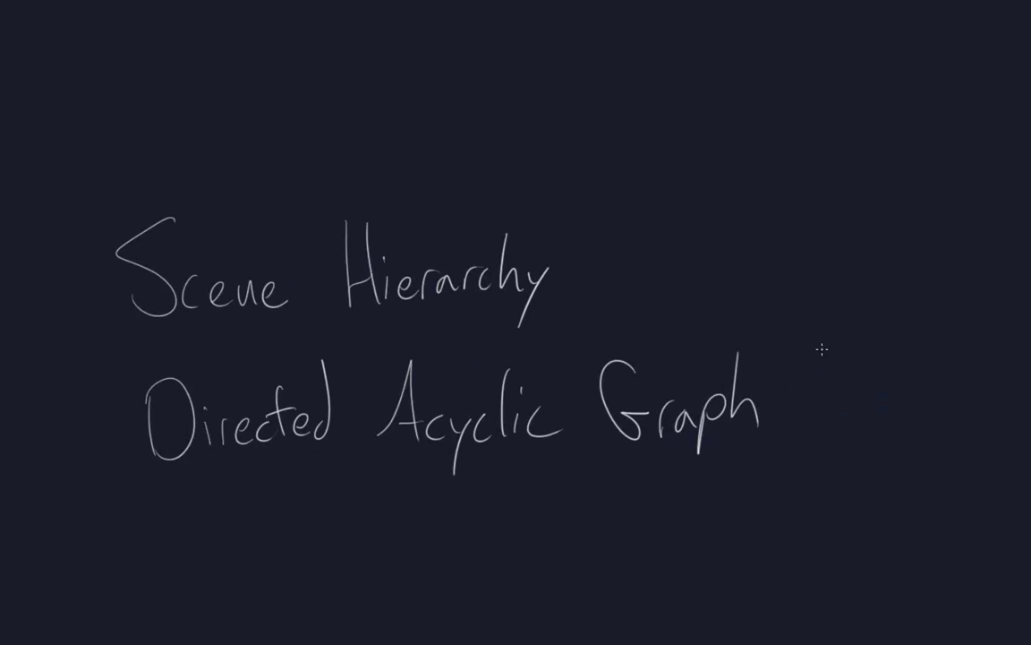
left_click_drag(828, 342, 817, 428)
mouse_move(833, 376)
left_mouse_down()
mouse_move(837, 404)
mouse_move(902, 394)
mouse_move(886, 462)
mouse_move(898, 470)
mouse_move(910, 458)
left_mouse_up()
key("e")
key("b")
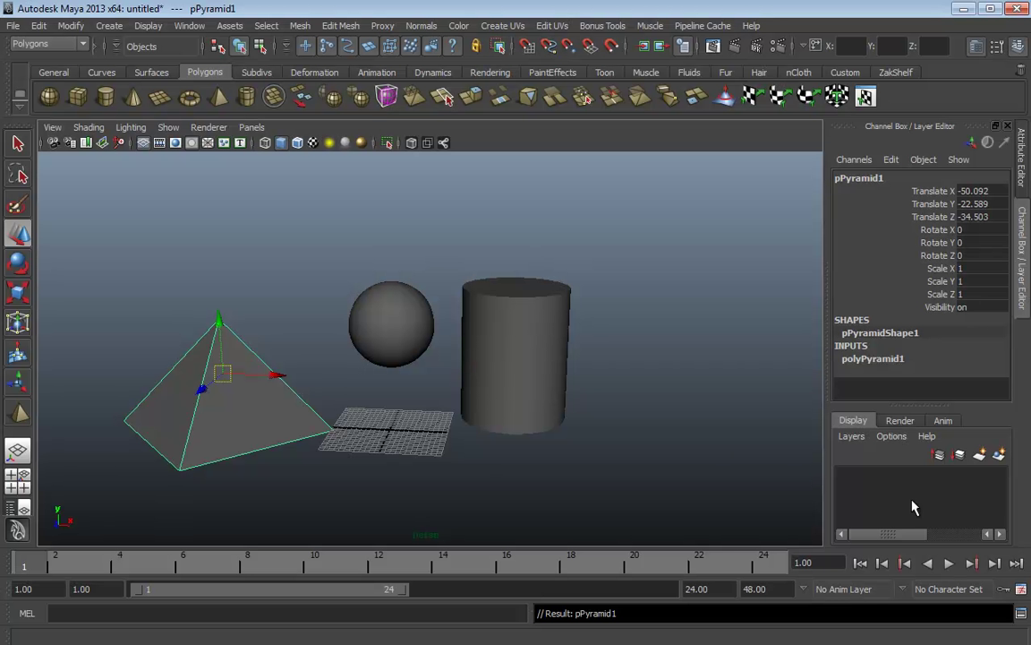
Clear the selection and open the Hypergraph Hierarchy with all scene nodes framed.
left_click(248, 218)
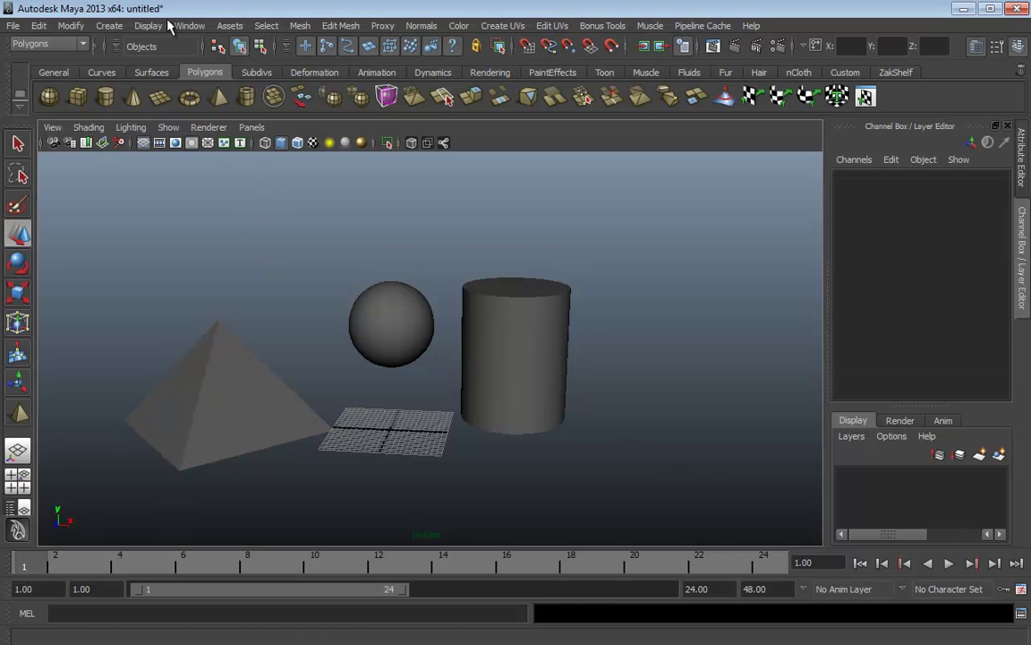
left_click(189, 25)
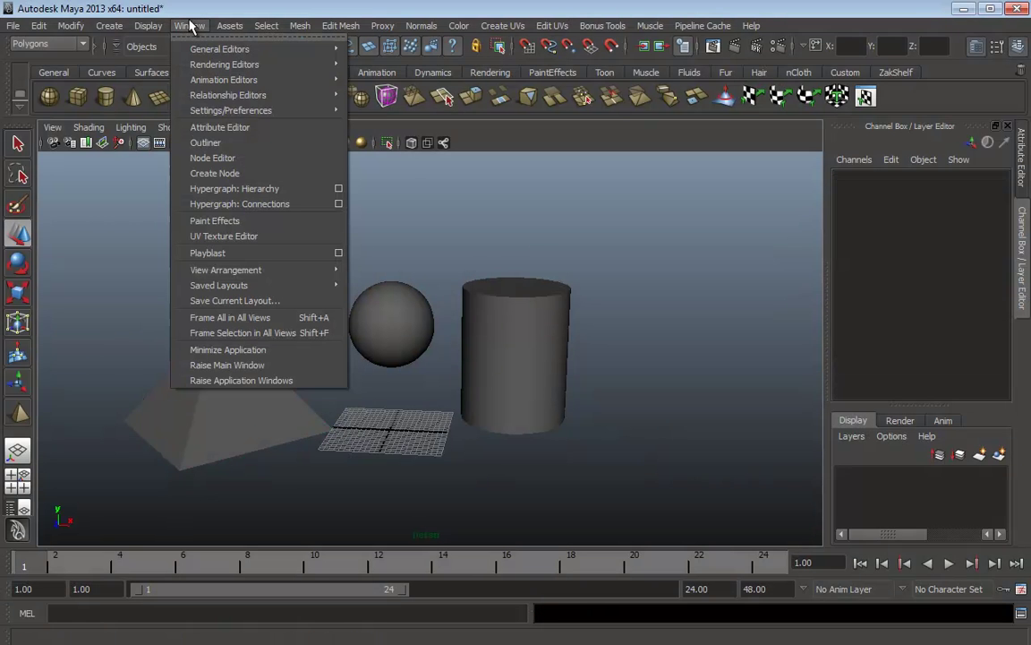
left_click(243, 190)
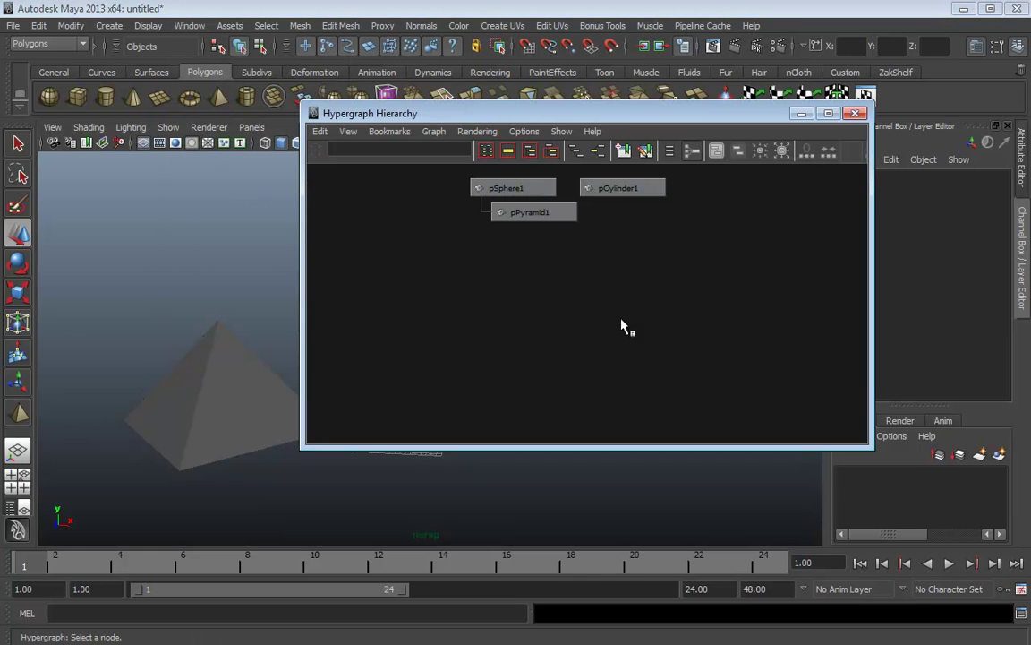
key("a")
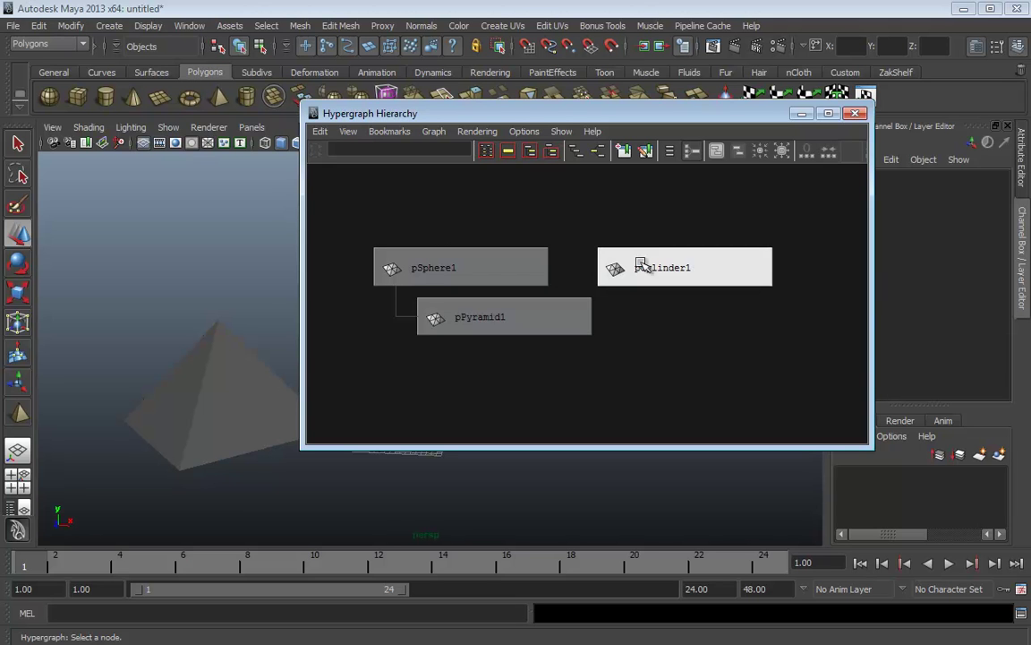
Select the pyramid, sphere and cylinder nodes in turn in the hierarchy graph, and close the graph window.
left_click(528, 306)
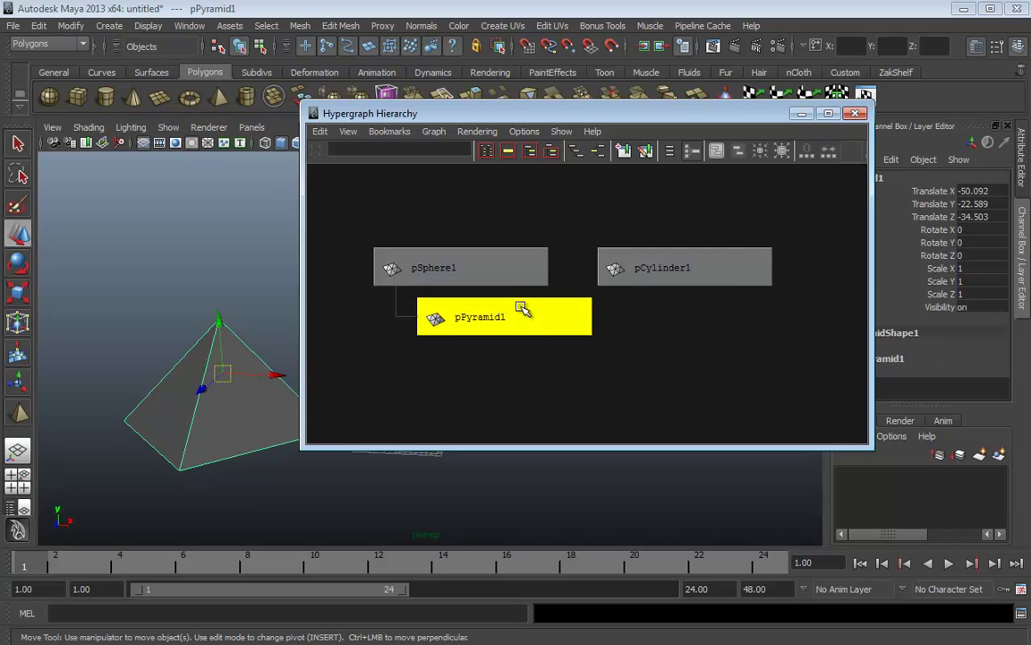
left_click(465, 269)
left_click(680, 271)
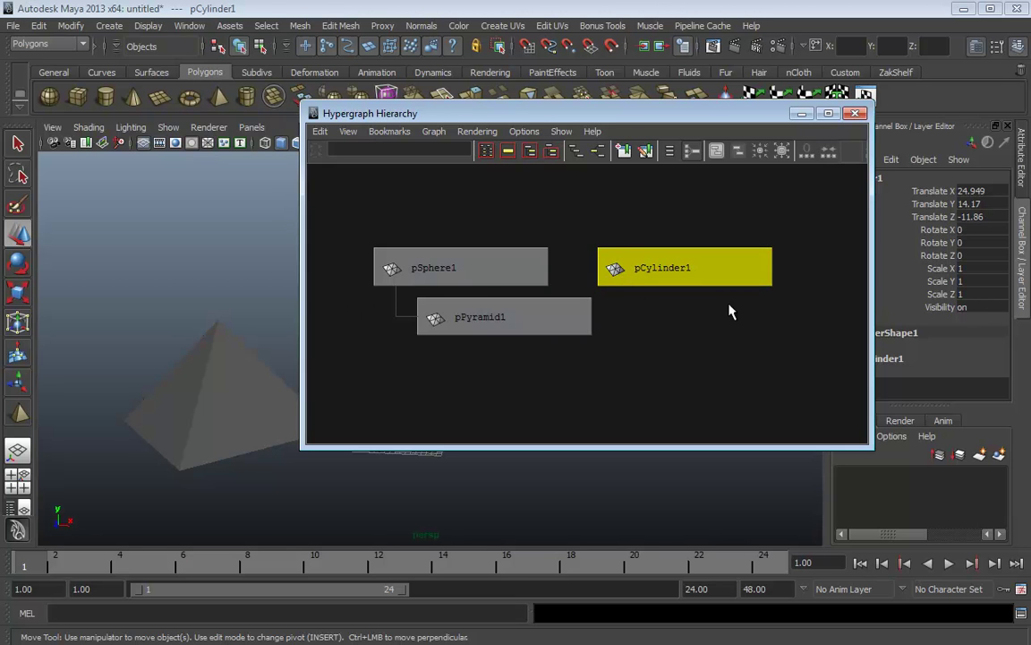
left_click_drag(707, 122, 771, 119)
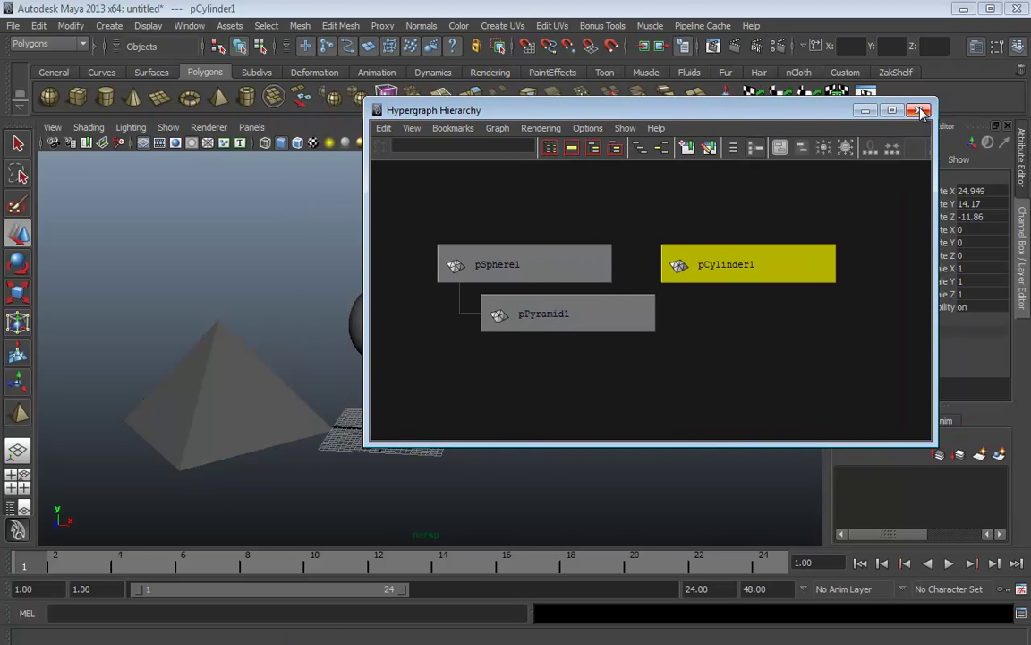
left_click(922, 111)
Show the sphere's node connections in the Hypergraph, enlarging the graph window to examine them.
left_click(679, 228)
left_click(390, 312)
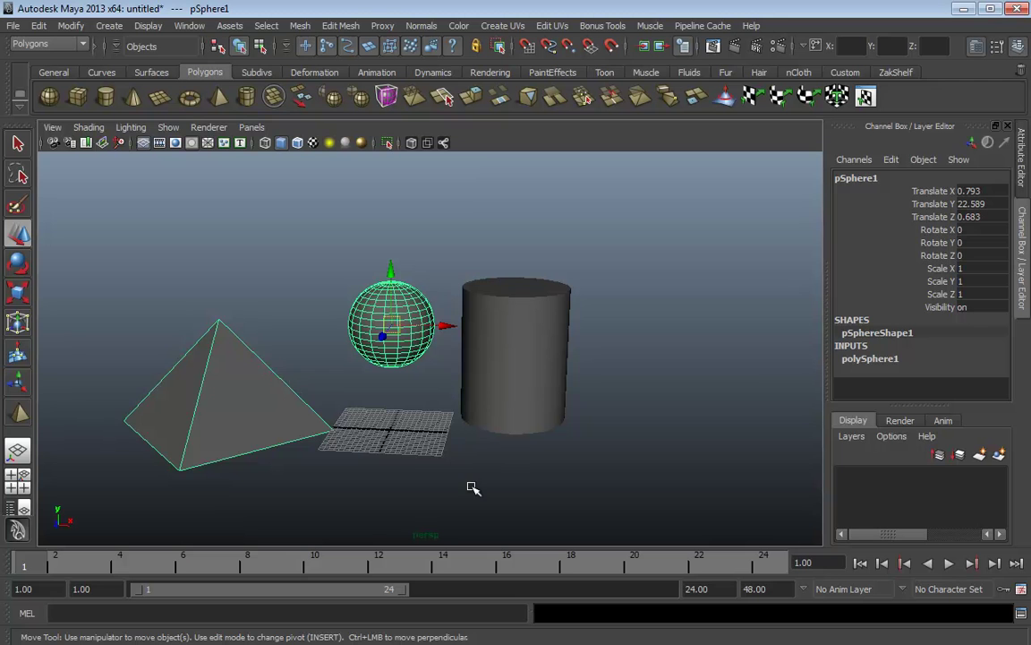
left_click(197, 27)
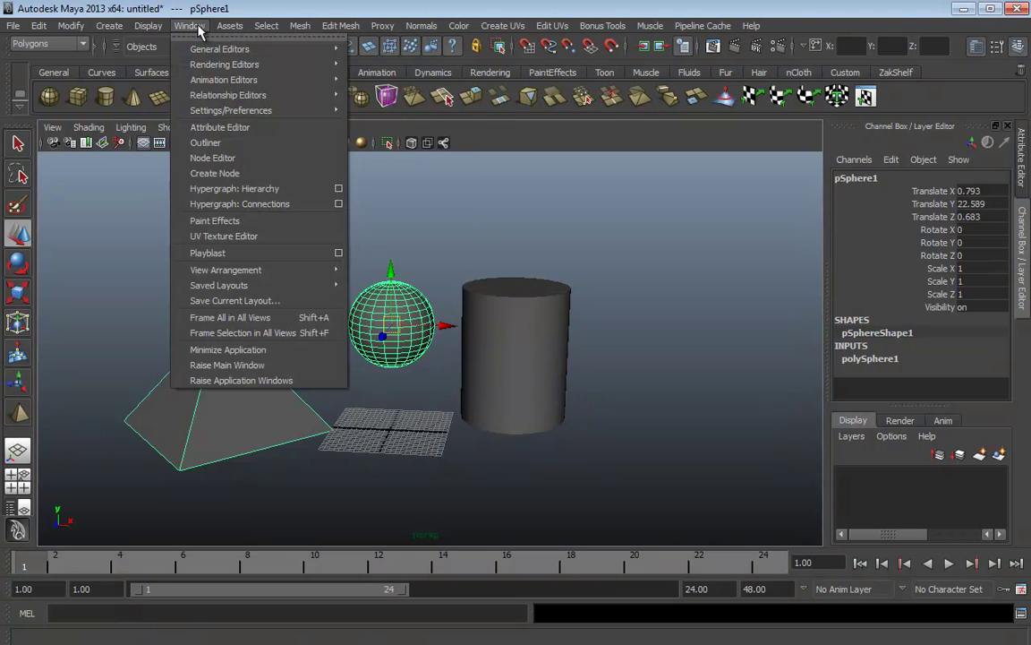
left_click(208, 204)
left_click_drag(254, 37, 573, 97)
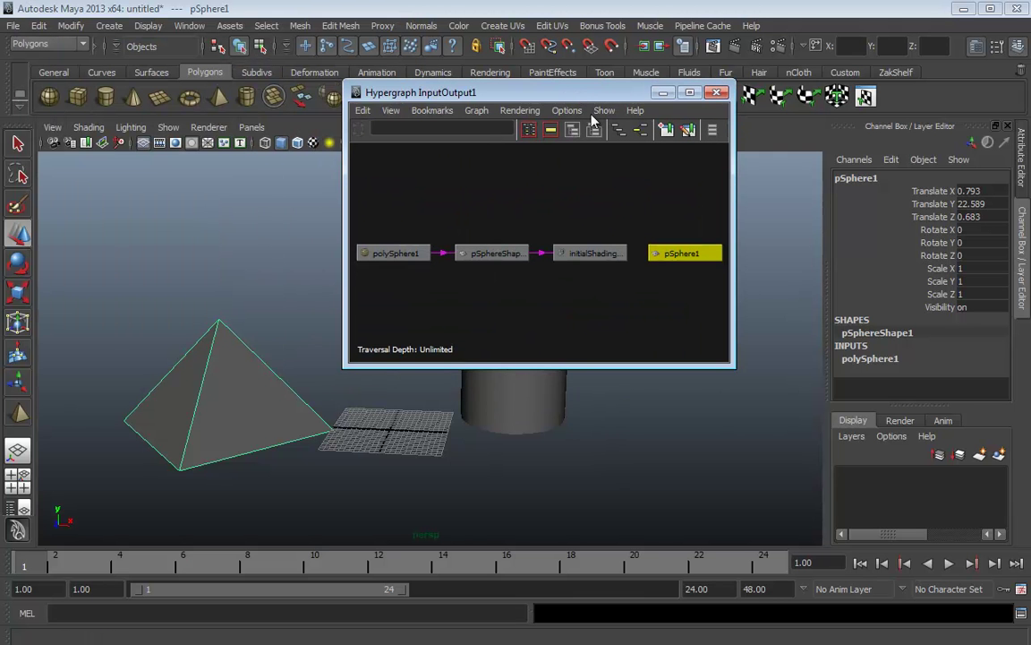
left_click_drag(734, 366, 889, 495)
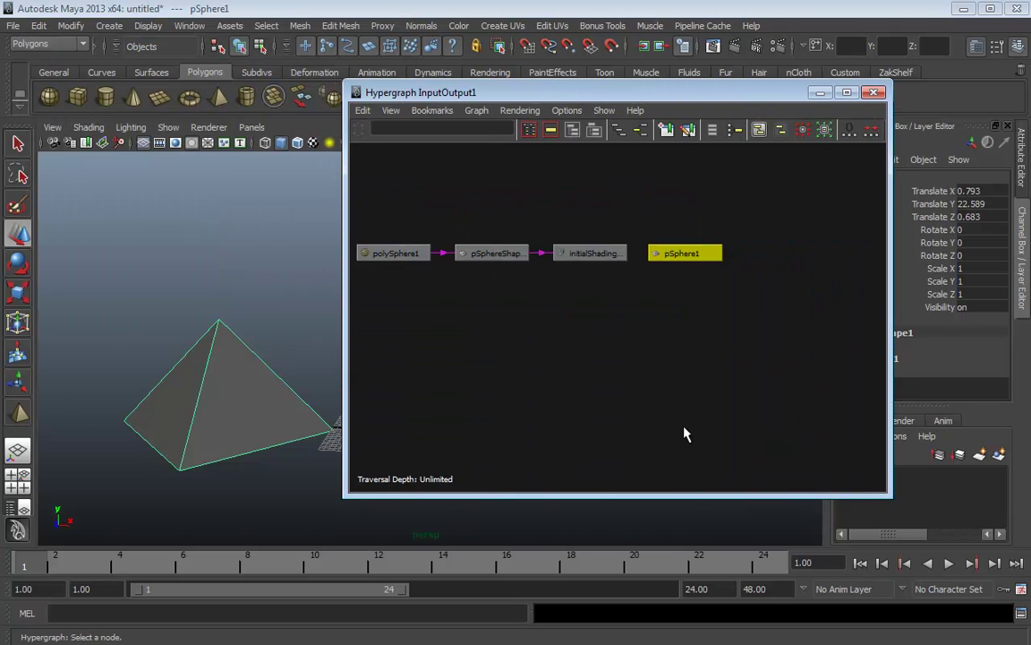
mouse_move(685, 434)
right_mouse_down("alt")
mouse_move(624, 435)
mouse_move(732, 442)
mouse_move(685, 417)
mouse_move(678, 423)
right_mouse_up("alt")
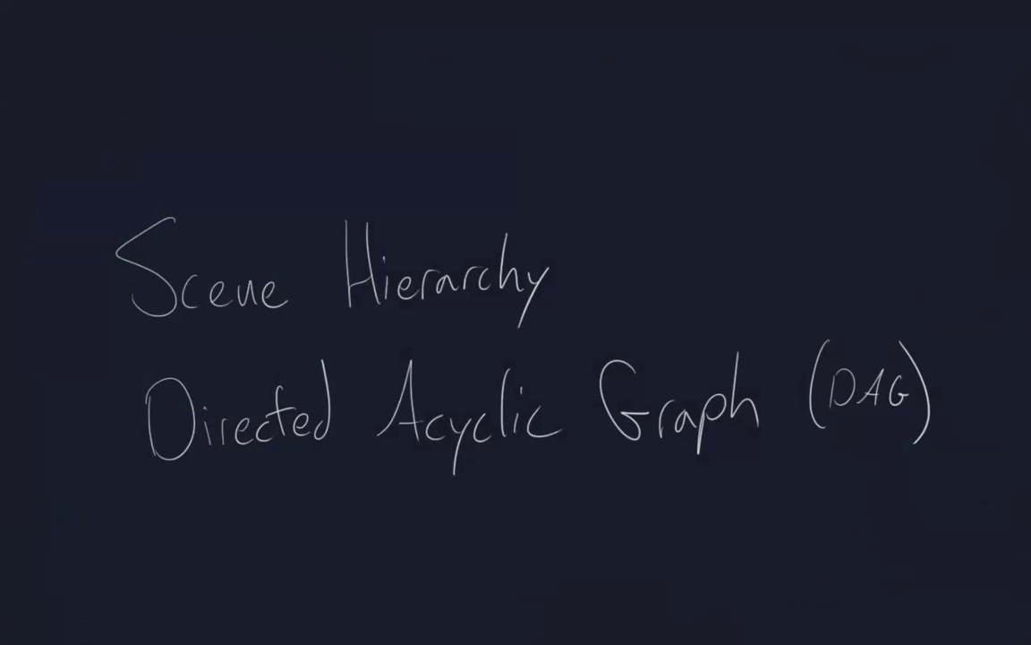
Switch to a blank area of the drawing canvas and sketch two circles side by side, starting a small mark above the first.
left_click_drag(497, 413, 514, 468)
mouse_move(400, 194)
left_mouse_down()
mouse_move(419, 207)
mouse_move(364, 208)
left_mouse_up()
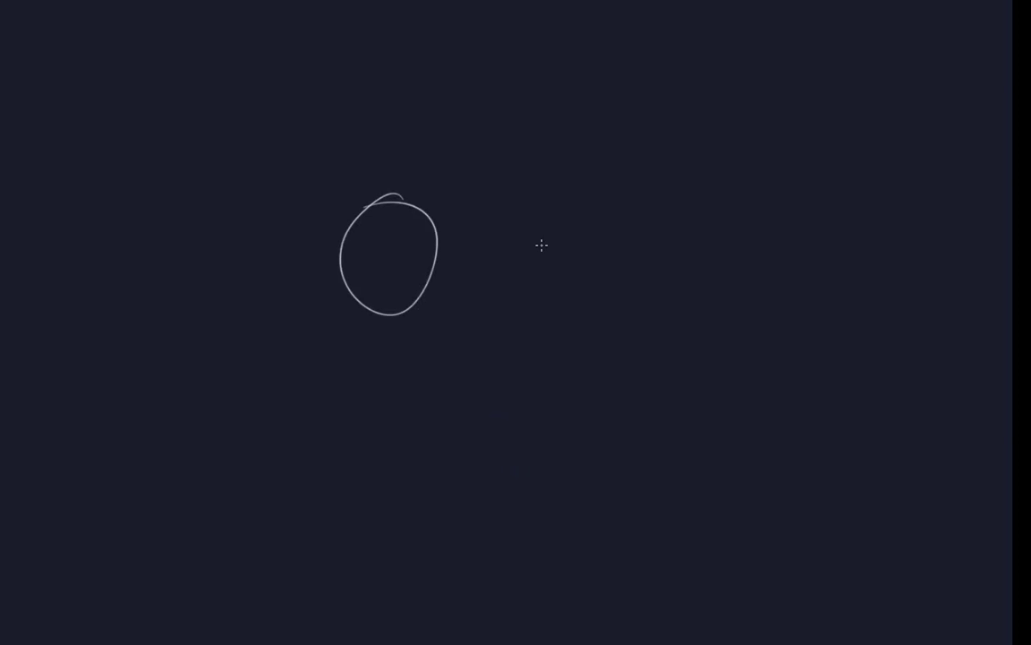
mouse_move(588, 202)
left_mouse_down()
mouse_move(626, 293)
mouse_move(563, 205)
left_mouse_up()
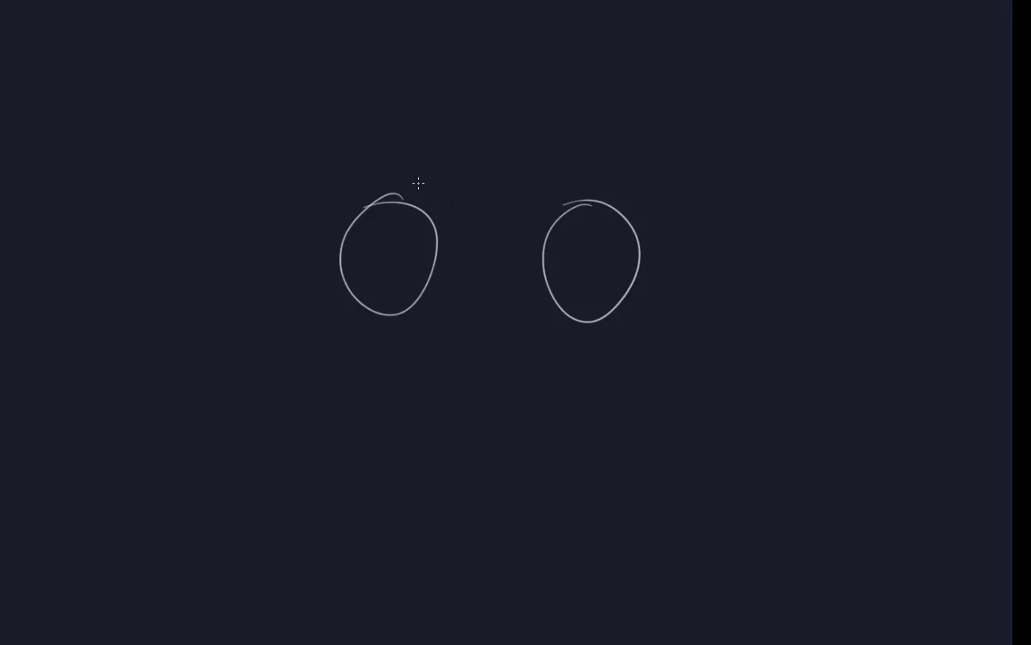
left_click_drag(419, 170, 421, 193)
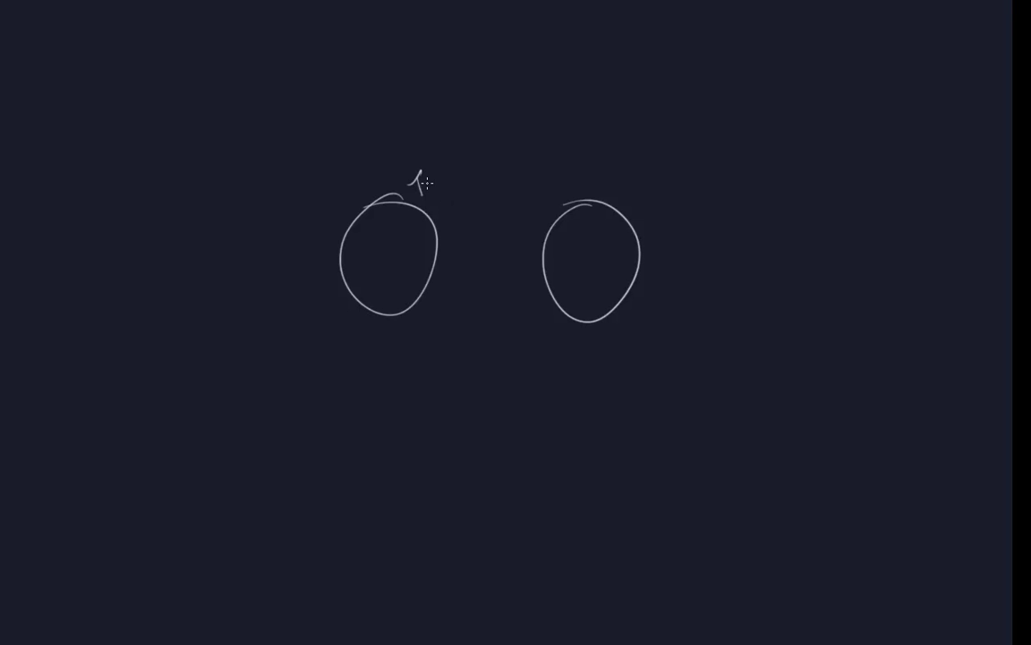